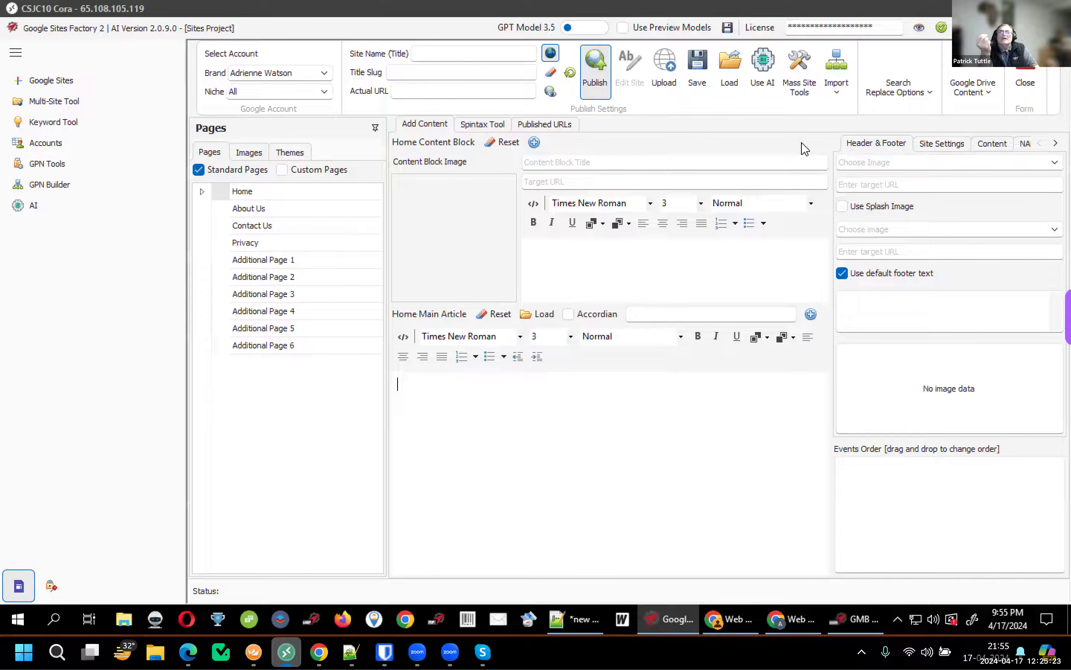
Bring the other Zoom window forward, then return to the remote desktop session
mouse_move(417, 651)
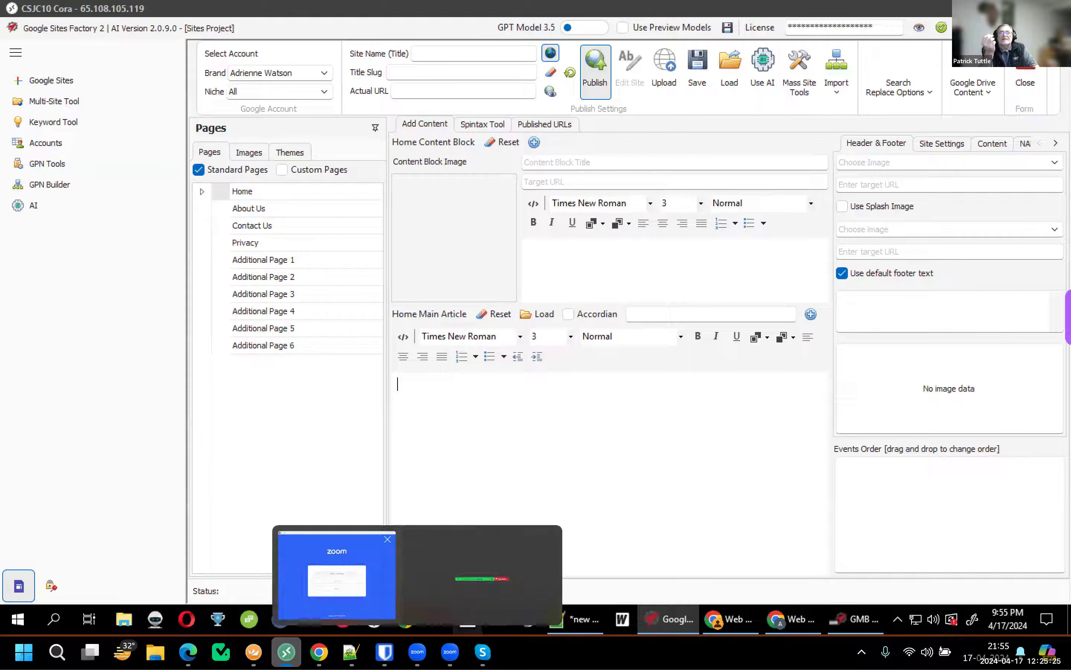
click(450, 651)
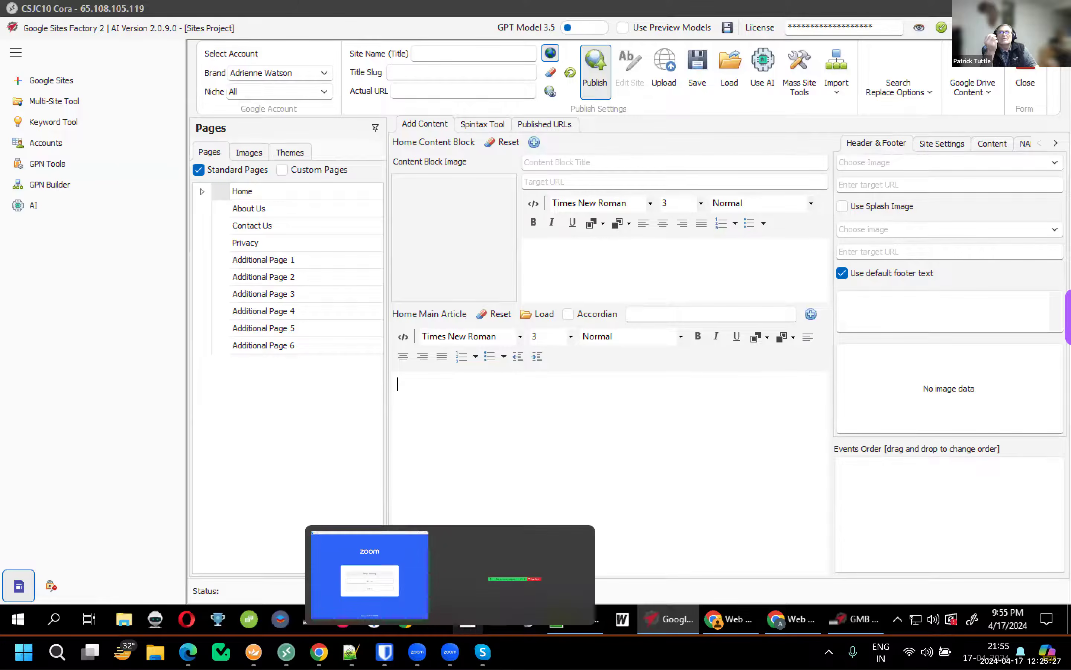
click(370, 576)
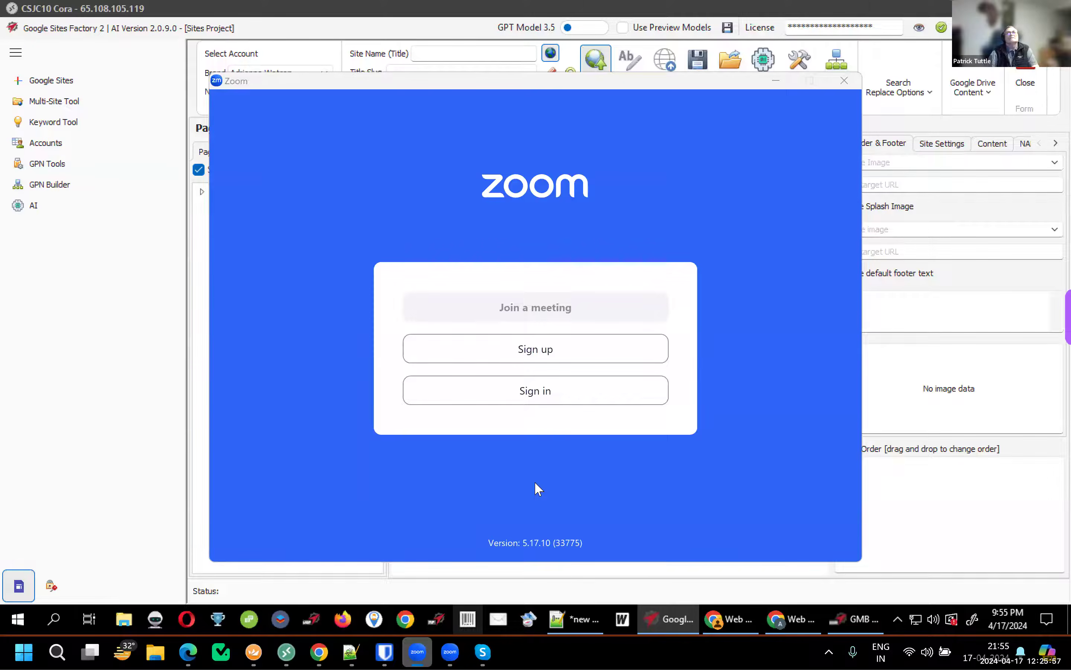
click(162, 437)
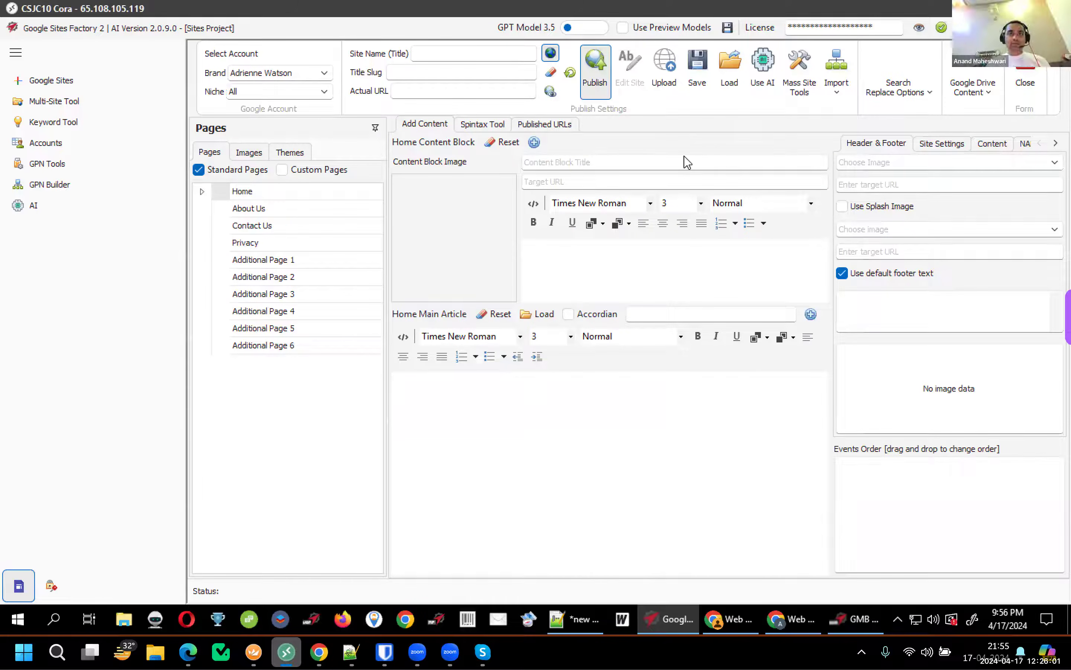
Name the site 'Carpet Cleaning Ooshkosh WI' and generate the slug 'carpet-cleaning-ooshkosh-wi'
click(438, 53)
text(carpet cleaning oshkosh)
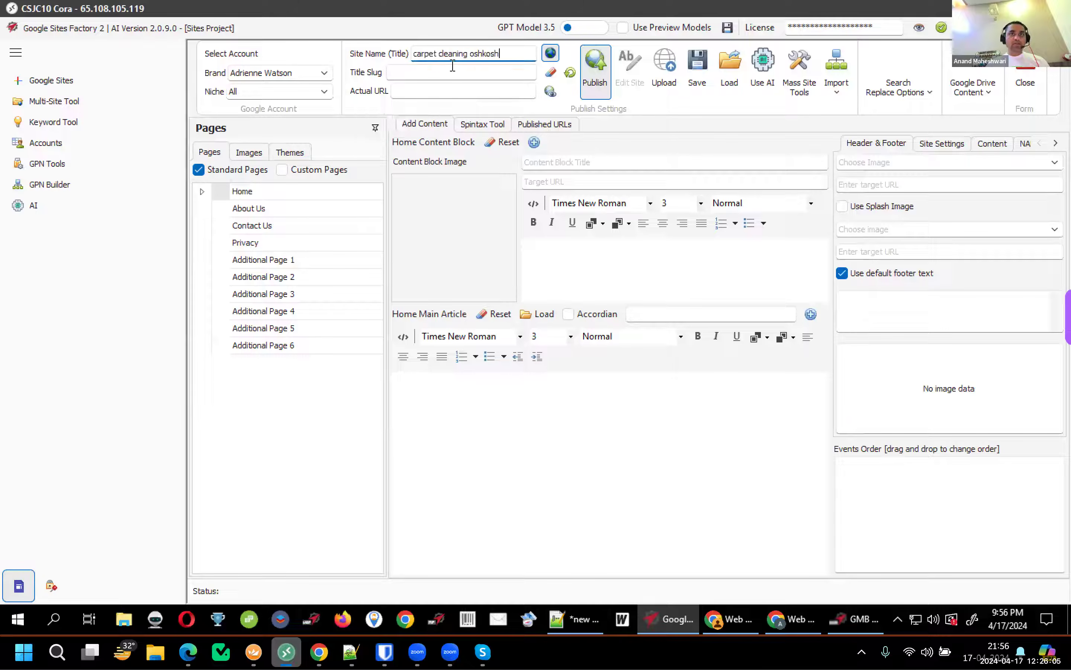
click(414, 53)
key(Delete)
text(C)
drag(439, 55, 445, 54)
text(C)
click(475, 54)
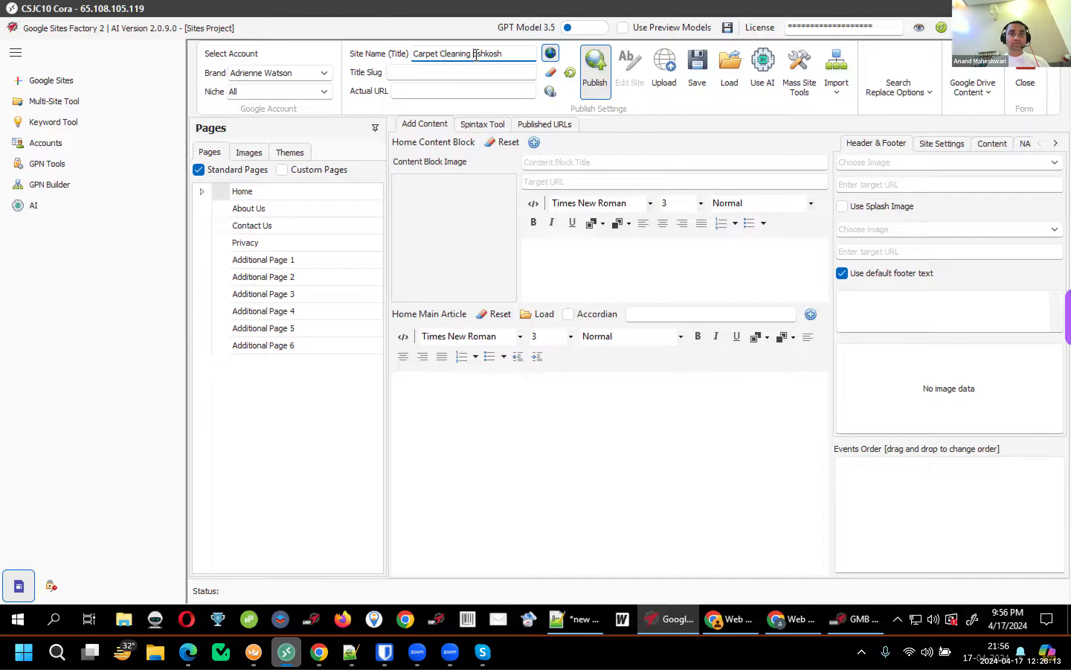
text(O)
key(Delete)
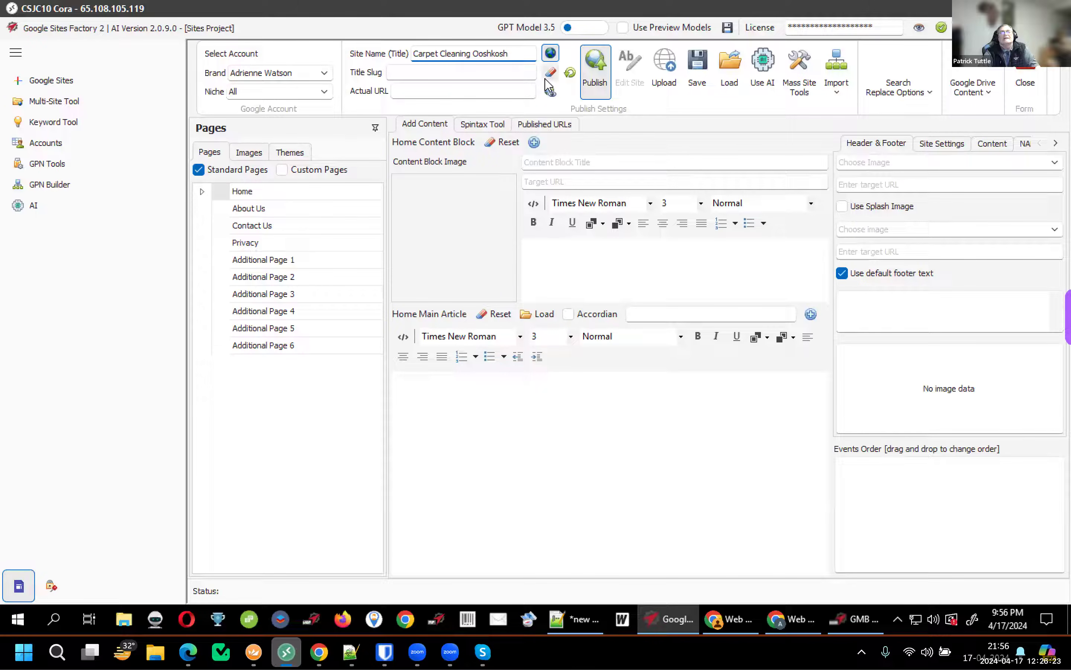
text(WI)
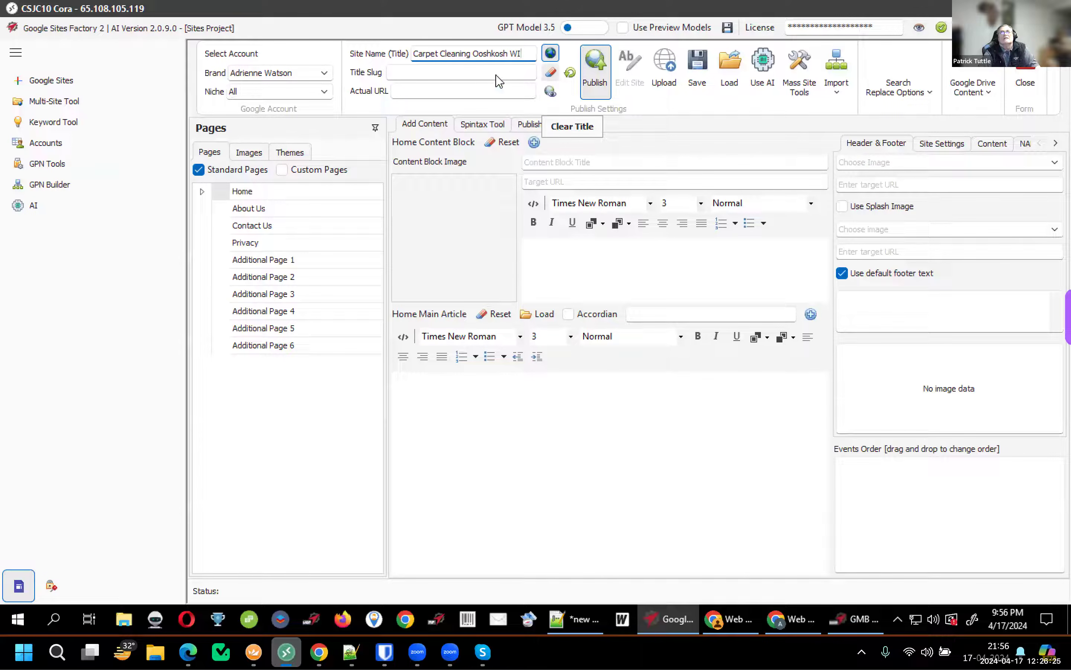
click(493, 77)
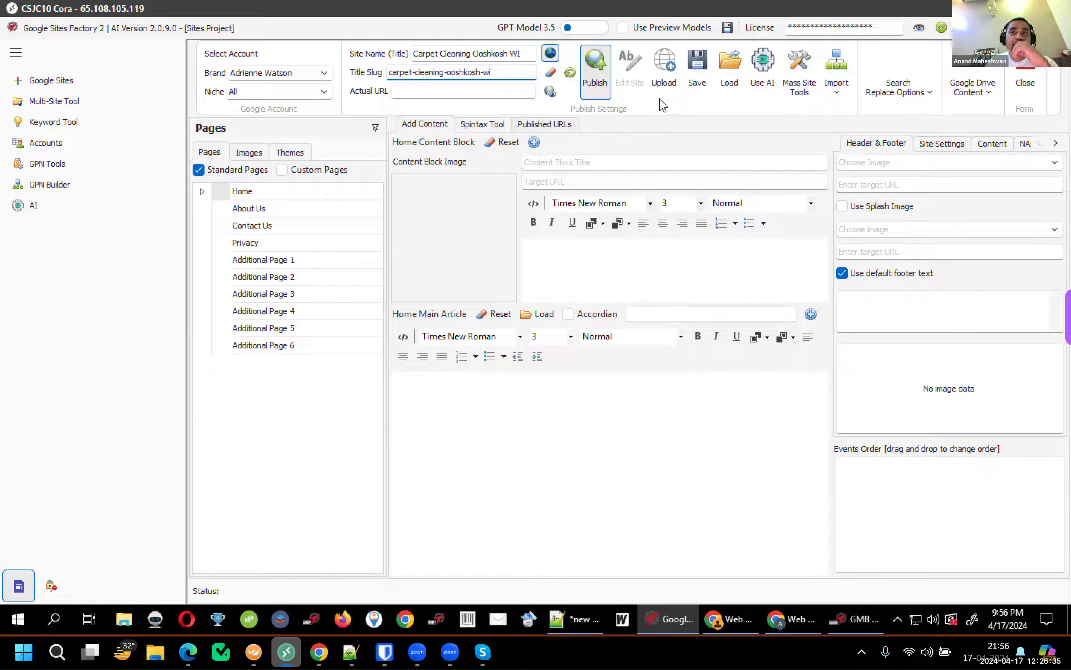
Enable AI tools, open One Click AI Site Creator, fix 'Ooshkosh' to 'Oshkosh', and enter 'W W W' as purpose
click(760, 88)
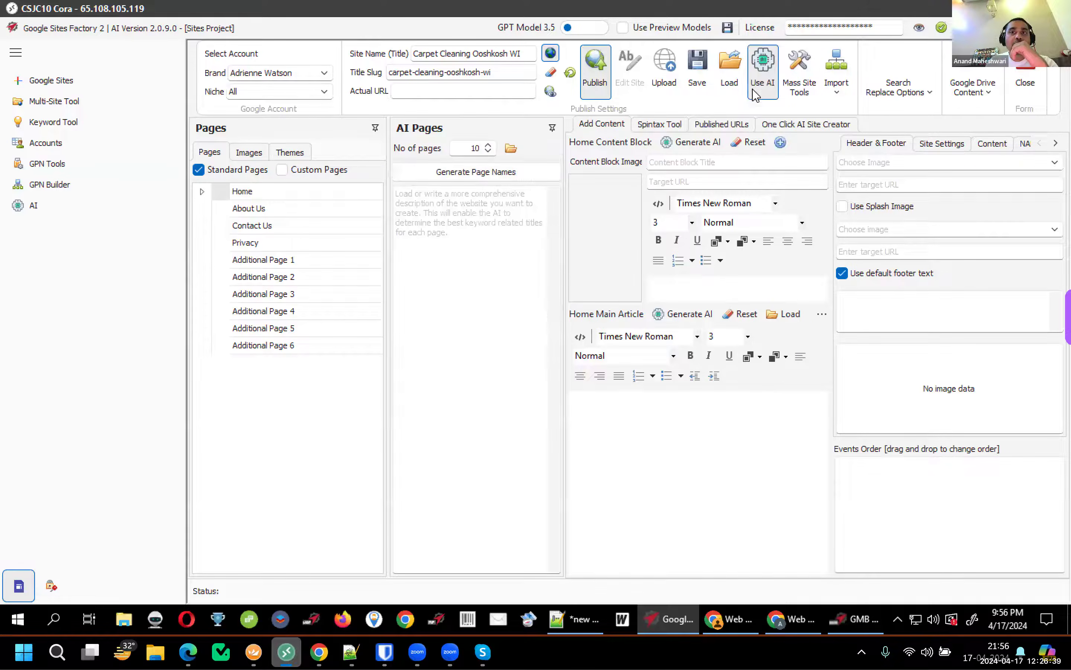
click(783, 126)
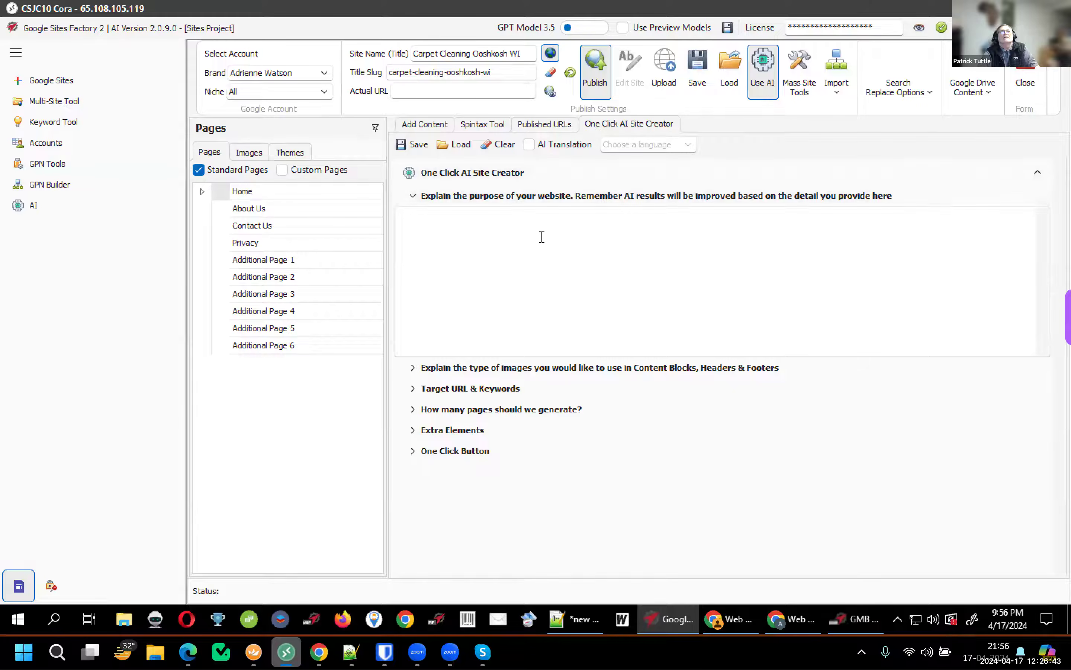
click(474, 54)
key(Right)
key(Delete)
click(533, 299)
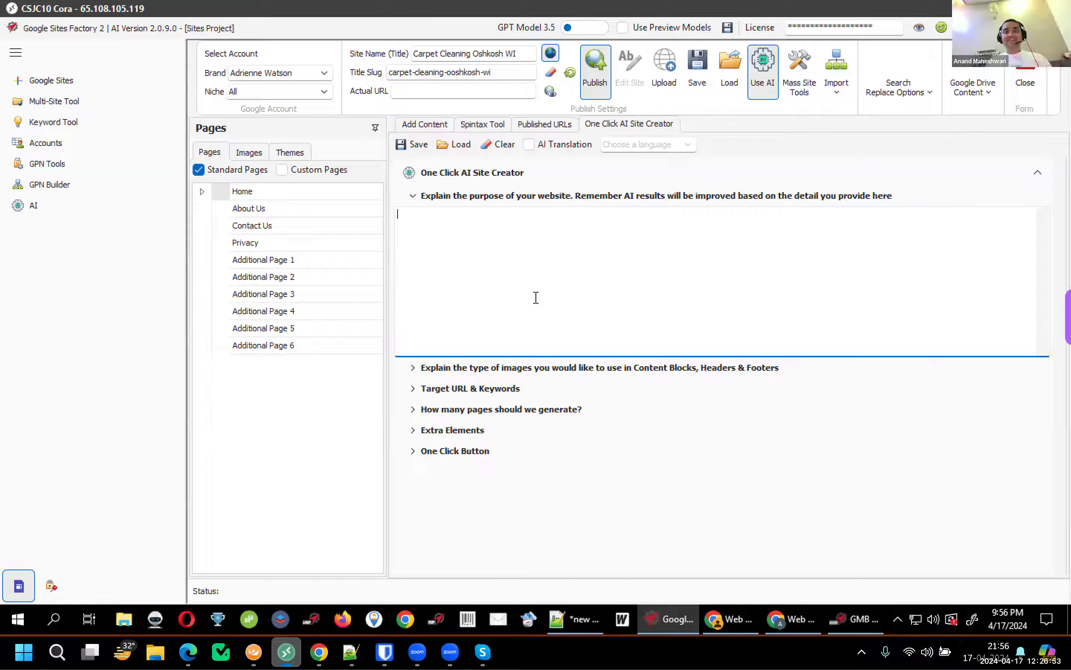
text(W W W)
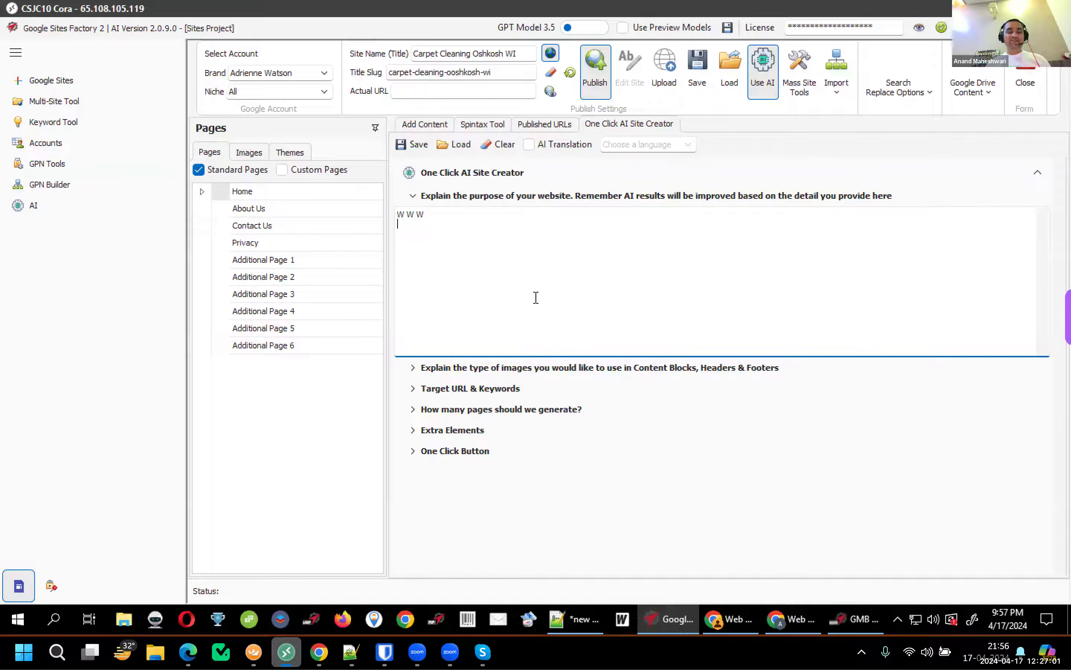
Add the lines 'Who we are', 'What we do' and 'where we are' under W W W
key(Return)
text(Who we are)
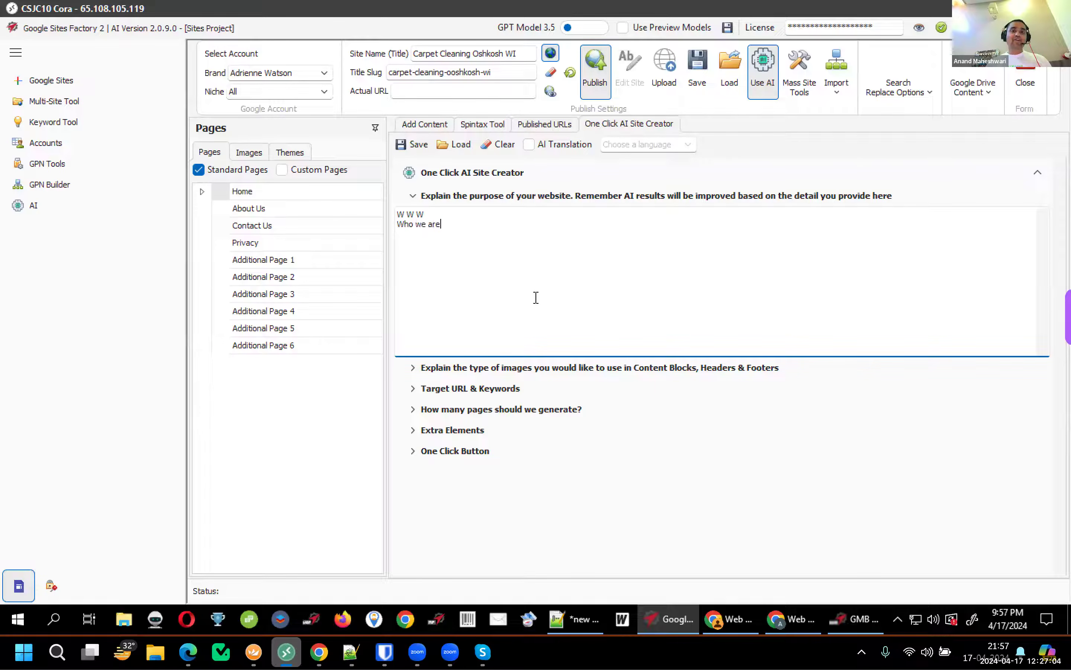
key(Return)
text(What we do)
key(Return)
text(where we are)
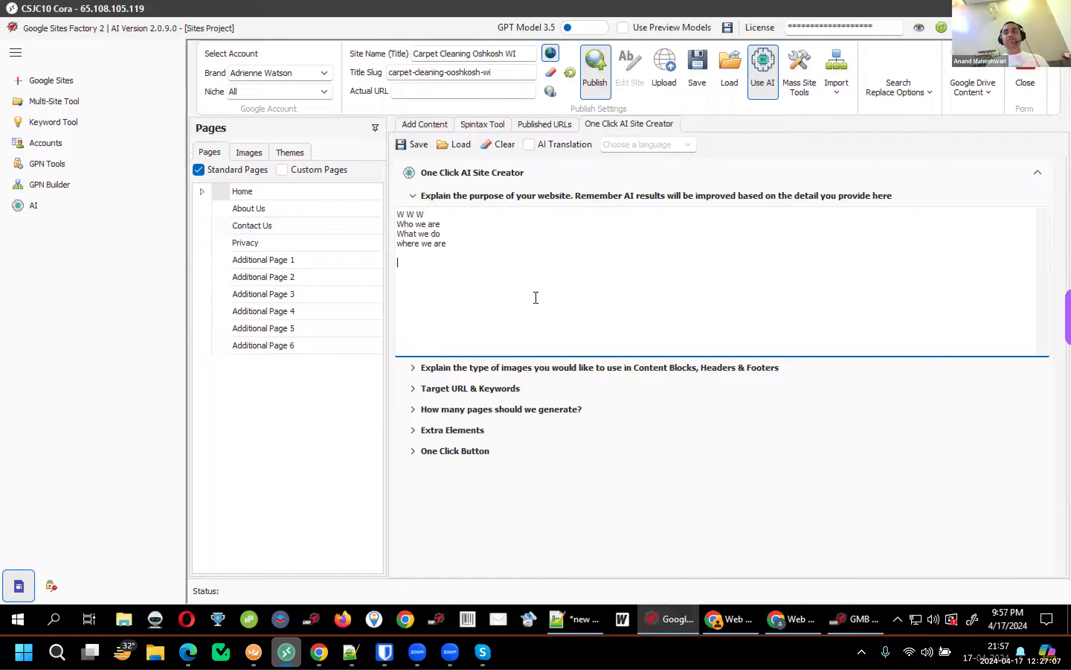
key(Return)
key(Return)
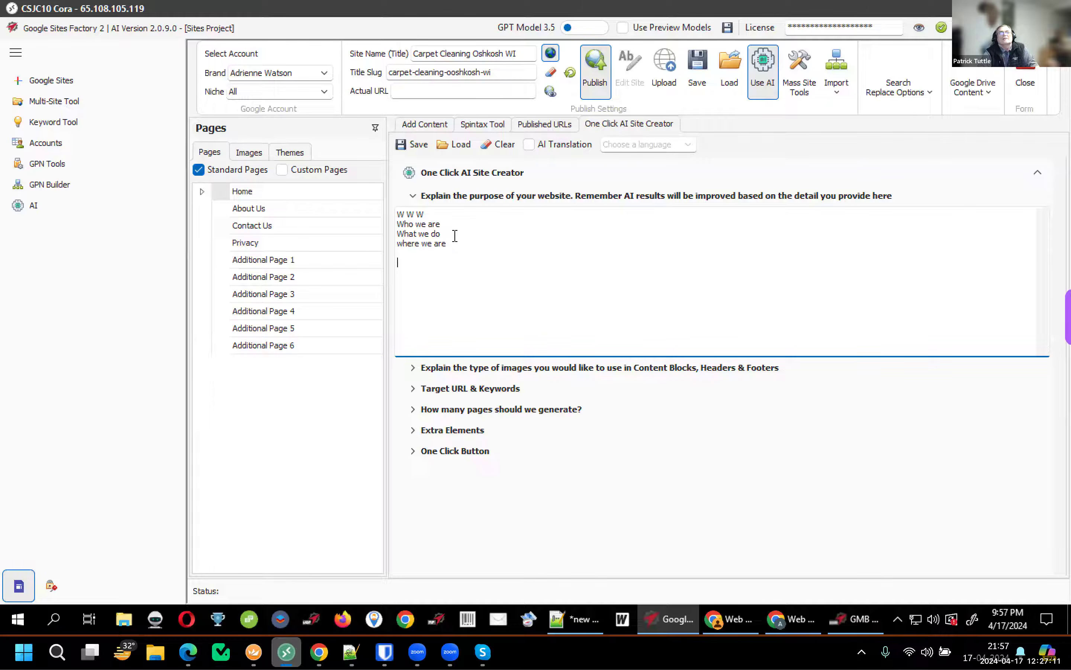
Regenerate the title slug with the corrected spelling and add blank lines above the outline
click(412, 214)
click(456, 73)
click(473, 297)
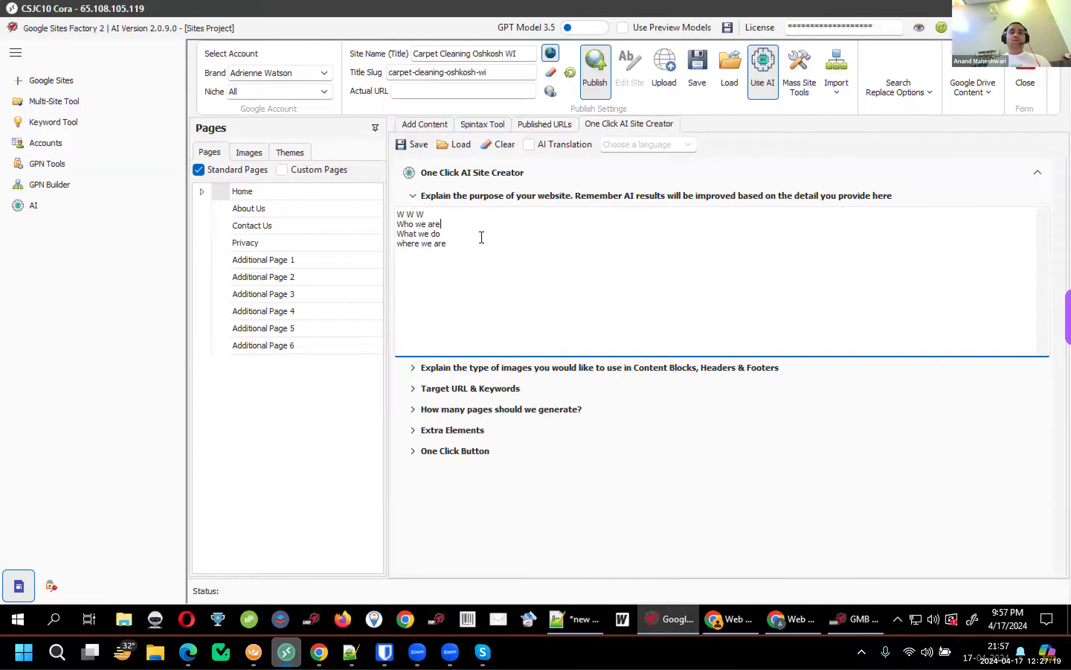
key(ctrl+a)
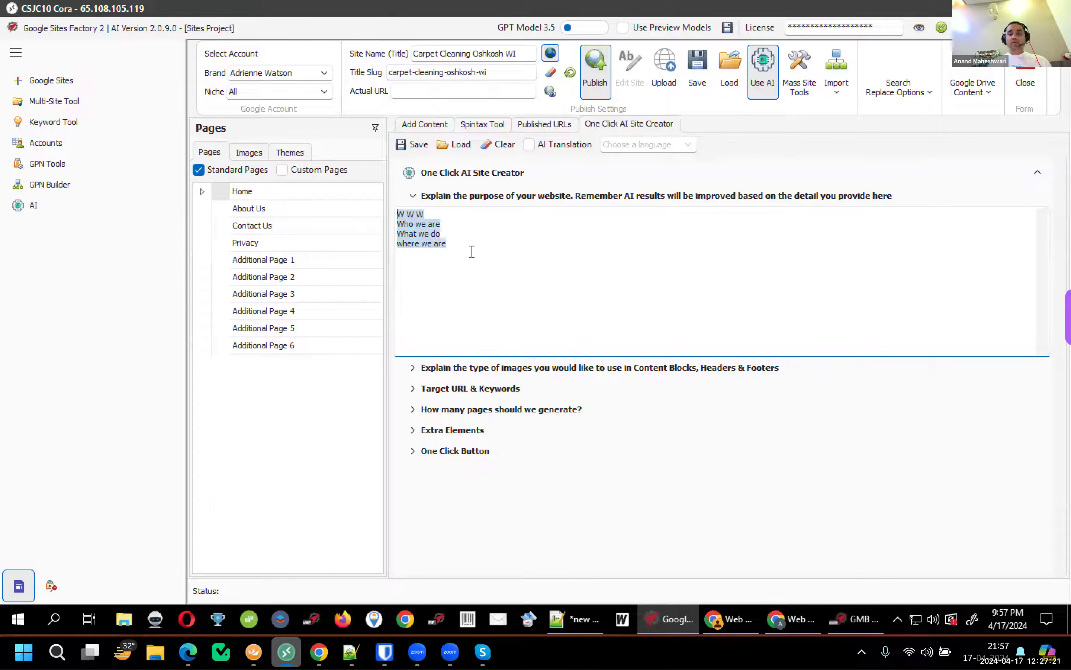
key(Left)
key(Return)
key(Return)
key(Up)
key(Up)
text(ABC)
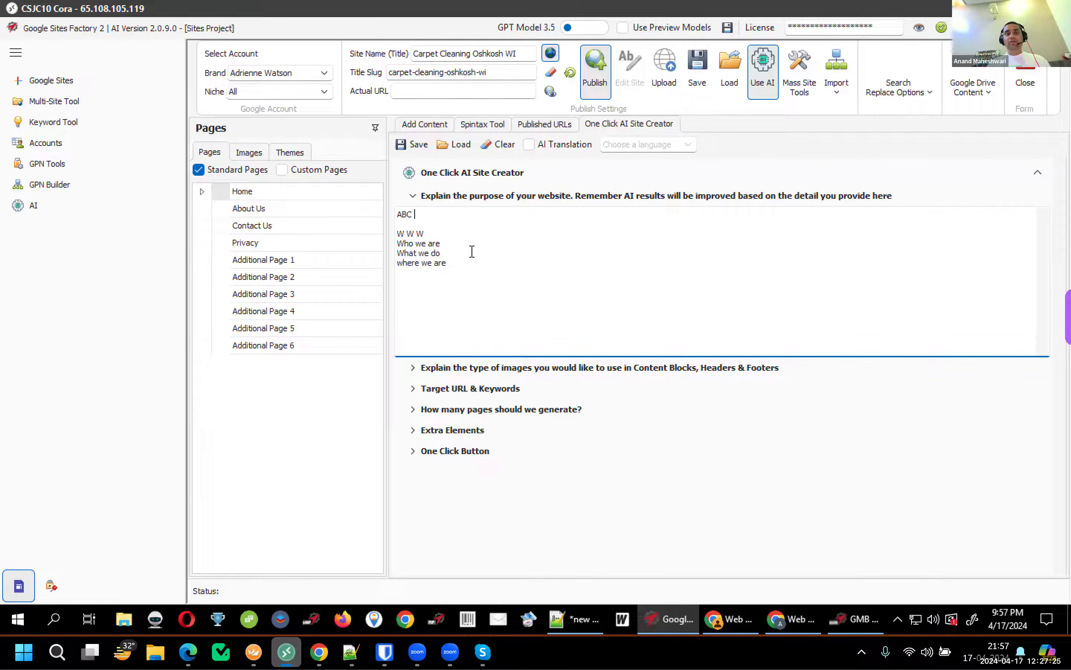
key(BackSpace)
key(BackSpace)
key(BackSpace)
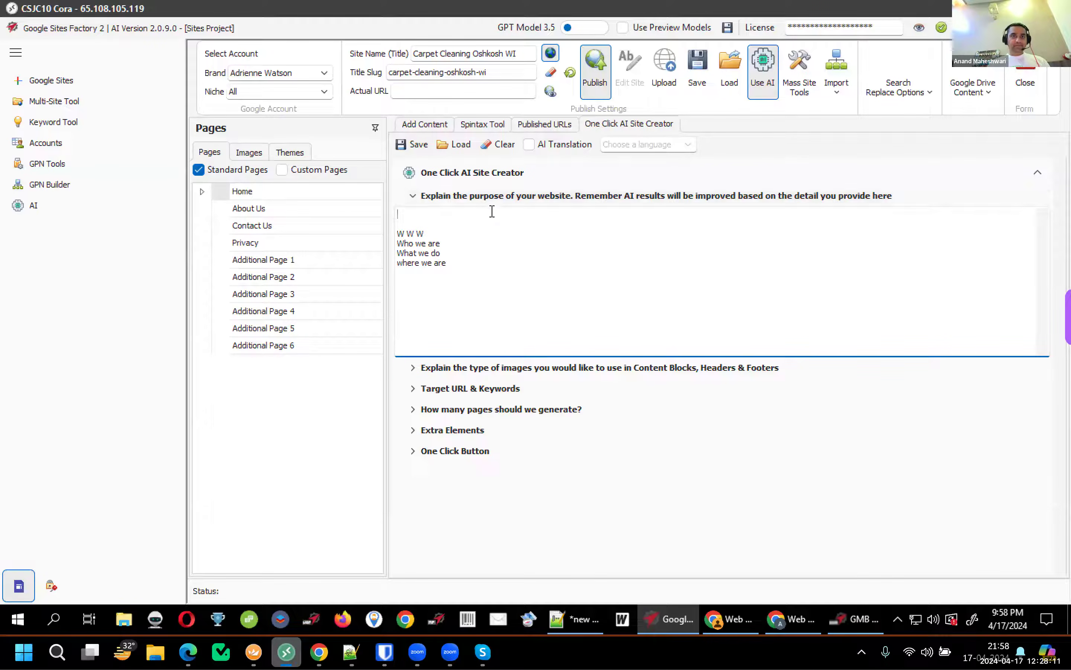
Write 'Oshkosh Carpet Cleaning is a leading carpet cleaning service provider in Oshkosh WI' on line one
text(Oshkosh Carpet Cleaning)
key(BackSpace)
text(is a leading carpet cleaning)
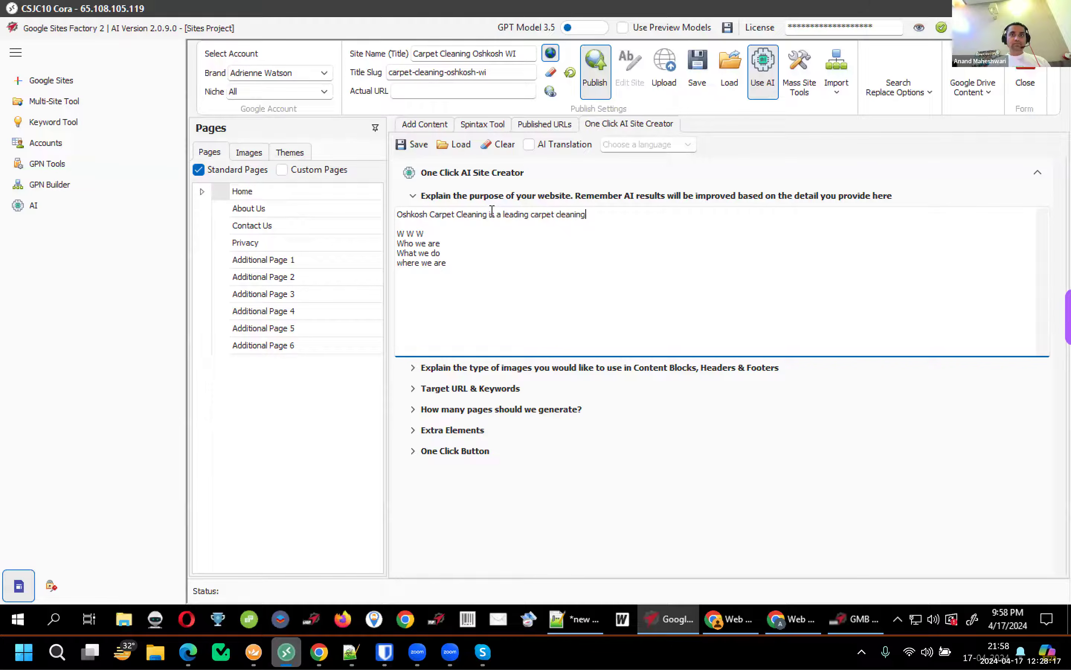
text( service )
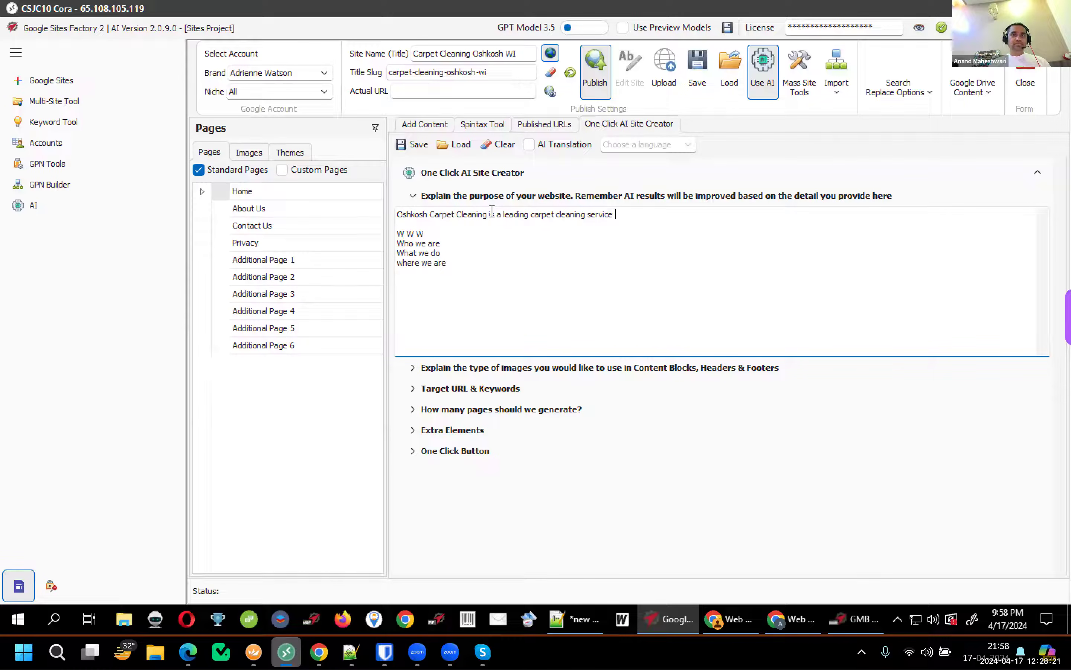
text(provider in Oshkosh WI)
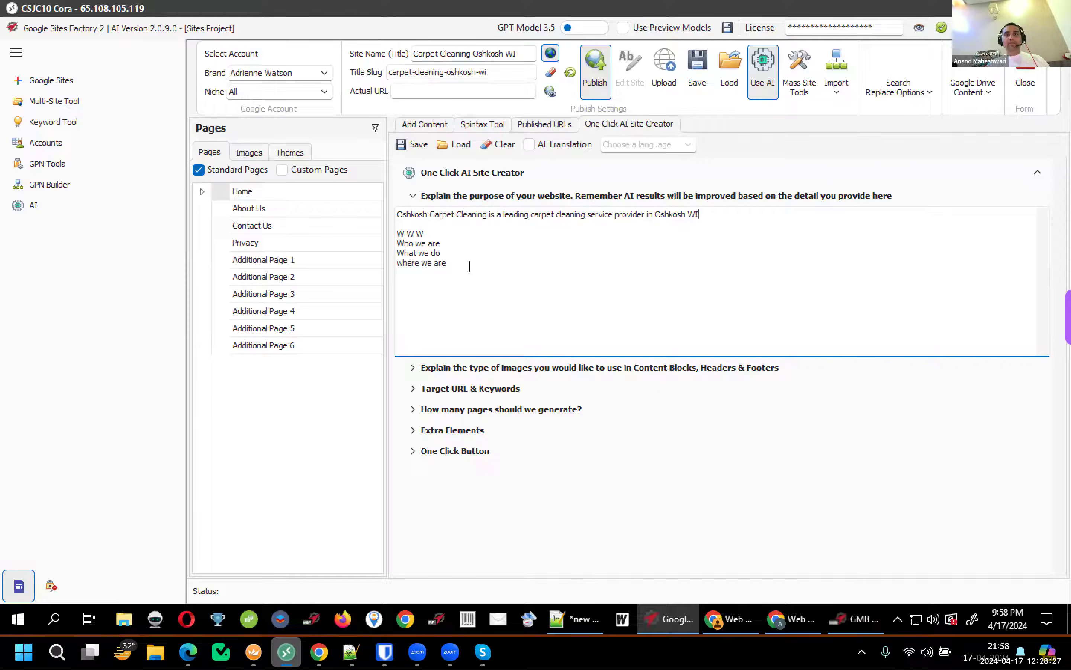
Delete the W W W outline lines below the new sentence
drag(446, 234, 357, 235)
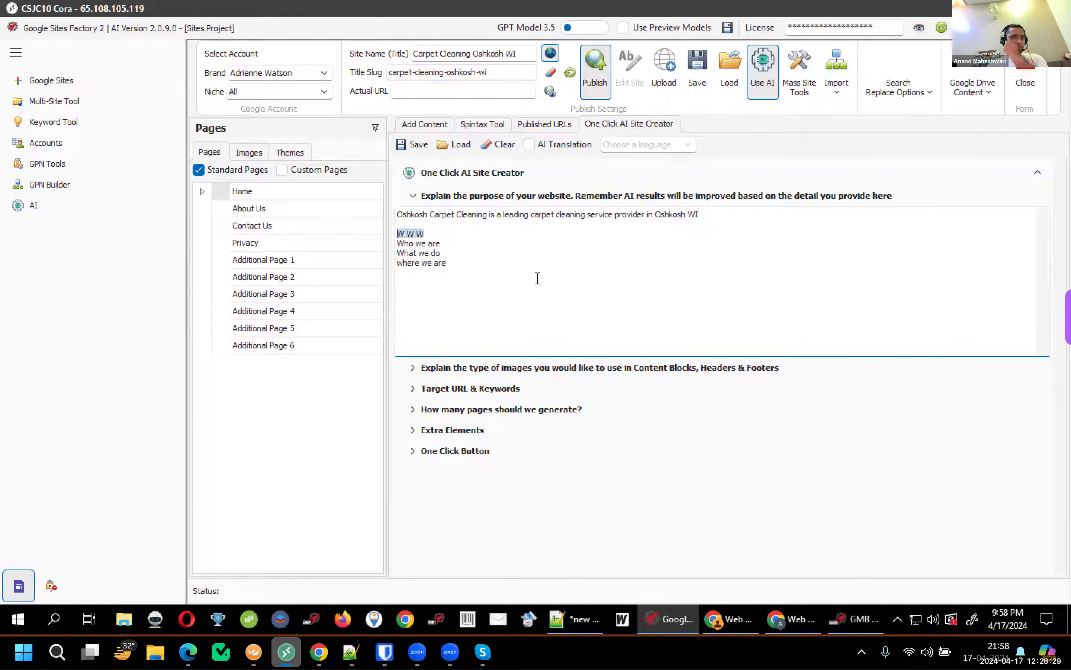
drag(447, 243, 398, 254)
drag(473, 264, 397, 263)
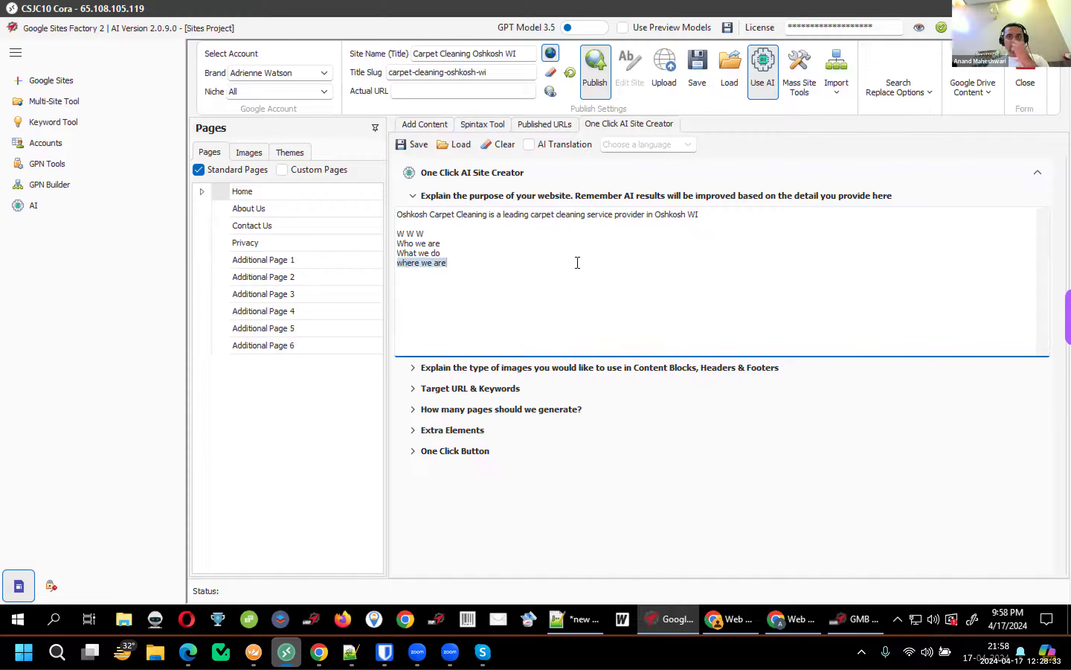
click(749, 213)
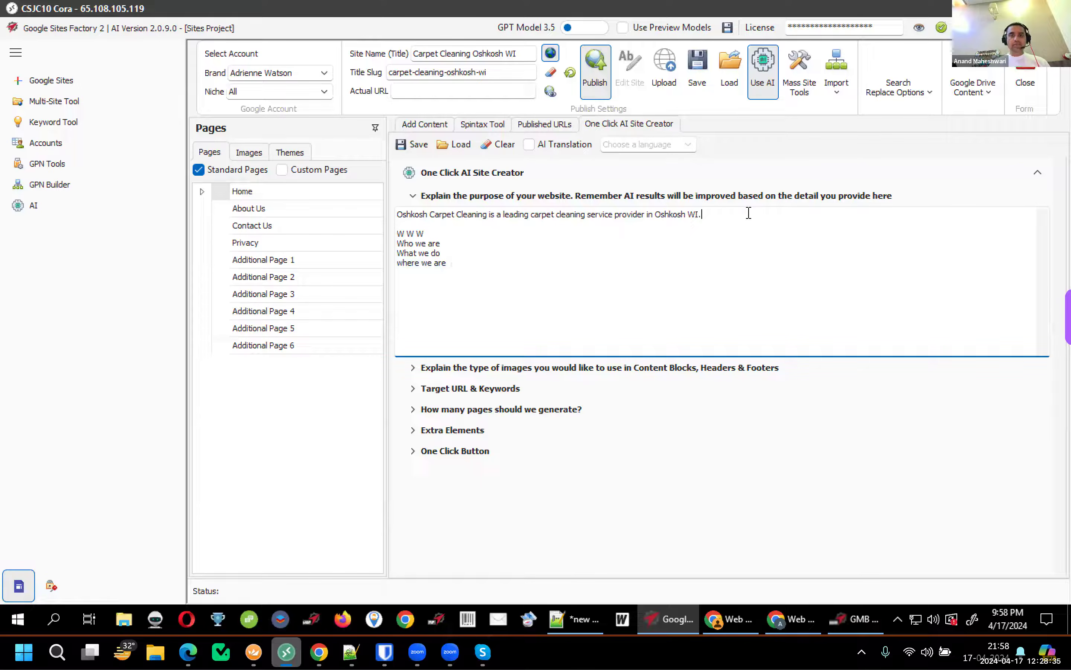
drag(519, 269, 437, 221)
key(ctrl+c)
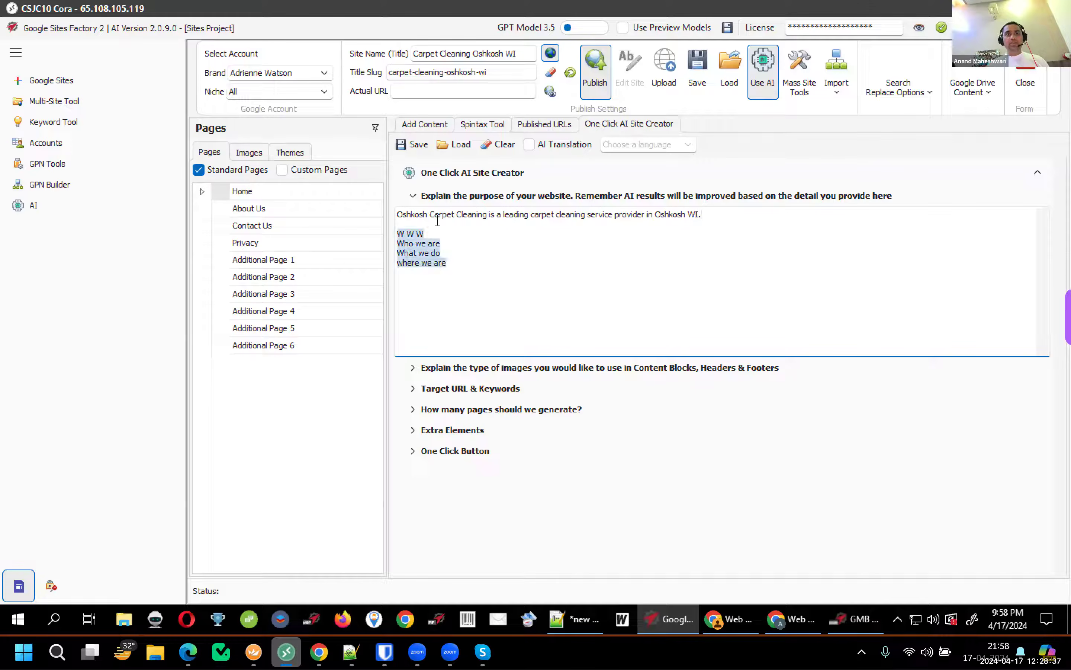
key(BackSpace)
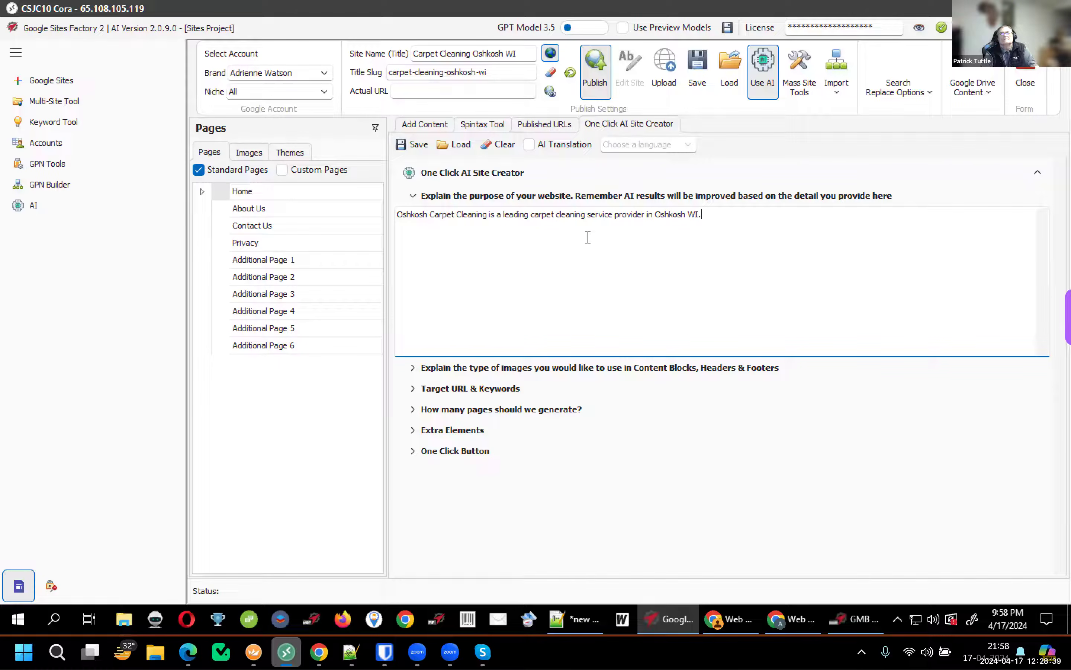
Set the image description to 'carpets at home', keep loaded images off, and expand Target URL & Keywords
click(489, 373)
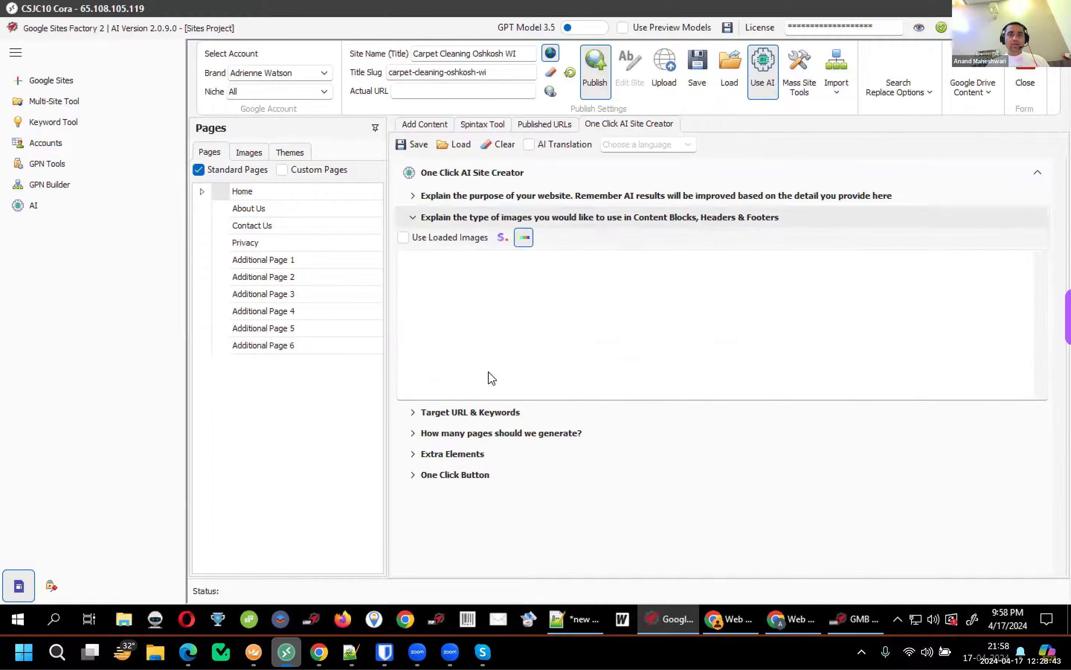
click(479, 295)
text(carpets at home)
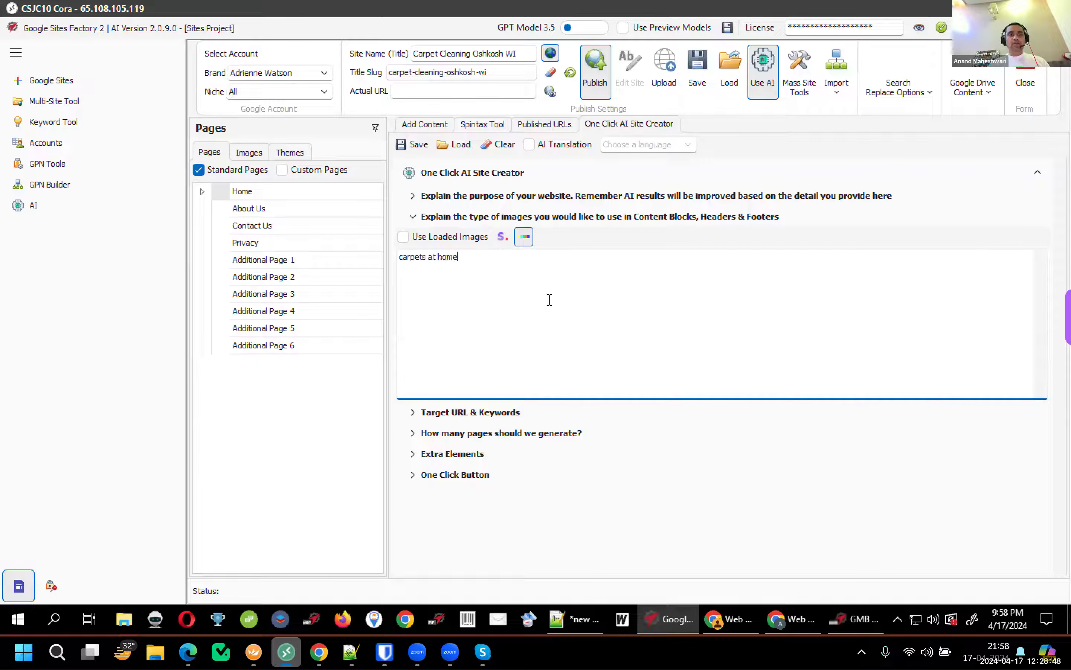
click(404, 237)
click(500, 239)
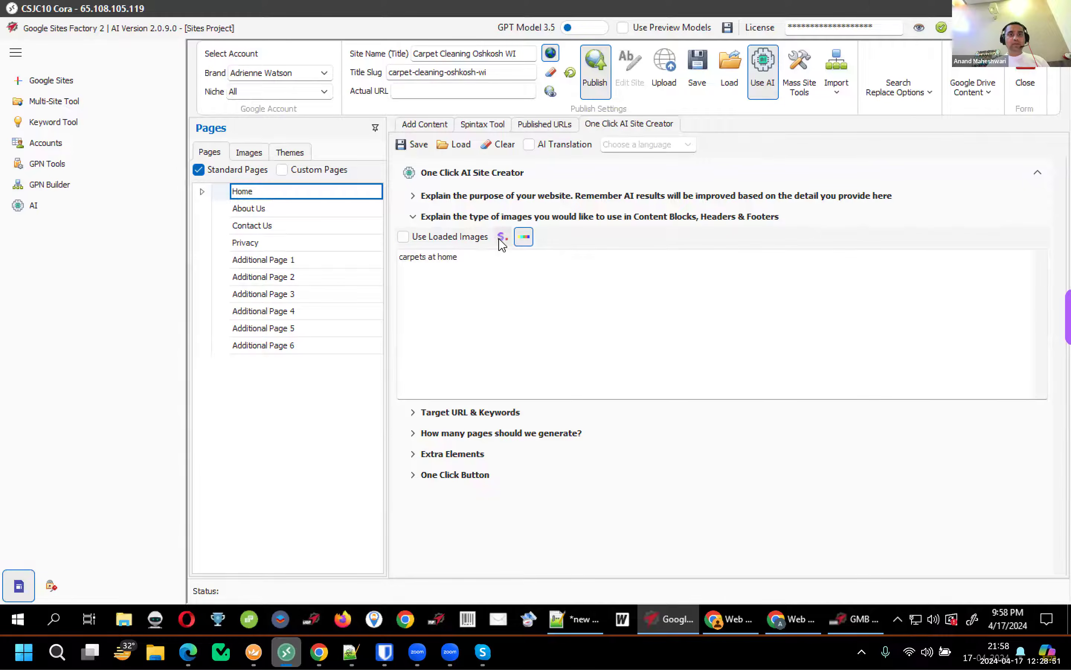
click(524, 303)
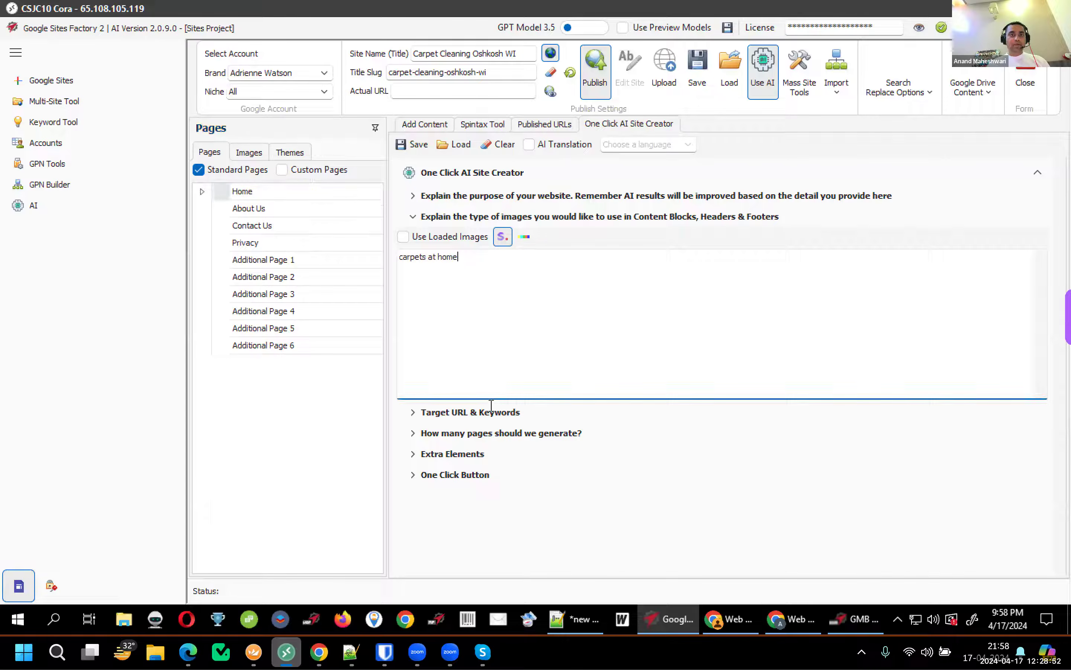
click(476, 417)
click(590, 266)
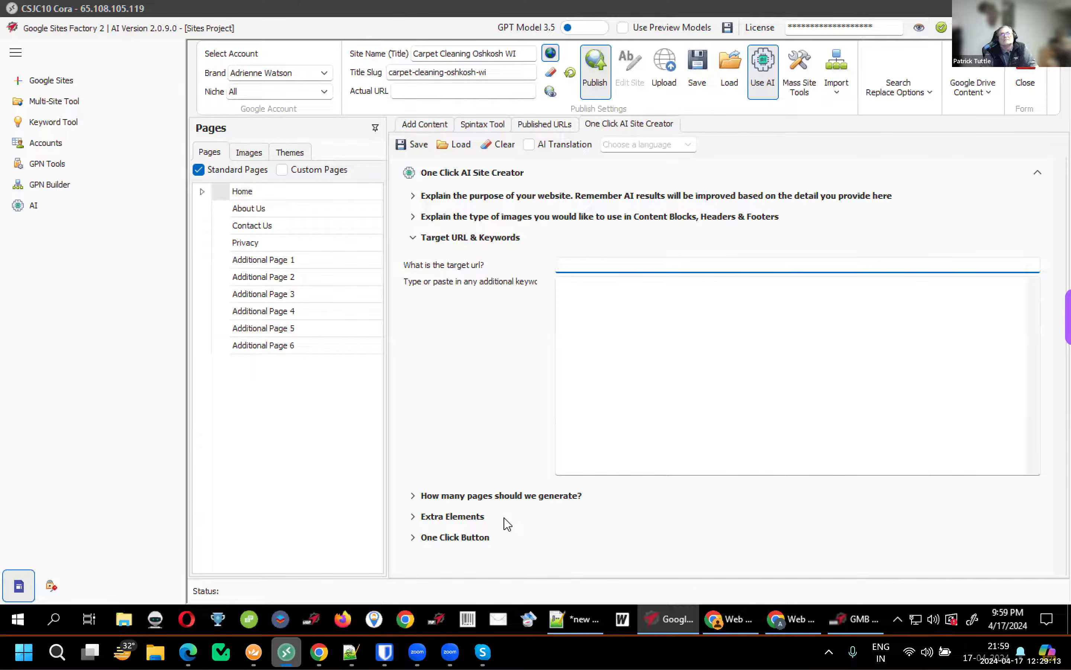
Leave the target URL empty and launch Chrome to its profile picker
key(Tab)
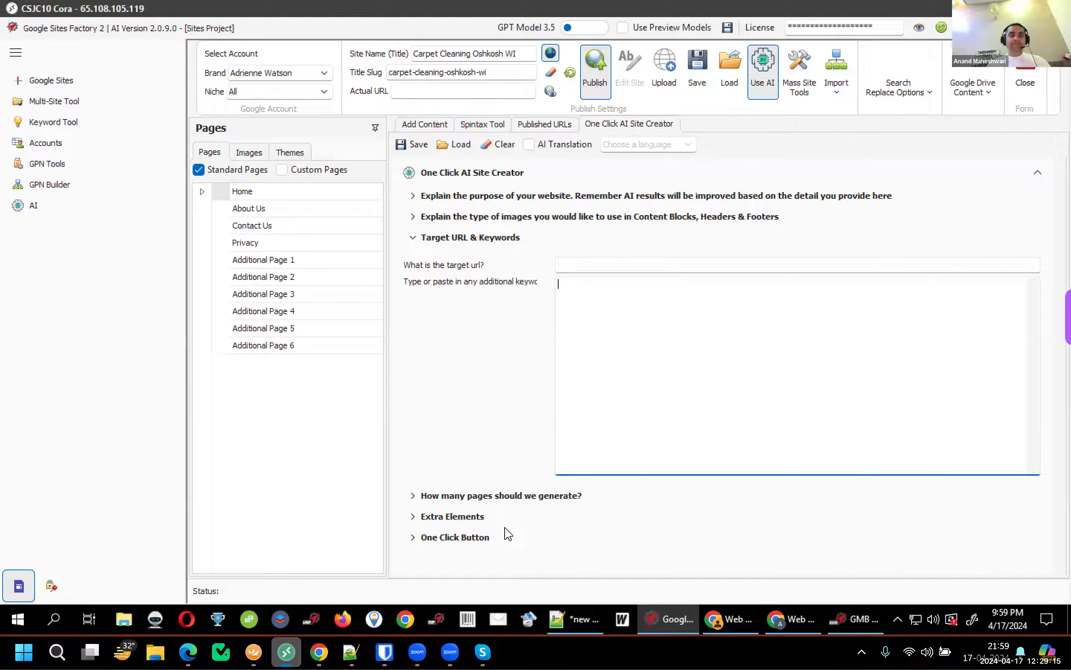
mouse_move(492, 531)
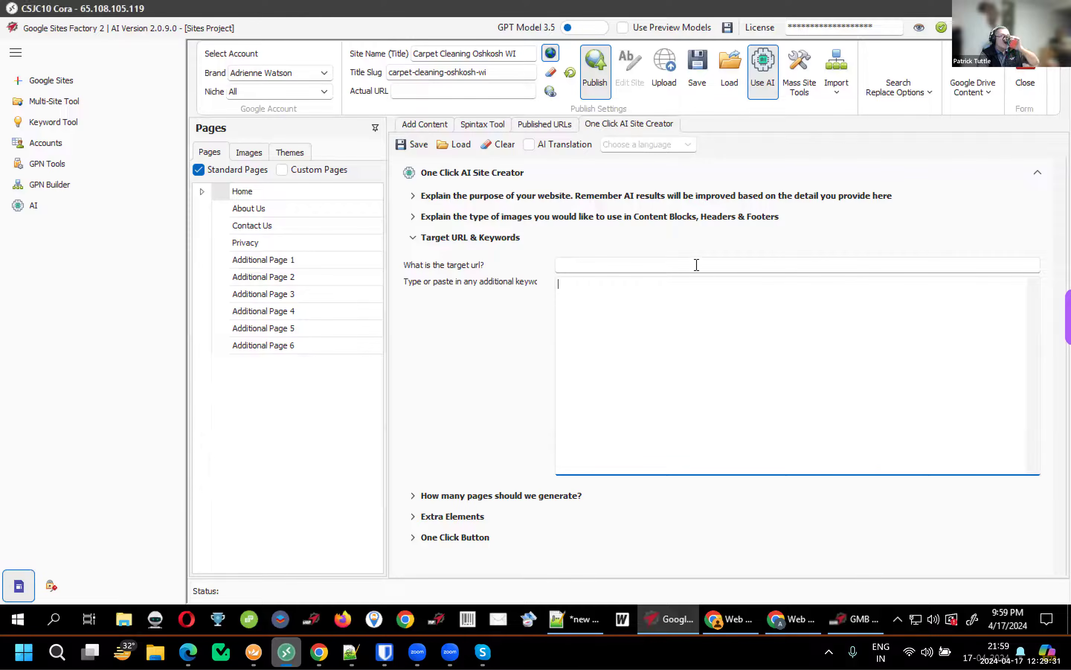
click(679, 252)
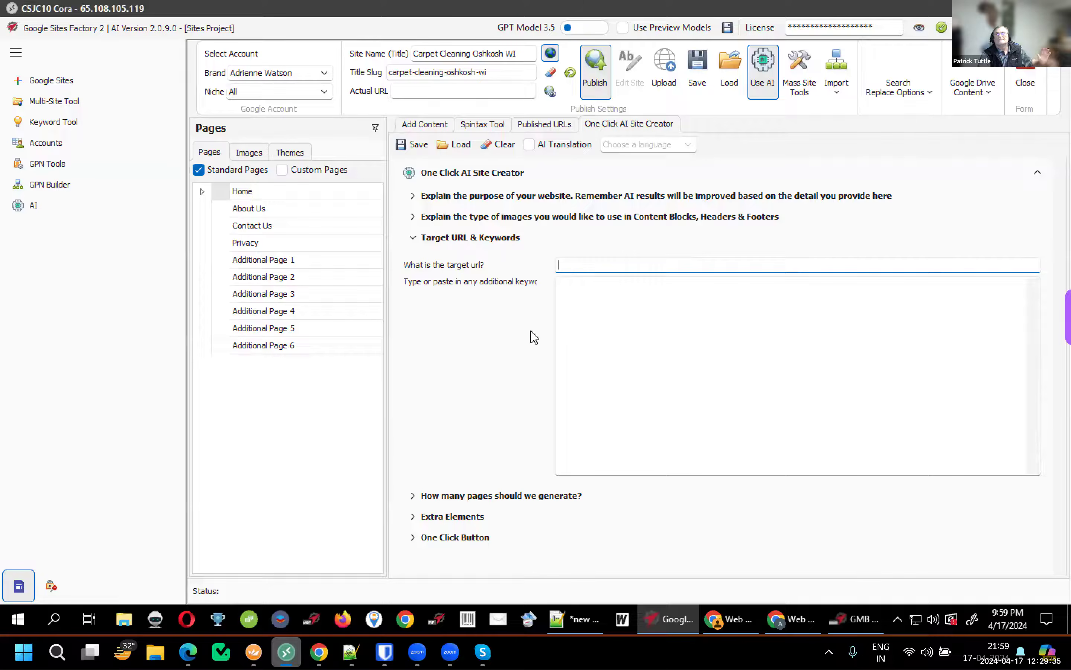
click(405, 619)
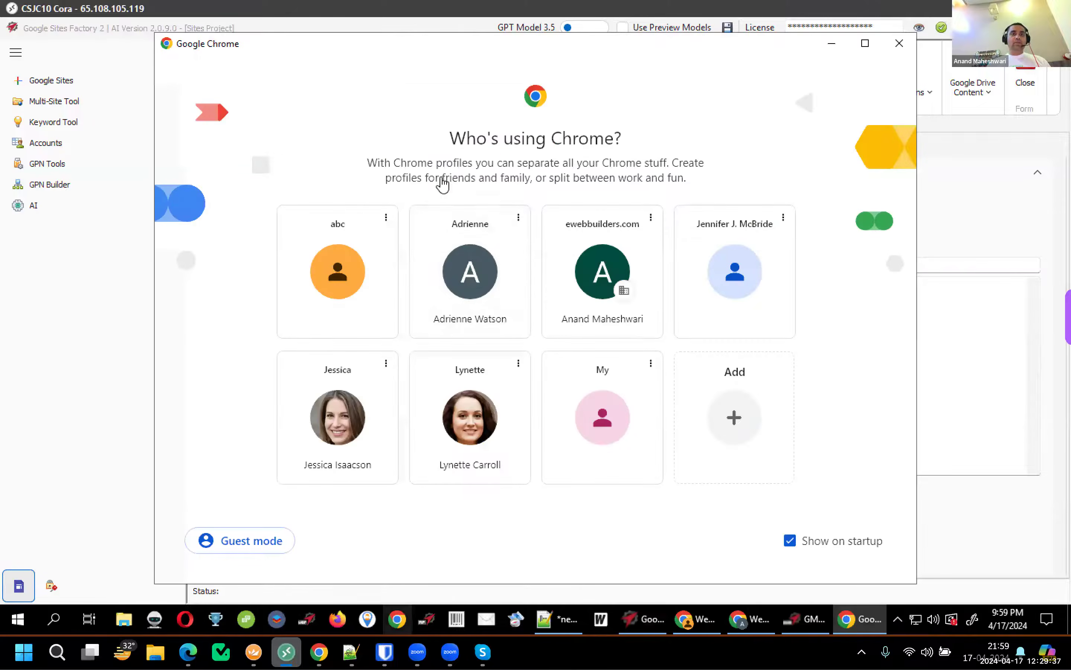
Open Chrome with a saved profile and dismiss the ad privacy notice
click(603, 442)
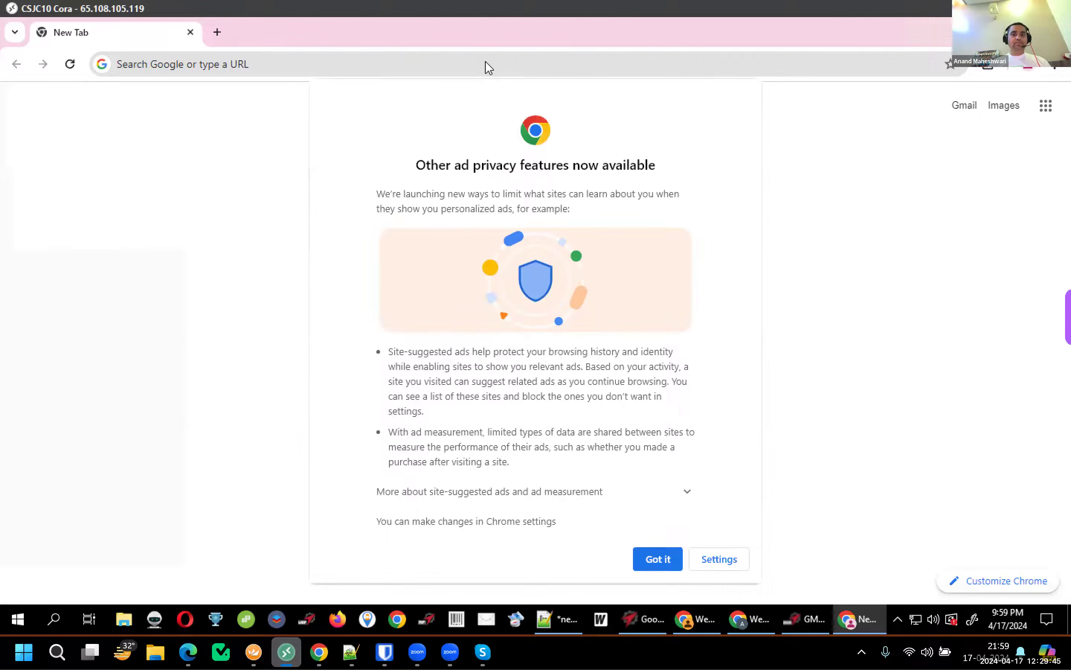
right_click(657, 555)
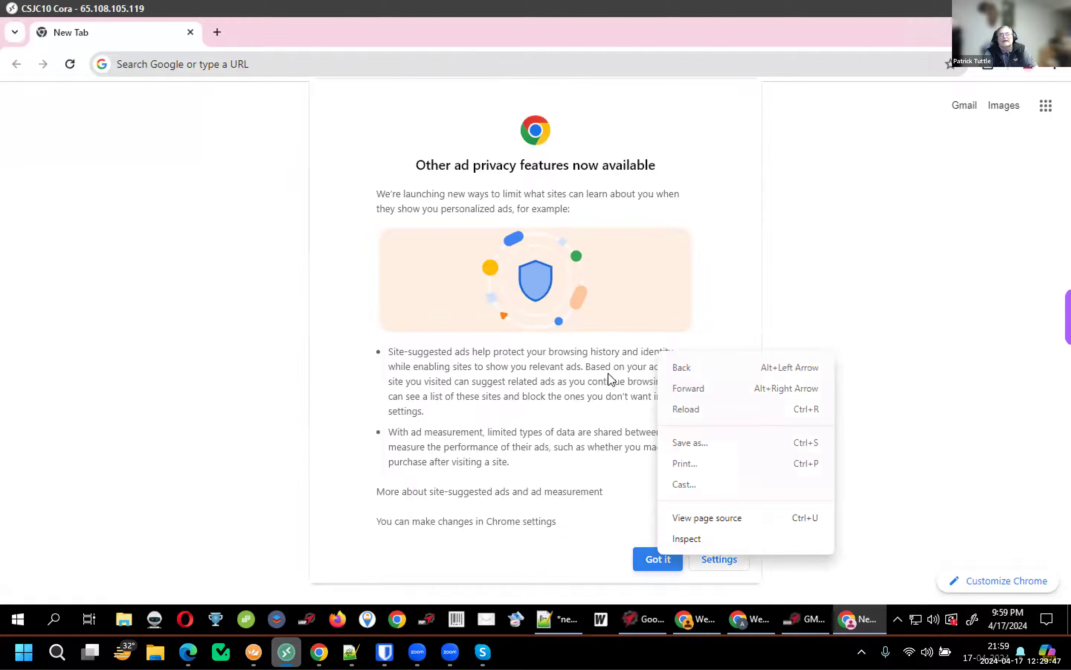
click(643, 557)
Search Google for 'Carpet Cleaning Oshkosh WI' using the site name from Sites Factory
click(522, 69)
key(ctrl+v)
key(ctrl+a)
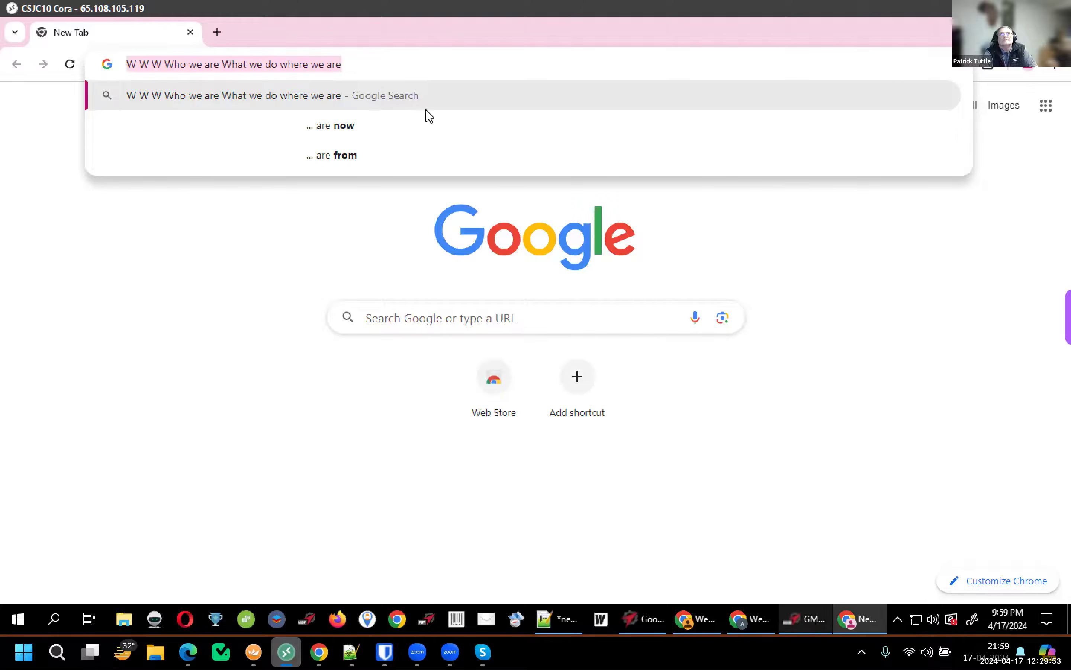
key(alt+Tab)
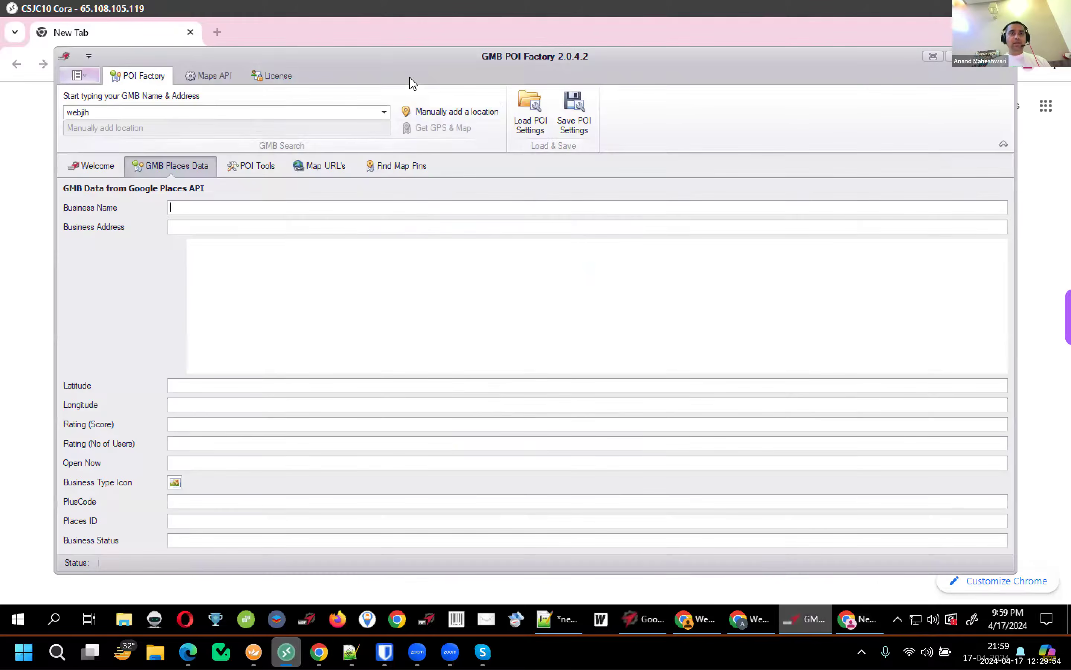
click(655, 625)
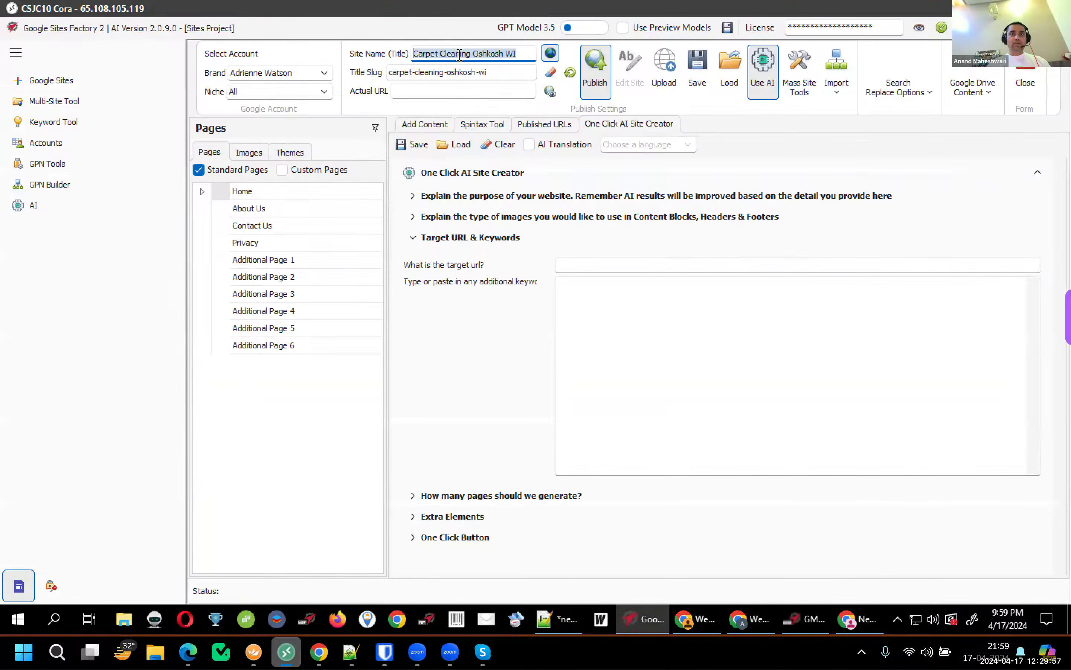
click(861, 622)
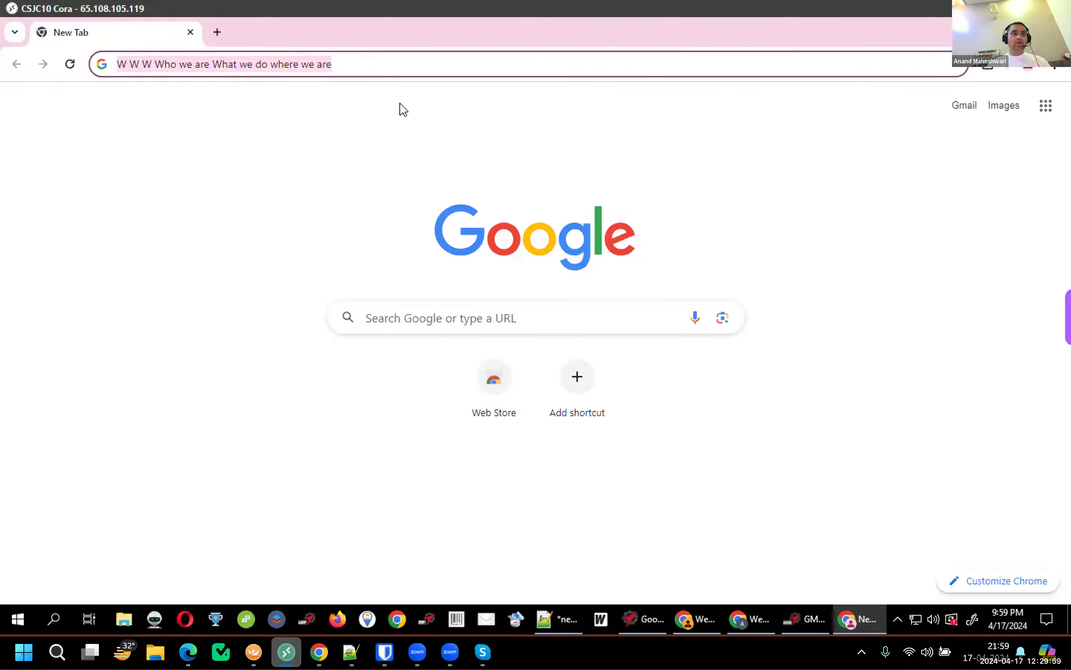
key(ctrl+v)
key(Return)
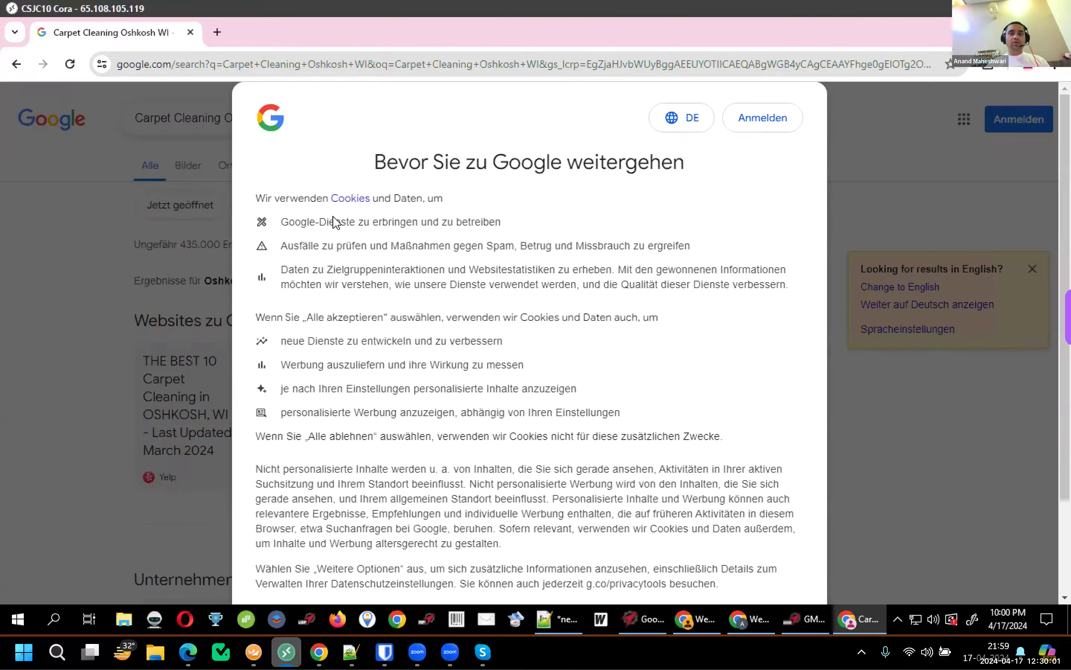
Reject cookies and open the Oshkosh Carpet Cleaning listing from the local business results
scroll(738, 477, down, 3)
click(469, 509)
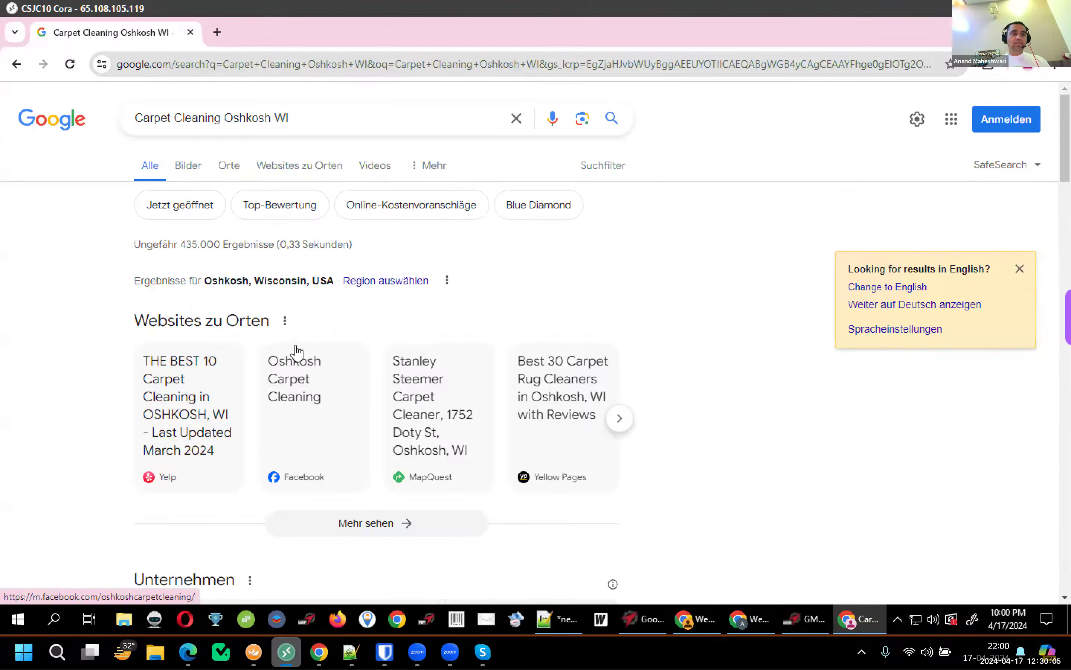
scroll(296, 352, down, 5)
scroll(296, 349, down, 3)
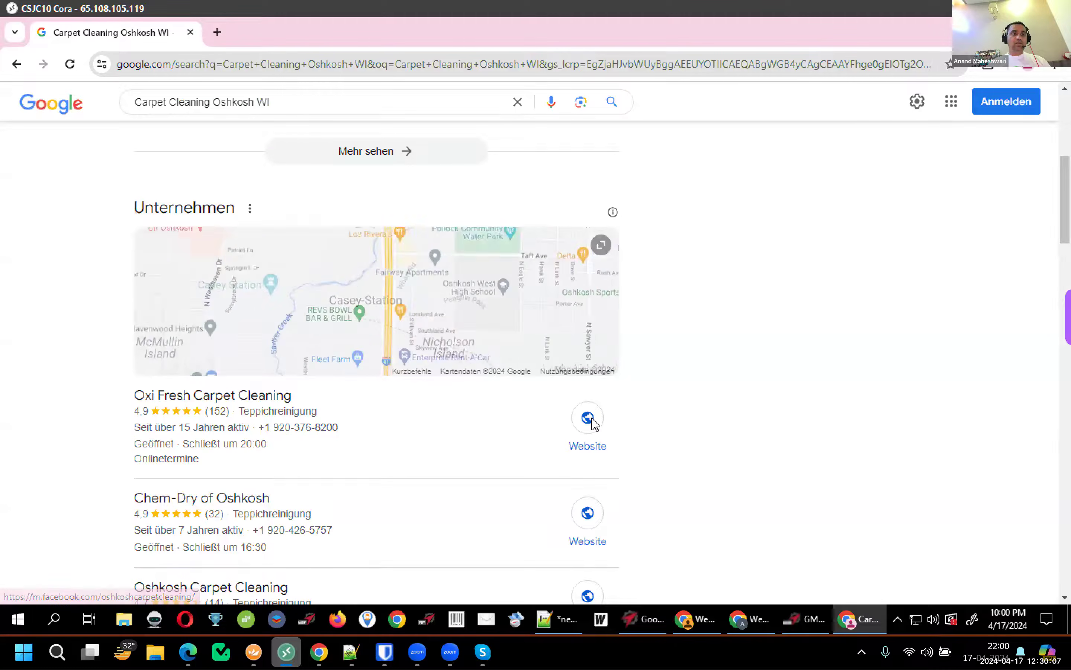
scroll(363, 505, down, 1)
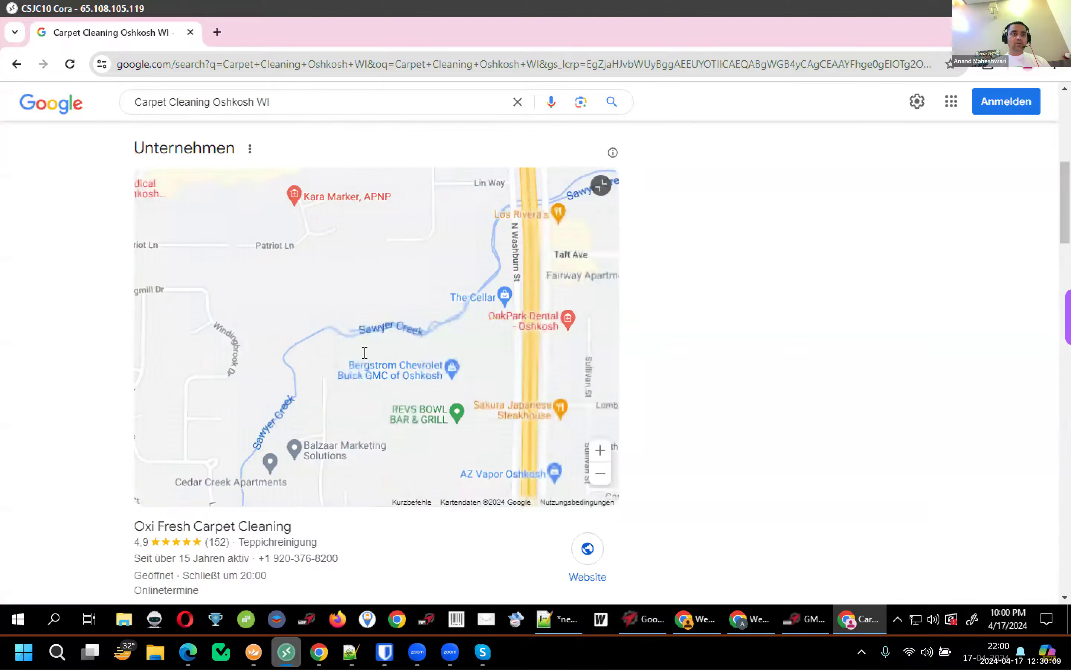
scroll(385, 270, down, 5)
scroll(392, 271, down, 2)
click(388, 272)
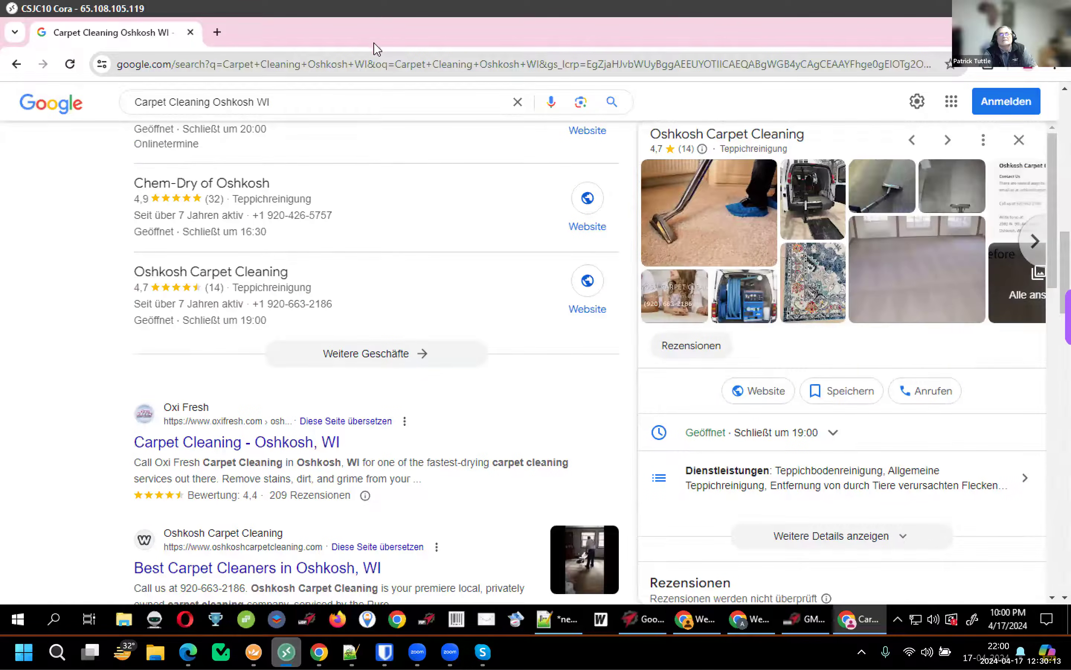
Enter maps.google.com in the address bar
click(296, 96)
click(325, 62)
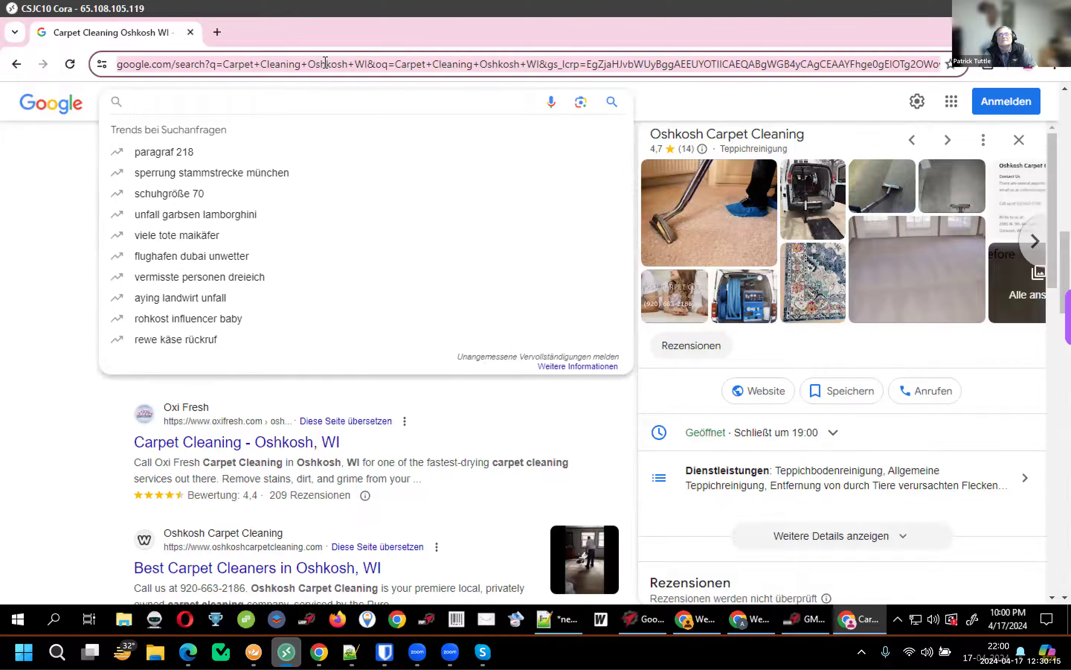
text(maps.google.com)
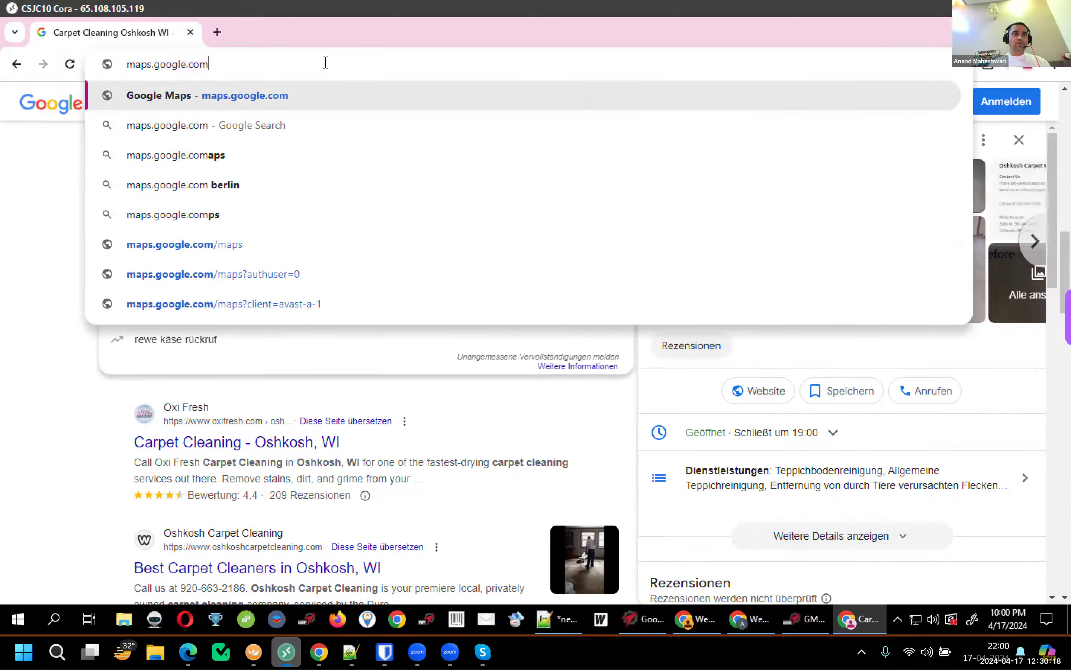
Open Google Maps and search for 'Carpet Cleaning Oshkosh WI'
key(Return)
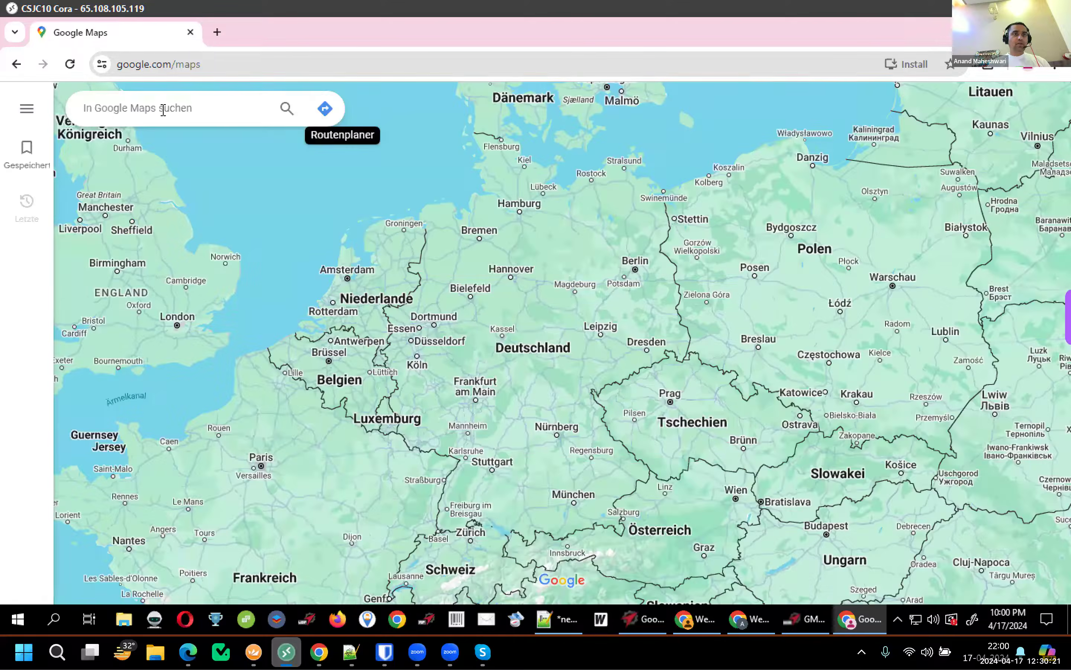
text(Carpet Cleaning Oshkosh WI)
key(Return)
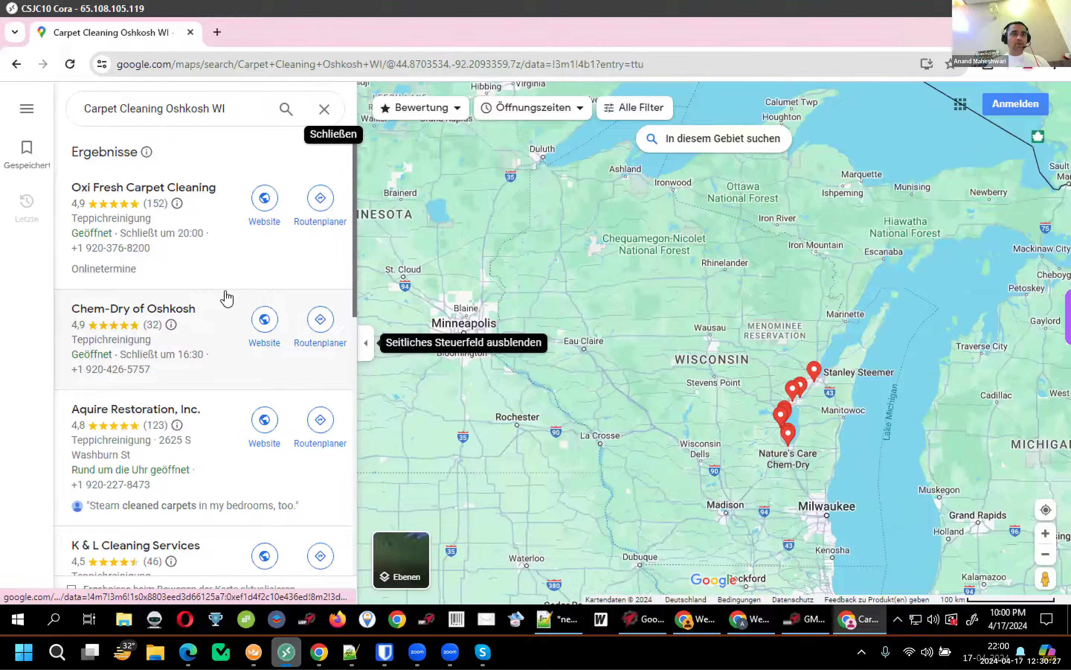
scroll(228, 299, down, 9)
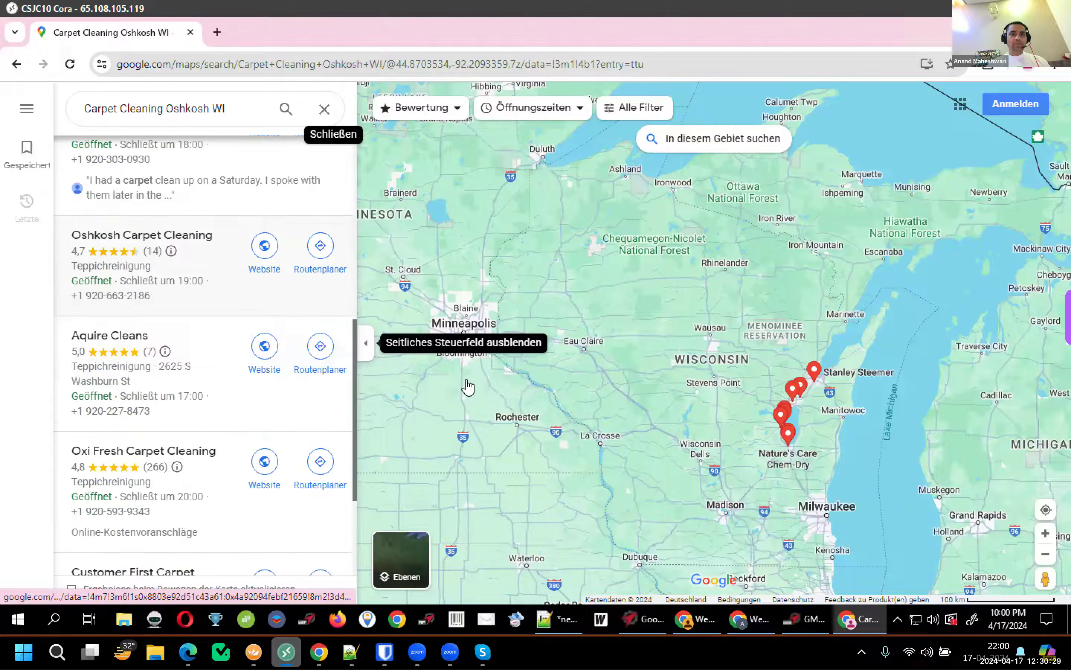
scroll(545, 365, down, 6)
scroll(545, 367, up, 6)
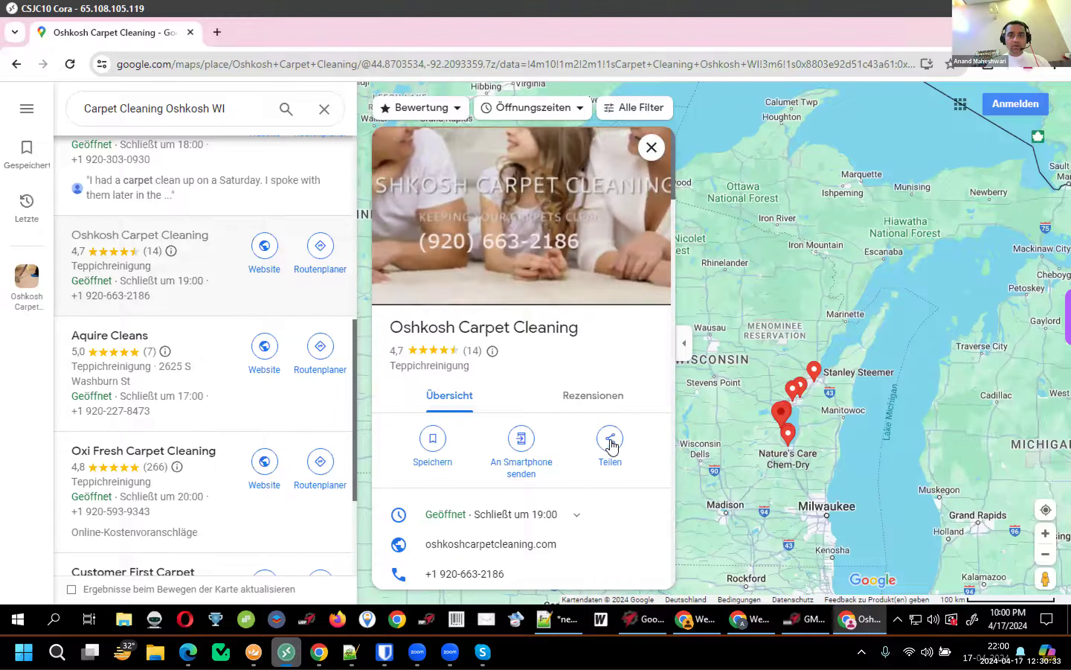
Copy Oshkosh Carpet Cleaning's Maps share link and switch to Notepad++
click(609, 439)
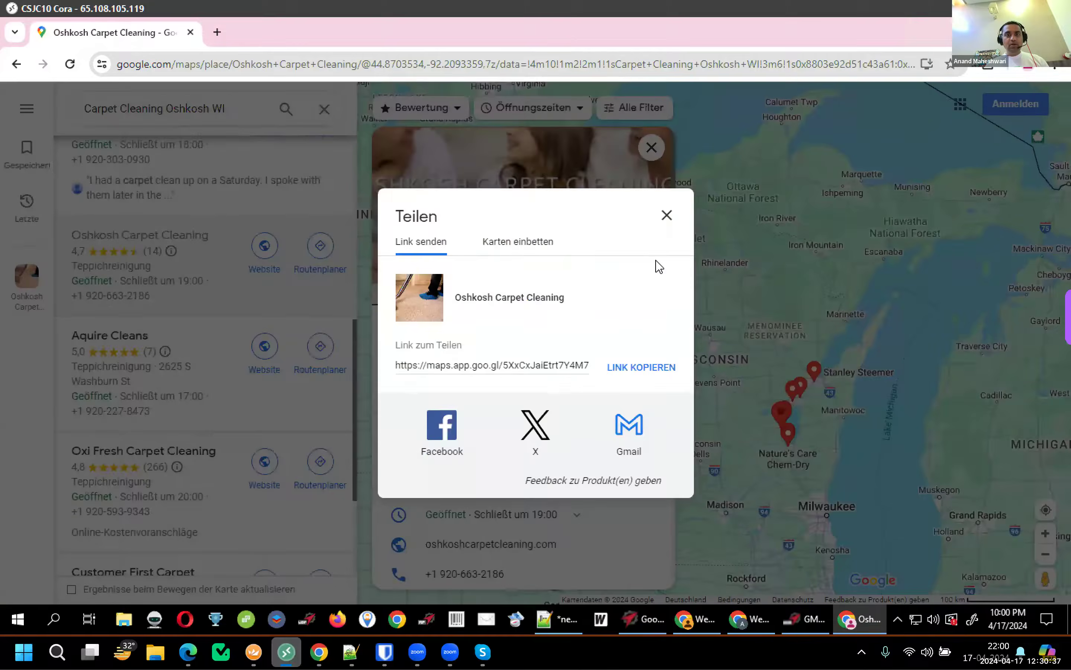
click(636, 366)
key(ctrl+c)
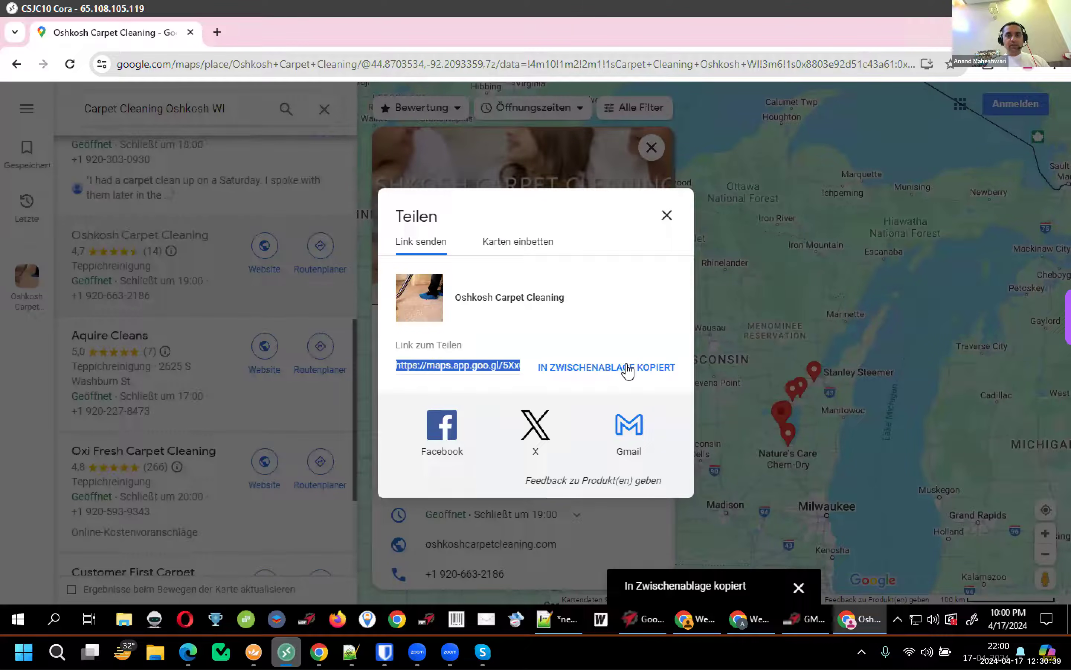
click(549, 617)
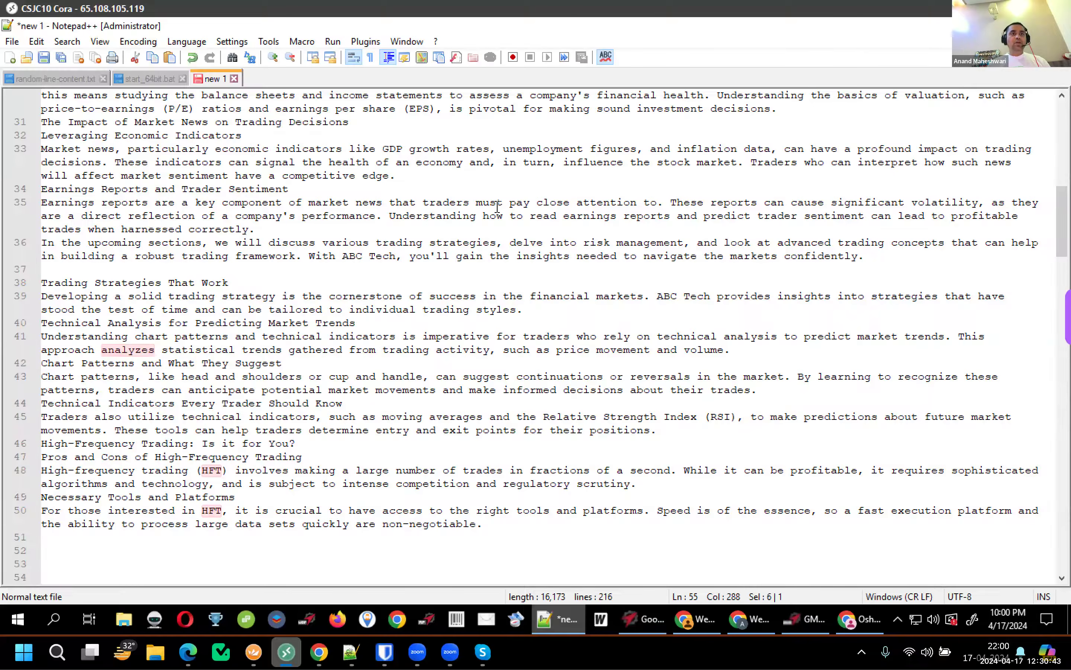
Paste the short Maps share link into a new Notepad++ document
key(ctrl+n)
key(ctrl+v)
key(Return)
key(Return)
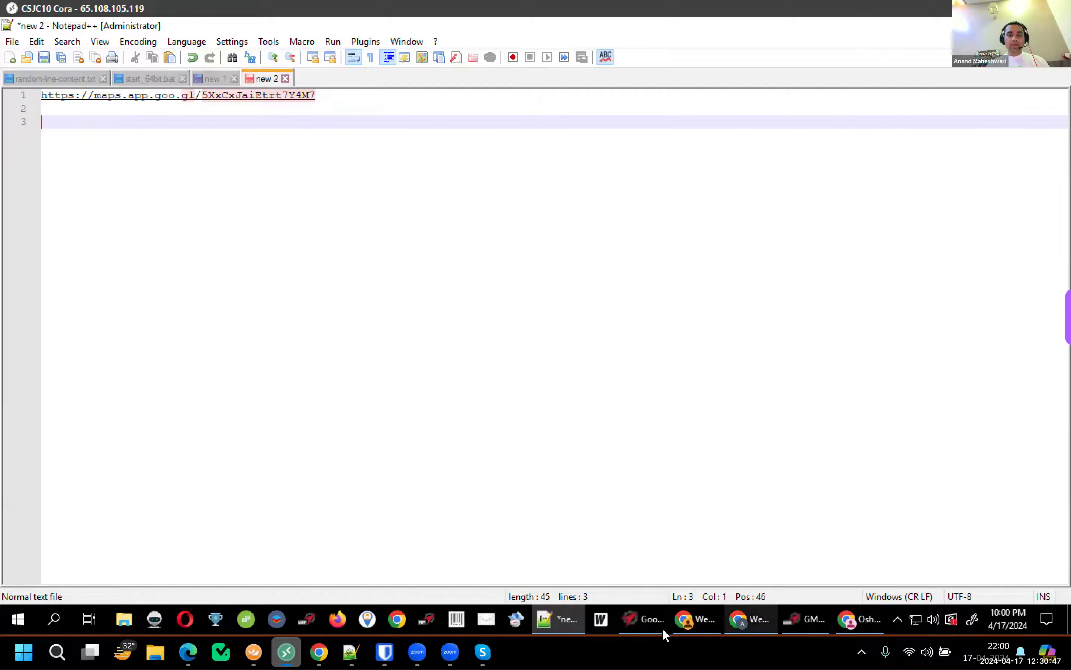
Load the short maps.app.goo.gl link in a new Chrome tab to resolve the full place URL
click(847, 627)
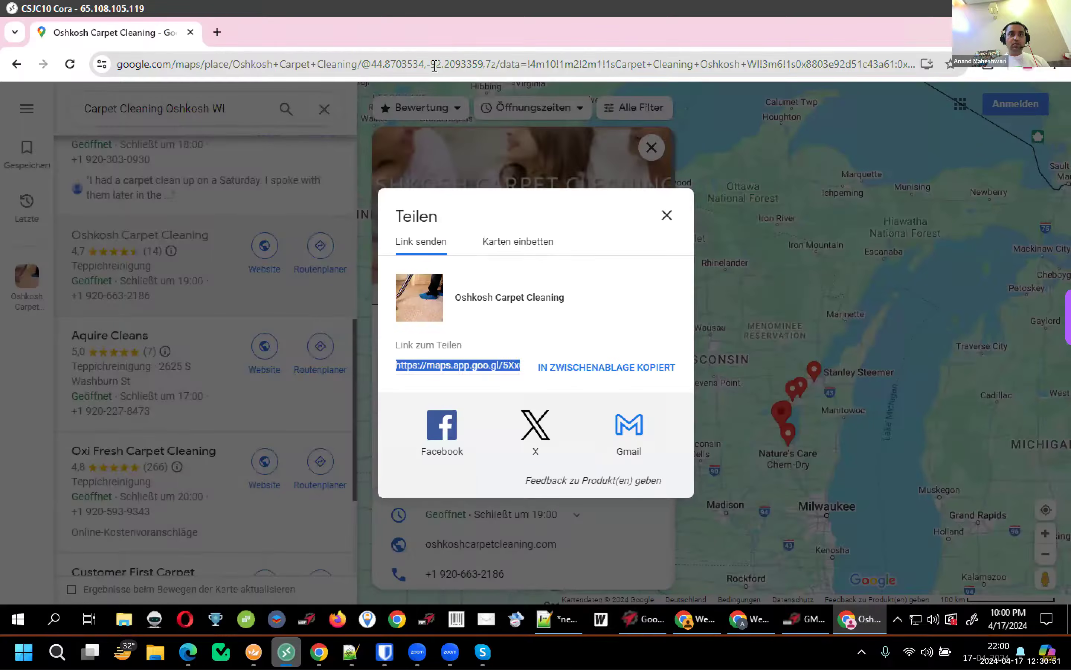
click(217, 32)
key(ctrl+v)
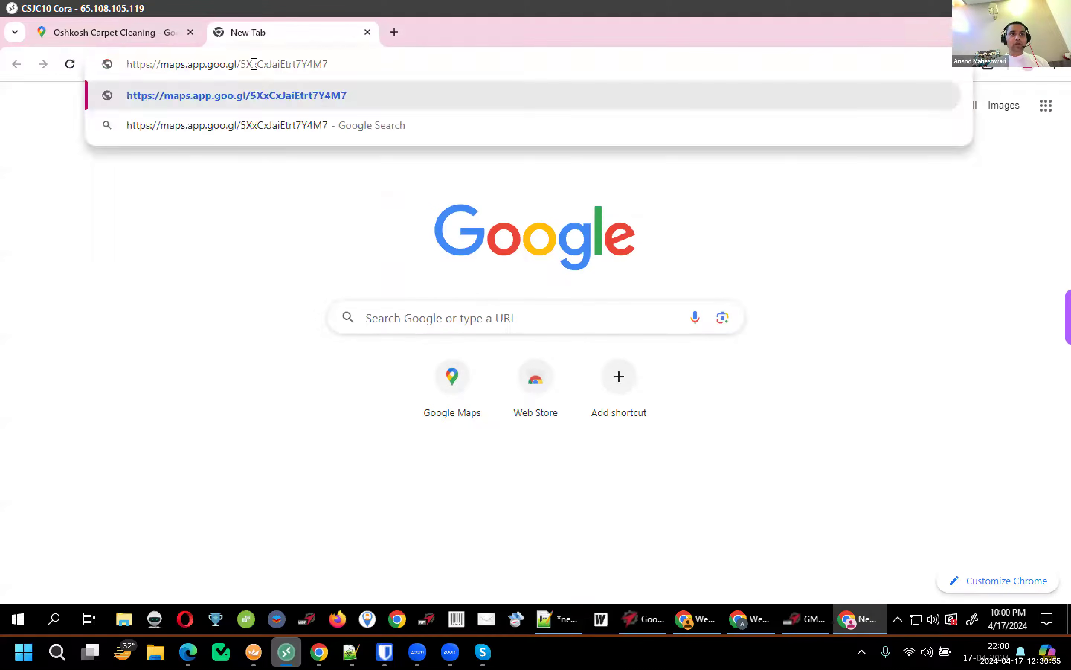
key(Return)
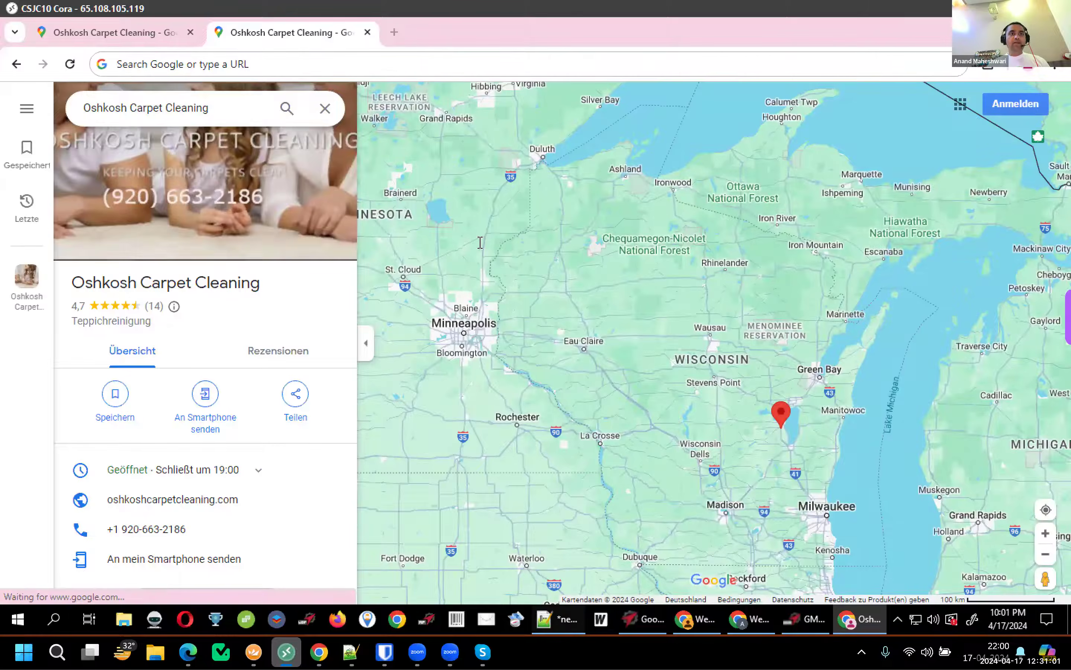
Paste the full Google Maps place URL on line 3 with blank lines below it
key(alt+Tab)
text(https://www.google.com/maps/place/Oshkosh+Carpet+Cleaning/@44.8703534,-92.2093359,7z/data=!4m7!3m6!1s0x8803e92d51c43a61:0x4a92094febf21659!8m2!3d44.0357984!4d-88.6325804!15sChpDYXJwZXQgQ2xlYW5pbmcgT3Noa29zaCBXSVocIhpjYXJwZXQgY2xlYW5pbmcgb3Noa29zaCB3aZIBF2NhcnBldF9jbGVhbmluZ19zZXJ2aWNlmgEkQ2hkRFNVaE5NRzluUzBWSlEwRm5TVVExZG5OUGIycDNSUkFC4AEA!16s%2Fg%2F11cnxyr64s?coh=210790&entry=tts)
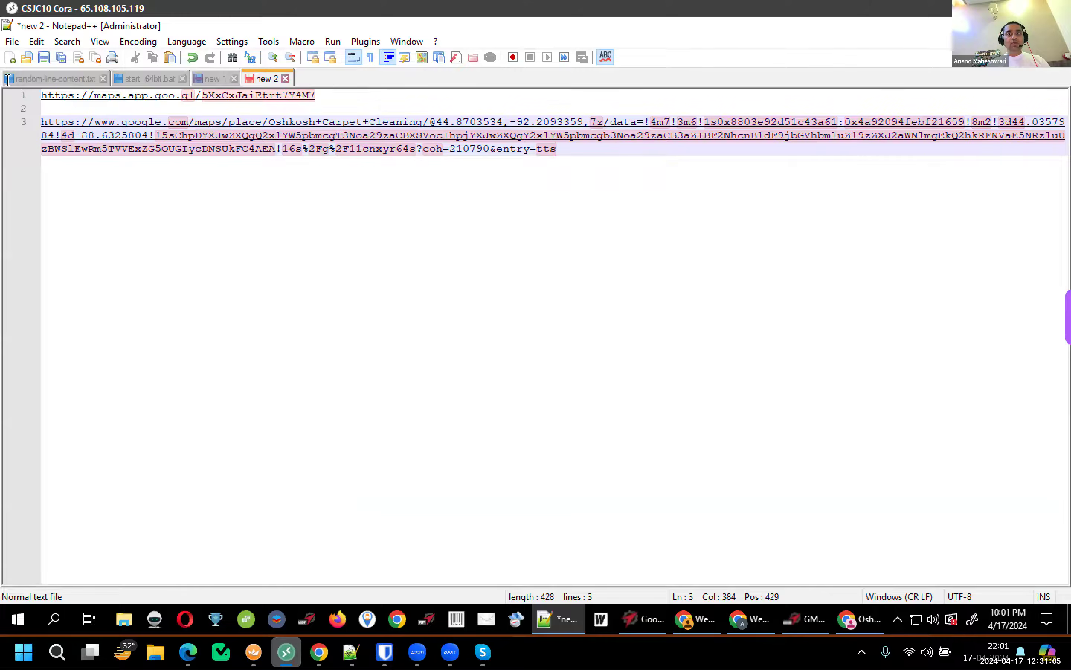
drag(316, 96, 7, 80)
drag(573, 172, 8, 123)
click(668, 203)
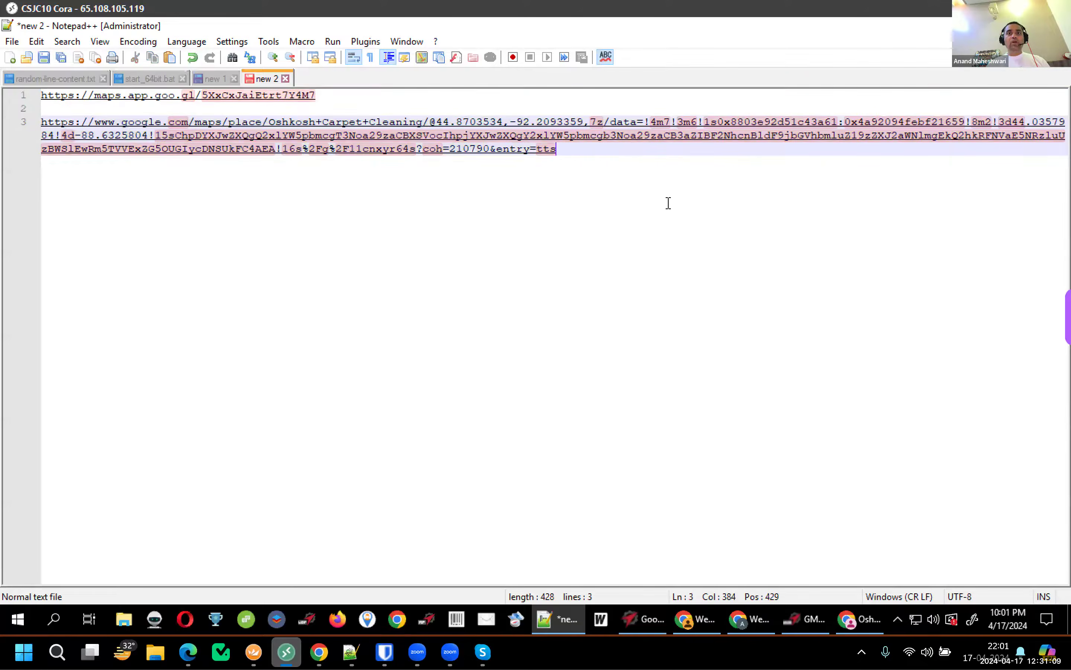
key(Return)
key(Return)
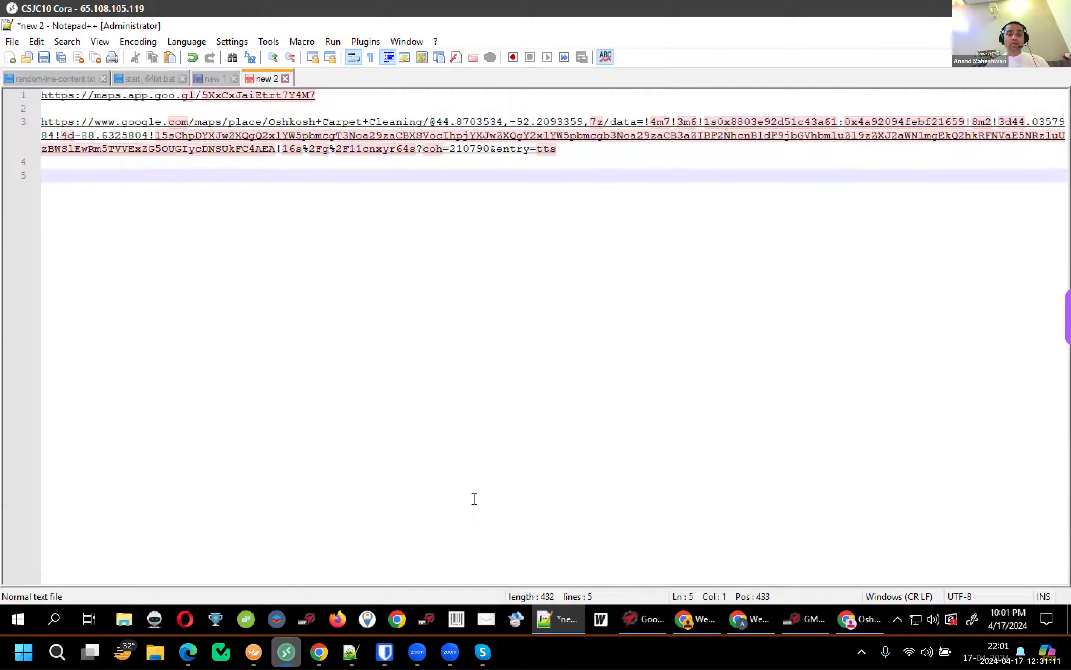
click(855, 623)
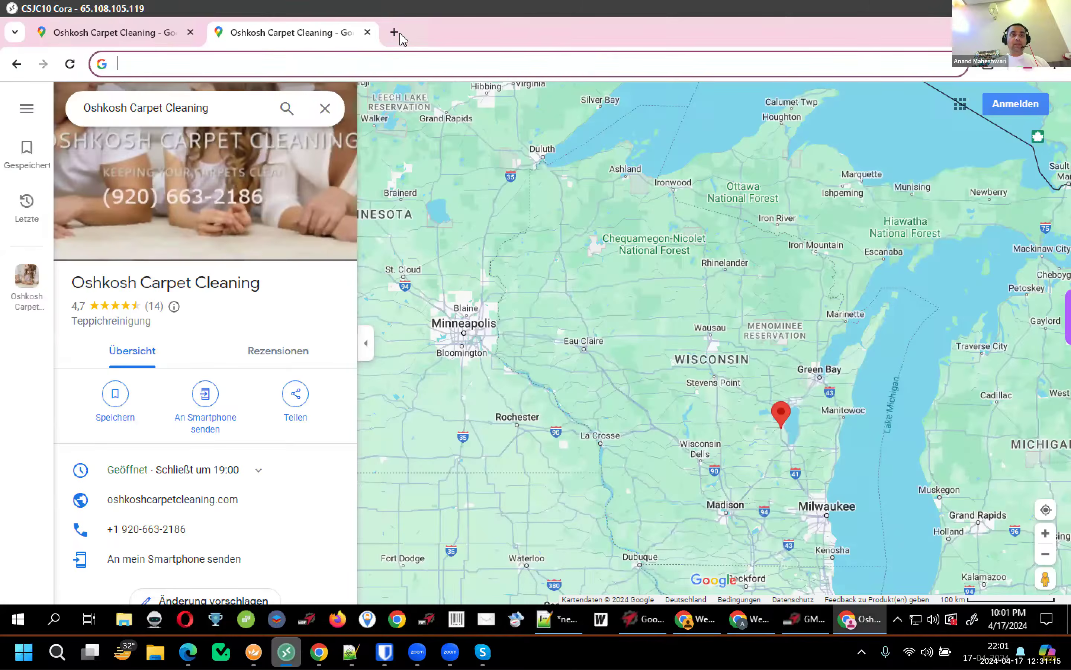
Search 'cid finder' and get the CID for the pasted Oshkosh Carpet Cleaning Maps URL on cidfinder.com
click(396, 33)
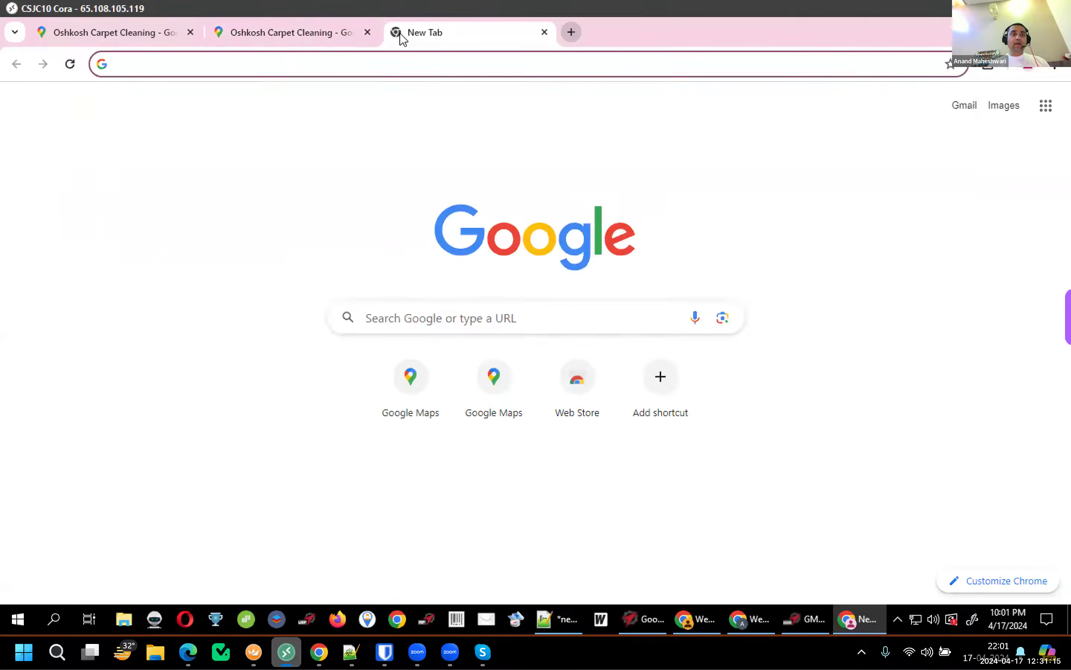
text(cid finder)
key(Return)
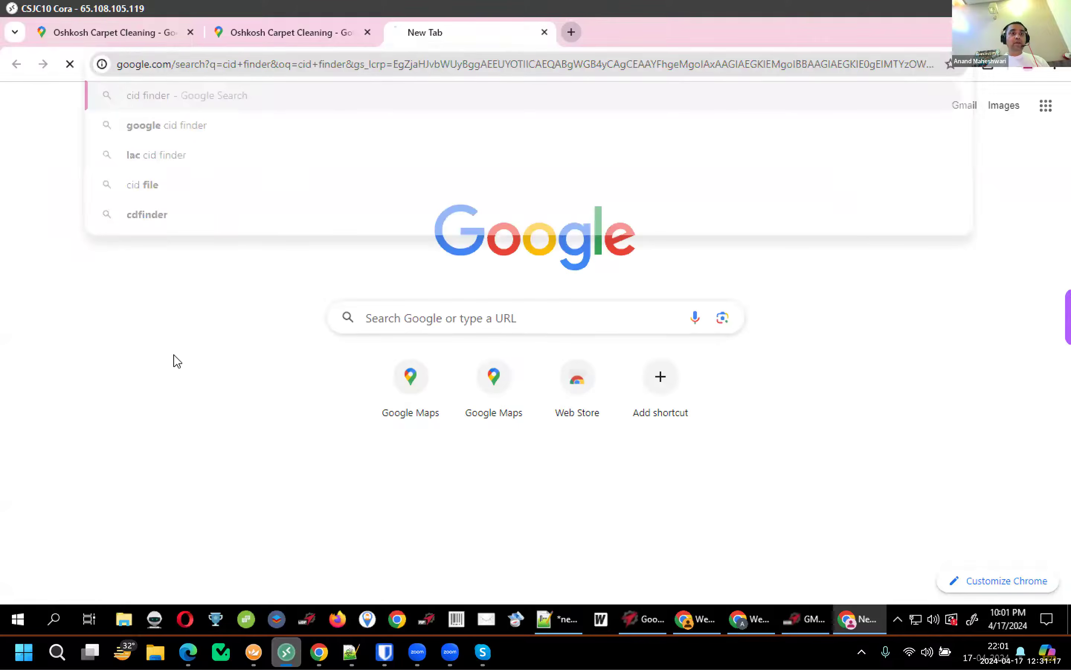
click(178, 336)
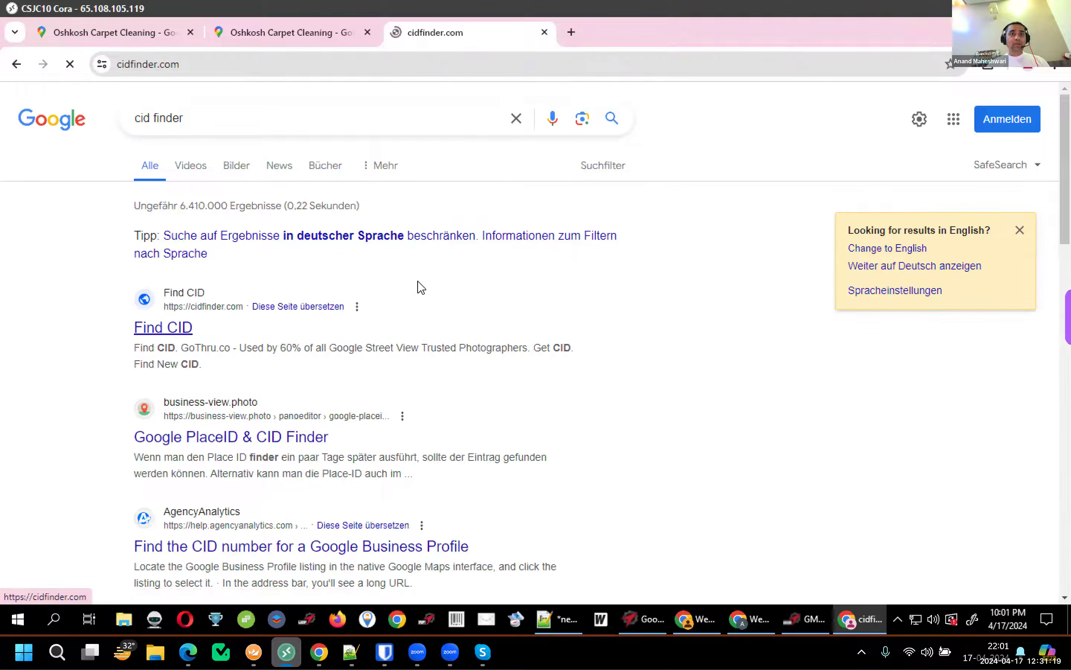
click(506, 348)
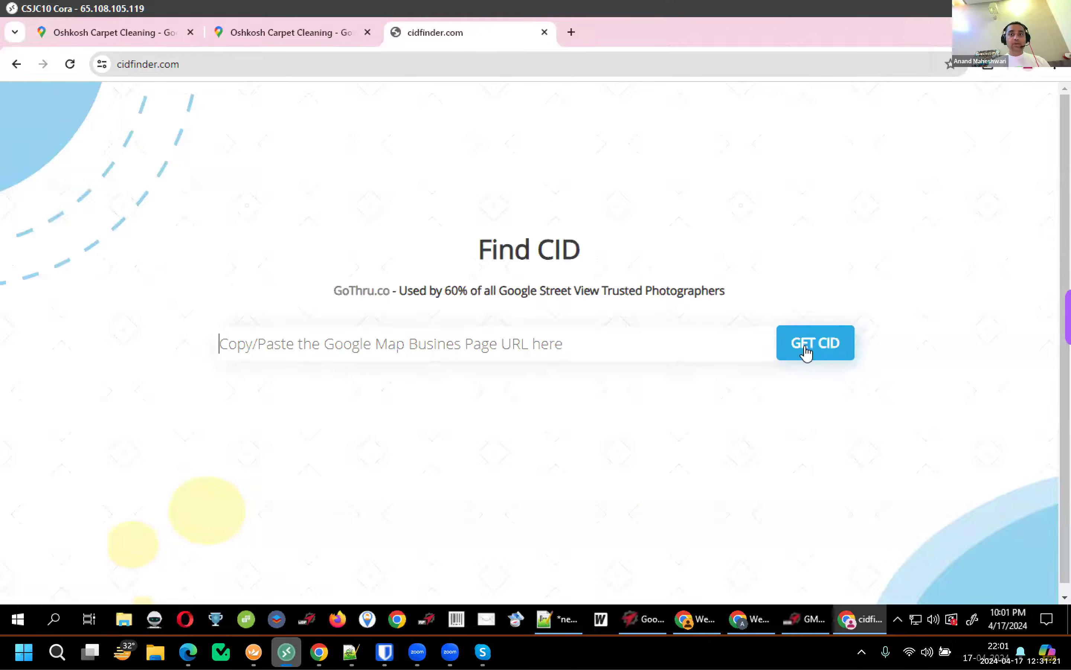
key(ctrl+v)
click(806, 351)
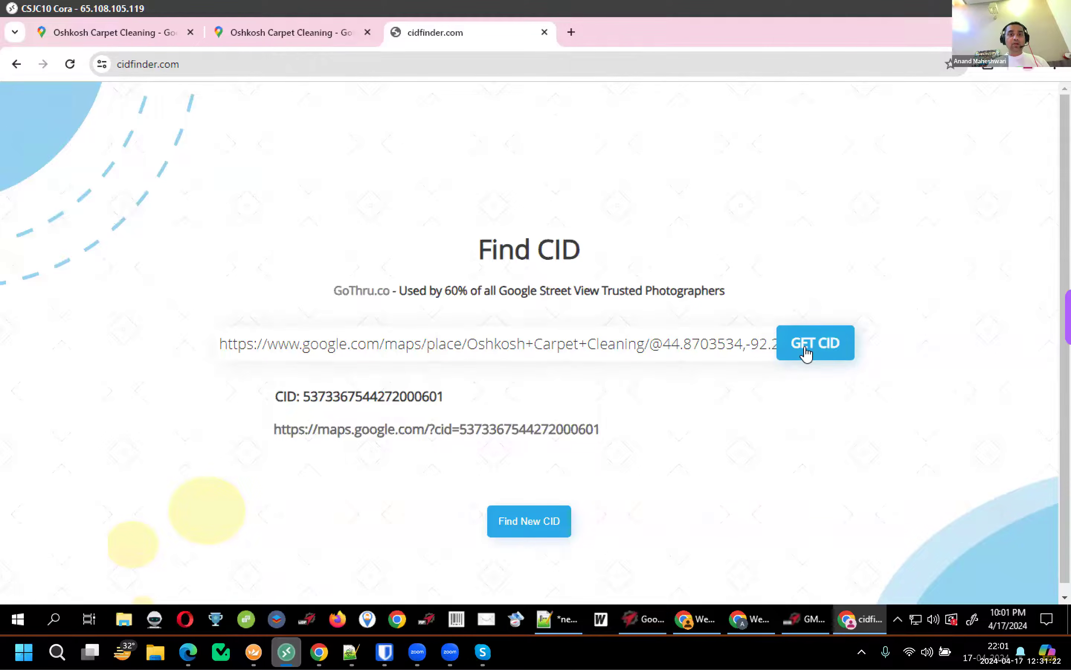
right_click(540, 433)
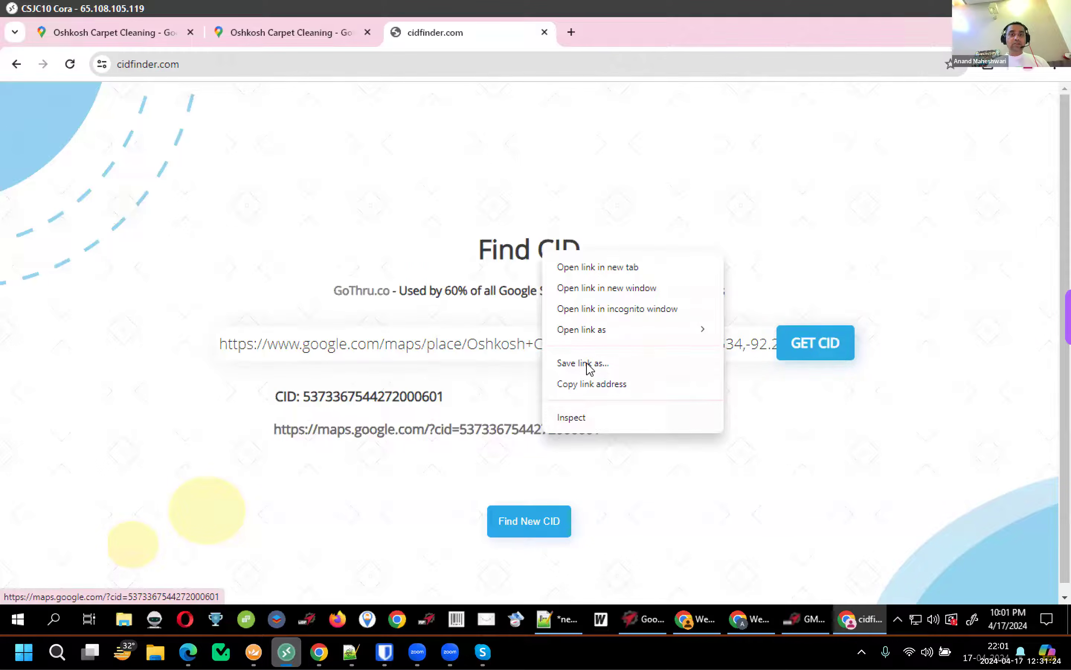
click(594, 384)
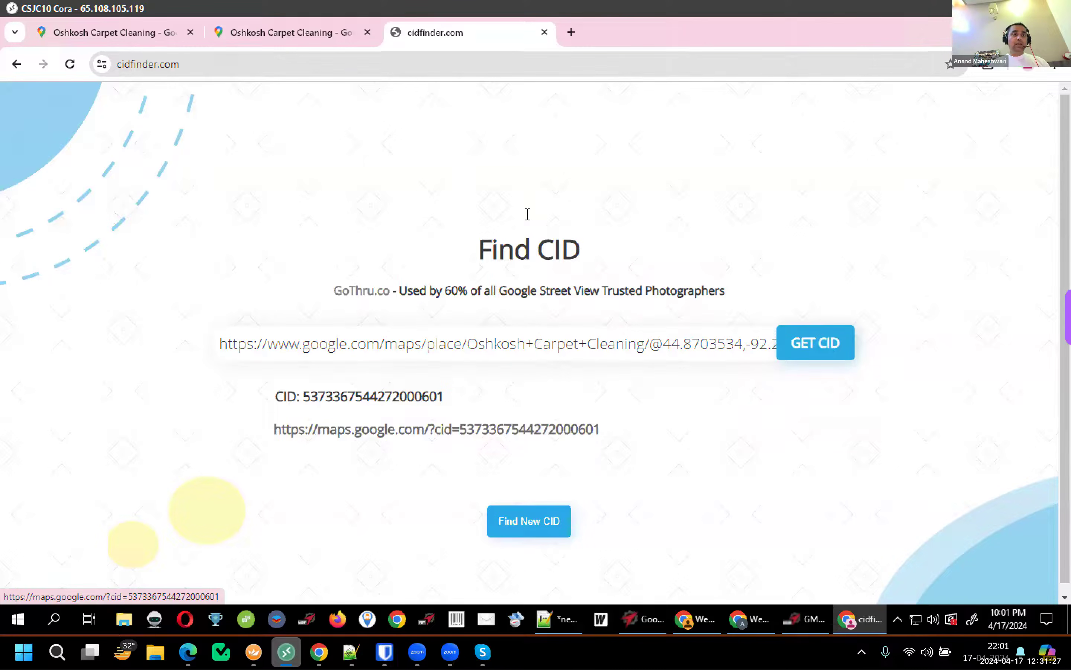
key(alt+Tab)
key(ctrl+v)
key(Return)
key(Return)
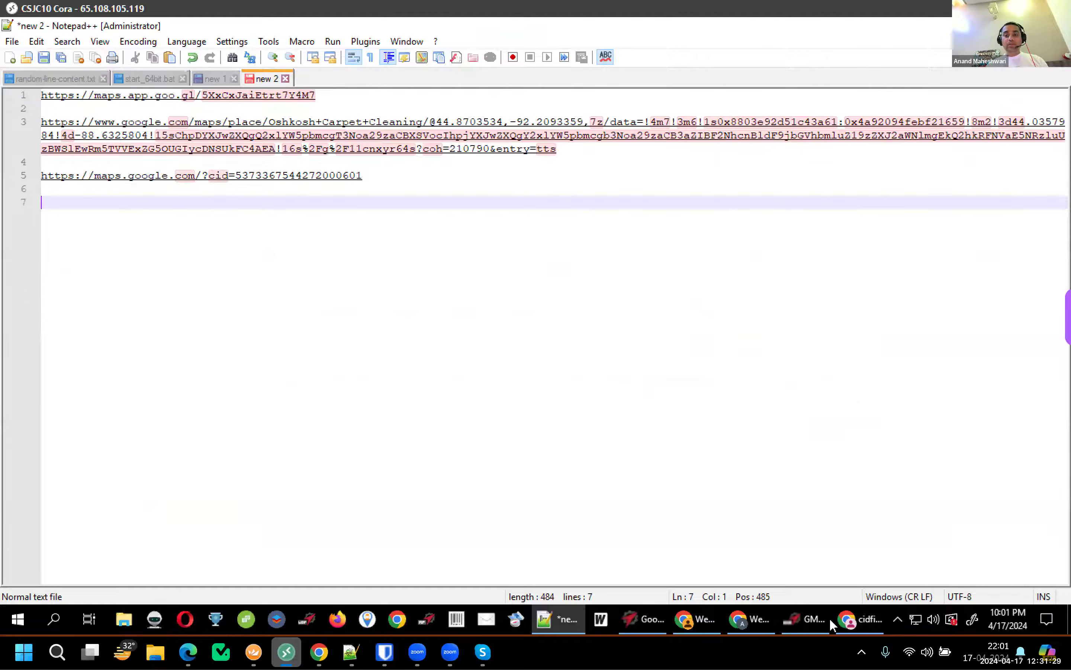
click(859, 618)
click(256, 35)
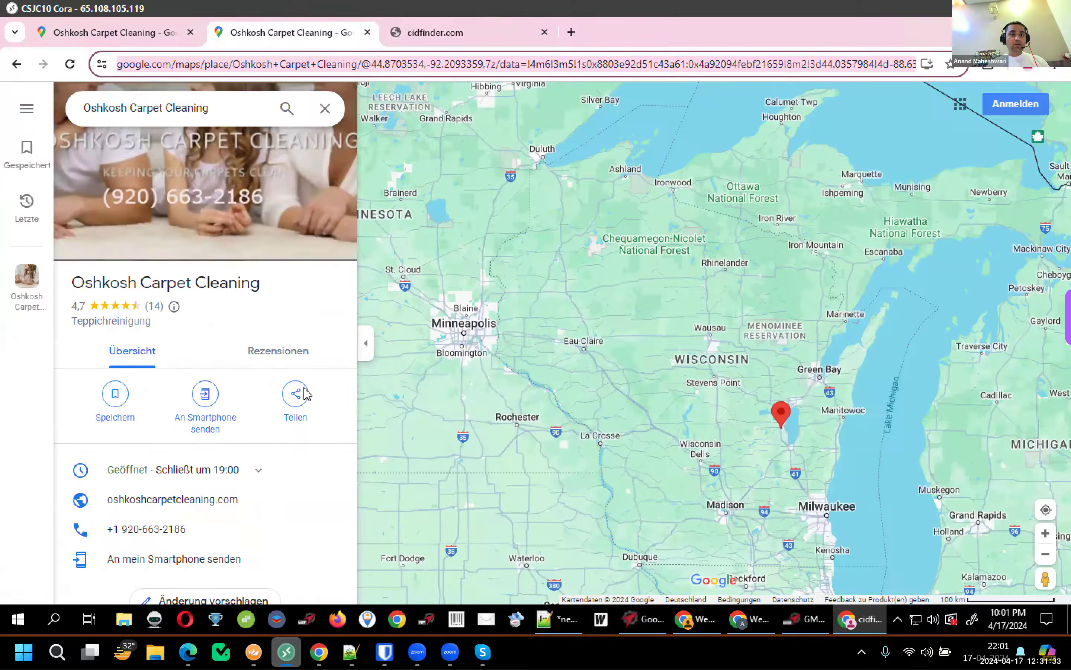
scroll(328, 356, down, 3)
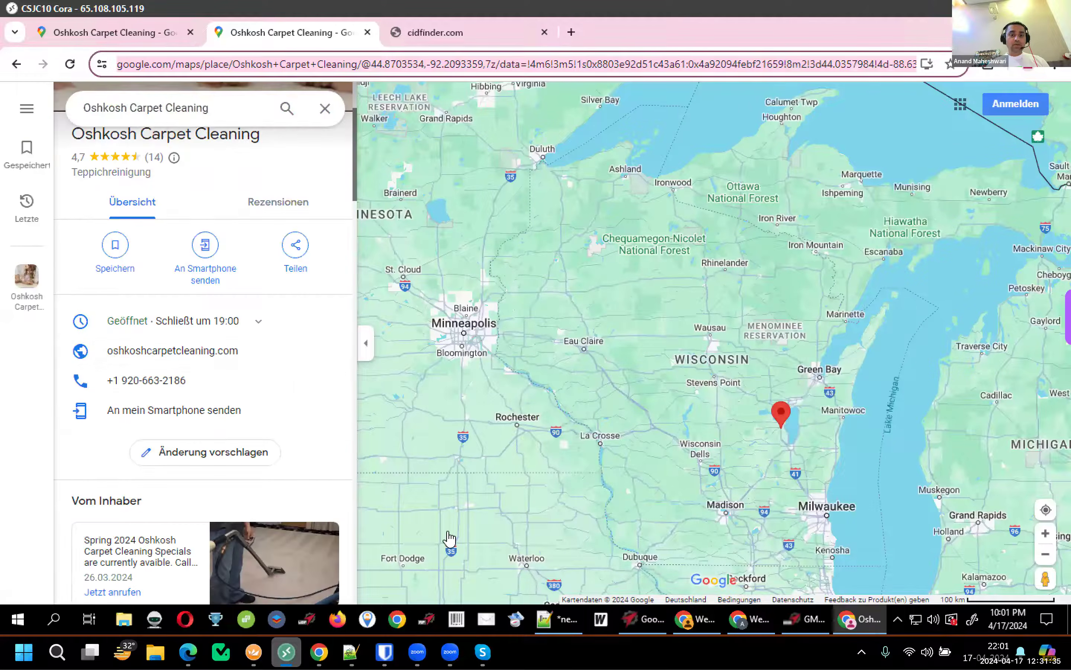
click(330, 351)
key(alt+Tab)
key(ctrl+v)
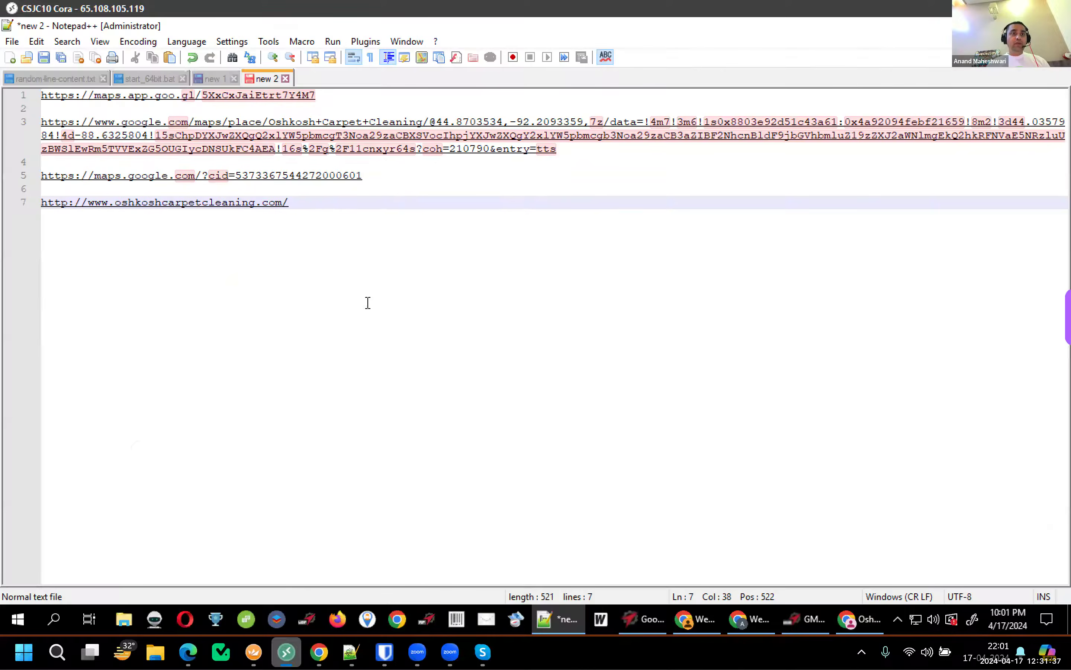
text(asdasdasd)
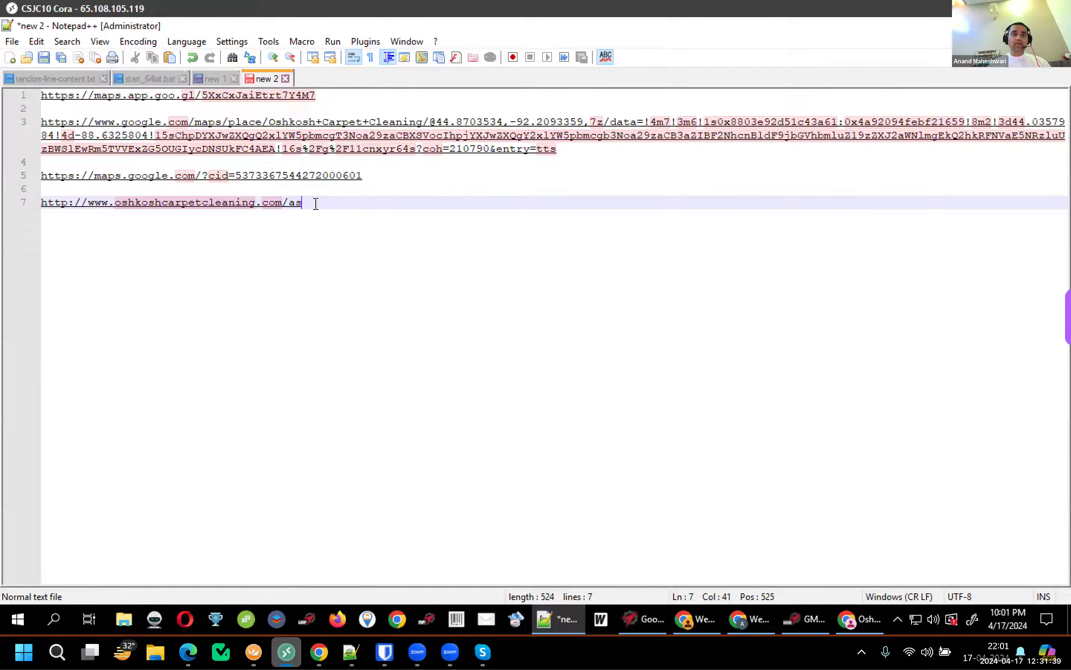
click(288, 203)
key(shift+End)
key(Delete)
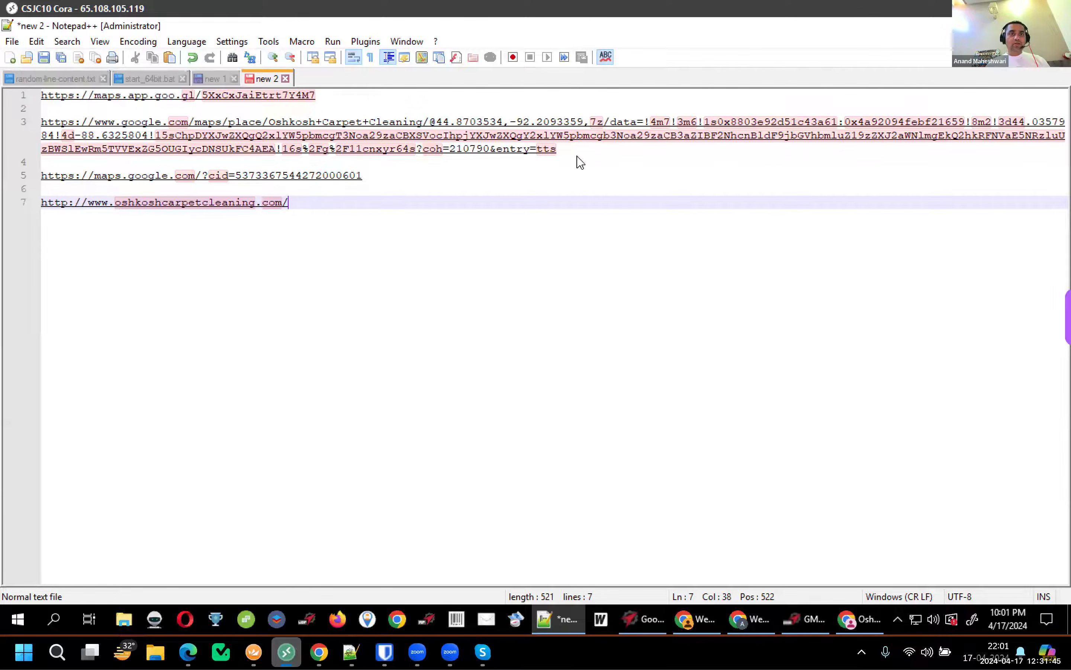
Select the whole CID maps link on line 5 of the notes
drag(364, 175, 37, 169)
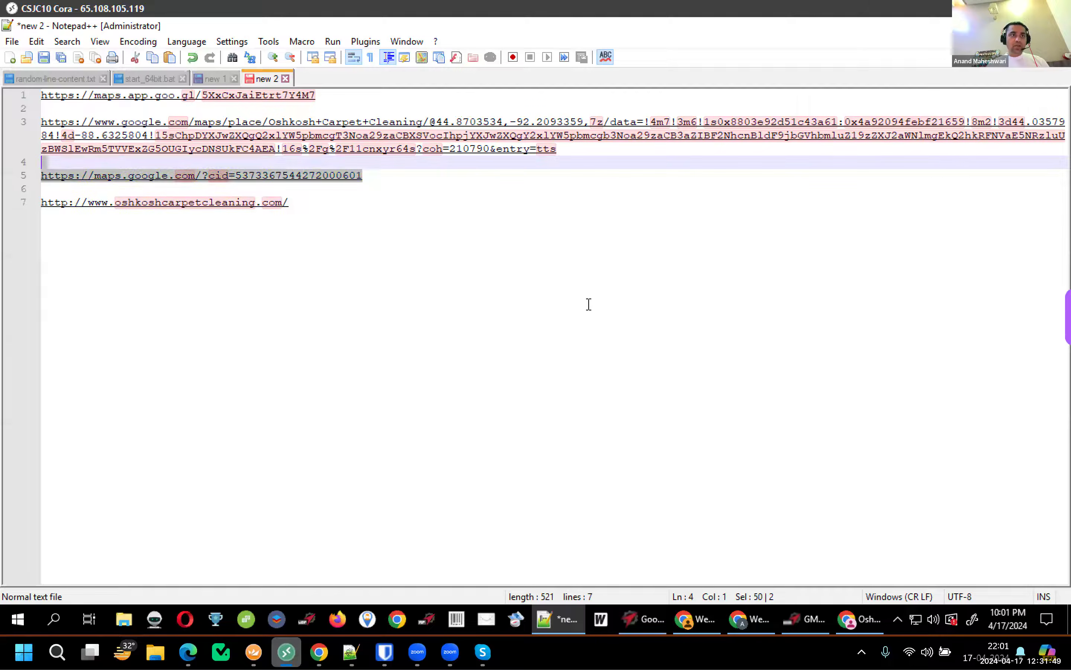
key(Right)
key(shift+Home)
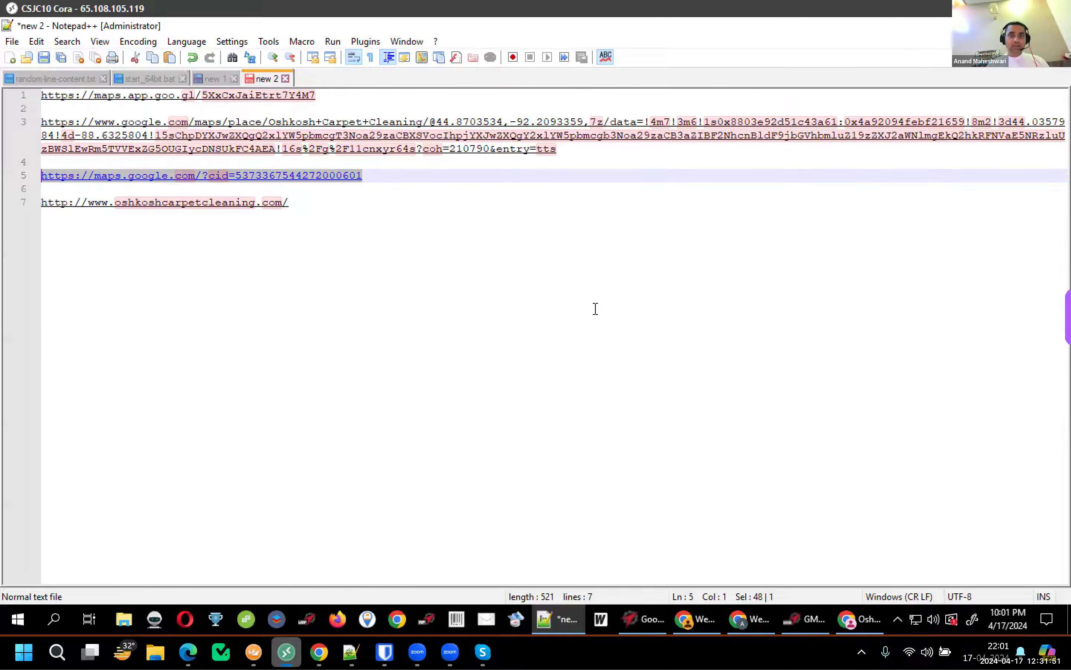
click(654, 619)
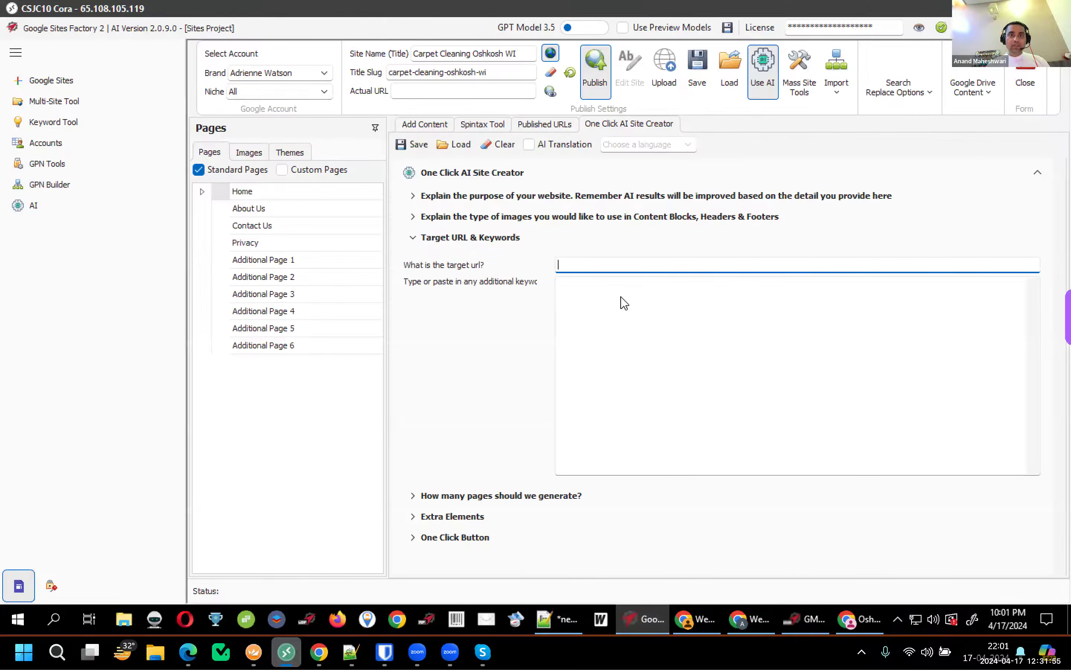
Paste the CID link as the target URL and change the page count from 10 to 2
key(ctrl+v)
key(Tab)
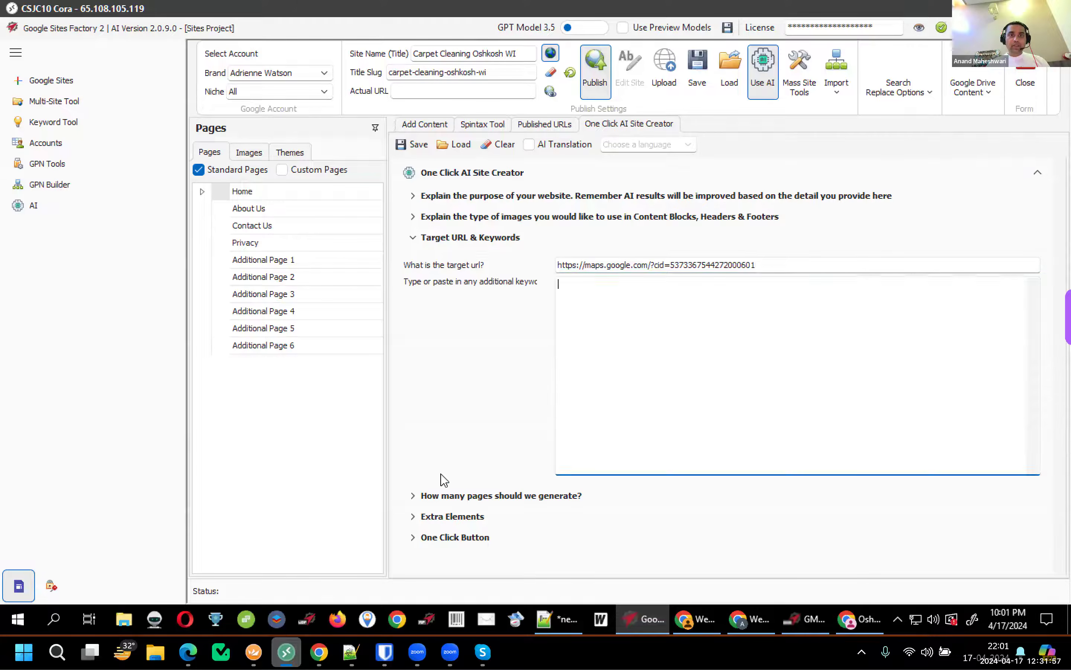
click(413, 498)
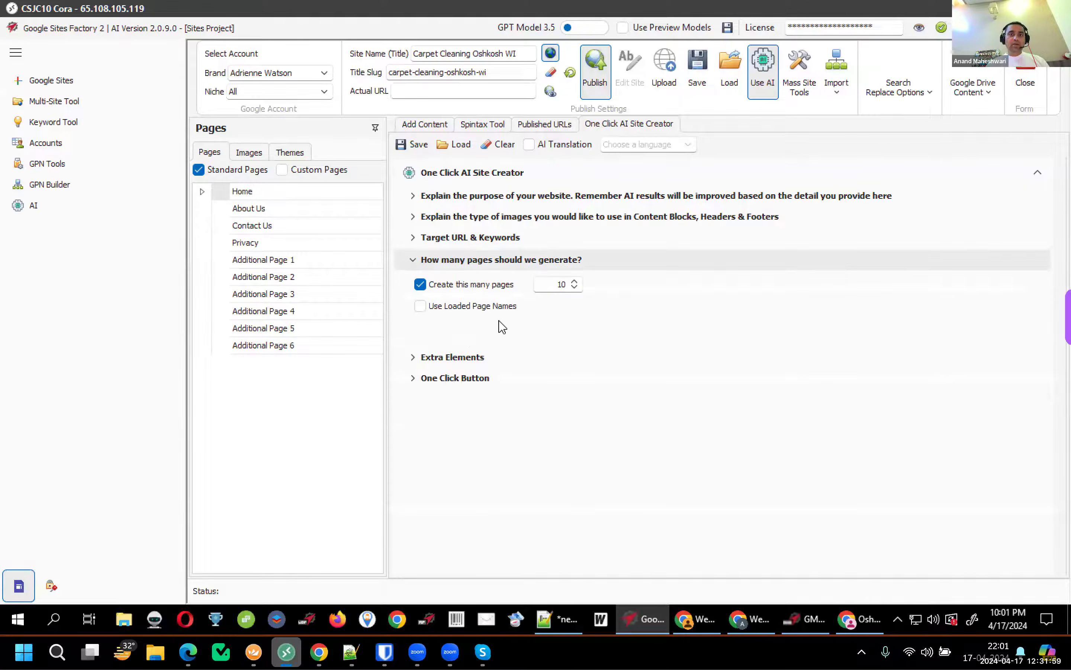
double_click(565, 282)
text(2)
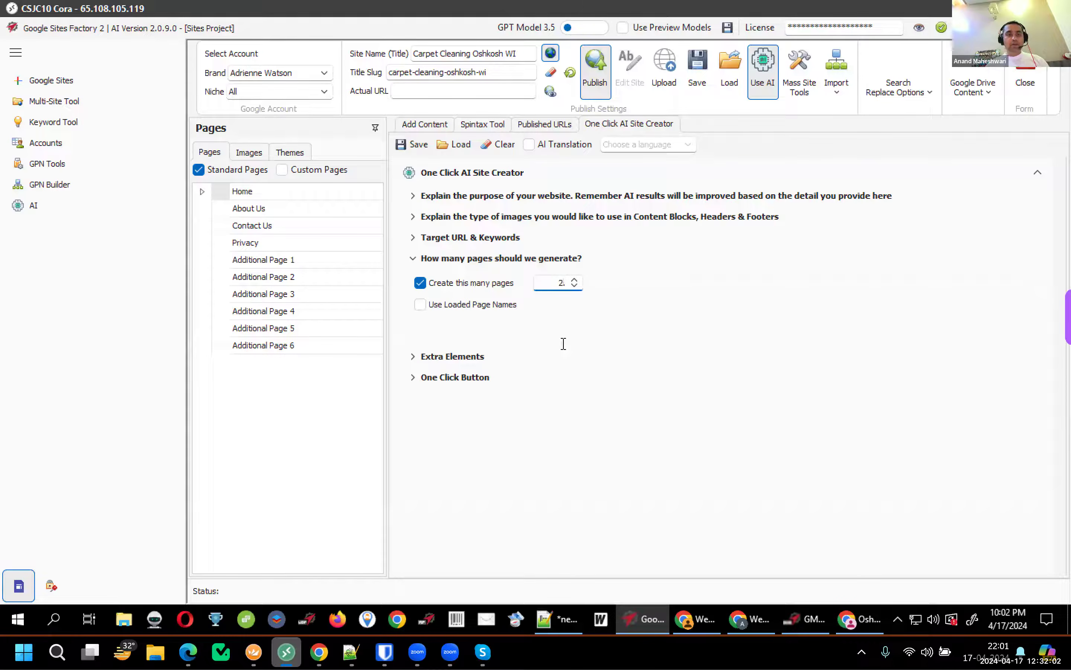
Enable Q&A Panel, YouTube Links and Scholarly Links, keeping the extra element on the home page
click(457, 362)
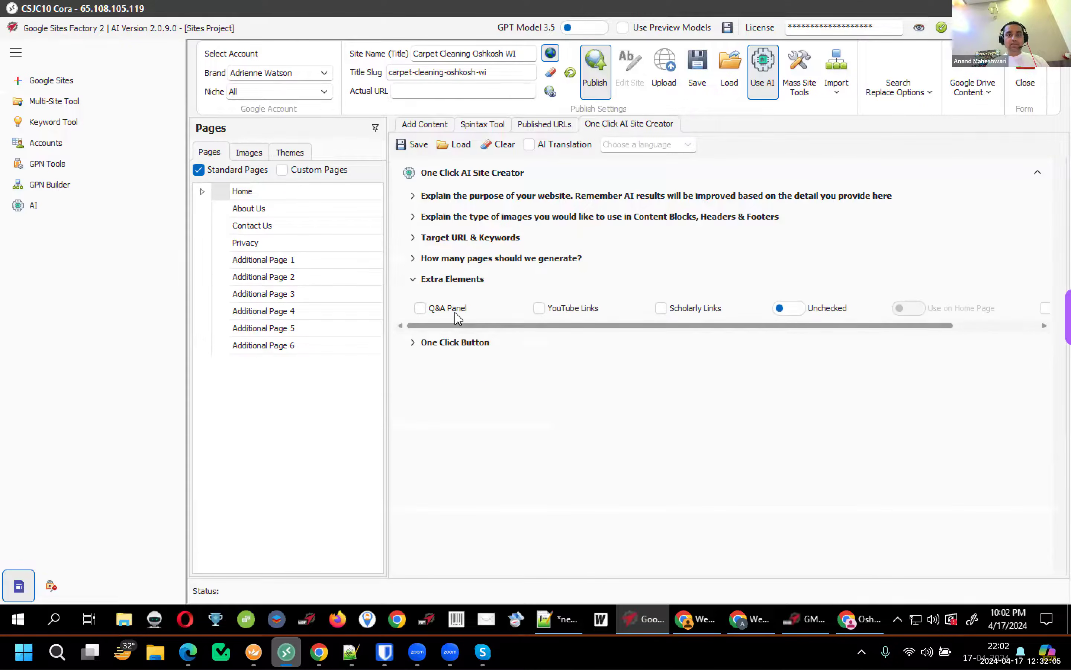
click(439, 309)
click(575, 309)
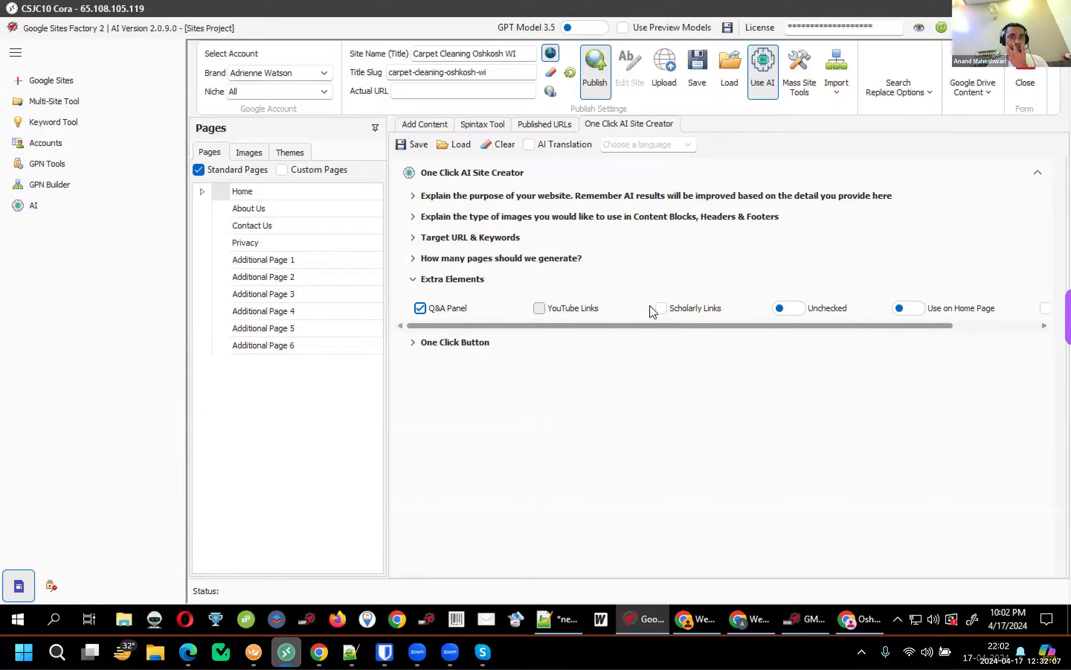
click(682, 314)
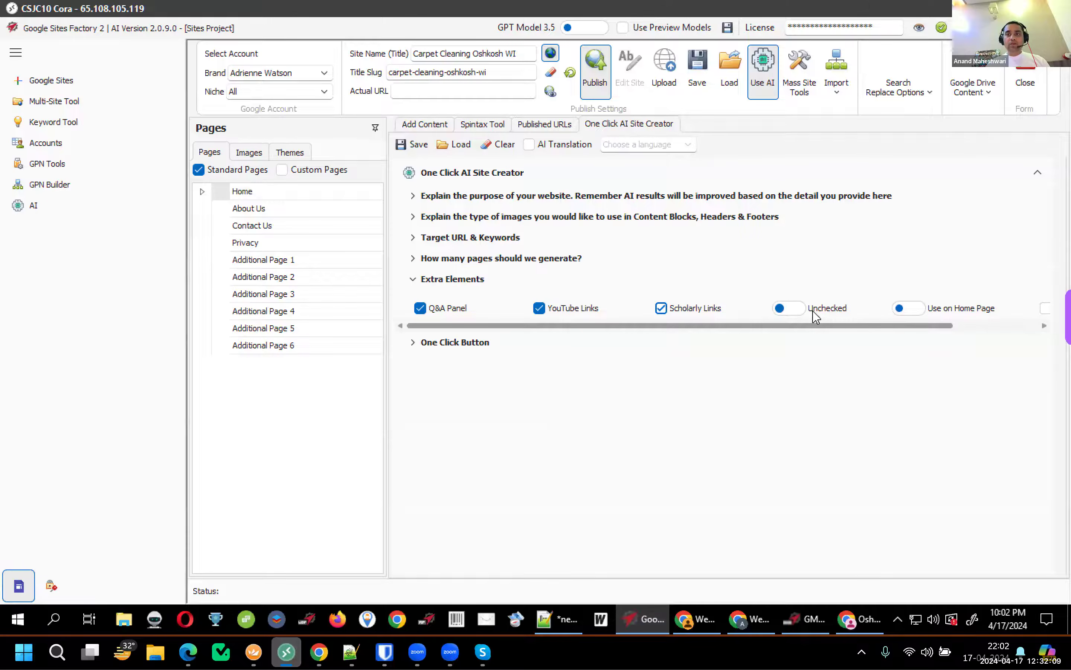
click(789, 308)
click(910, 309)
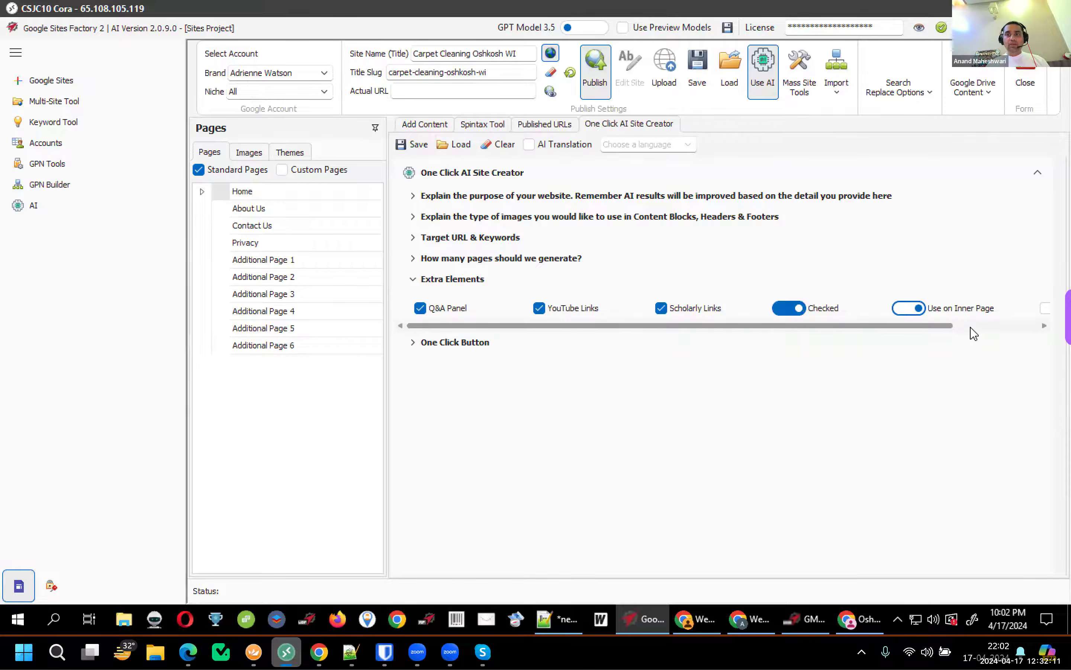
click(911, 309)
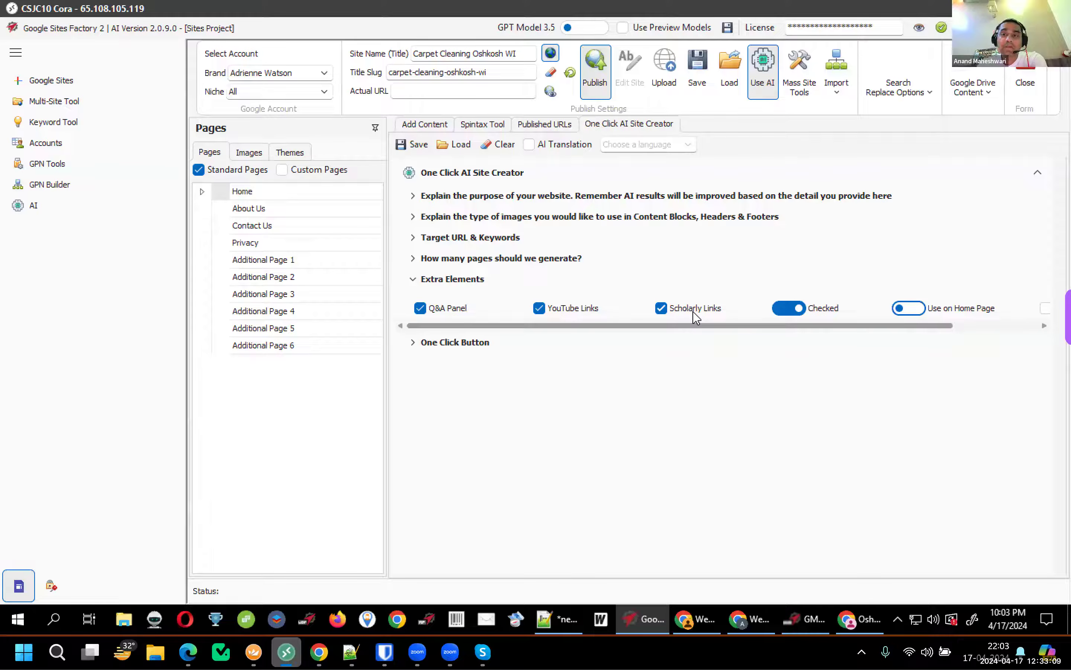
Keep the extra elements on with Use on Home Page, enable Embed Article Schema, and expand One Click Button
click(797, 312)
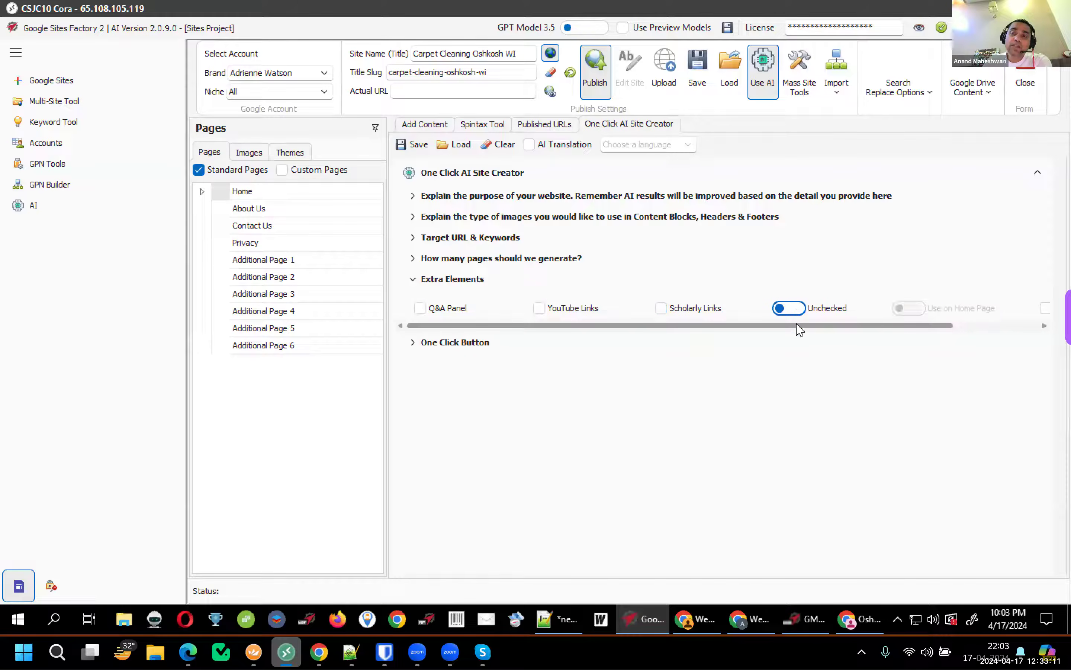
click(794, 312)
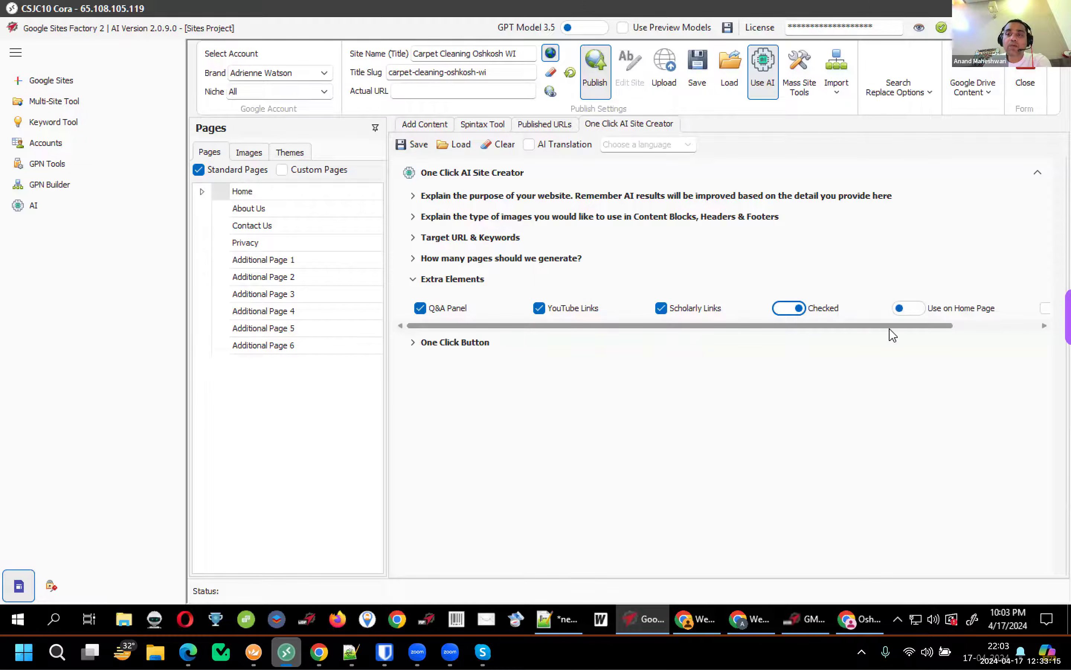
drag(924, 327, 1009, 327)
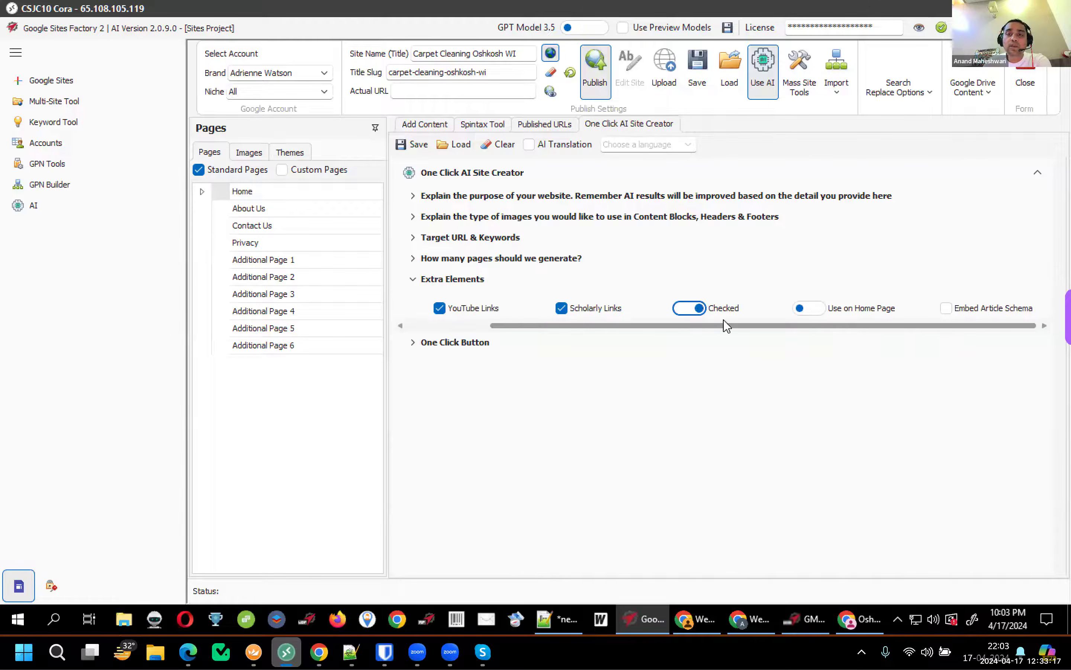
drag(743, 326, 796, 324)
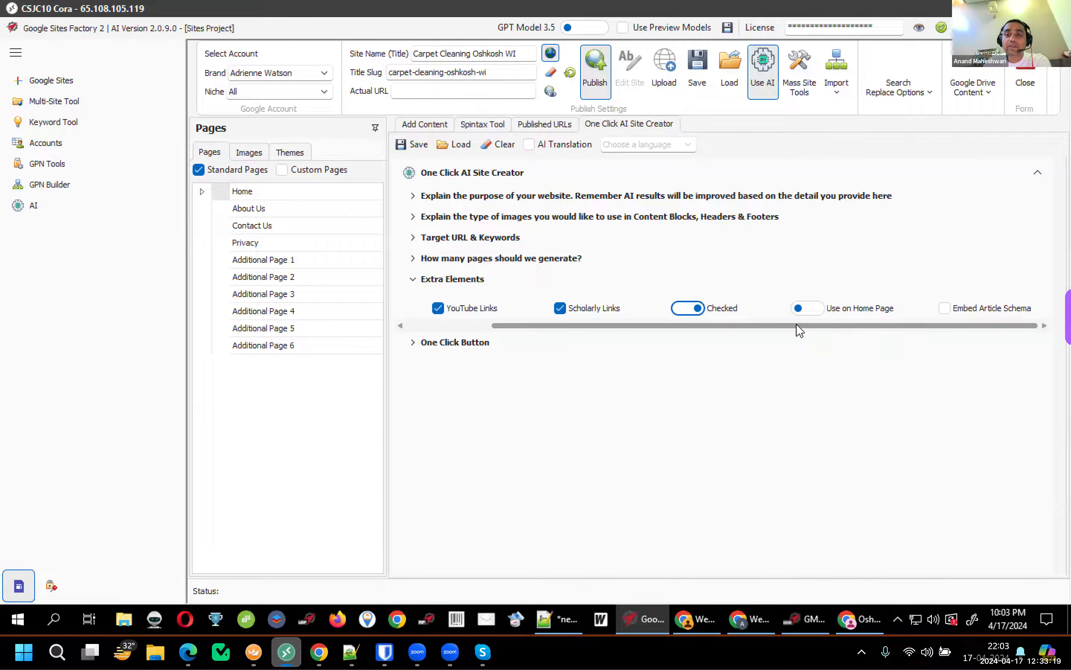
click(811, 312)
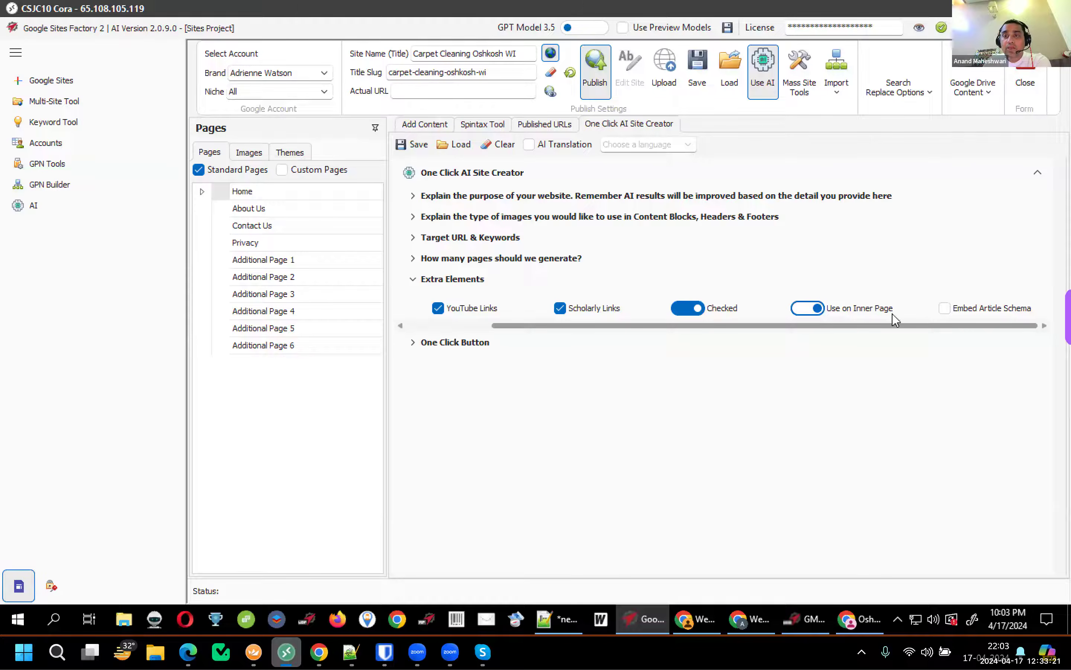
click(813, 315)
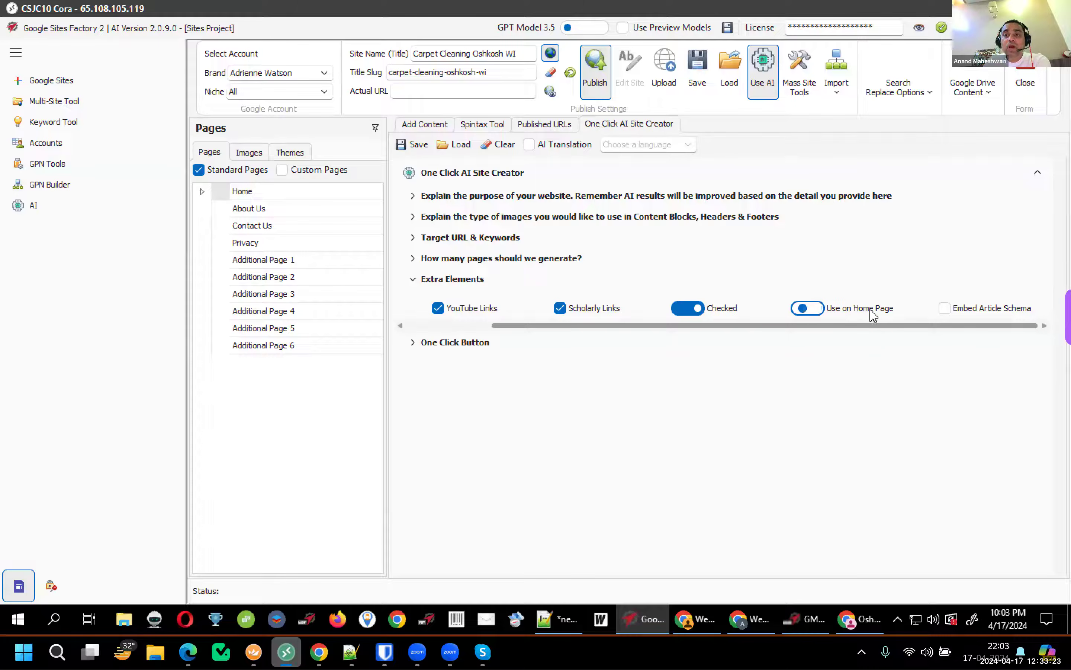
click(945, 309)
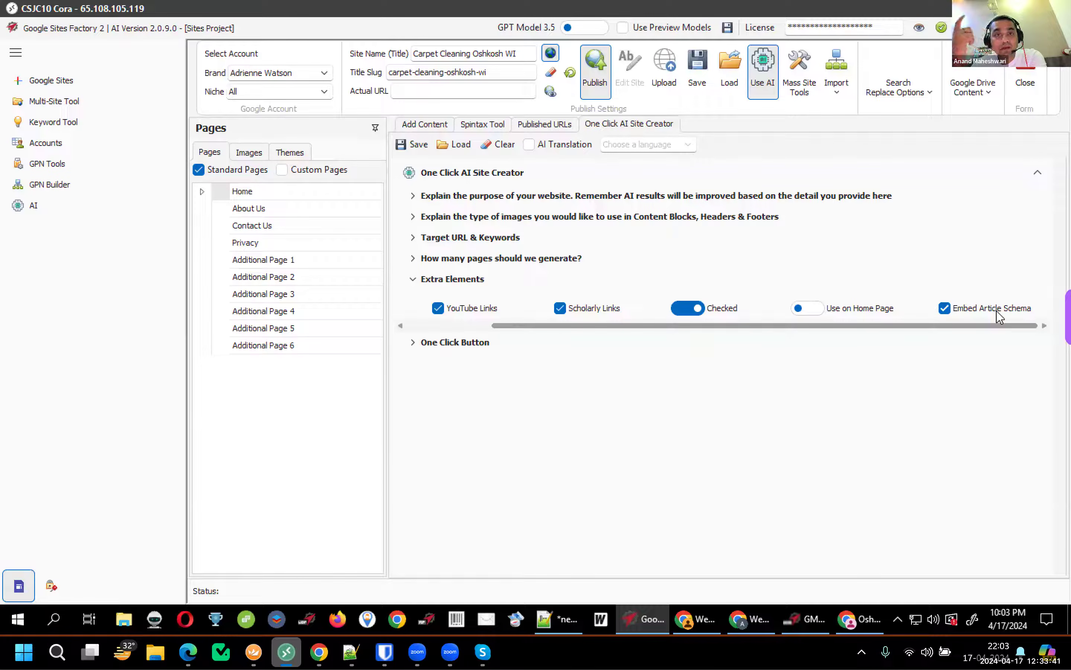
click(417, 344)
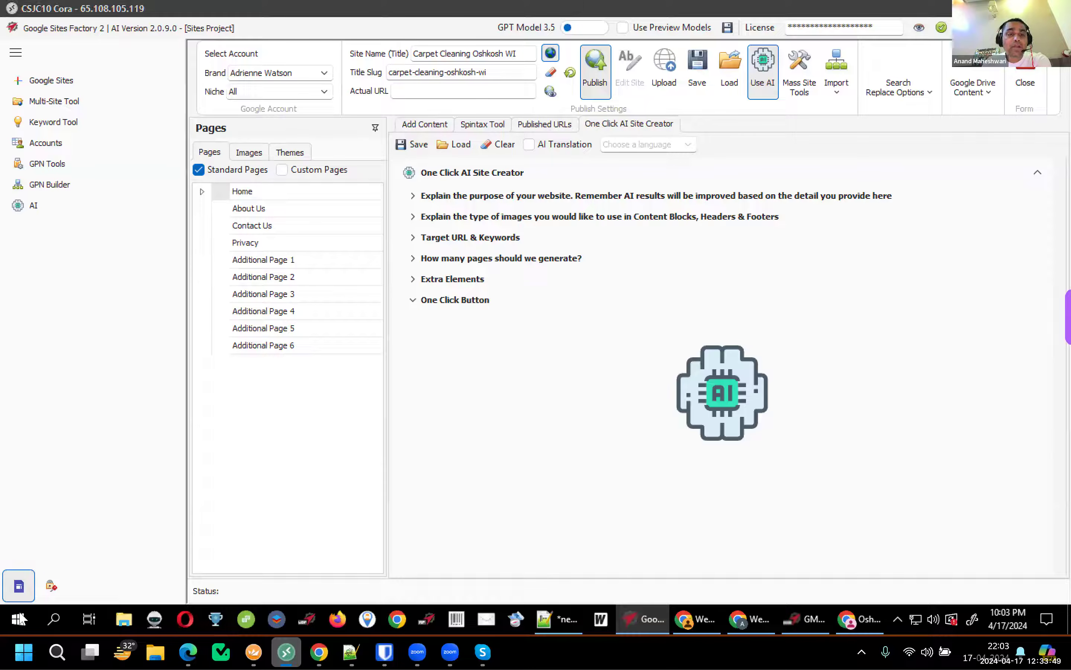
Leave the GPT Model switch on GPT 3.5 and expand the Extra Elements section again
click(584, 28)
click(584, 28)
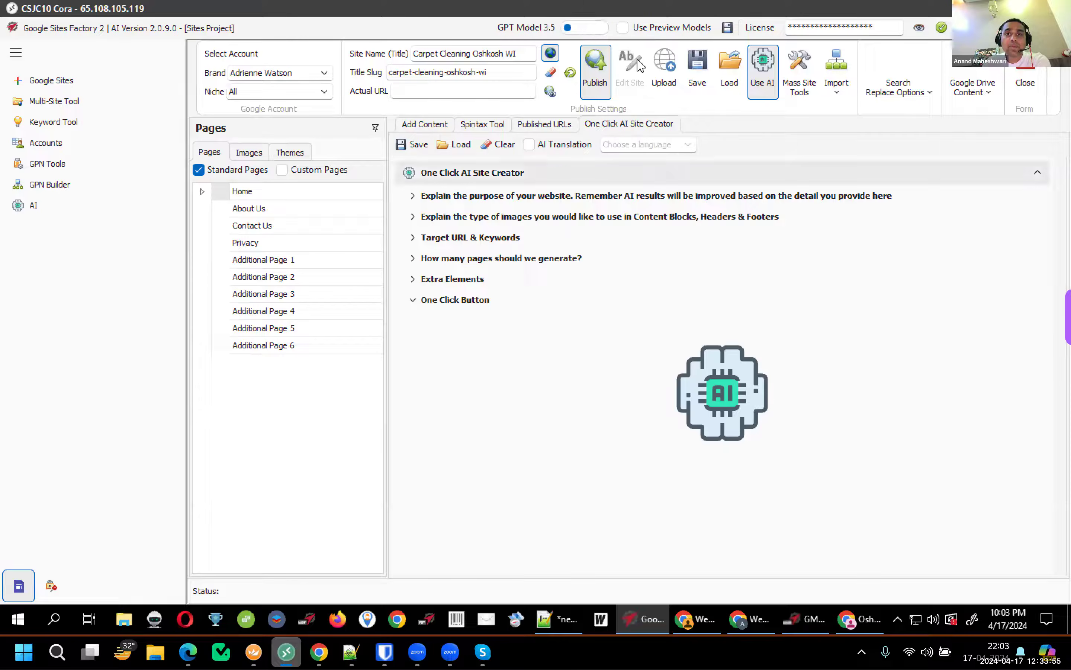
click(585, 30)
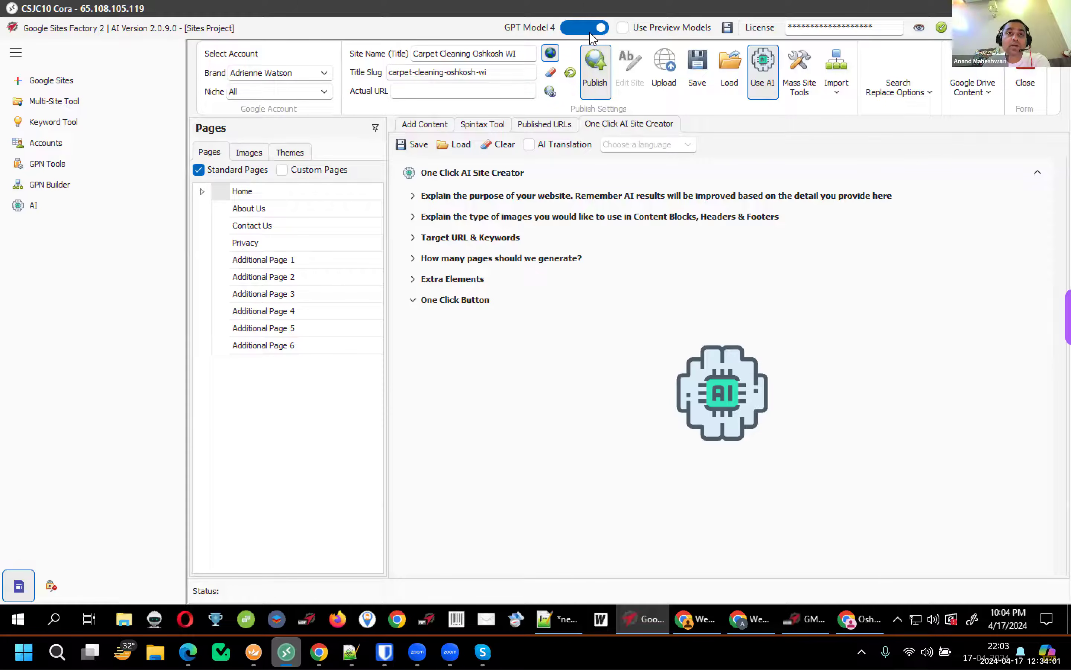
click(584, 37)
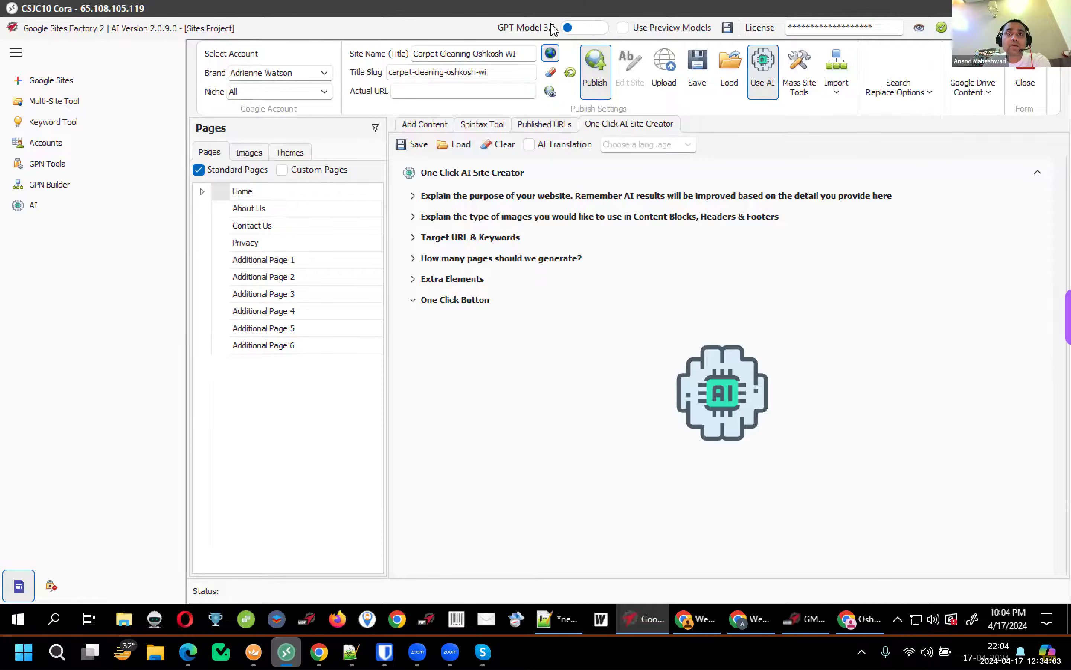
click(595, 32)
click(495, 35)
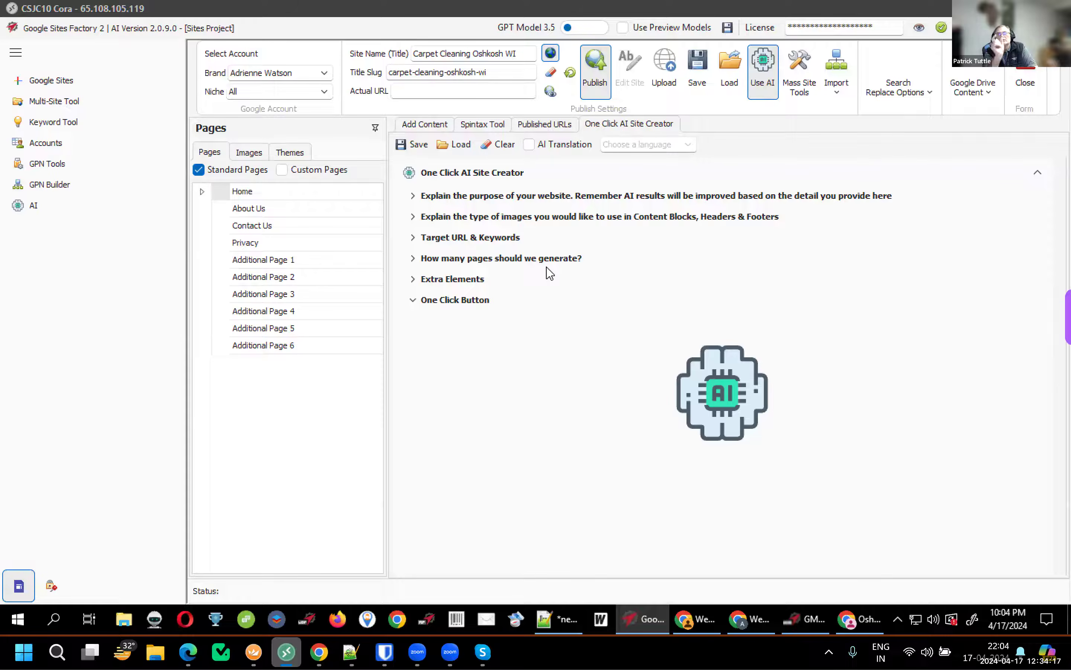
click(487, 279)
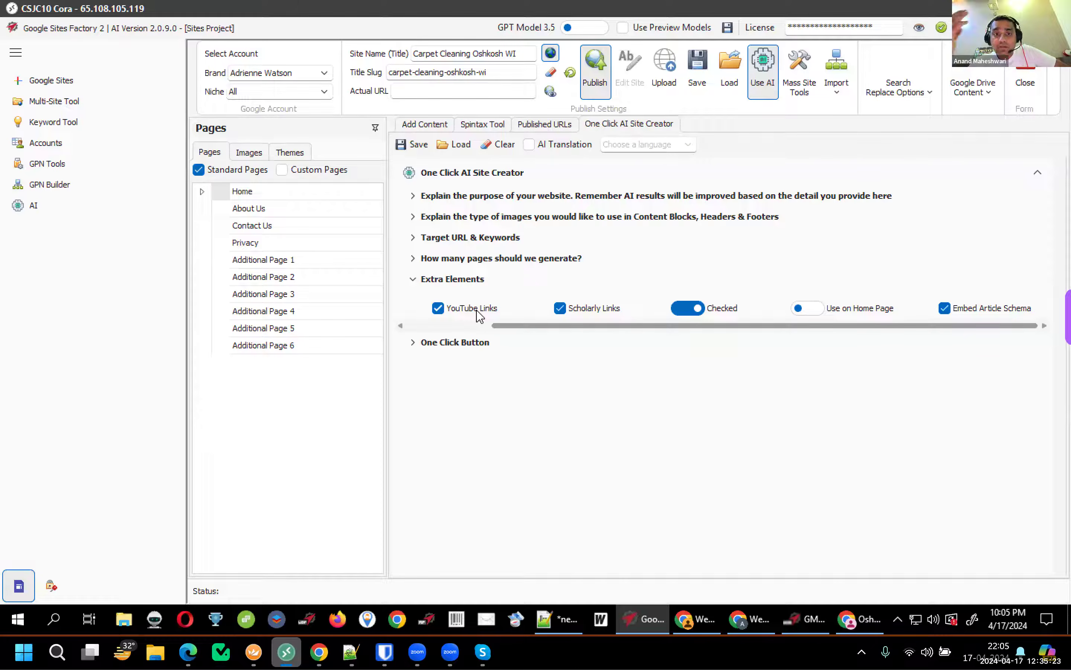
Confirm the Target URL field holds the Google Maps CID link, then expand One Click Button again
click(435, 327)
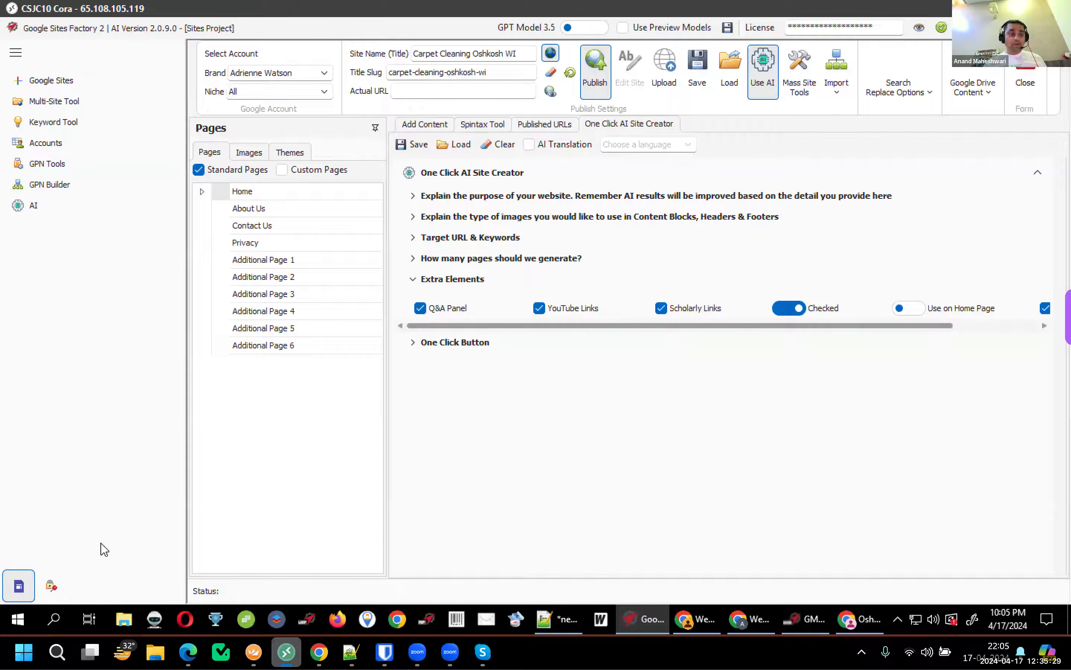
click(428, 347)
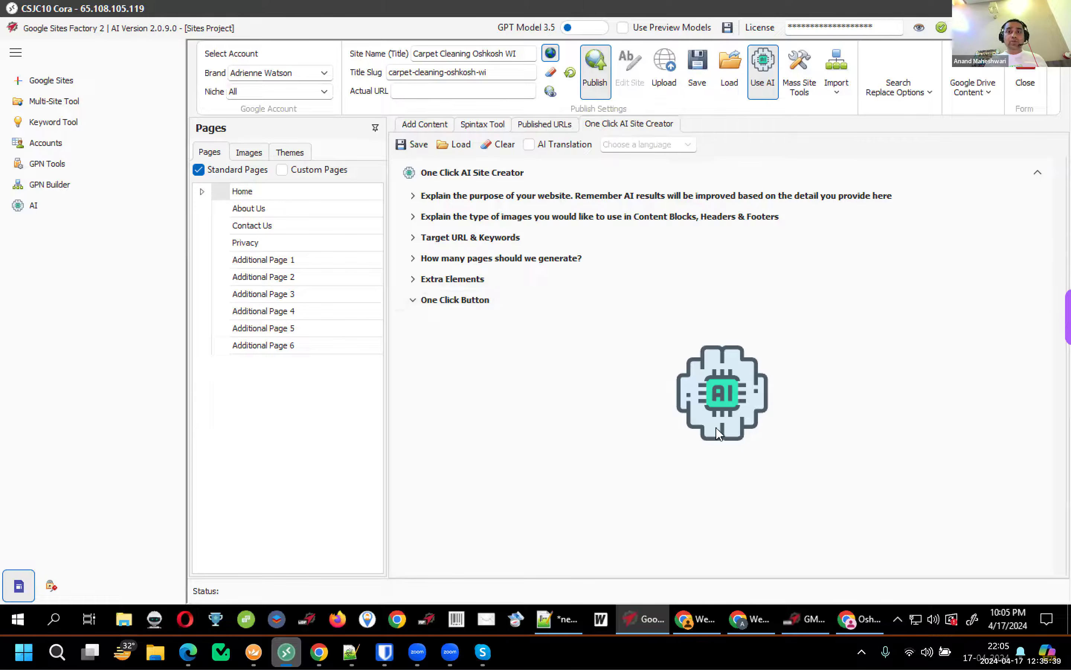
click(503, 239)
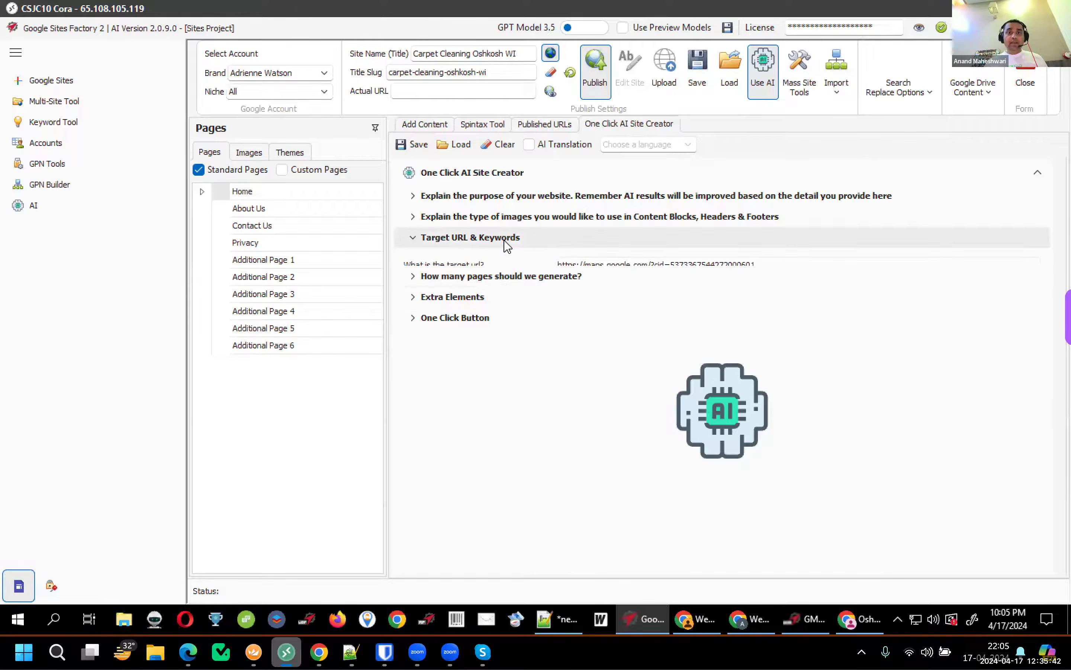
click(559, 265)
drag(766, 267, 500, 265)
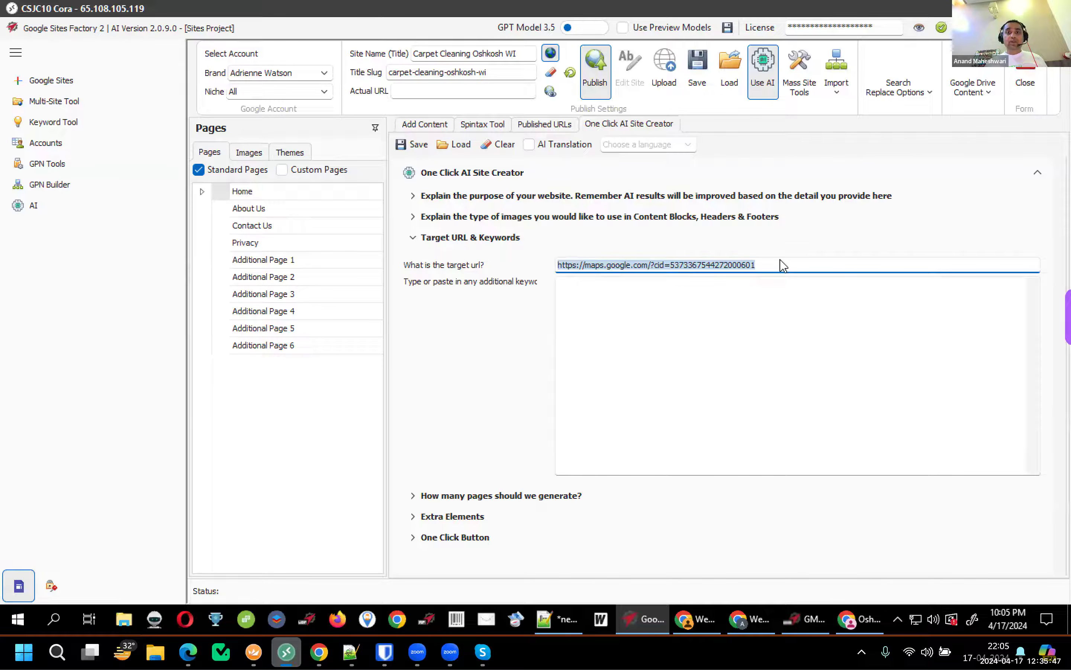
click(649, 265)
click(477, 241)
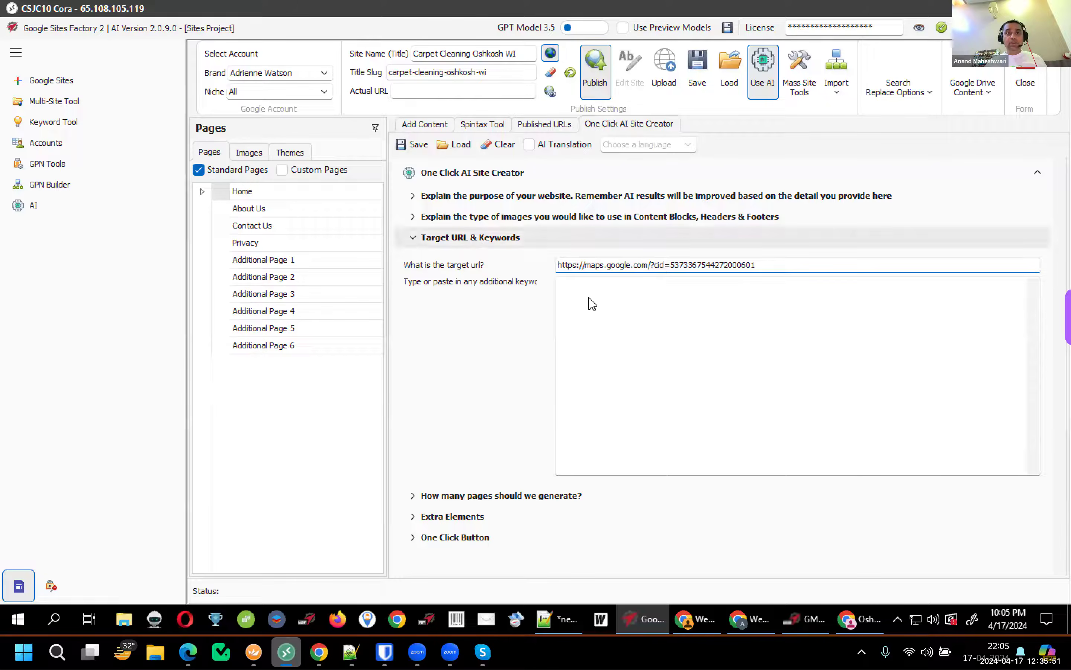
click(478, 302)
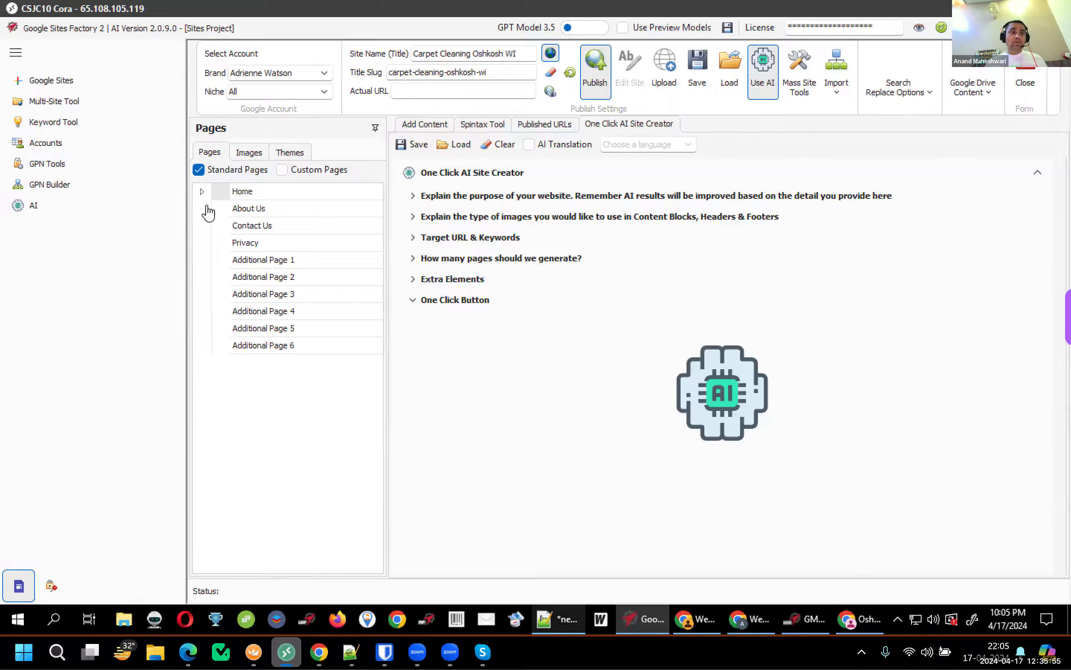
Select all the Notepad++ notes, then start One Click AI generation of the Carpet Cleaning Oshkosh WI site
key(alt+Tab)
key(ctrl+a)
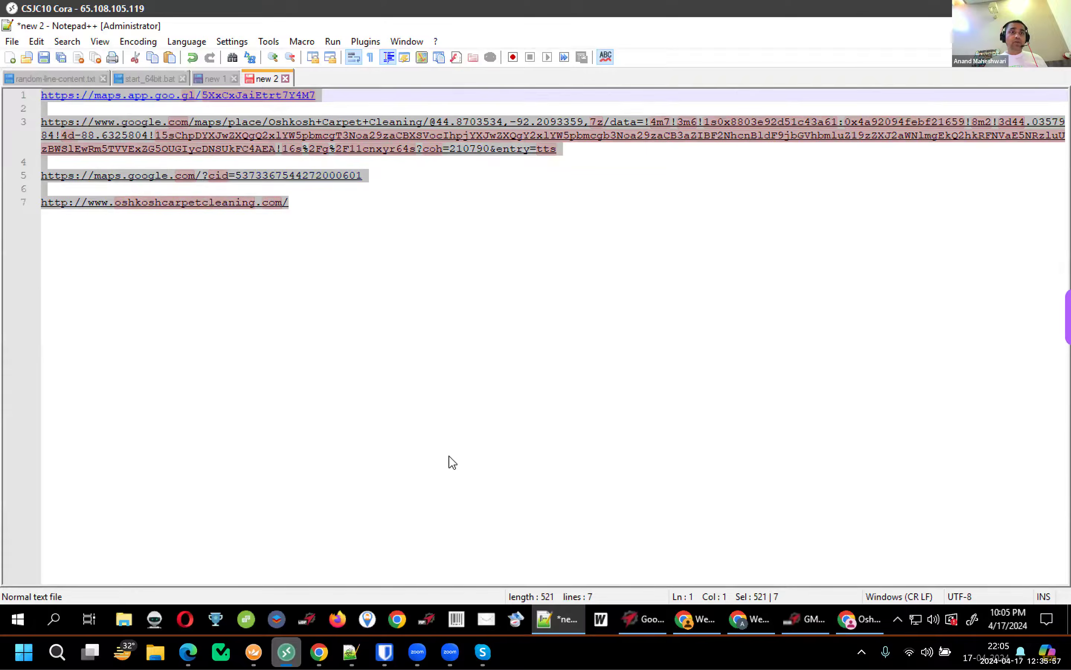
key(alt+Tab)
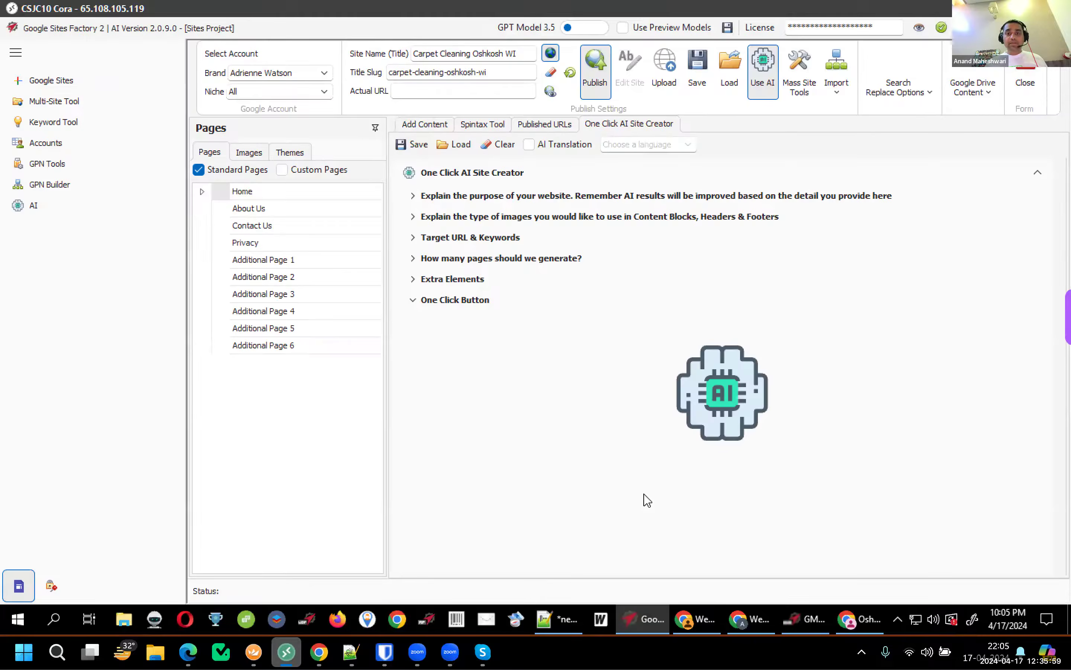
click(698, 413)
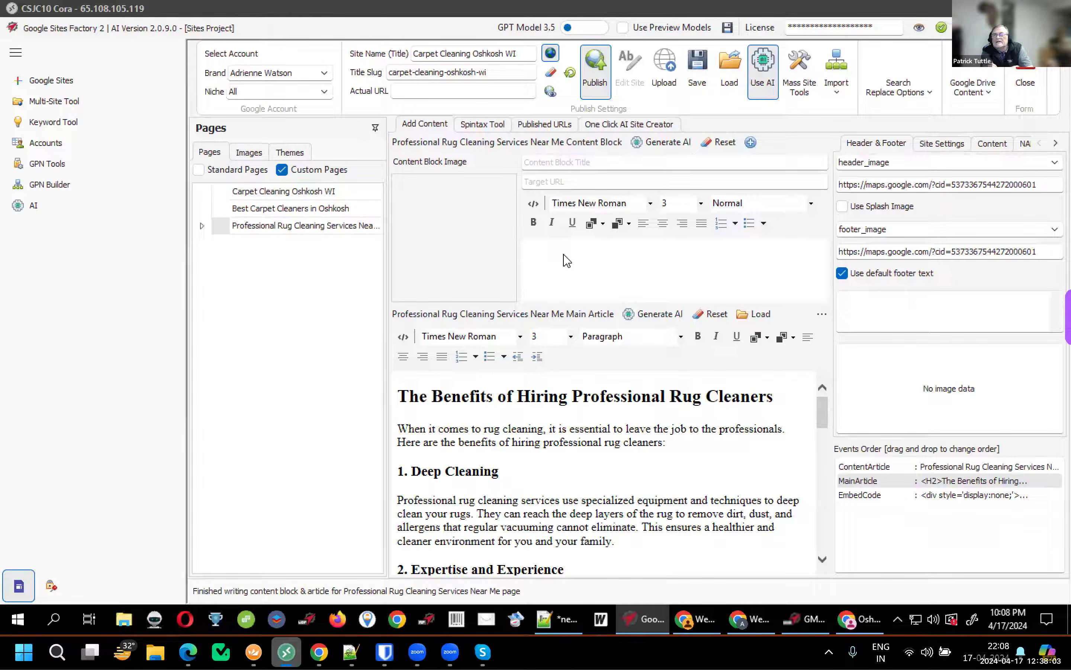
Inspect the heading of the Professional Rug Cleaning Services Near Me page's generated article
click(561, 416)
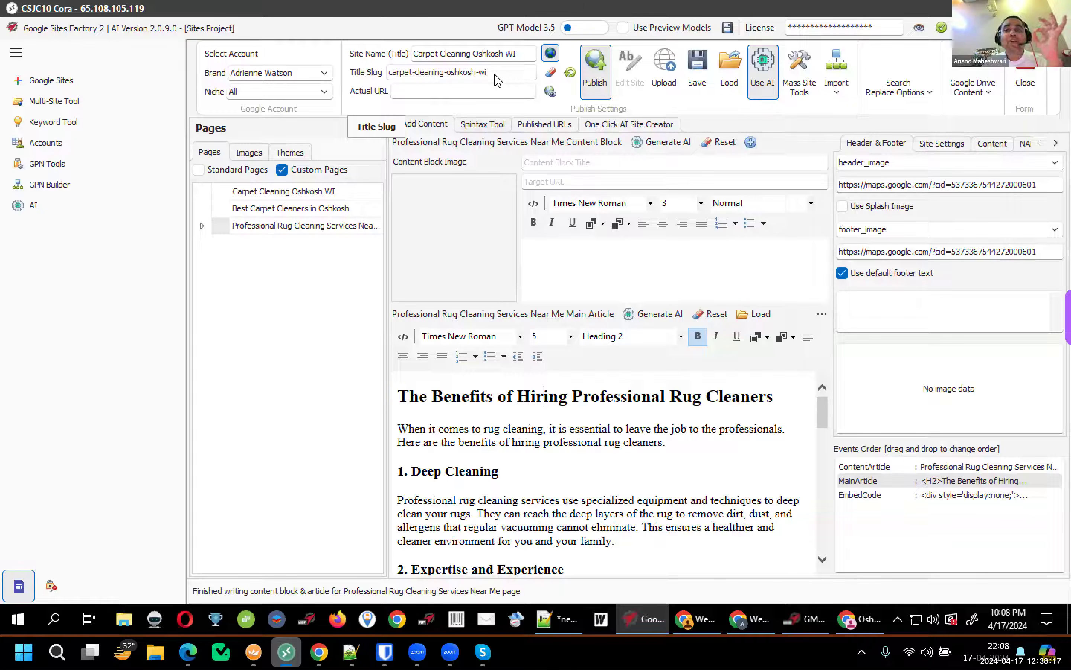
click(476, 75)
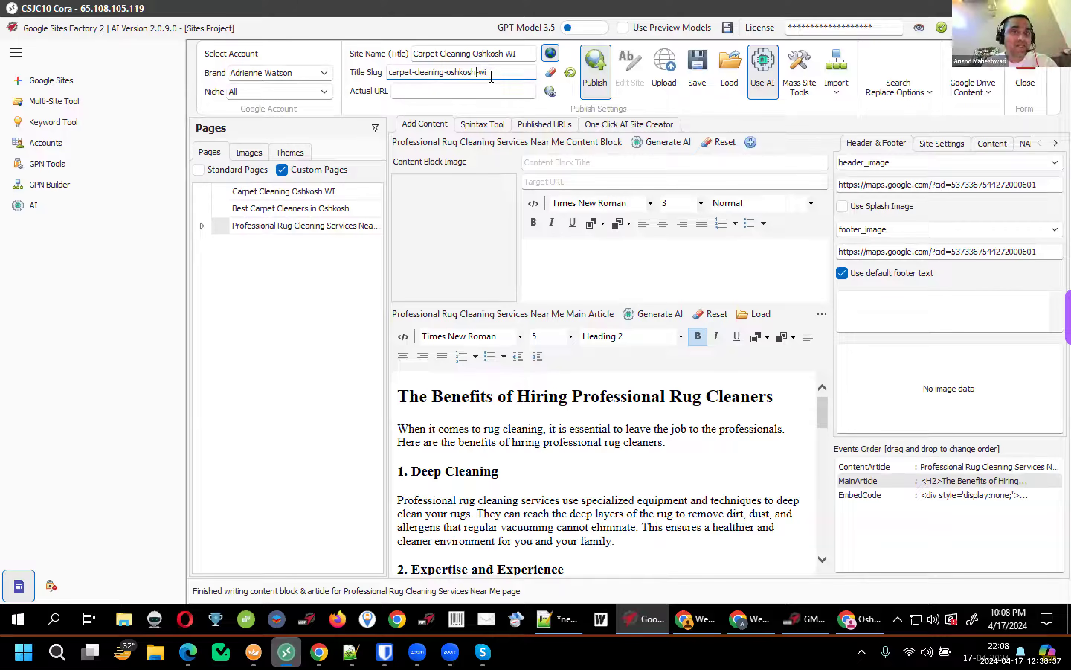
drag(489, 77, 359, 80)
click(458, 77)
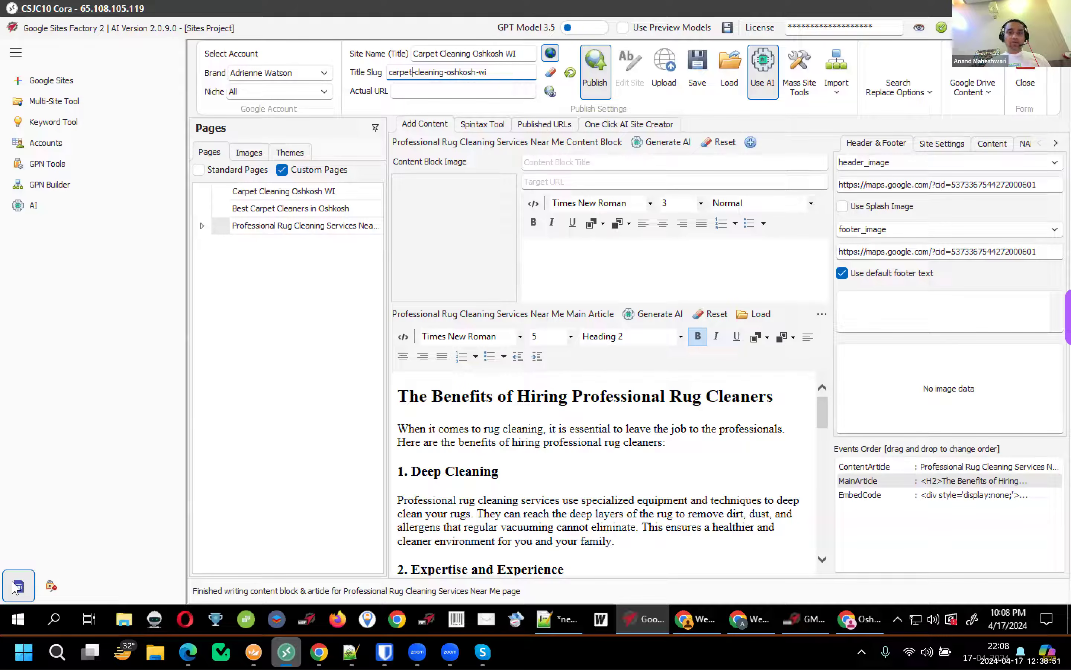
Show the Carpet Cleaning Oshkosh WI page's embed code in HTML source view
click(340, 193)
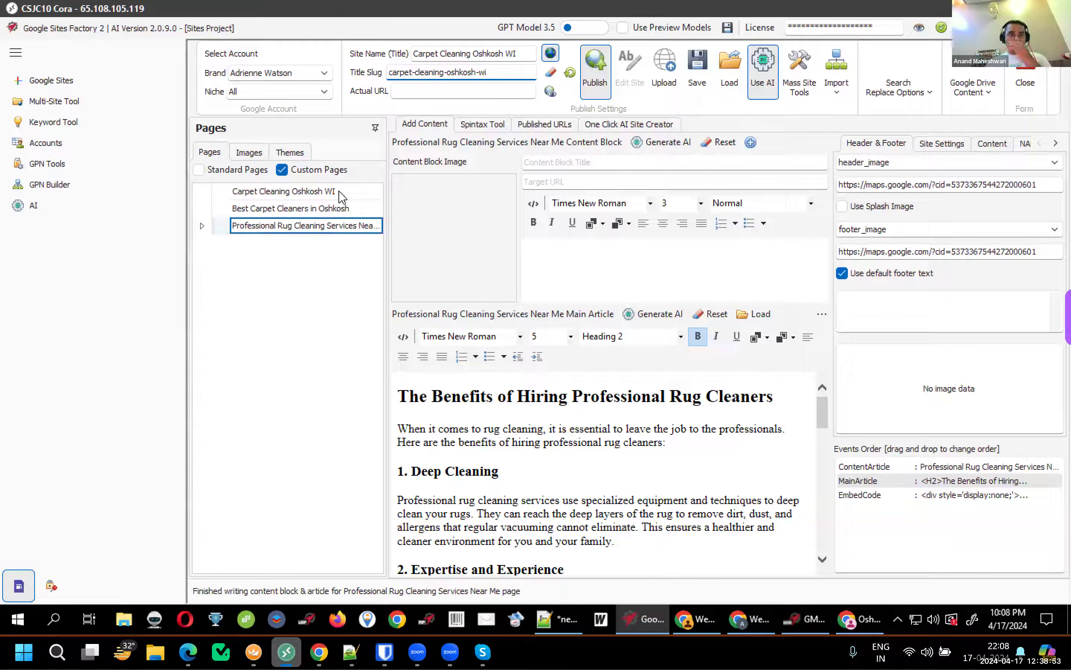
click(927, 482)
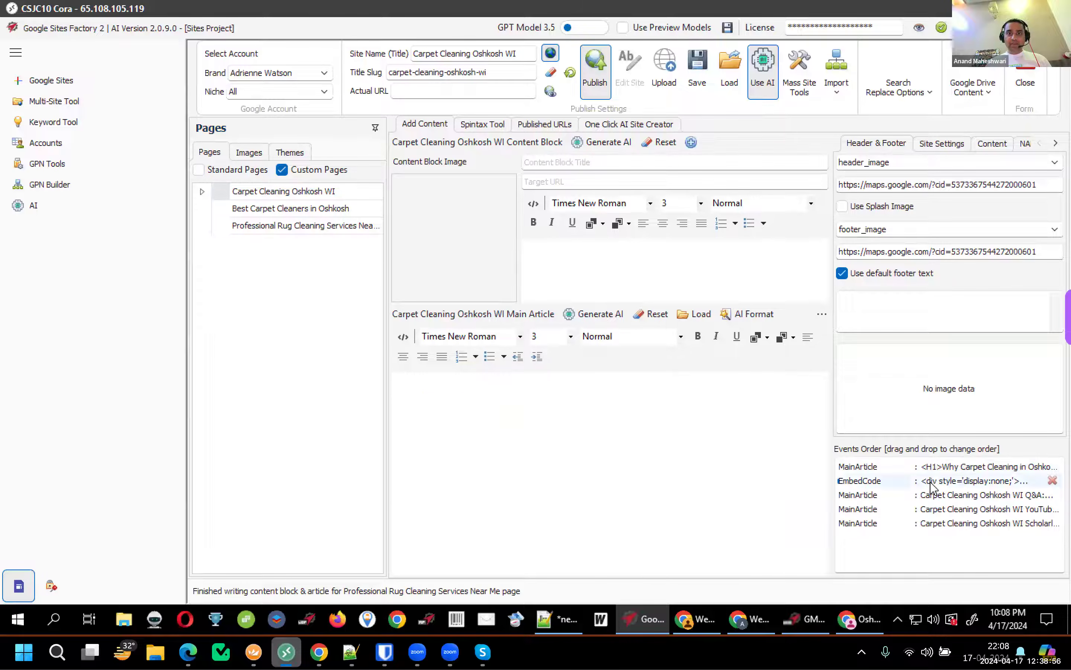
click(404, 338)
Open the Q&A, YouTube links and scholarly links article sections and scroll through the scholarly table
click(938, 495)
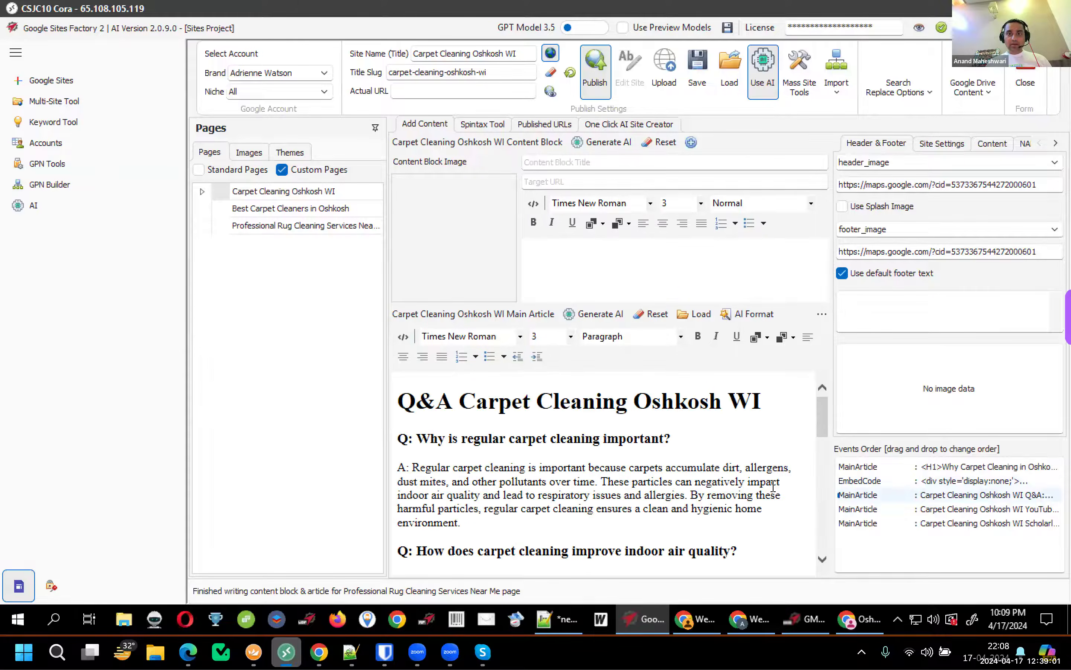
scroll(775, 495, down, 5)
click(968, 510)
click(956, 524)
scroll(791, 479, down, 5)
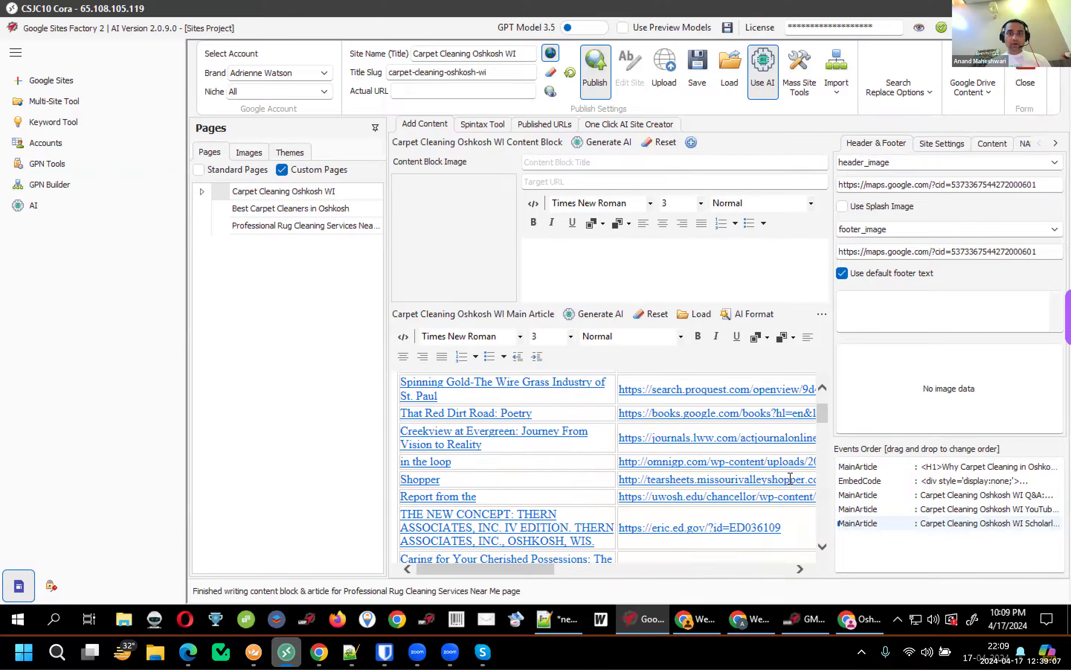
scroll(791, 476, up, 5)
scroll(728, 464, down, 10)
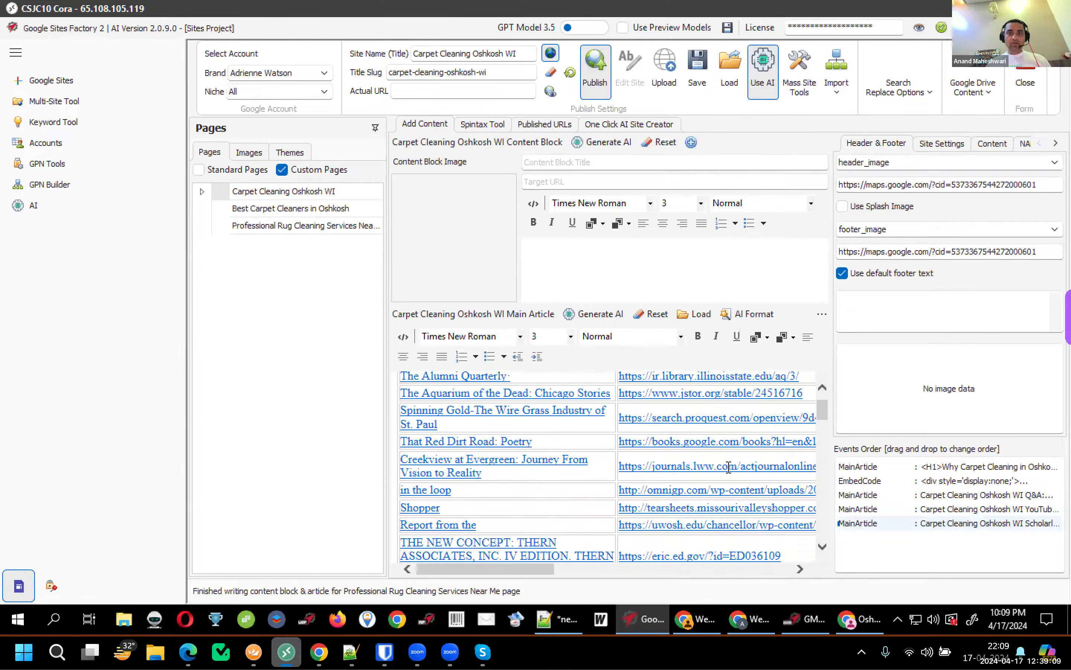
scroll(726, 470, down, 6)
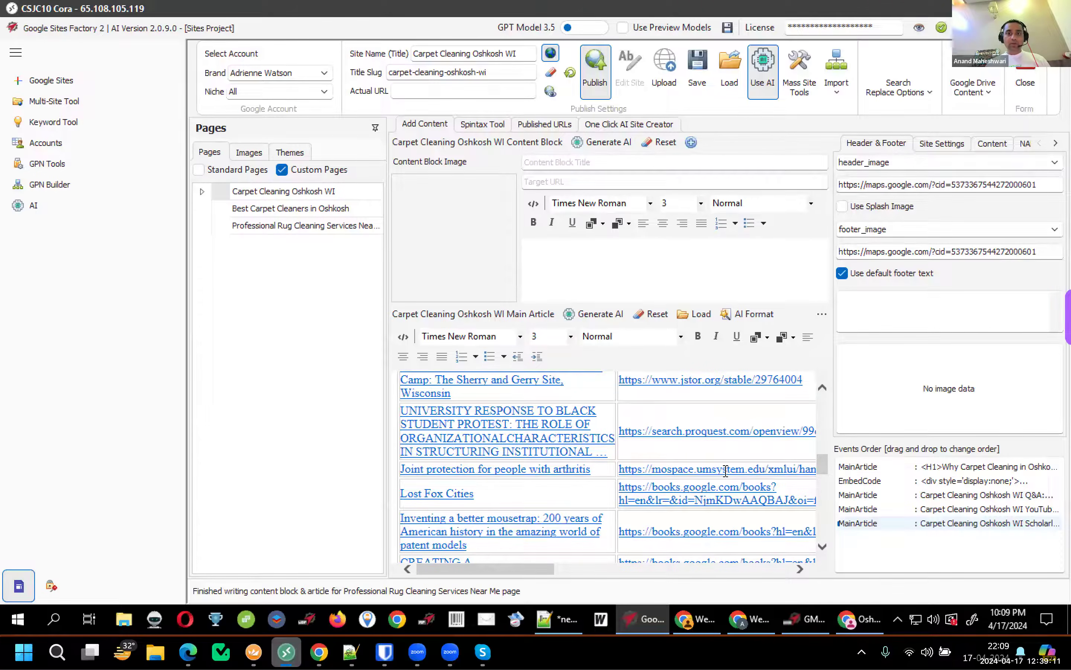
Review the Best Carpet Cleaners in Oshkosh page's main article and embed code rows
click(313, 208)
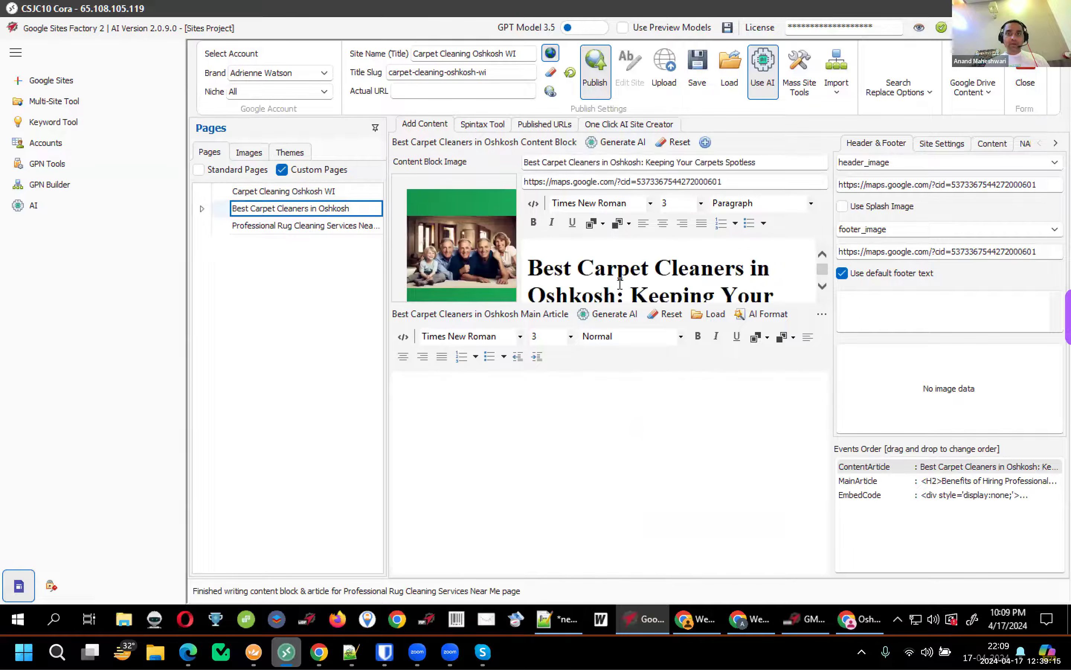
scroll(609, 278, down, 8)
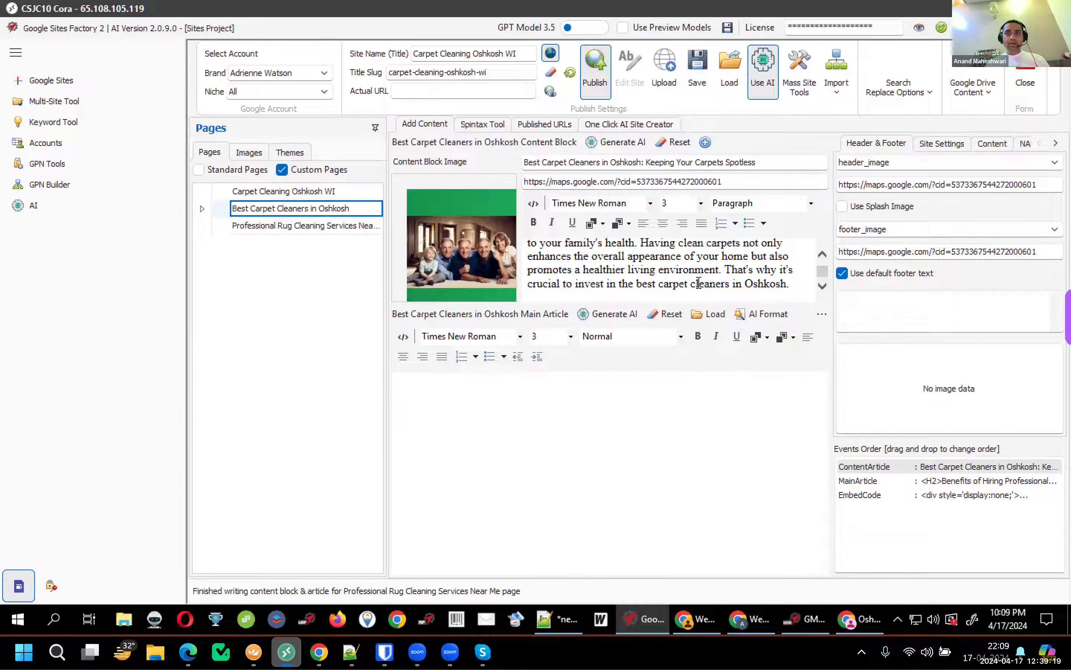
click(886, 484)
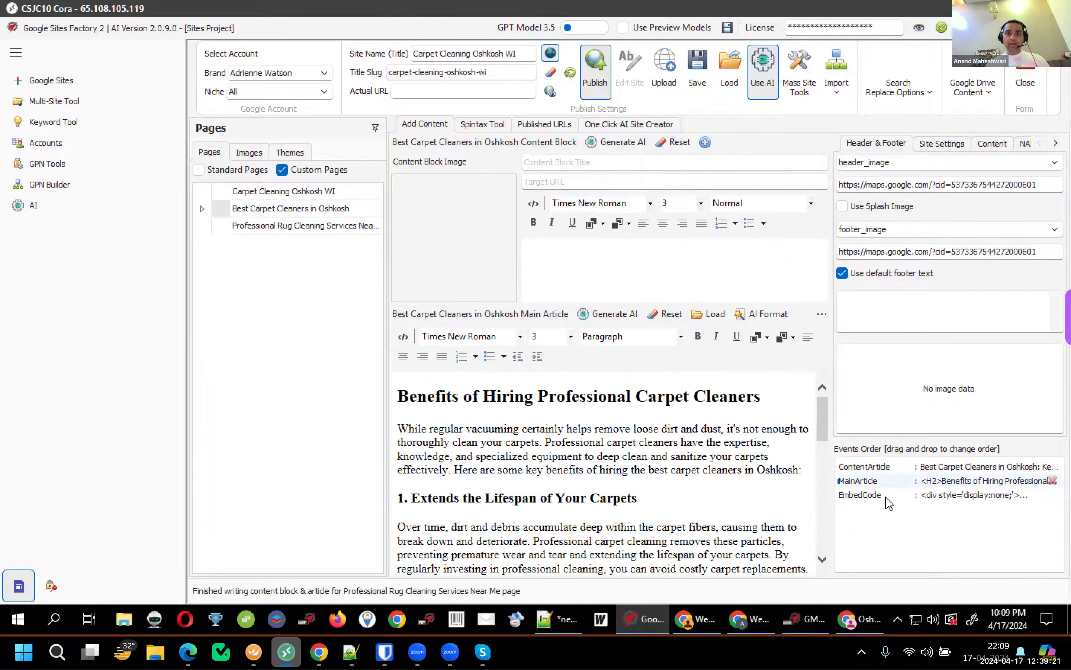
click(886, 497)
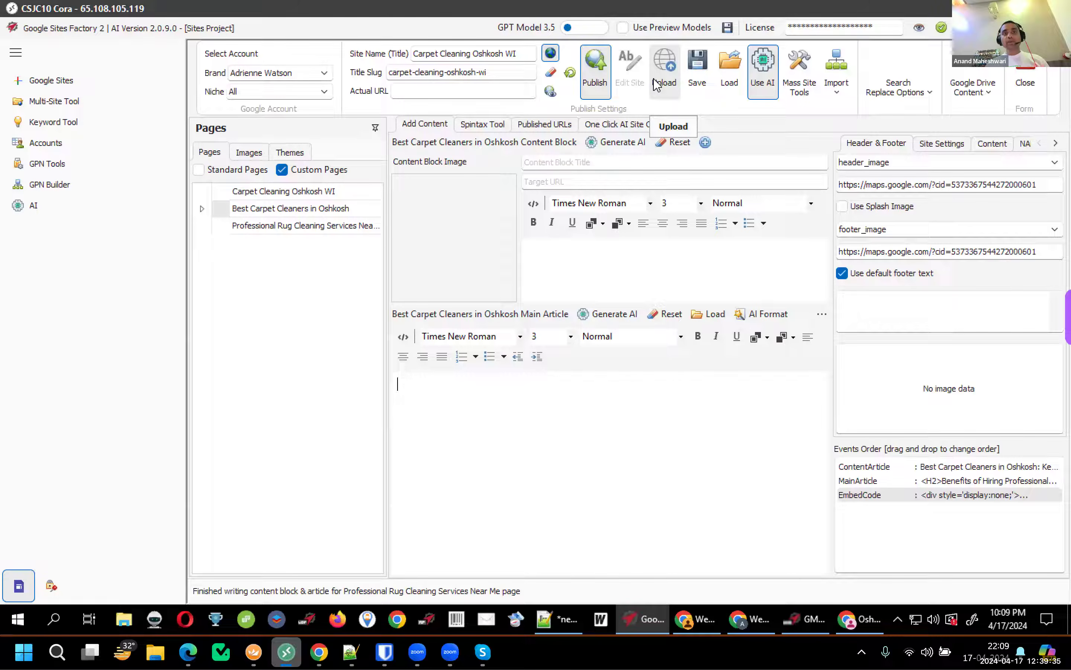
Cycle through all three pages, ending back on Carpet Cleaning Oshkosh WI
click(288, 195)
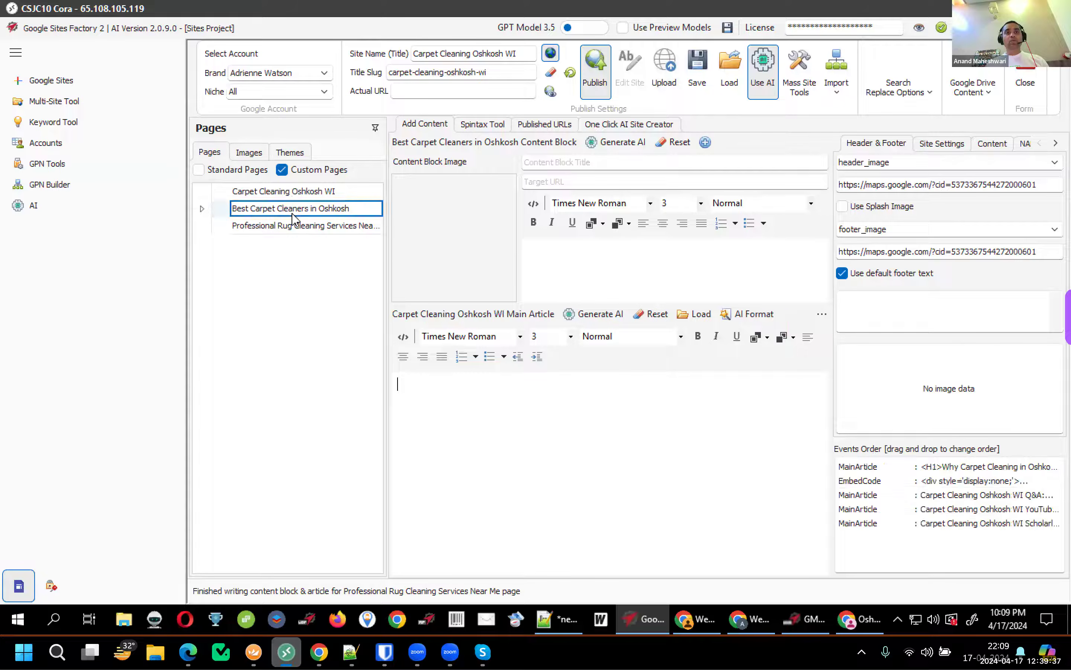
click(293, 227)
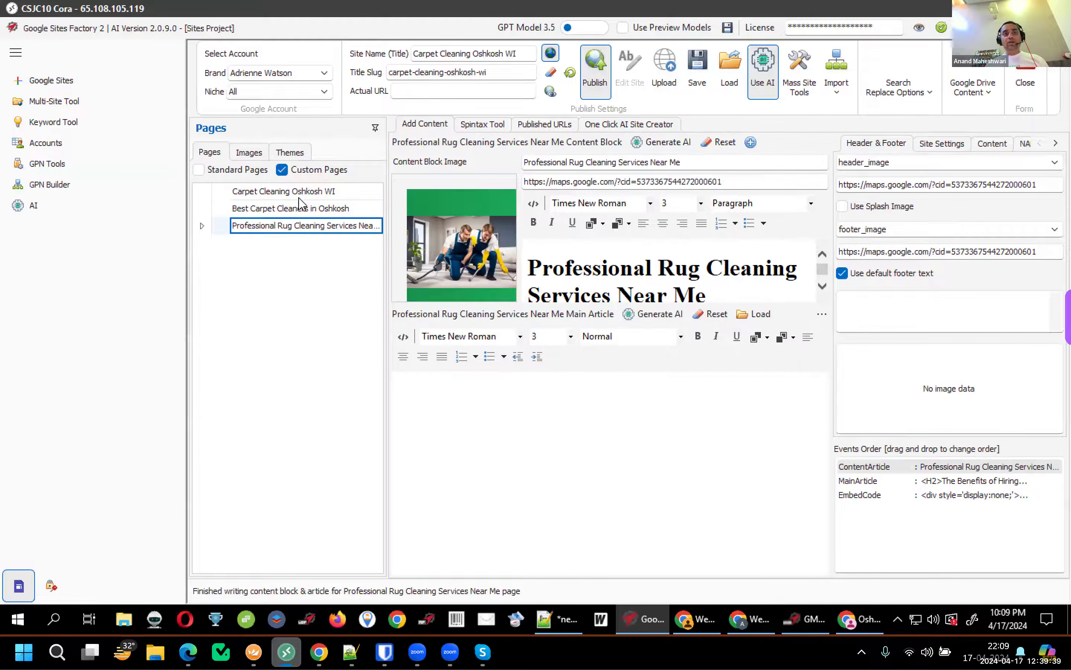
click(303, 210)
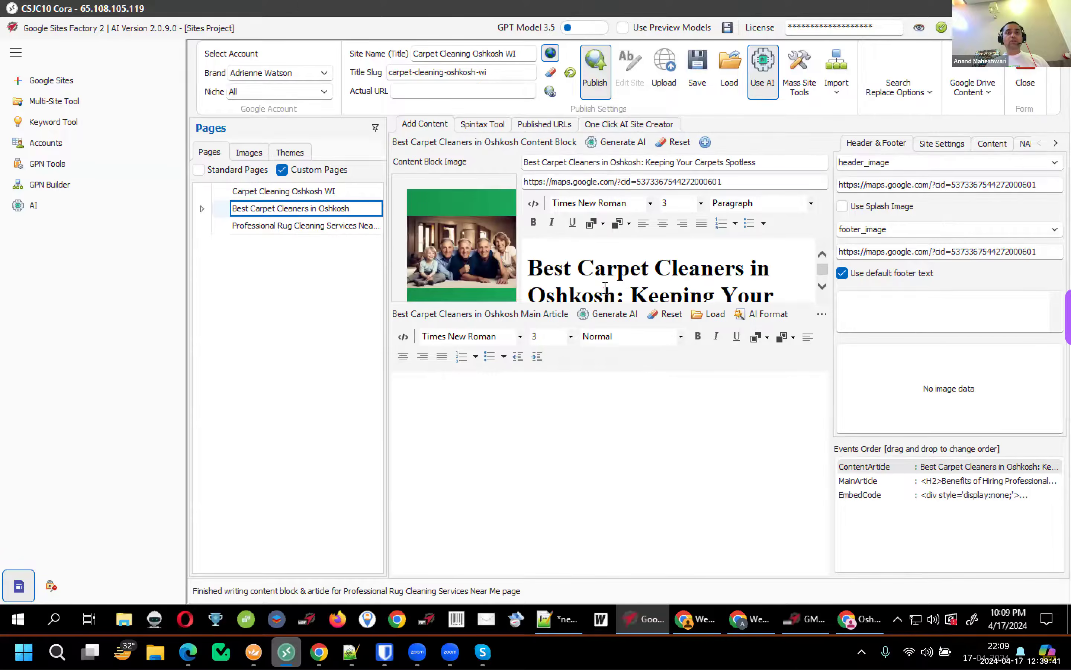
click(328, 193)
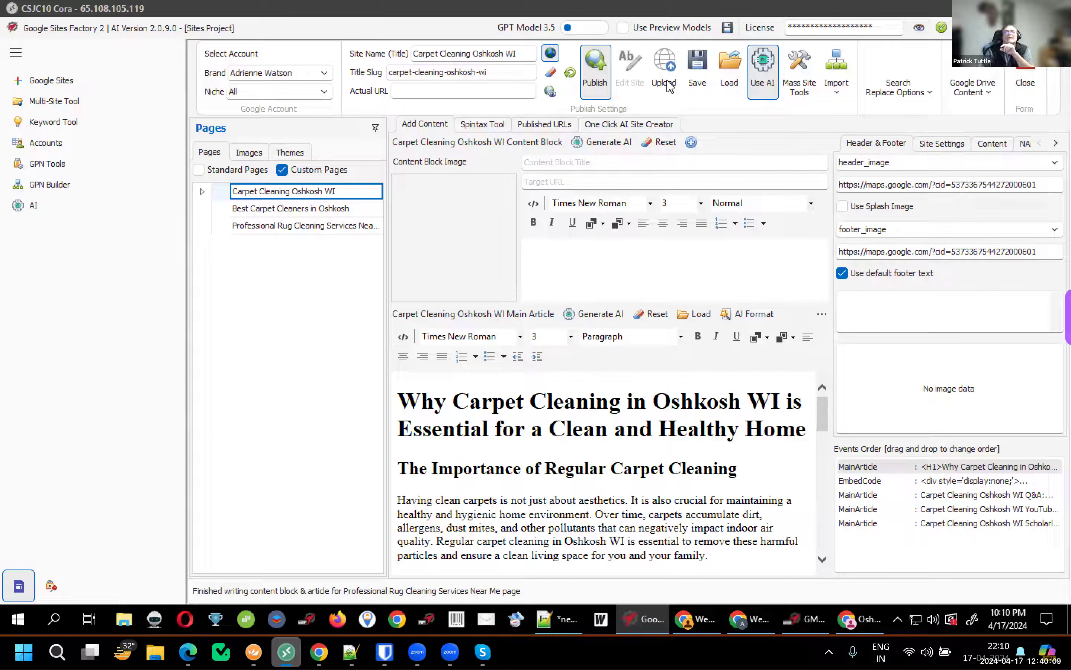
Save the Carpet Cleaning Oshkosh WI project file from the ribbon's Save button
click(696, 86)
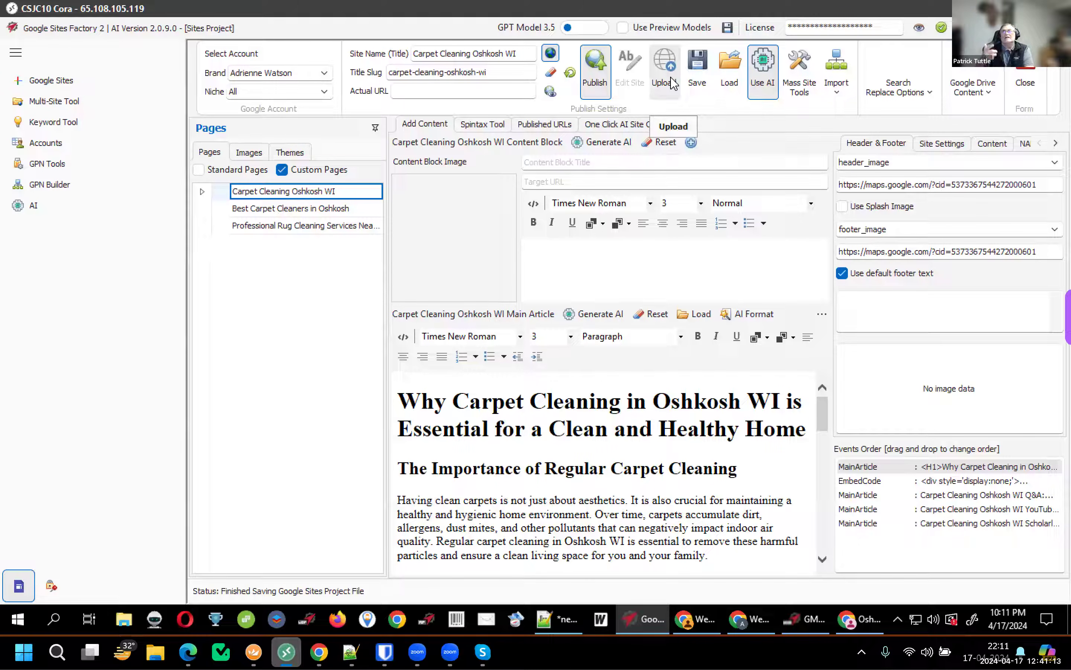
click(822, 317)
click(822, 317)
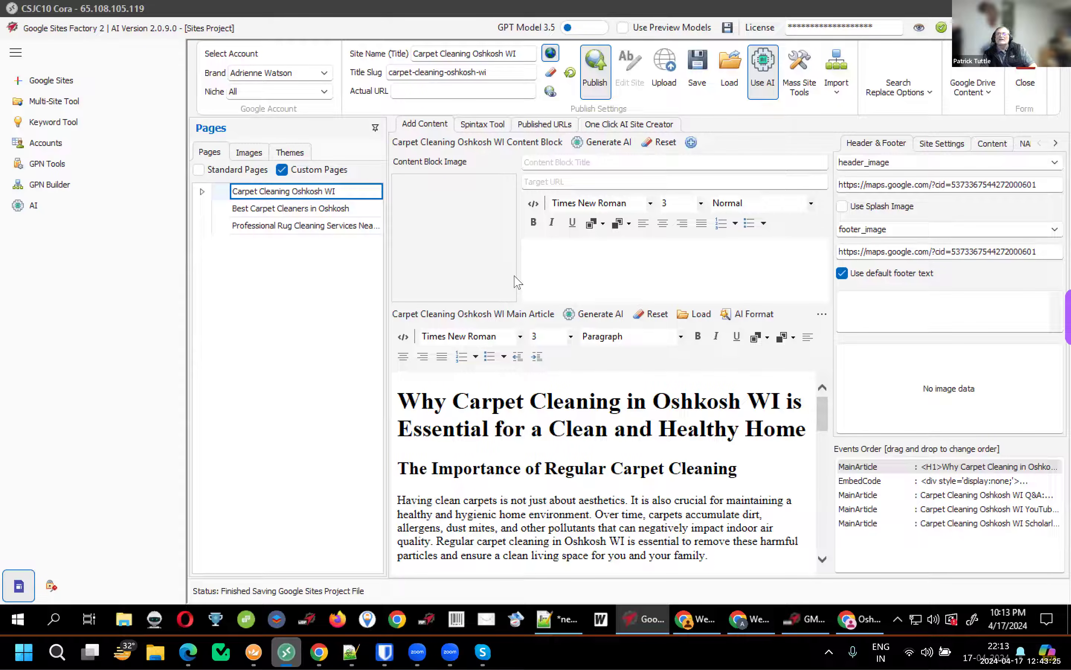
click(719, 403)
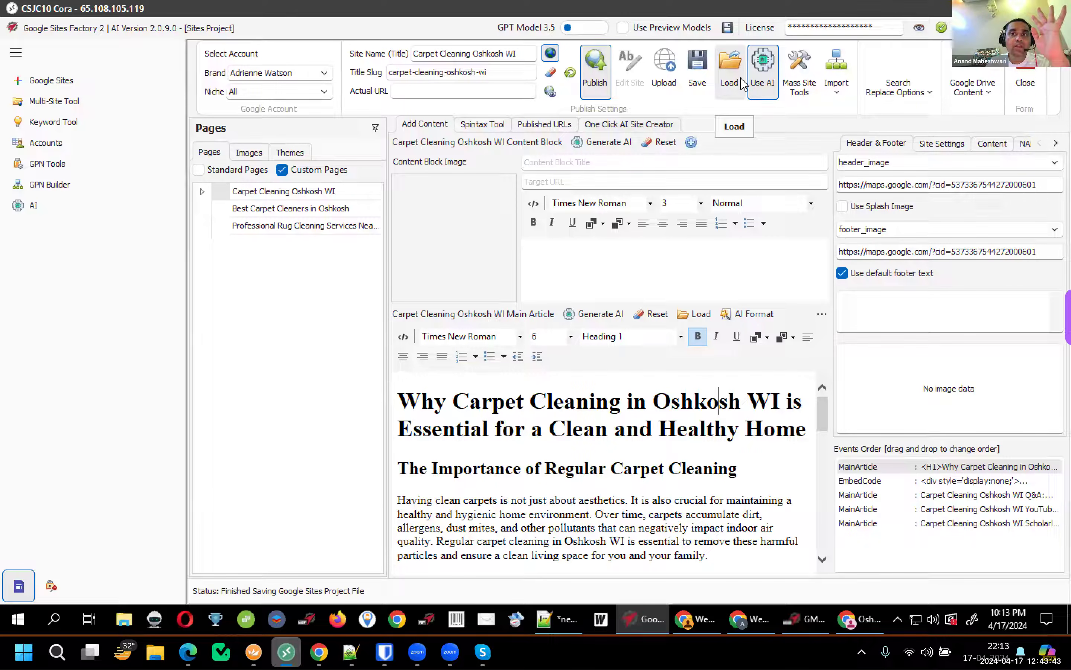
Regenerate the home-page main article with AI, opening with 'Professional Carpet Cleaning Services in Oshkosh WI'
click(603, 316)
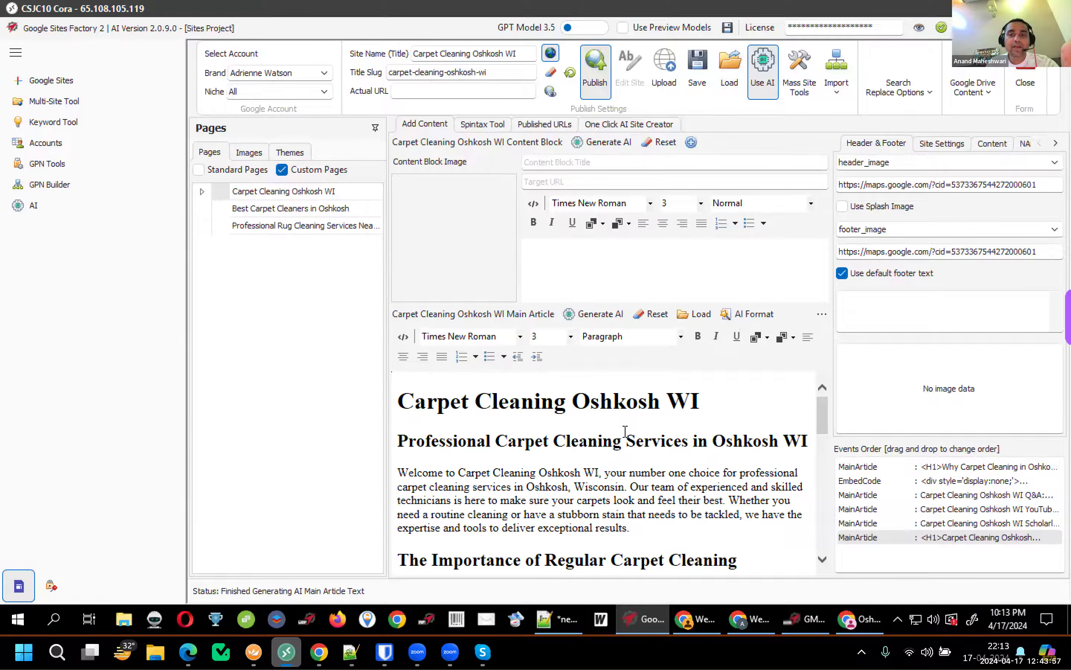
scroll(625, 431, down, 15)
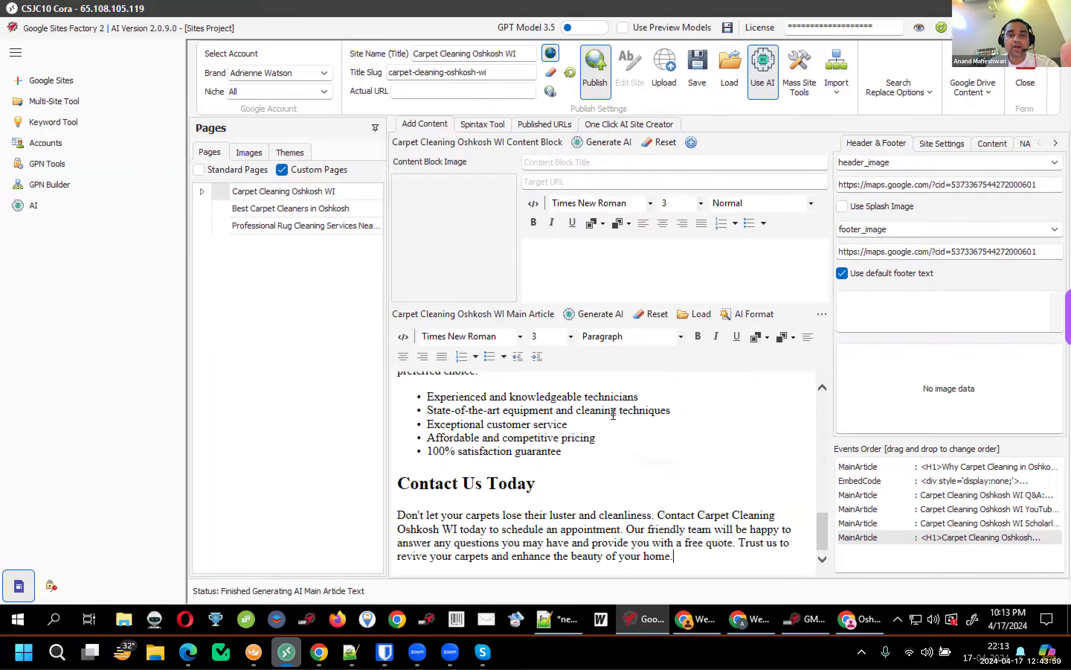
scroll(613, 416, up, 15)
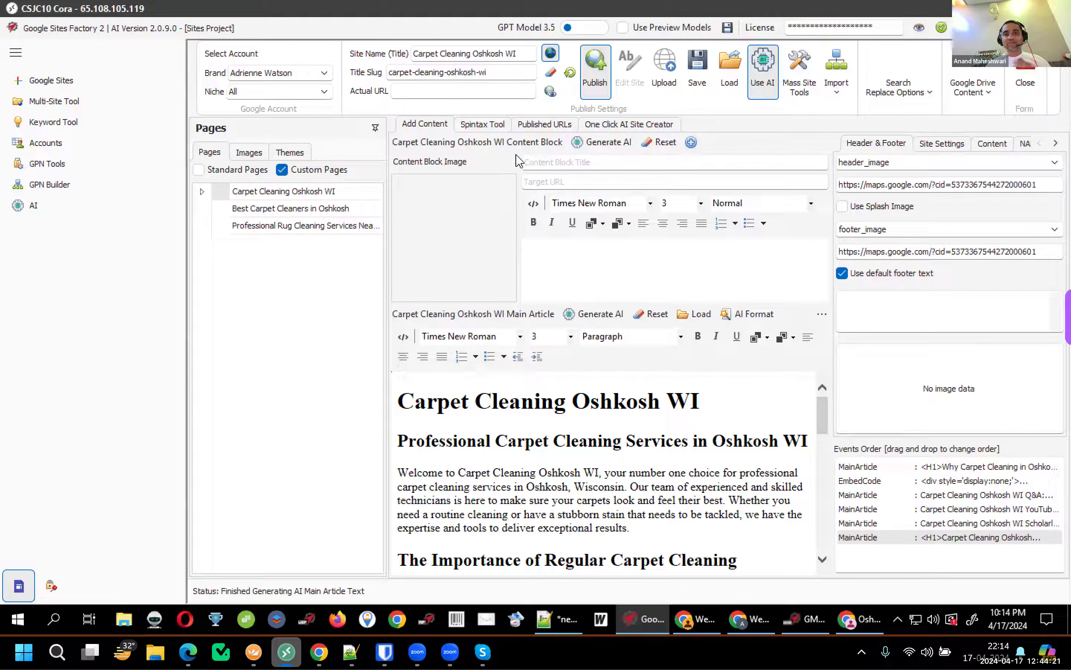
Select WI in the site name, toggle search-and-replace and Google Drive options, then focus the content block
double_click(491, 54)
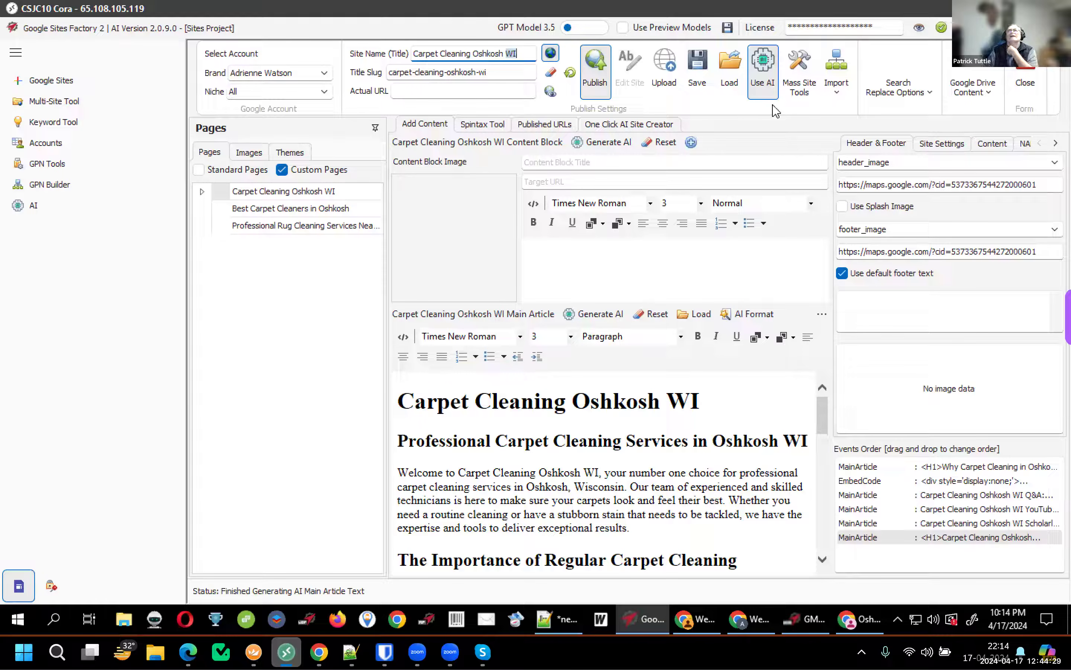
click(914, 98)
click(973, 100)
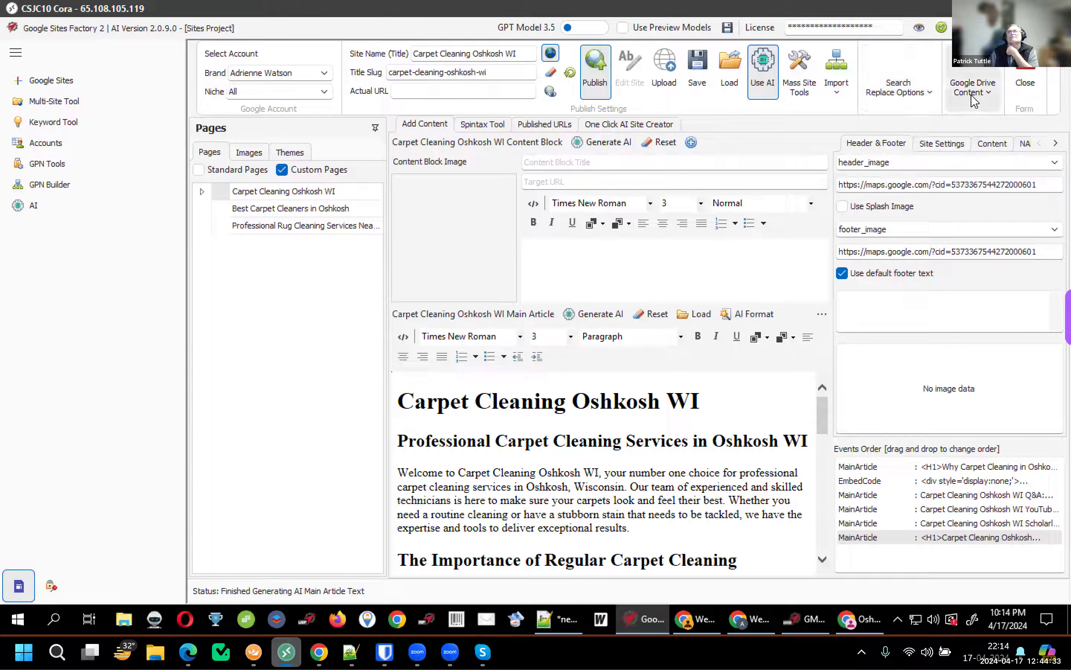
click(973, 100)
click(667, 251)
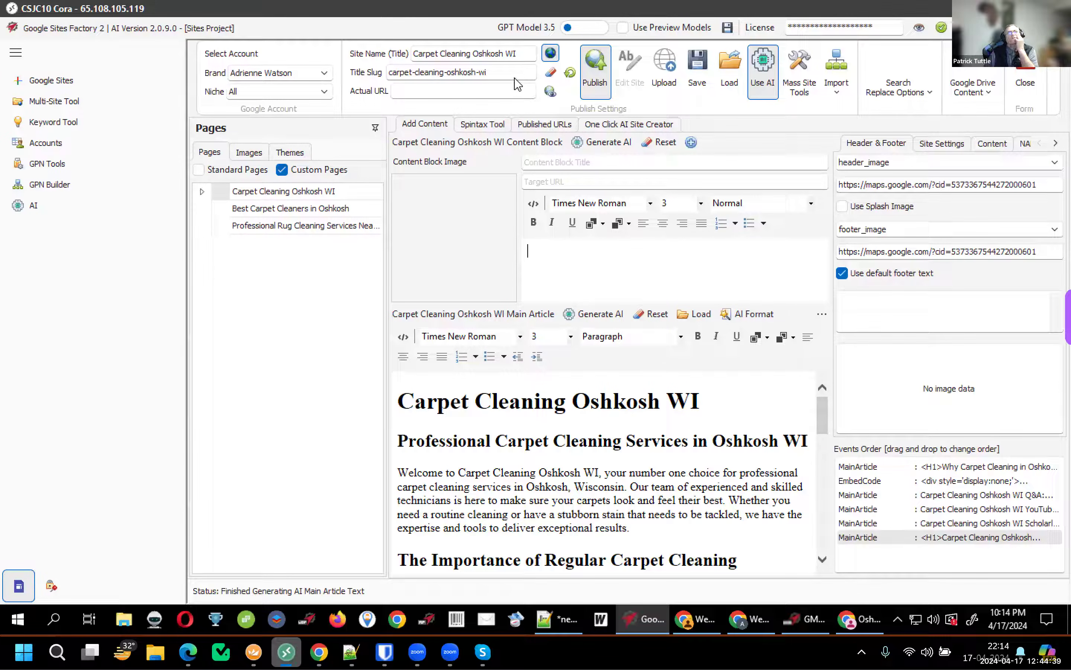
click(518, 59)
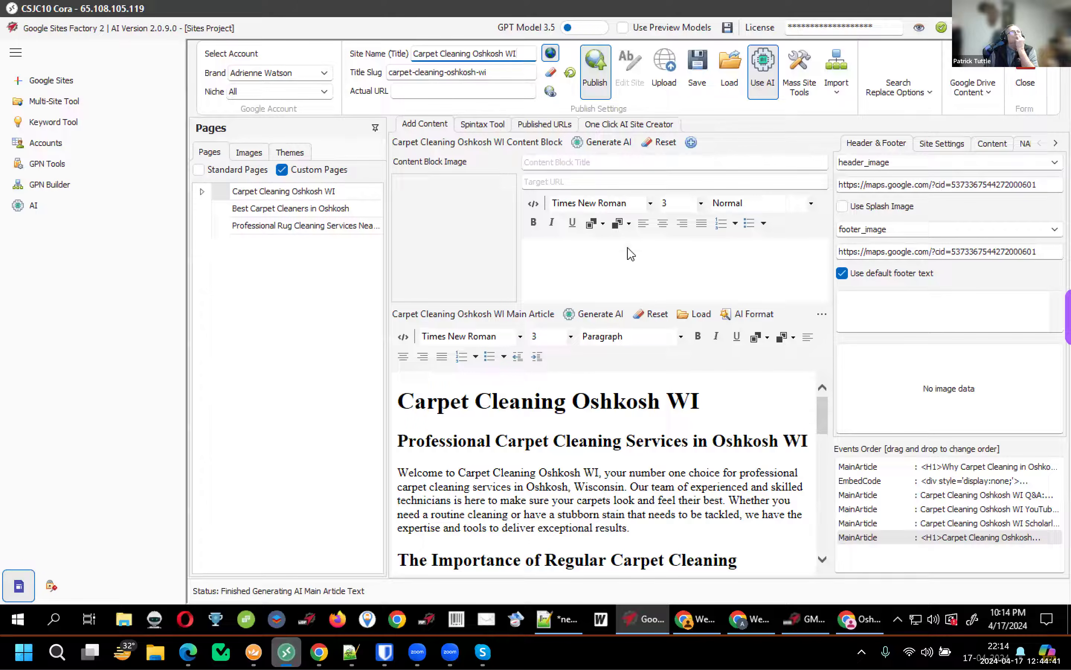
click(625, 265)
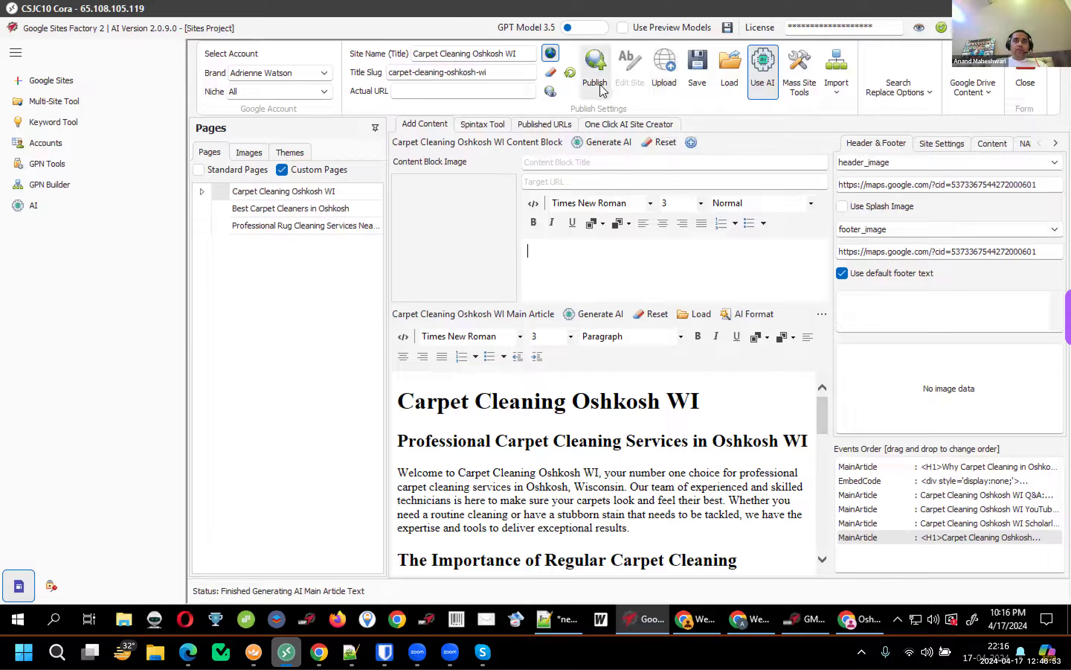
Upload the site to Google Sites, skipping the stalled empty Articles TextContainer task
click(661, 80)
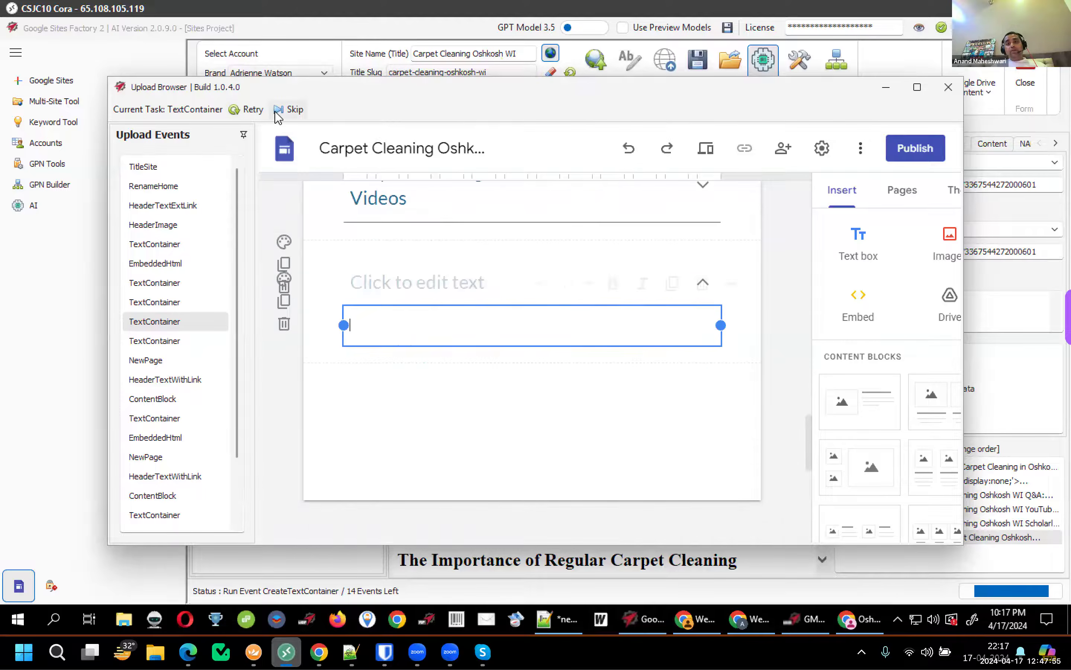
click(294, 110)
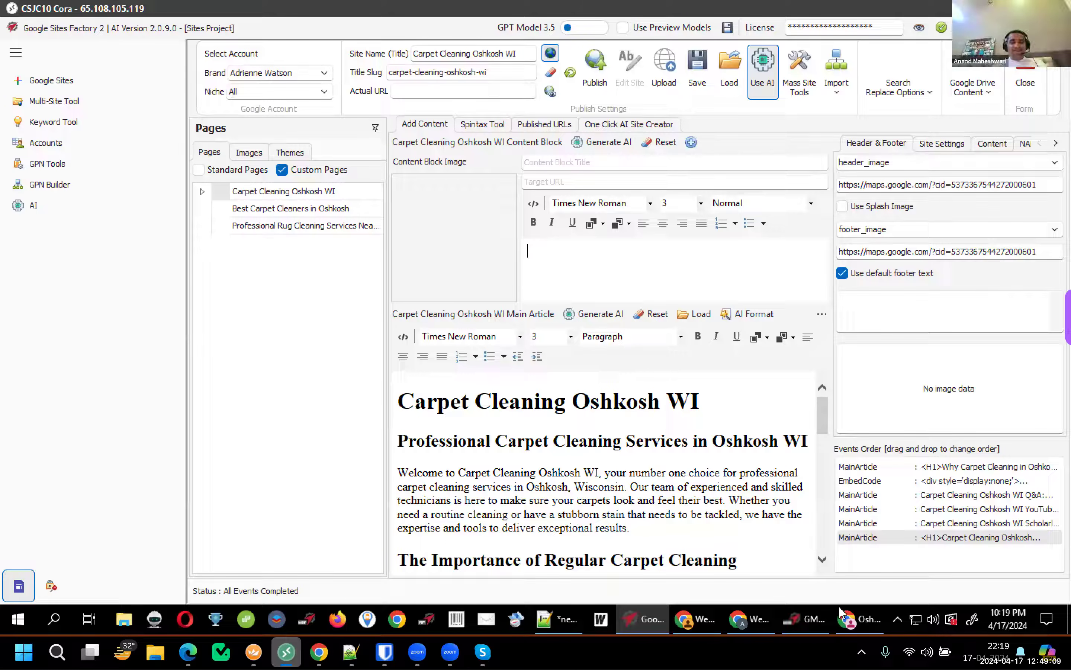
Switch between the Oshkosh maps window and the Web Hosting Jaipur site editor
click(849, 625)
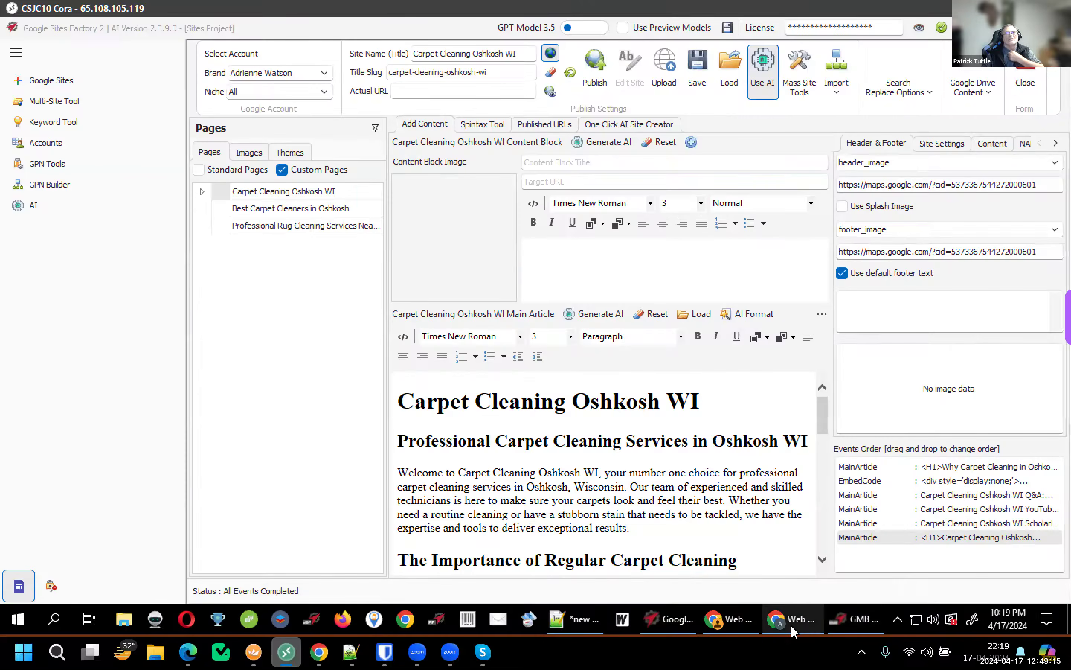
mouse_move(793, 627)
click(781, 560)
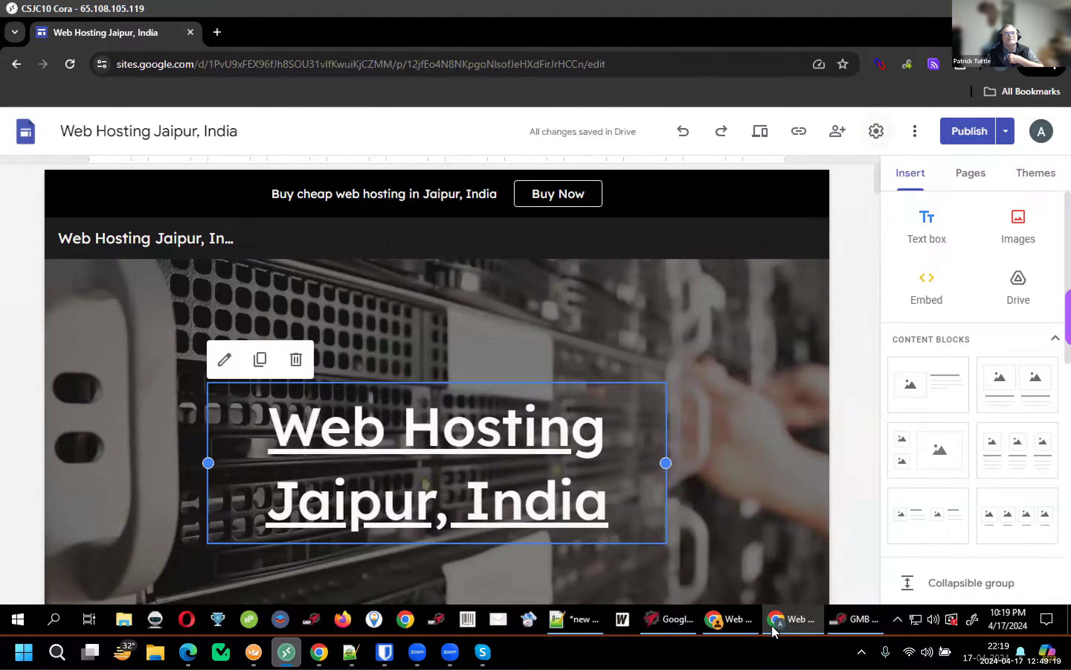
click(1055, 28)
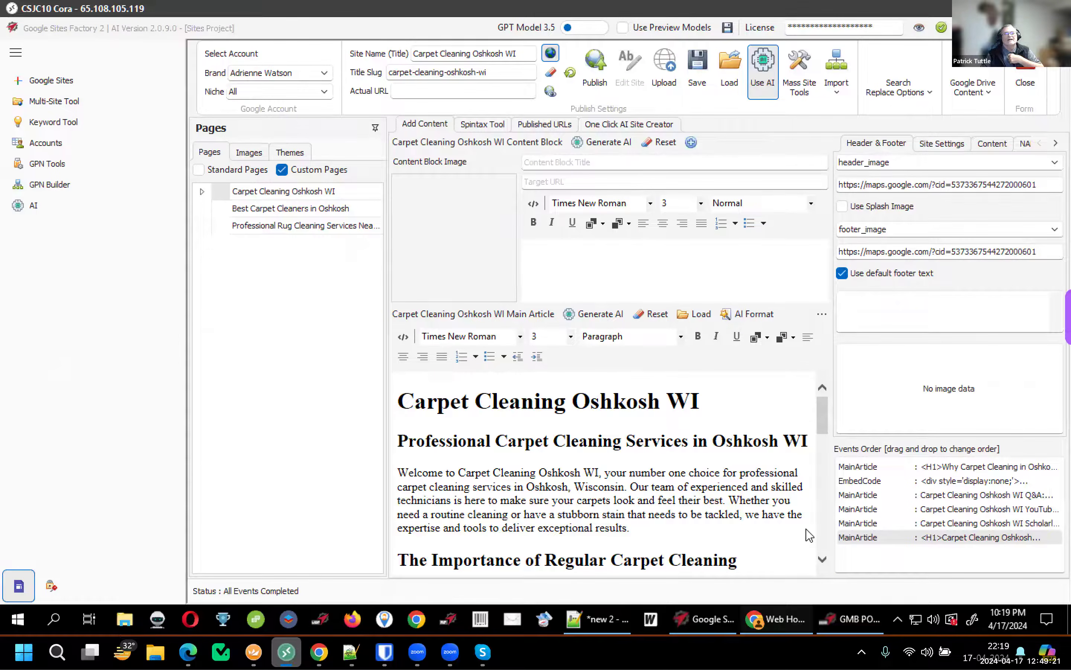
click(809, 535)
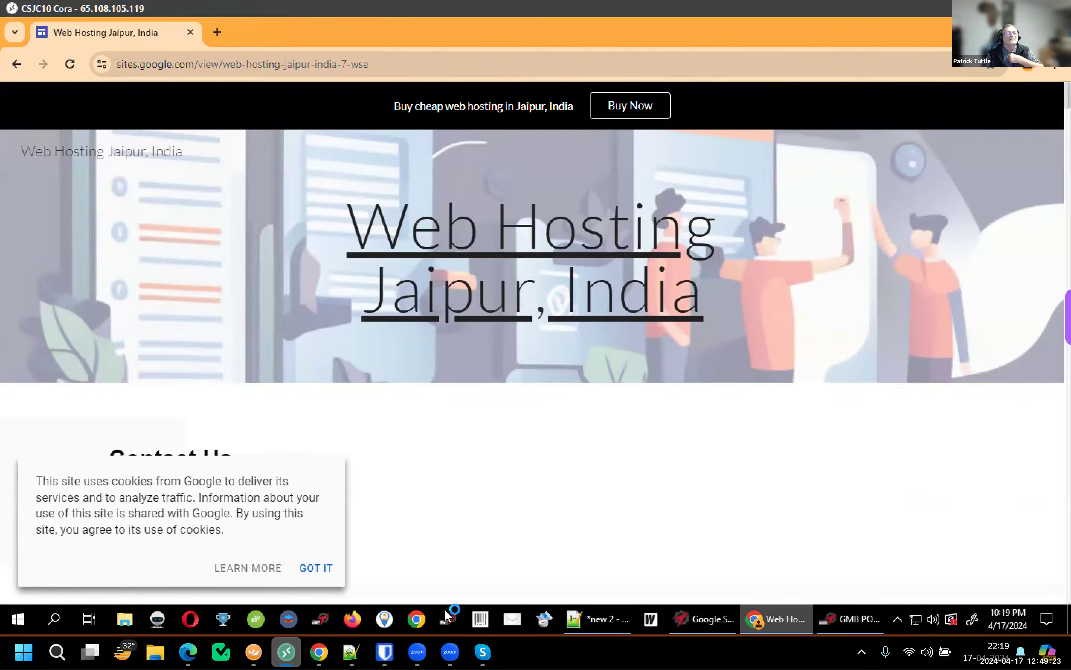
Launch Chrome with the chosen profile and load the Google Sites start page by typing 'sites.'
click(448, 618)
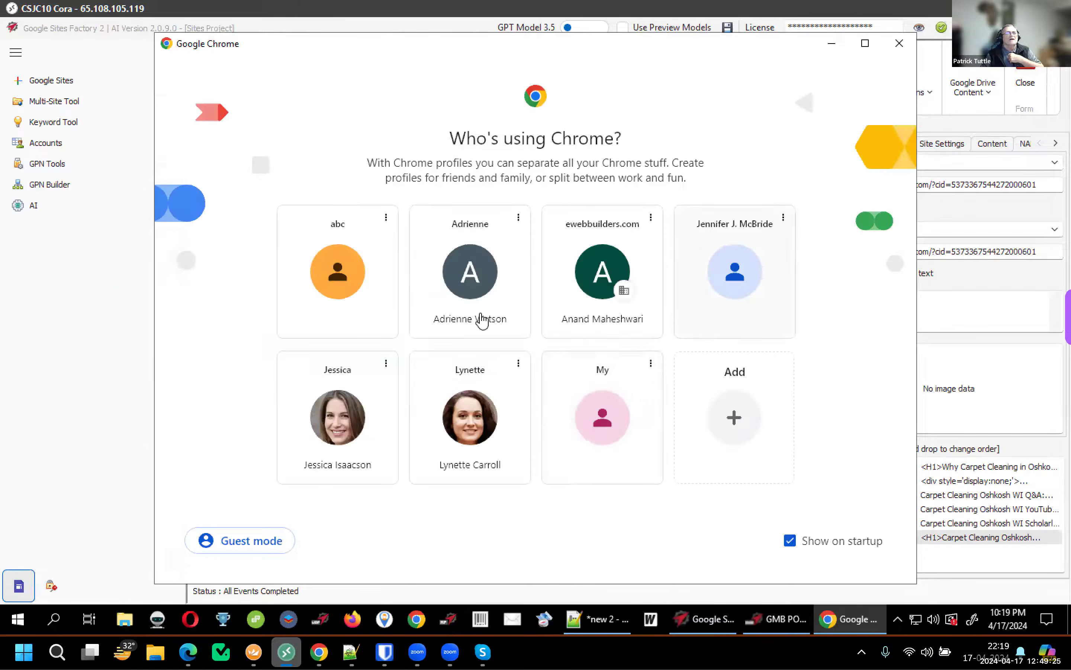
click(116, 321)
click(848, 618)
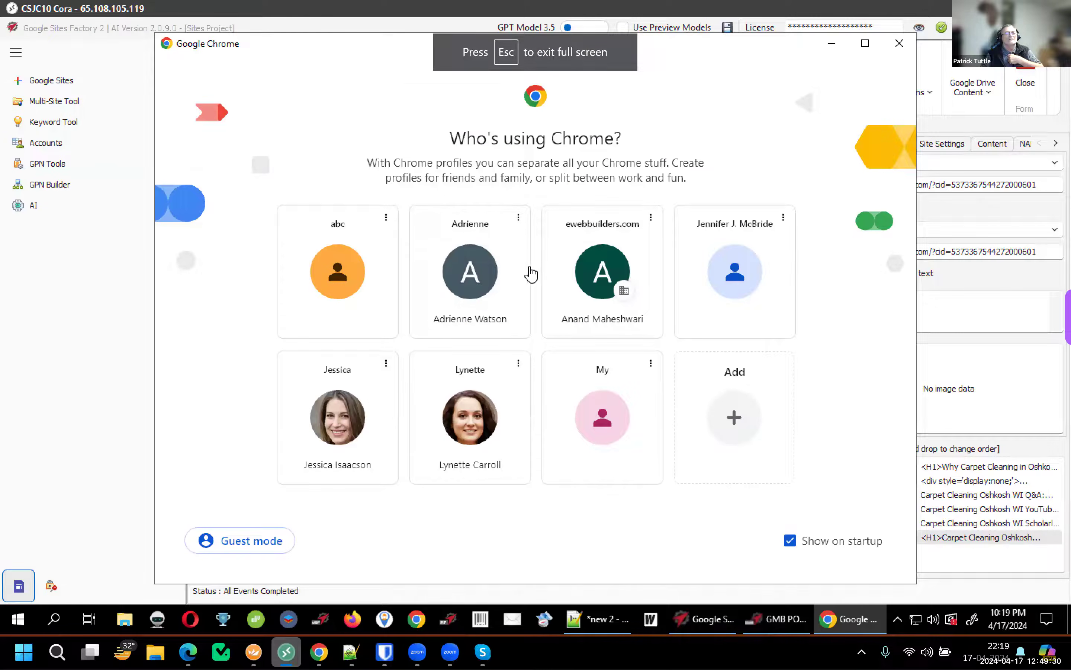
click(488, 275)
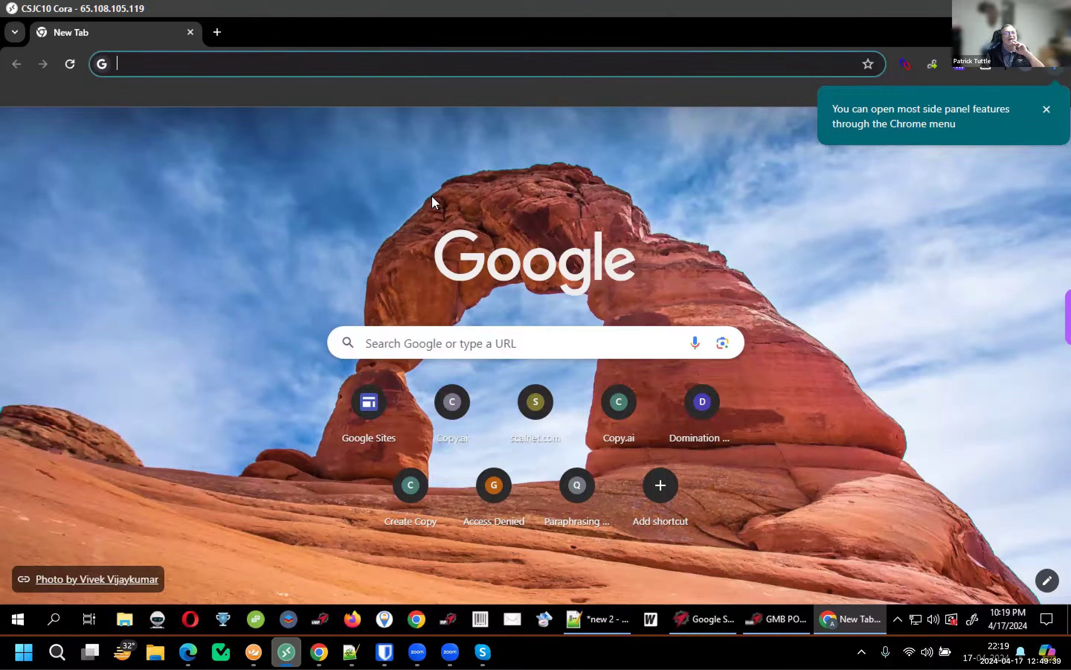
text(sites.)
key(Return)
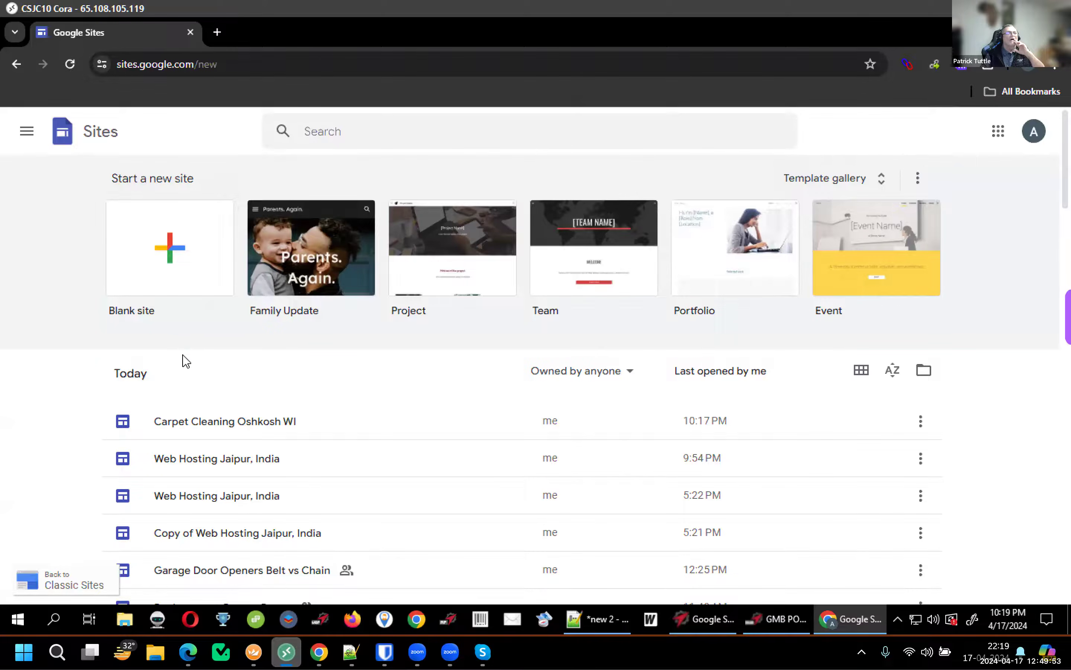
Reload the Google Sites start page and open the Carpet Cleaning Oshkosh WI site for editing
click(231, 66)
key(End)
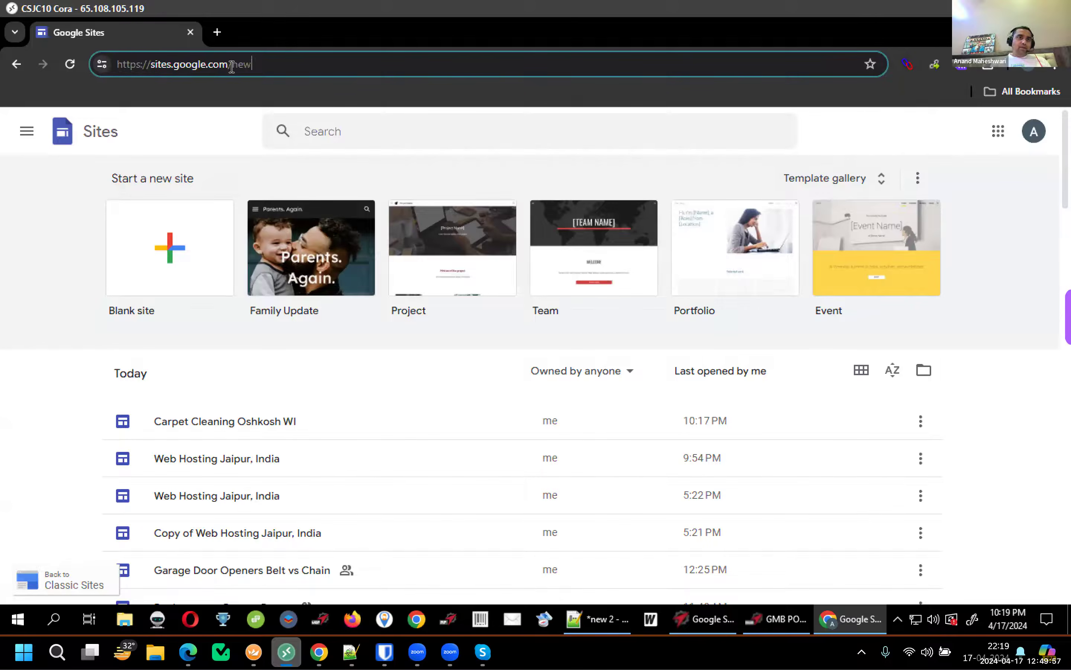
key(Return)
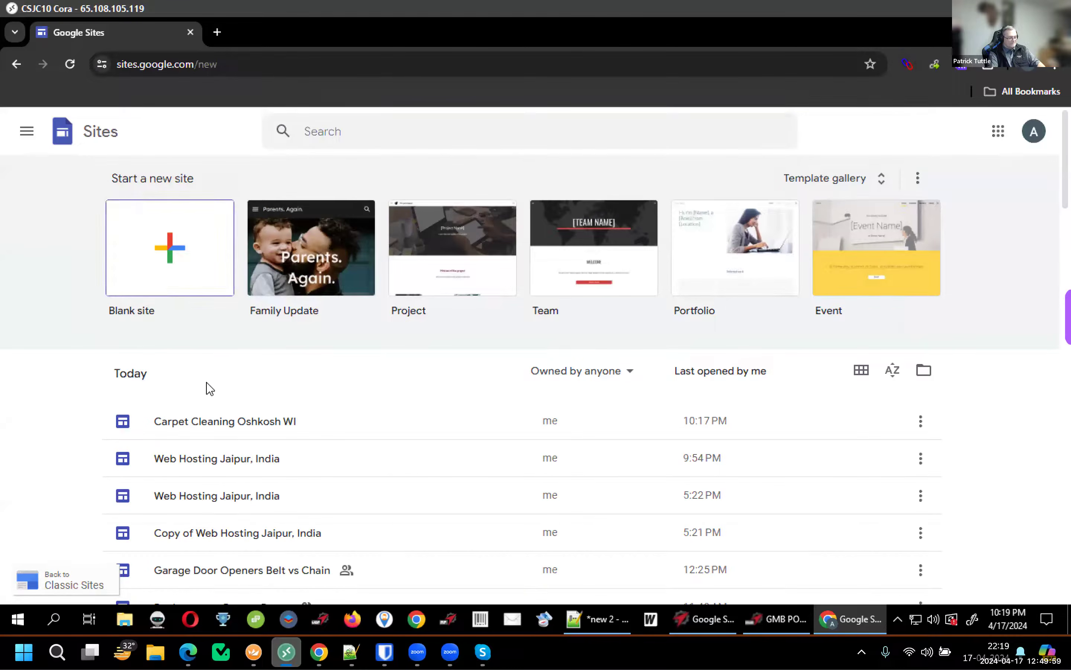
click(271, 430)
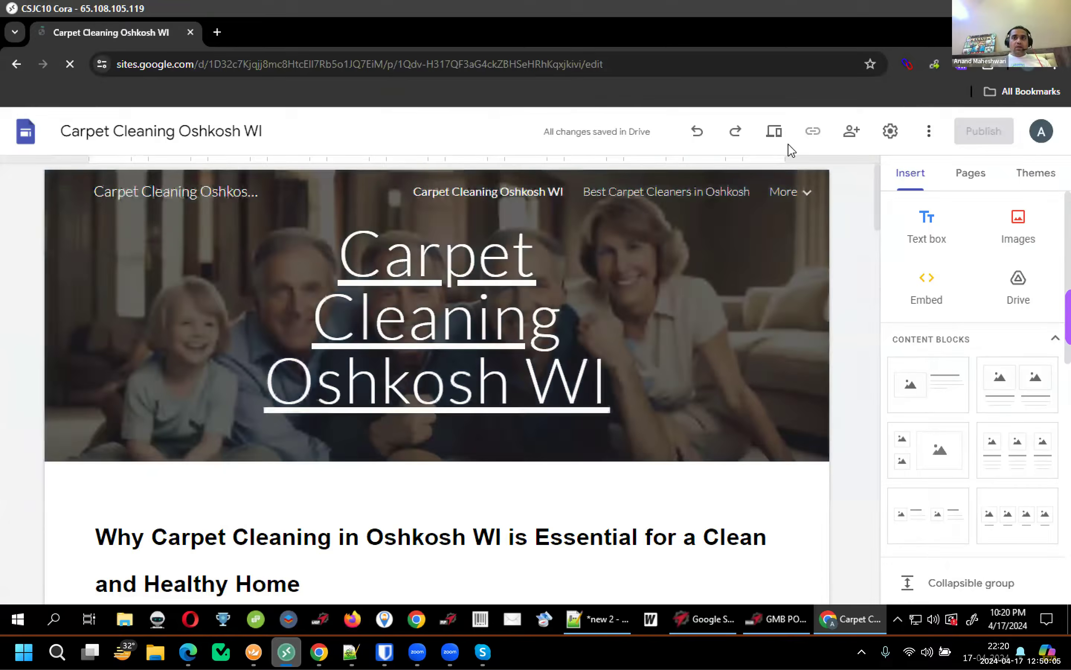
Expand and collapse the Q&A and Scholarly Articles groups to check their contents, then start publishing
scroll(857, 333, down, 5)
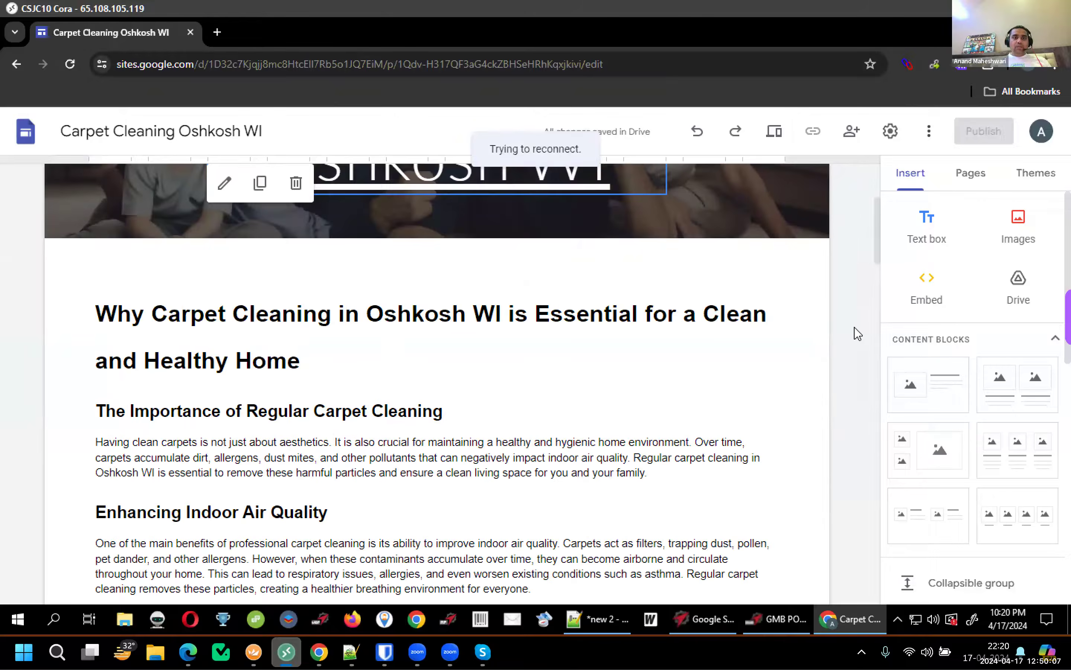
scroll(858, 333, down, 10)
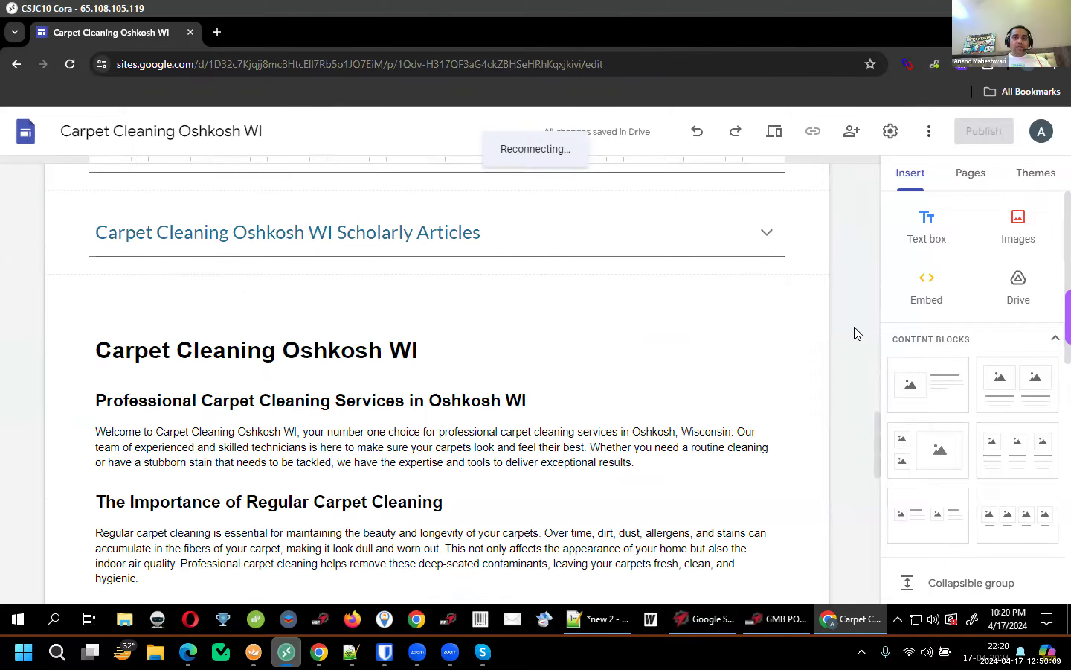
scroll(858, 333, down, 5)
scroll(829, 264, up, 10)
click(765, 289)
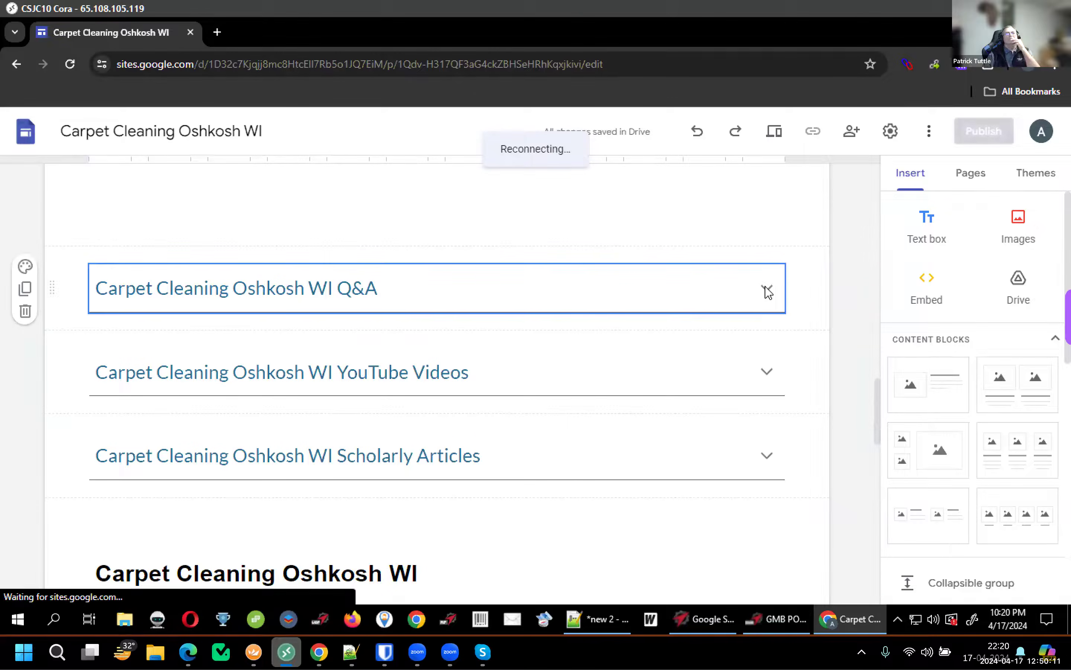
click(767, 290)
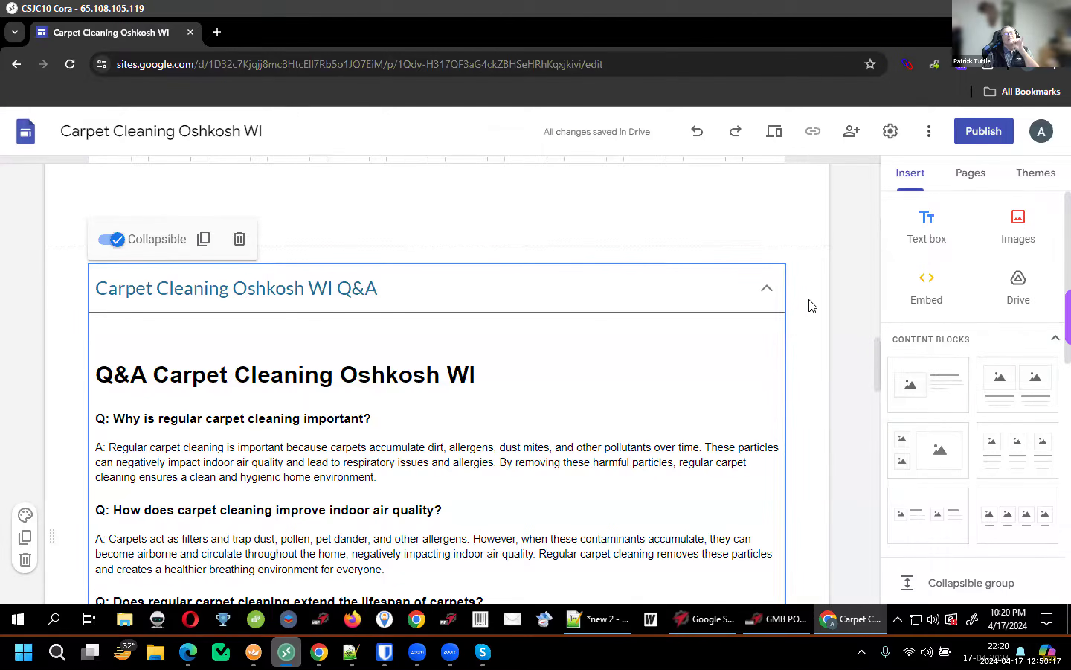
scroll(813, 305, down, 5)
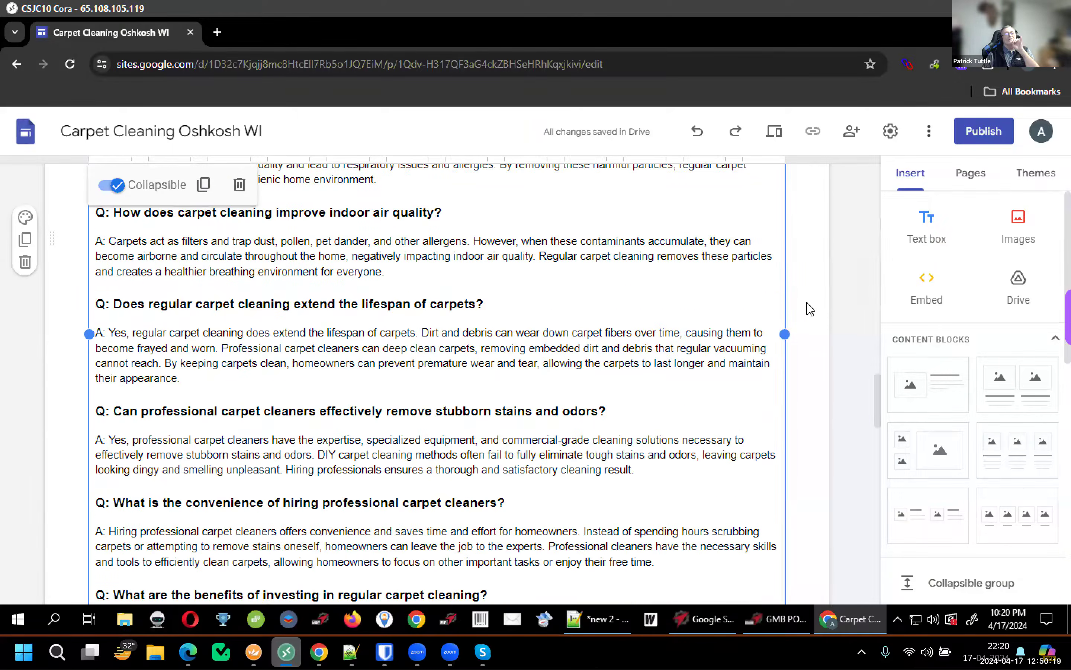
scroll(810, 309, down, 8)
click(770, 250)
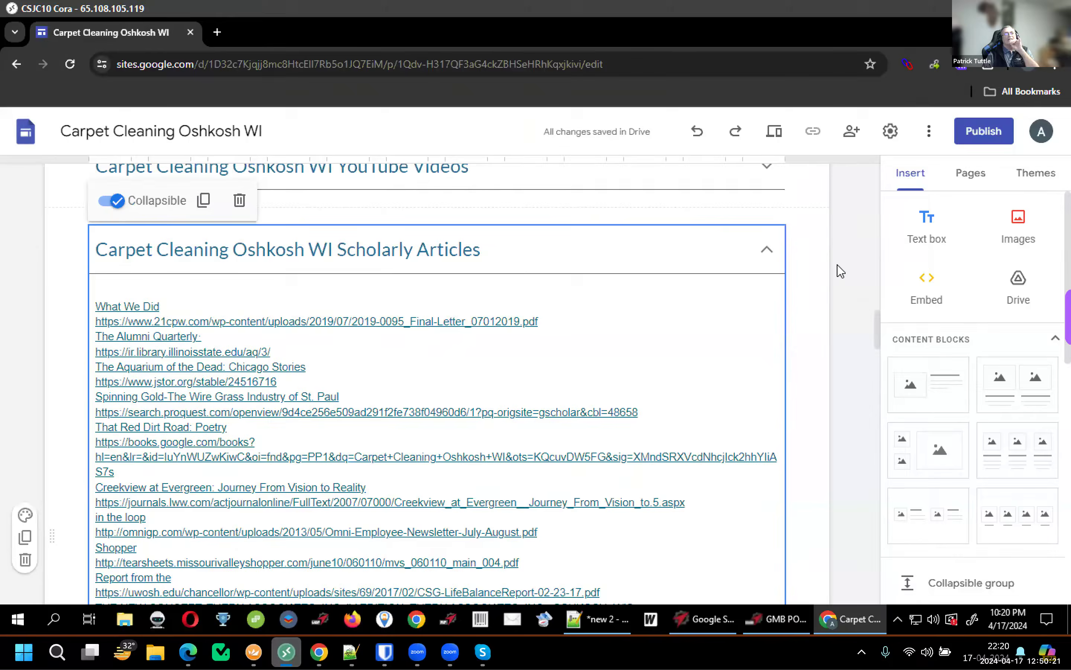
scroll(811, 297, up, 5)
click(770, 378)
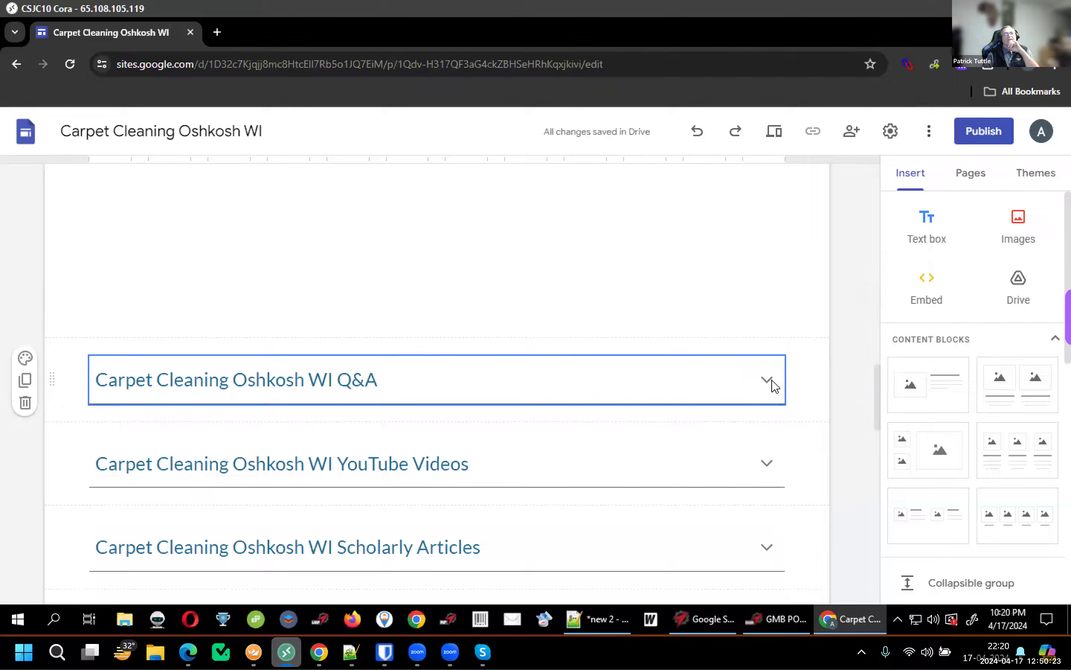
scroll(815, 374, down, 8)
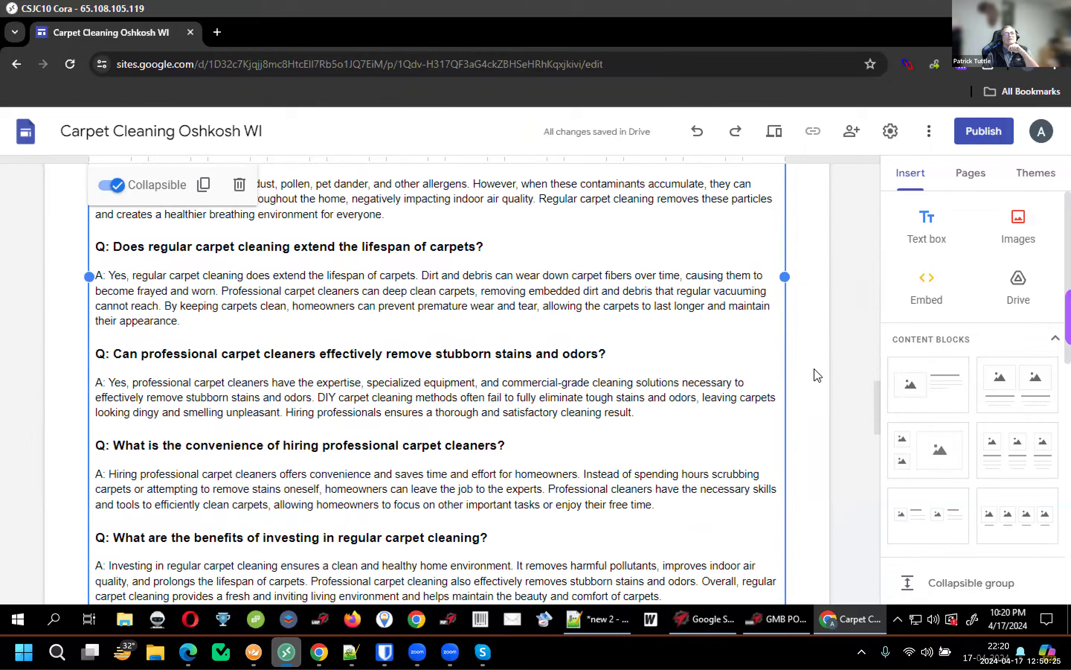
scroll(840, 309, up, 8)
click(964, 140)
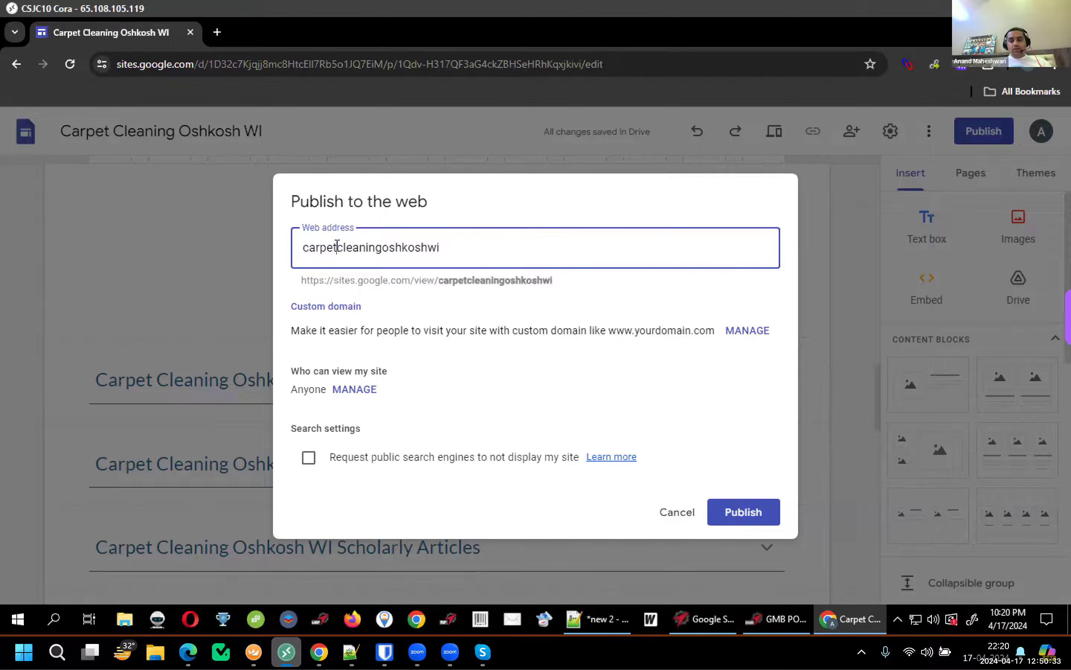
Hyphenate the web address to carpet-cleaning-oshkosh-wi, publish, and copy the published site link
text(-)
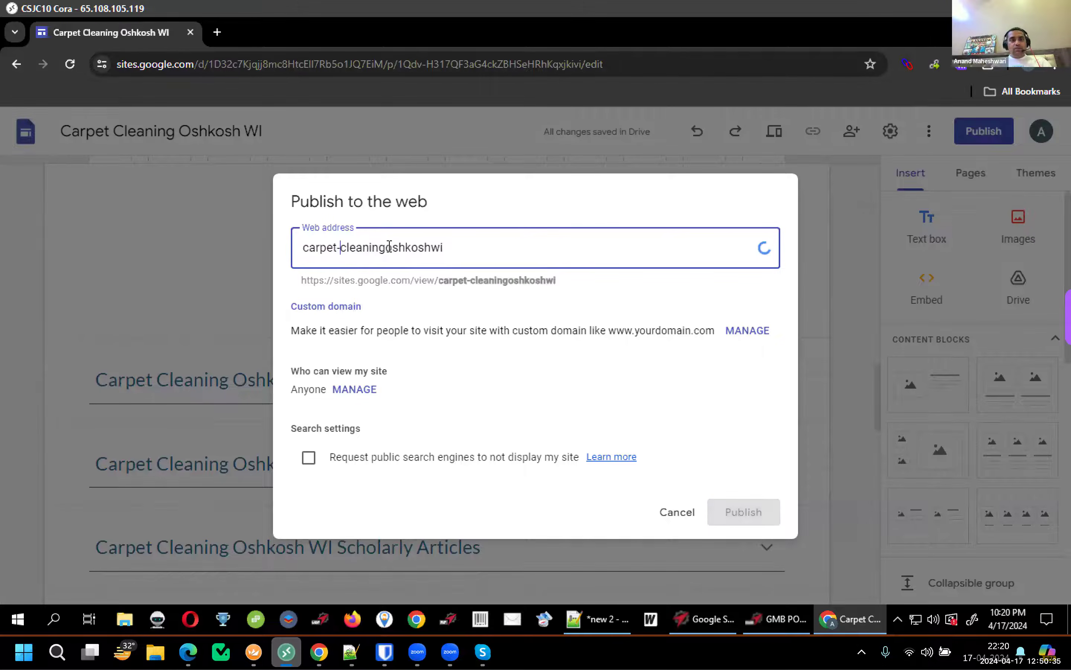
text(-)
click(434, 247)
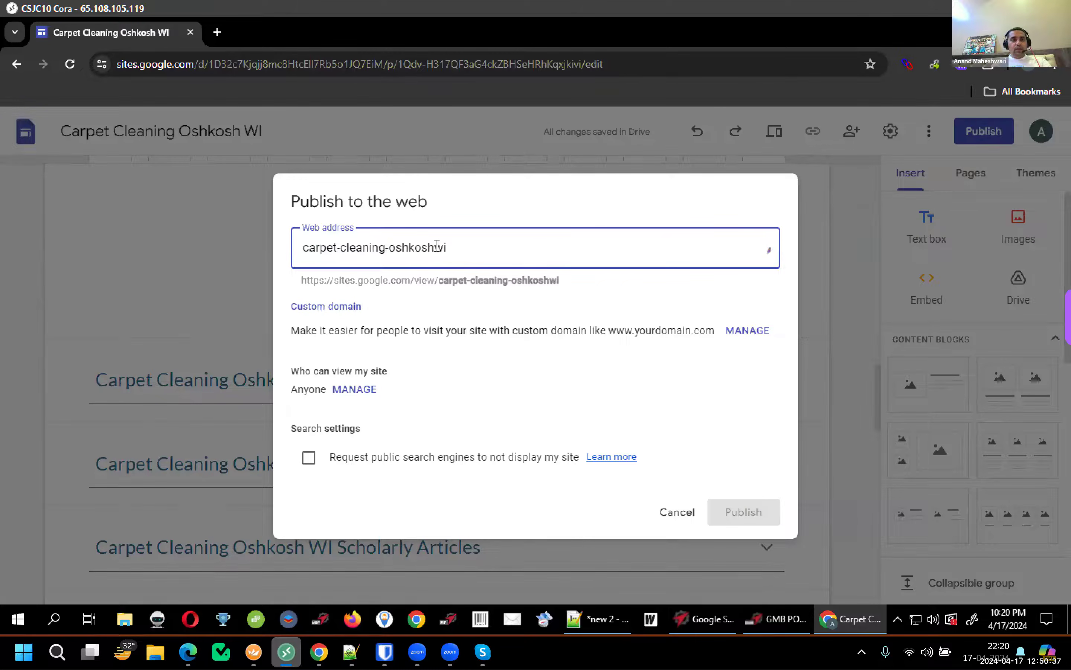
text(-)
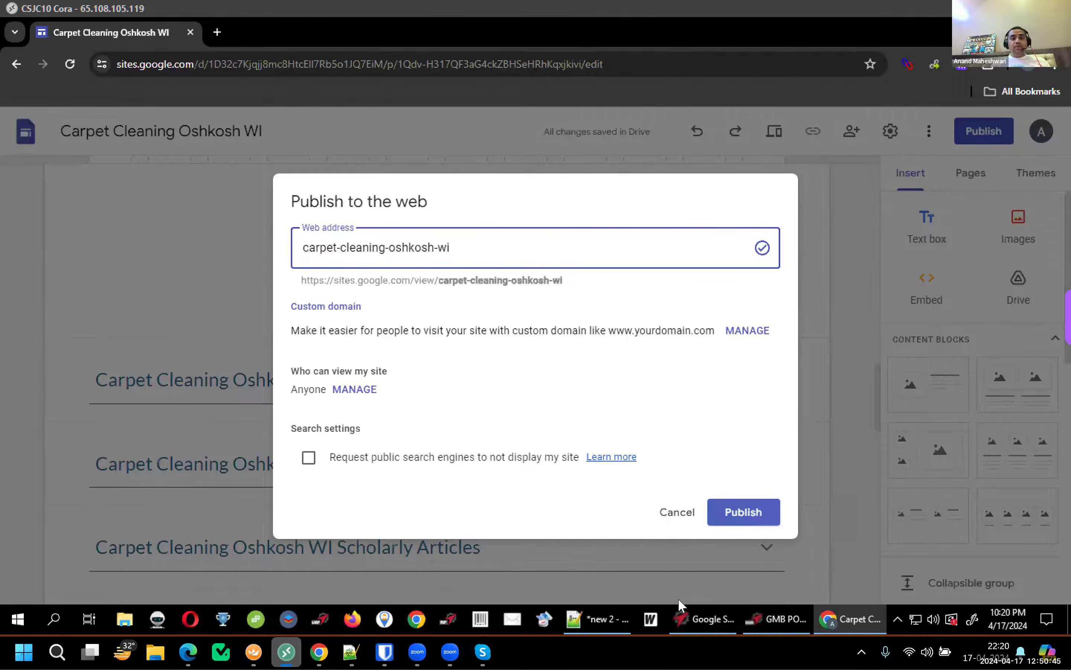
click(737, 514)
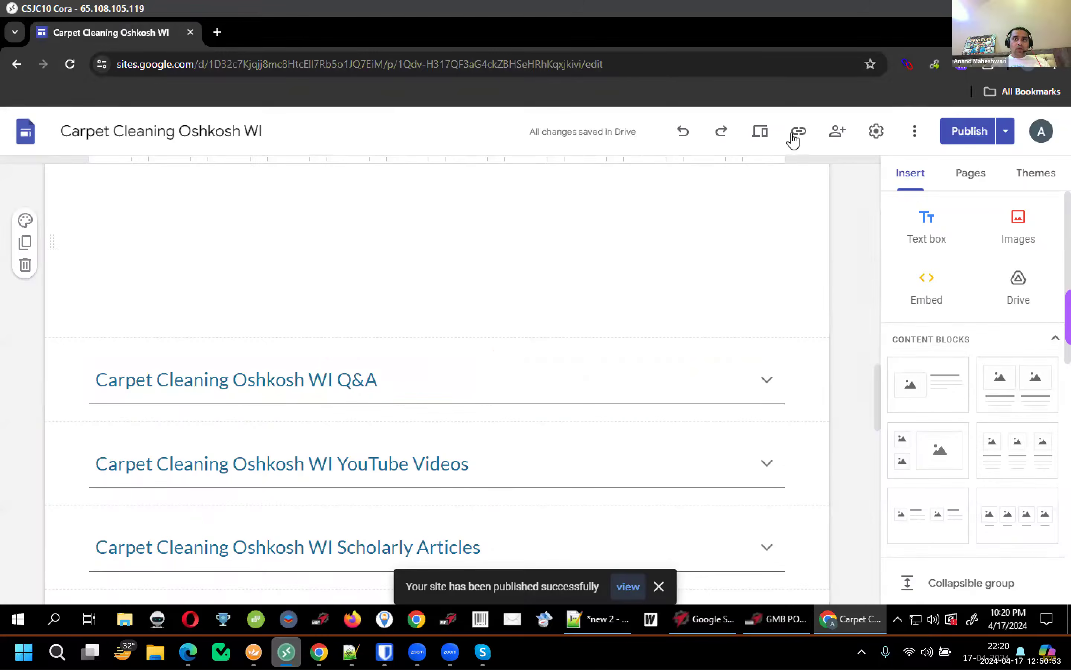
click(796, 135)
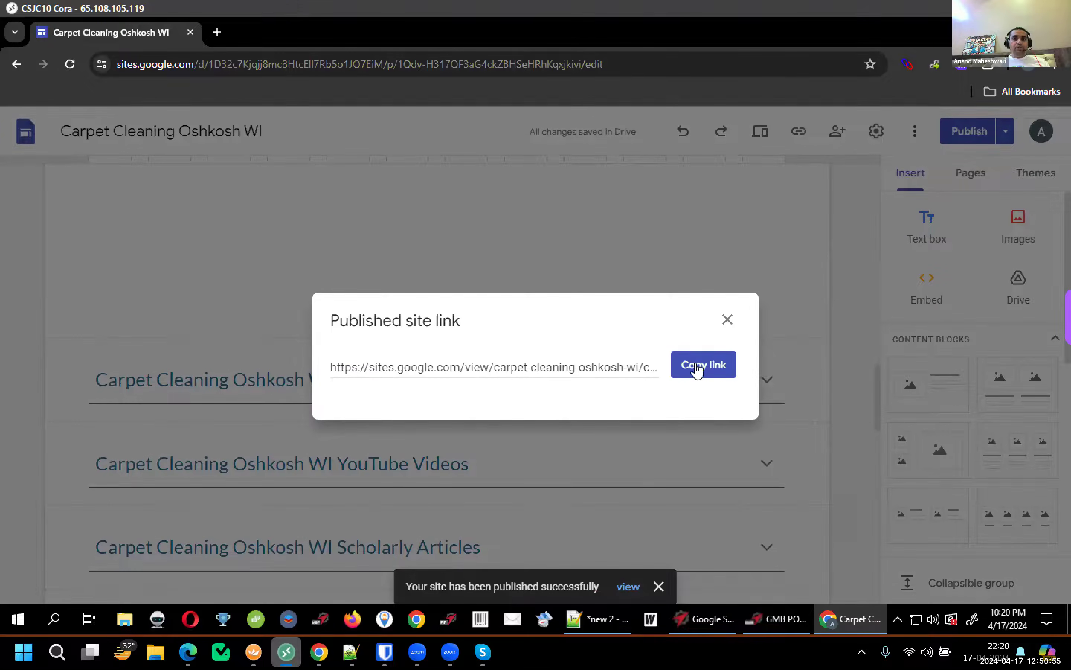
click(697, 369)
Paste the copied link into a new tab and scroll through the live Carpet Cleaning Oshkosh WI site
click(219, 30)
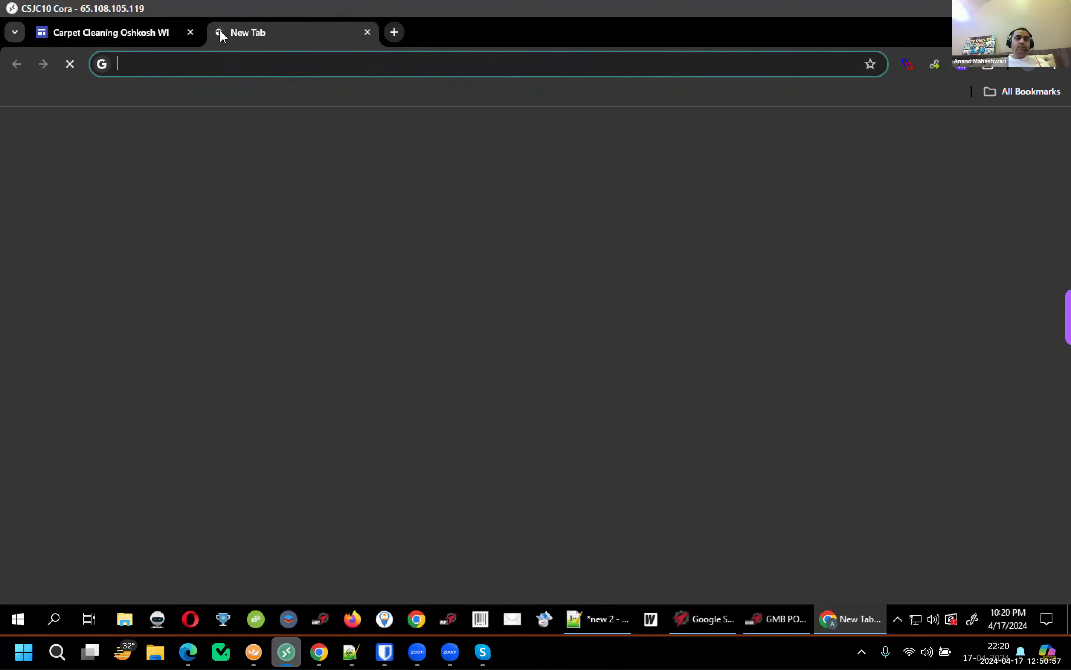
text(https://sites.google.com/view/carpet-cleaning-oshkosh-wi/carpet-cleaning-oshkosh-wi)
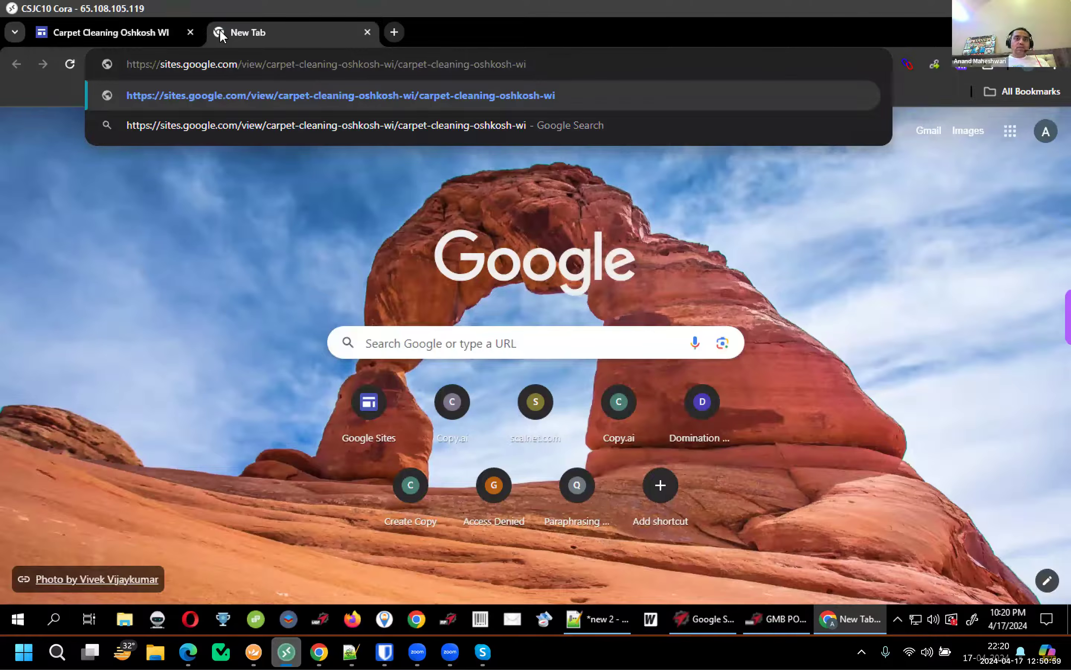
key(Return)
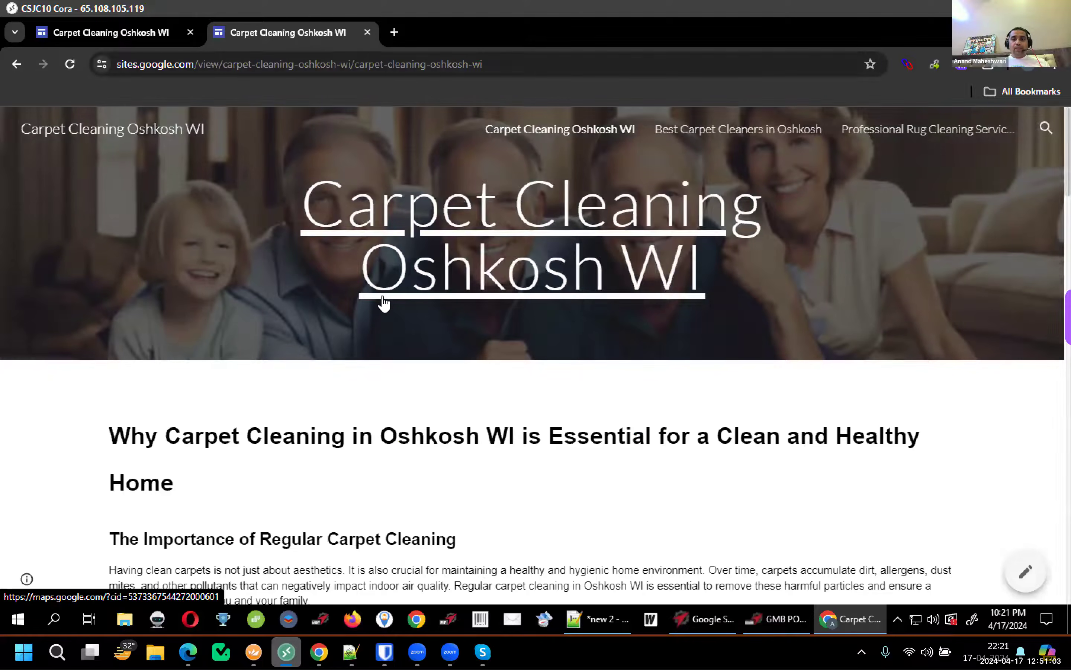
scroll(383, 304, down, 10)
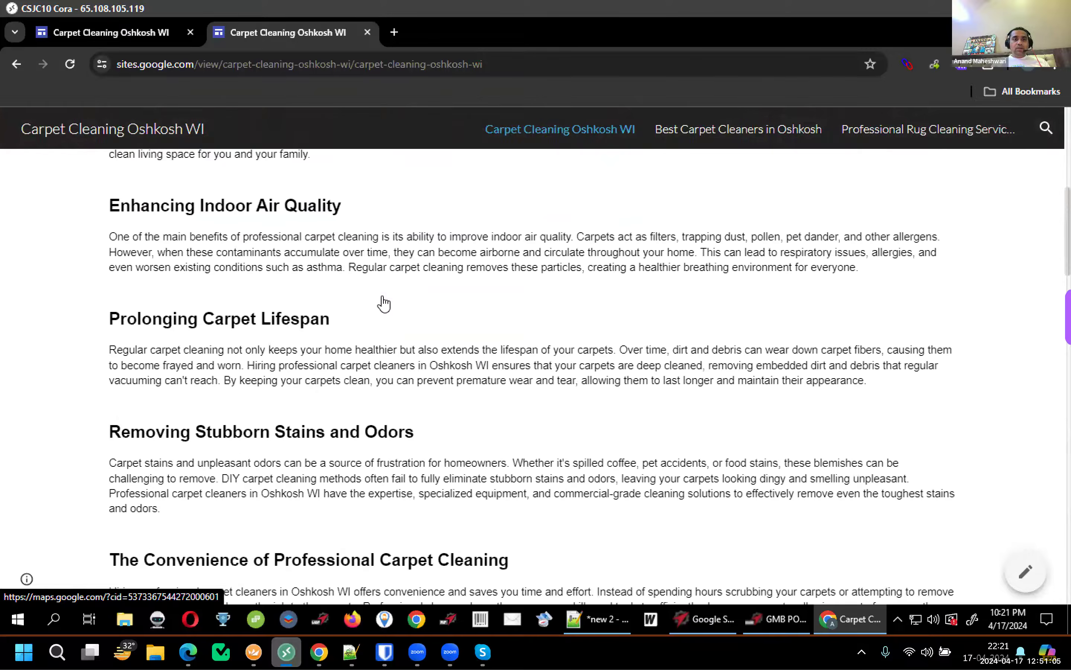
scroll(384, 305, down, 20)
scroll(383, 296, up, 20)
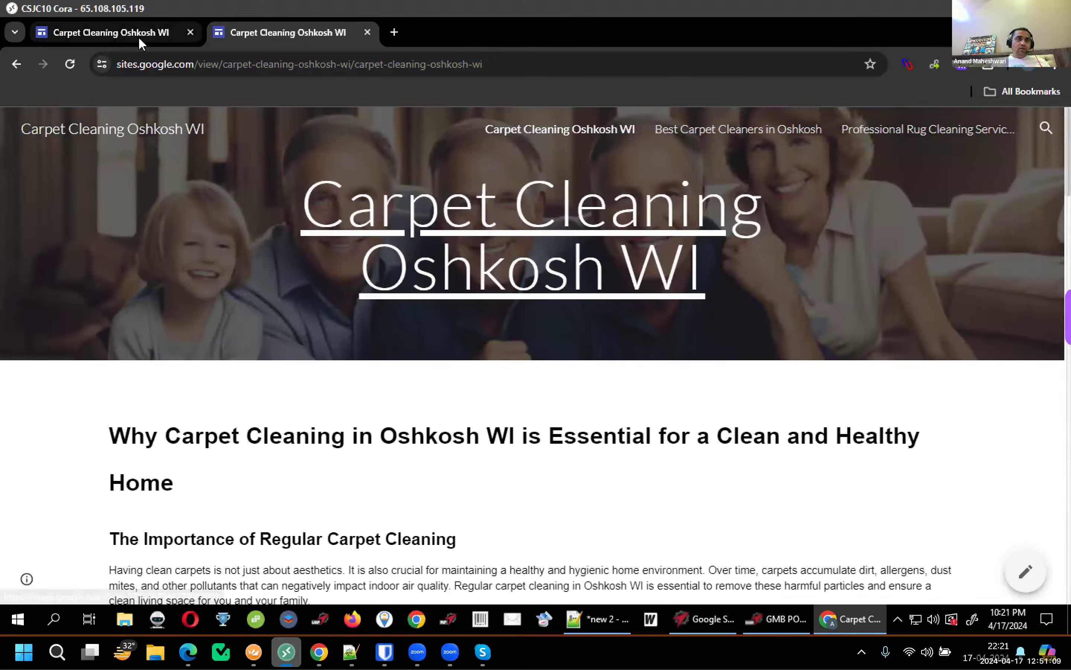
Return to the site editor and bring up the site's theme choices
click(138, 37)
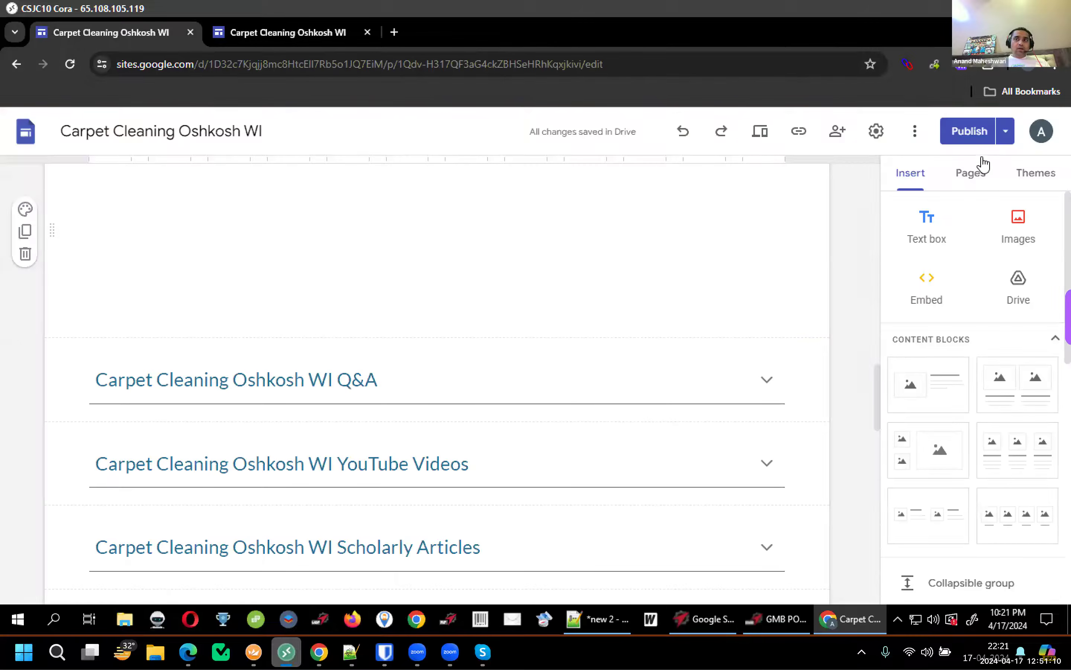
click(1020, 178)
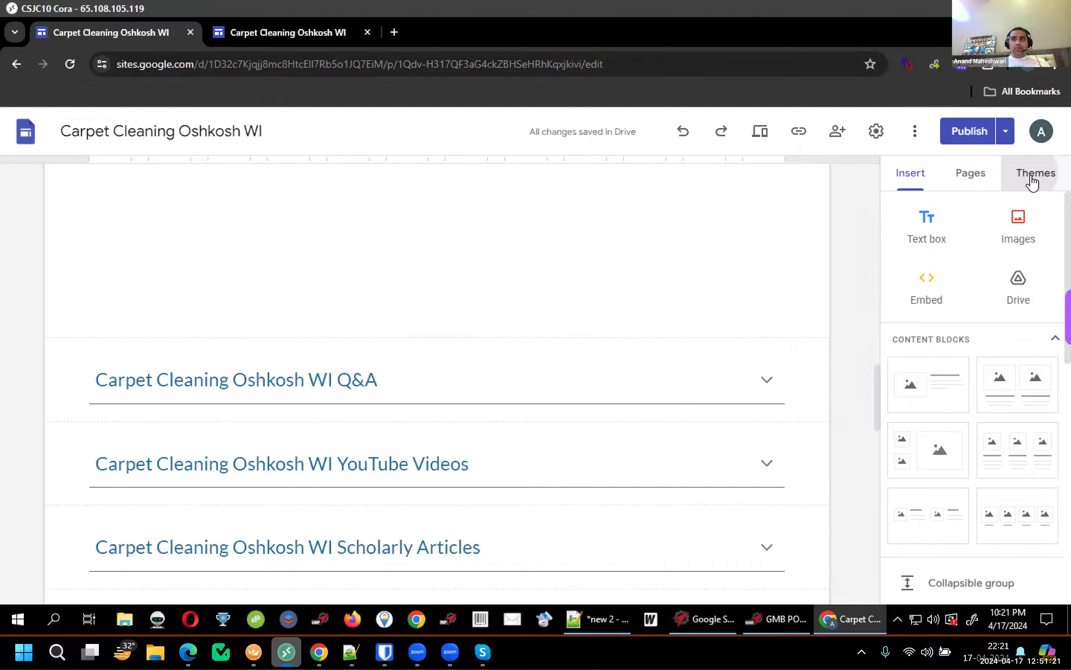
right_click(819, 9)
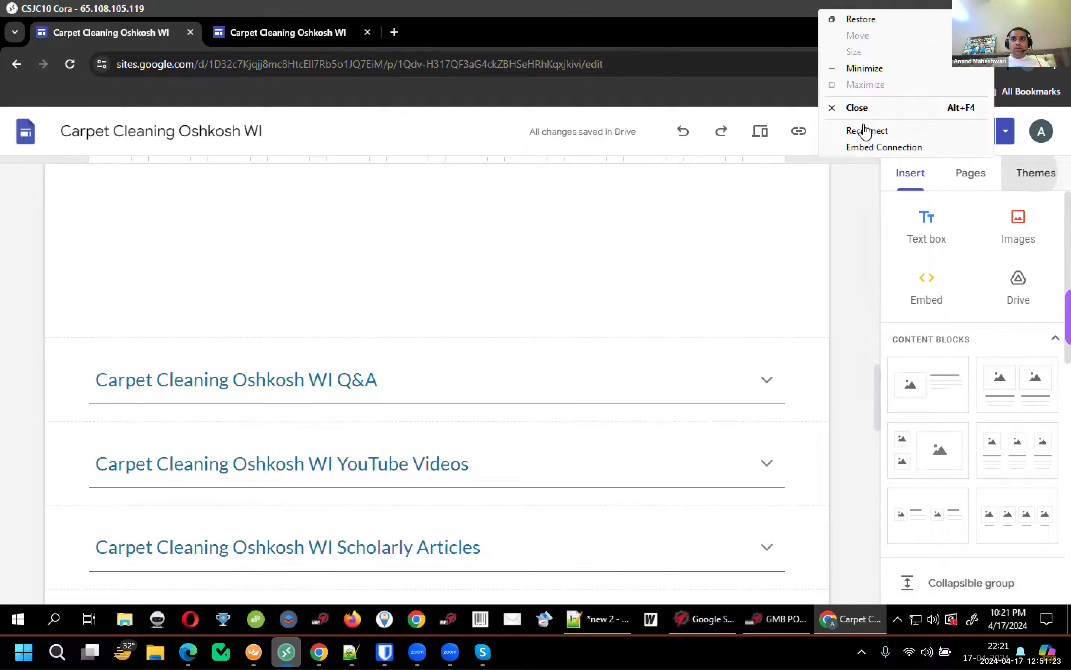
click(1027, 177)
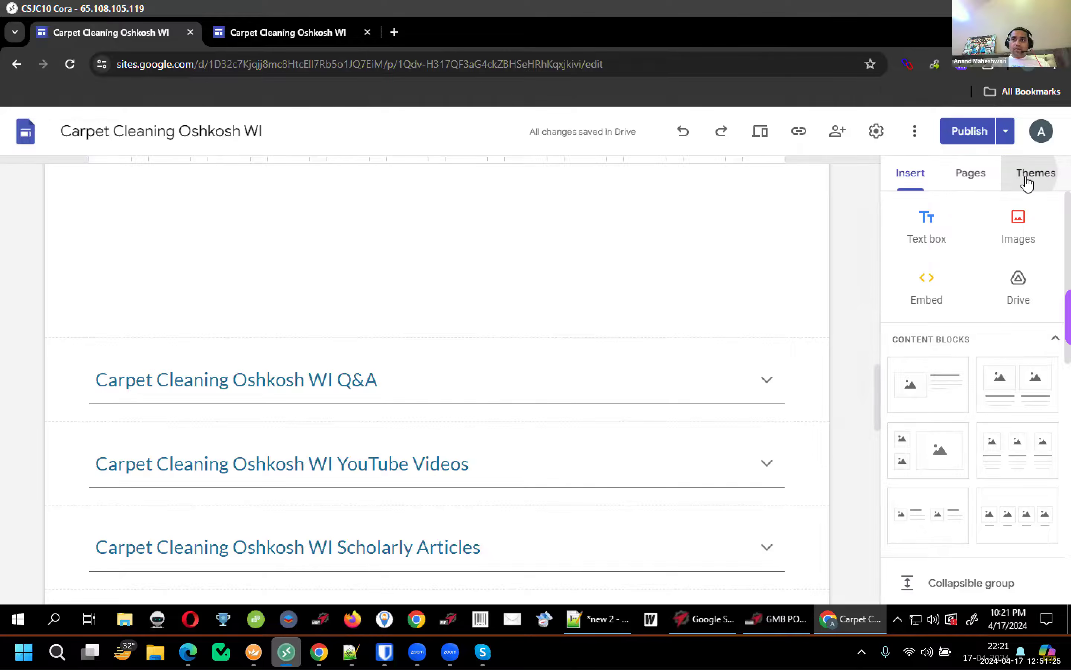
click(1027, 182)
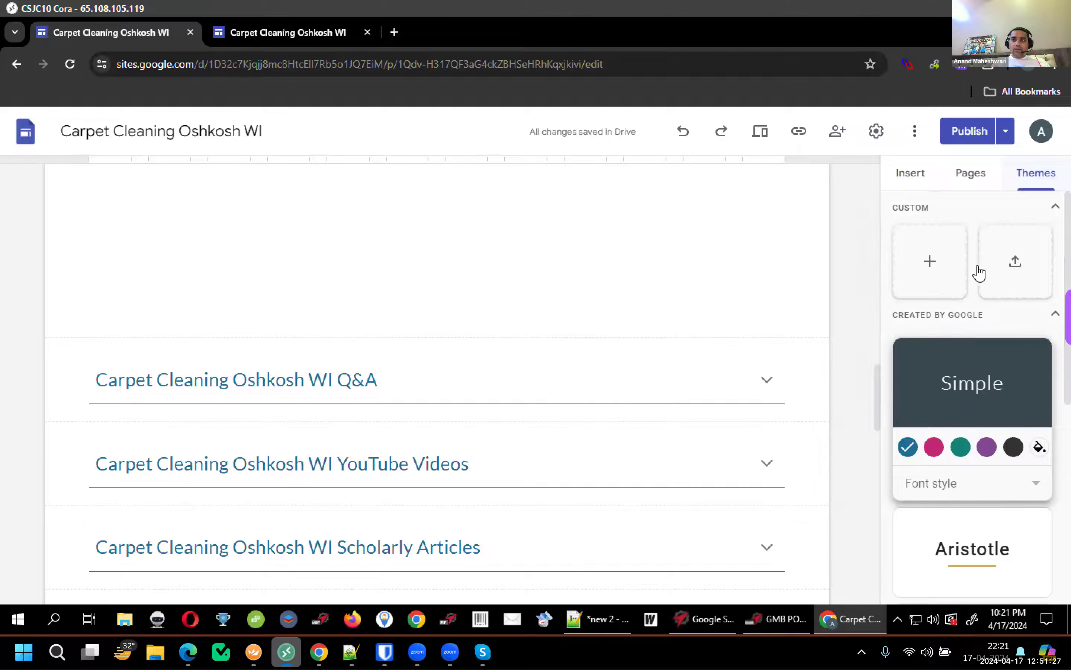
Import the Parent Blog theme from the Family Update site, found by searching 'Parent'
click(1011, 266)
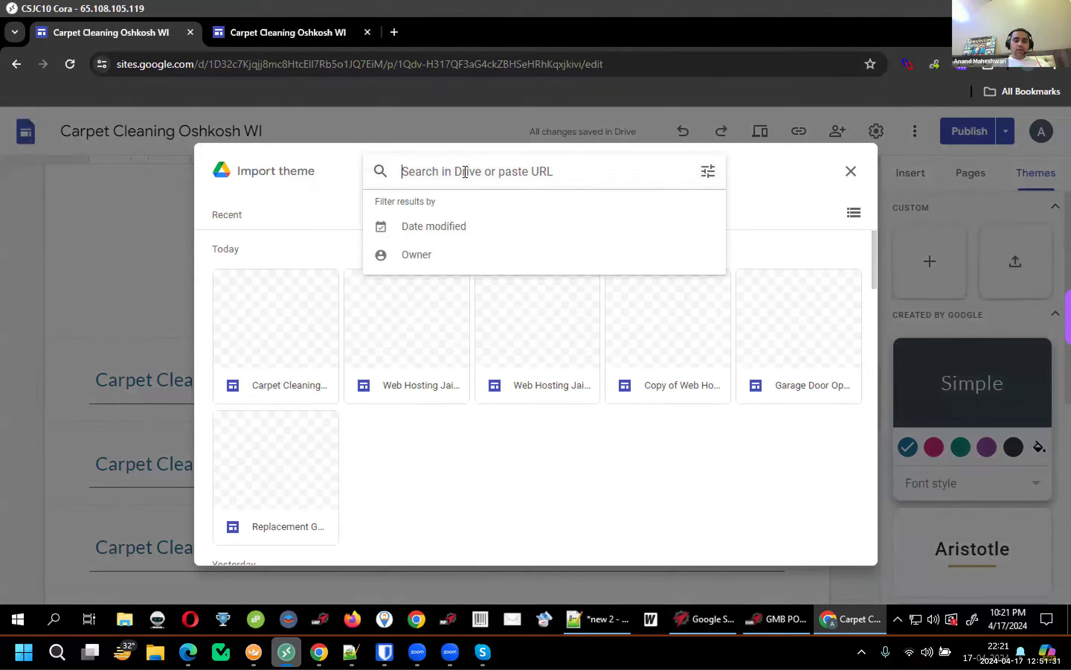
text(Parent)
key(Return)
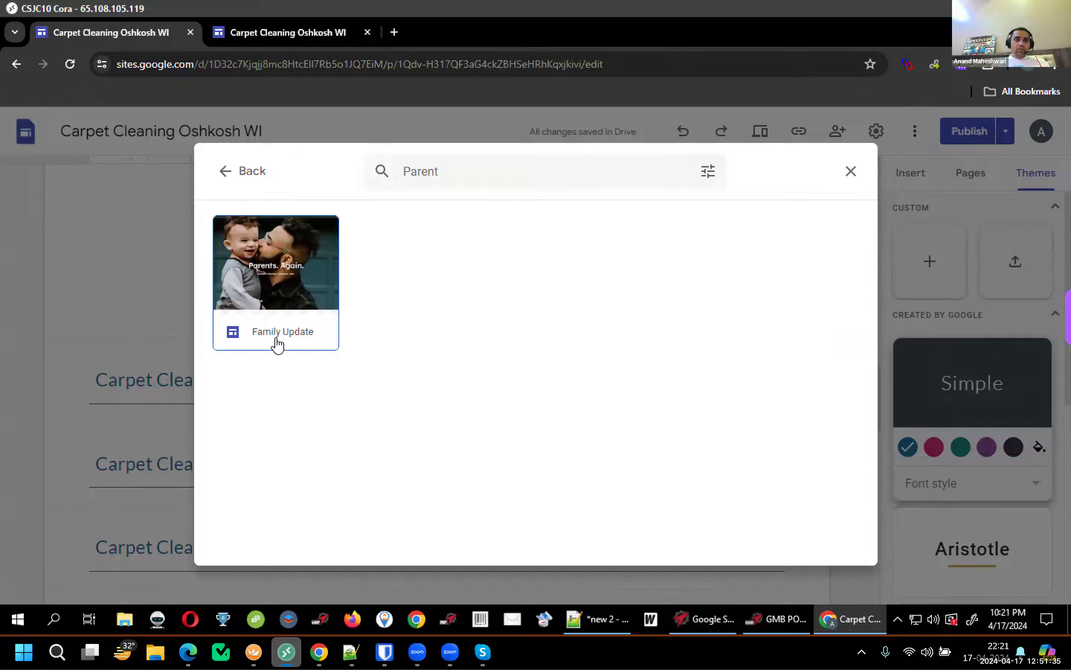
click(305, 310)
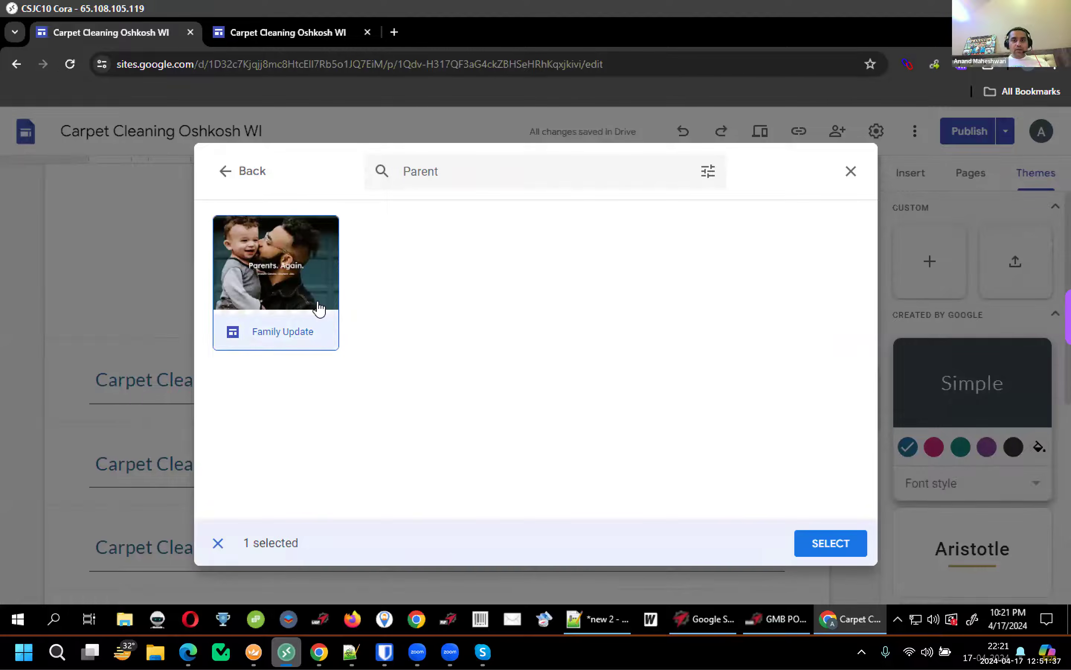
click(831, 543)
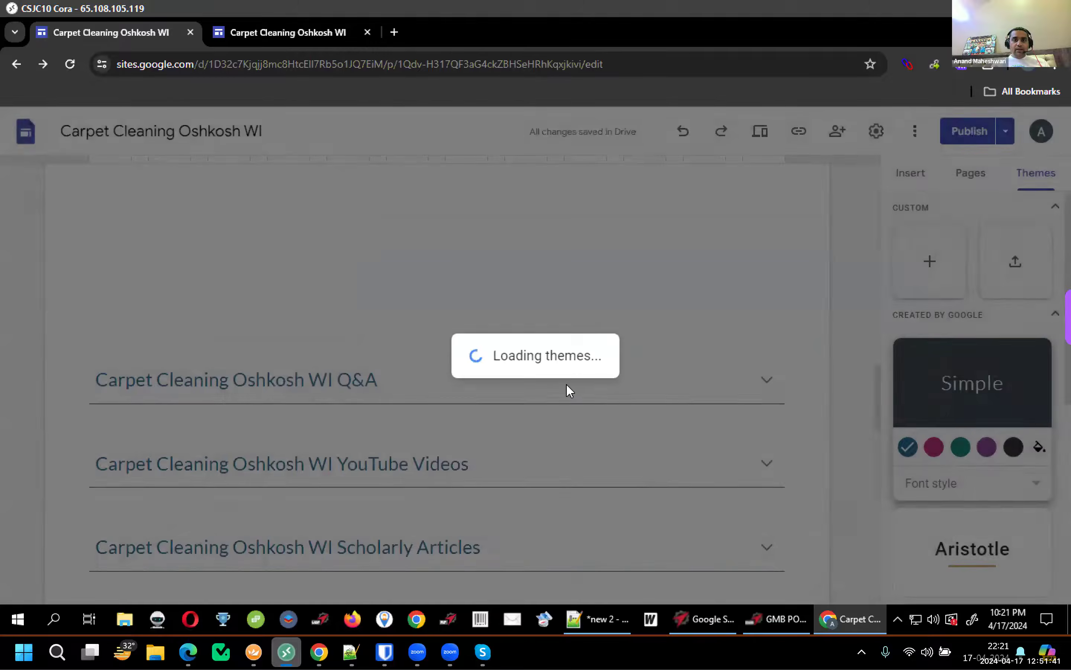
click(564, 368)
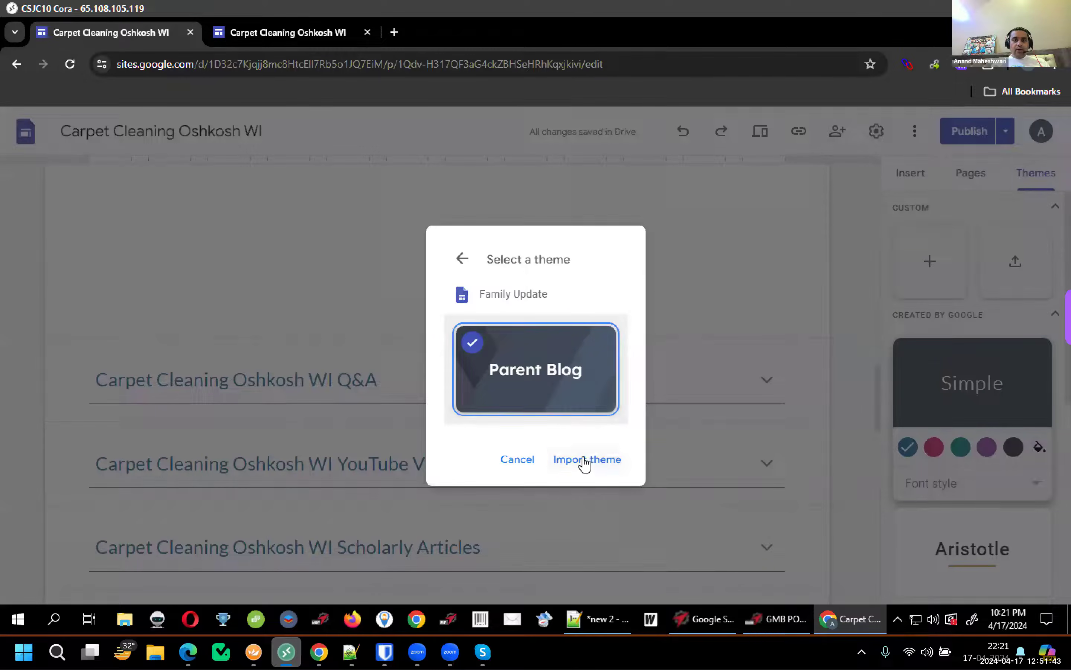
click(585, 461)
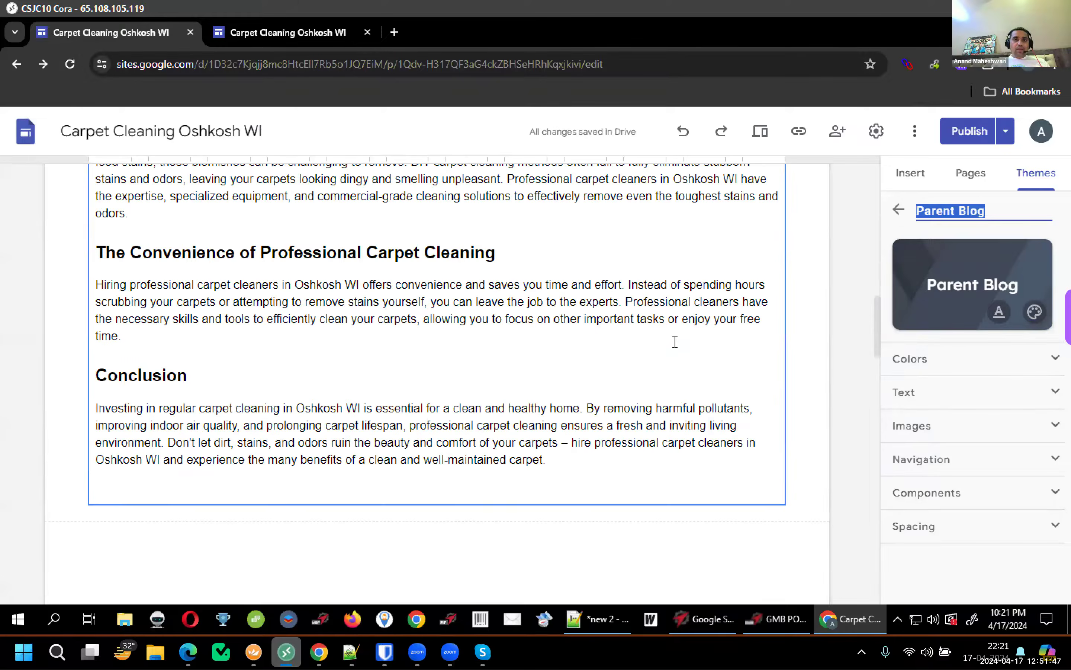
Change the first article's body text from Arial to Lexend
scroll(675, 341, up, 15)
scroll(673, 342, down, 1)
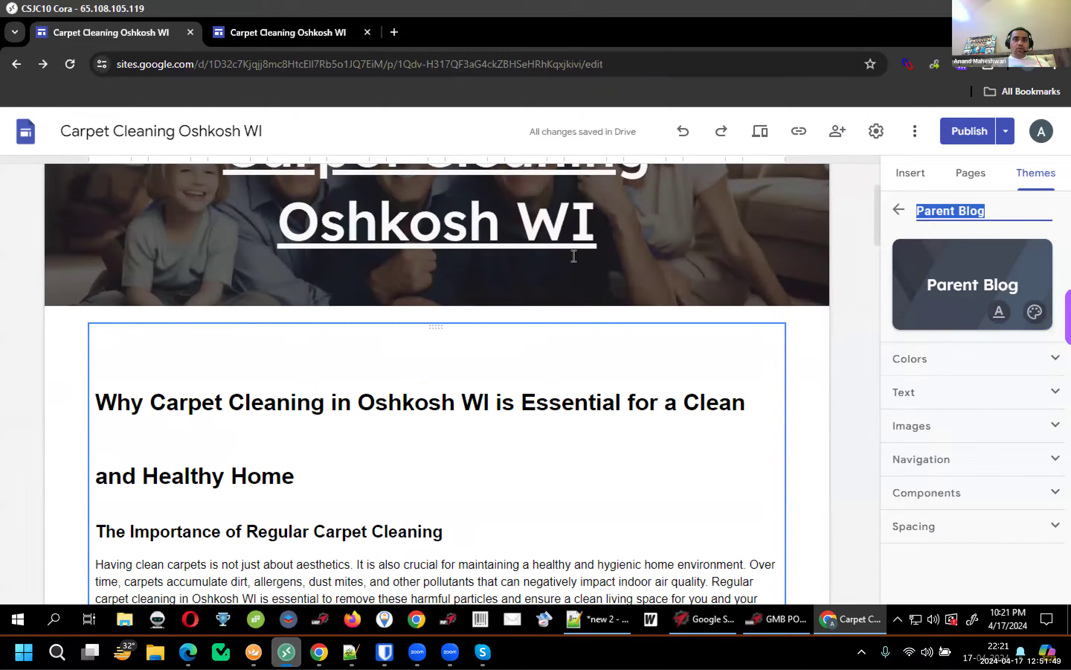
scroll(573, 256, down, 4)
scroll(777, 217, up, 6)
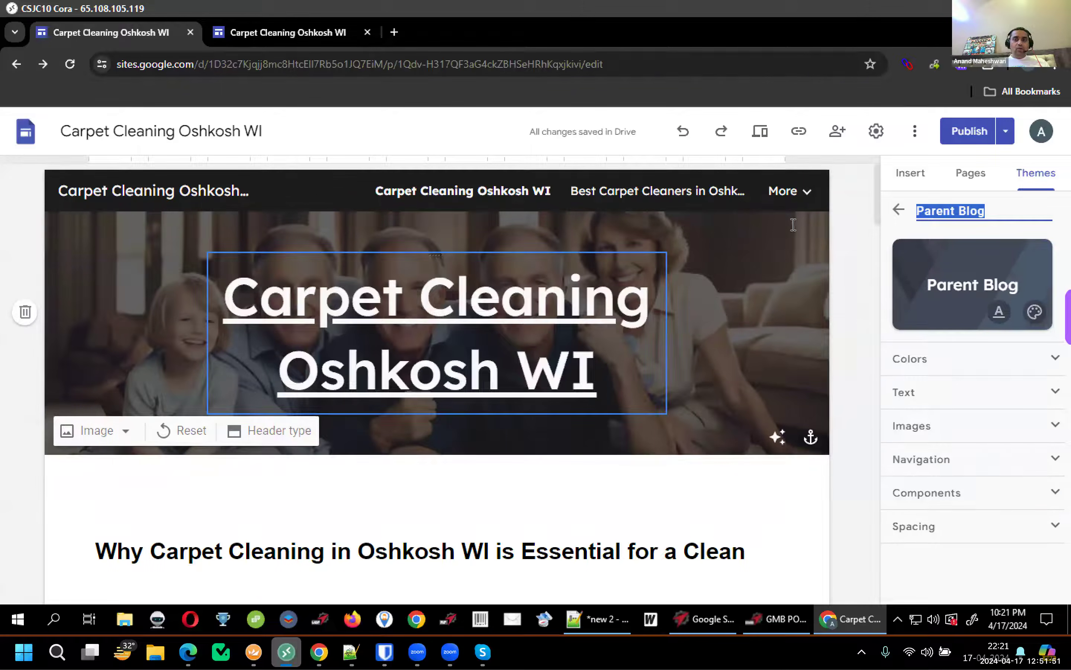
mouse_move(806, 196)
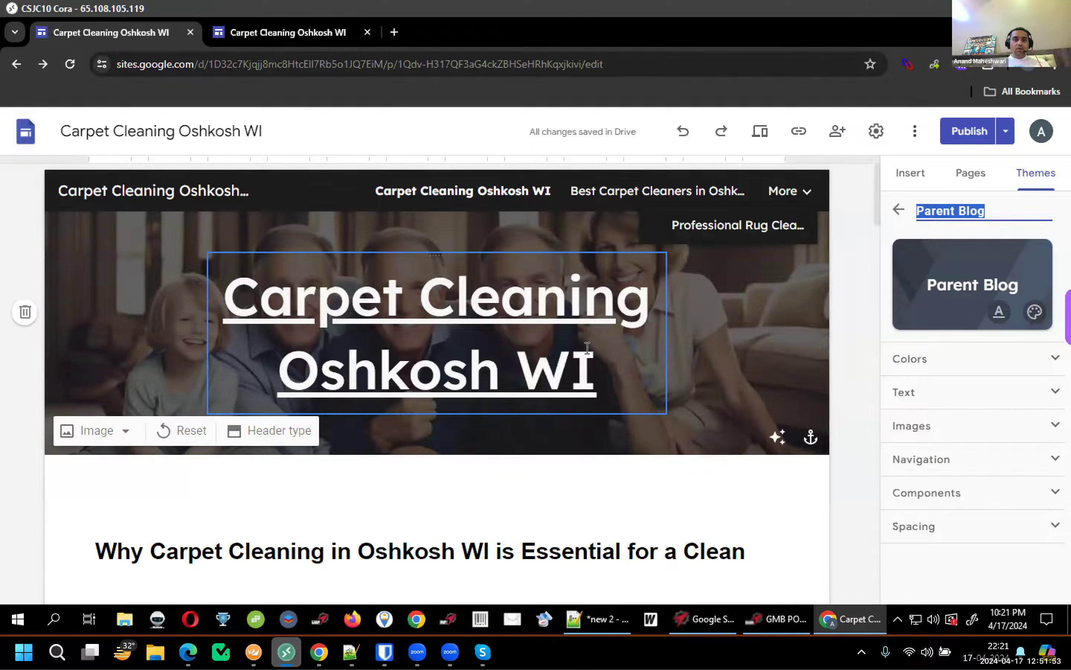
scroll(587, 348, down, 5)
scroll(586, 347, down, 10)
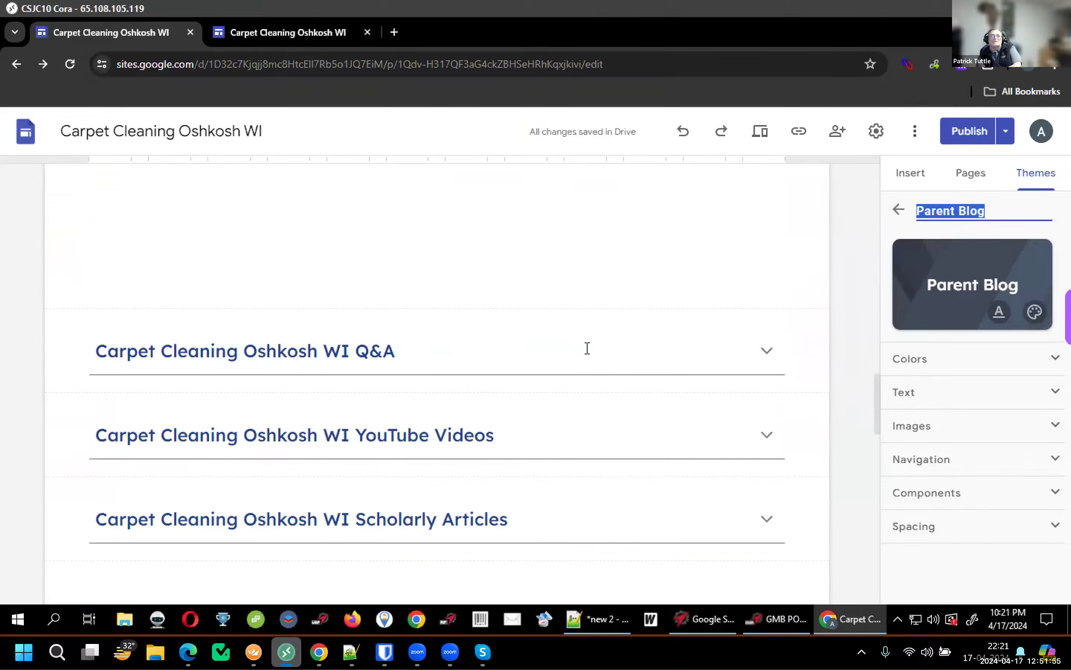
scroll(571, 348, up, 15)
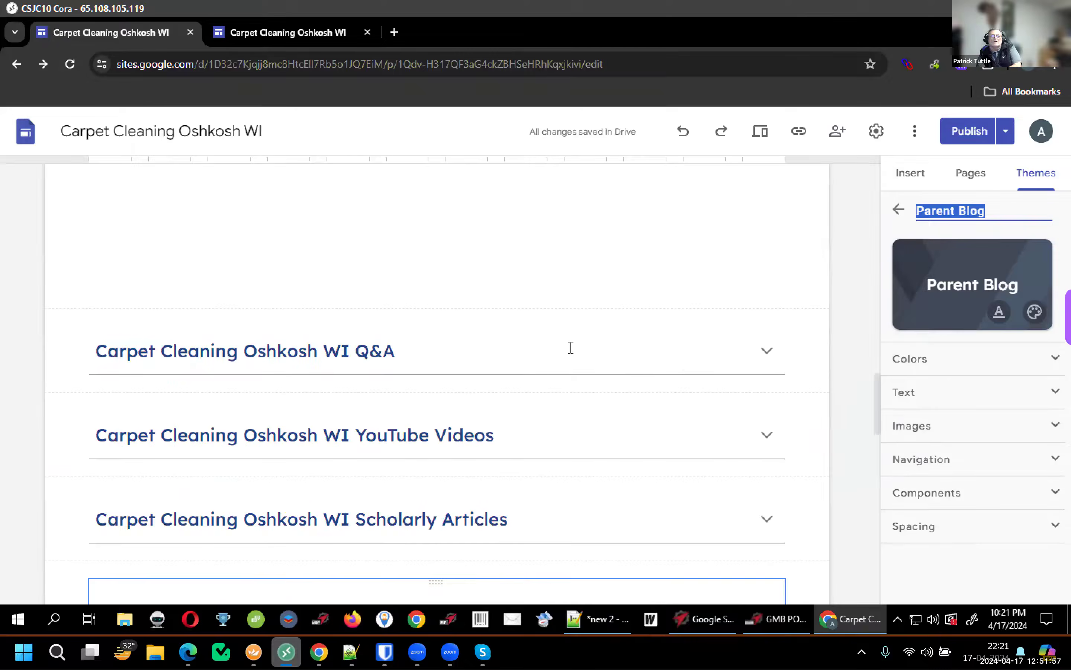
scroll(570, 347, up, 5)
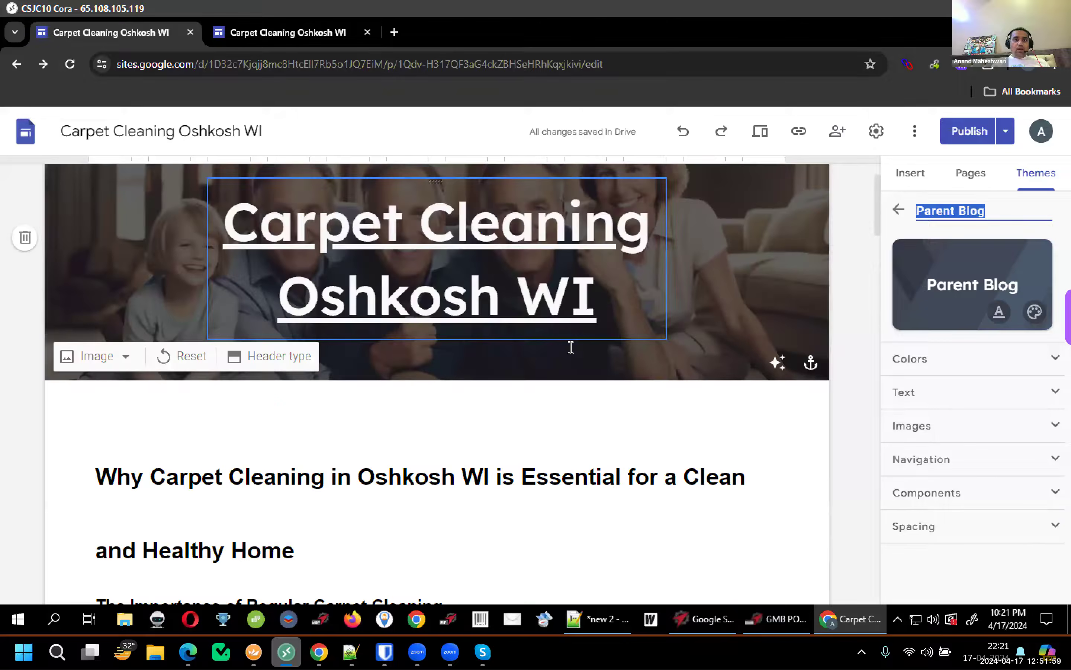
scroll(572, 332, down, 3)
click(573, 316)
scroll(574, 316, down, 3)
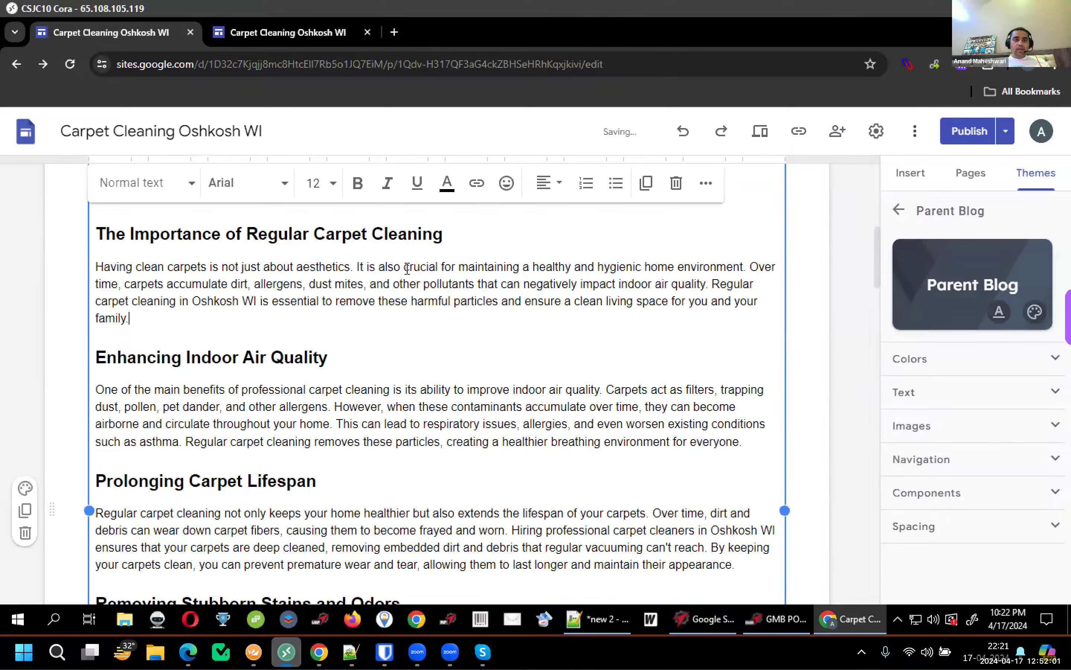
click(245, 191)
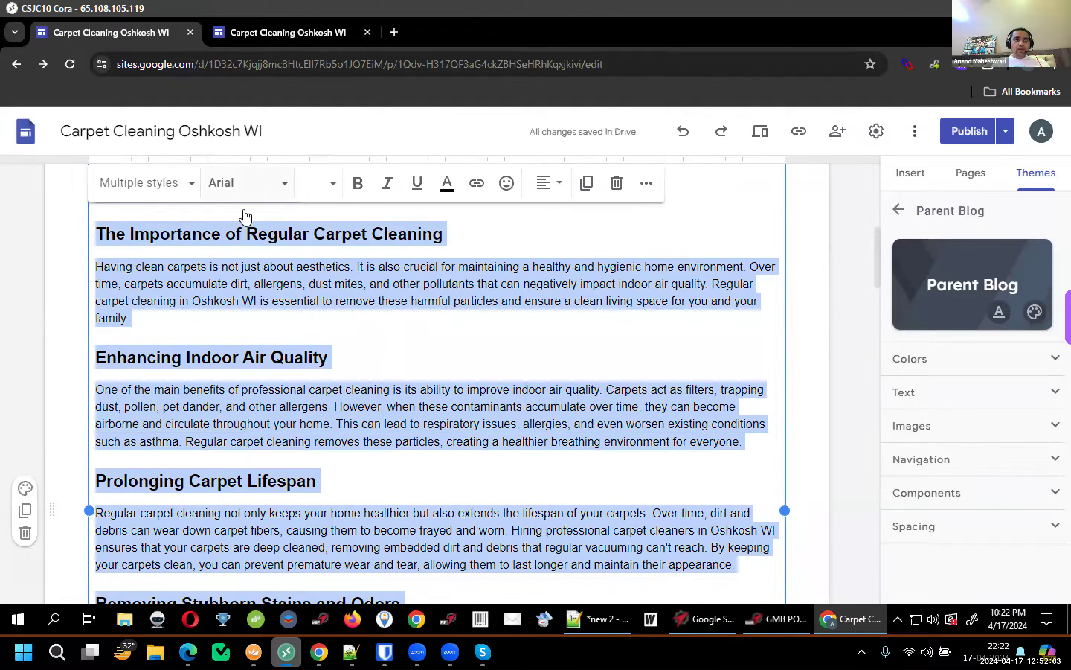
mouse_move(244, 281)
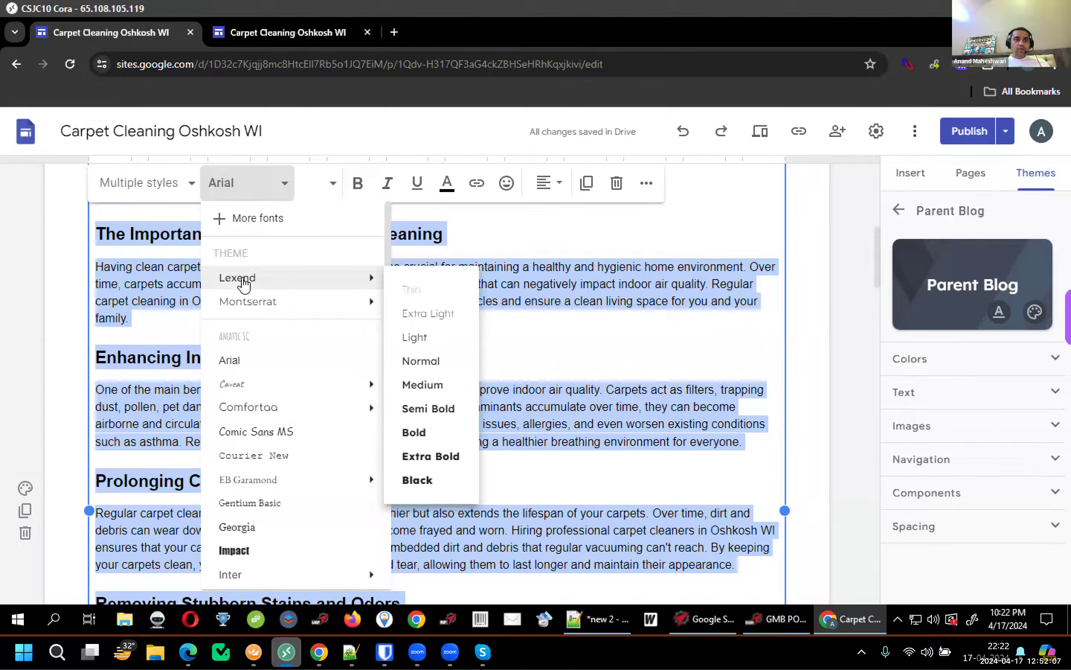
click(253, 279)
Select all of the second article's text and set it to Lexend
scroll(677, 304, down, 10)
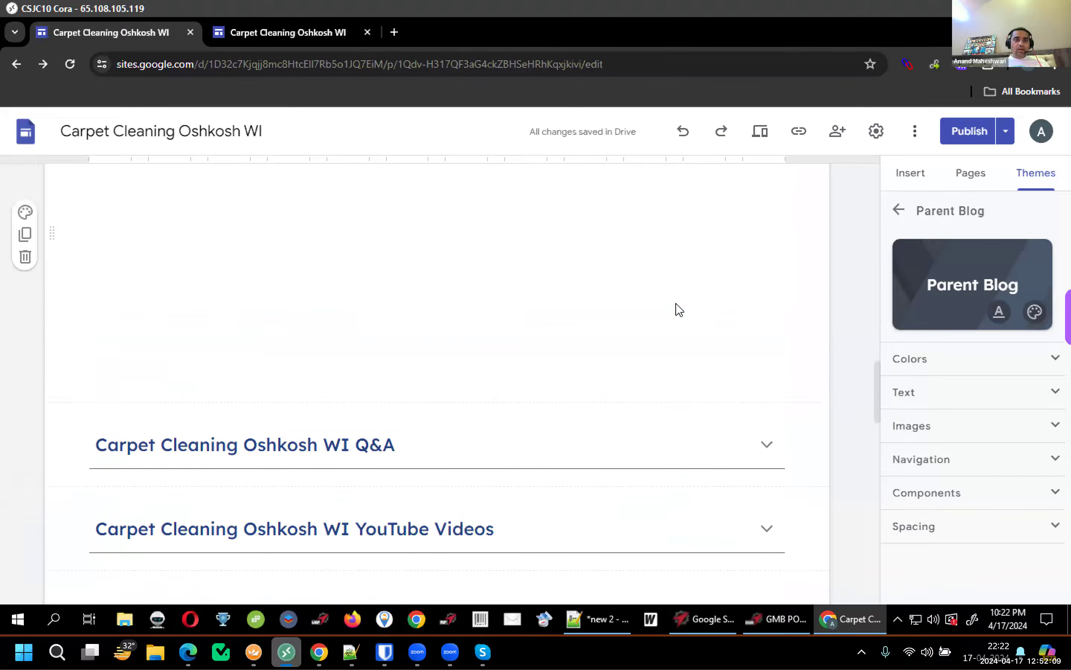
scroll(523, 321, down, 5)
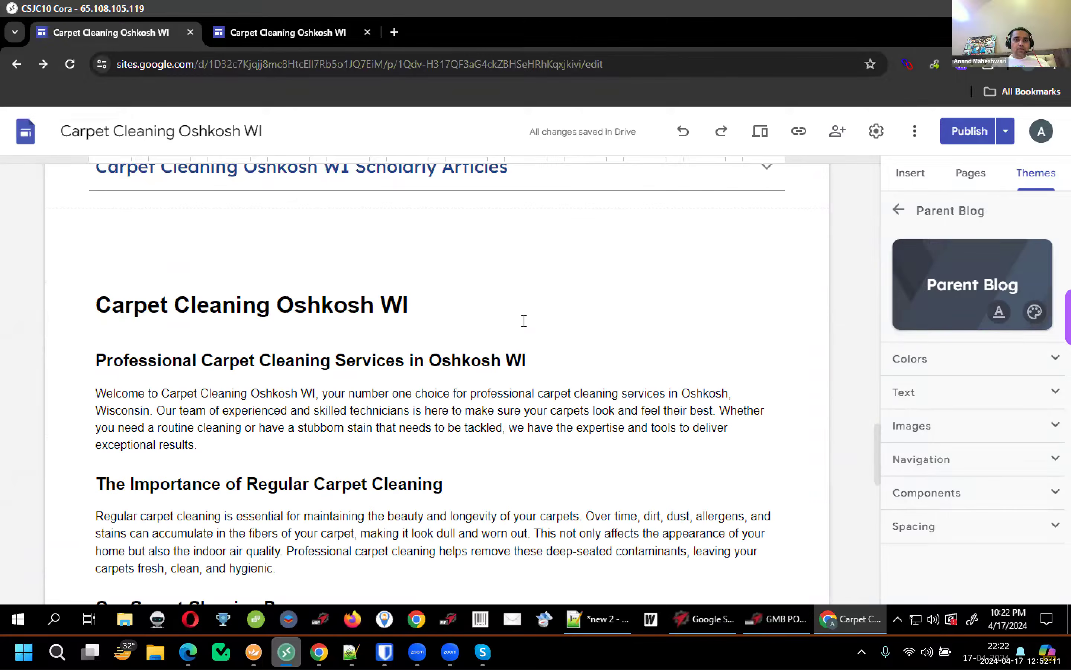
click(524, 321)
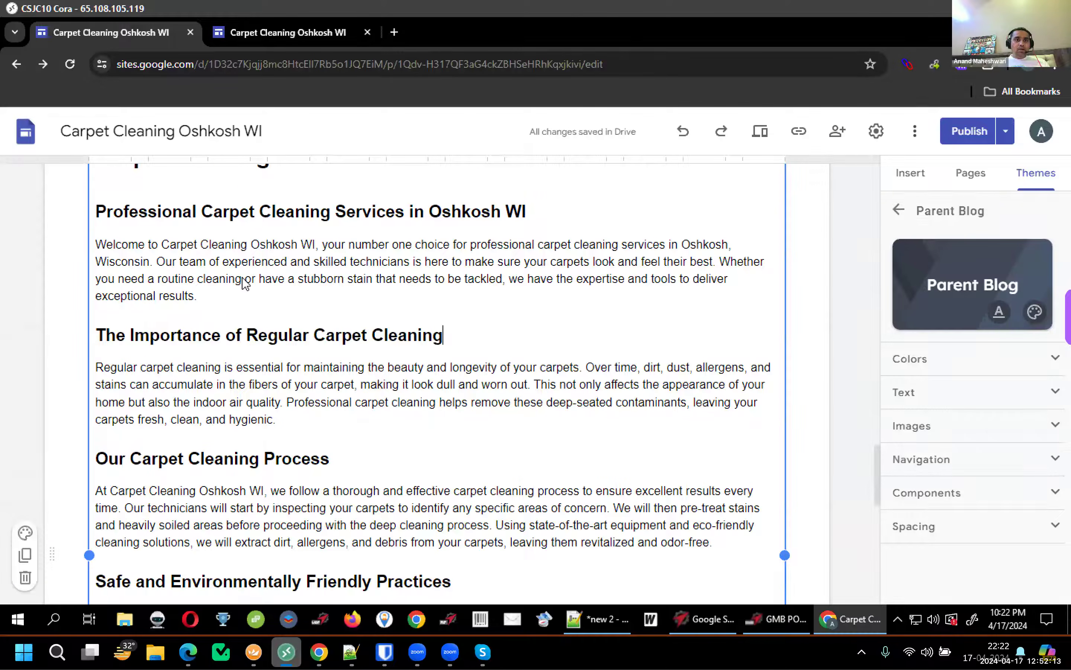
key(ctrl+a)
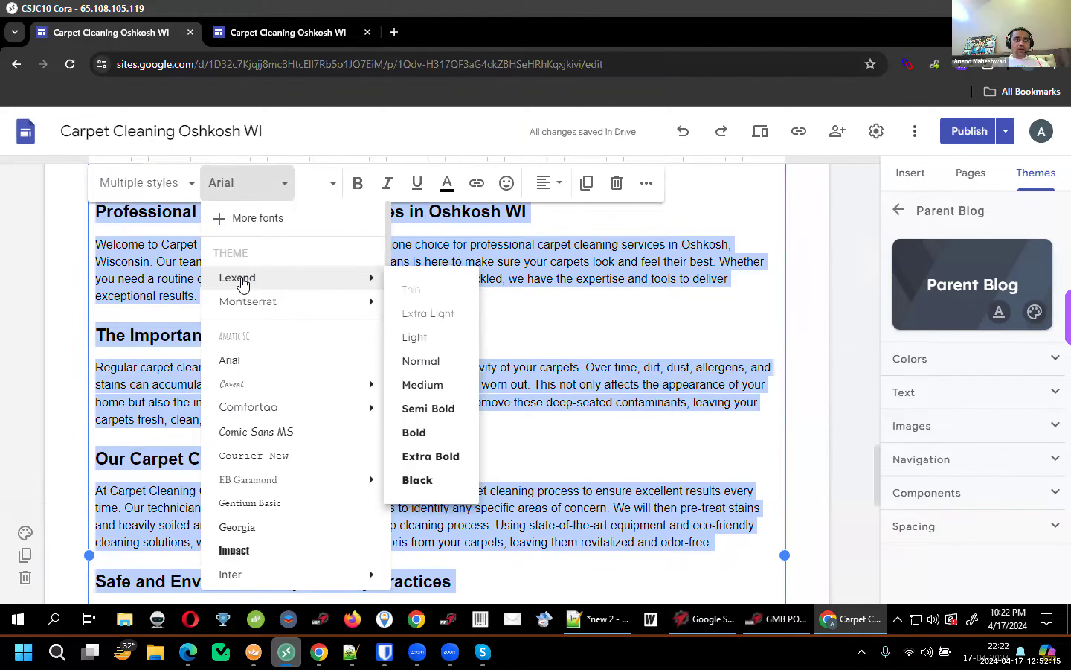
click(242, 284)
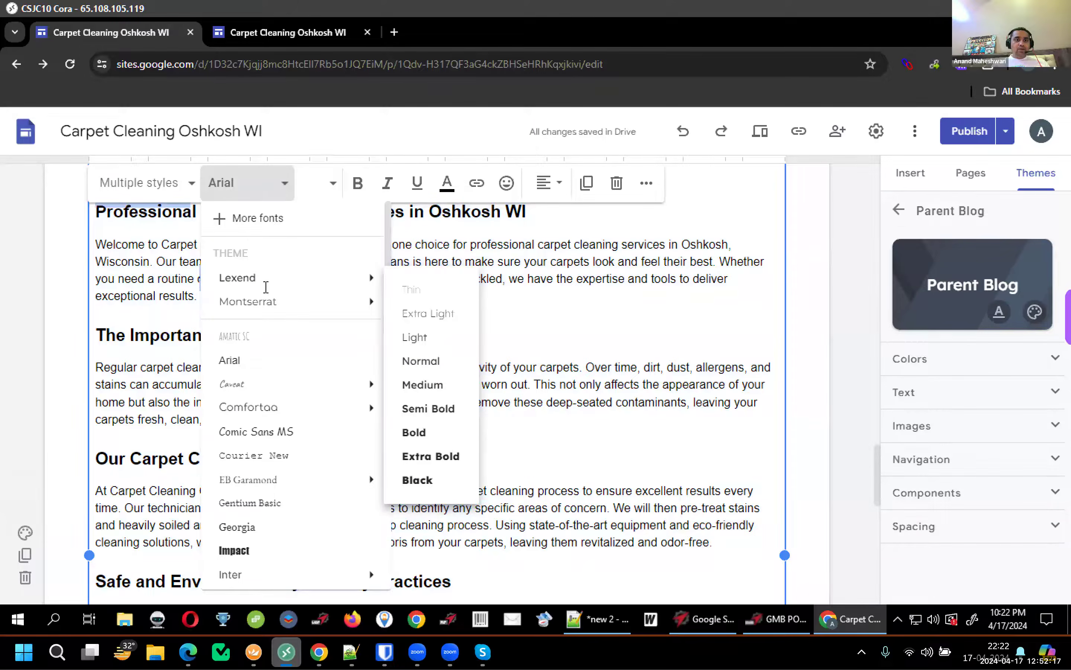
scroll(266, 287, up, 4)
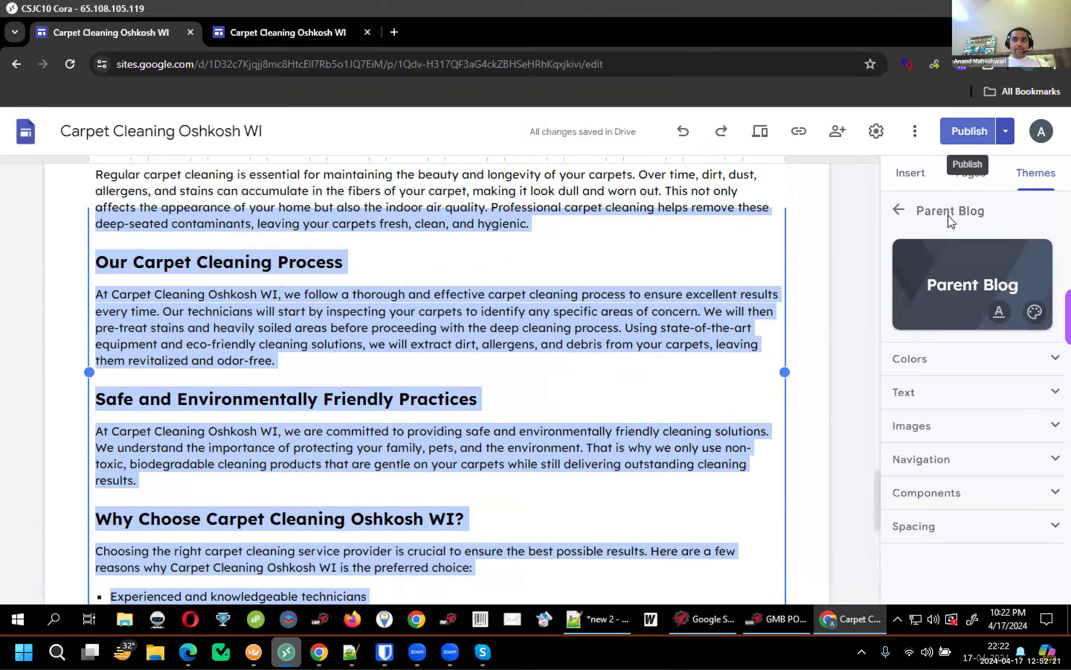
Review and publish the site with the Parent Blog theme, then close the Skype window
click(962, 140)
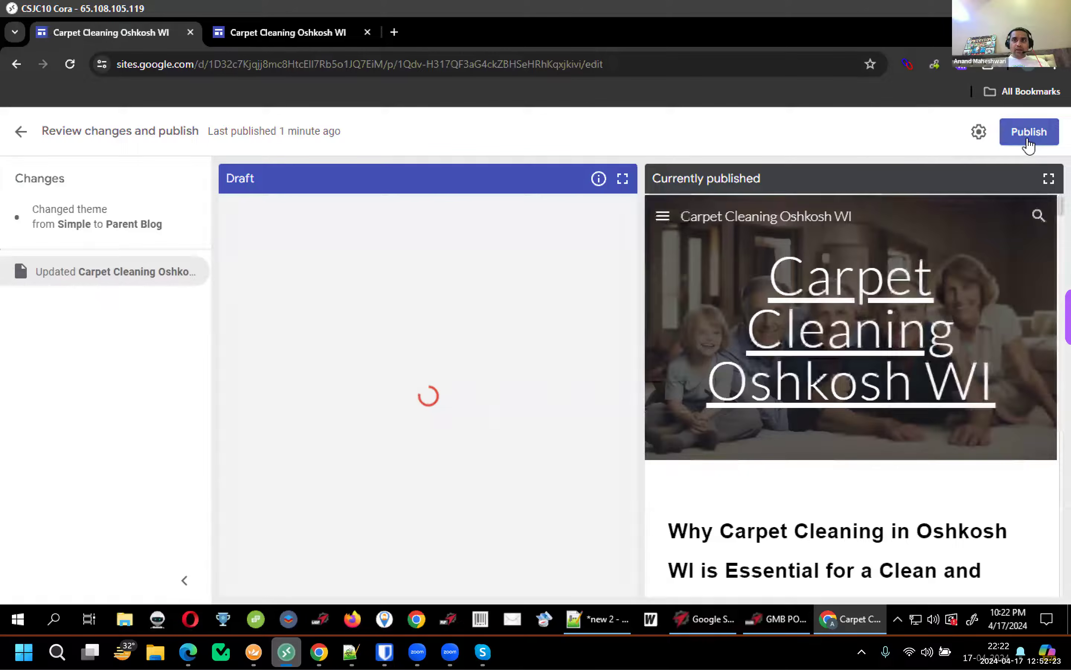
click(1027, 145)
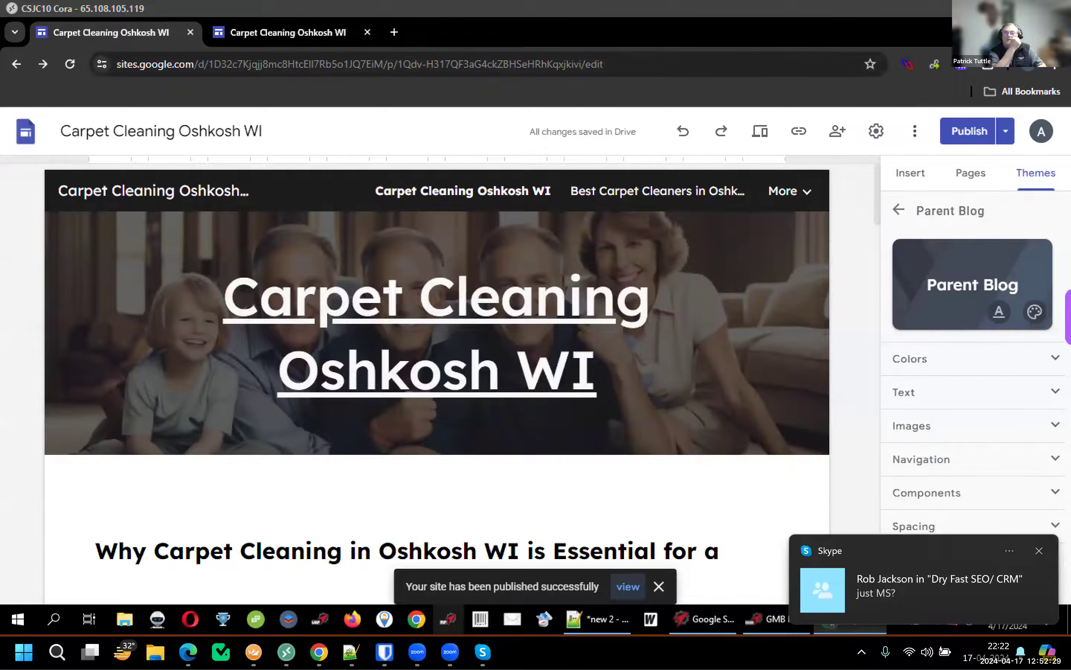
right_click(489, 616)
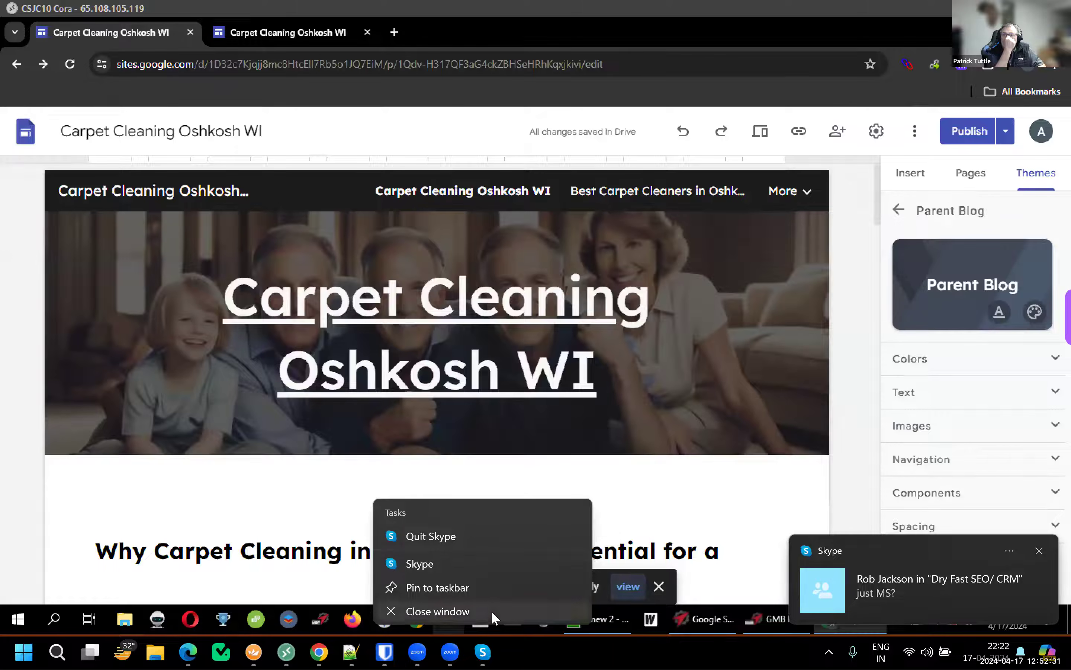
click(492, 610)
Copy the published site's URL into a new tab and load the live page
click(268, 32)
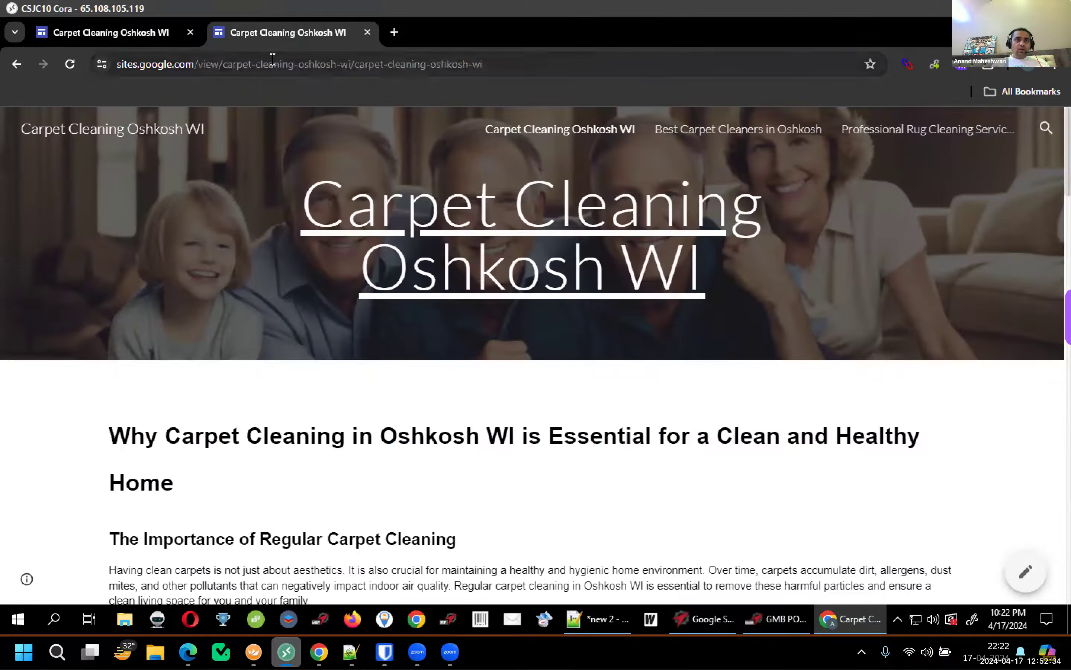
click(272, 59)
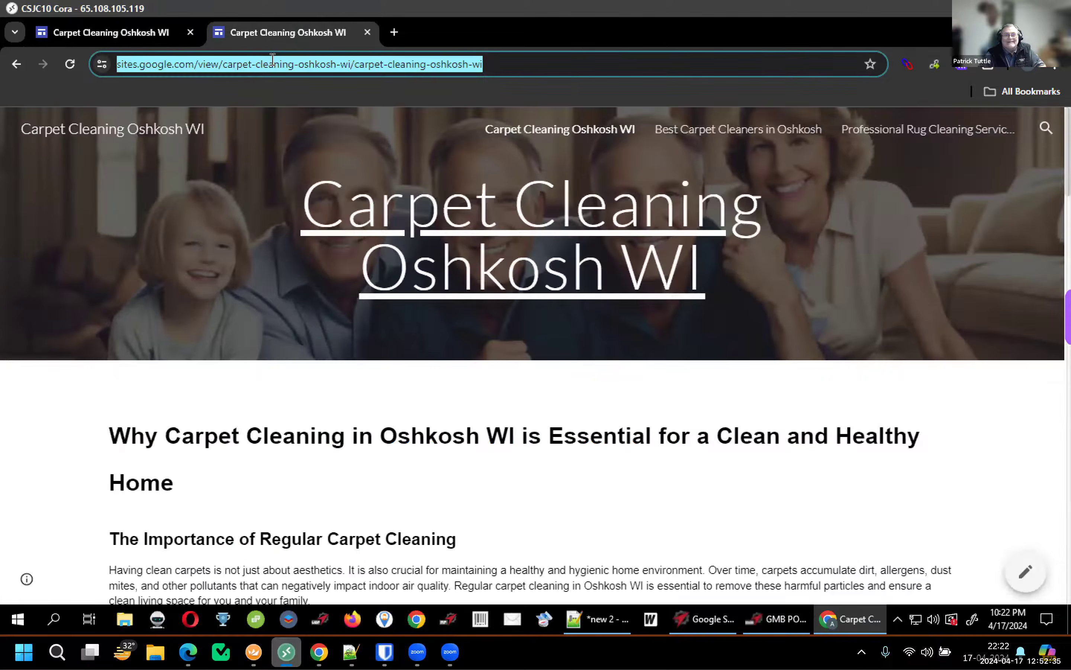
key(ctrl+c)
key(ctrl+t)
key(ctrl+v)
key(Return)
click(108, 35)
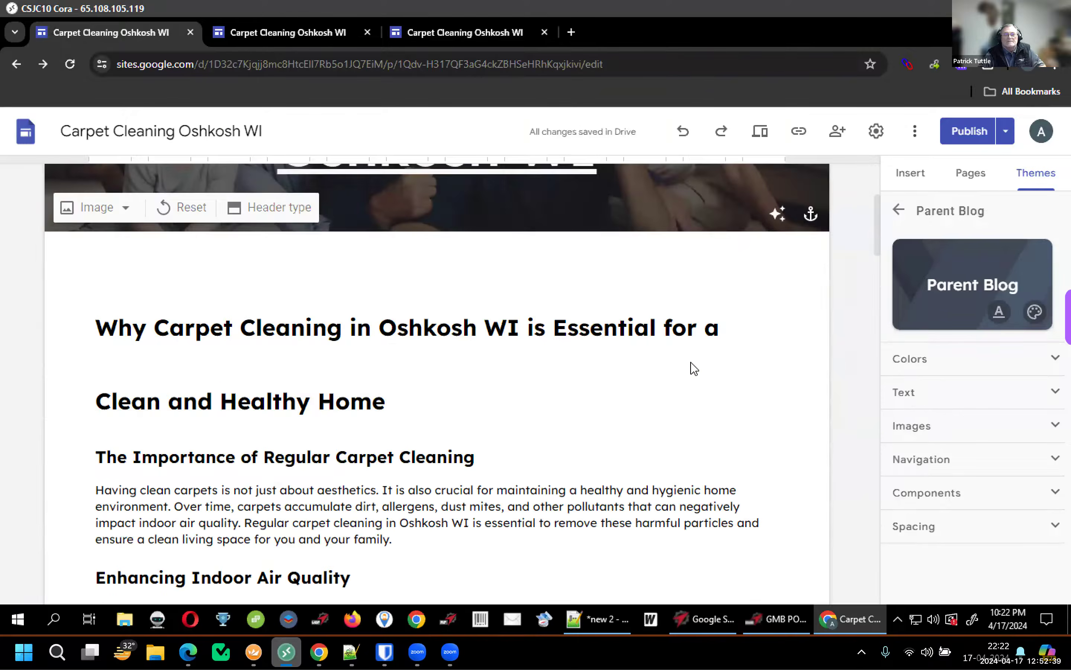
Expand the Q&A section and set all its text to Lexend
scroll(694, 368, down, 15)
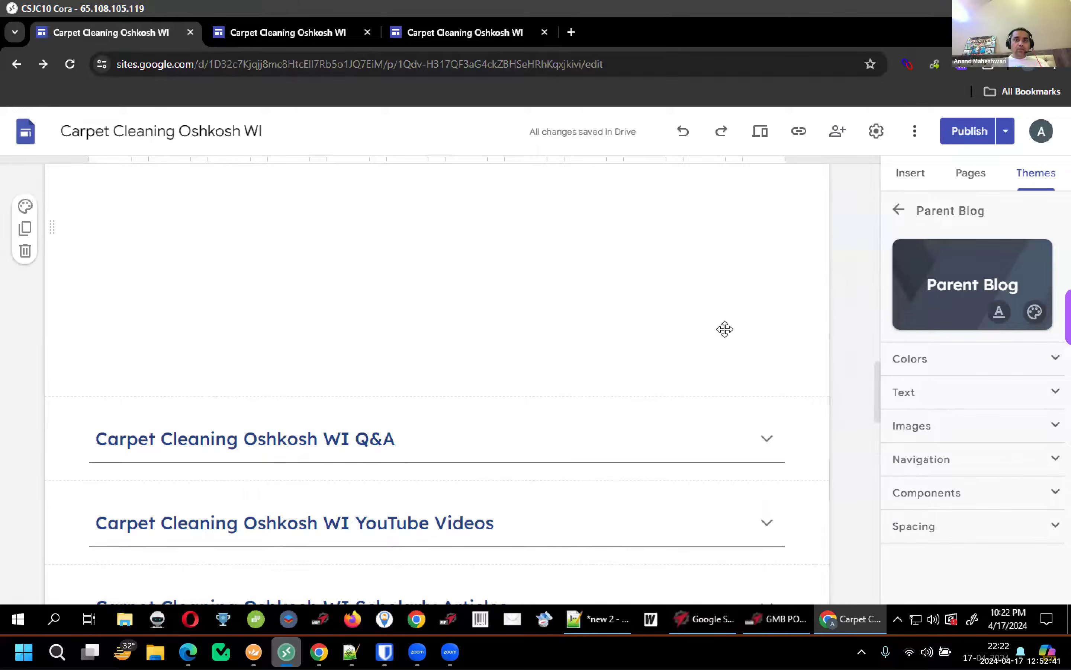
scroll(722, 328, down, 5)
click(768, 214)
scroll(351, 392, down, 1)
click(352, 392)
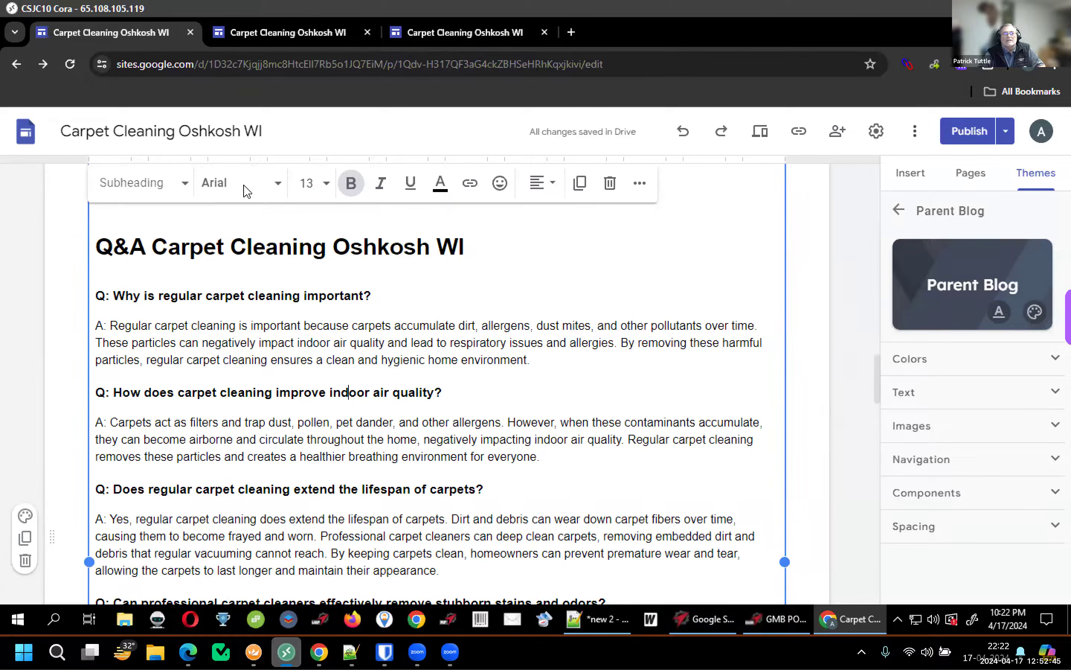
key(ctrl+a)
click(244, 182)
mouse_move(241, 286)
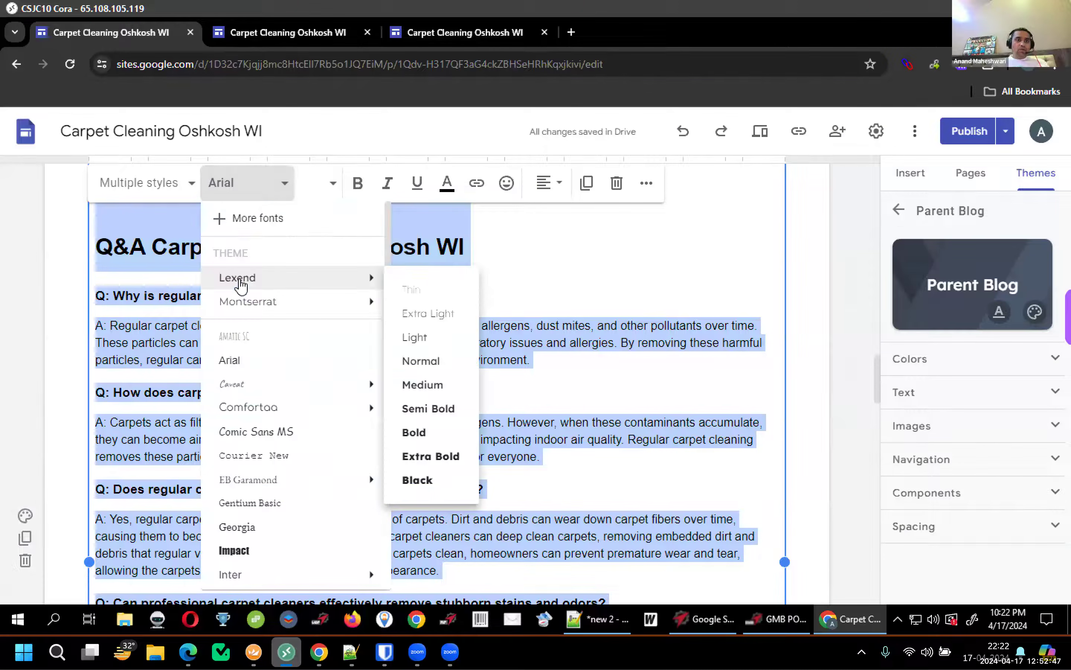
click(239, 279)
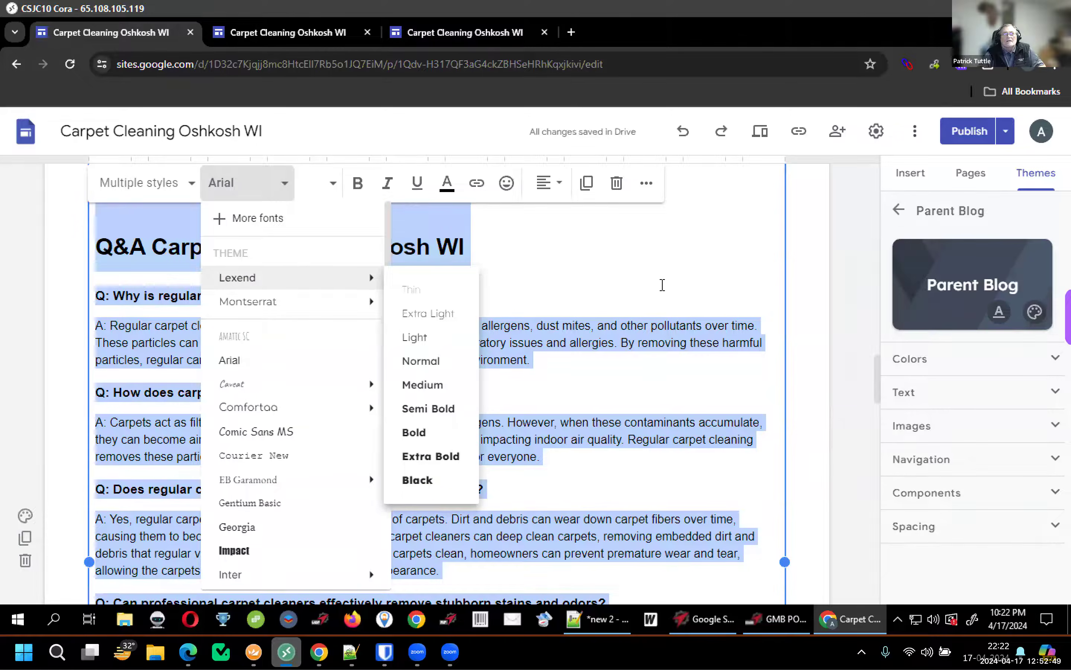
Expand the YouTube Videos section and set all its links to Lexend
scroll(693, 330, down, 10)
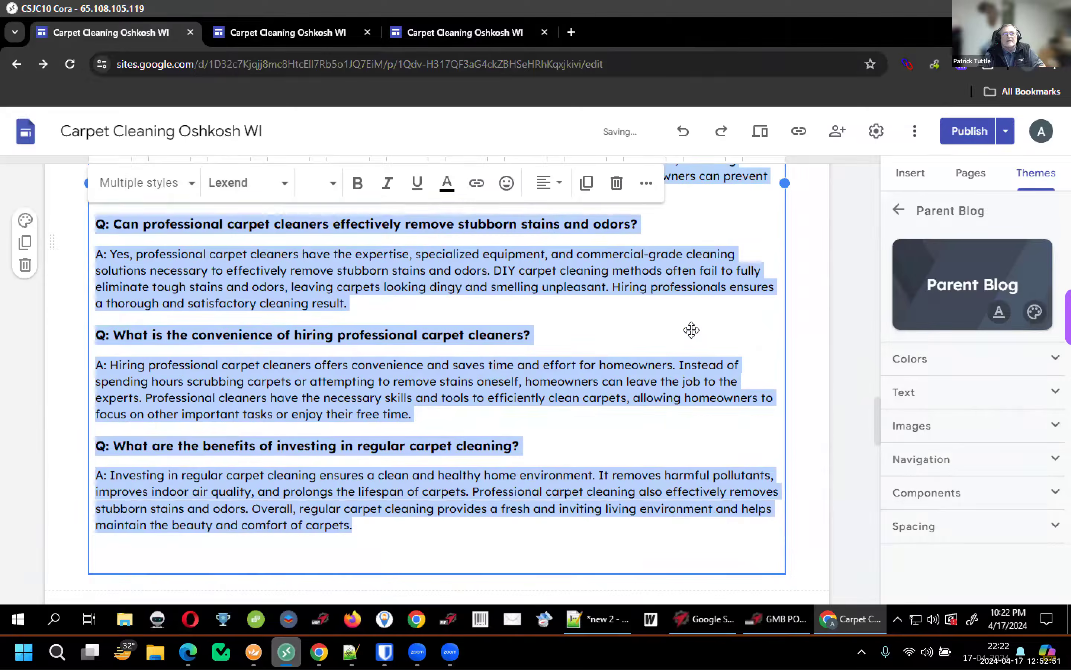
scroll(766, 338, up, 2)
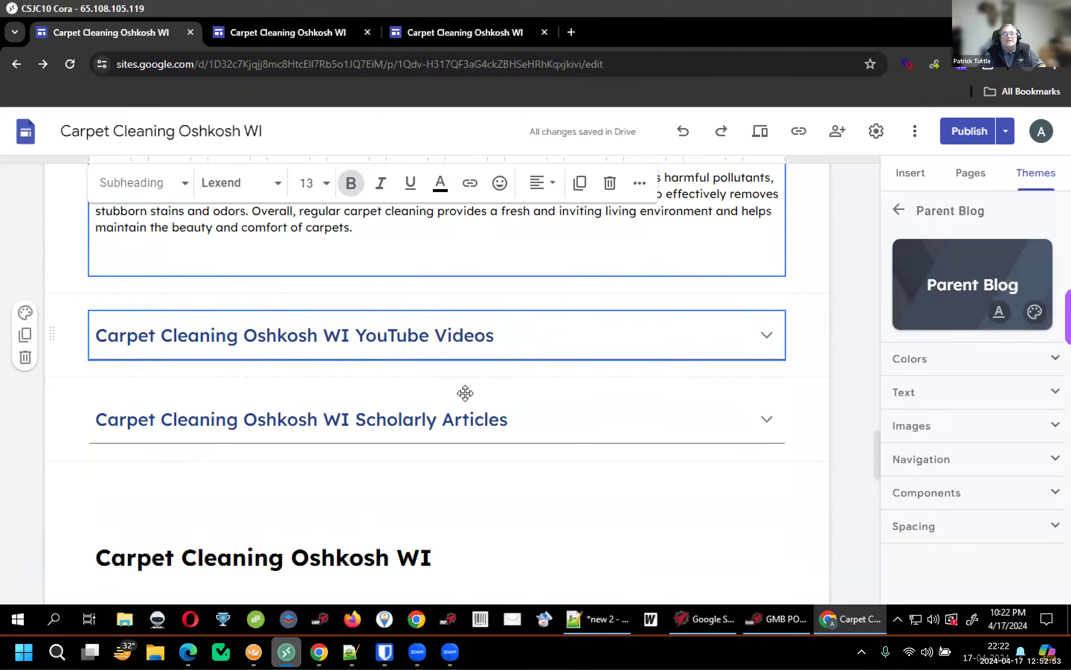
click(424, 384)
click(294, 380)
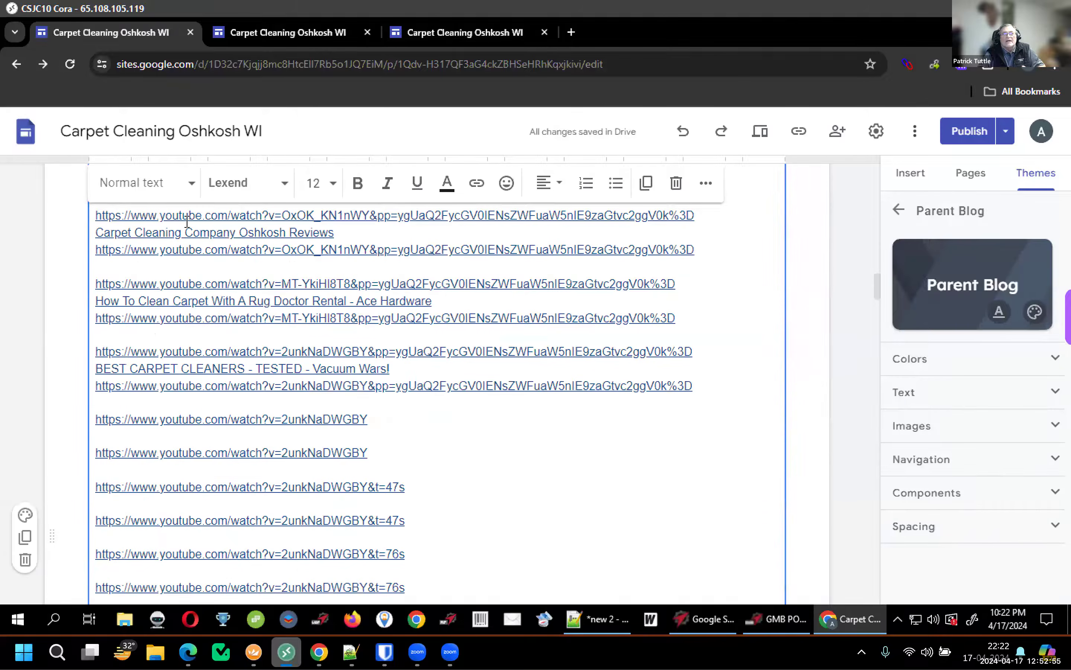
key(ctrl+a)
click(223, 186)
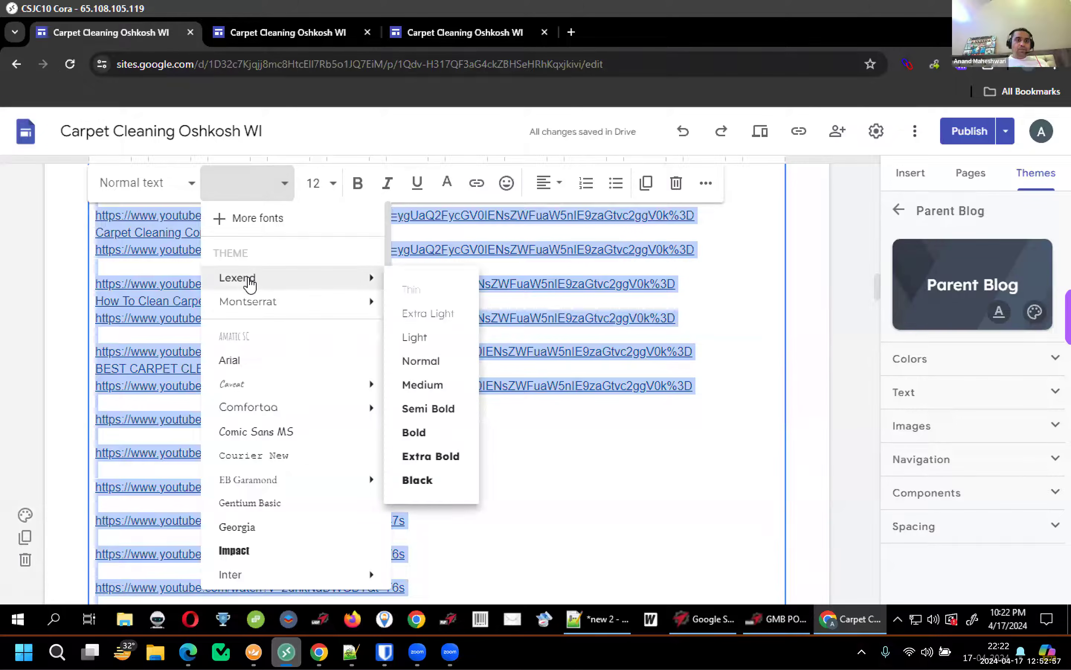
click(249, 284)
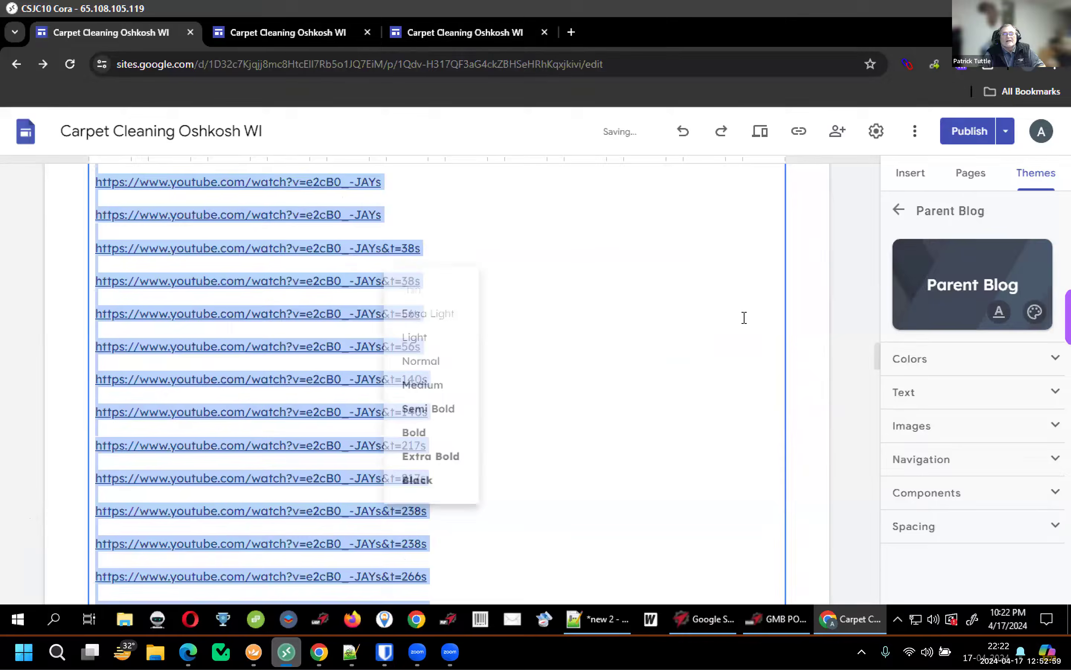
Expand the Scholarly Articles section and set all its links to Lexend
scroll(464, 280, down, 7)
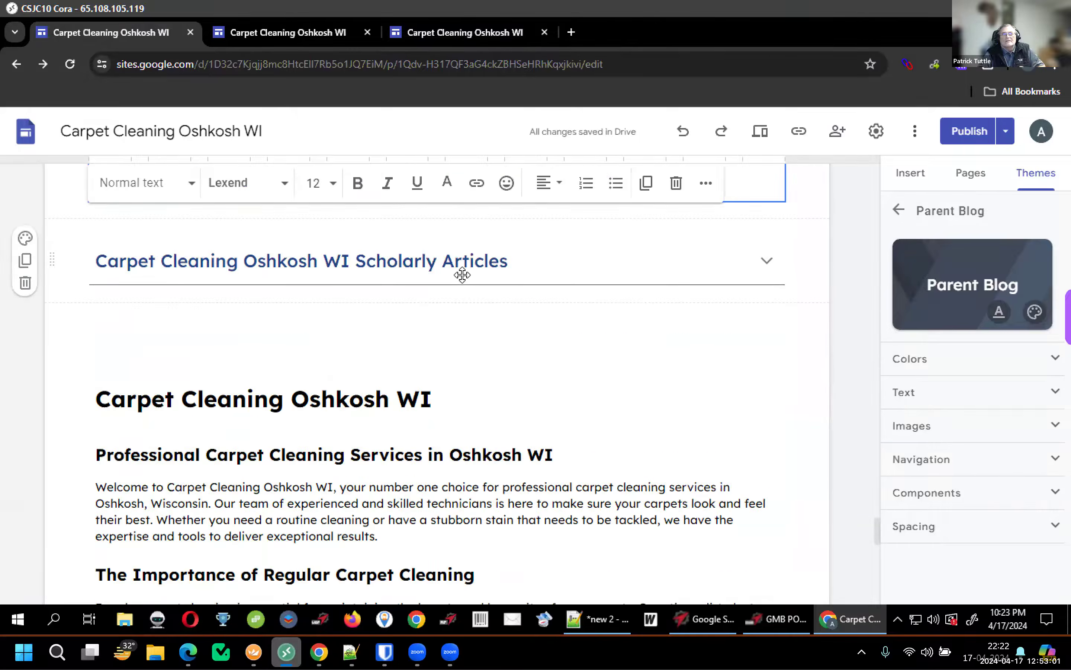
click(462, 272)
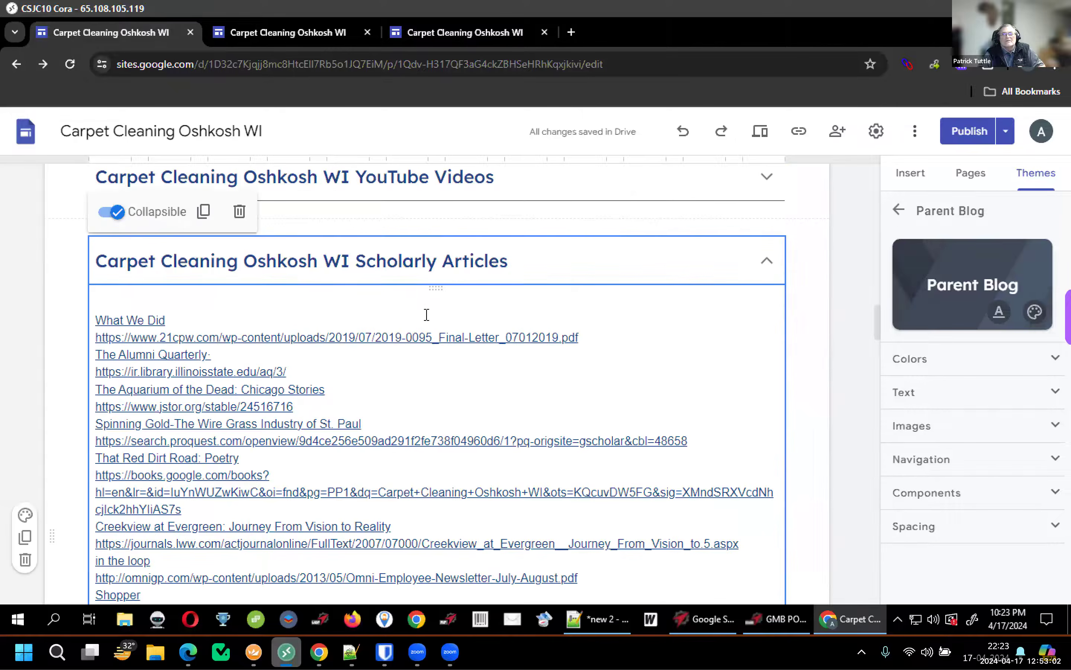
key(ctrl+a)
click(242, 186)
mouse_move(254, 284)
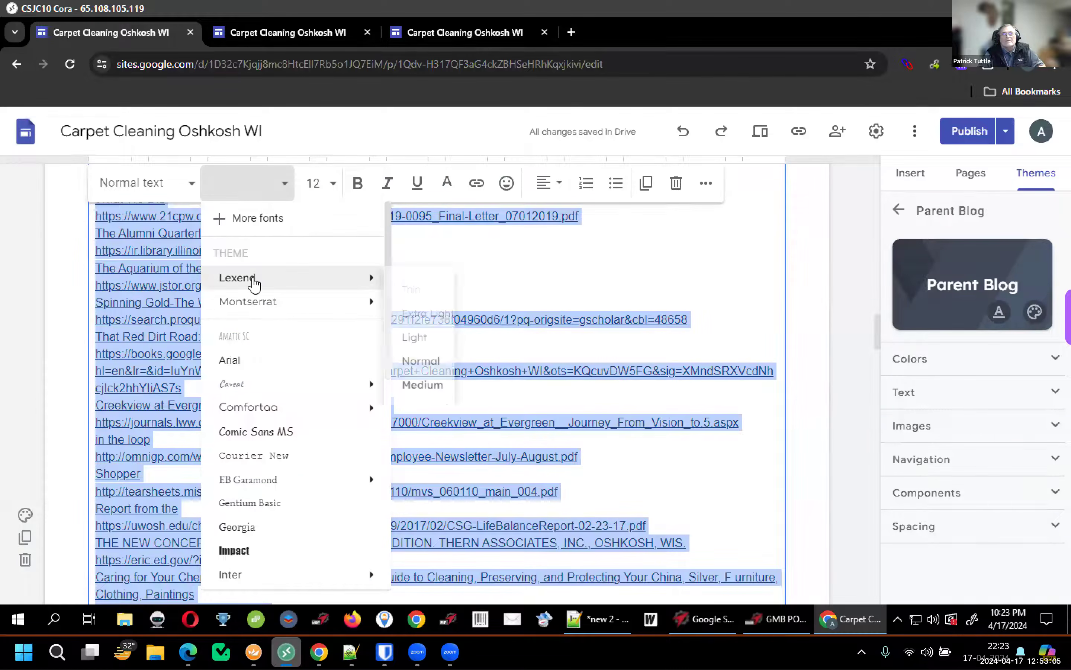
click(858, 241)
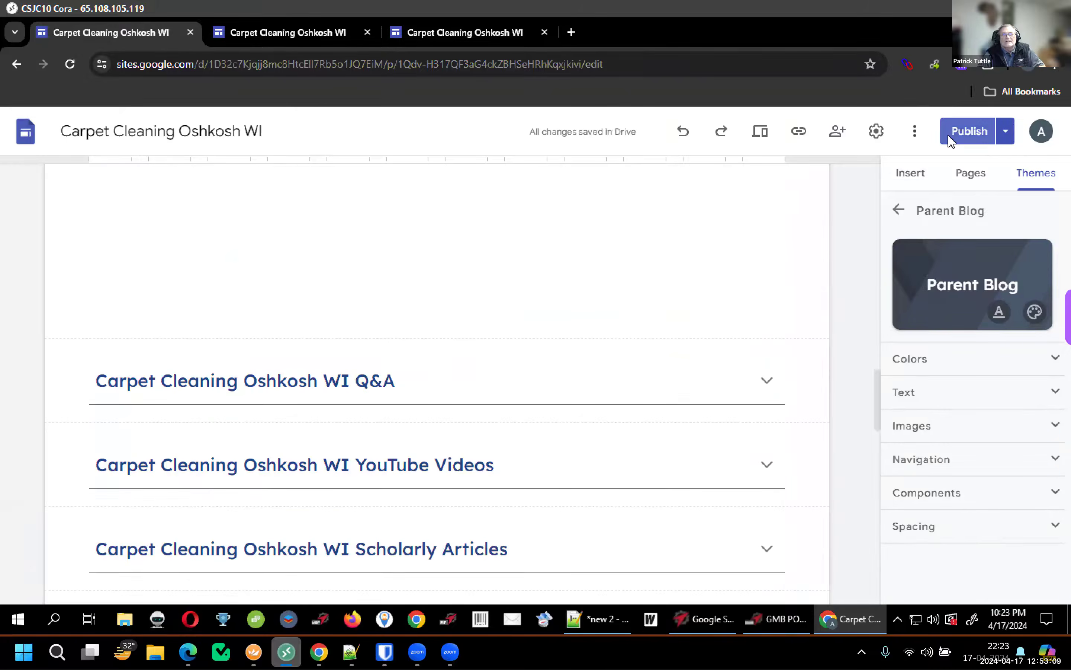
Review the Lexend text changes and republish the site to the live page
click(950, 138)
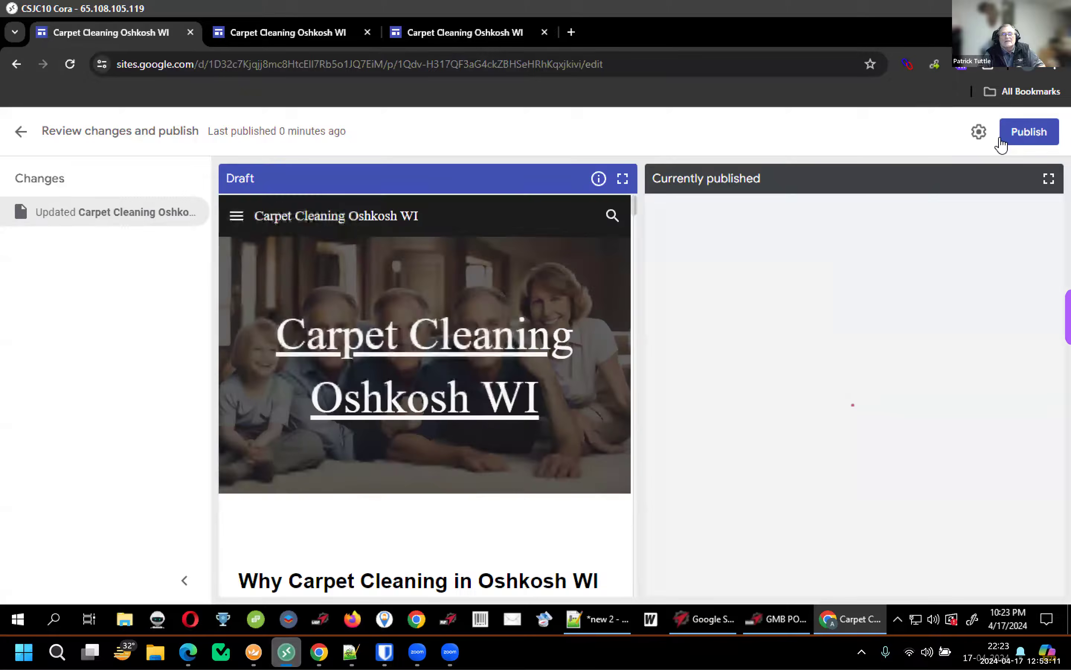
click(1007, 137)
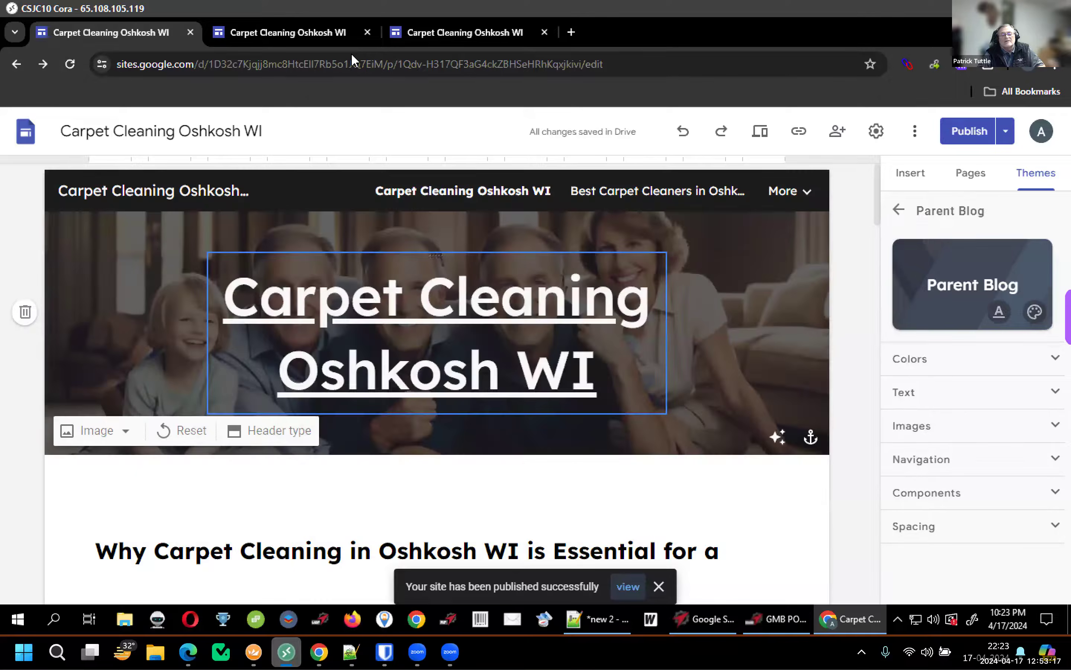
scroll(351, 53, down, 5)
On the live Carpet Cleaning Oshkosh WI page, expand the Q&A section and check its Lexend text
click(69, 69)
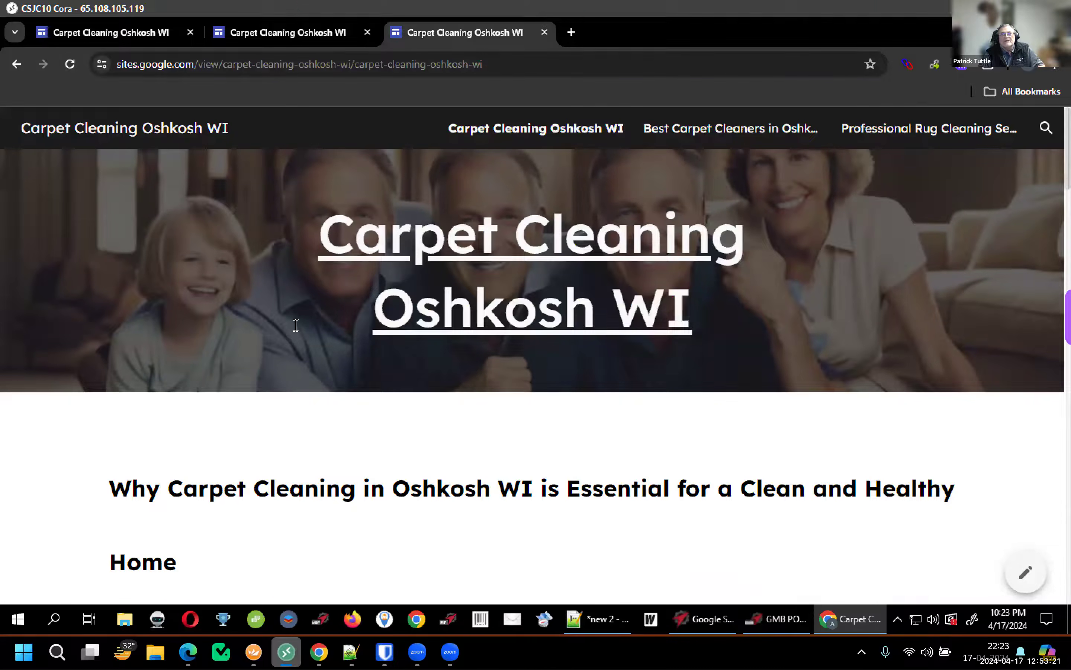
scroll(295, 326, down, 5)
scroll(295, 326, down, 5)
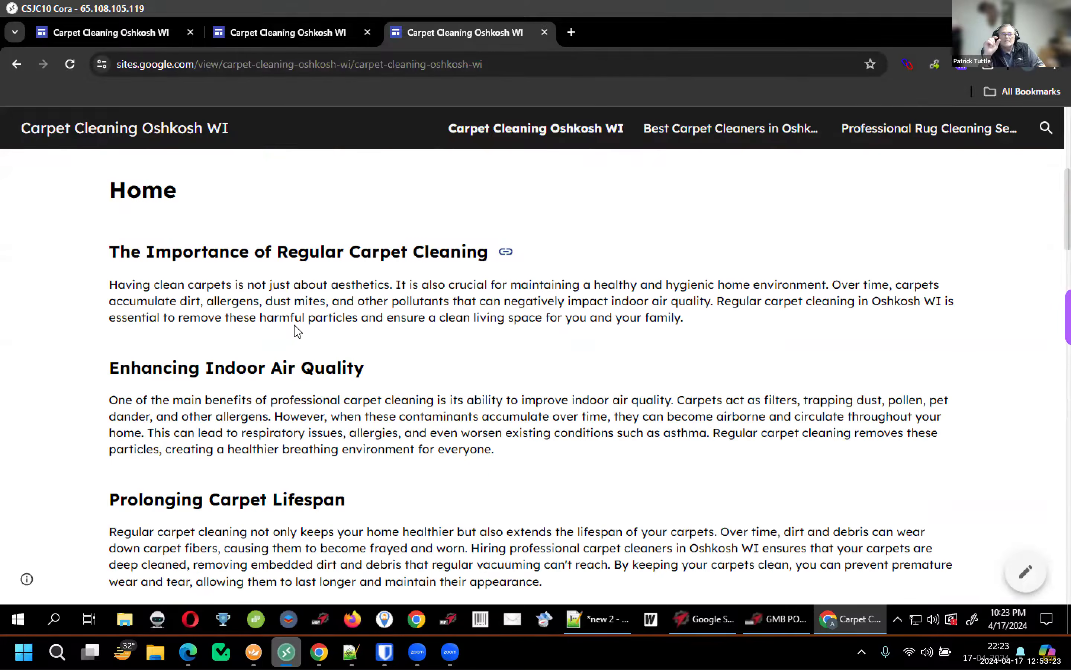
scroll(296, 330, down, 15)
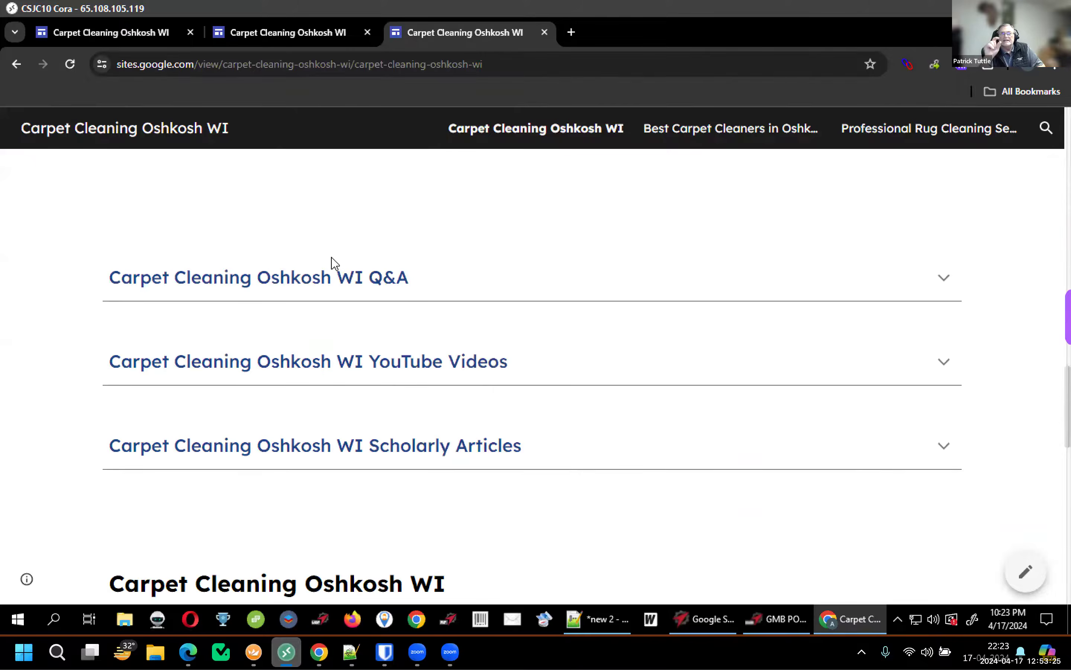
click(352, 208)
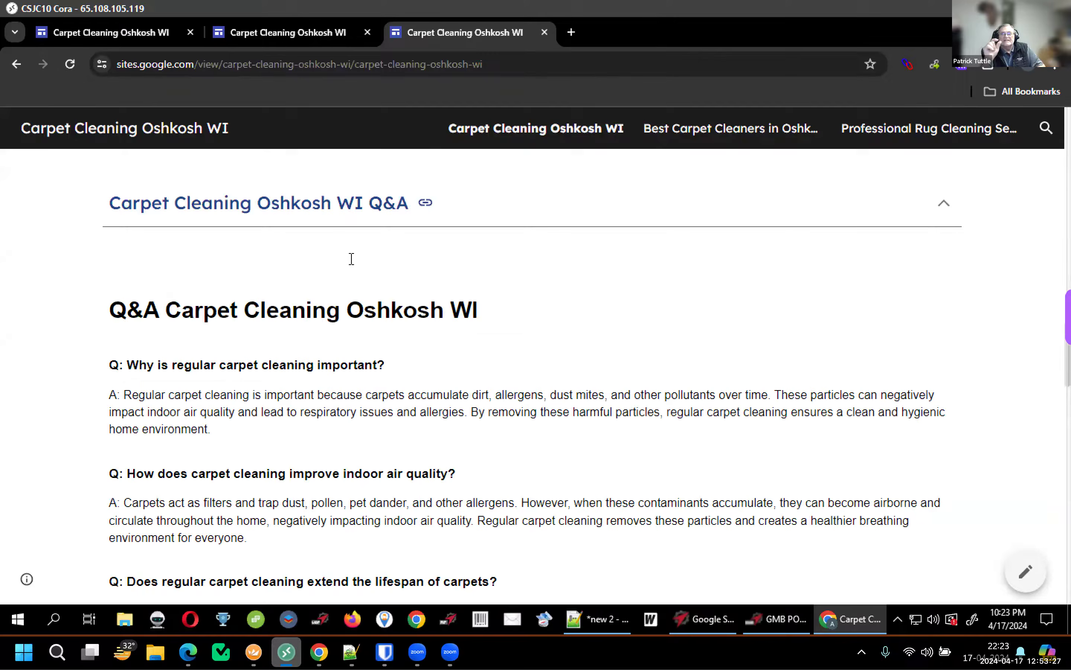
scroll(359, 265, down, 3)
scroll(341, 264, down, 1)
scroll(348, 247, up, 1)
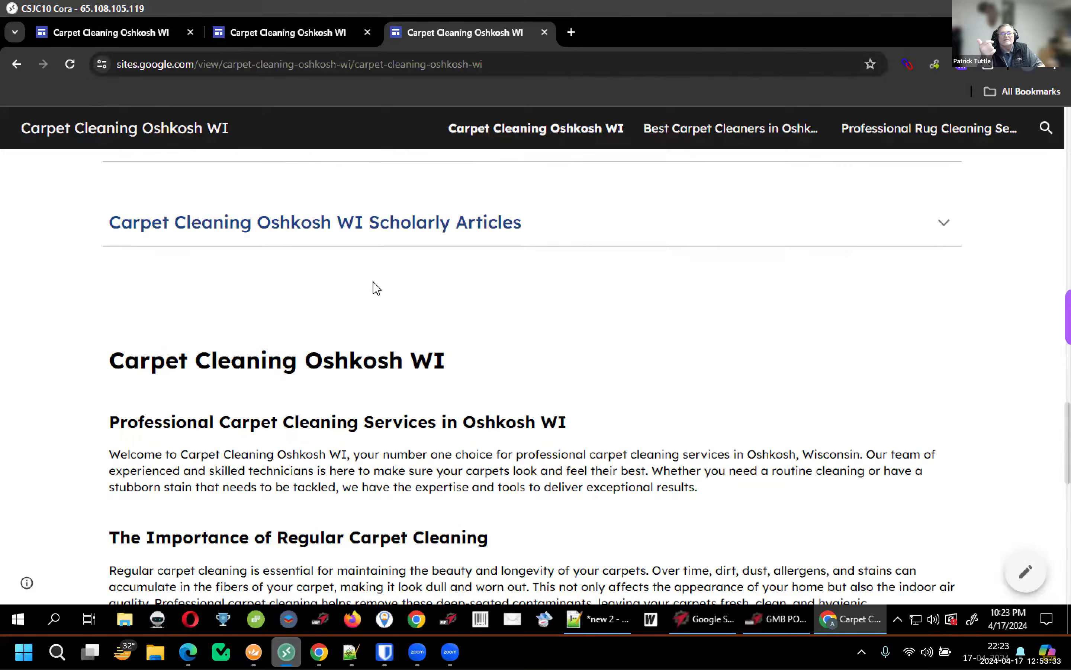
scroll(375, 288, down, 4)
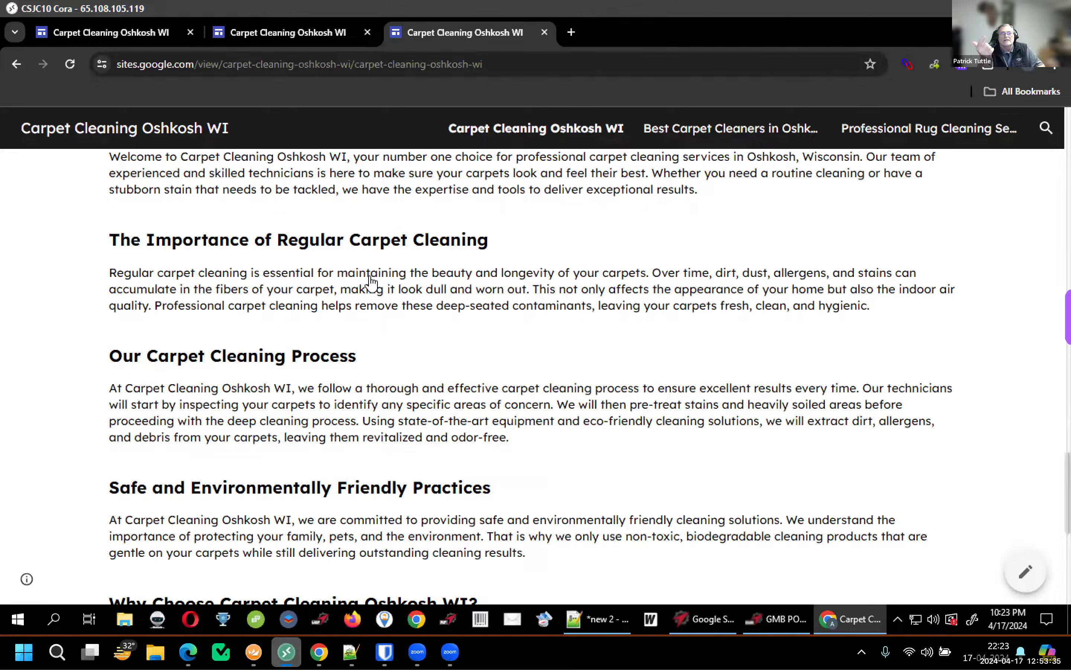
scroll(370, 286, up, 3)
scroll(371, 283, up, 5)
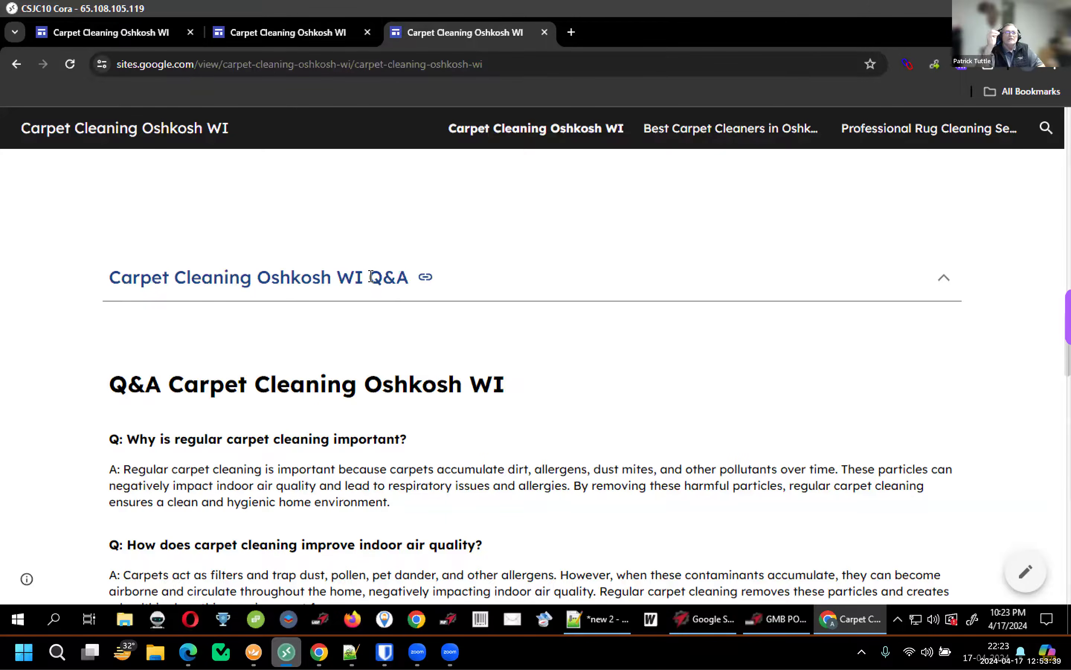
scroll(371, 277, down, 4)
scroll(371, 282, up, 3)
scroll(370, 278, up, 12)
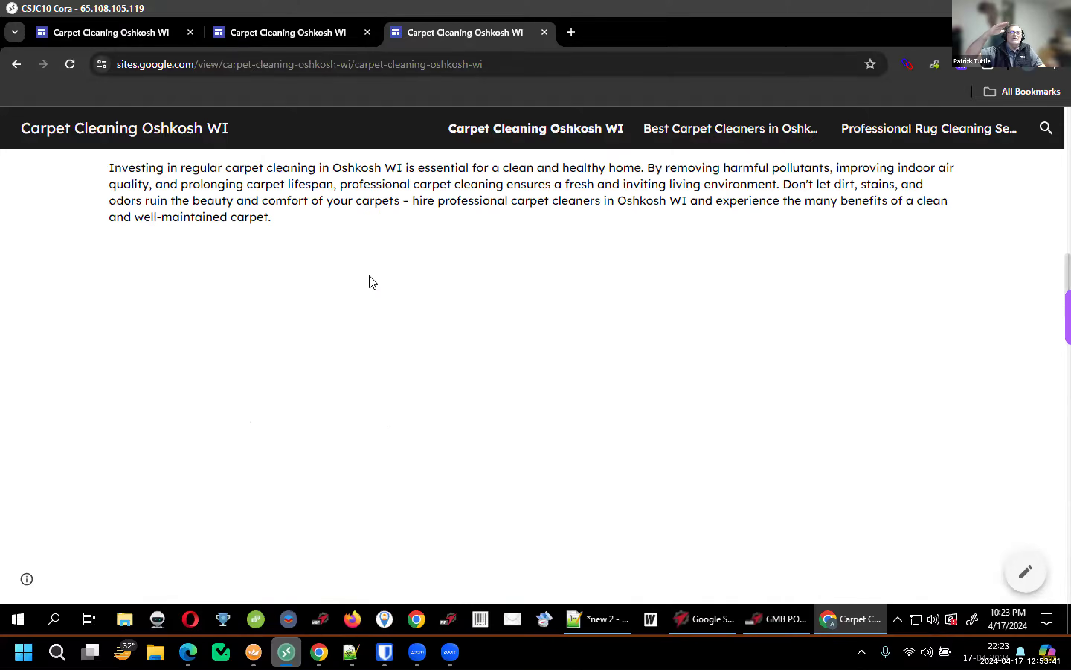
scroll(290, 46, up, 12)
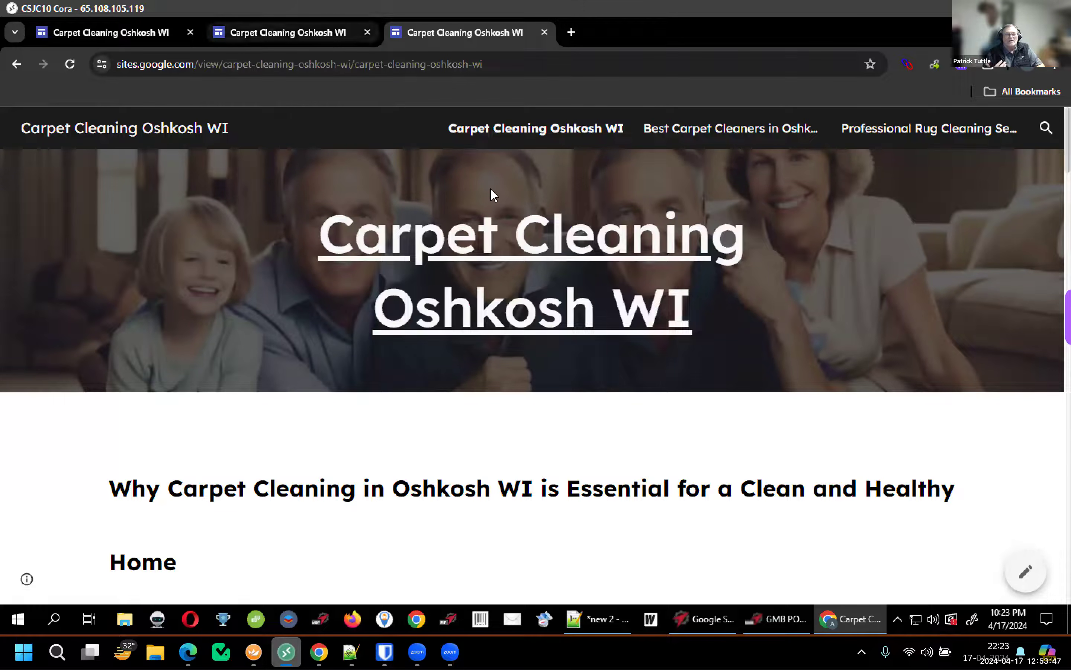
Compare the new live page with the older published version and the editor
click(324, 38)
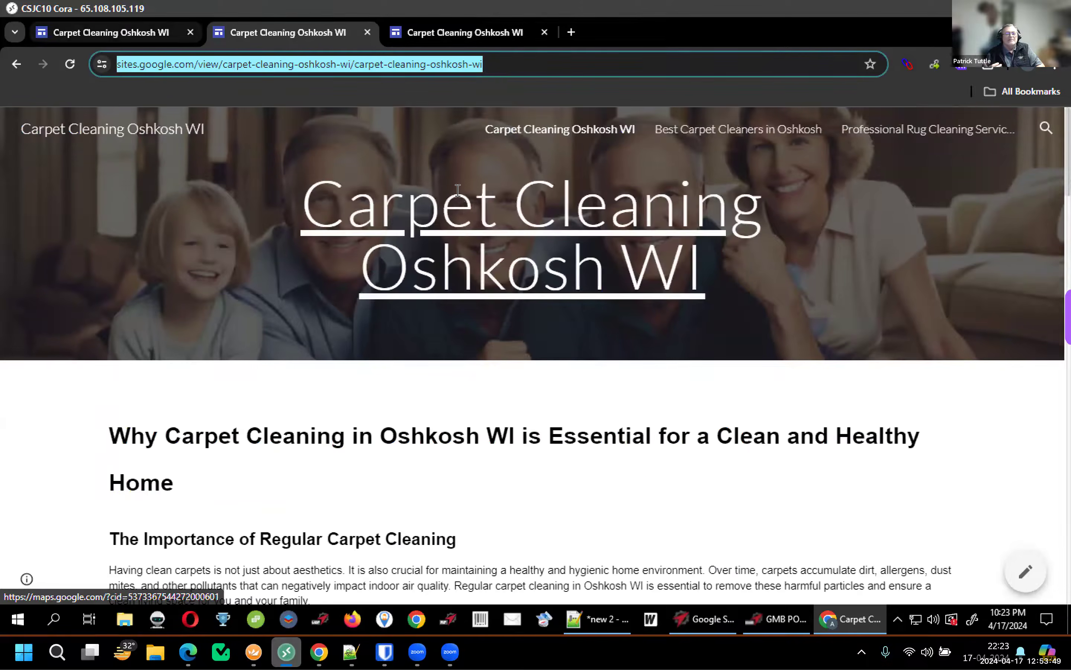
click(116, 33)
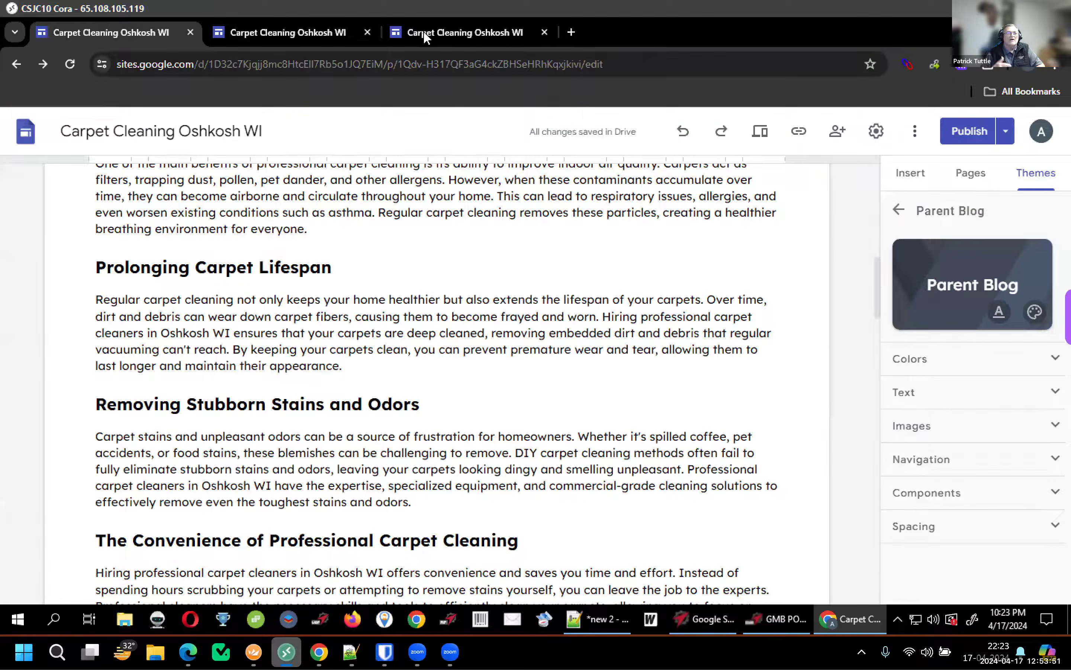
click(424, 32)
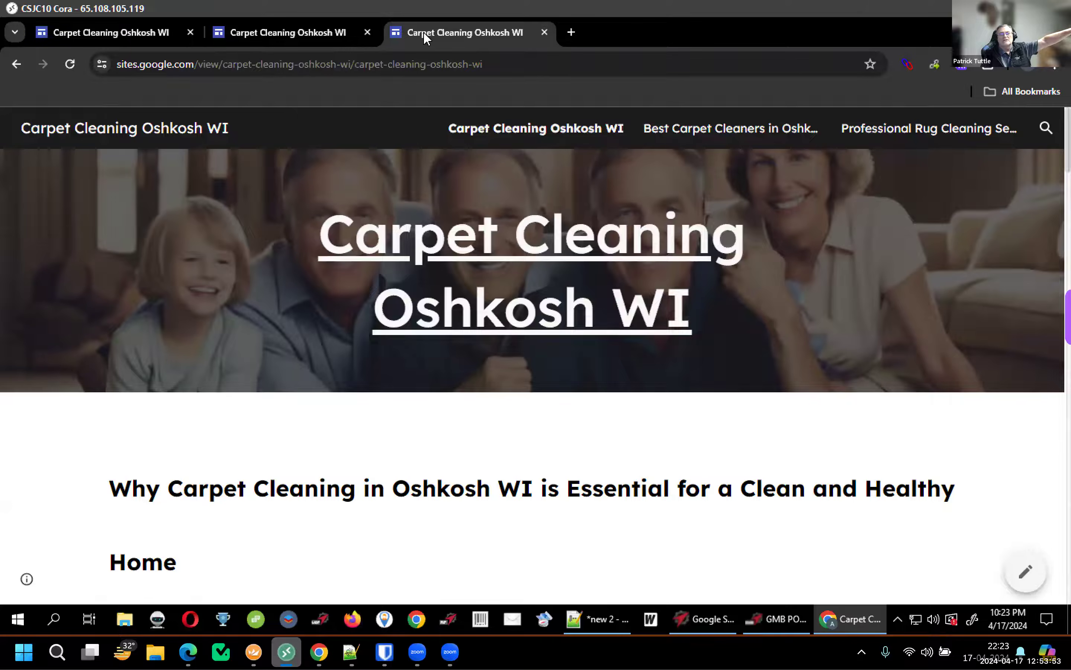
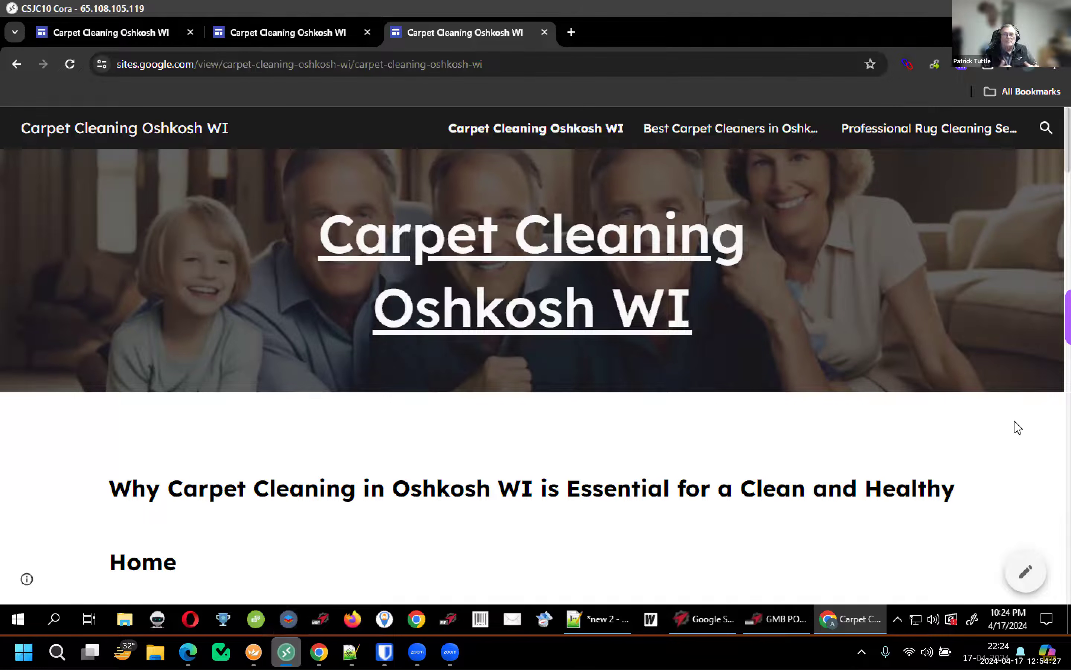
Scroll the published page and compare it with the other published copy
scroll(1017, 427, down, 3)
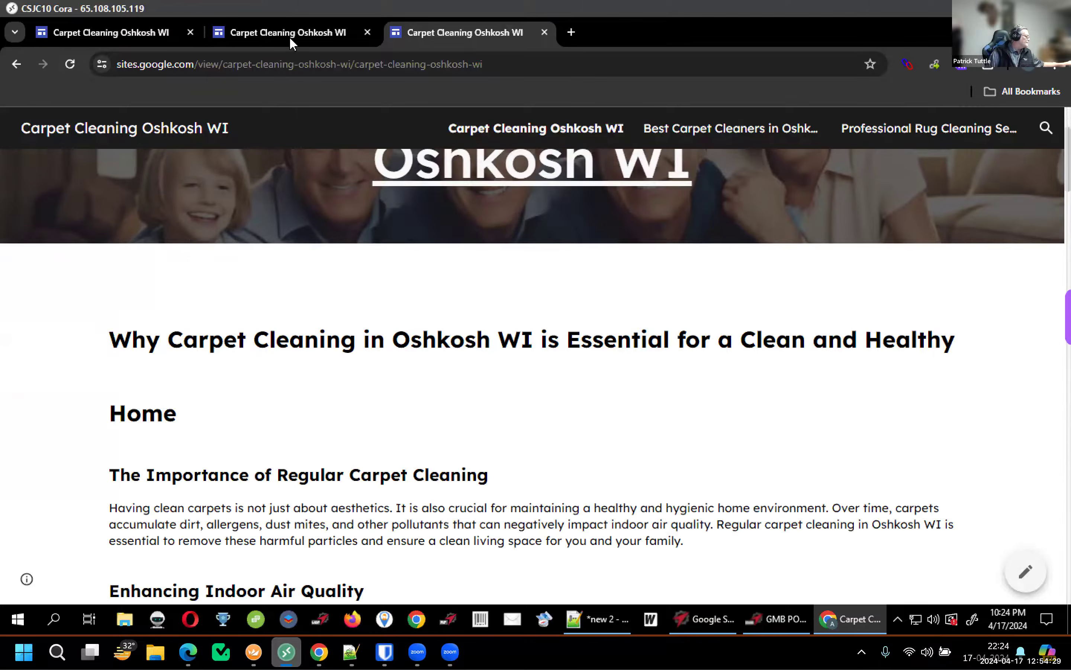
scroll(406, 224, up, 2)
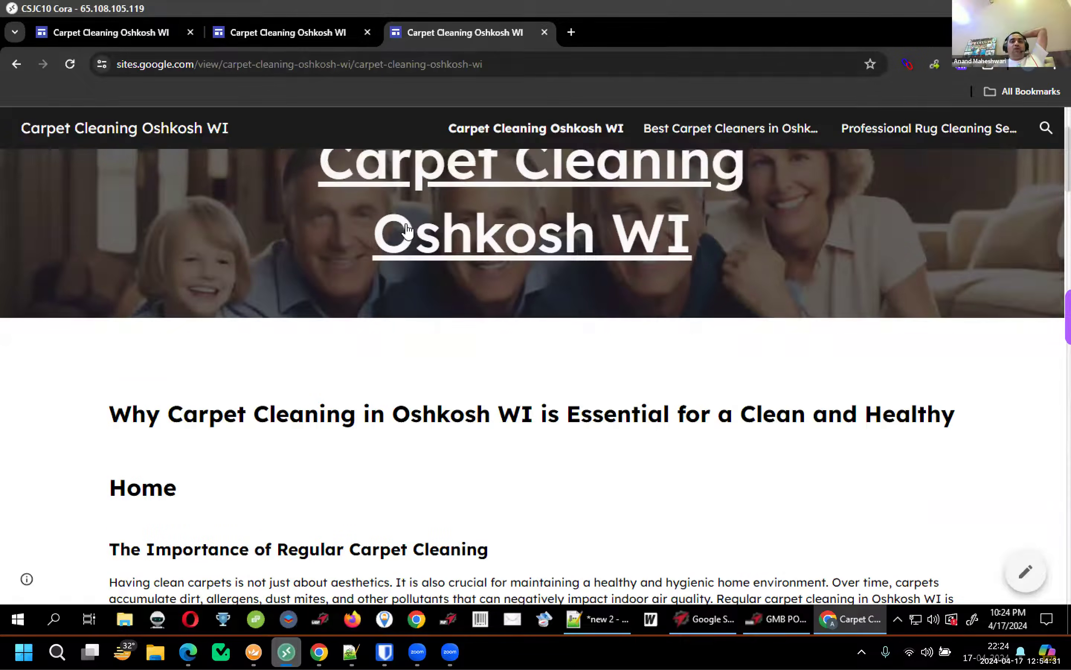
scroll(406, 226, up, 1)
click(295, 31)
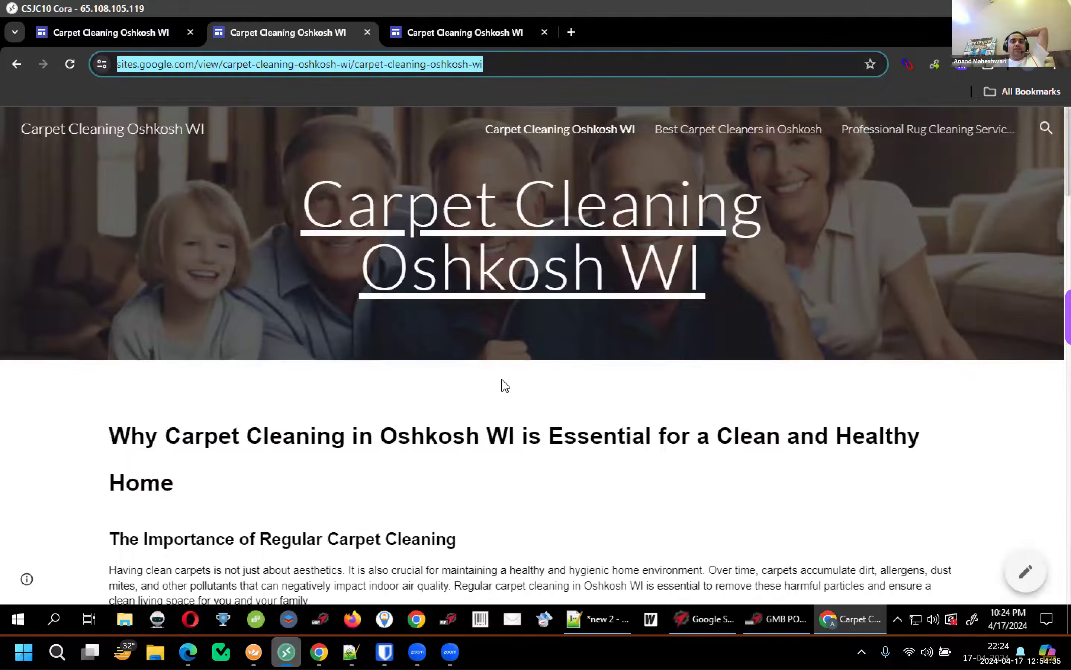
scroll(505, 385, down, 3)
scroll(505, 385, up, 3)
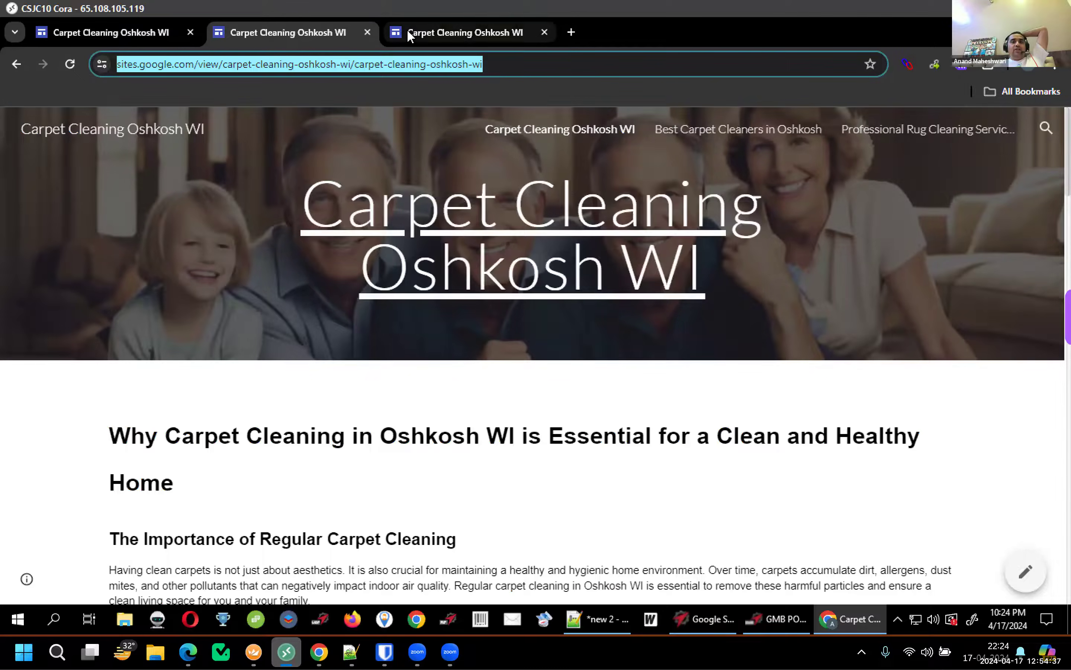
click(408, 31)
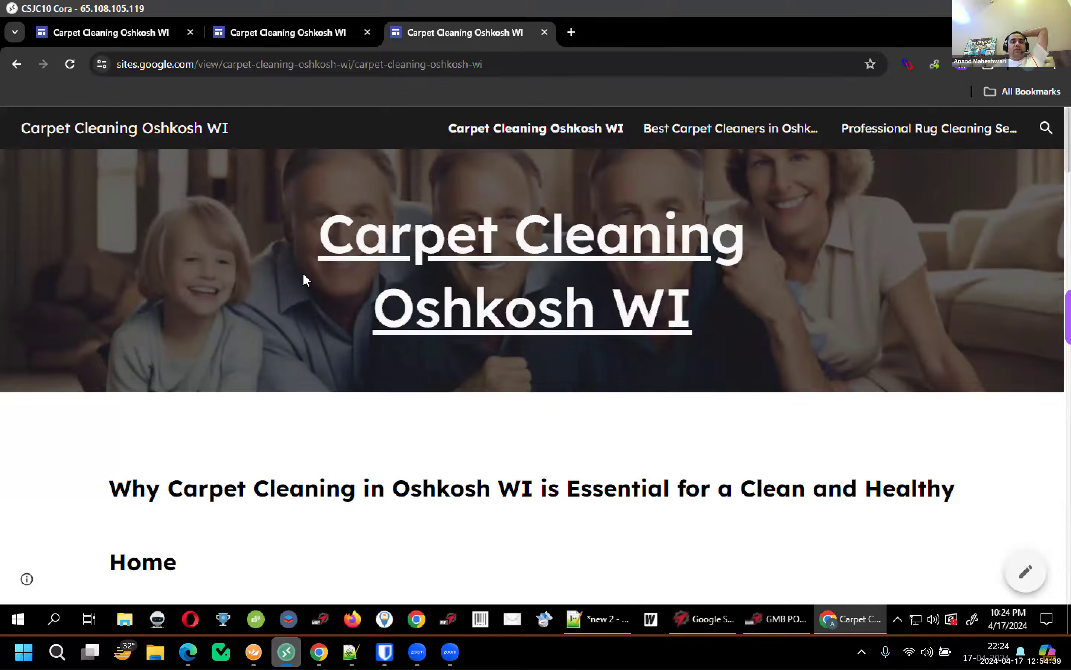
Collapse the Carpet Cleaning Oshkosh WI Q&A section, then recheck the other published copy
scroll(304, 275, down, 3)
scroll(306, 280, down, 5)
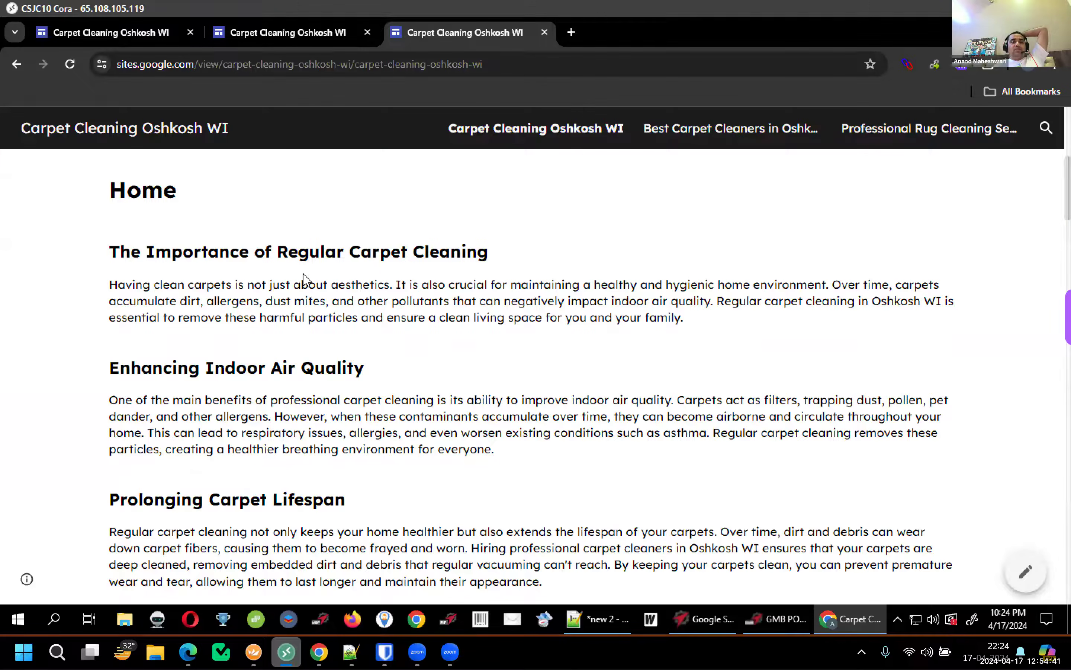
scroll(304, 279, down, 10)
scroll(304, 279, down, 9)
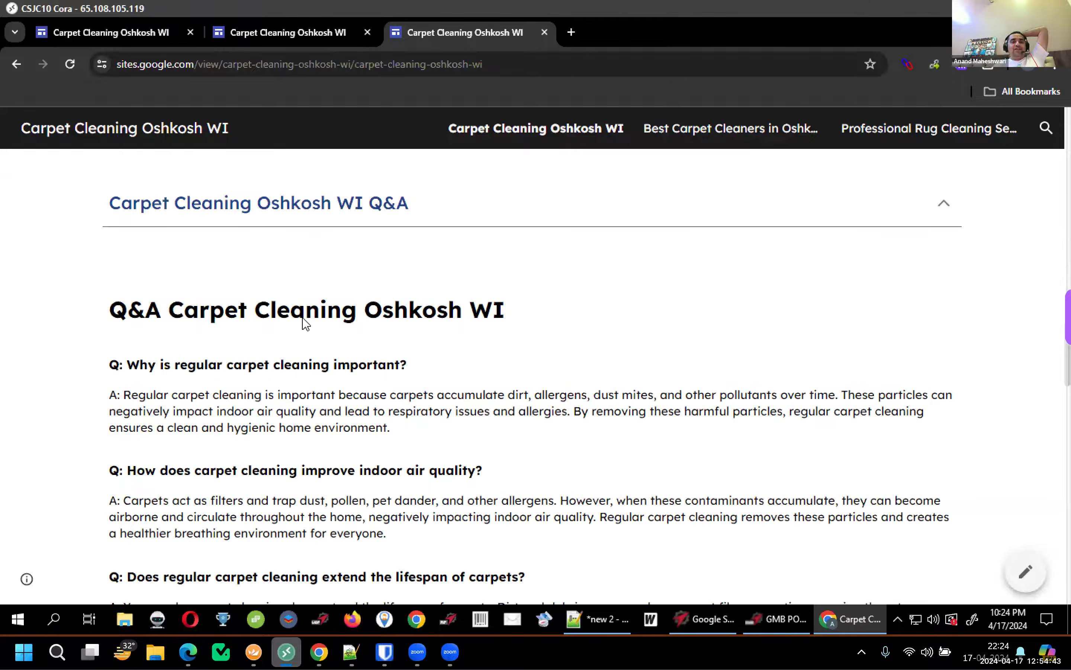
scroll(305, 318, up, 3)
click(310, 354)
scroll(309, 352, down, 7)
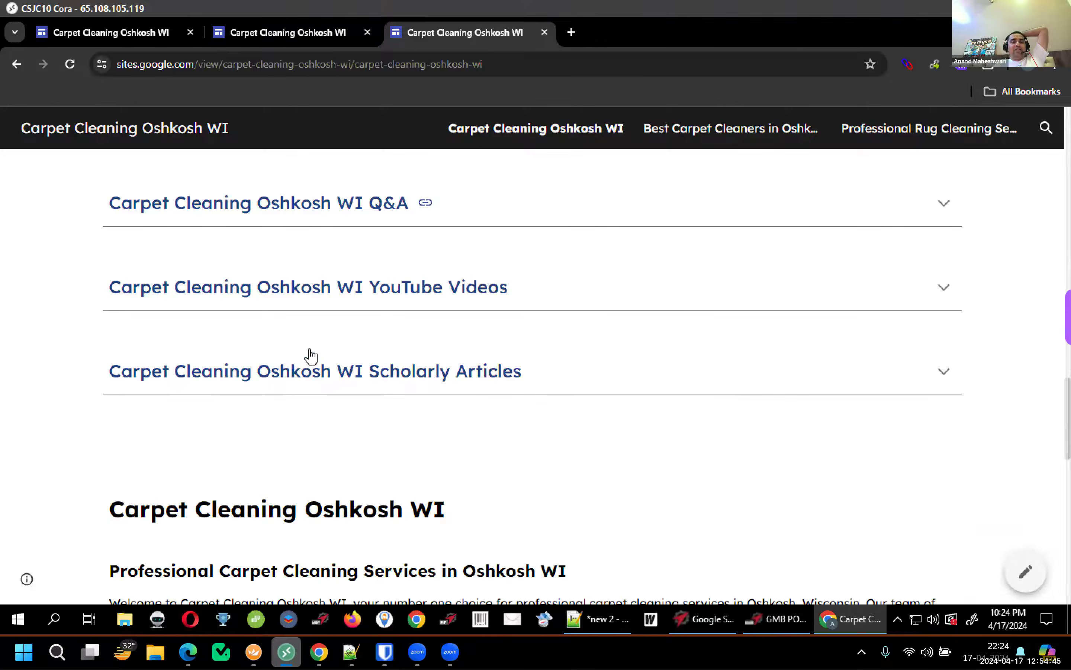
scroll(310, 348, down, 8)
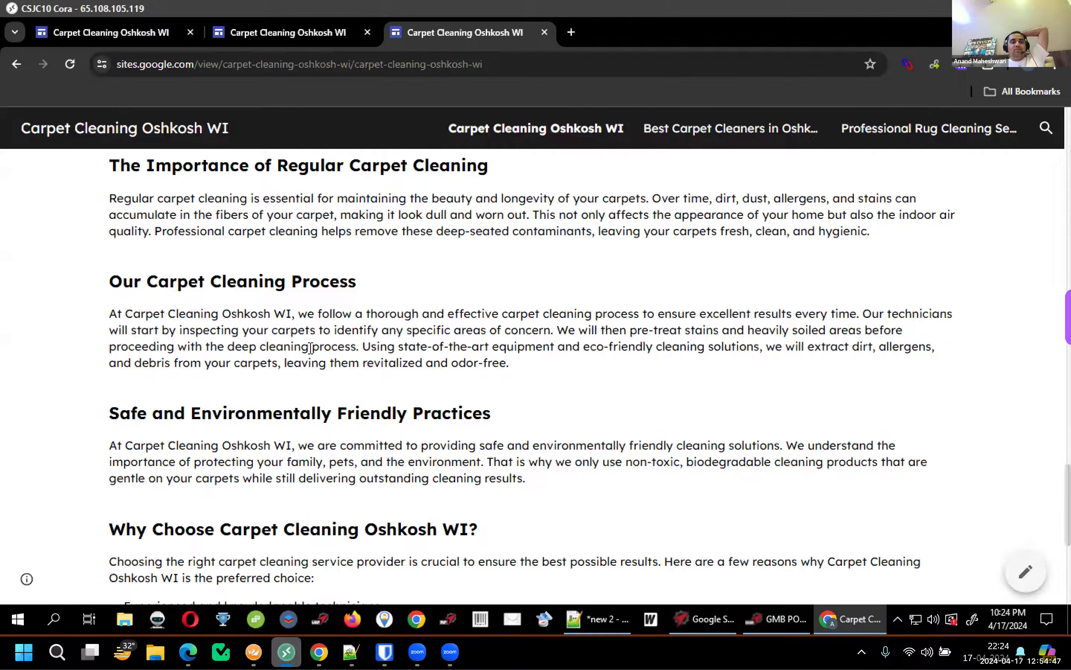
scroll(309, 350, down, 8)
scroll(310, 350, up, 5)
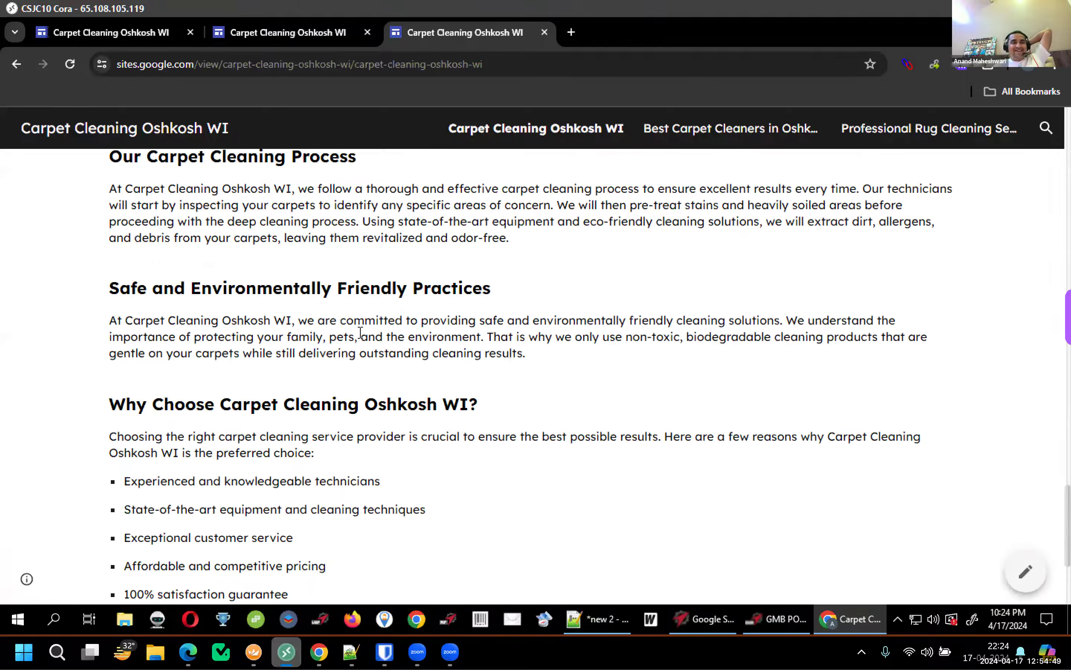
scroll(346, 279, up, 8)
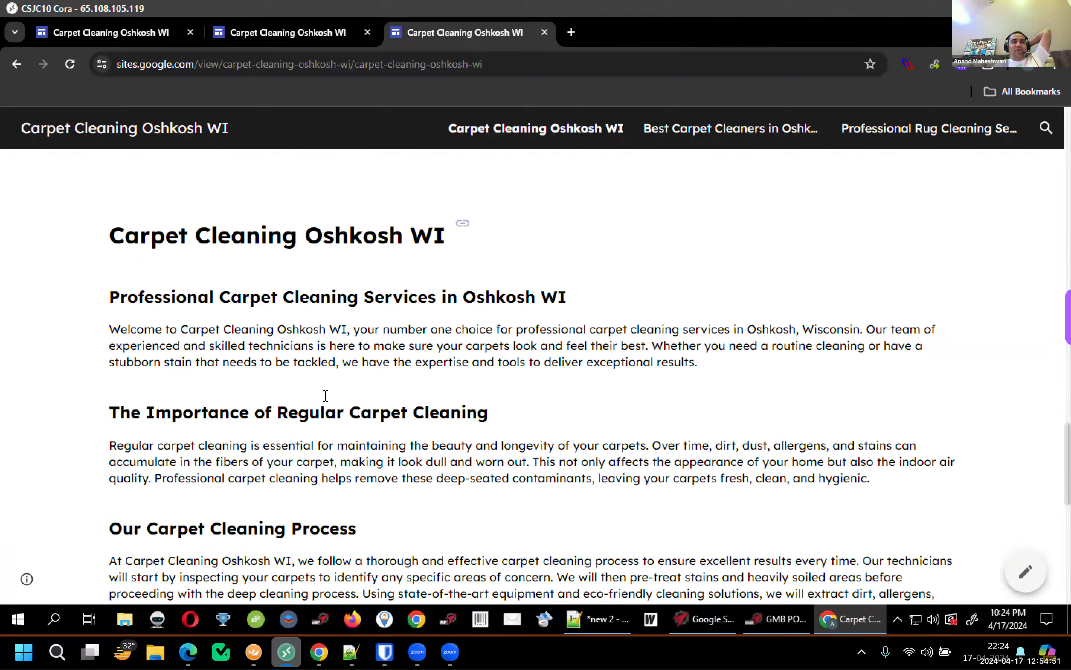
click(278, 26)
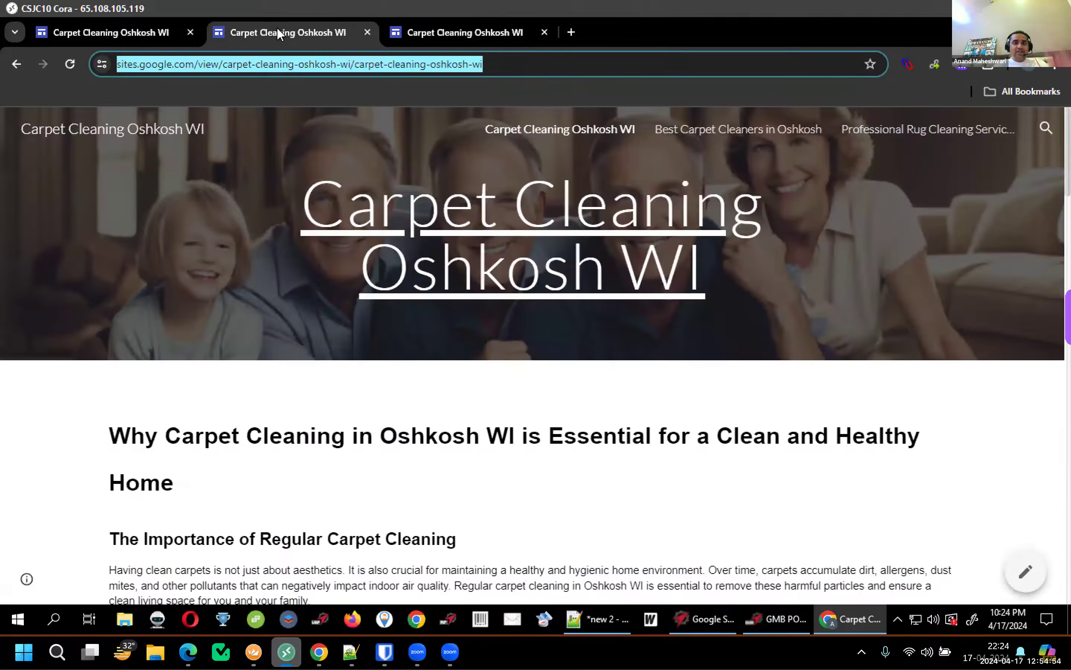
Switch the Carpet Cleaning Oshkosh WI header to the Cover type and republish the site
click(151, 30)
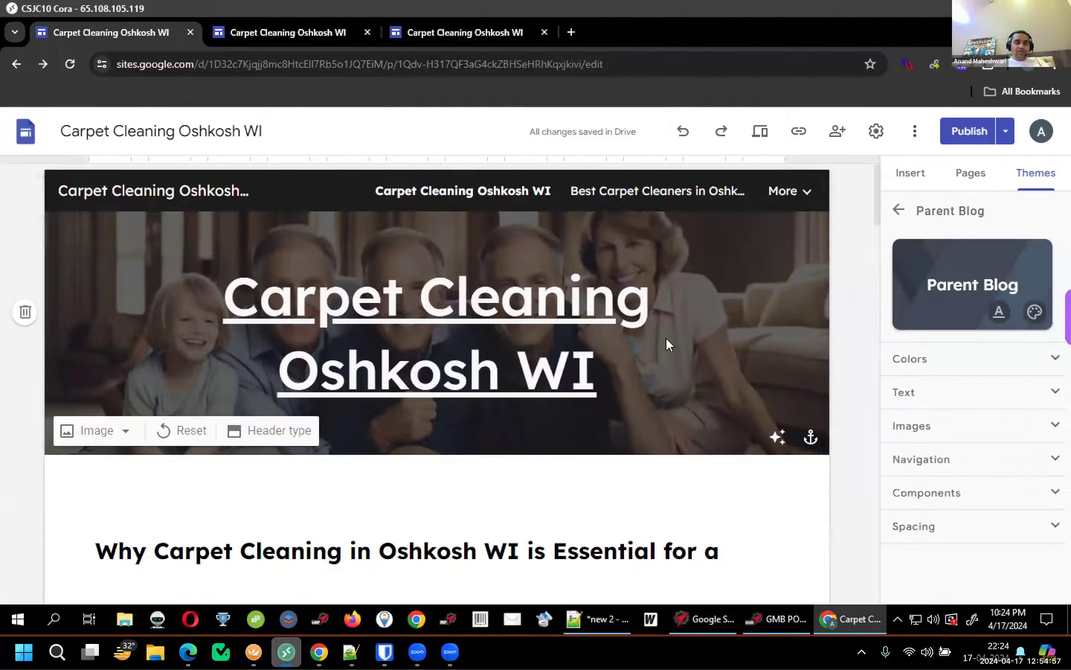
click(244, 436)
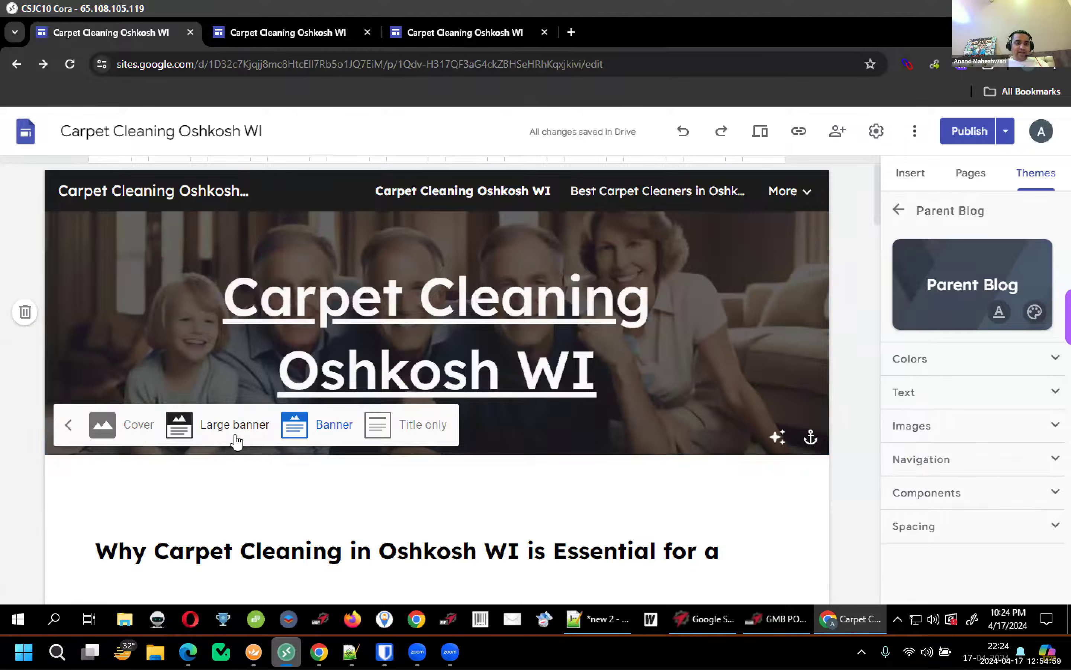
click(138, 432)
click(971, 135)
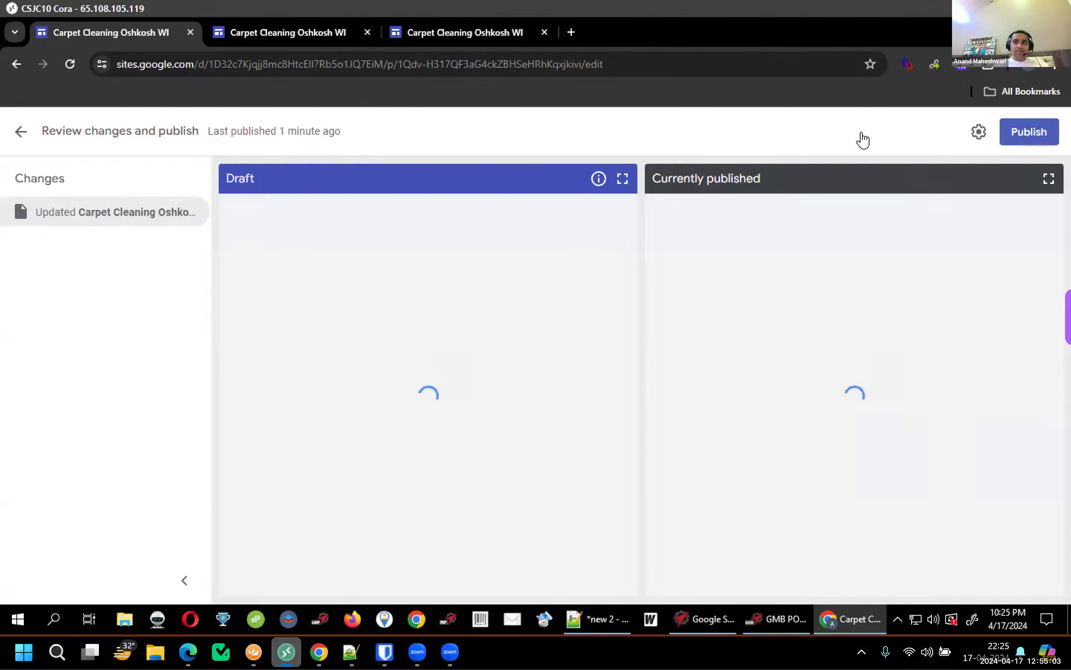
click(1029, 132)
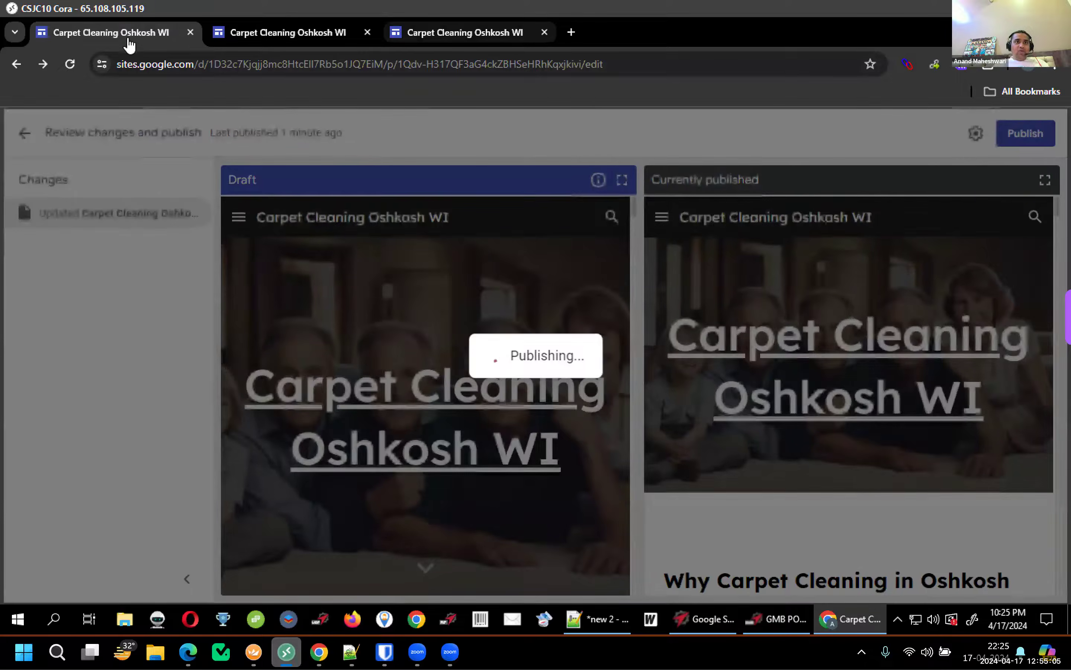
click(470, 34)
click(128, 39)
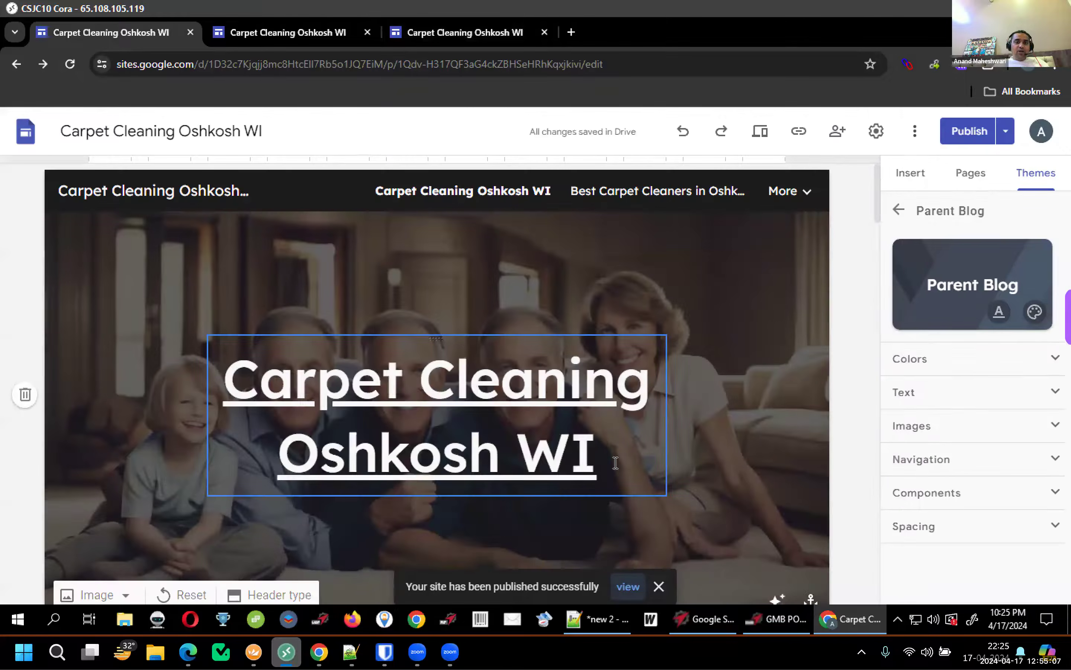
Add a centered placeholder 'tel:' phone line below the banner title
click(640, 468)
key(Return)
text(tel:)
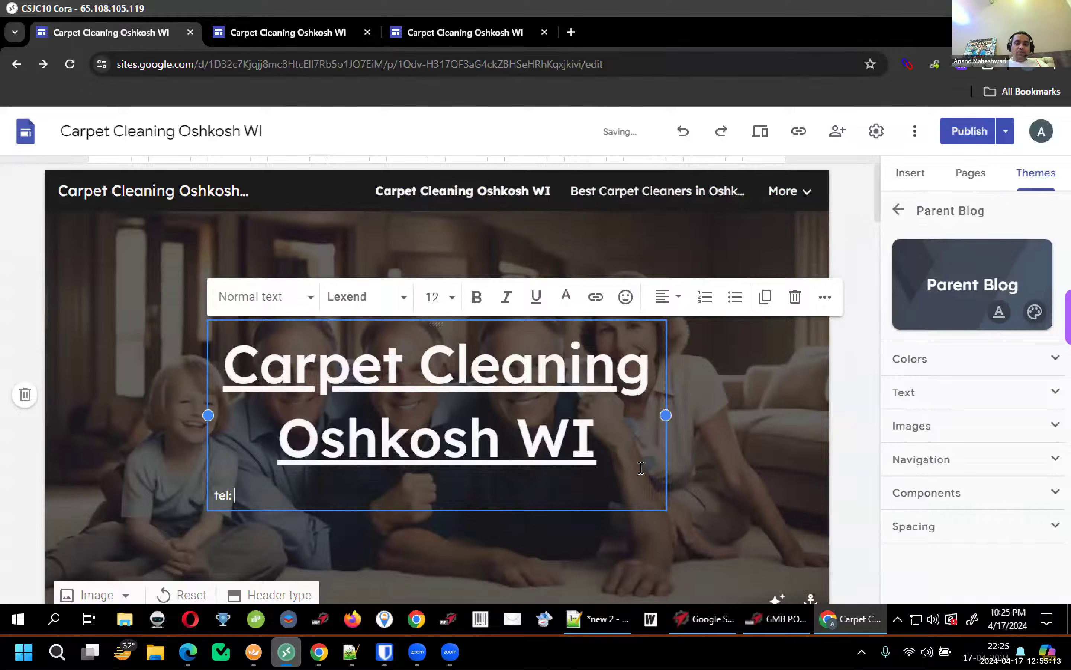
text( +1 123123123)
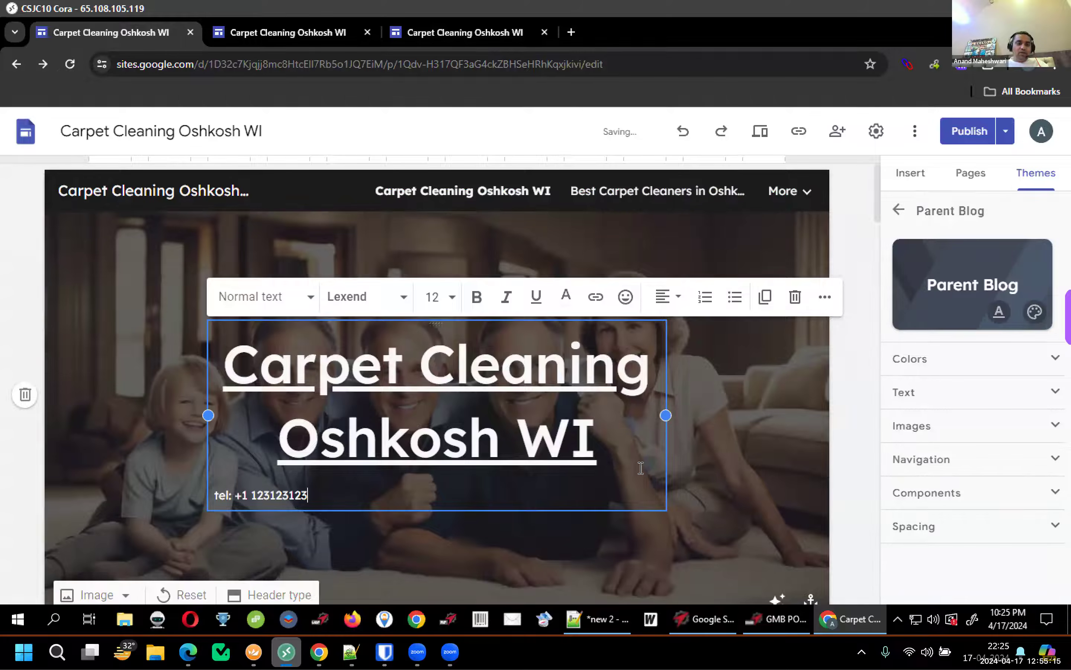
triple_click(247, 494)
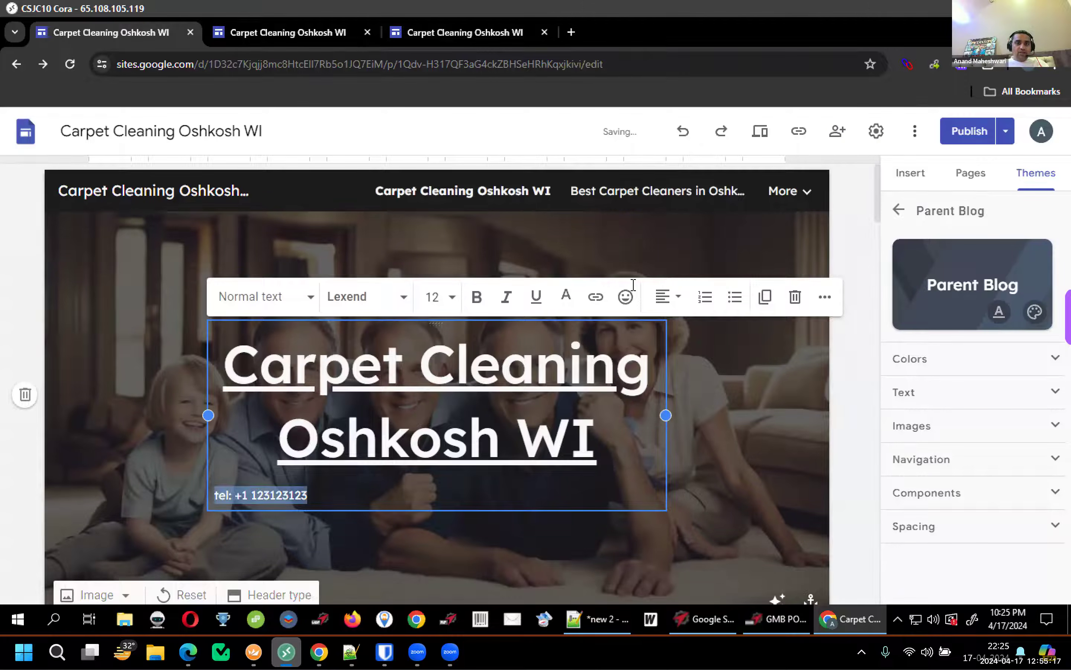
click(668, 303)
click(666, 379)
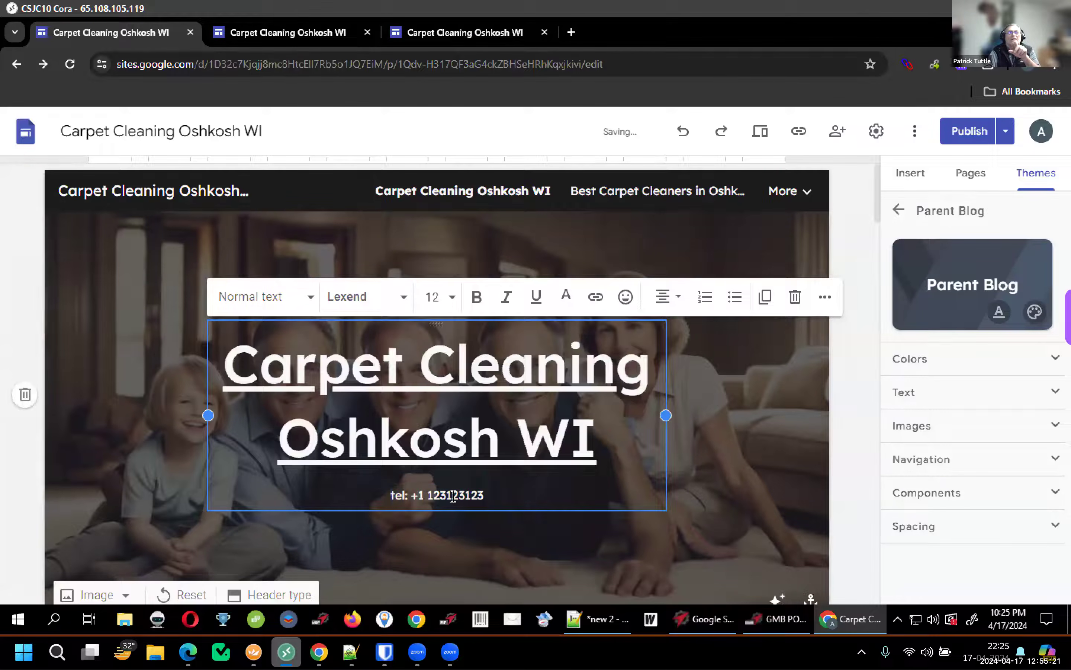
Try font sizes 12 and 36 on the phone line, settling back on 12
click(454, 304)
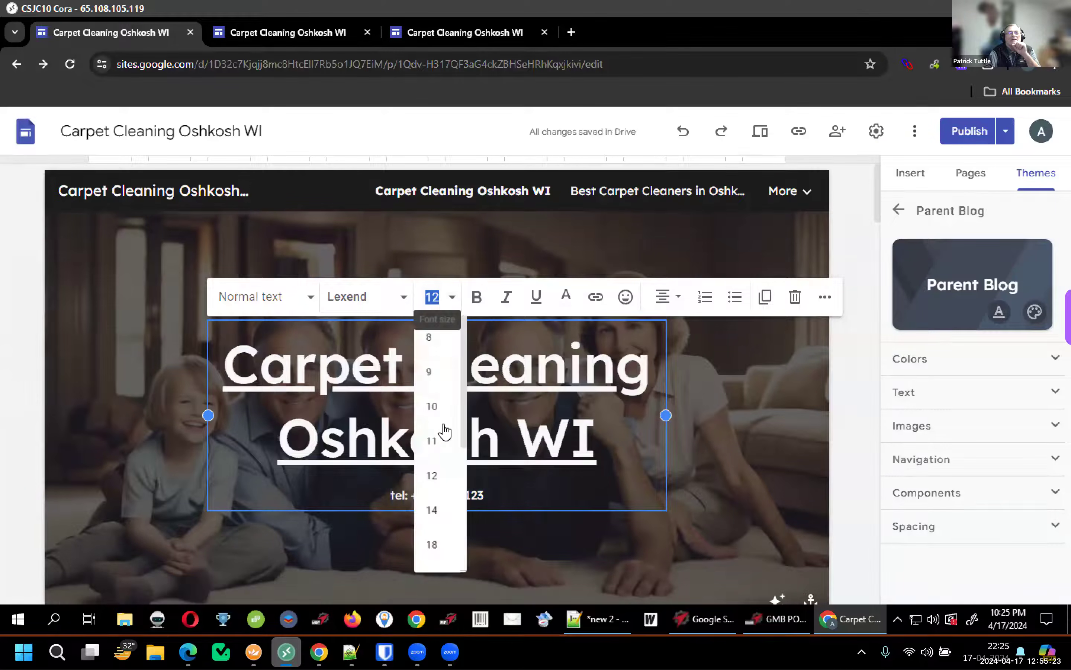
click(433, 479)
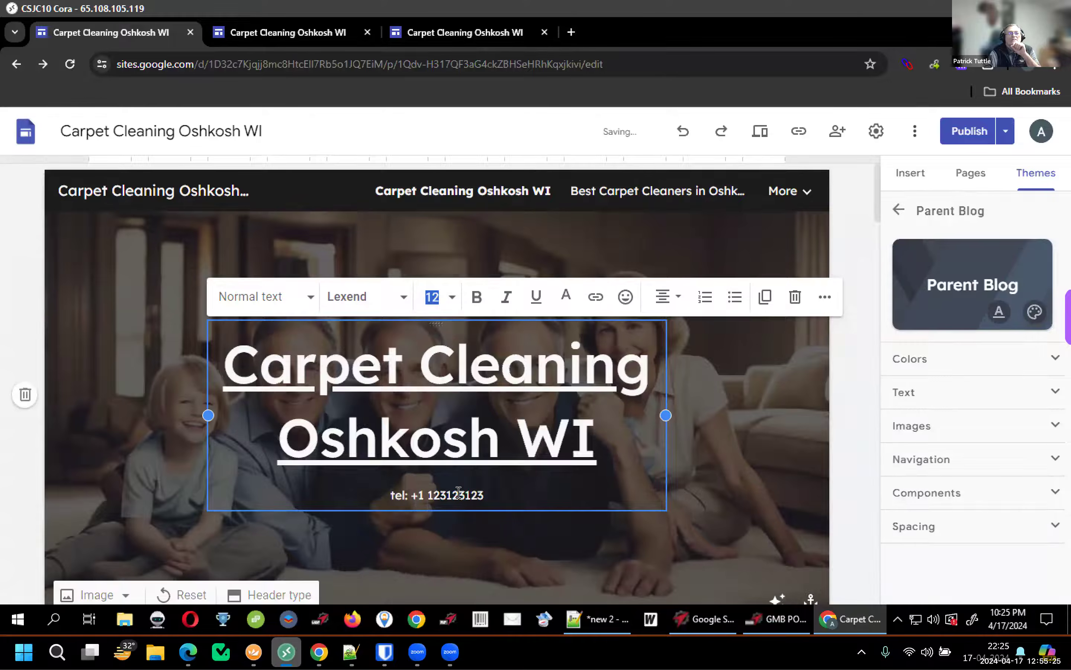
triple_click(459, 491)
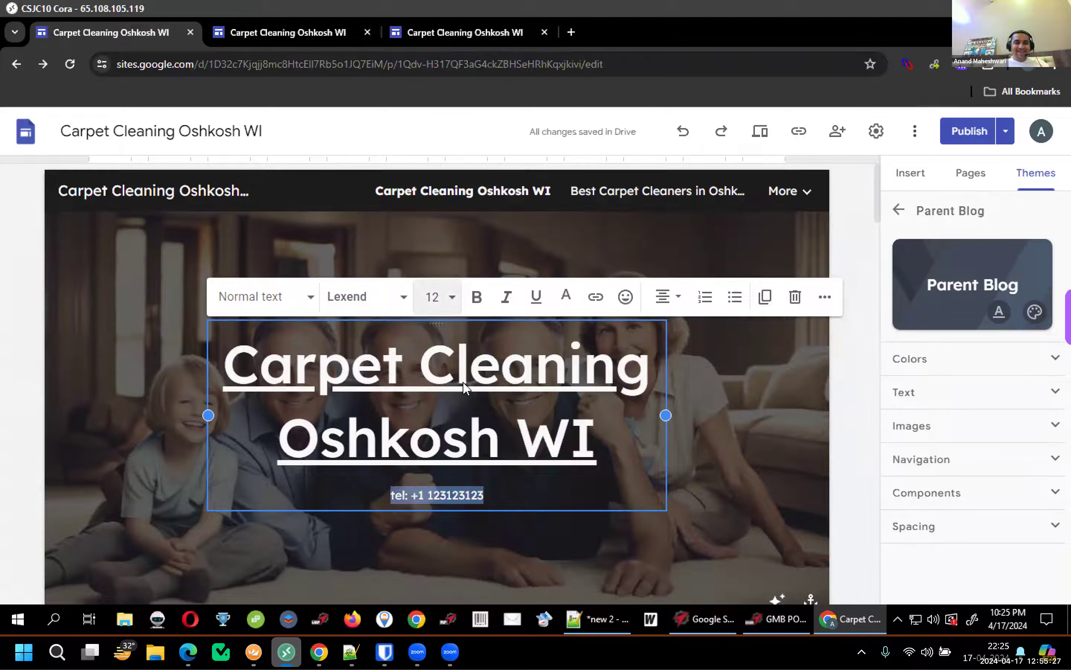
click(452, 300)
scroll(442, 495, down, 3)
text(36)
key(Return)
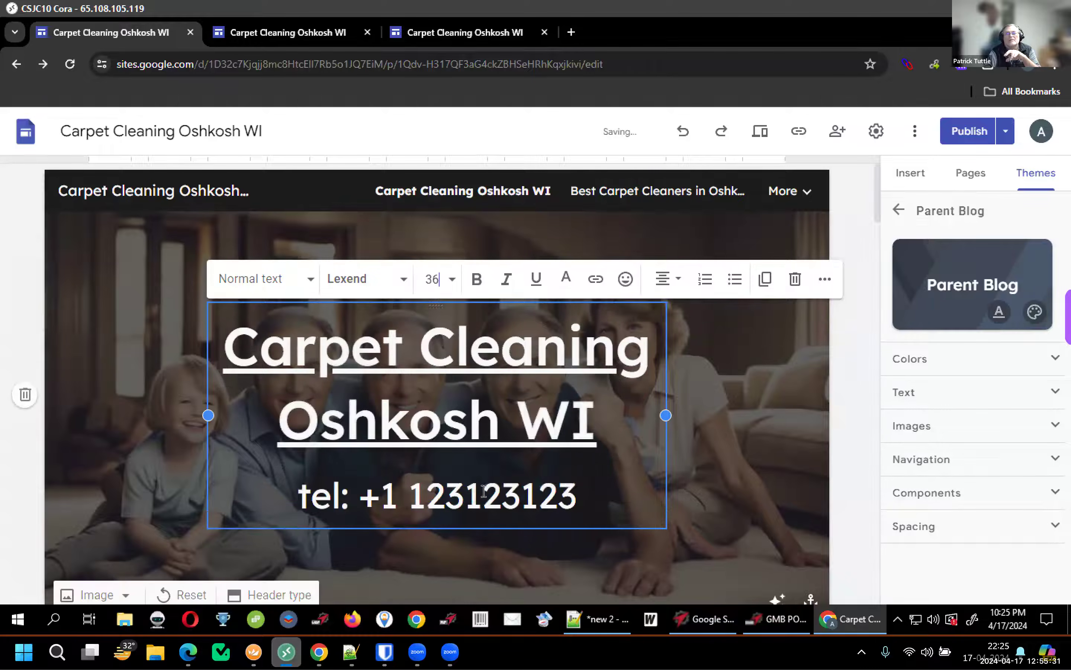
triple_click(493, 491)
click(436, 280)
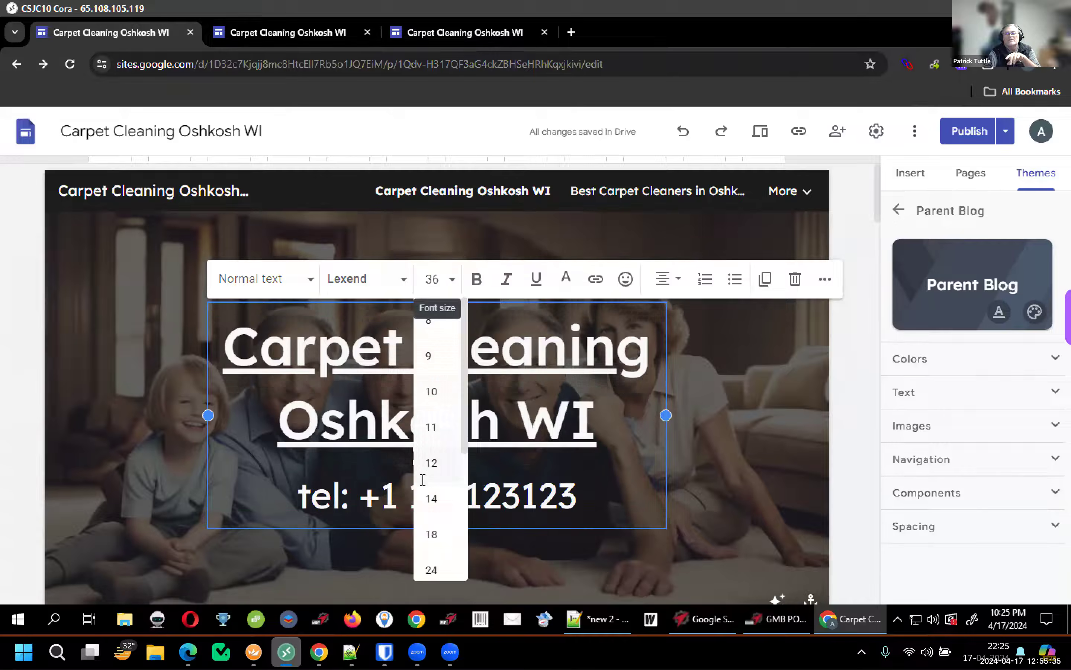
click(436, 465)
Replace the placeholder with the business phone number and set the line to size 14
double_click(443, 492)
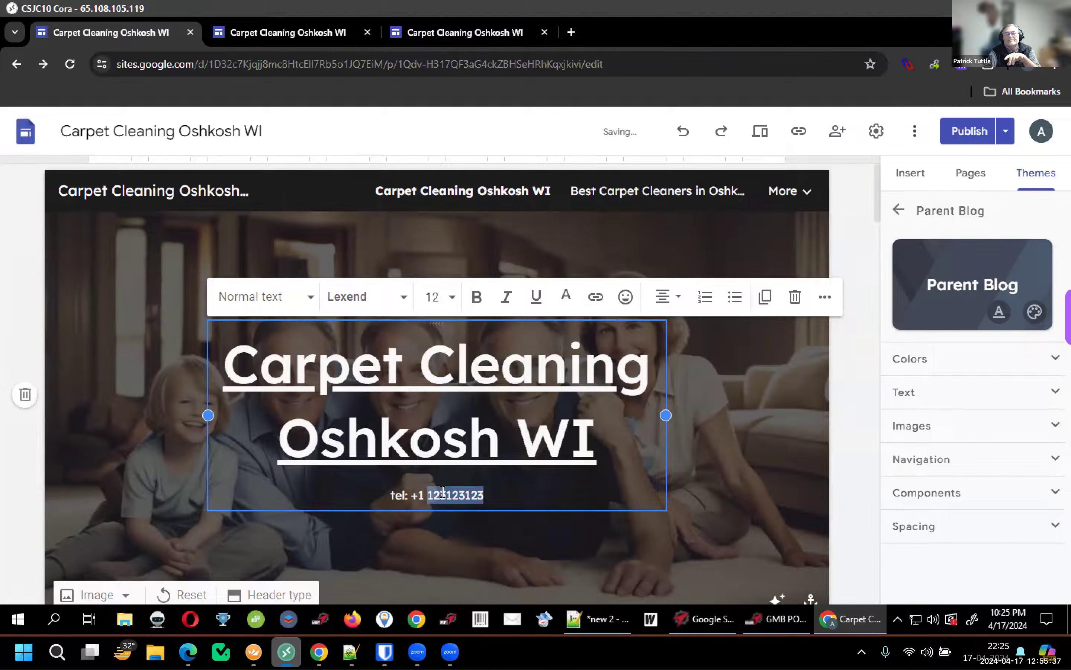
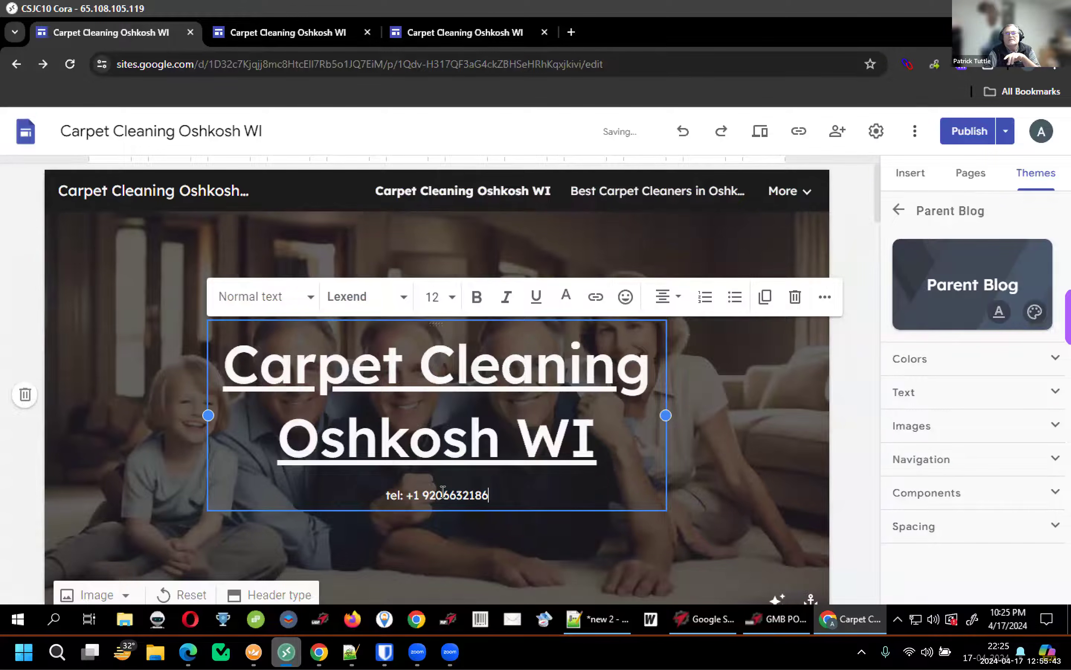
triple_click(466, 491)
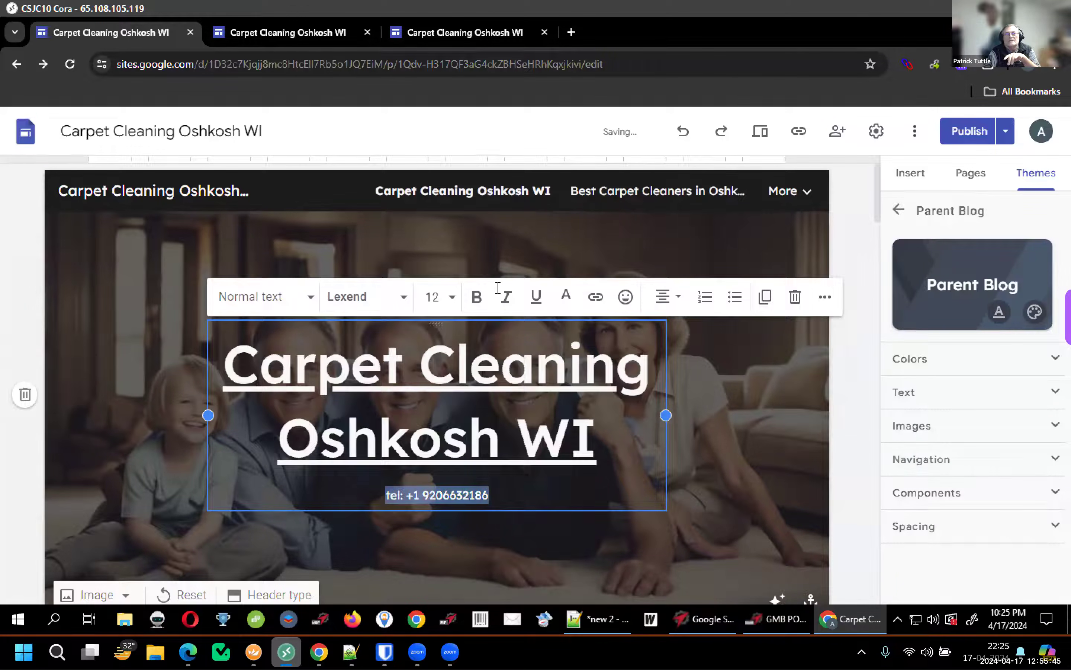
click(447, 297)
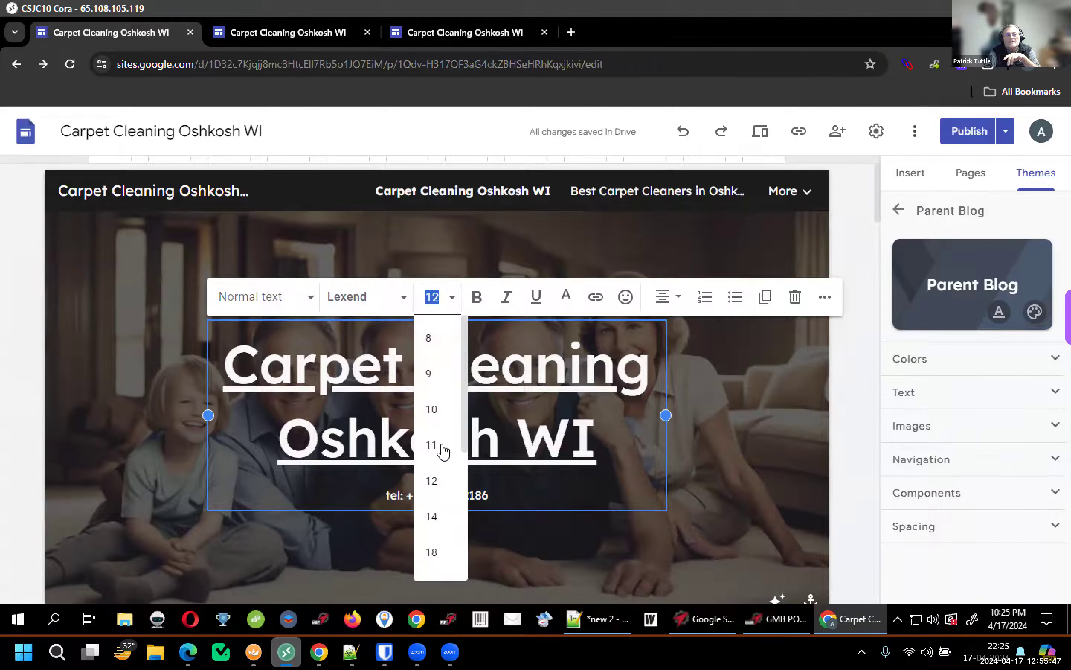
click(438, 516)
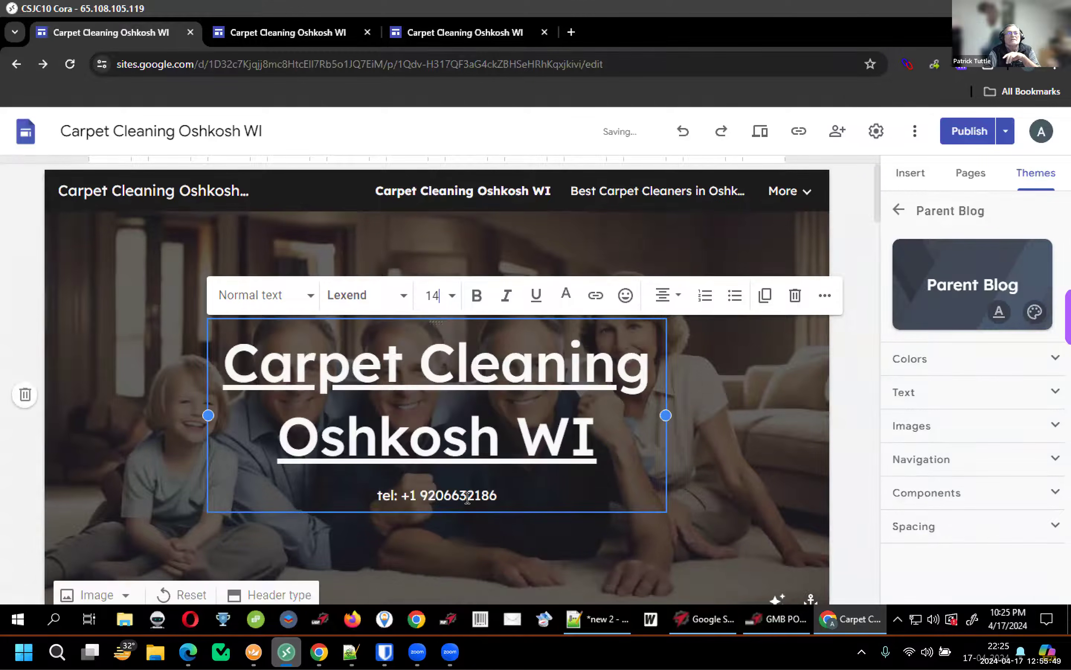
Enlarge the phone line to font size 24
triple_click(467, 497)
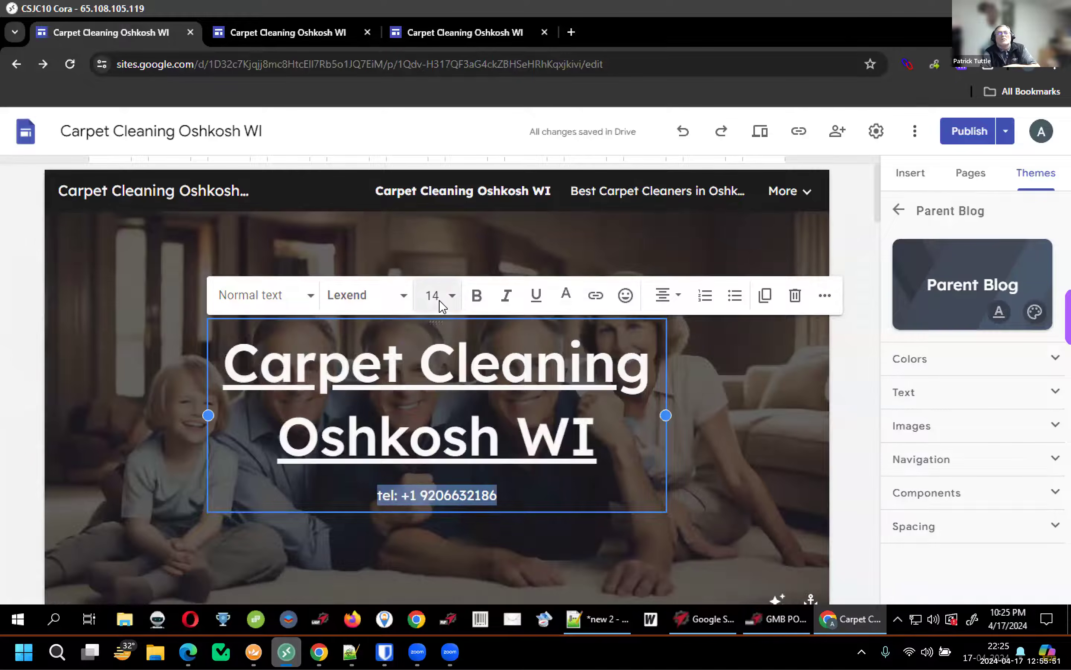
click(438, 296)
scroll(443, 429, down, 3)
scroll(440, 398, up, 2)
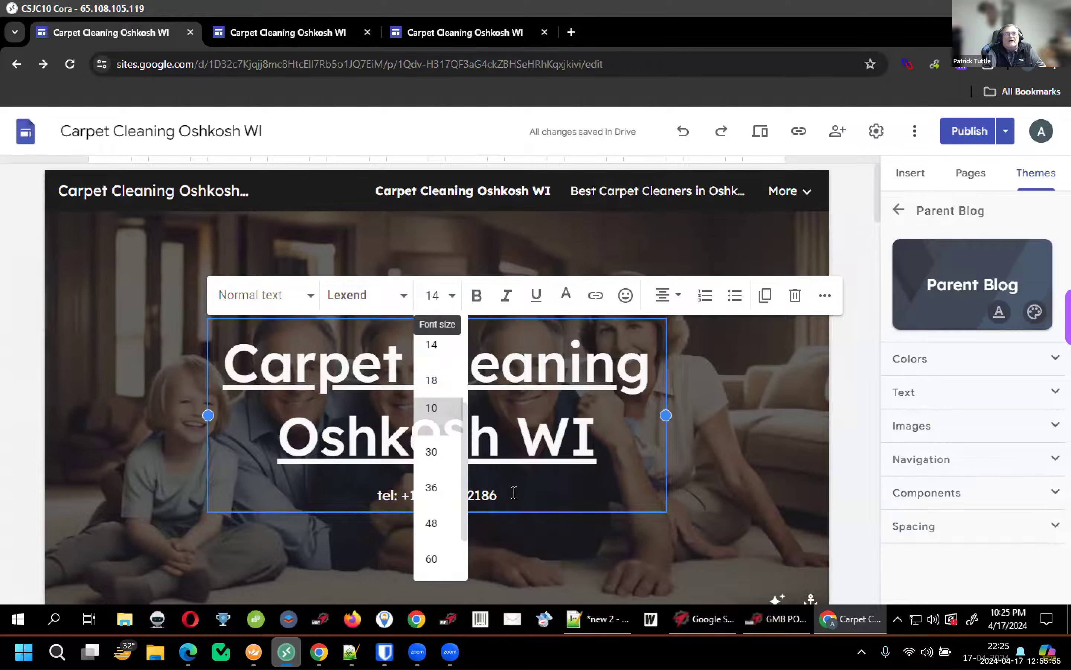
text(24)
key(Return)
scroll(519, 426, down, 2)
click(519, 421)
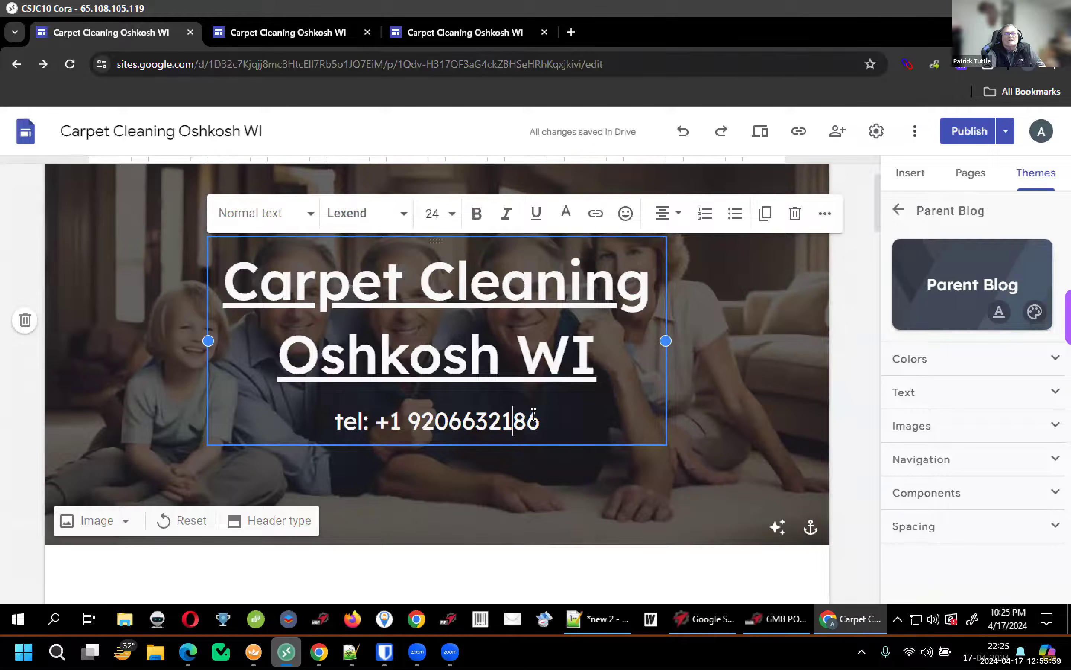
triple_click(494, 417)
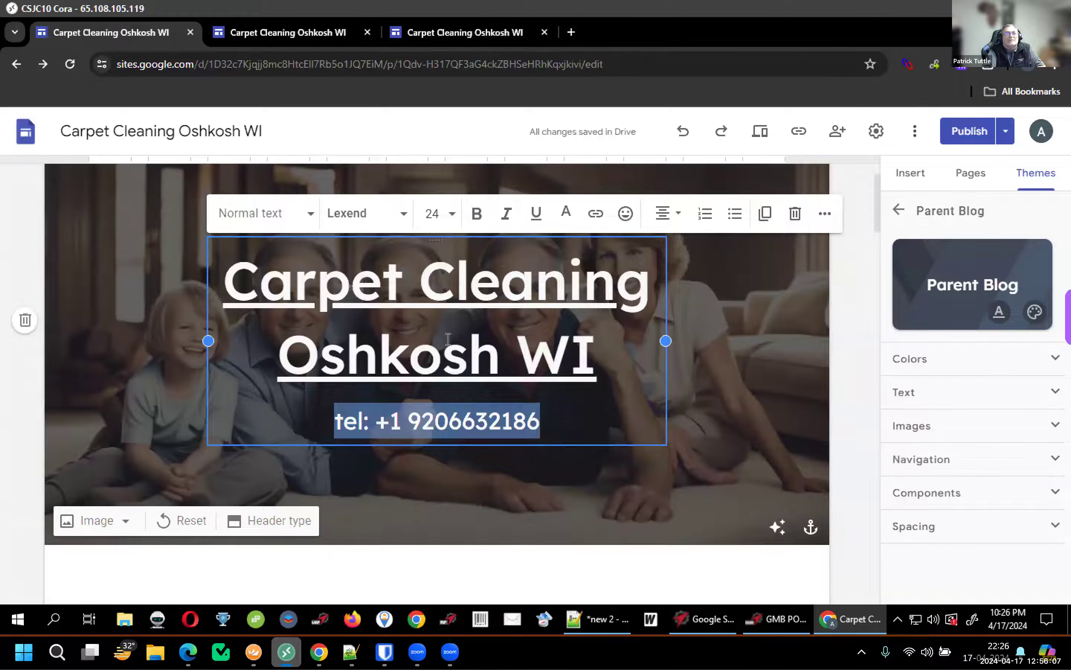
Publish the site and view the live page with the cover banner and phone line
click(980, 135)
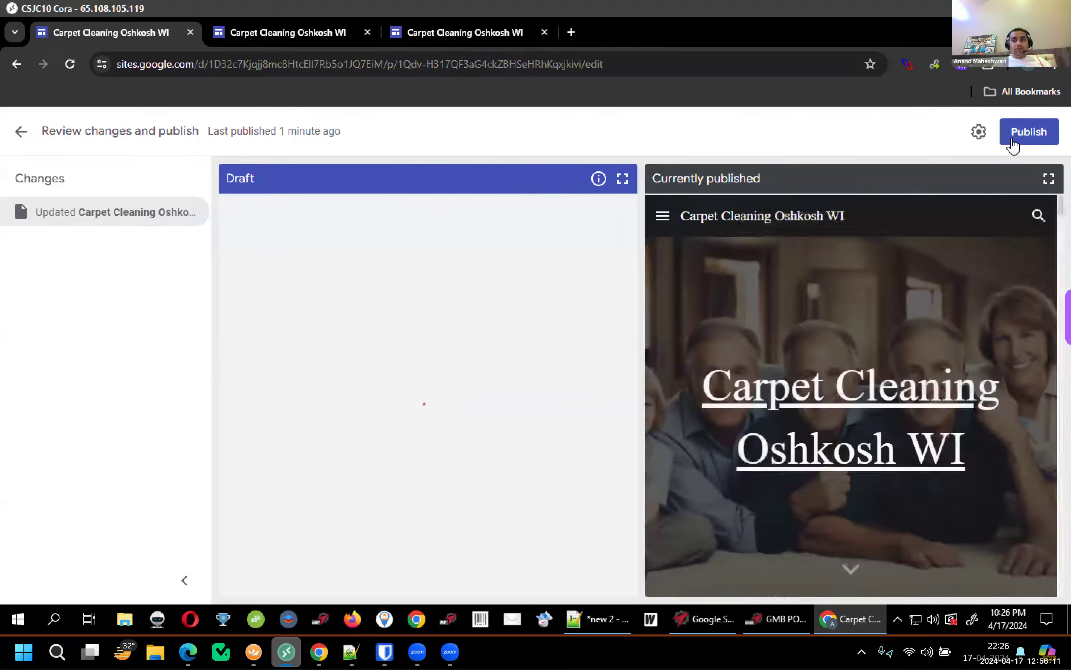
click(1008, 138)
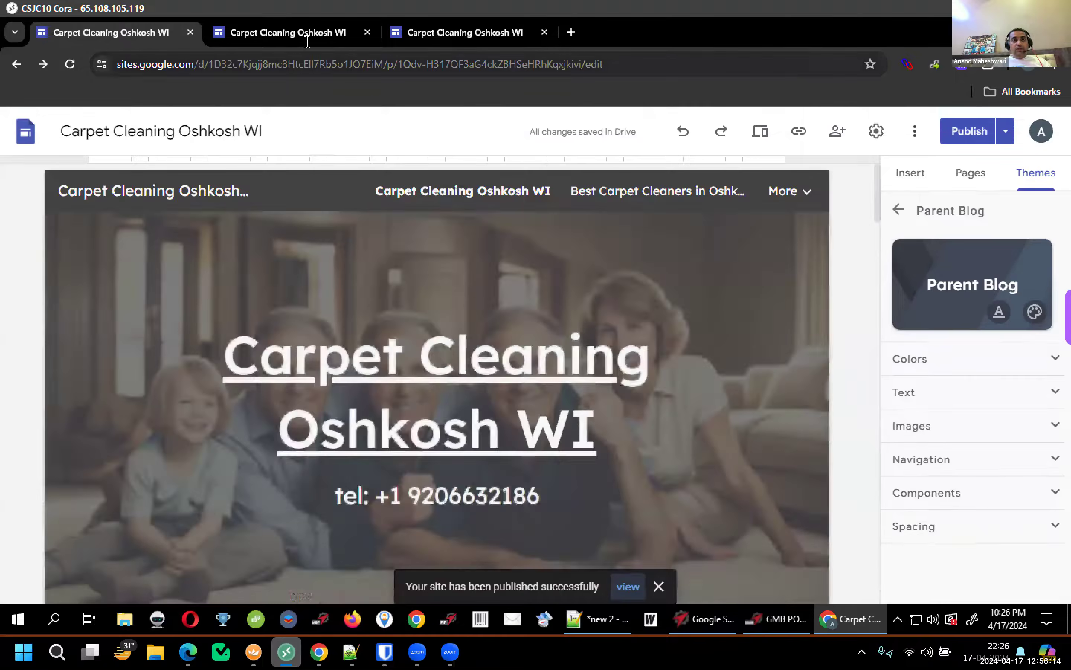
click(307, 40)
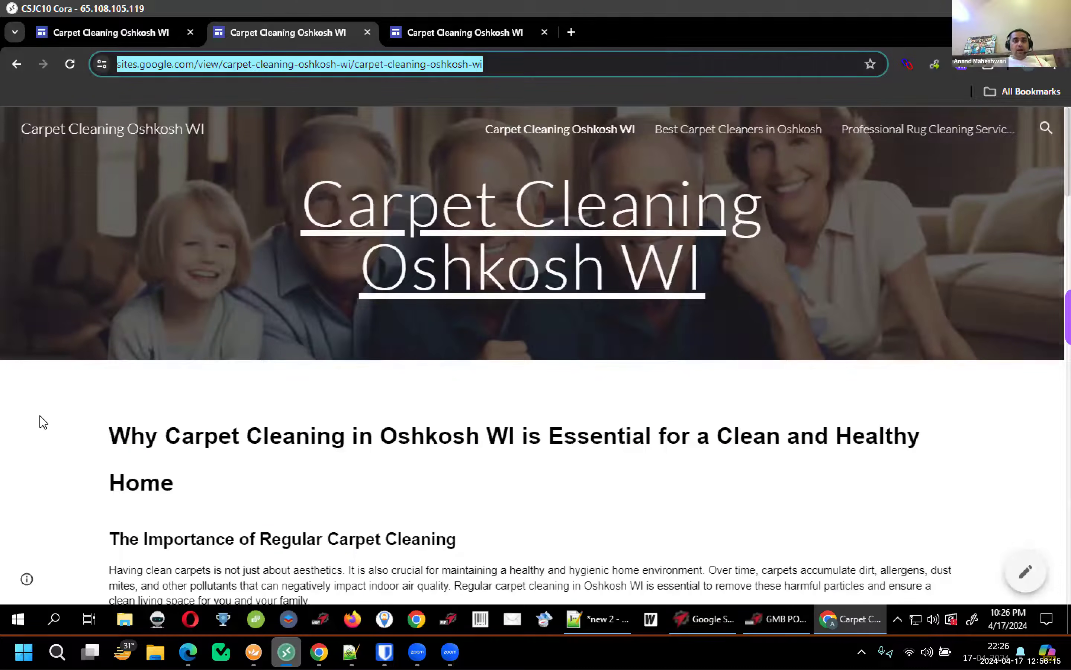
click(88, 417)
scroll(108, 377, down, 3)
scroll(108, 377, up, 3)
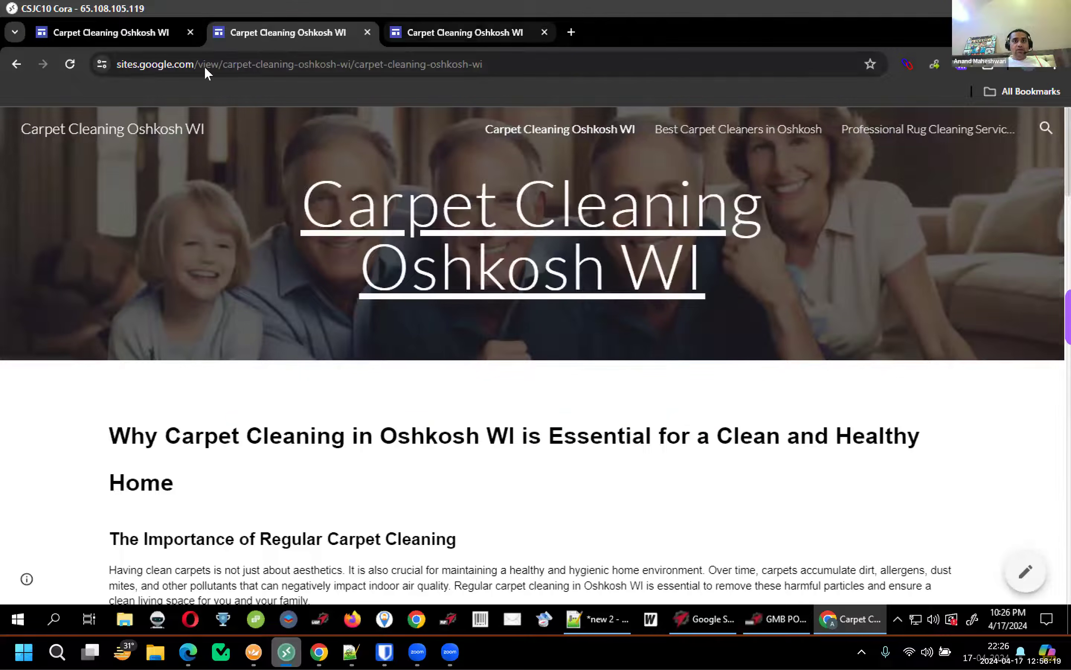
Compare the other published copies of the site, then go back to the editor
key(ctrl+Tab)
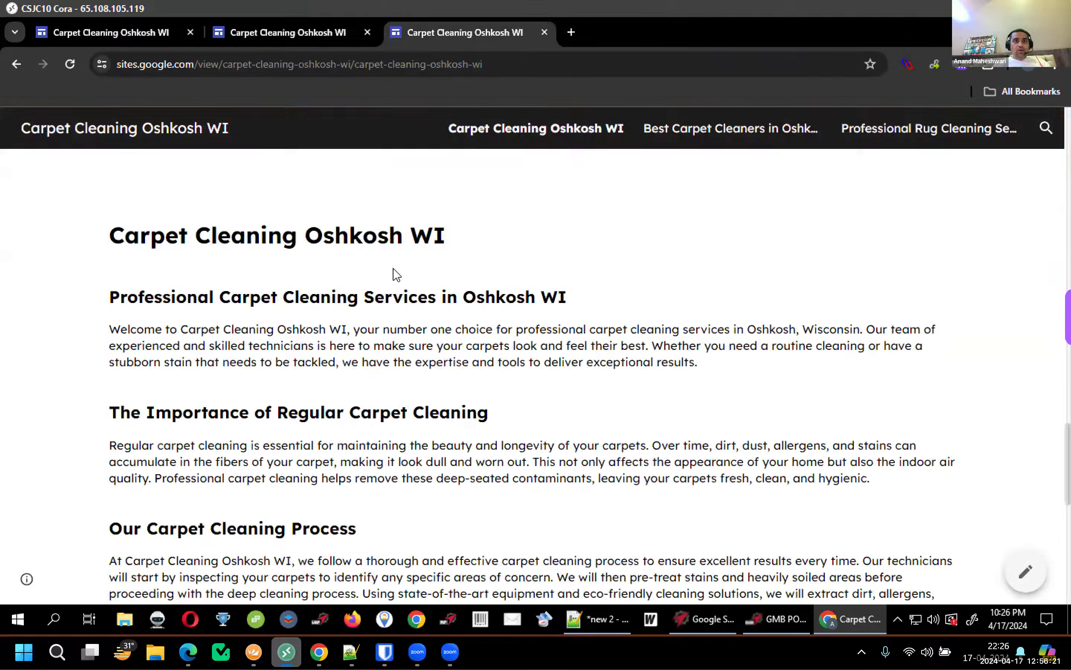
scroll(731, 551, up, 20)
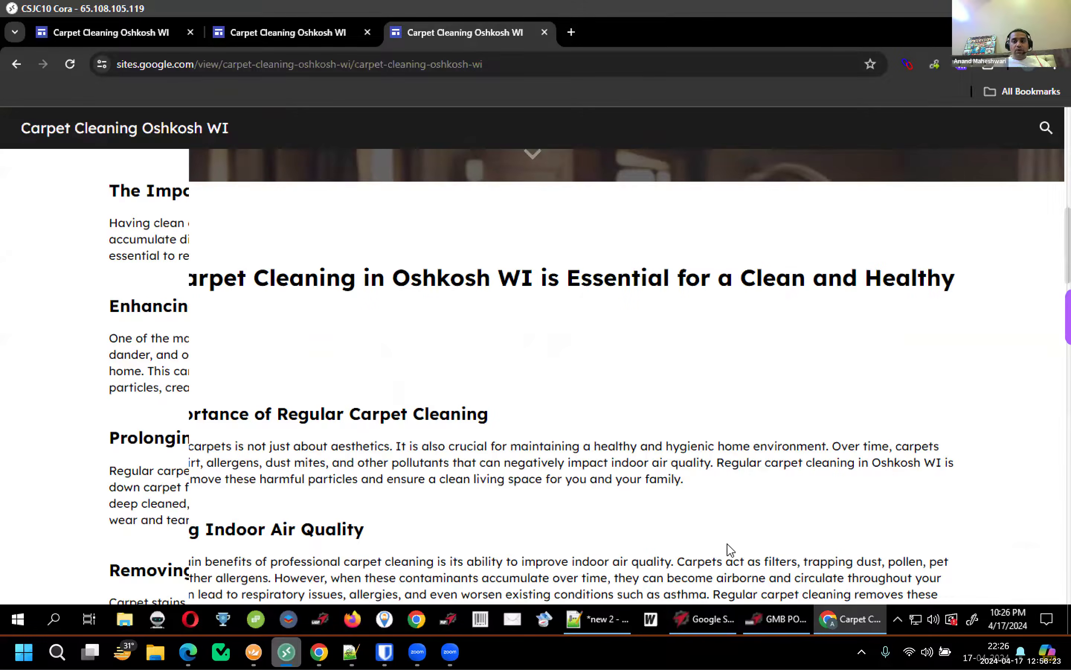
click(280, 35)
click(446, 36)
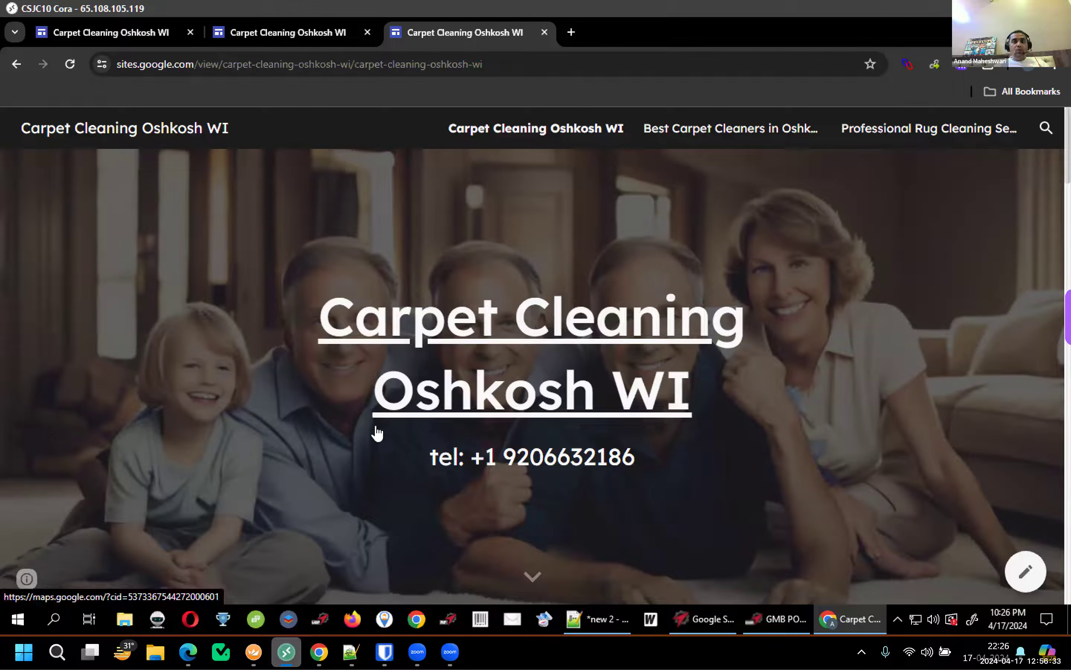
scroll(279, 394, down, 6)
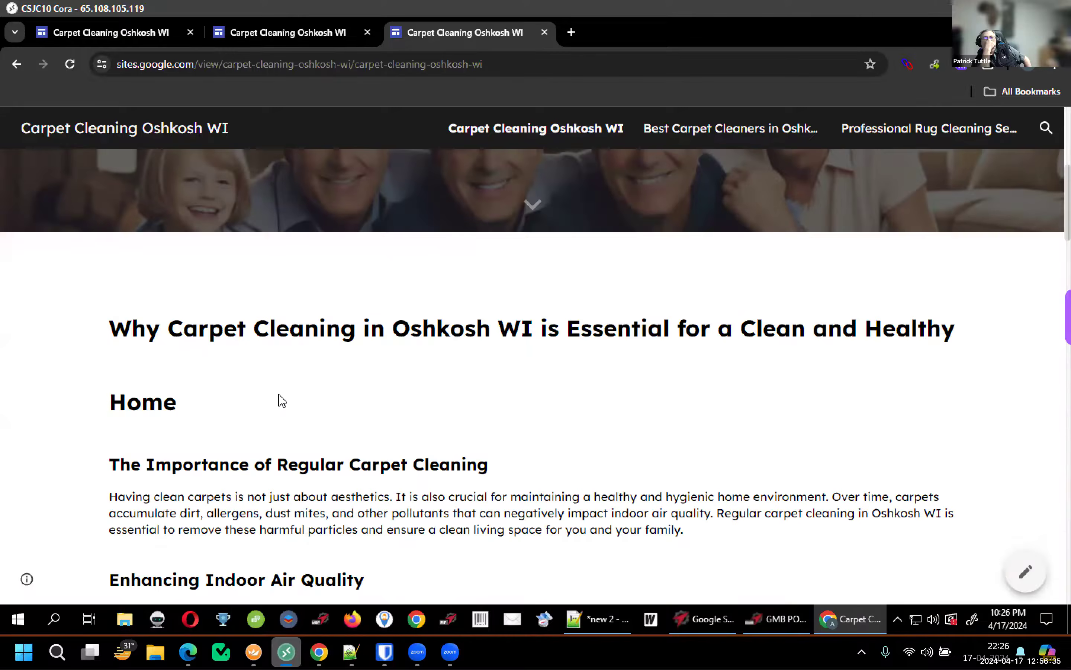
scroll(279, 395, down, 3)
scroll(279, 389, up, 8)
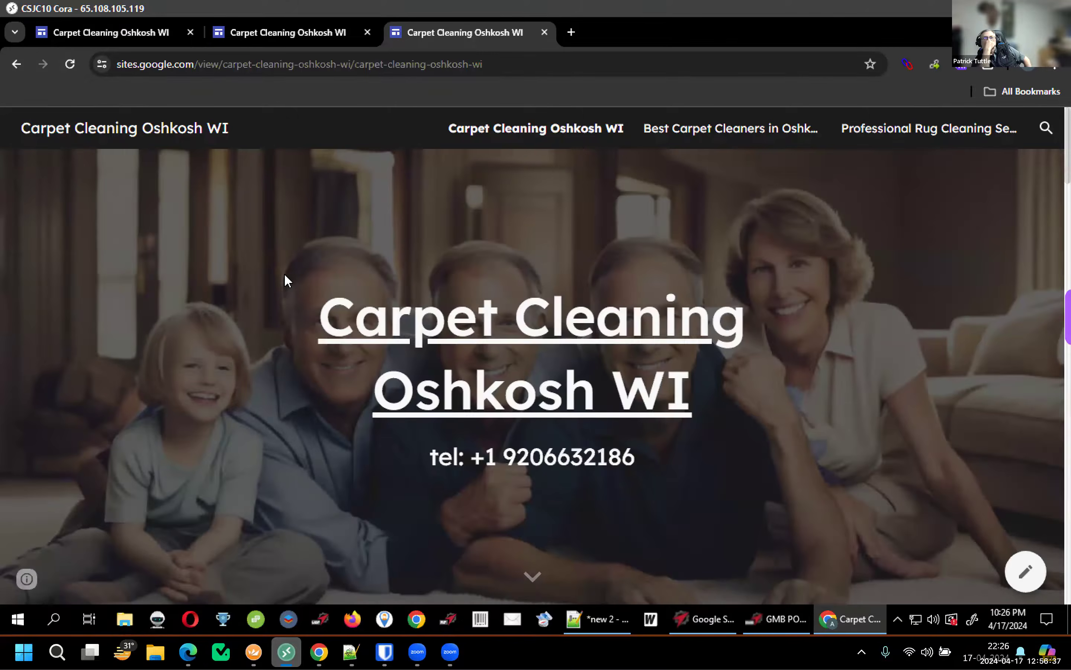
click(242, 30)
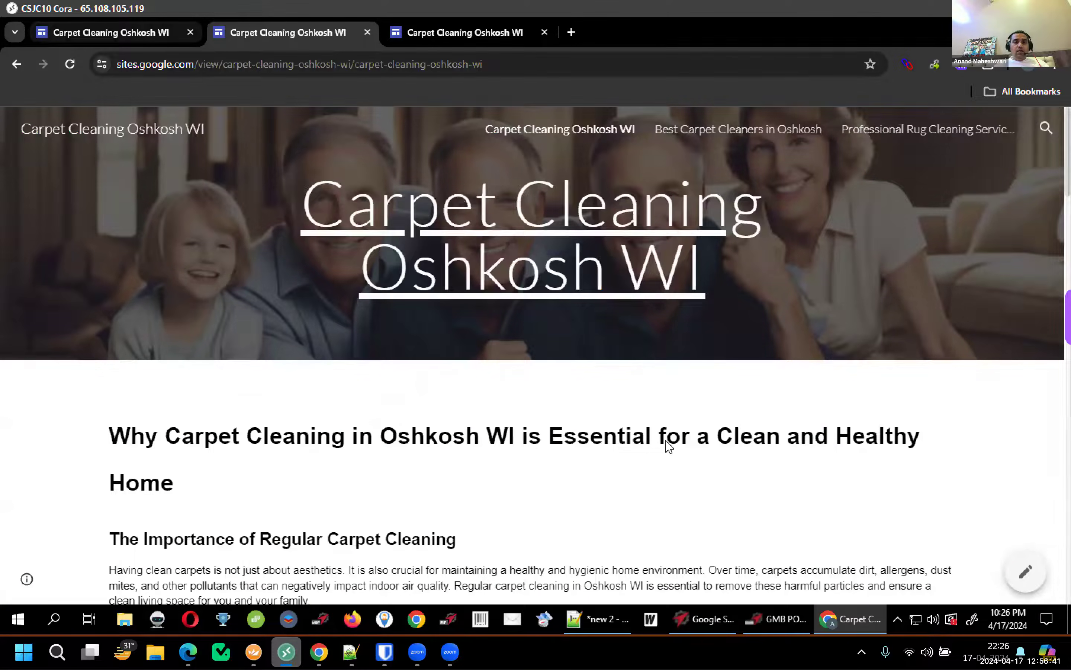
key(ctrl+shift+Tab)
Google the copied heading 'Carpet Cleaning Oshkosh WI' and scroll to the local business listings
click(575, 35)
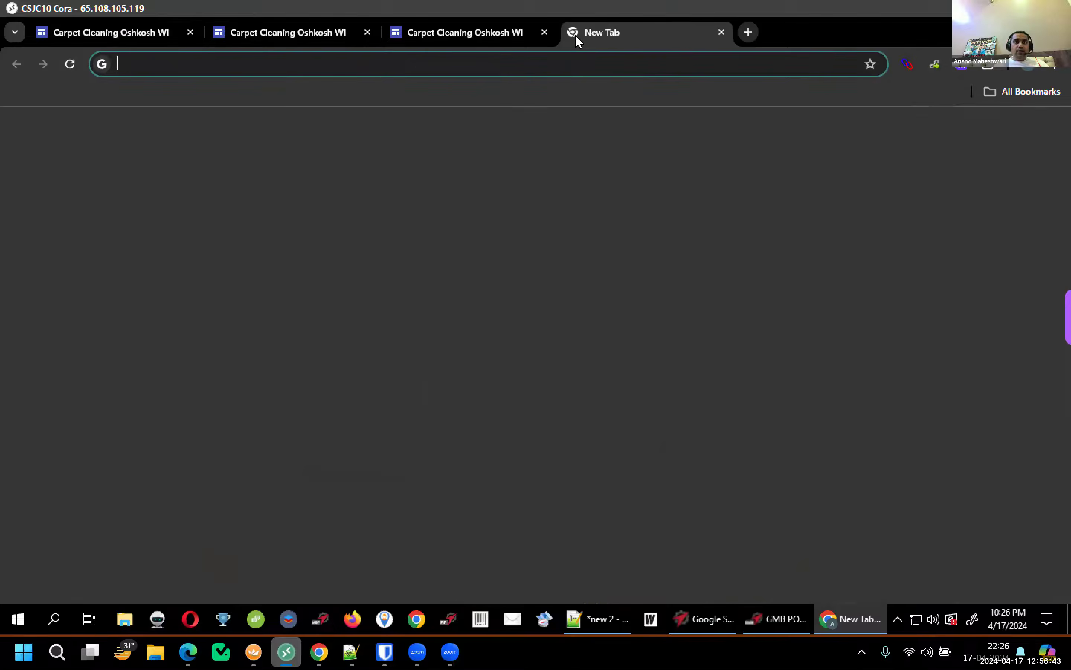
key(ctrl+shift+Tab)
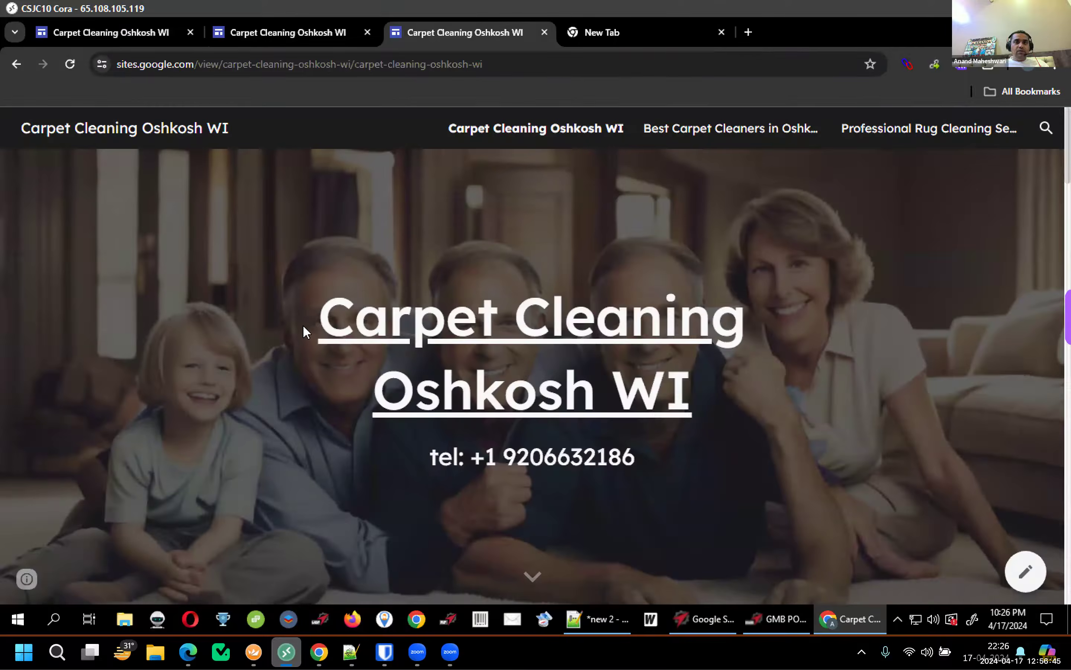
triple_click(336, 323)
key(ctrl+c)
click(642, 34)
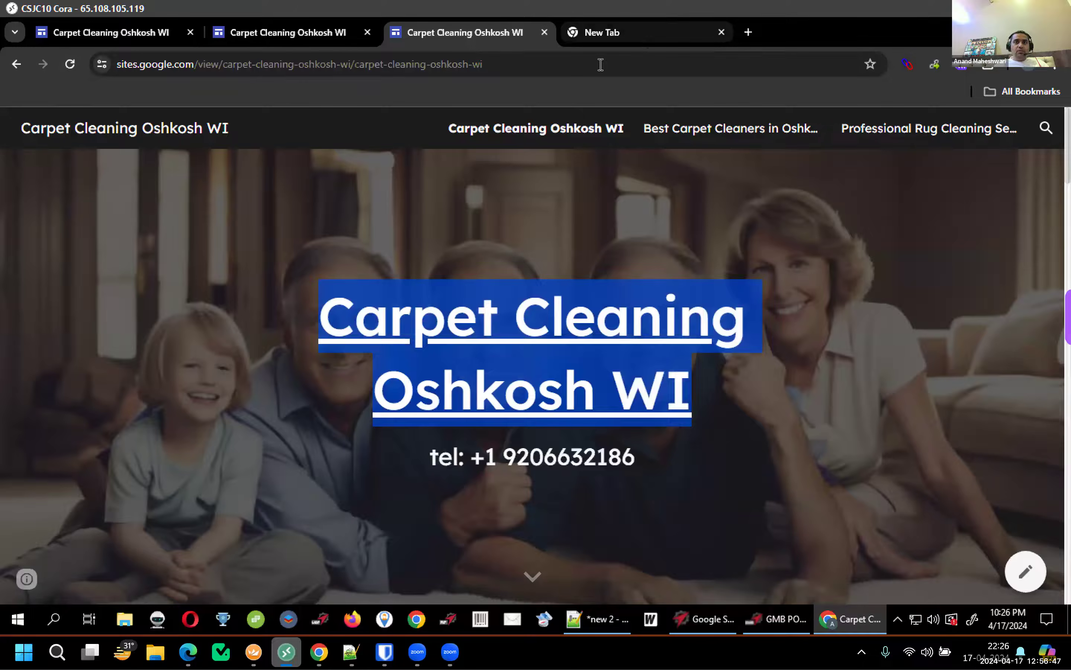
key(ctrl+v)
key(Return)
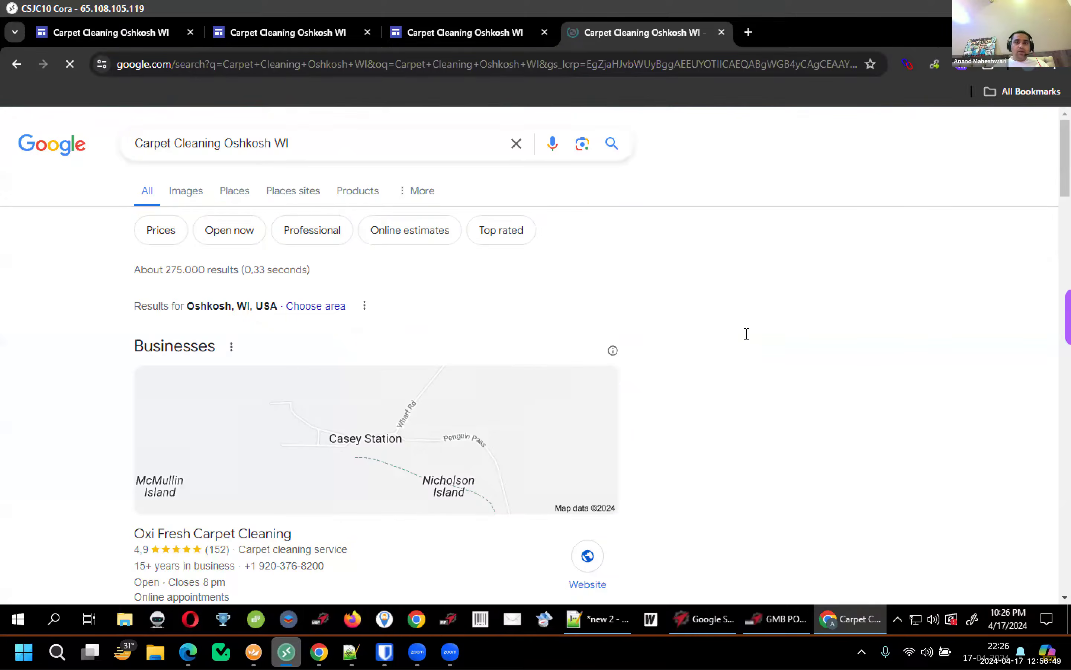
scroll(584, 365, down, 5)
scroll(424, 427, down, 5)
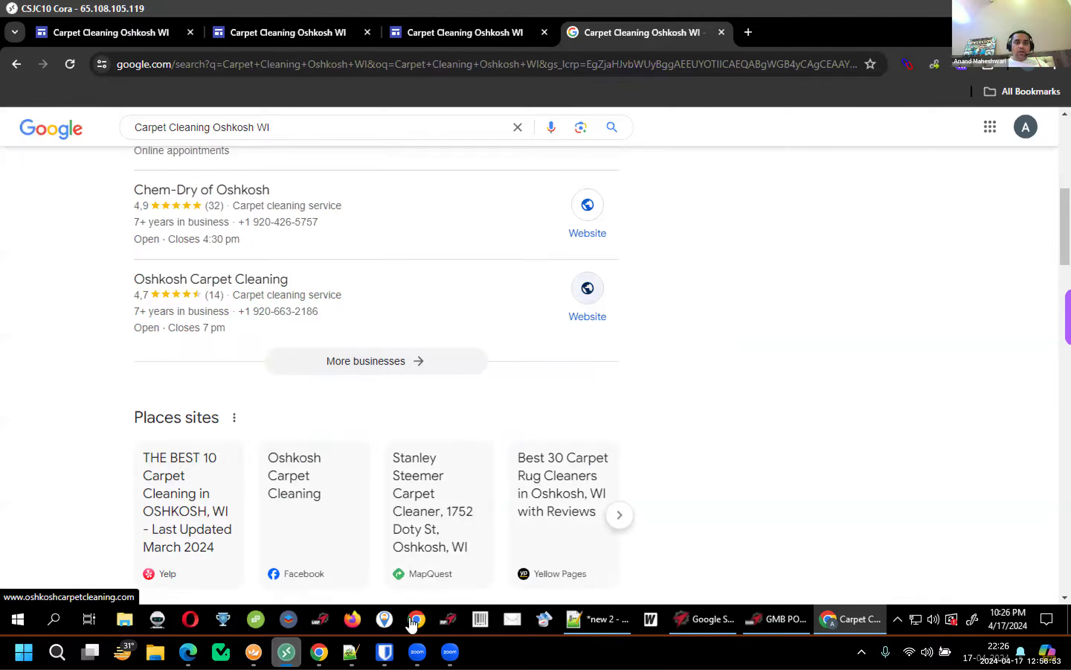
Select the business website URL on line 7 of the Notepad++ notes
click(583, 619)
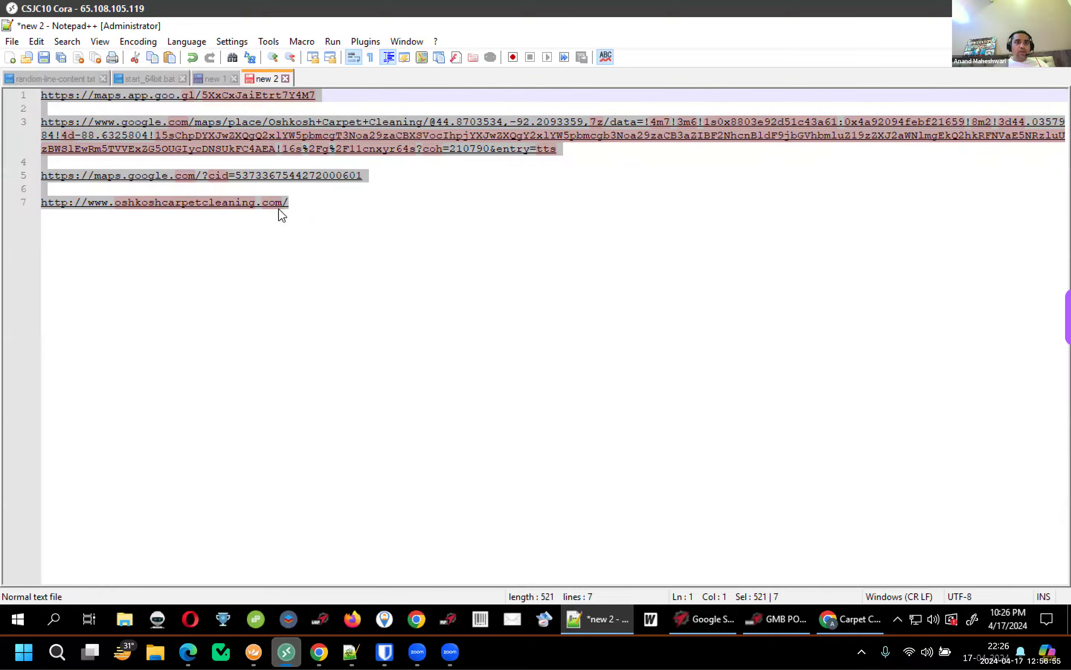
drag(289, 202, 16, 204)
key(ctrl+c)
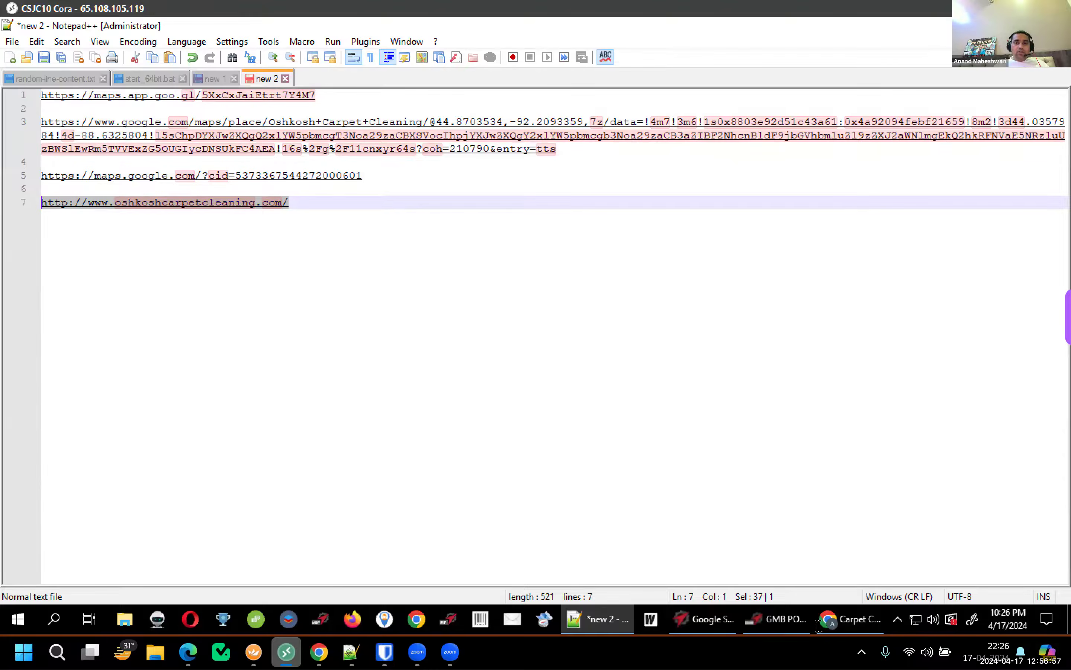
click(834, 628)
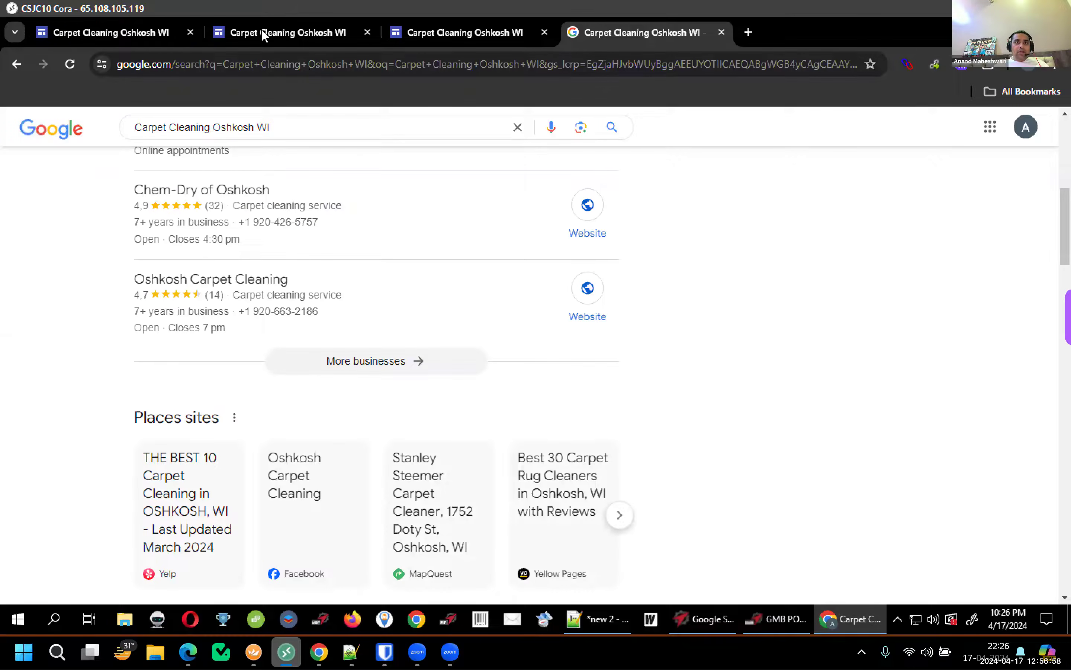
Embed the pasted business website as a whole page on the site
click(137, 34)
scroll(656, 270, down, 6)
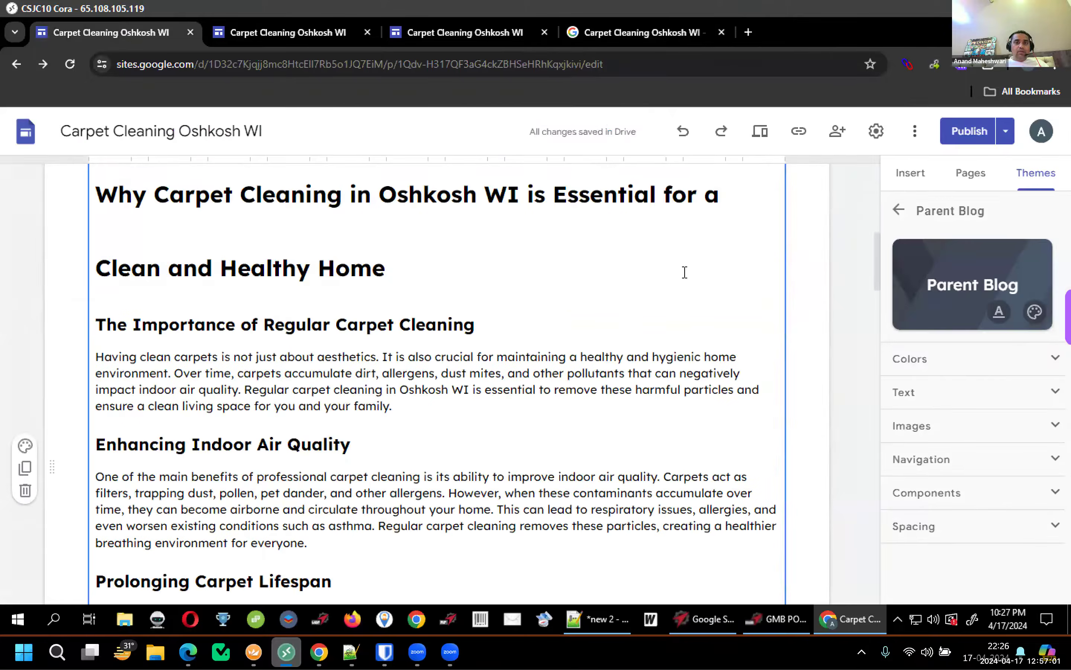
scroll(684, 271, down, 10)
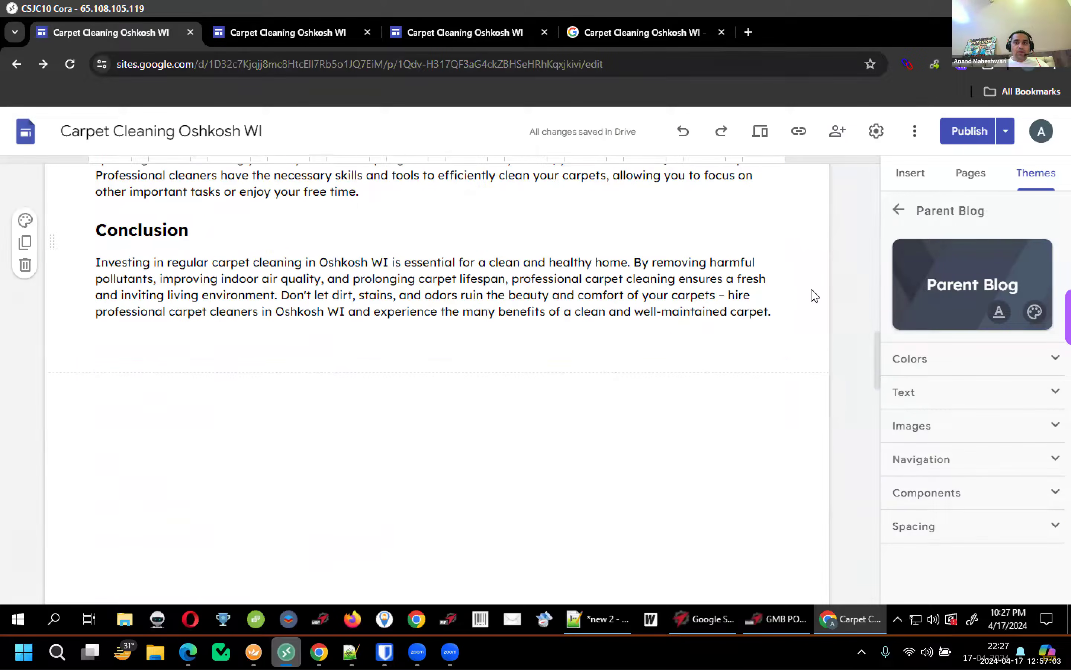
click(910, 177)
click(933, 282)
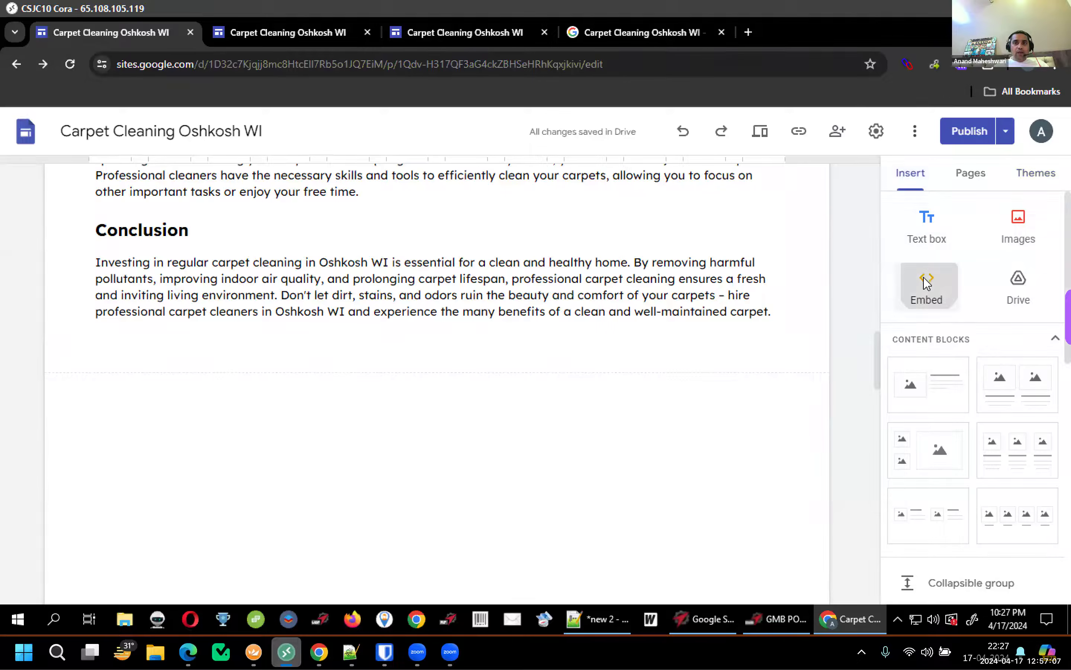
key(ctrl+v)
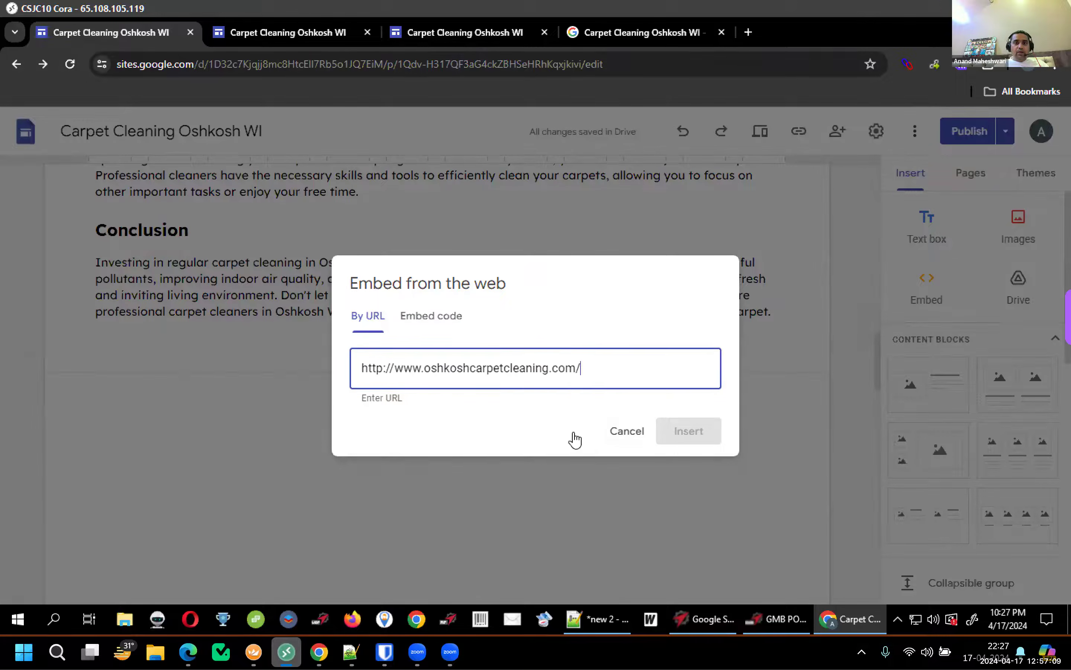
click(478, 419)
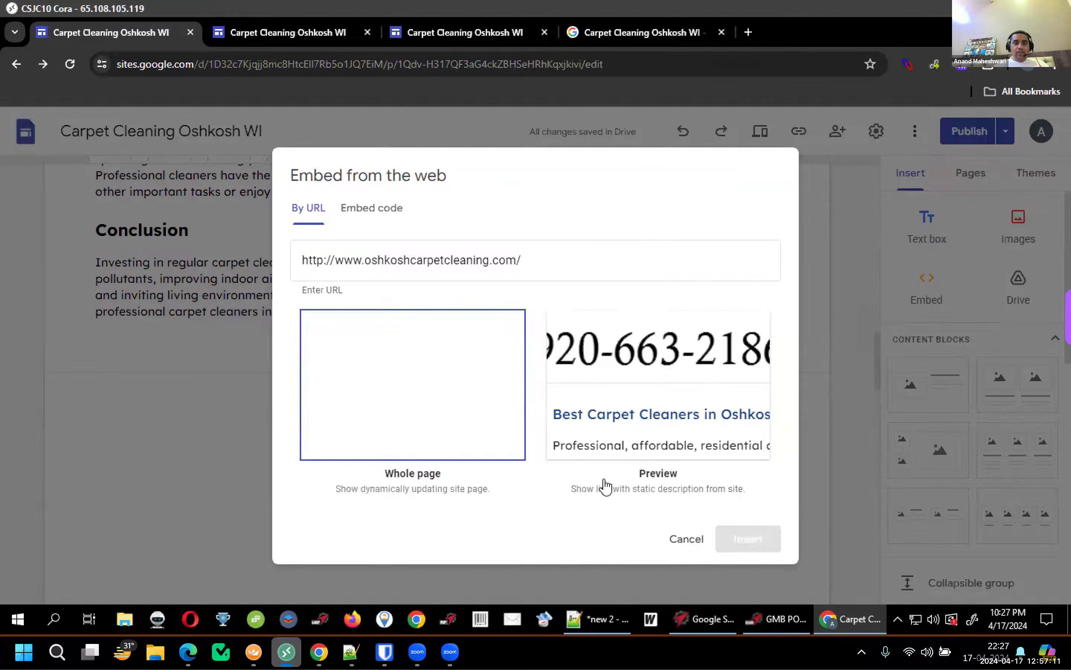
key(Return)
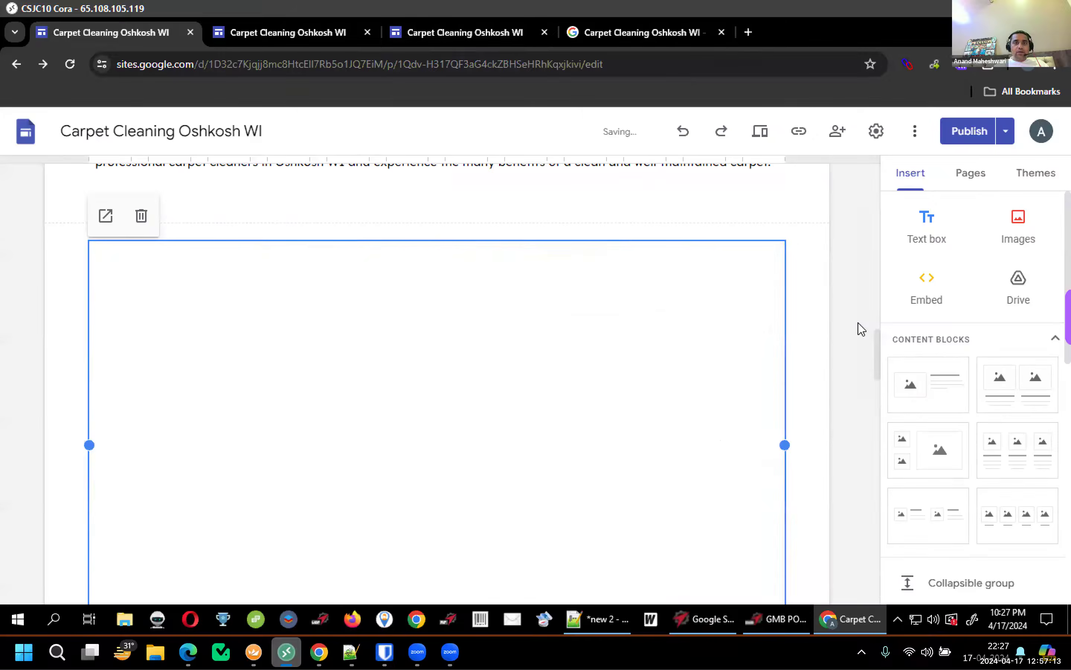
Stretch the website embed much taller and publish the site
scroll(806, 359, down, 5)
drag(785, 276, 802, 544)
mouse_move(437, 276)
mouse_down()
mouse_move(430, 419)
mouse_move(414, 463)
mouse_move(436, 277)
mouse_move(426, 477)
mouse_move(438, 279)
mouse_up()
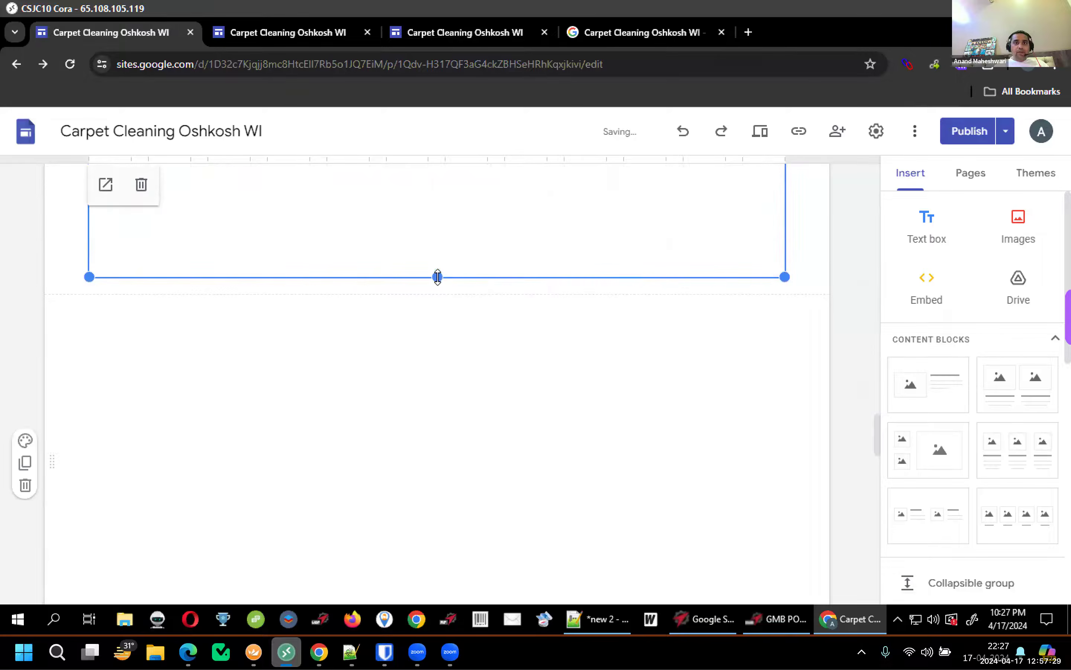
click(968, 136)
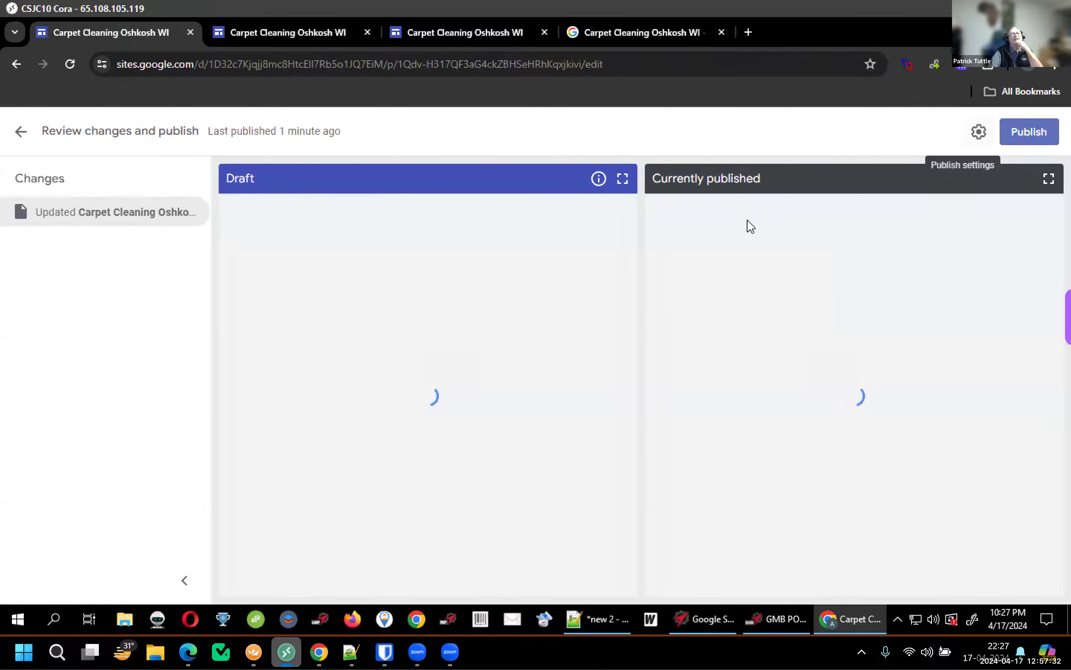
click(1011, 139)
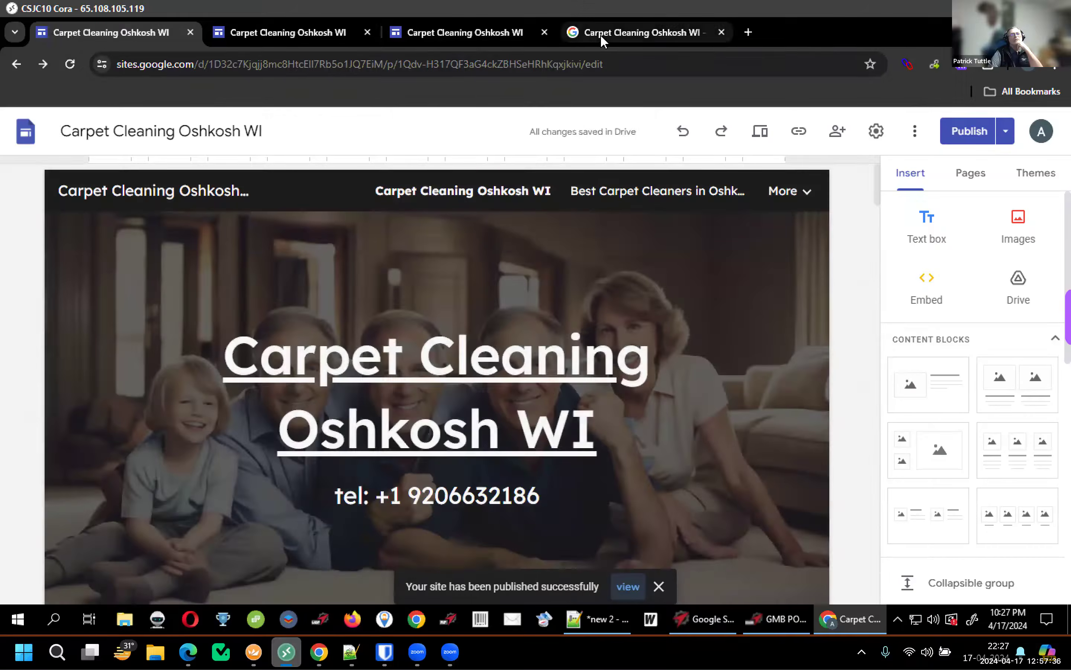
Scroll the published page to check the embedded carpet cleaning site and article down to Contact Us Today
click(600, 34)
click(459, 30)
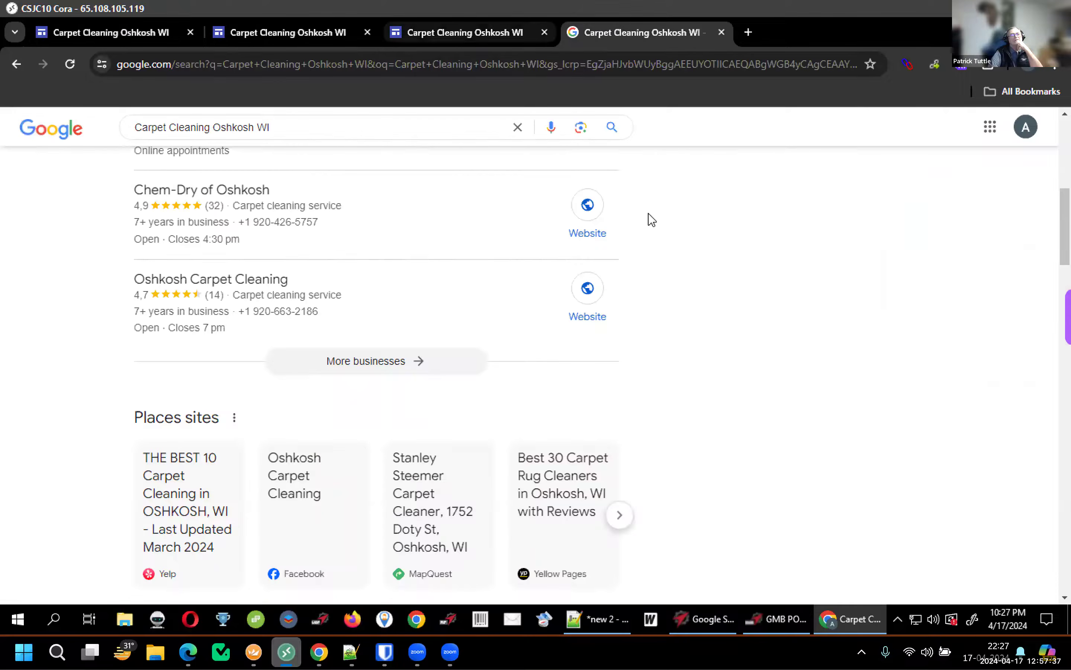
scroll(820, 245, down, 2)
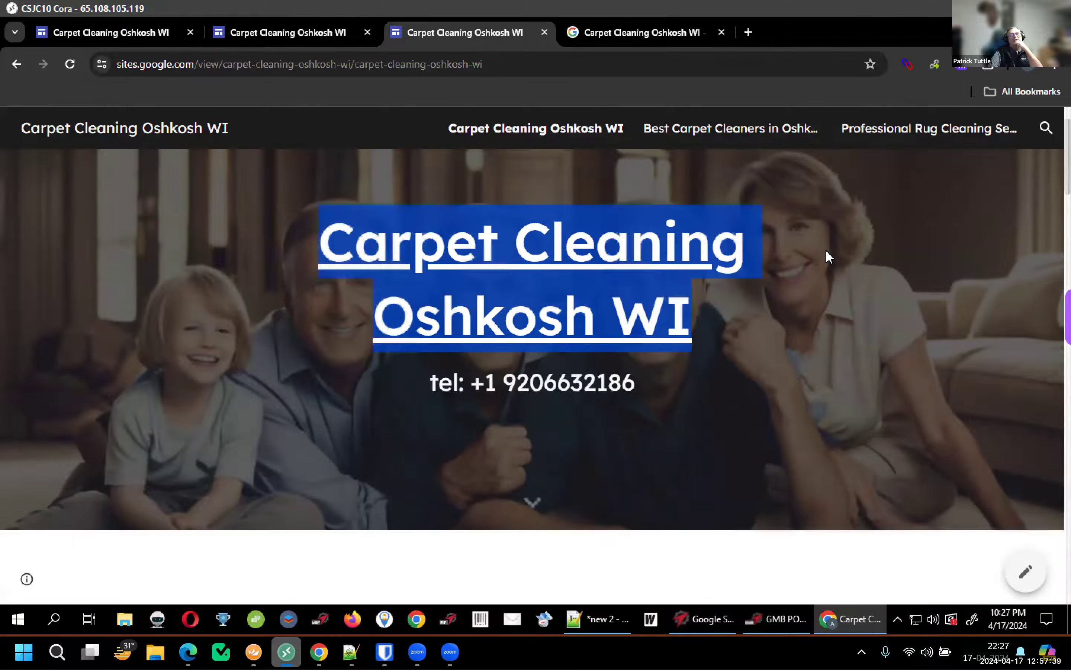
scroll(826, 250, down, 5)
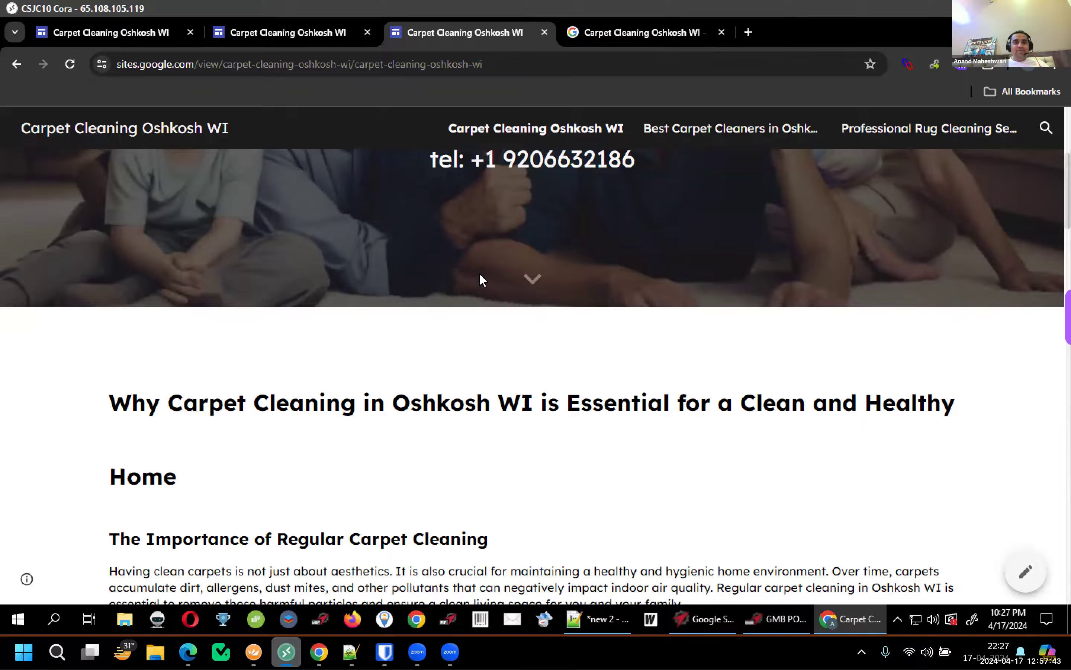
scroll(479, 280, down, 20)
scroll(90, 315, up, 4)
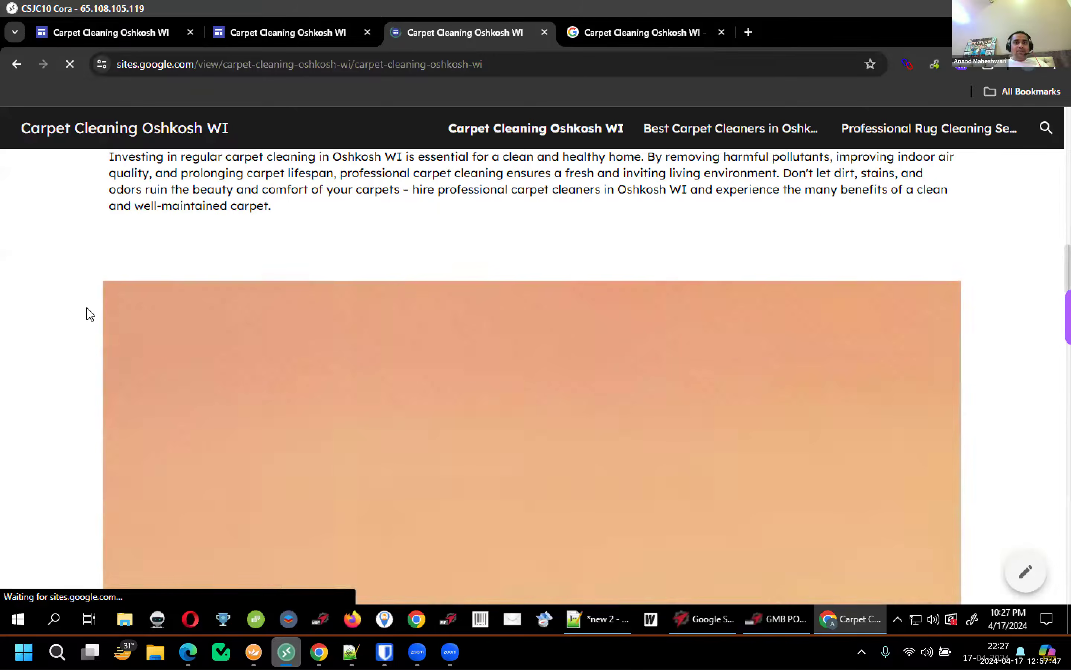
scroll(91, 315, down, 5)
scroll(691, 270, down, 6)
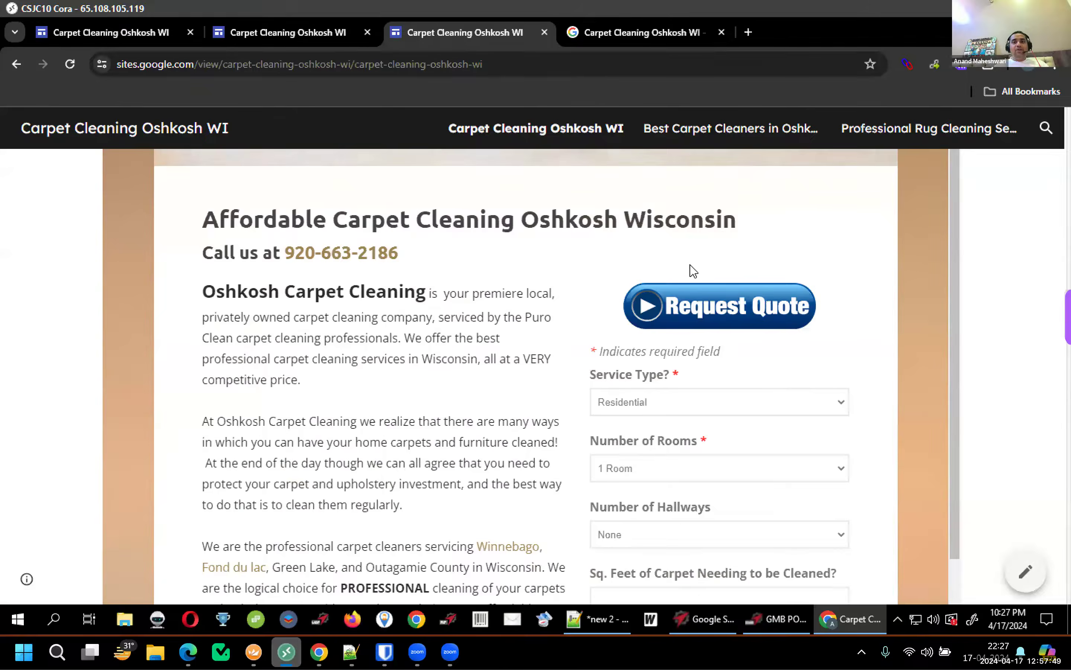
scroll(757, 345, down, 7)
scroll(758, 346, up, 7)
scroll(981, 313, up, 7)
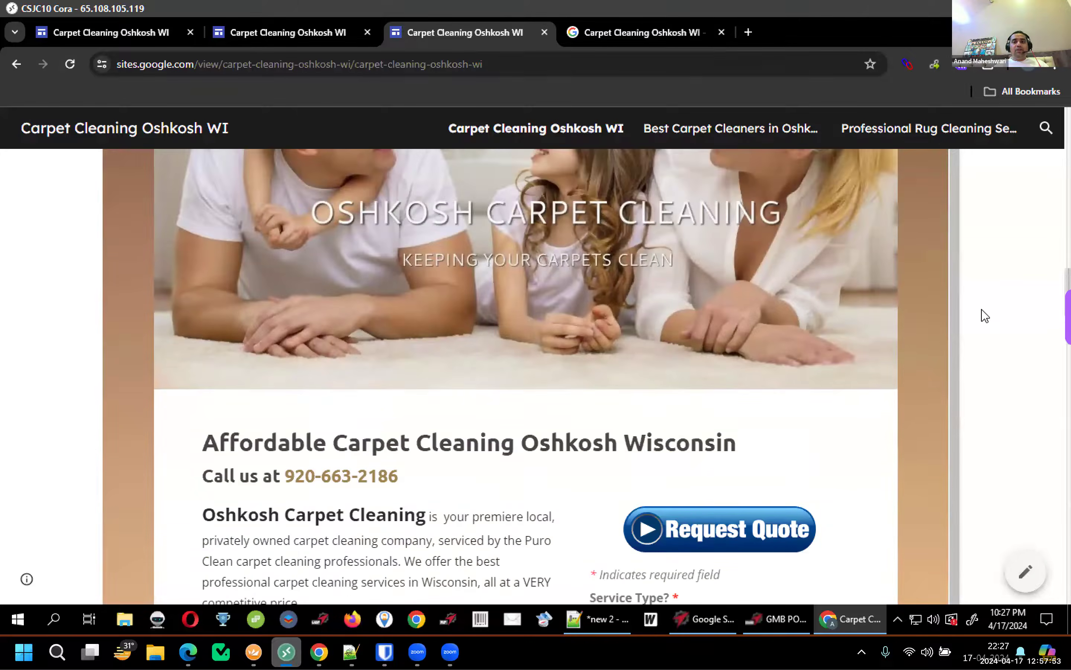
scroll(672, 363, down, 7)
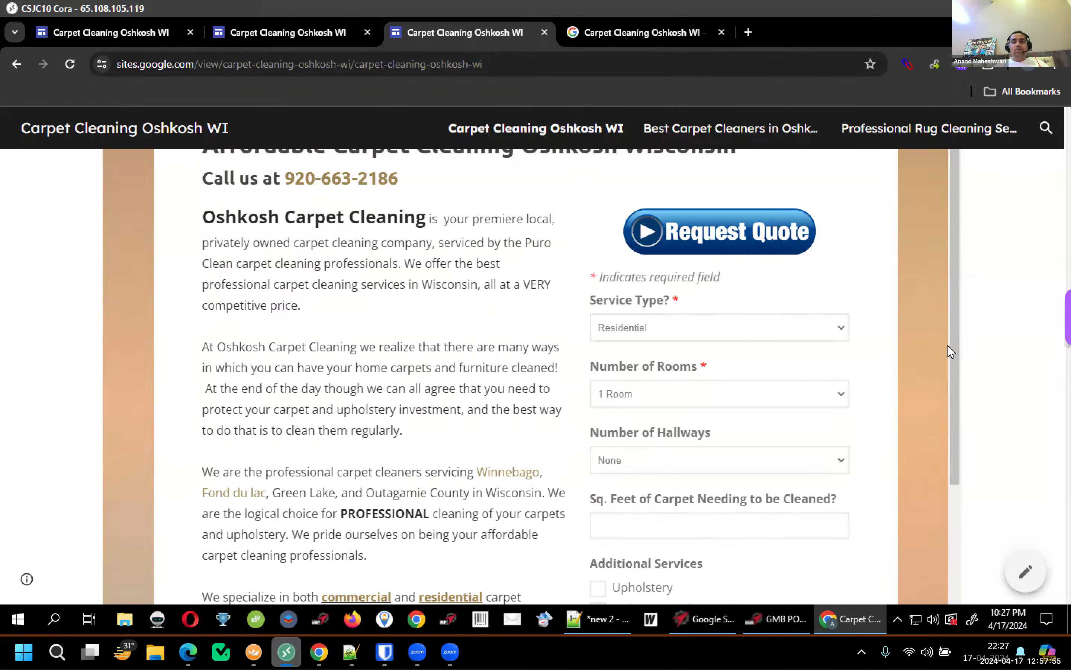
scroll(947, 345, down, 3)
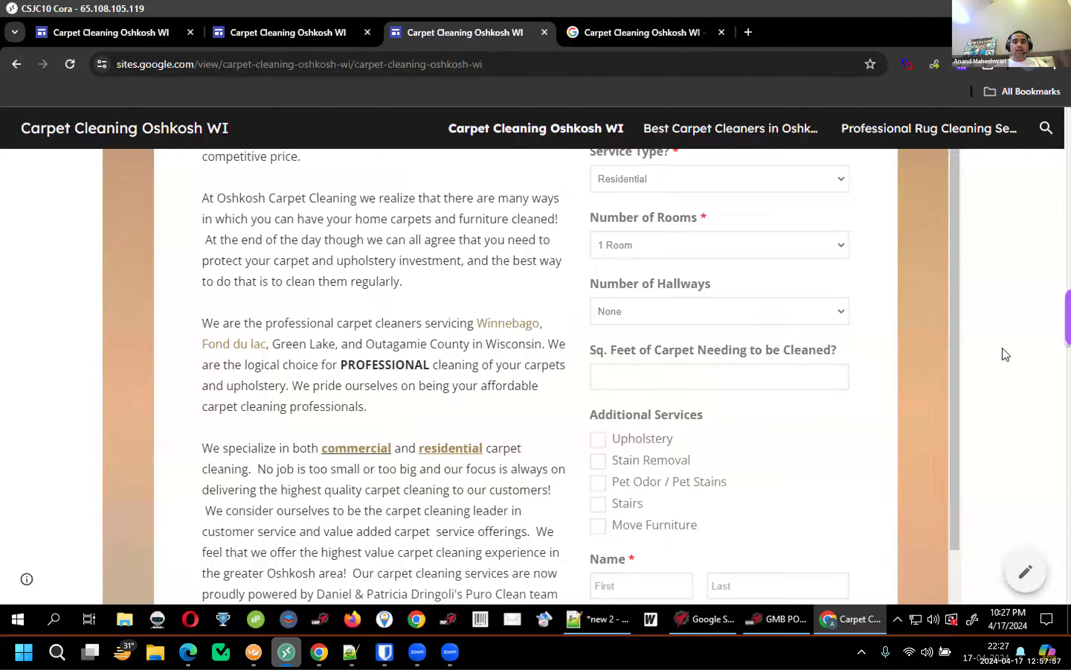
scroll(1006, 355, down, 20)
scroll(1006, 354, up, 6)
scroll(1006, 354, up, 15)
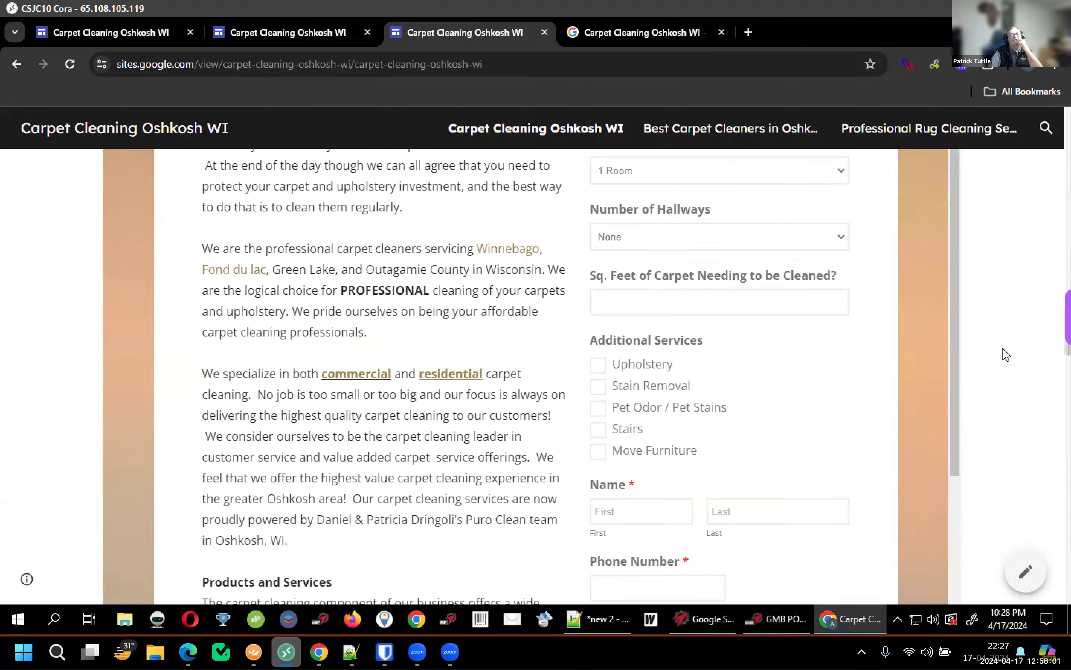
scroll(1005, 354, down, 6)
scroll(1006, 355, up, 8)
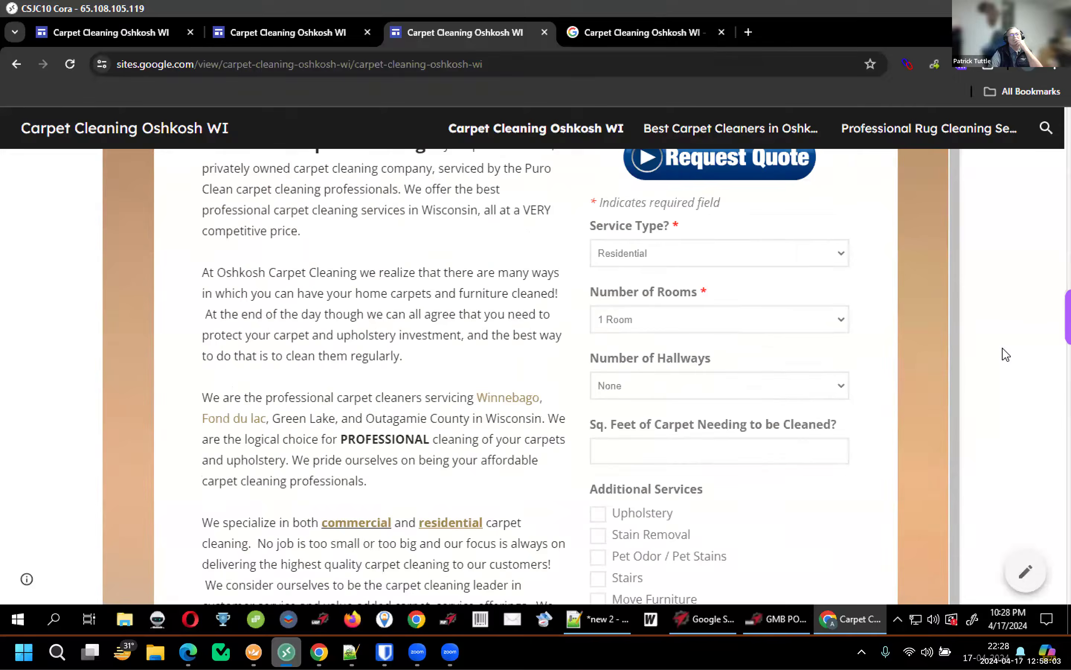
scroll(1006, 354, up, 6)
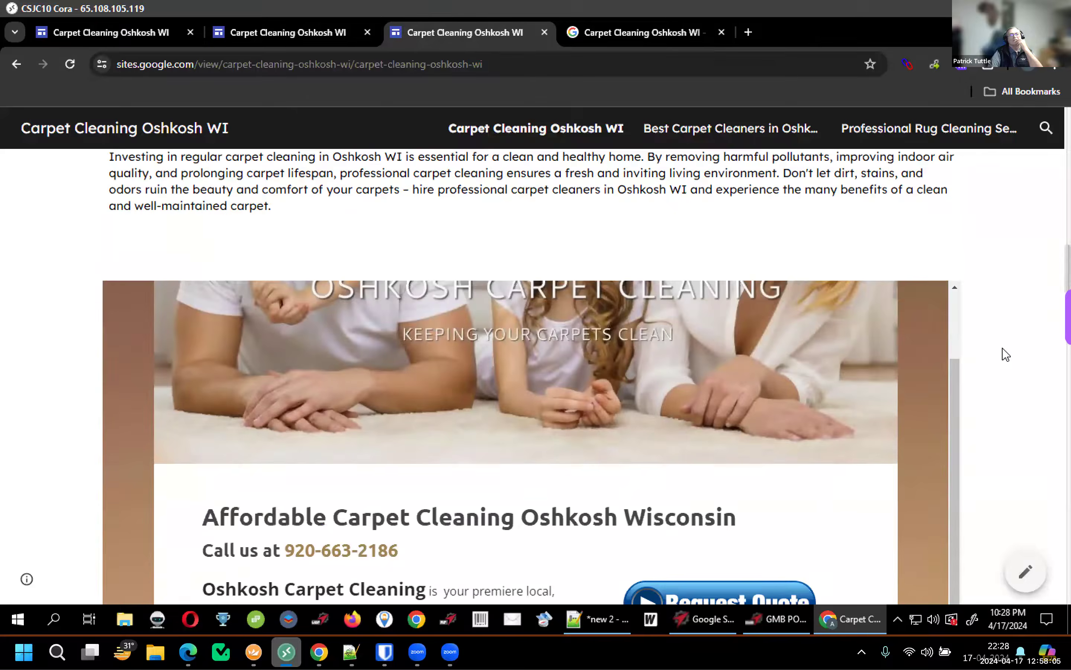
scroll(1006, 354, up, 8)
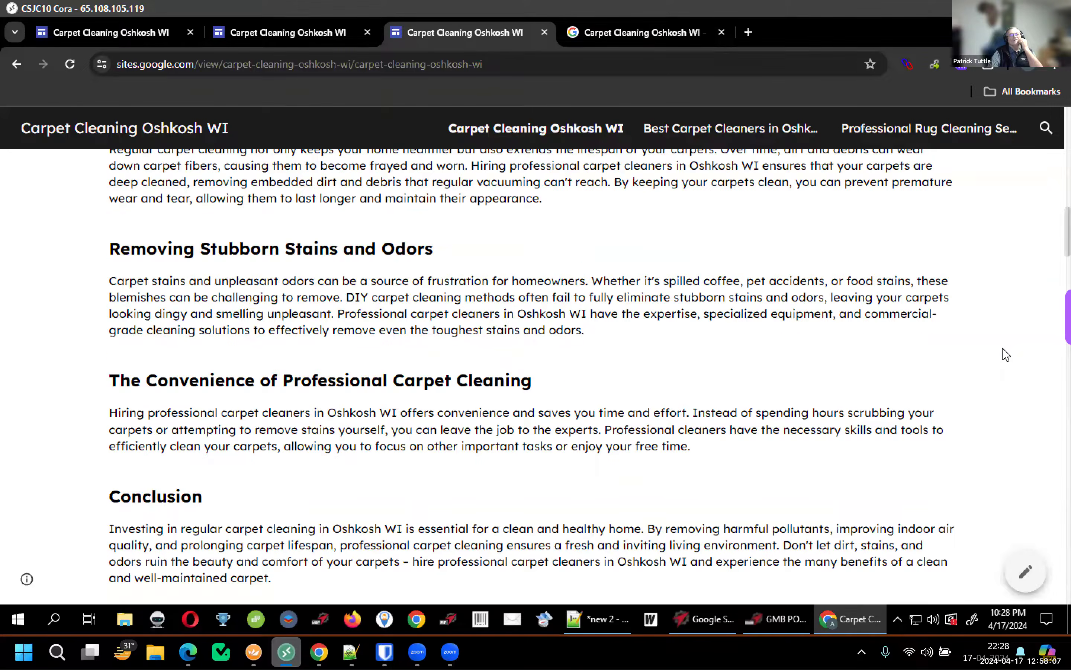
scroll(1006, 355, down, 6)
scroll(1005, 354, down, 10)
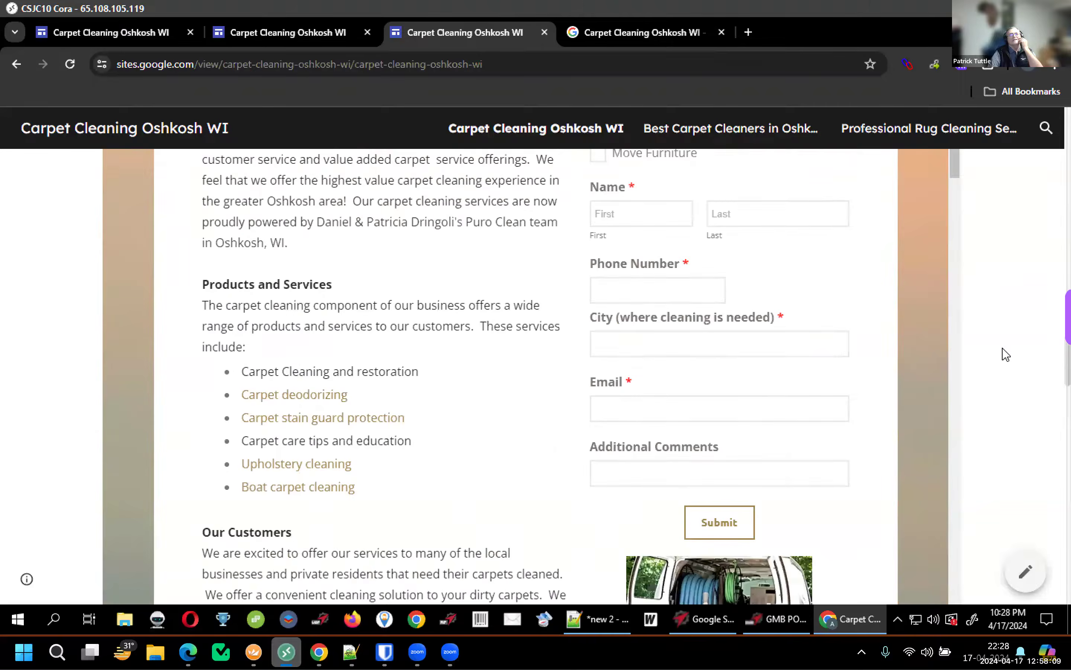
scroll(1006, 354, down, 12)
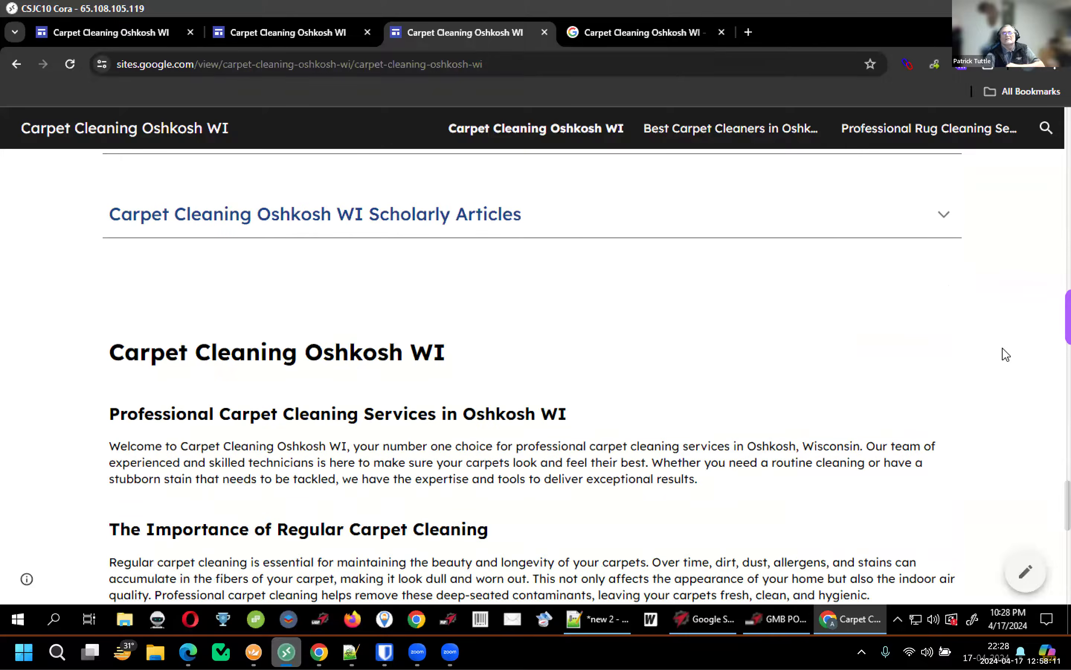
scroll(396, 528, down, 10)
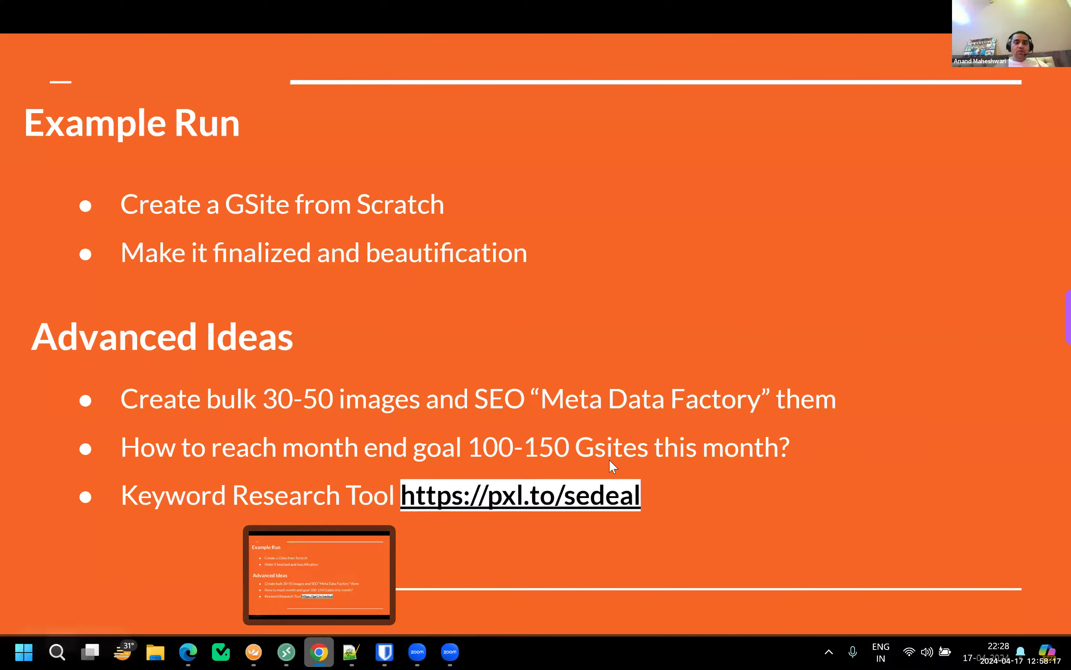
Copy the pxl.to/weathercode link from the Gsites contents slide into a new browser tab
key(Left)
key(Left)
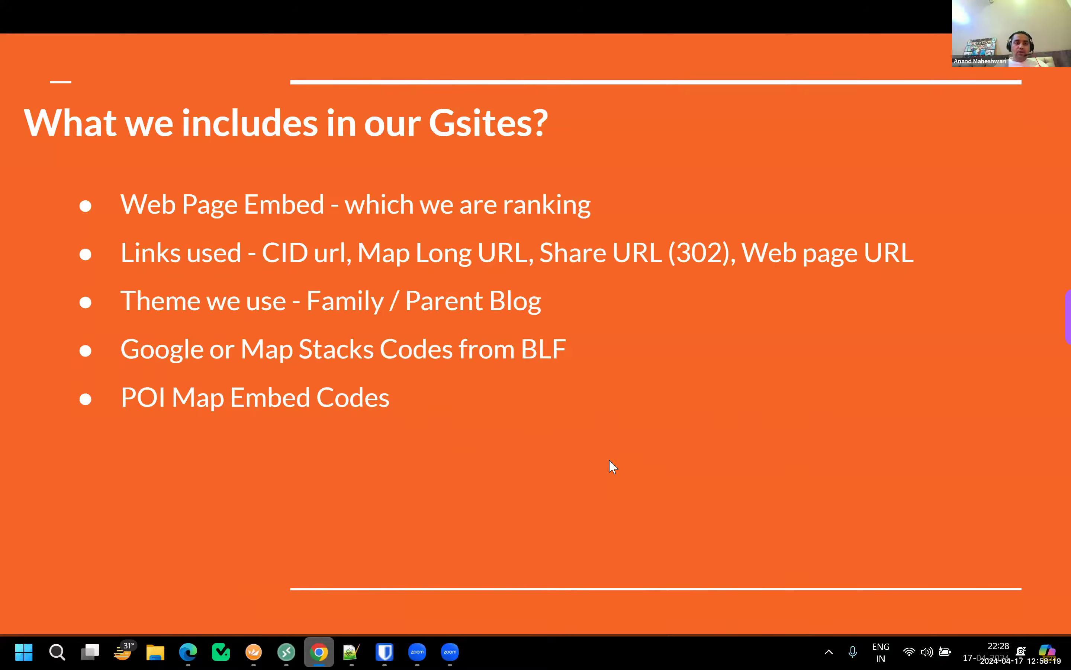
right_click(535, 537)
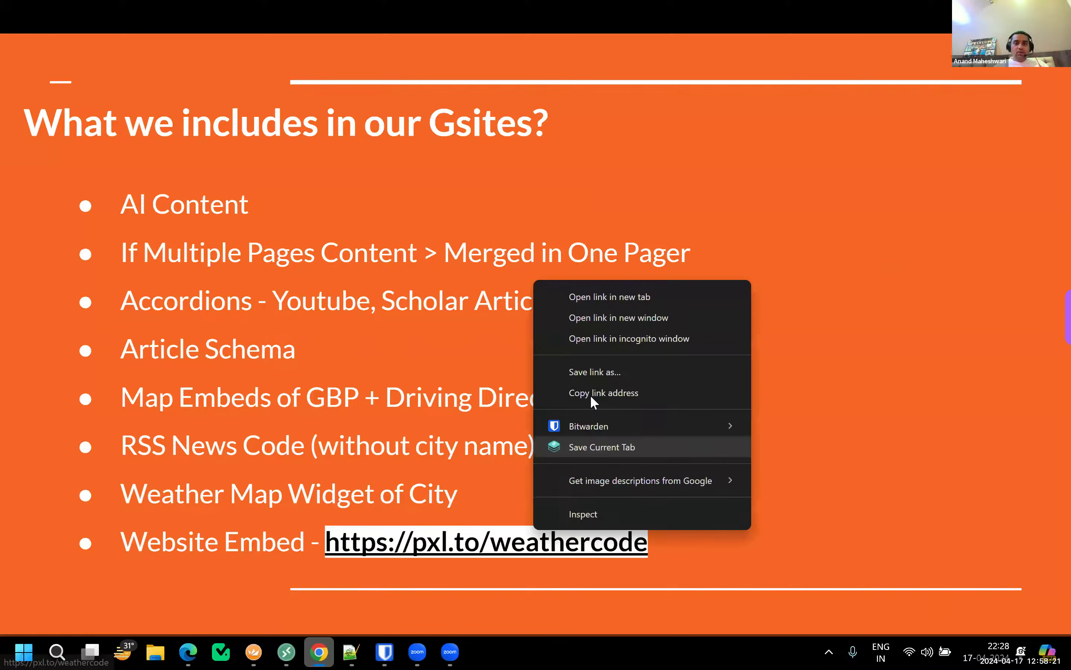
click(604, 392)
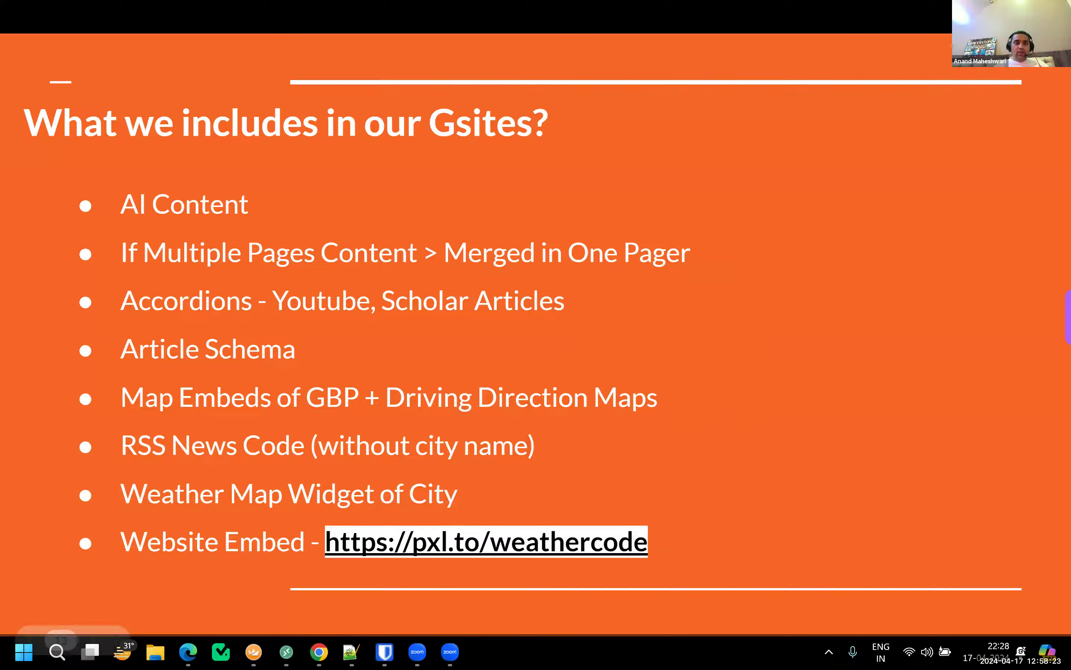
key(alt+Tab)
click(750, 37)
Set the Booked.net weather widget location to Oshkosh, WI, United States
key(ctrl+v)
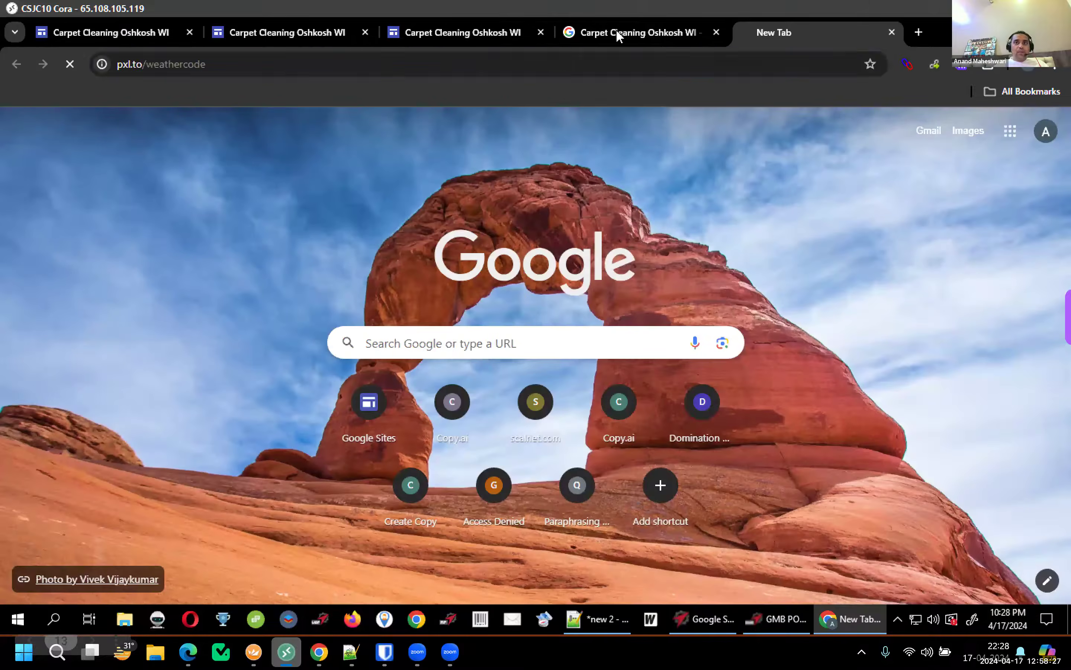
key(Return)
click(619, 32)
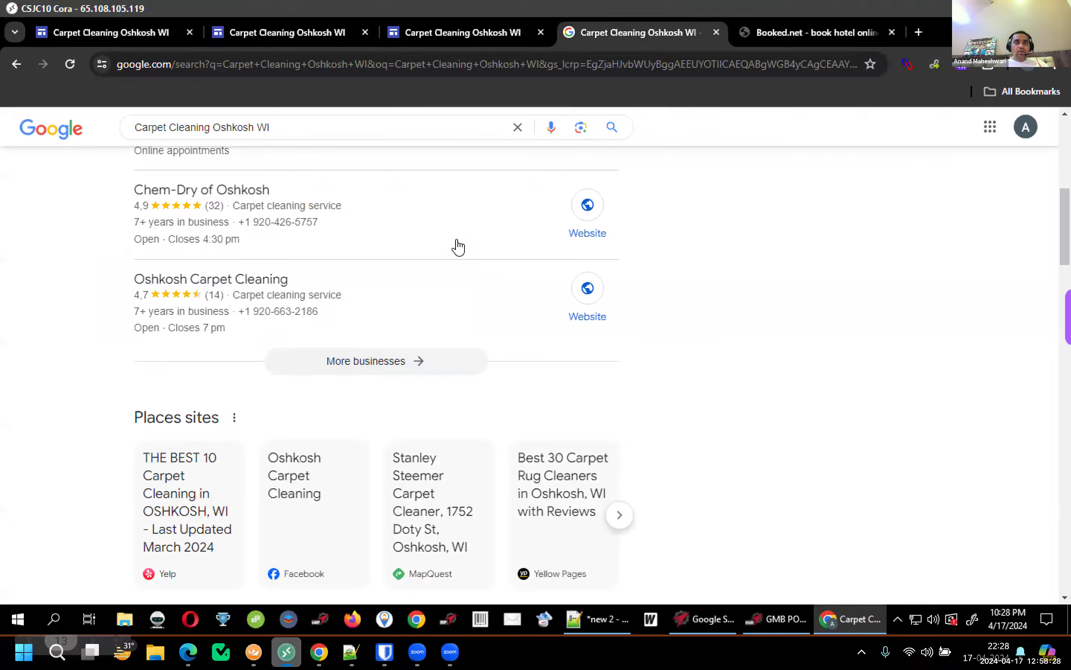
double_click(235, 127)
key(shift+End)
click(809, 32)
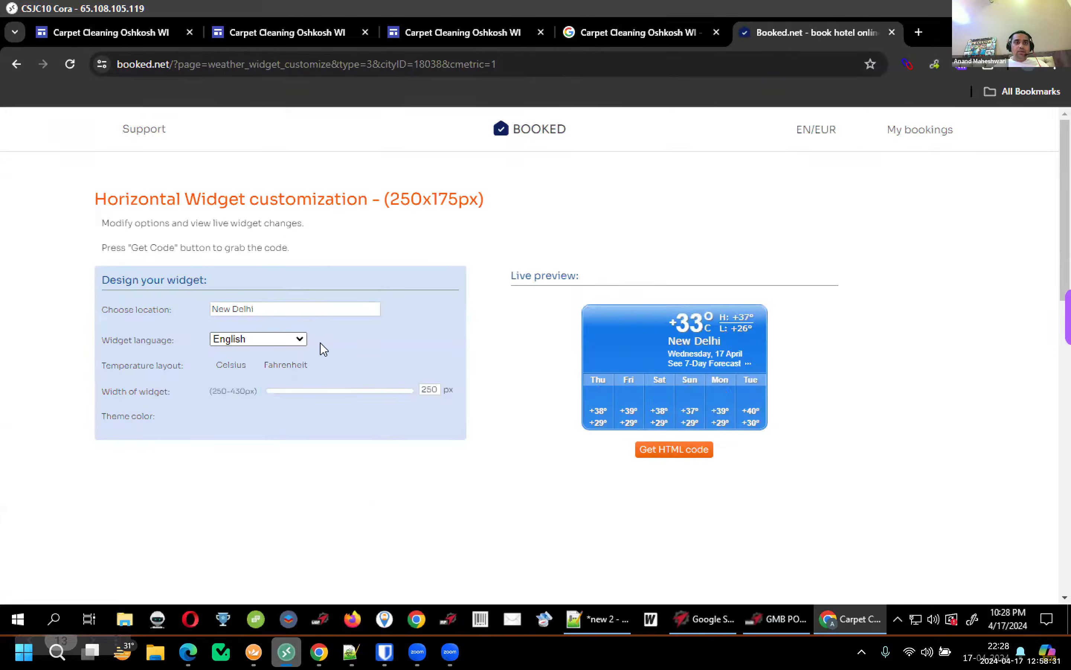
triple_click(299, 306)
key(ctrl+v)
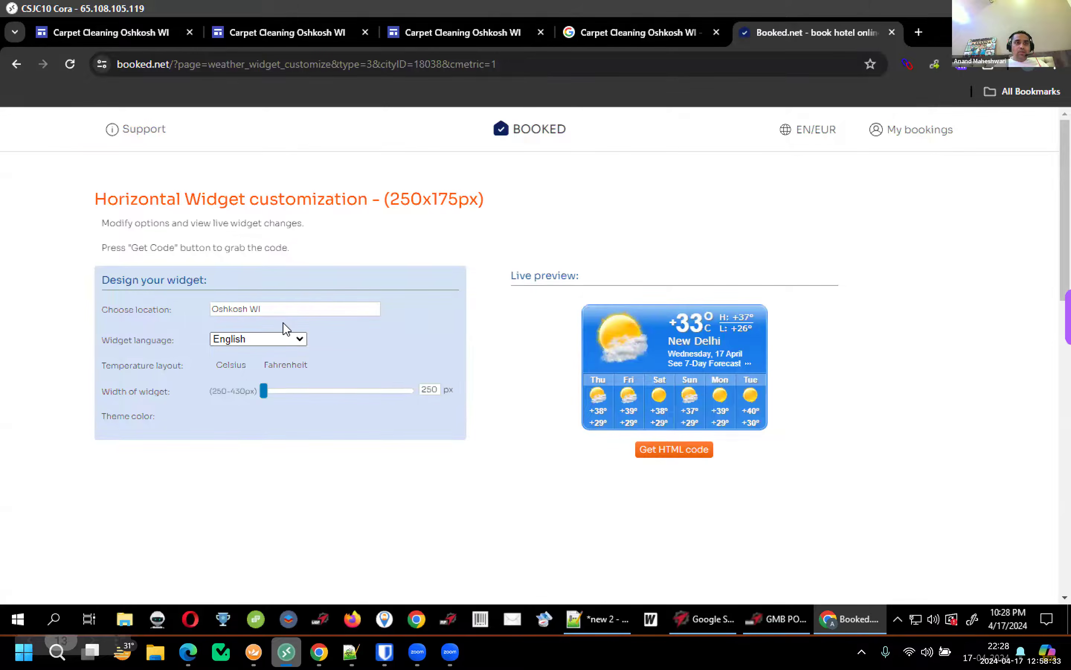
key(BackSpace)
key(BackSpace)
key(BackSpace)
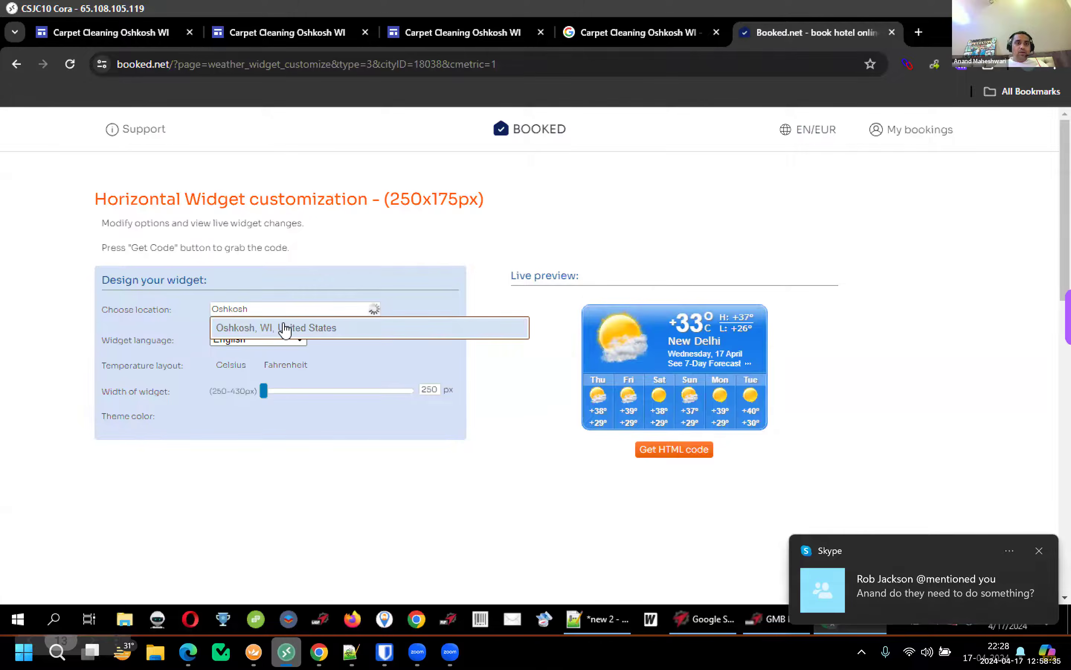
click(286, 328)
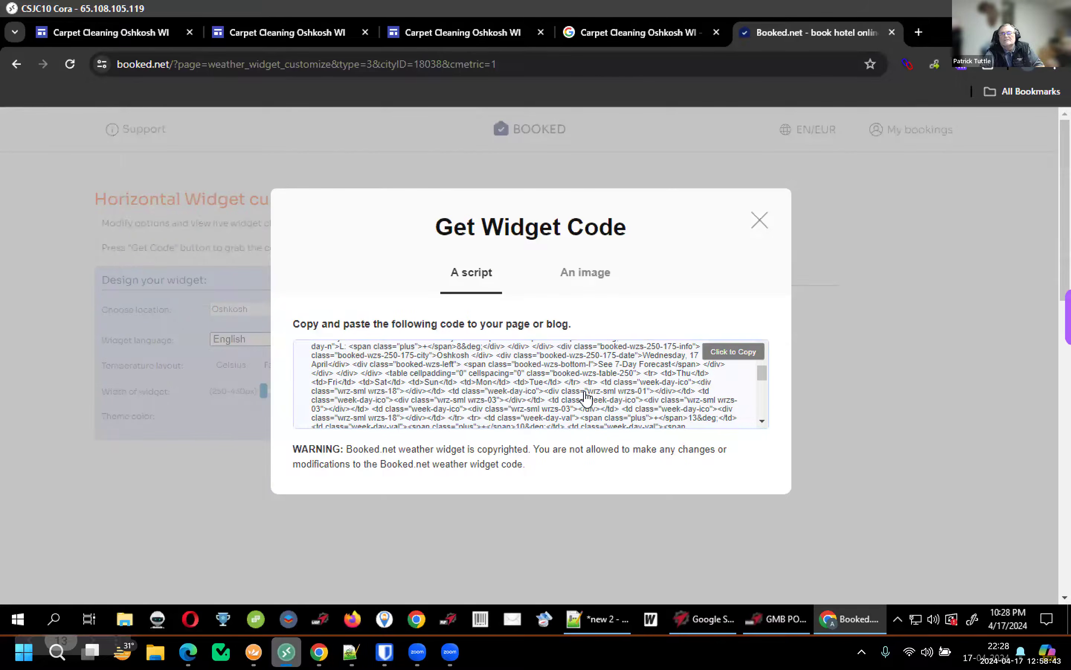
Copy the Oshkosh weather widget's HTML code at its default width
click(585, 397)
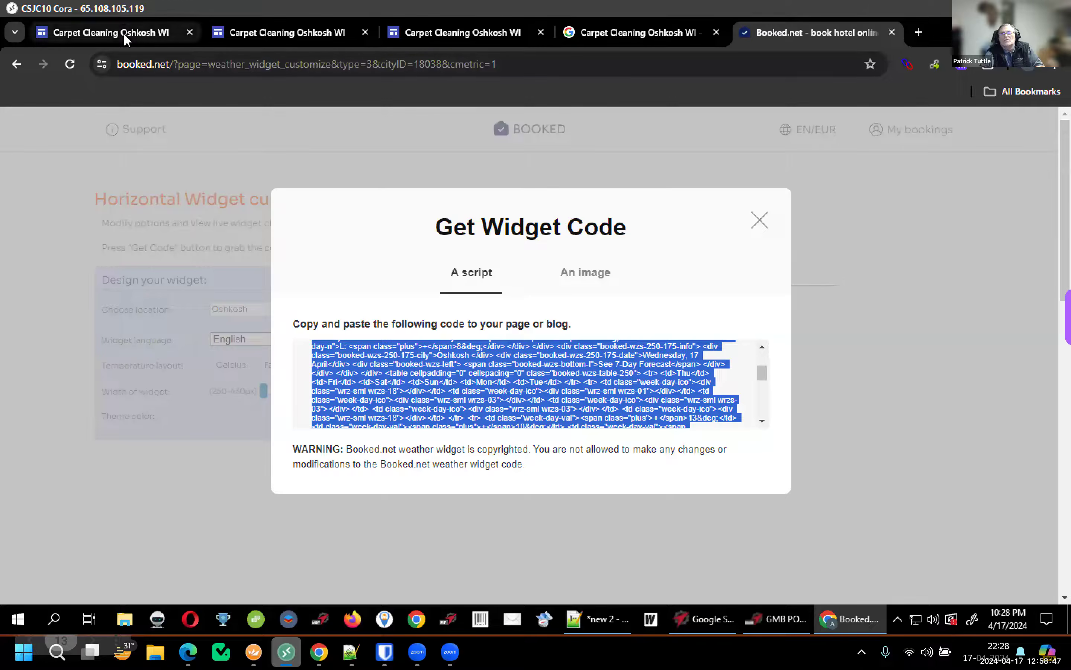
click(520, 416)
double_click(520, 417)
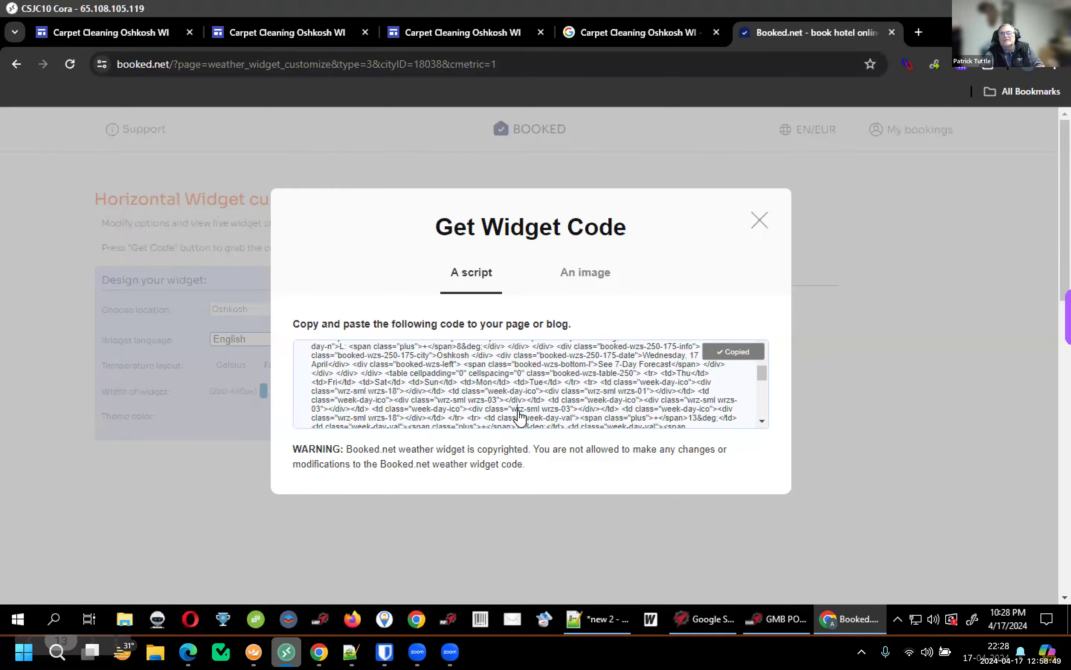
click(520, 417)
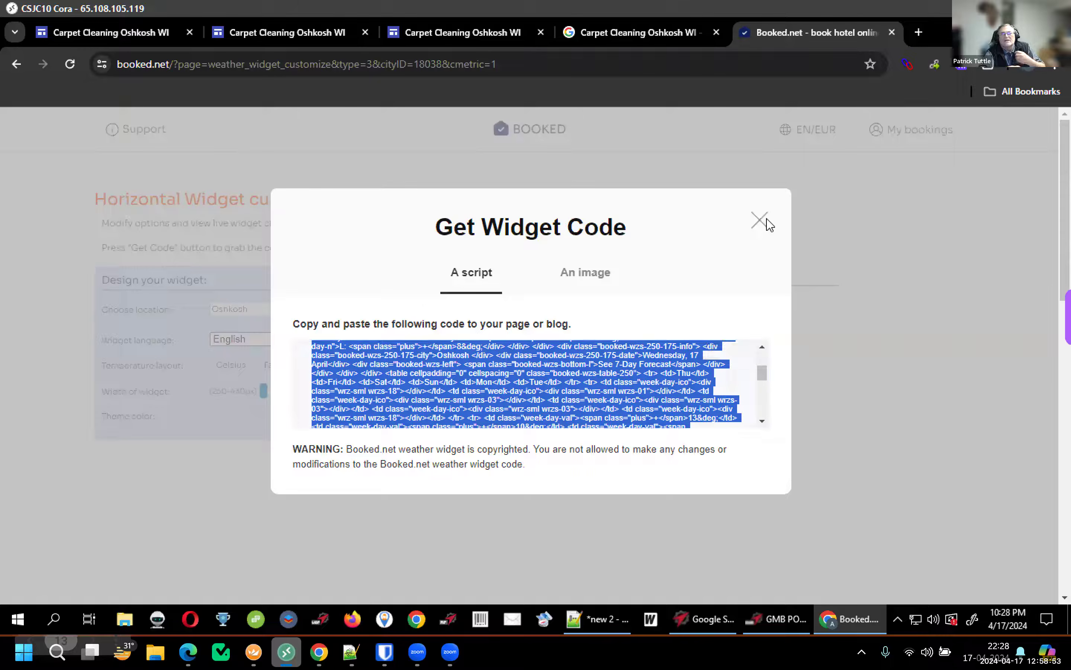
Widen the weather widget to 430 px and copy its updated HTML code
click(767, 220)
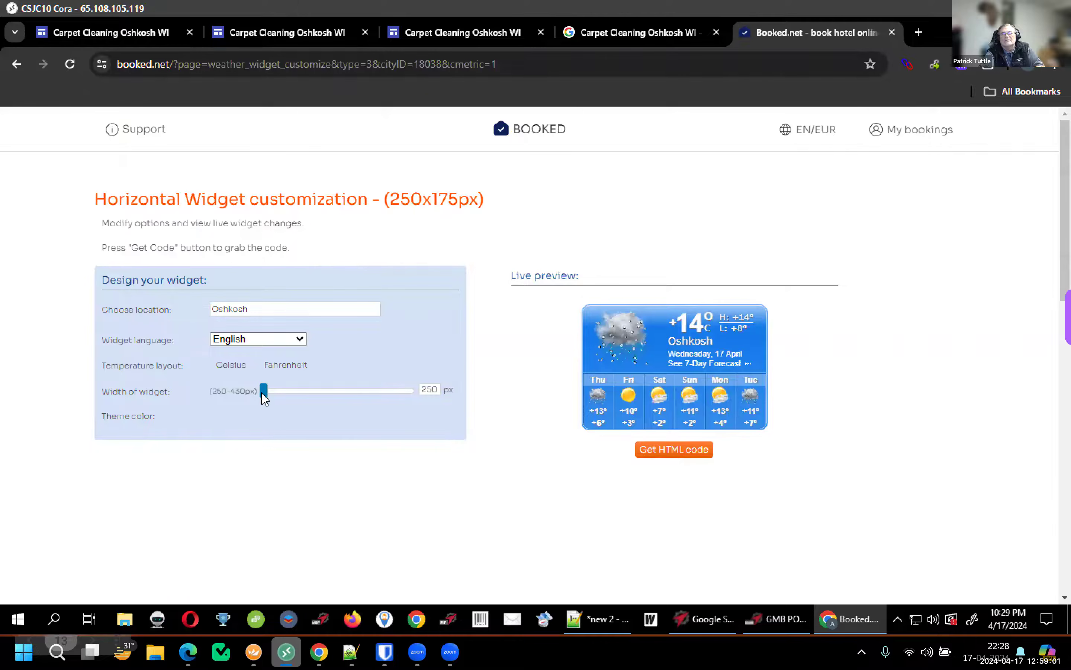
drag(263, 390, 612, 408)
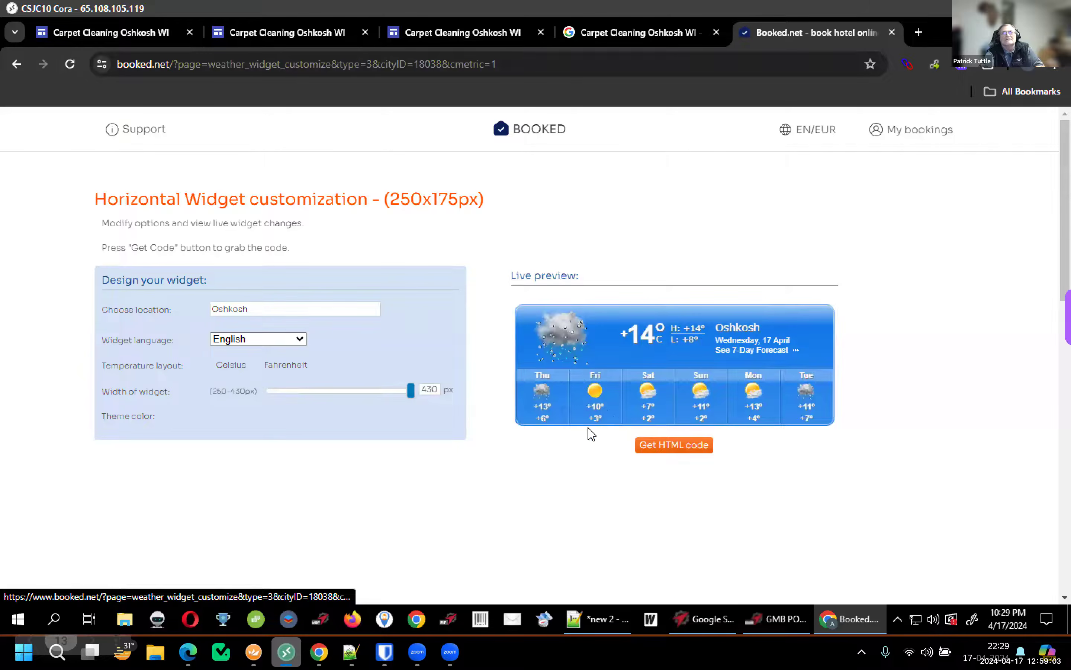
click(654, 444)
click(734, 352)
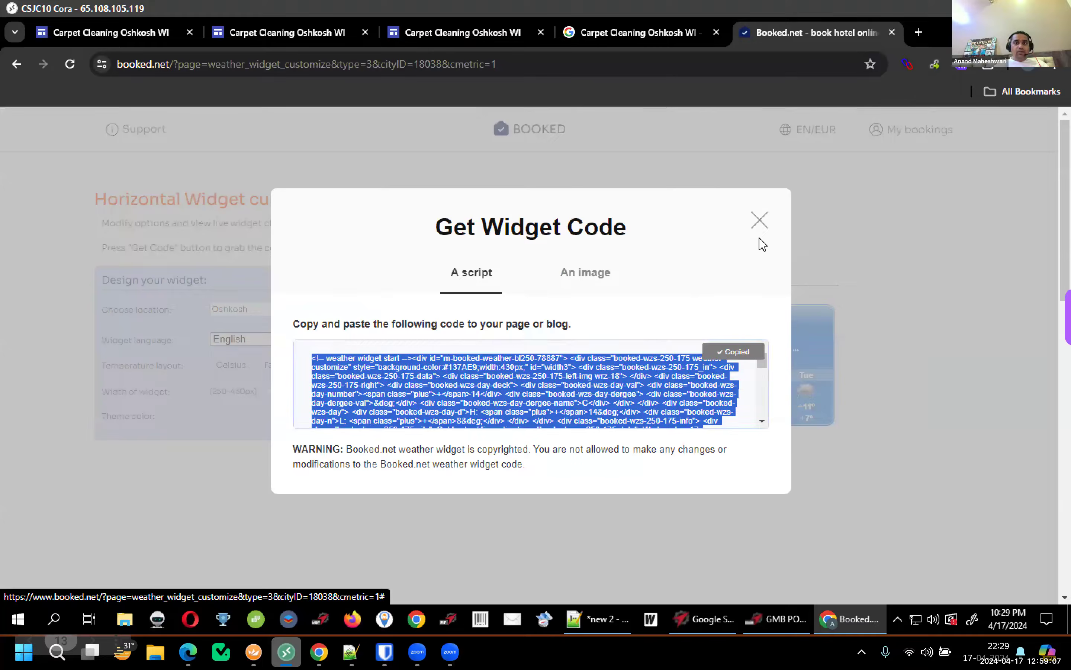
click(140, 30)
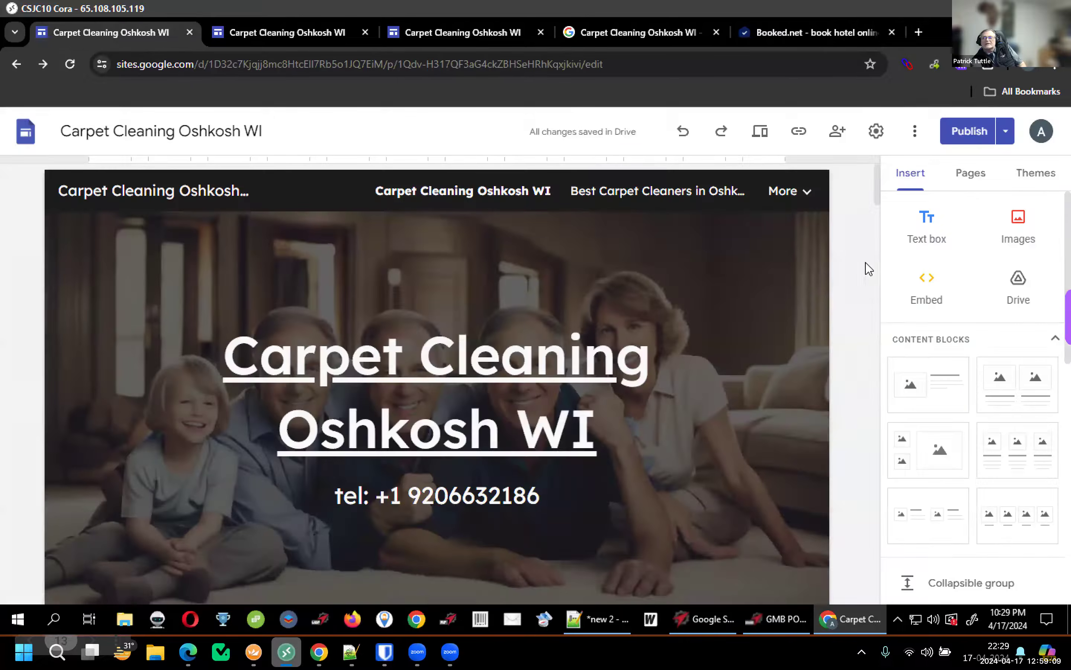
Embed the weather widget code below Contact Us Today, stretch it full width, and begin publishing
scroll(874, 540, down, 2)
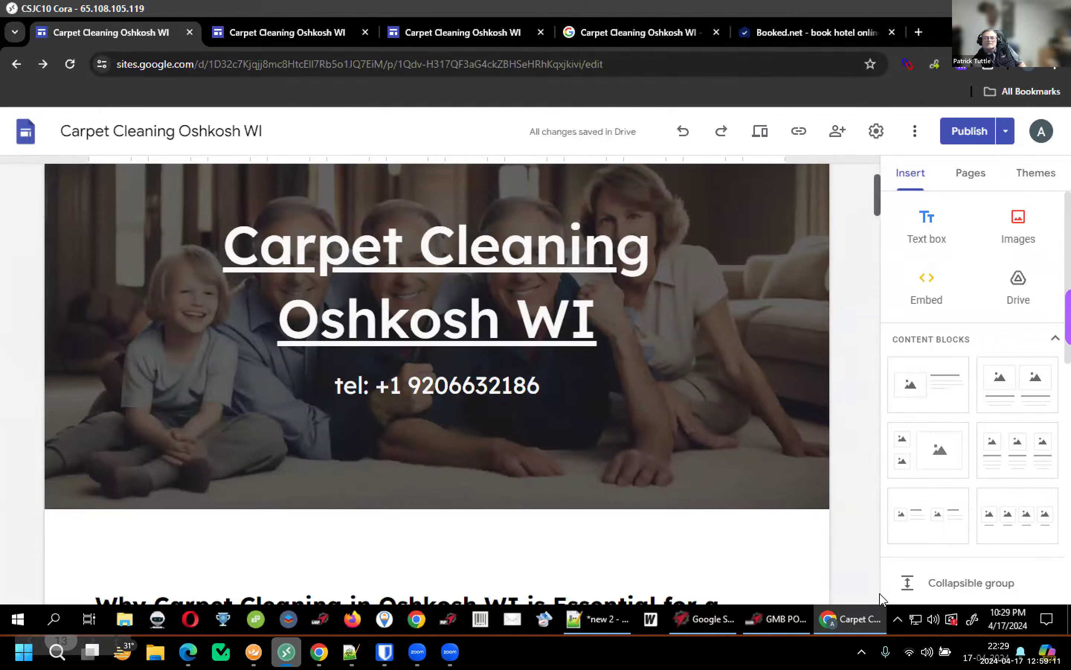
scroll(880, 594, down, 5)
scroll(371, 423, down, 15)
click(316, 328)
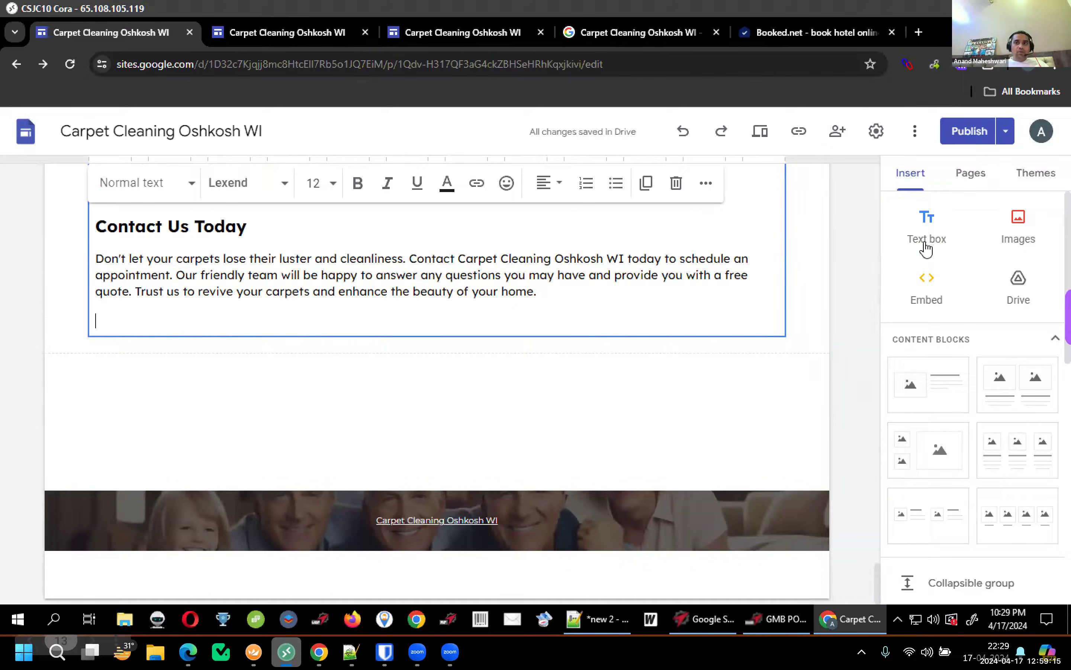
click(927, 281)
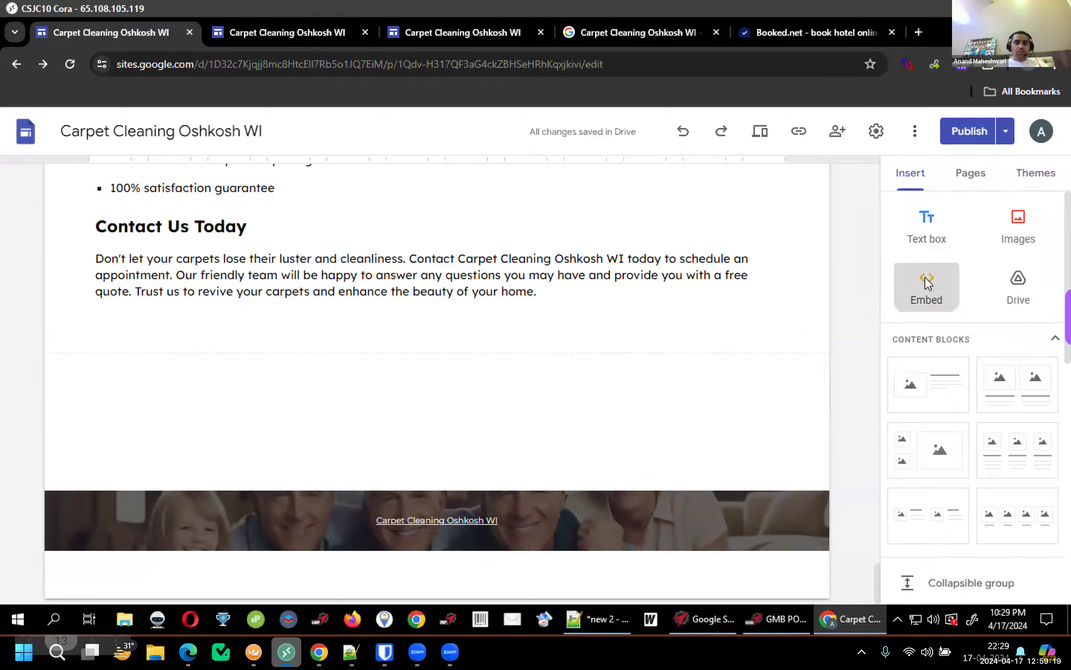
click(927, 284)
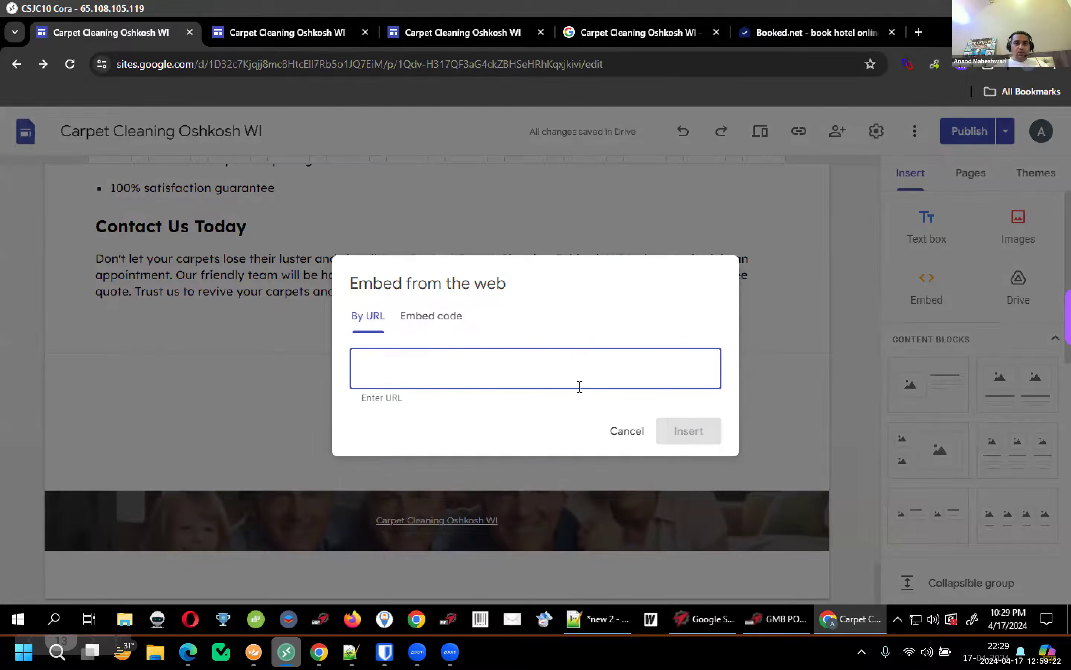
click(431, 316)
key(ctrl+v)
click(702, 459)
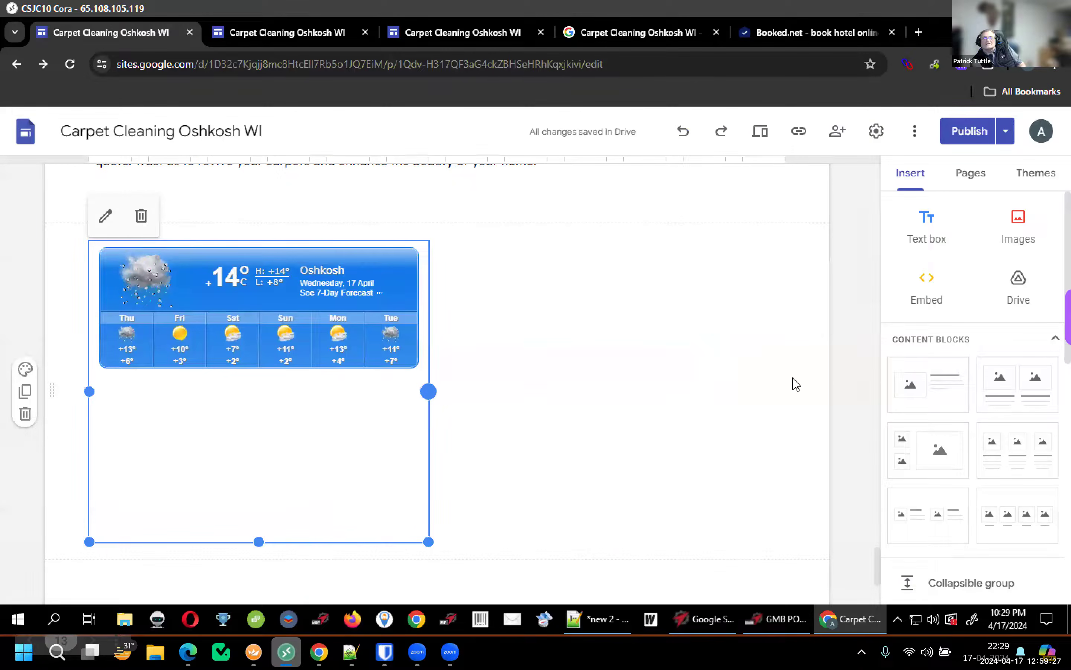
drag(795, 384, 842, 364)
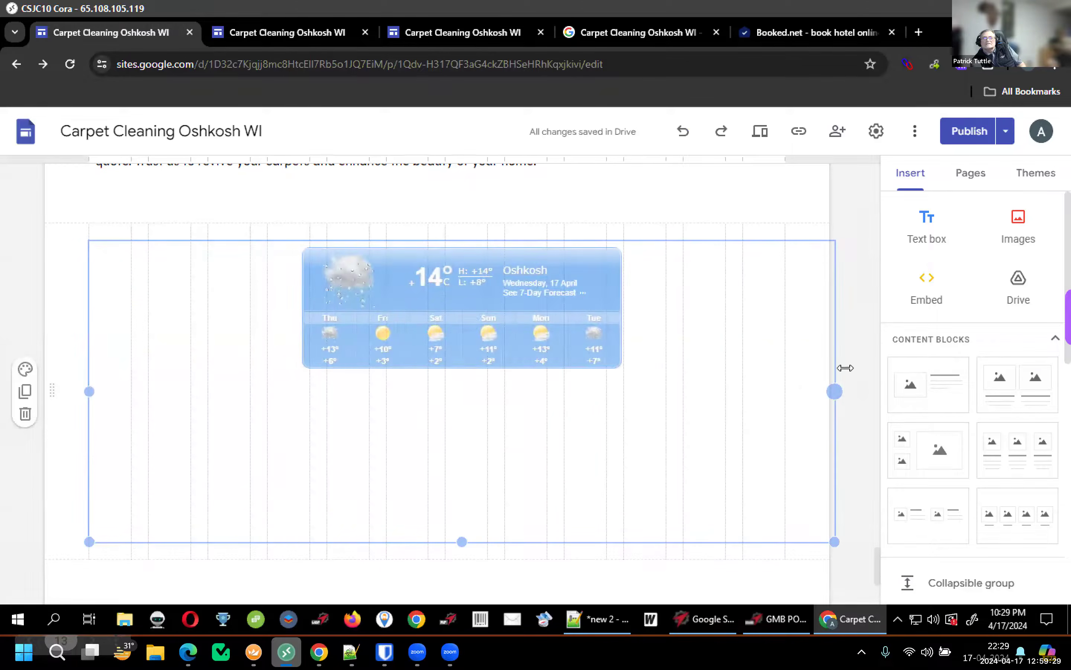
click(946, 139)
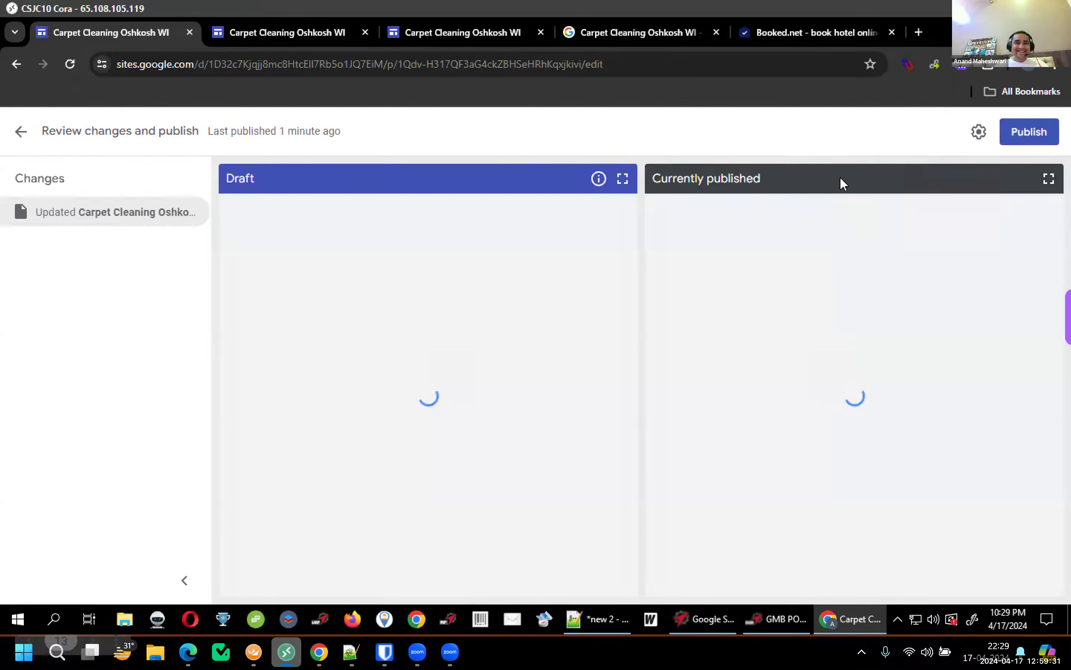
Publish the site and reload the live page to verify the Oshkosh weather widget appears
click(1018, 138)
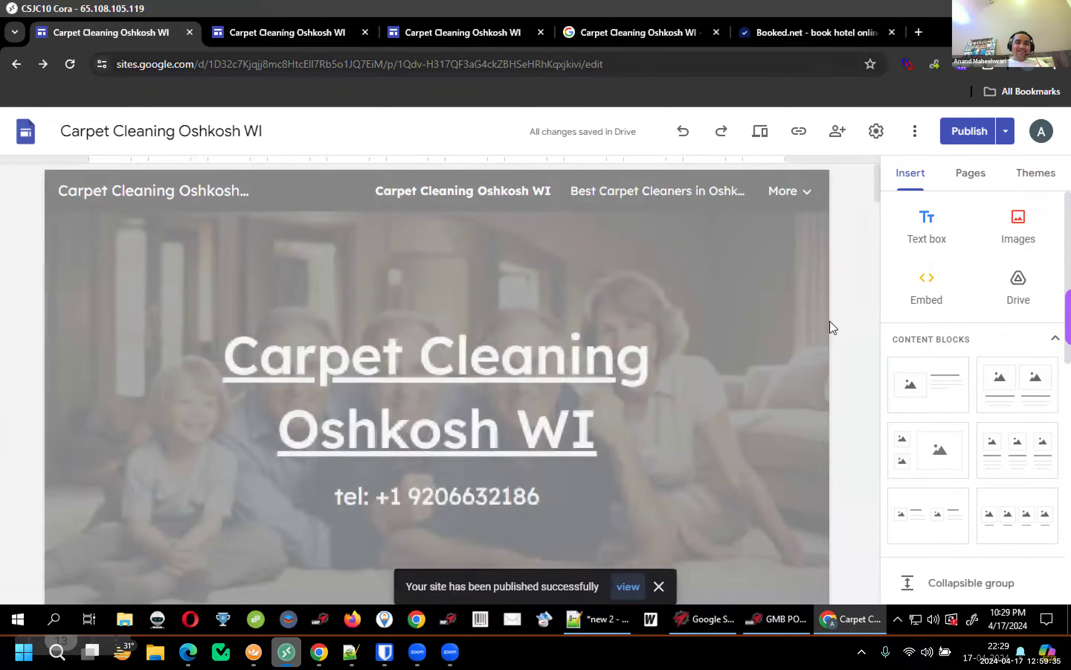
key(ctrl+3)
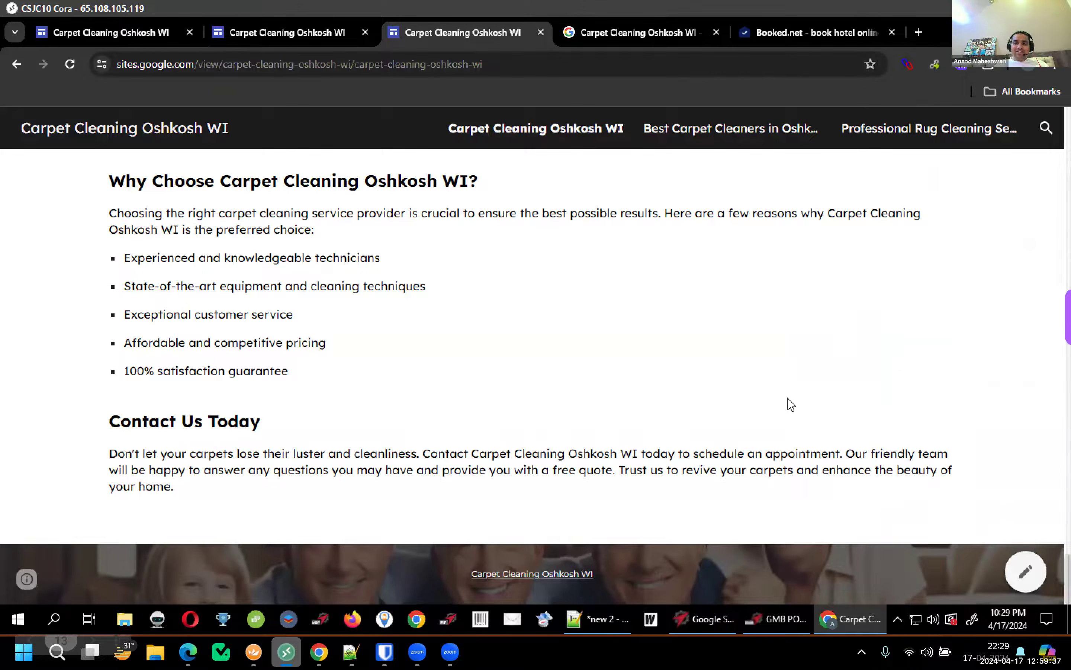
key(F5)
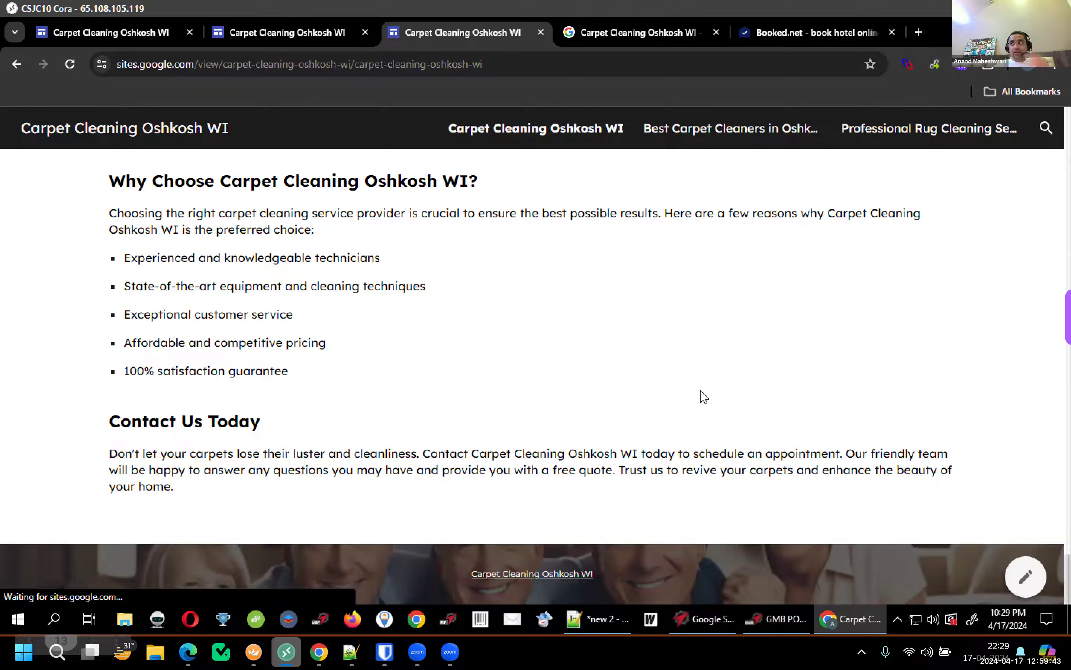
key(F5)
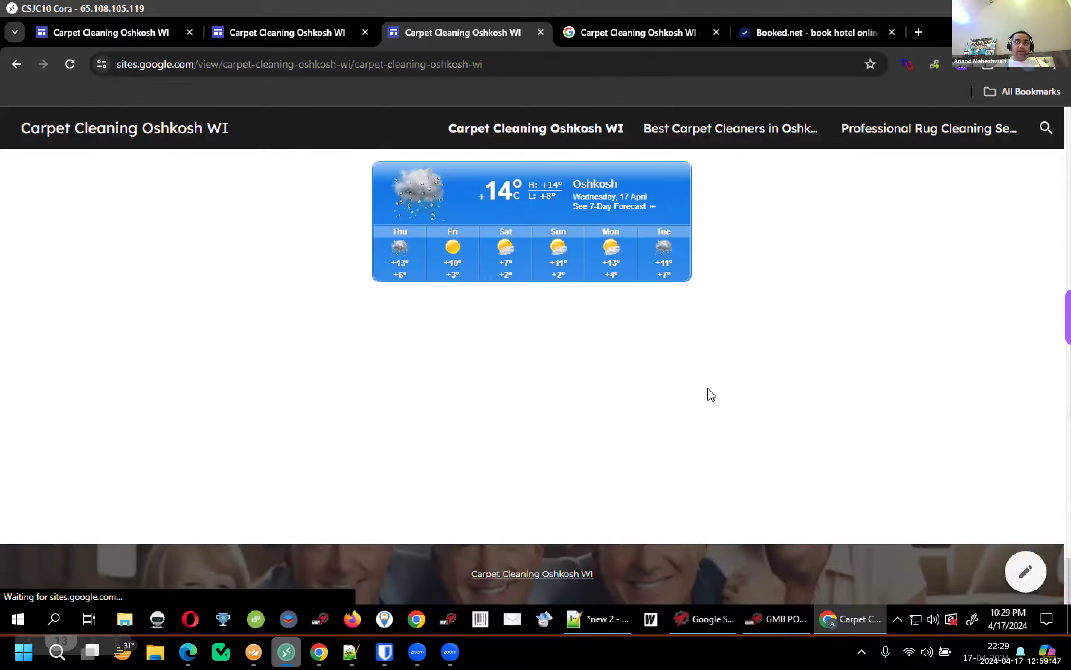
scroll(752, 378, up, 5)
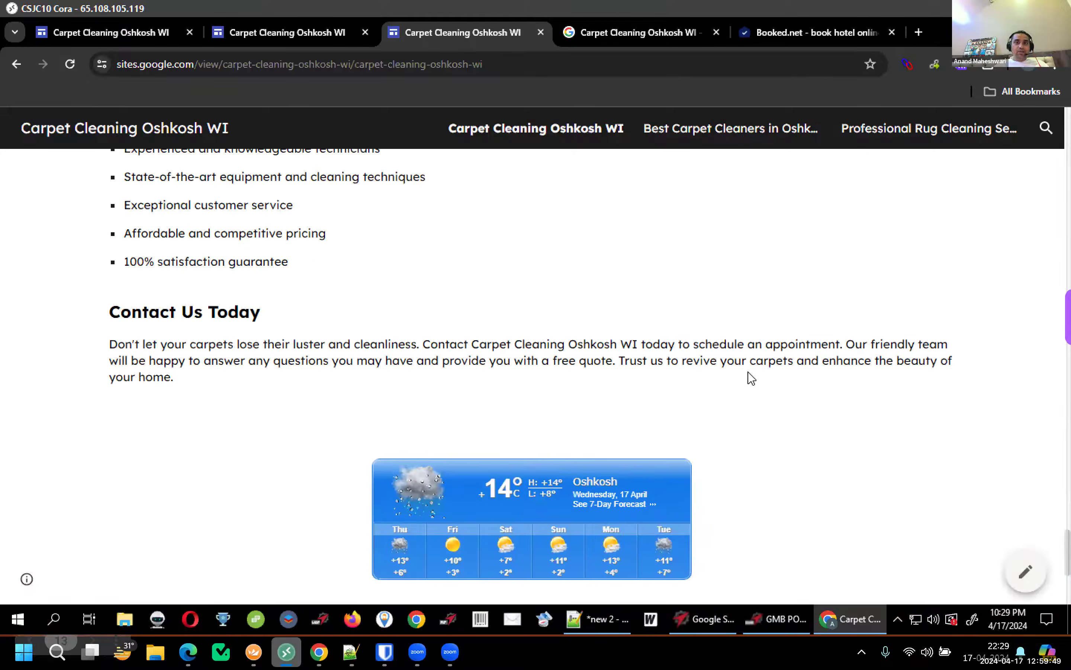
scroll(752, 377, up, 7)
scroll(752, 378, down, 10)
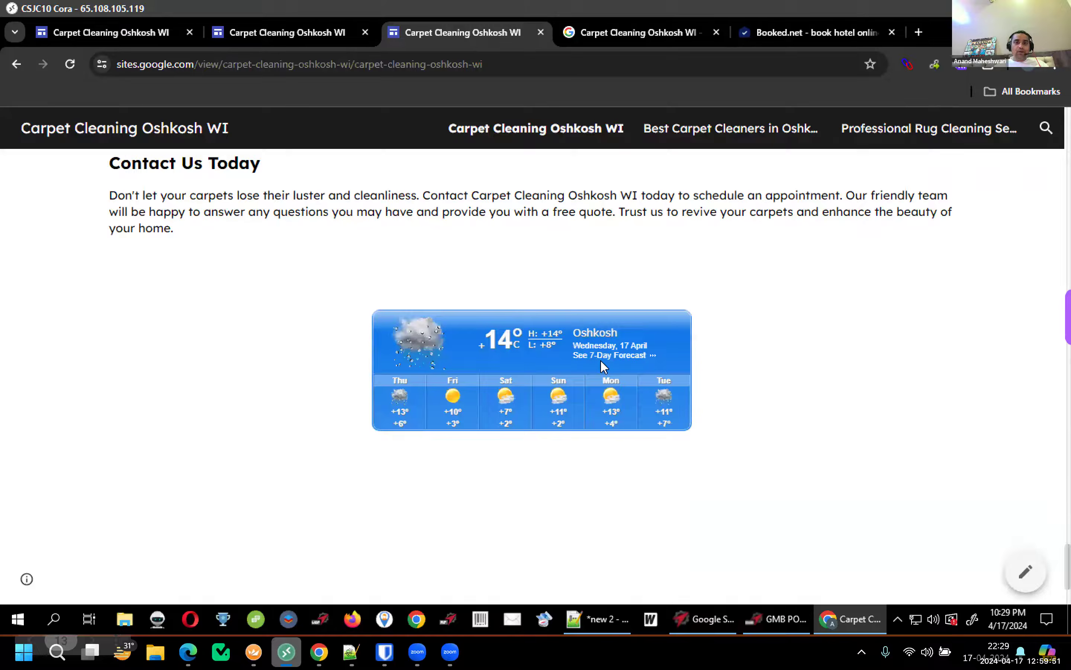
scroll(590, 335, down, 2)
scroll(589, 335, up, 5)
scroll(591, 335, up, 10)
scroll(581, 341, down, 10)
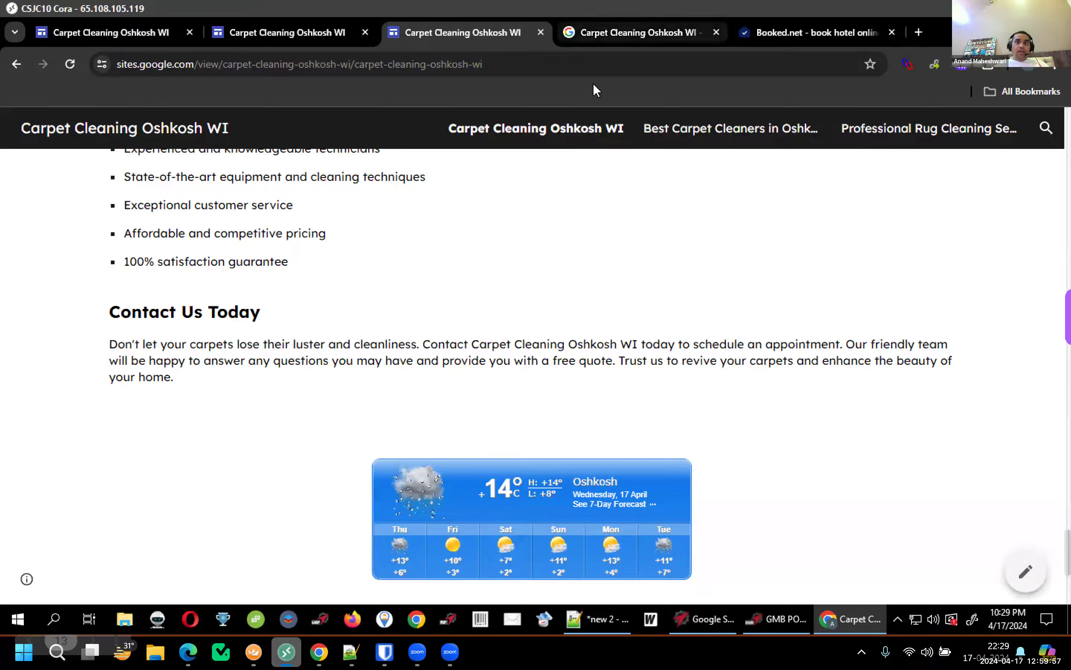
click(661, 30)
click(734, 304)
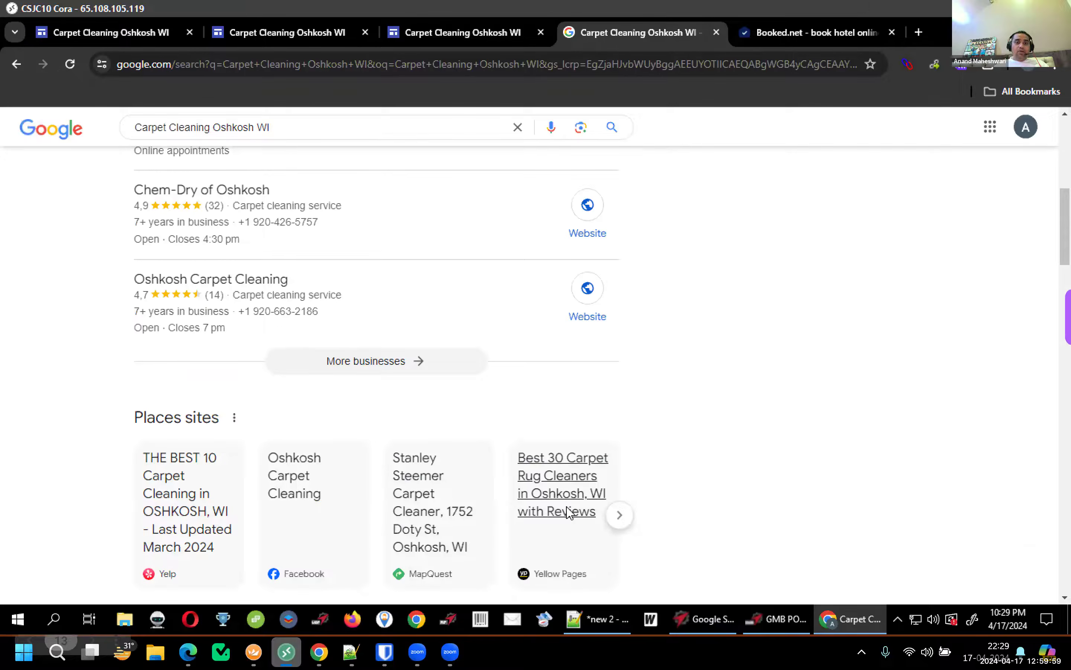
Select the long Google Maps link on line 3 of Notepad++ 'new 2'
click(342, 640)
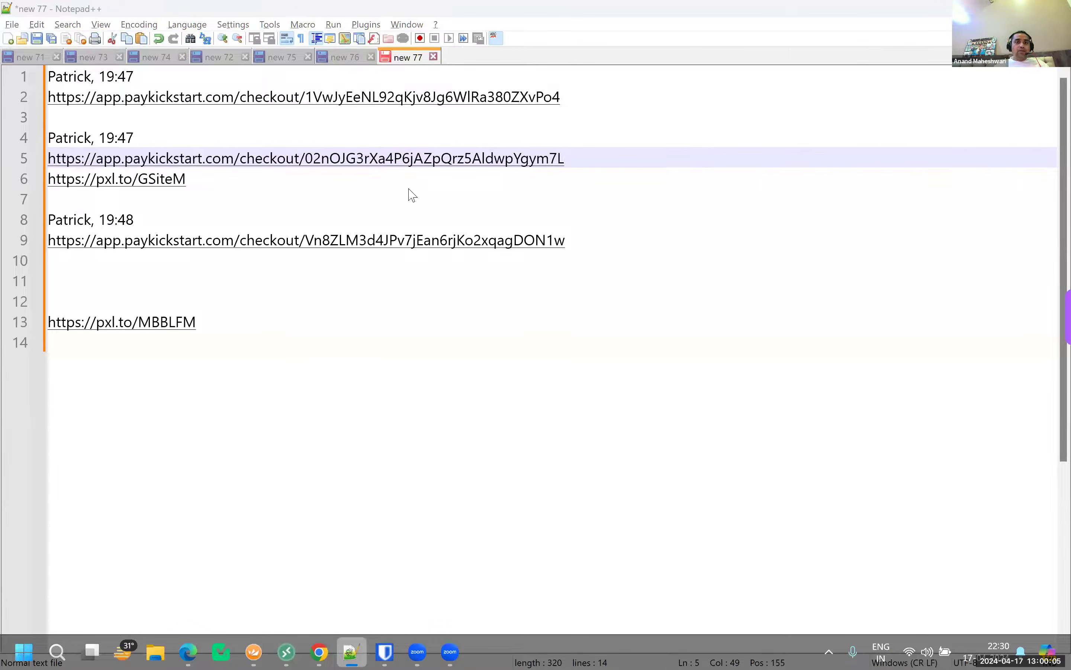
key(alt+Tab)
key(alt+Tab)
click(277, 272)
key(alt+Tab)
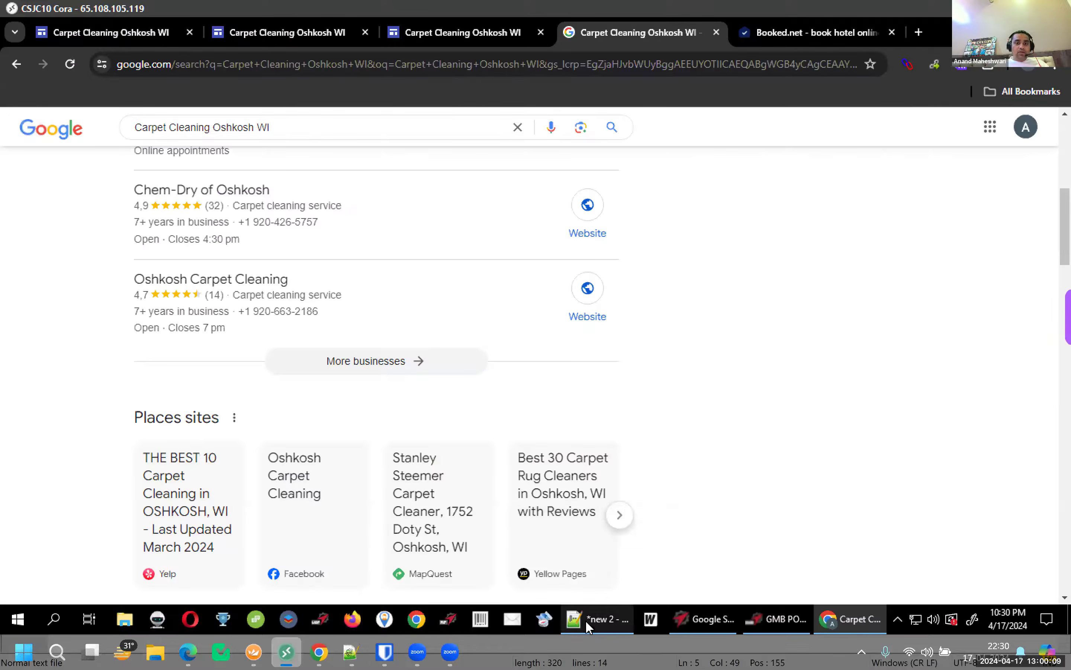
key(alt+Tab)
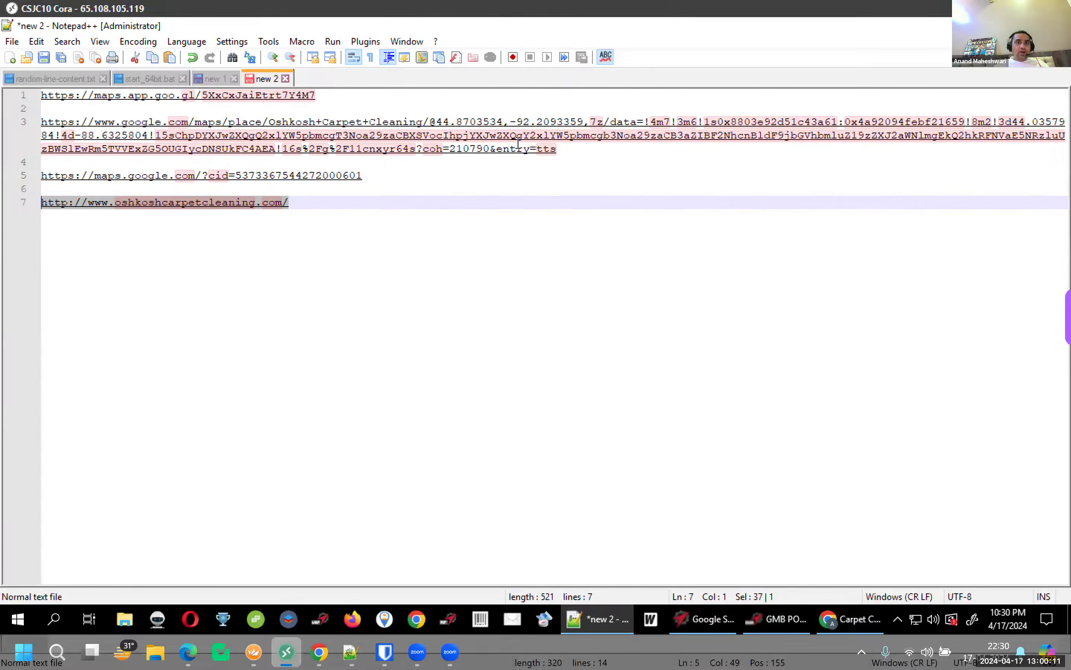
click(8, 127)
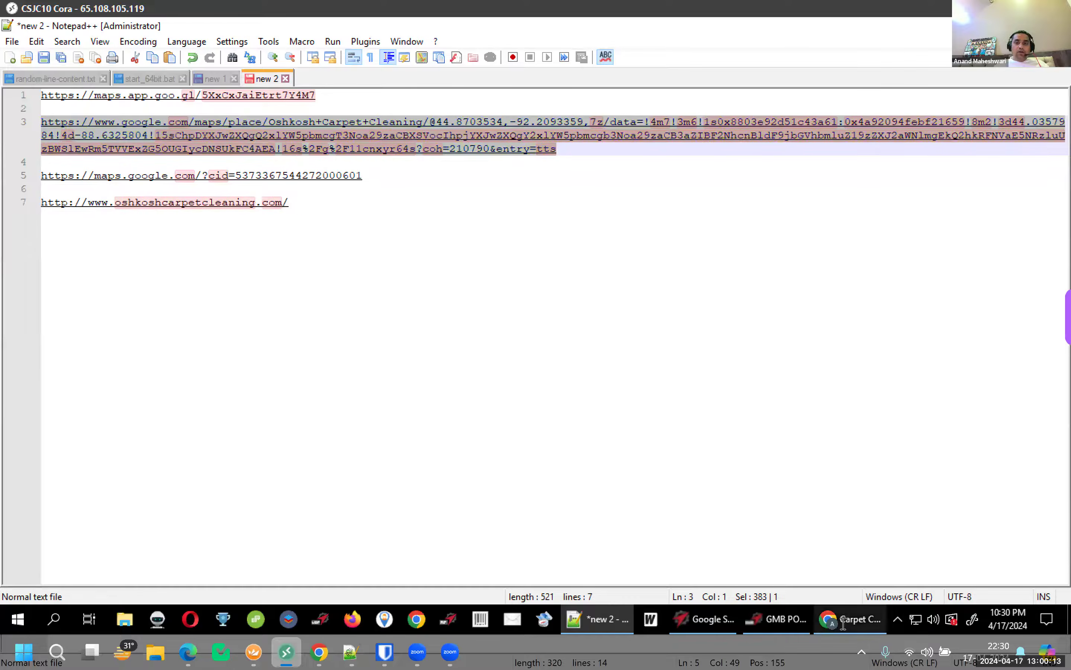
Open the Google Maps link in place of the Booked.net page
key(alt+Tab)
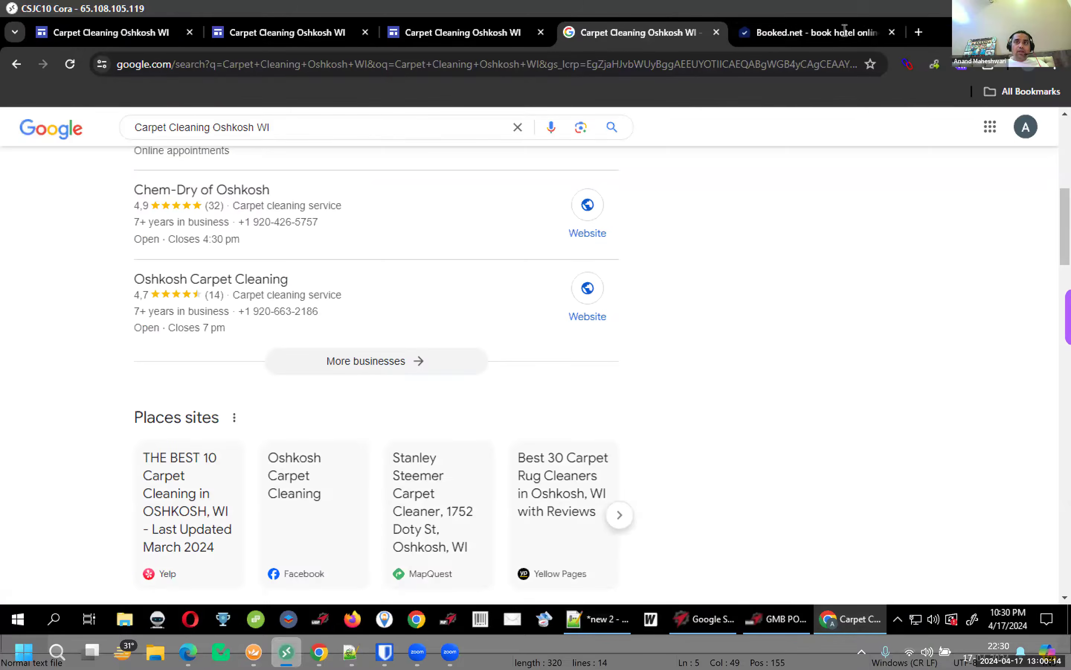
key(ctrl+Tab)
click(495, 59)
key(ctrl+v)
key(Return)
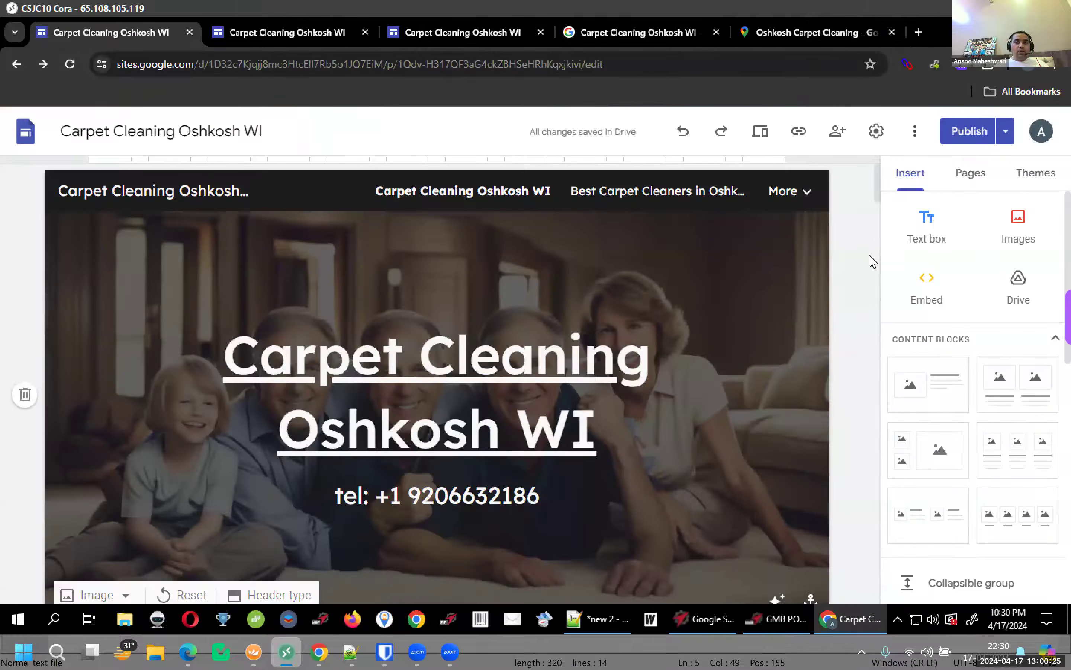
Paste the Google Maps embed code below the Contact Us Today section
scroll(870, 290, down, 15)
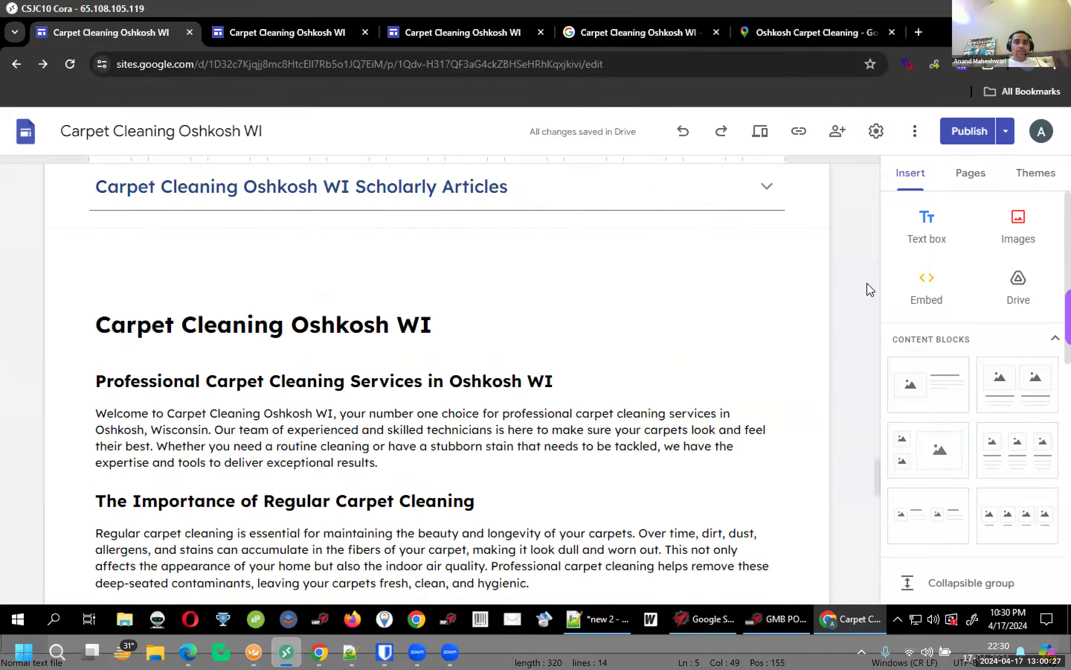
scroll(742, 433, up, 2)
click(716, 440)
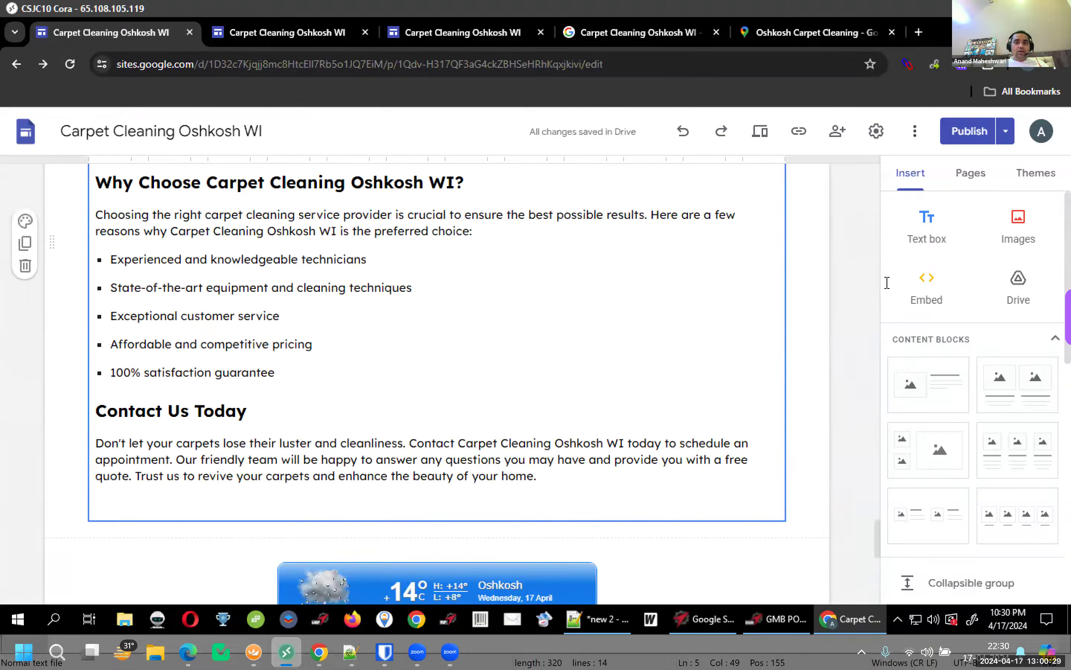
click(926, 285)
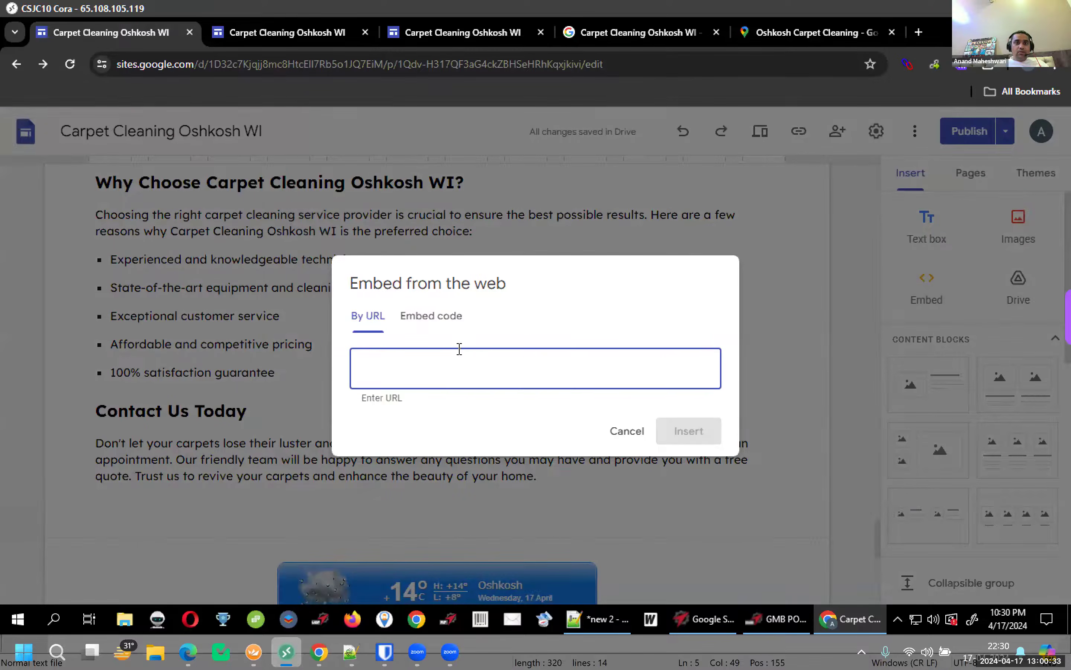
click(432, 316)
key(ctrl+v)
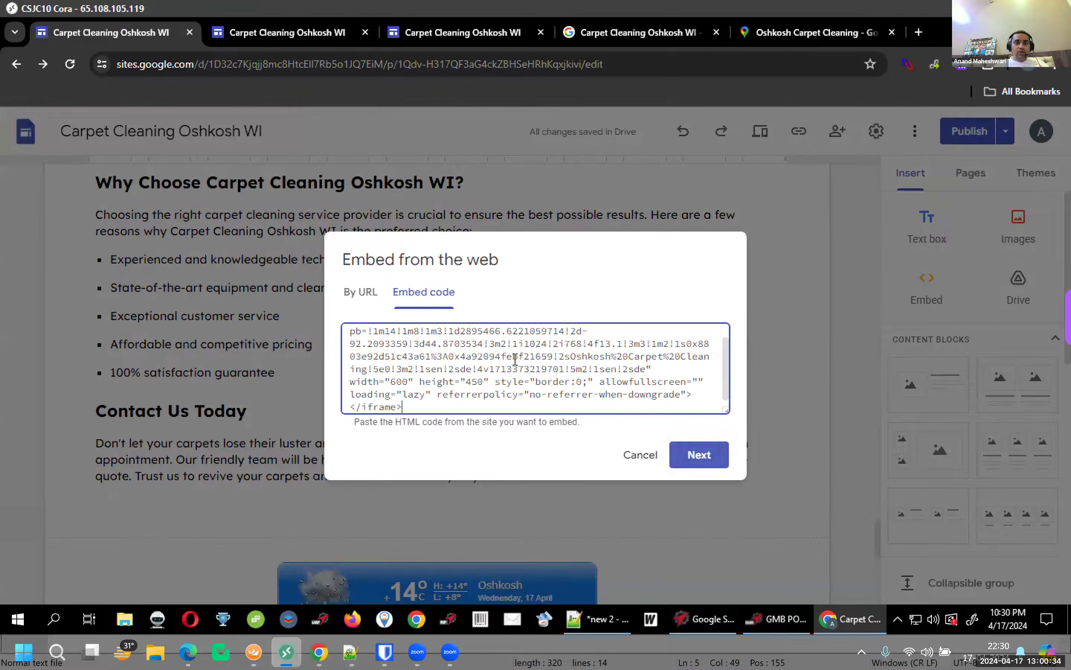
Change the map width from 600 to 100%, insert it, and widen it across the page
double_click(394, 383)
text(100)
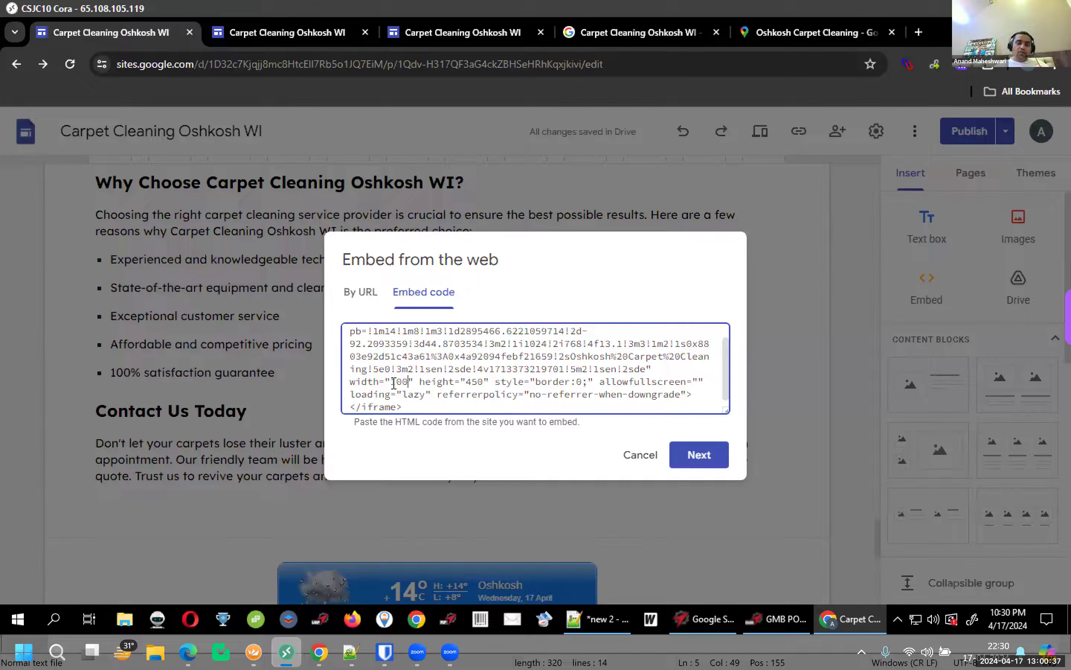
text(%)
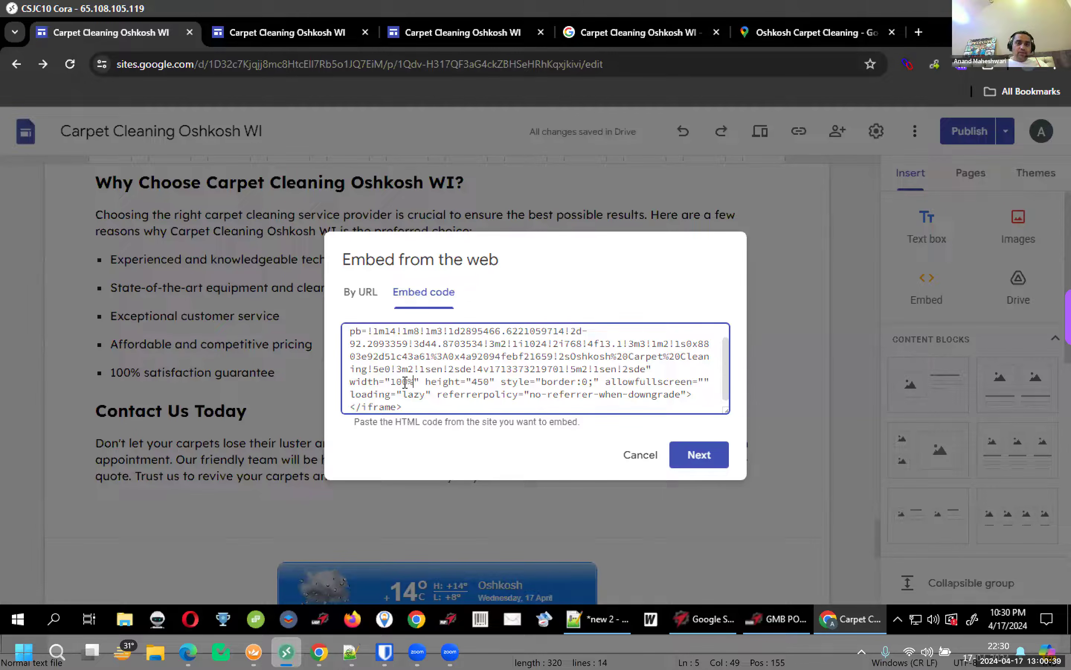
double_click(415, 383)
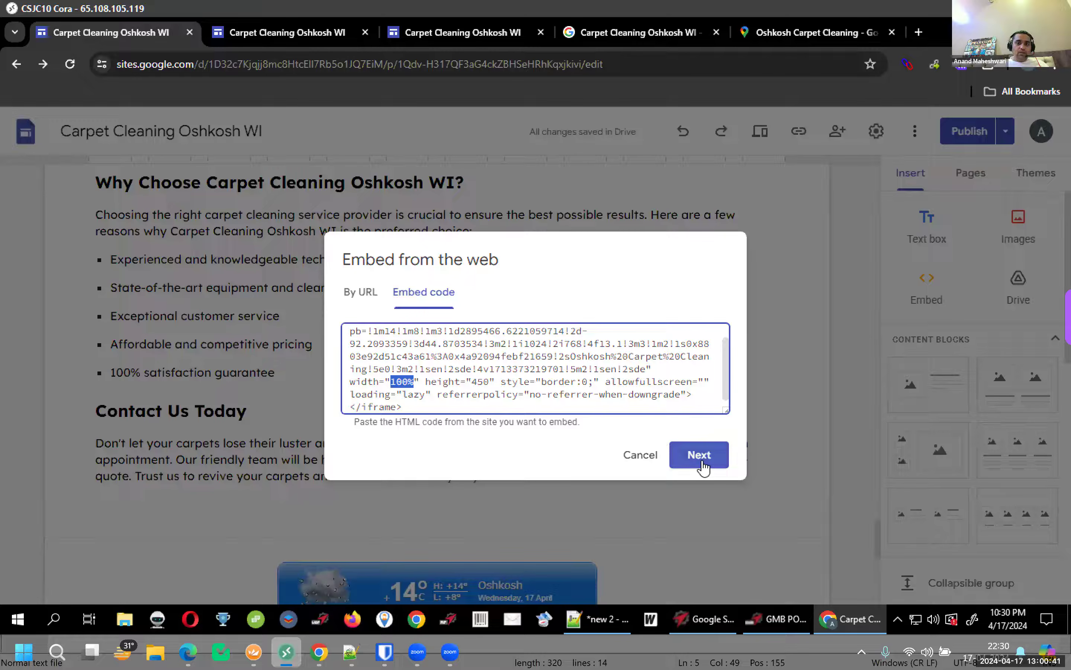
click(368, 382)
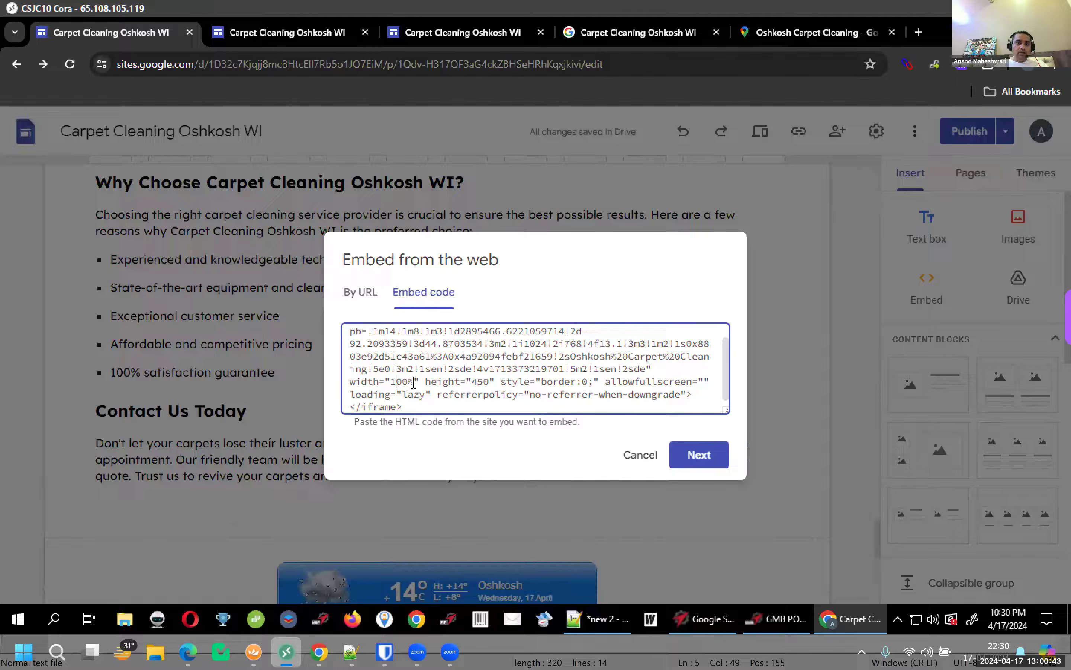
click(691, 467)
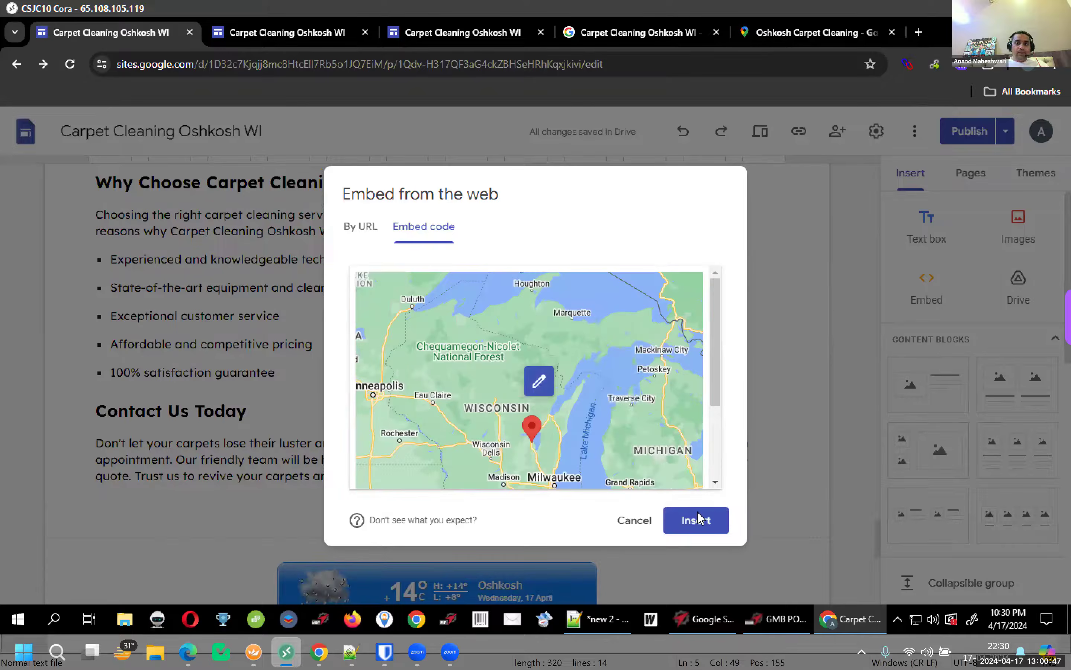
click(696, 520)
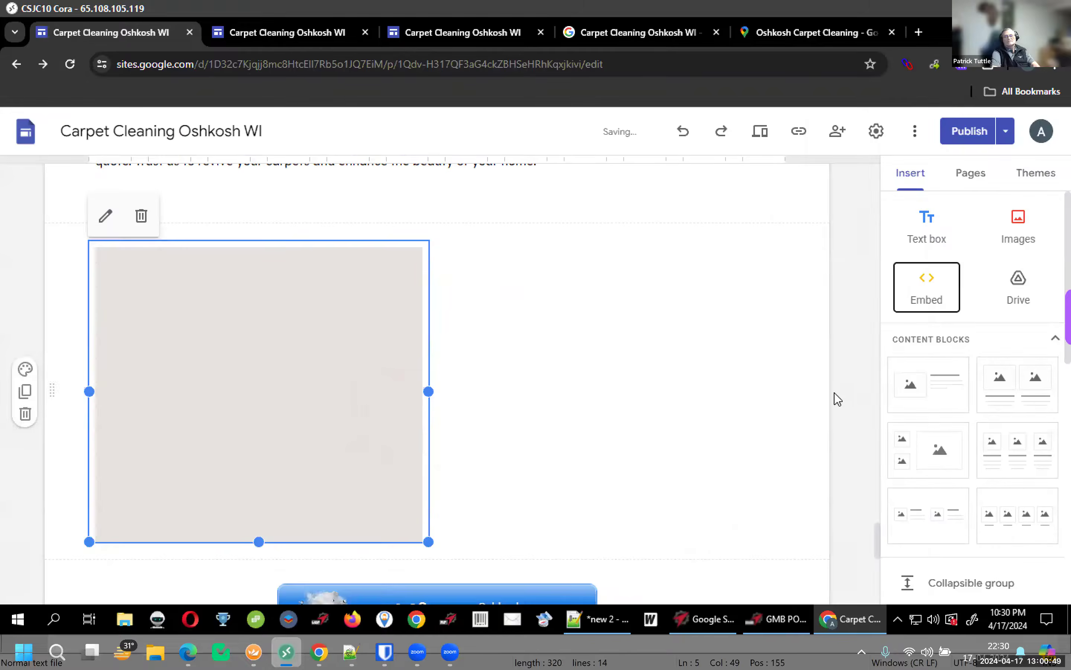
drag(428, 390, 785, 397)
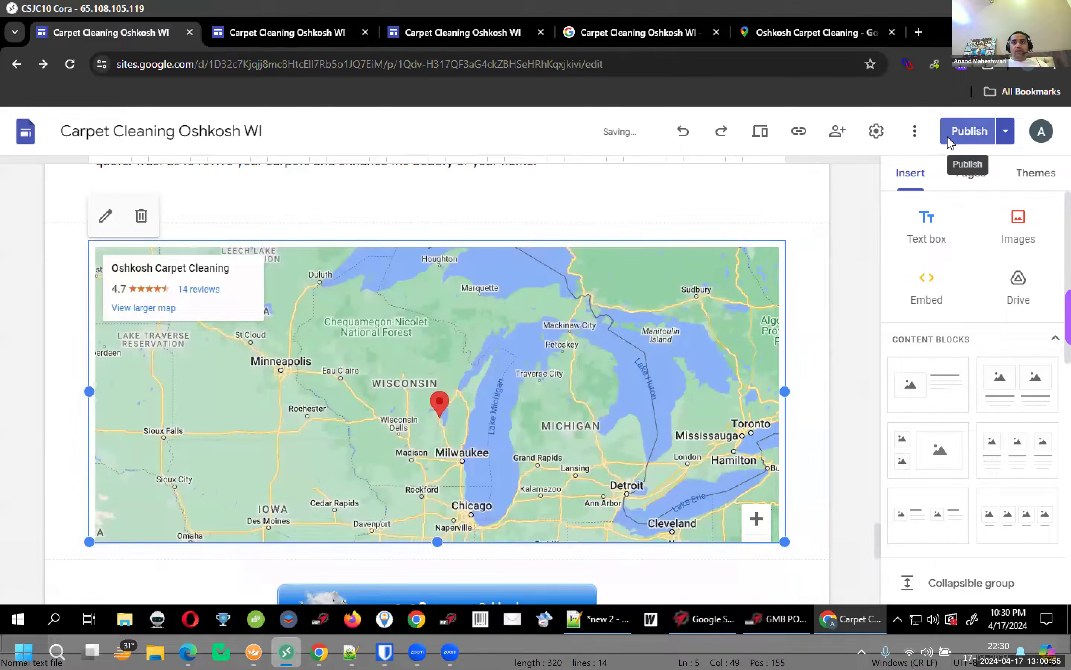
click(948, 144)
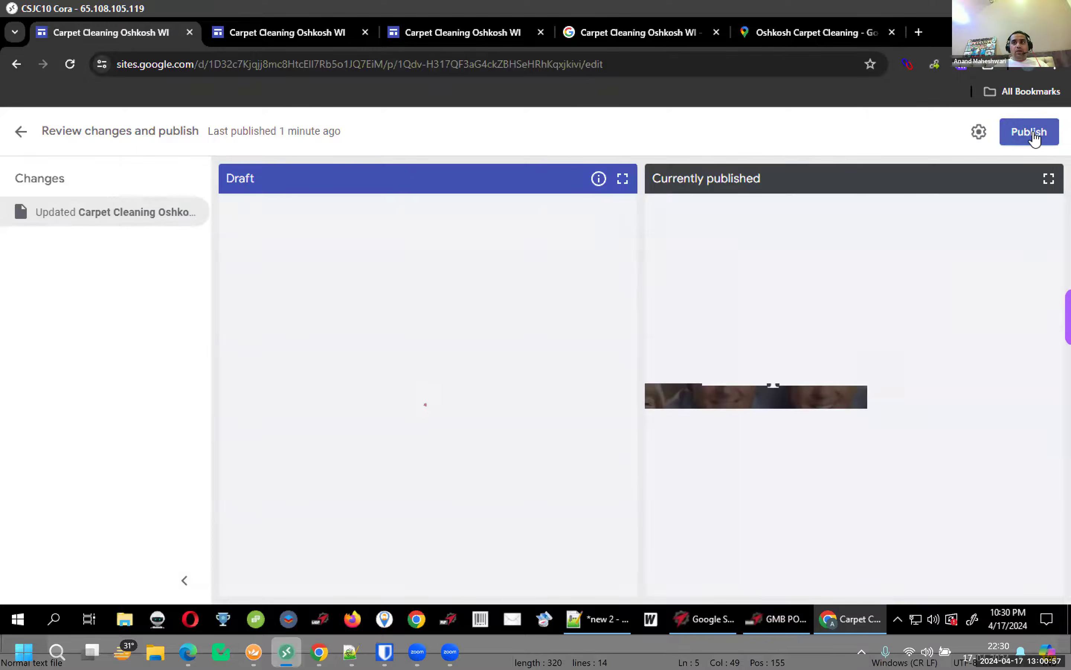
Publish the site and reload the live page to view the Oshkosh Carpet Cleaning map
click(1029, 132)
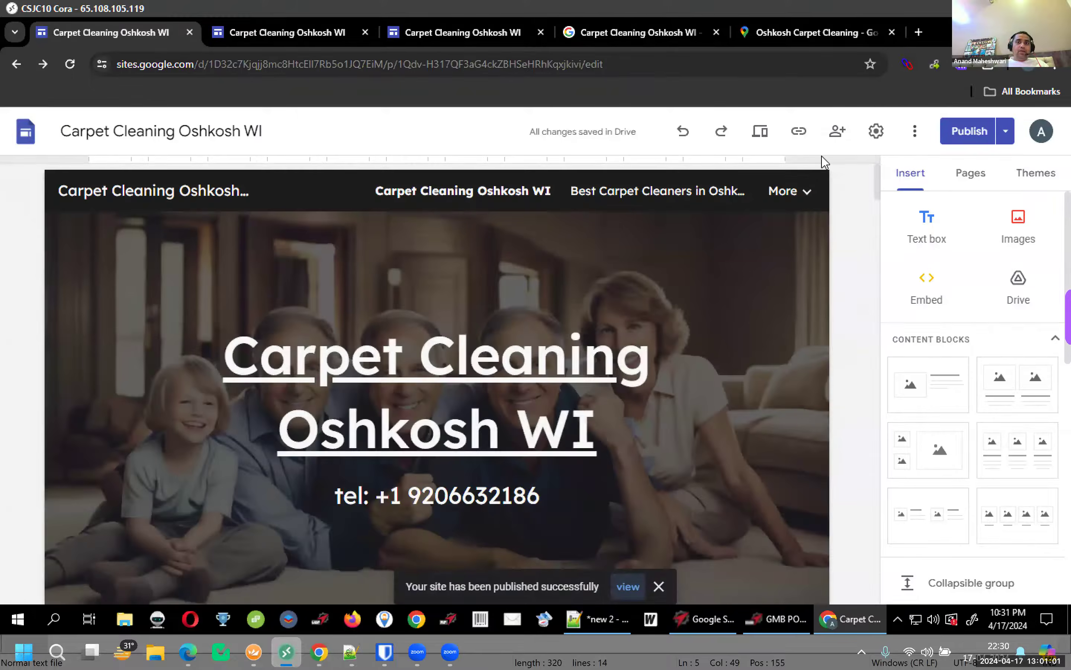
click(638, 32)
scroll(801, 374, down, 7)
click(412, 35)
scroll(806, 382, down, 2)
key(F5)
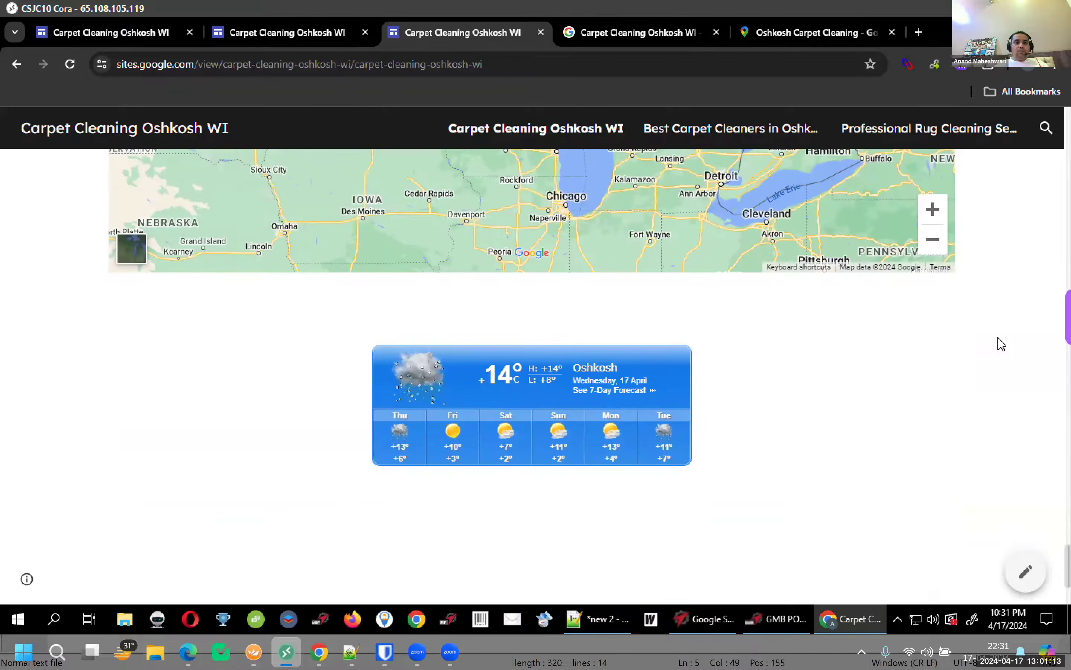
scroll(1002, 344, up, 6)
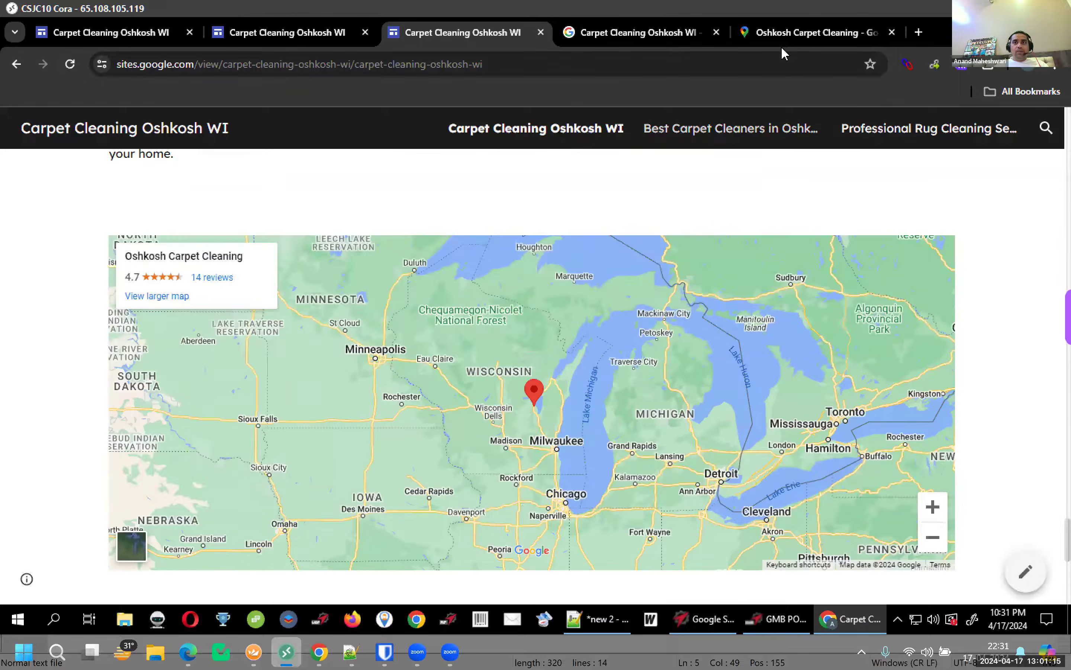
Close the Share dialog on the Google Maps place page
click(781, 34)
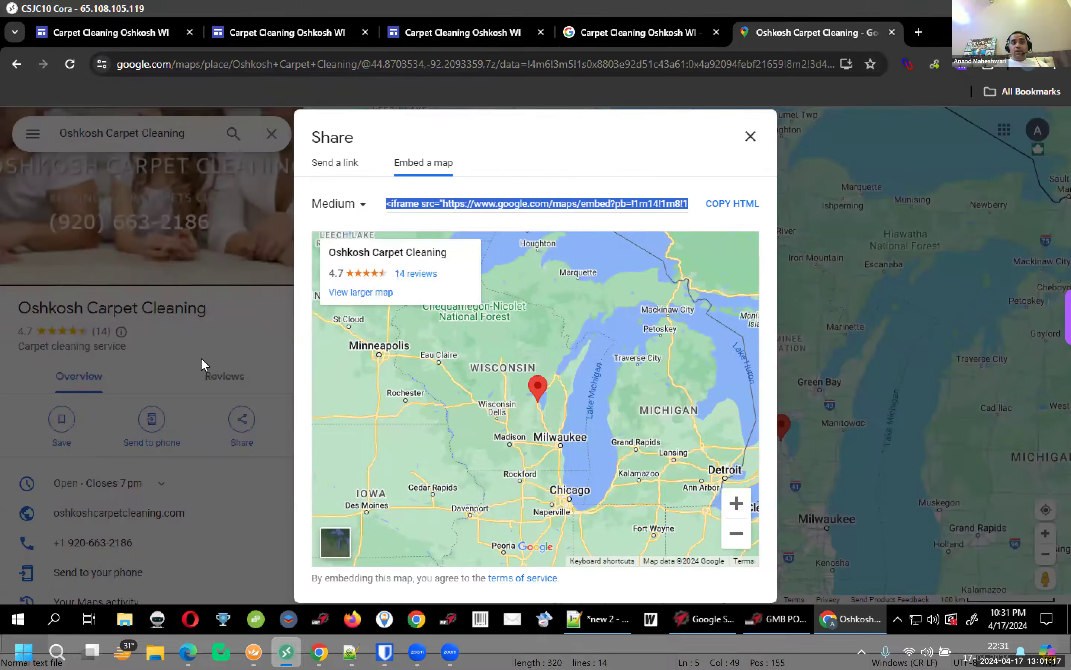
click(144, 185)
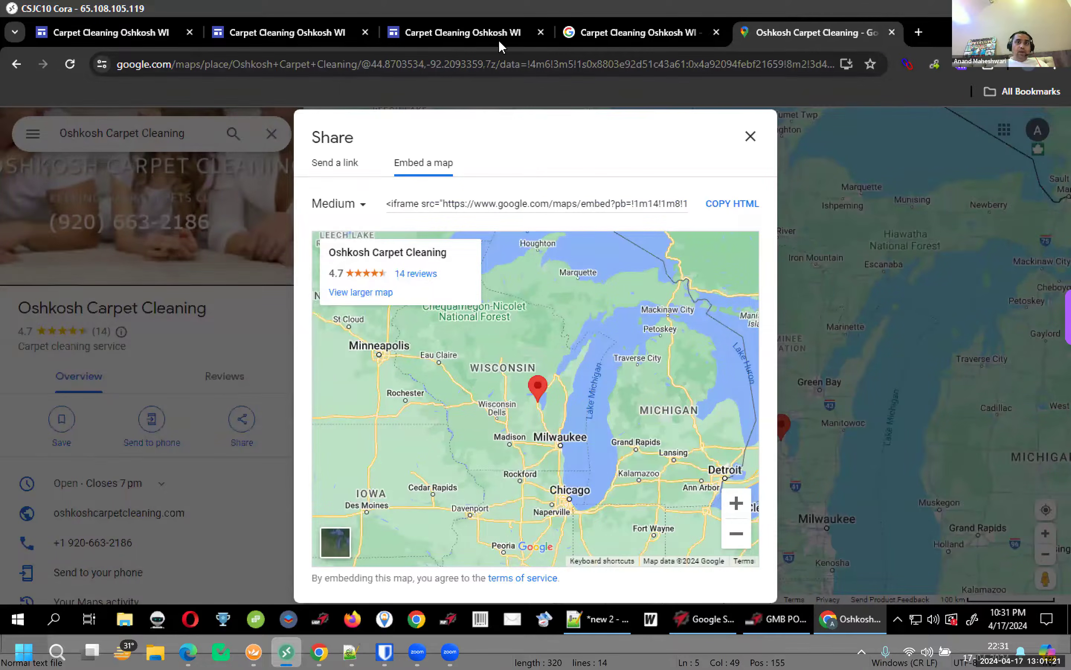
key(Escape)
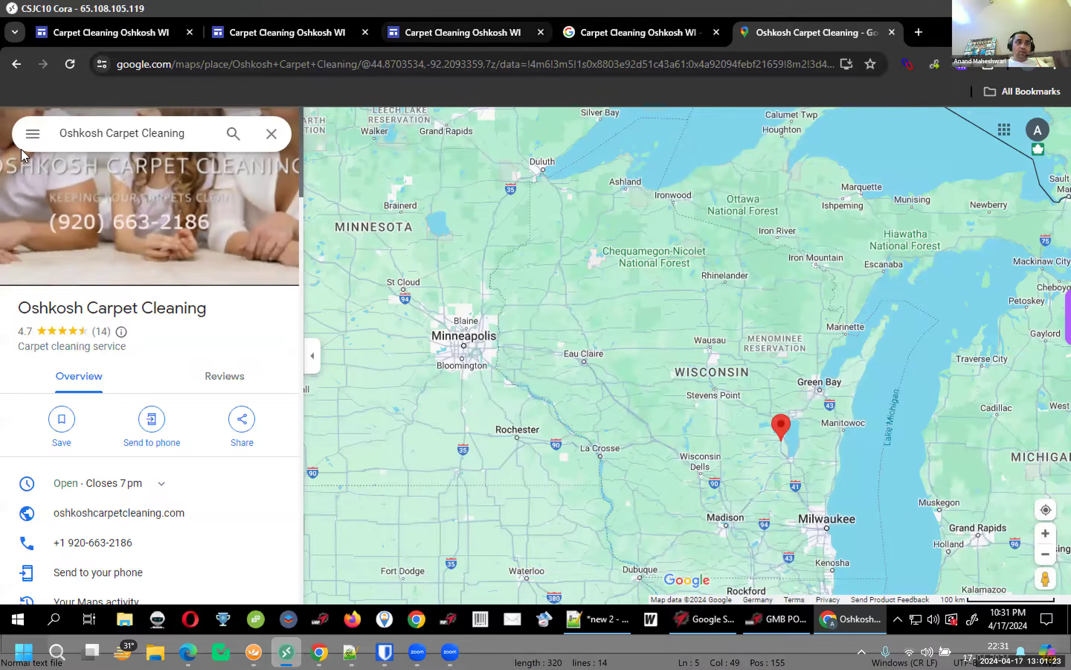
Search Google in a new tab for the site heading 'Carpet Cleaning Oshkosh WI' and expand local results
key(ctrl+3)
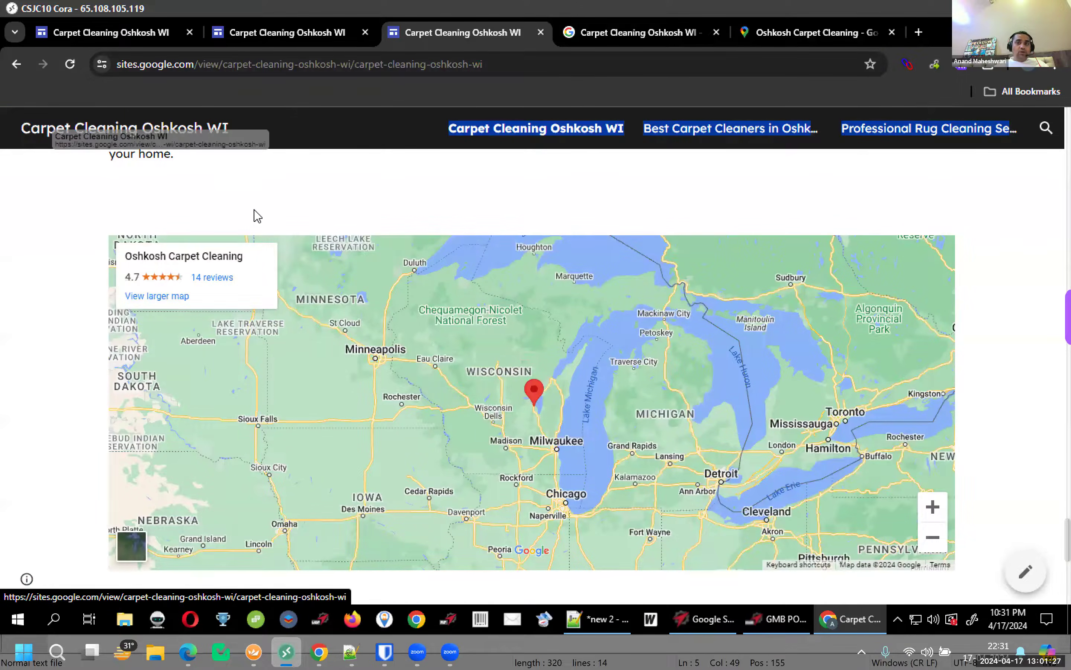
scroll(270, 230, up, 15)
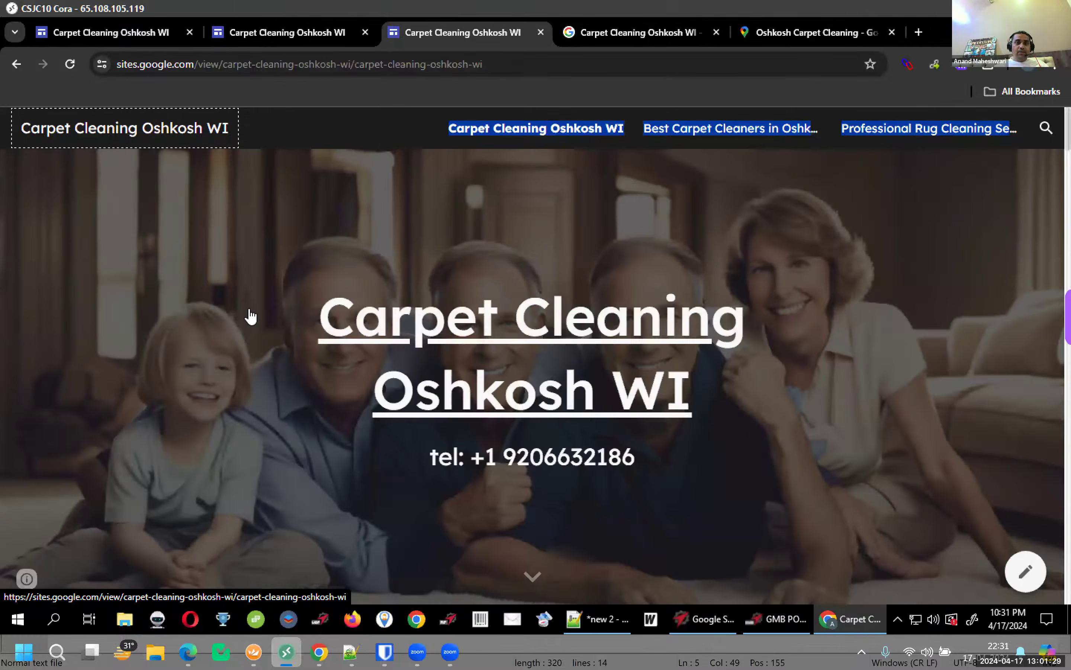
click(733, 389)
triple_click(730, 383)
key(ctrl+c)
key(ctrl+t)
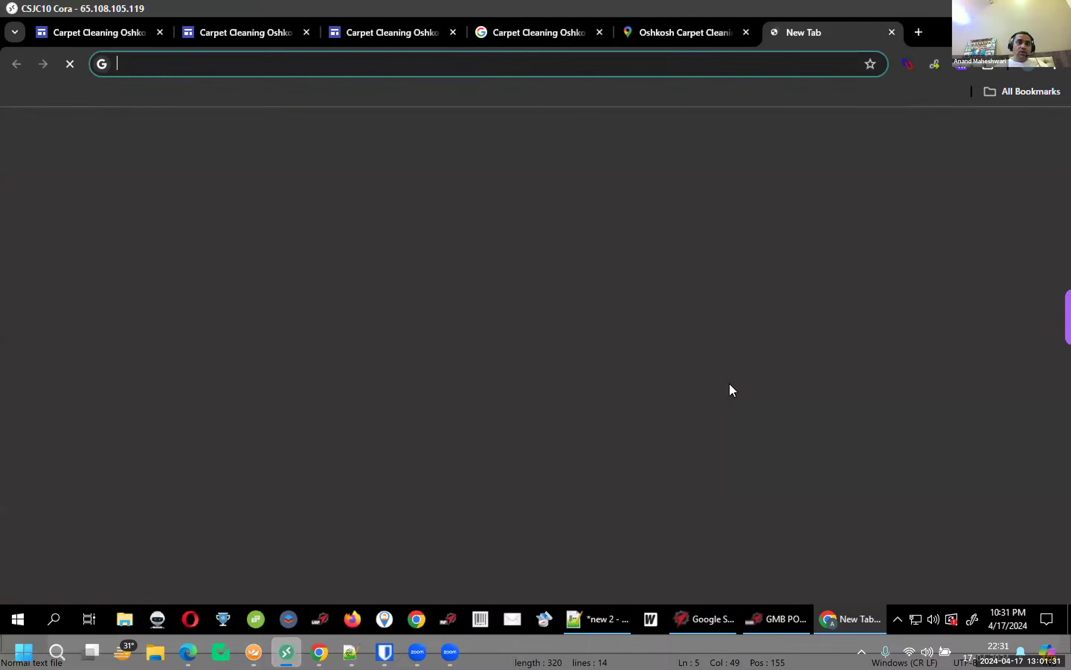
key(ctrl+v)
key(Return)
scroll(676, 335, down, 6)
click(364, 514)
scroll(398, 317, down, 3)
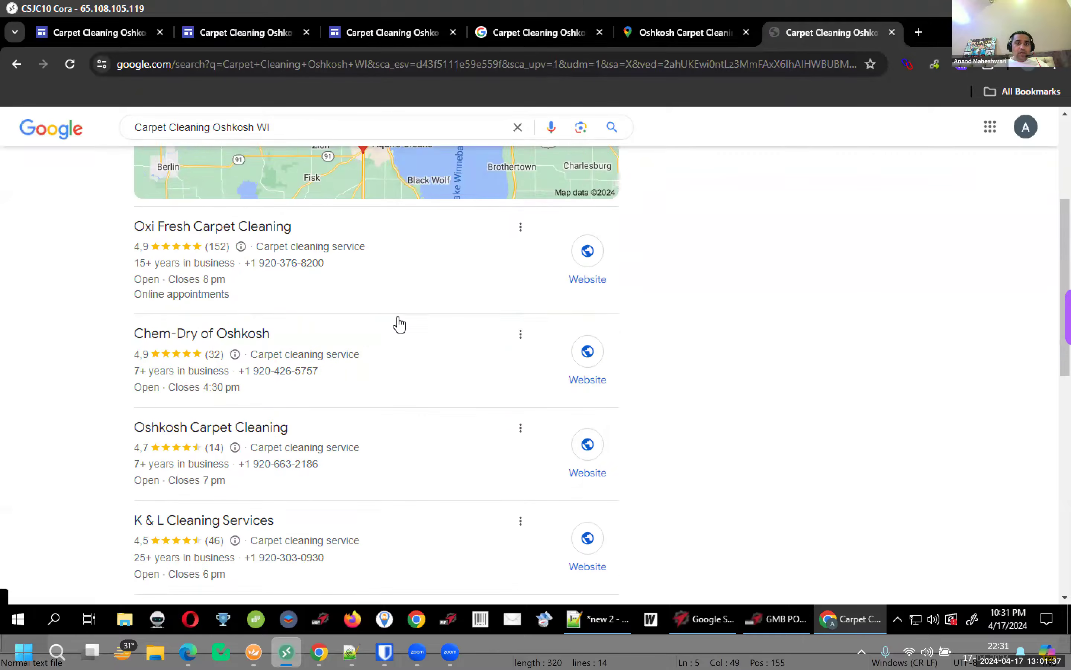
scroll(321, 136, up, 3)
Move the search to Google Maps and scroll through the Oshkosh carpet cleaning businesses
key(ctrl+a)
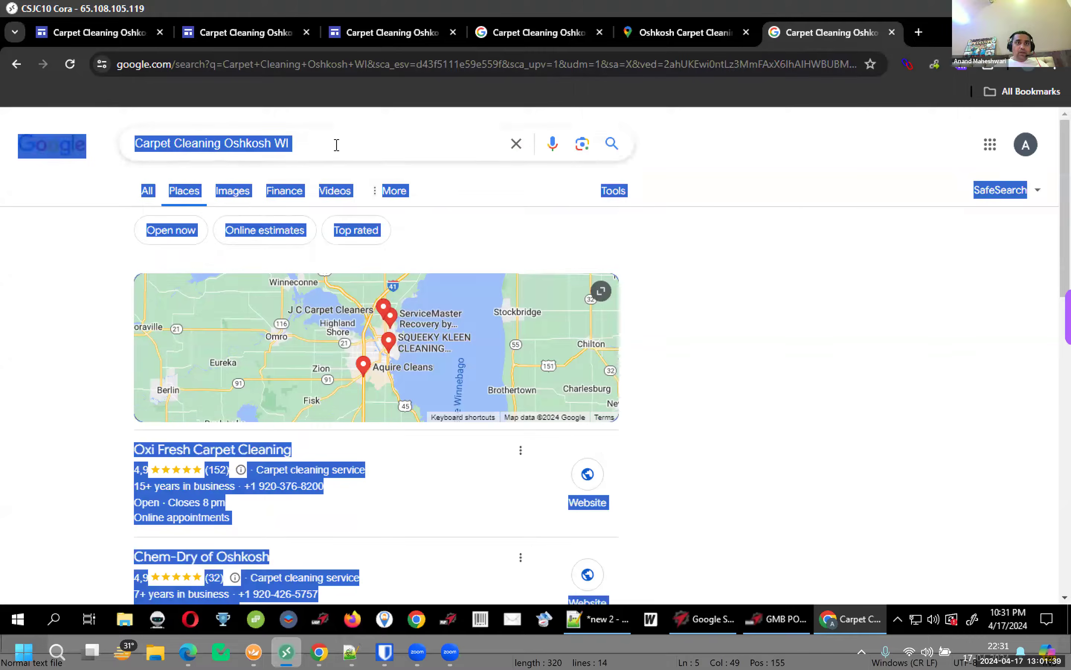
click(373, 70)
text(maps.google.com/maps)
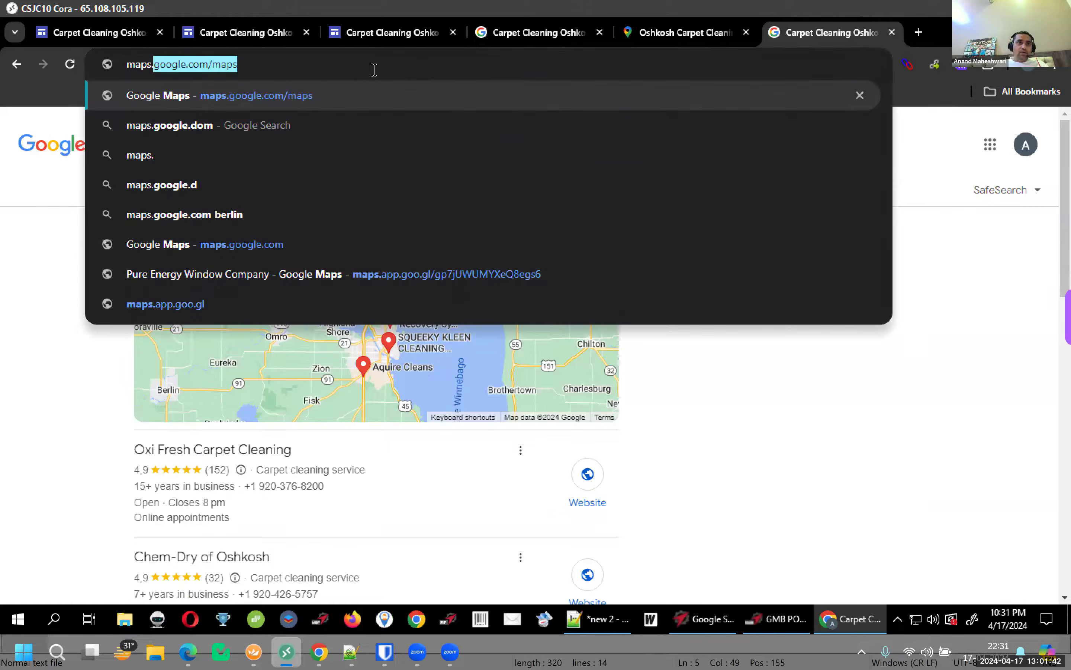
key(Return)
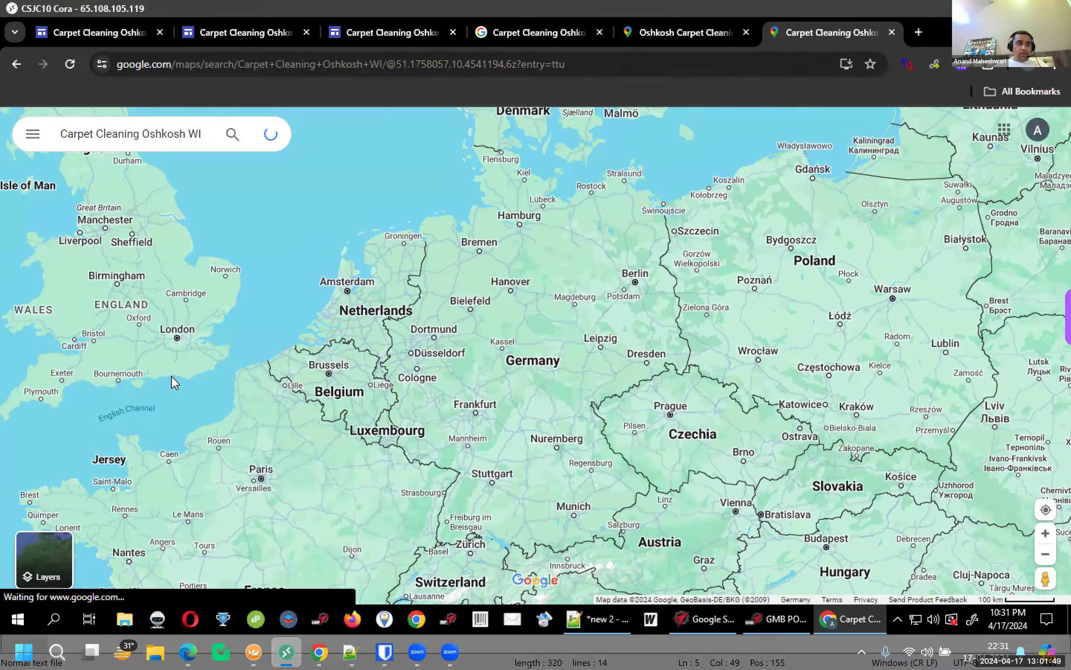
scroll(173, 379, down, 3)
scroll(172, 379, down, 15)
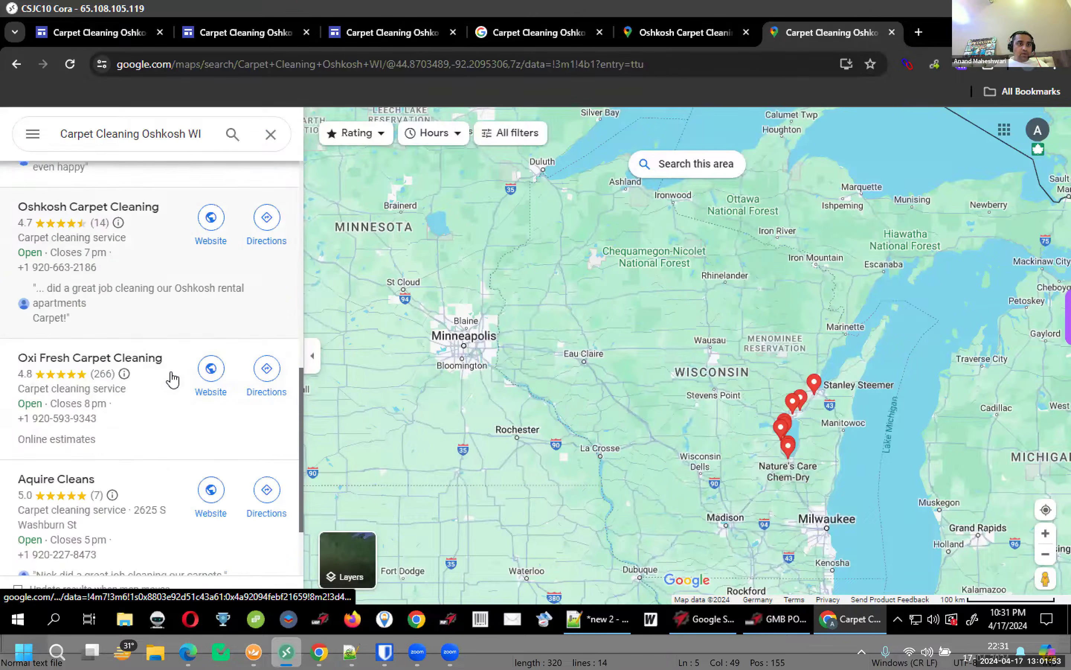
scroll(173, 380, down, 3)
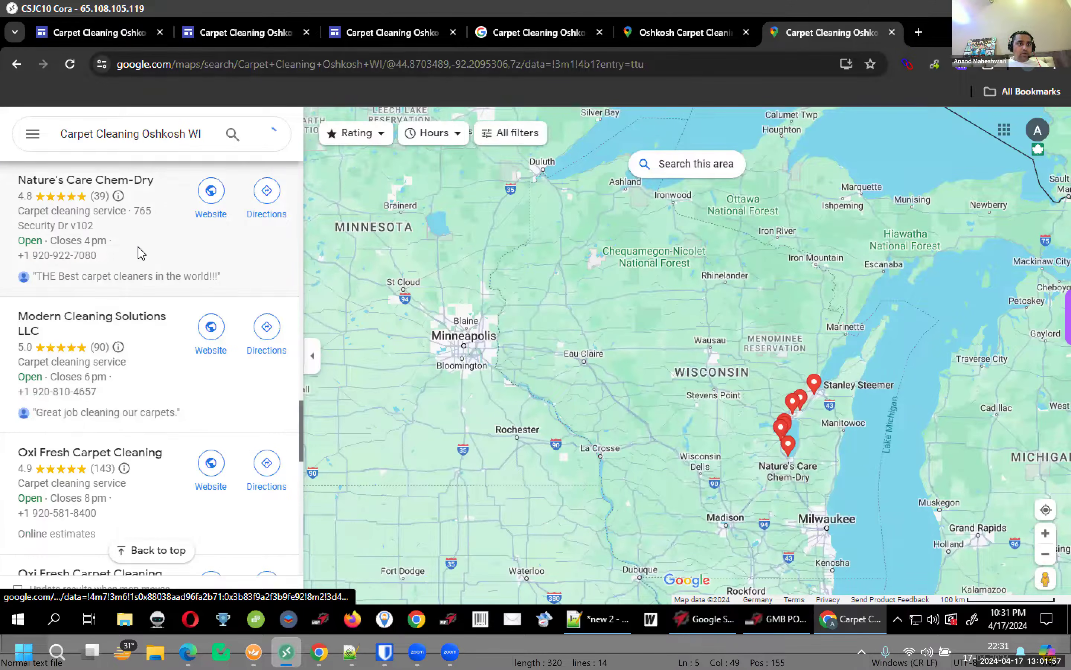
Get driving directions from Fond du Lac, WI to Nature's Care Chem-Dry
click(140, 276)
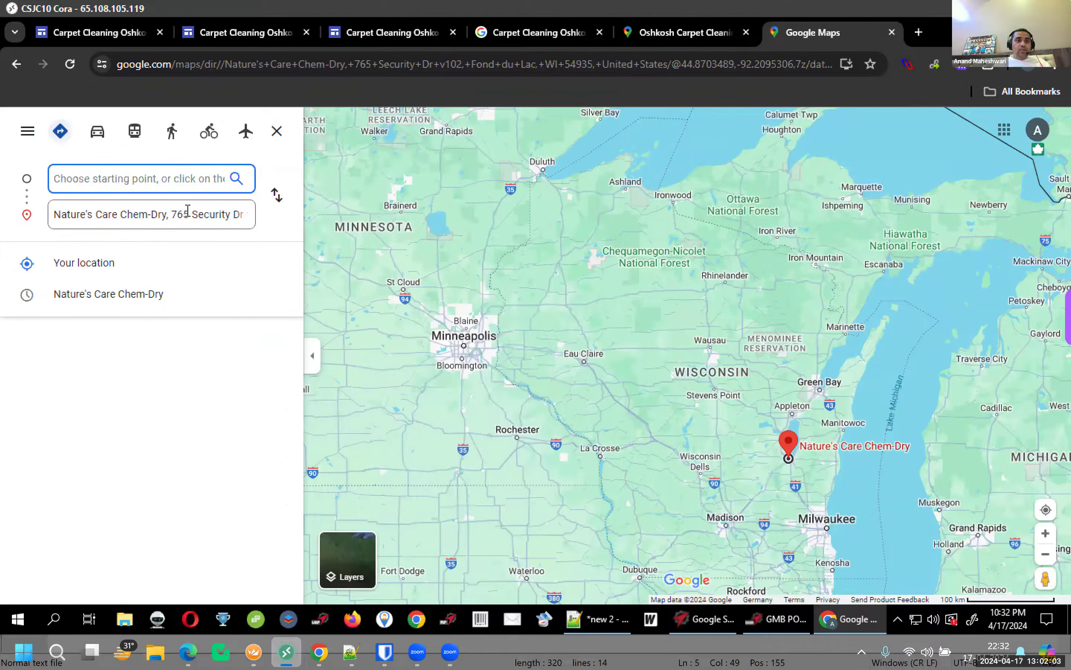
click(193, 216)
click(194, 216)
key(Right)
key(Right)
key(Right)
key(Right)
key(Right)
key(Right)
key(Right)
key(Right)
key(Right)
key(Right)
key(Right)
key(Right)
key(Right)
key(Right)
key(Right)
key(Right)
key(Right)
key(Right)
key(Right)
key(Right)
key(Right)
key(Right)
key(Right)
key(Right)
key(Right)
key(Right)
key(Right)
key(Right)
key(Right)
key(Right)
key(Right)
key(Right)
key(Right)
key(Right)
key(Right)
key(Right)
key(Right)
key(Right)
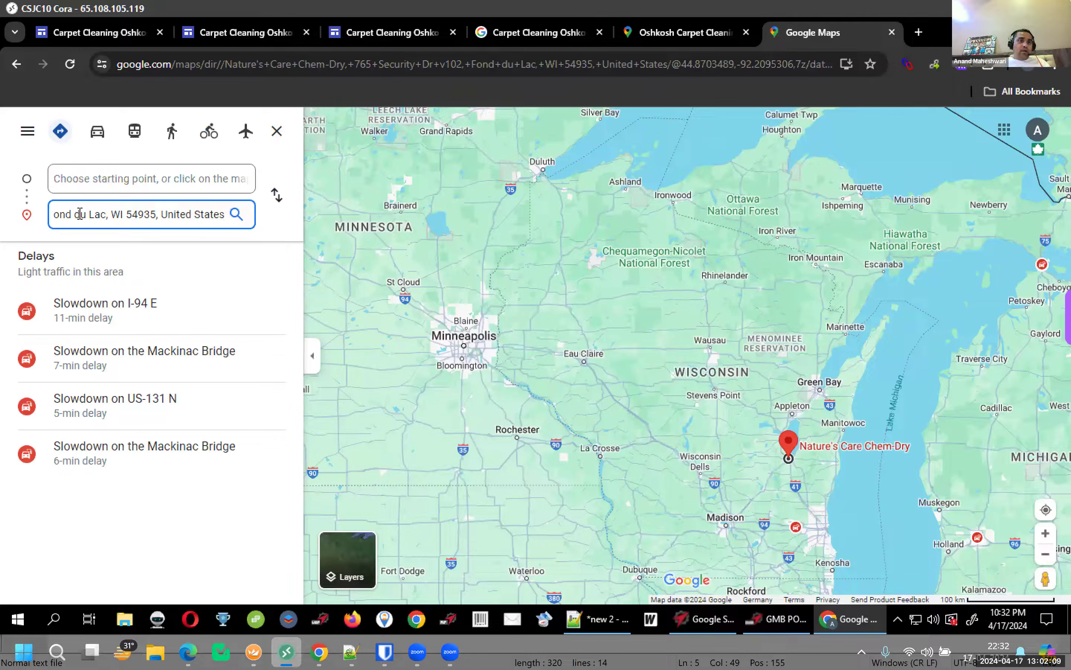
drag(54, 208, 98, 213)
click(276, 67)
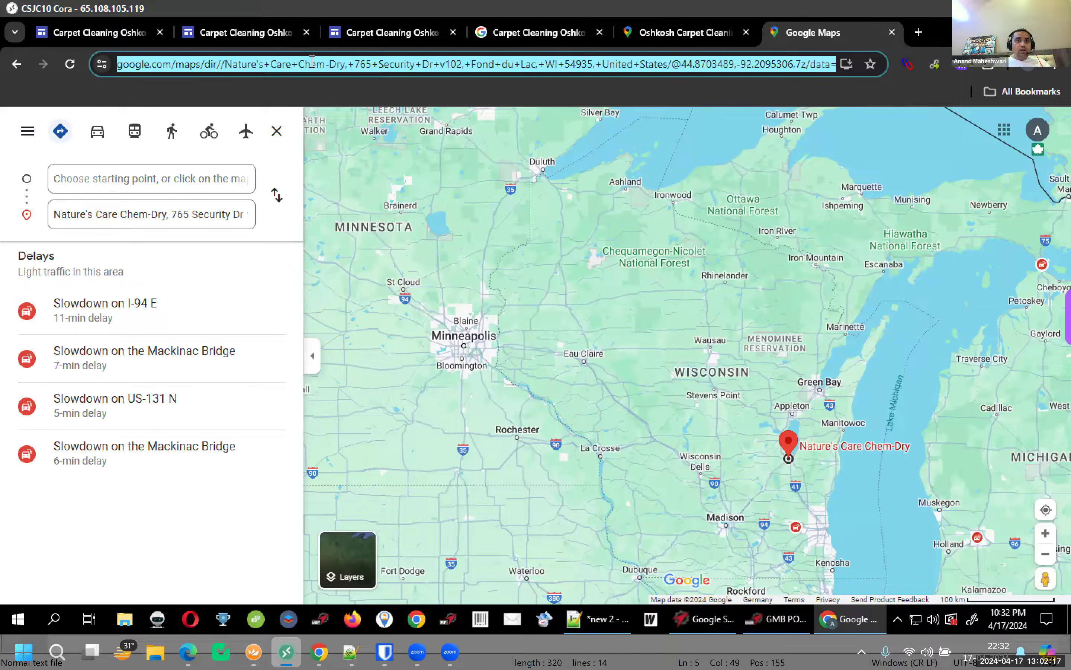
key(ctrl+v)
key(ctrl+shift+Left)
key(ctrl+shift+Left)
key(ctrl+shift+Left)
key(ctrl+shift+Left)
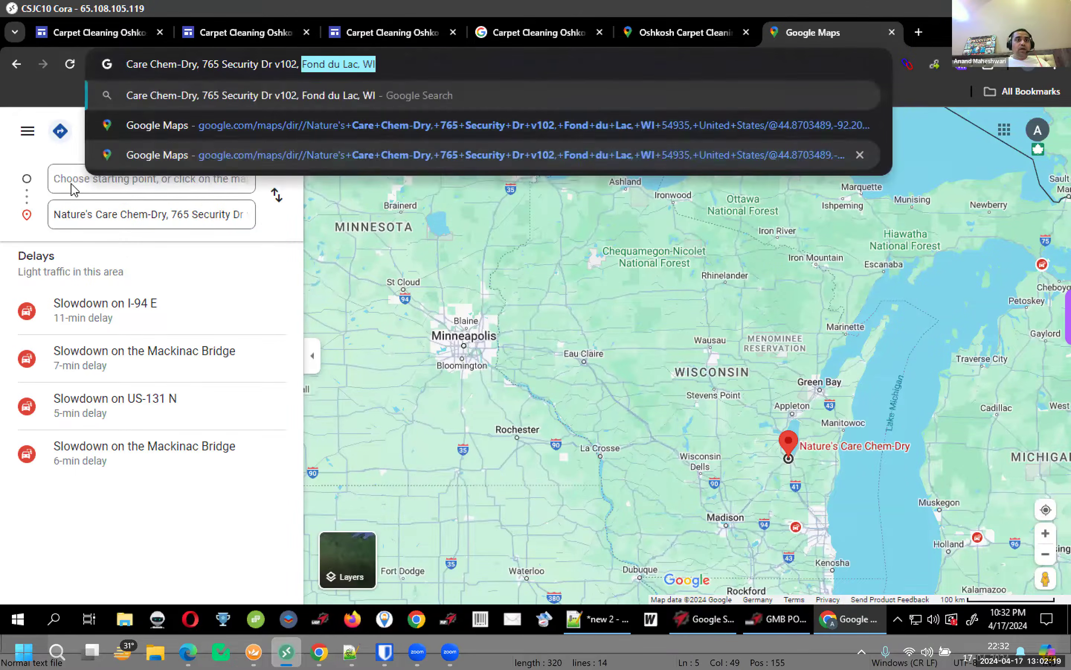
key(BackSpace)
click(73, 179)
key(ctrl+v)
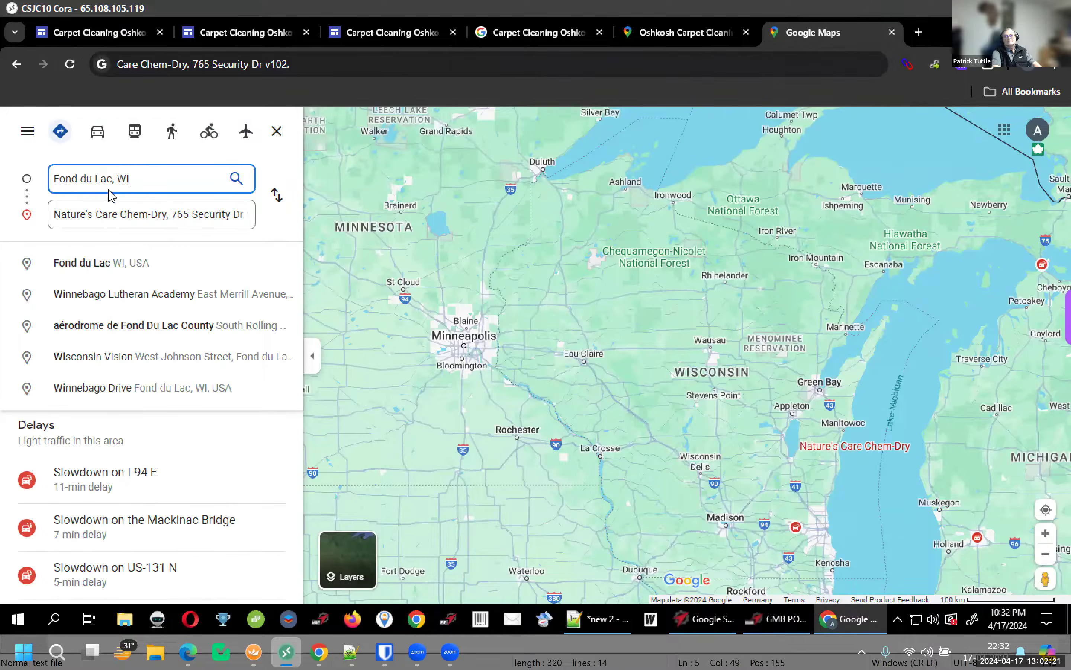
click(176, 265)
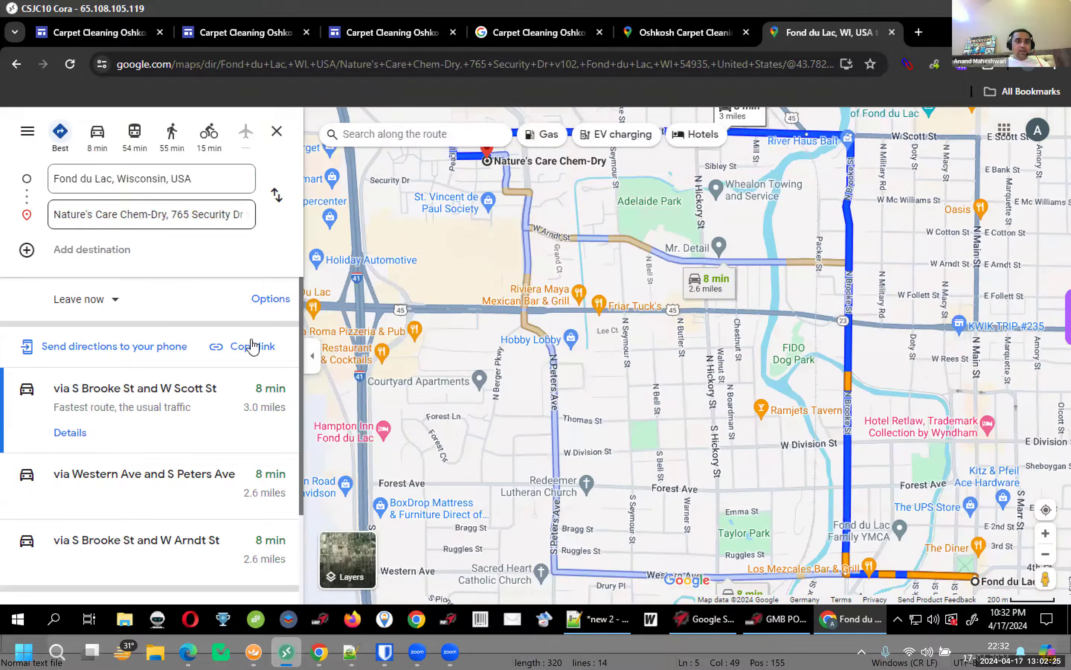
Copy the route map's embed HTML from Share > Embed a map
click(28, 132)
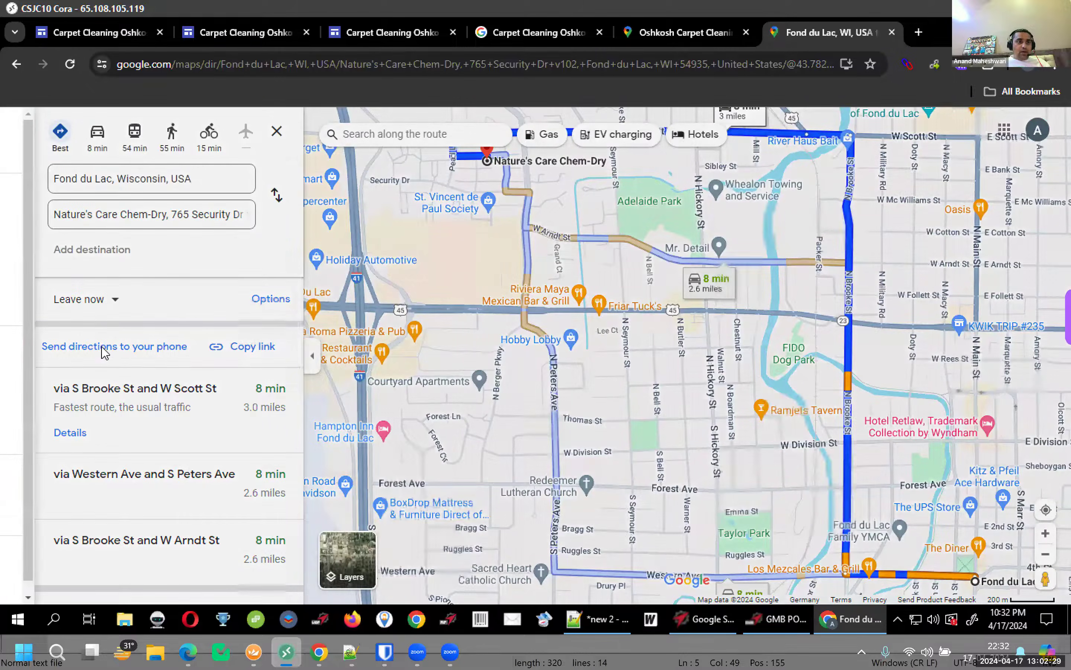
click(390, 238)
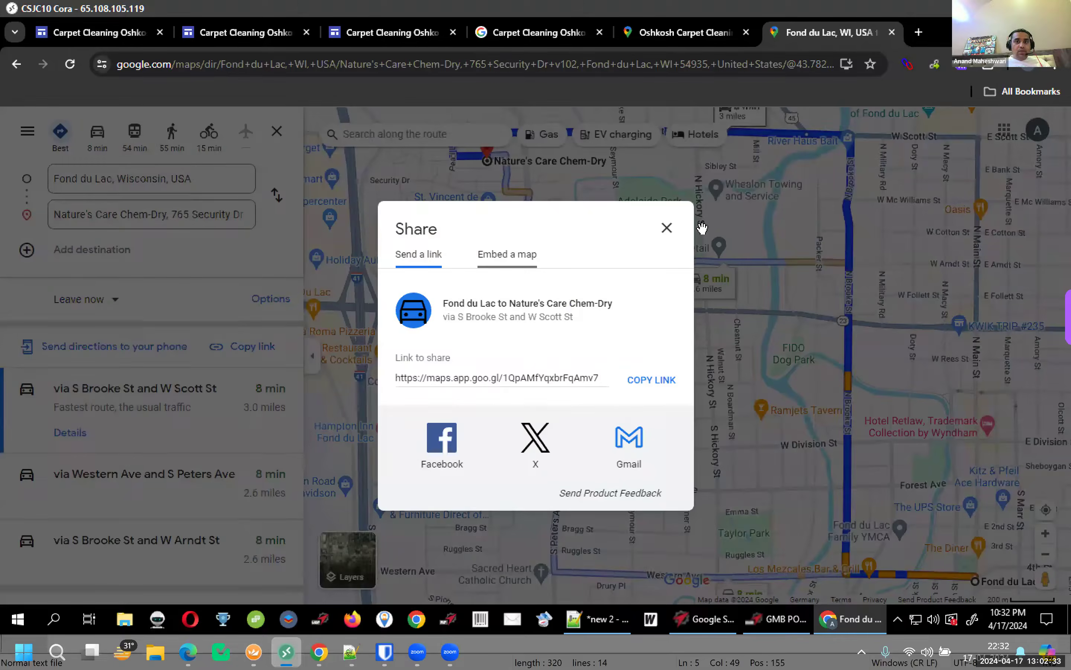
click(507, 249)
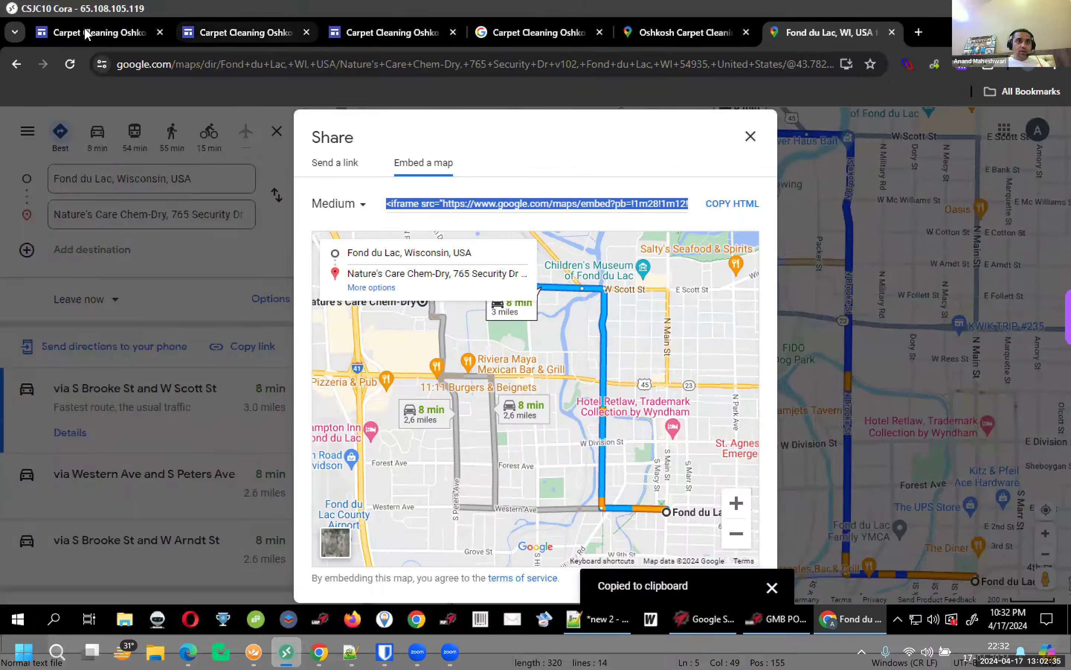
Paste the route map's embed code into a new embed below the Weebly embed
click(100, 32)
scroll(567, 291, down, 2)
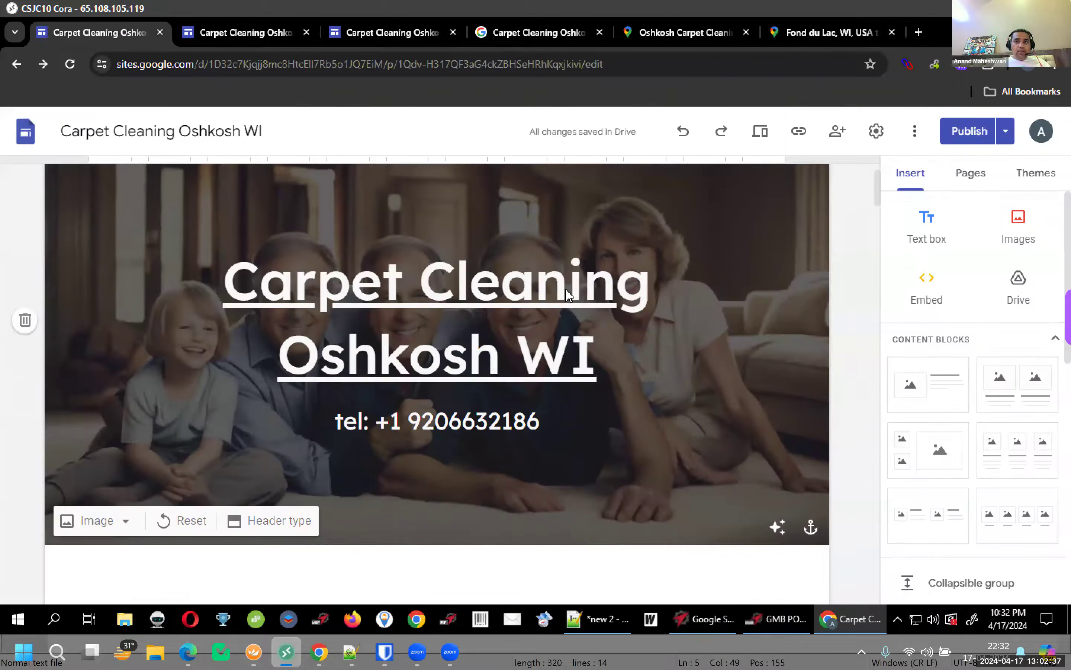
scroll(565, 288, down, 10)
scroll(569, 295, down, 15)
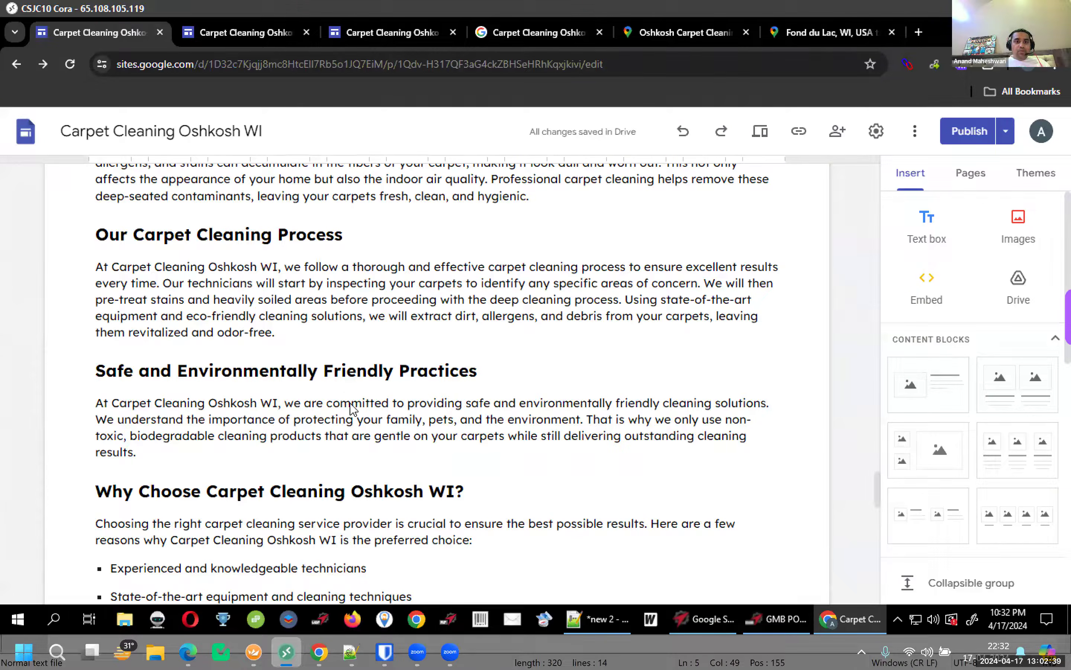
scroll(569, 297, down, 10)
scroll(502, 310, up, 8)
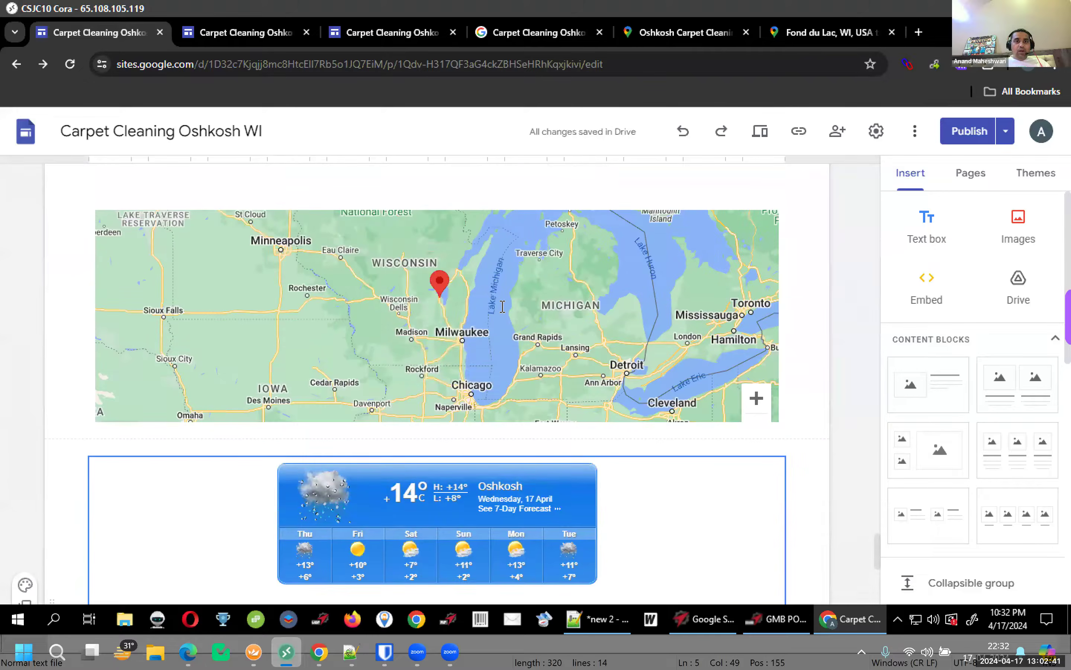
scroll(503, 308, up, 4)
scroll(503, 307, up, 6)
scroll(502, 306, down, 4)
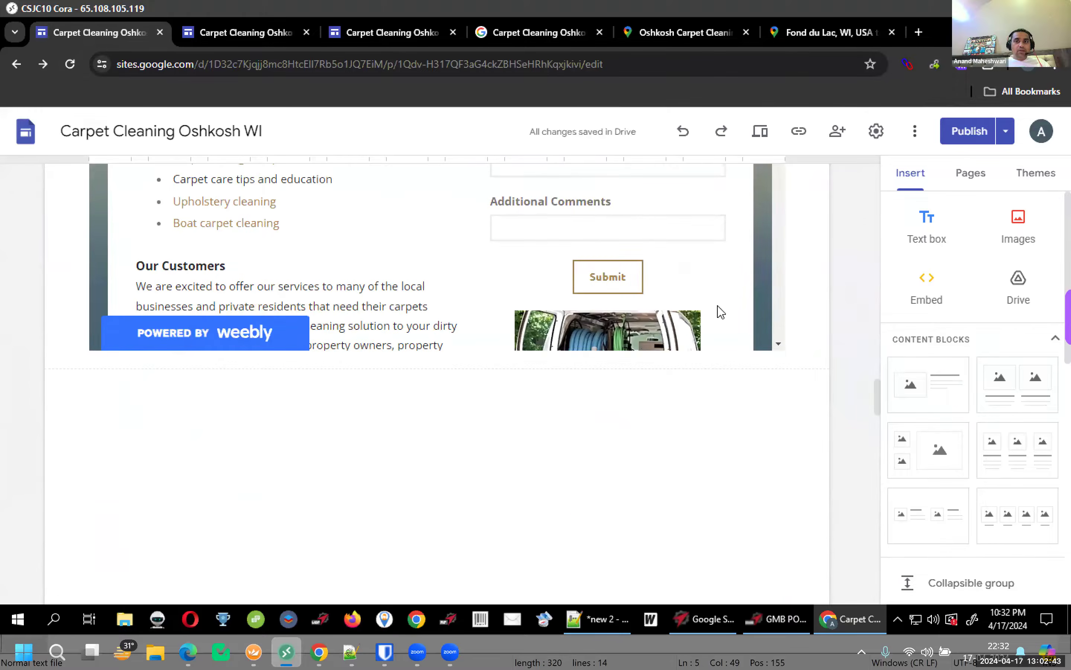
click(926, 286)
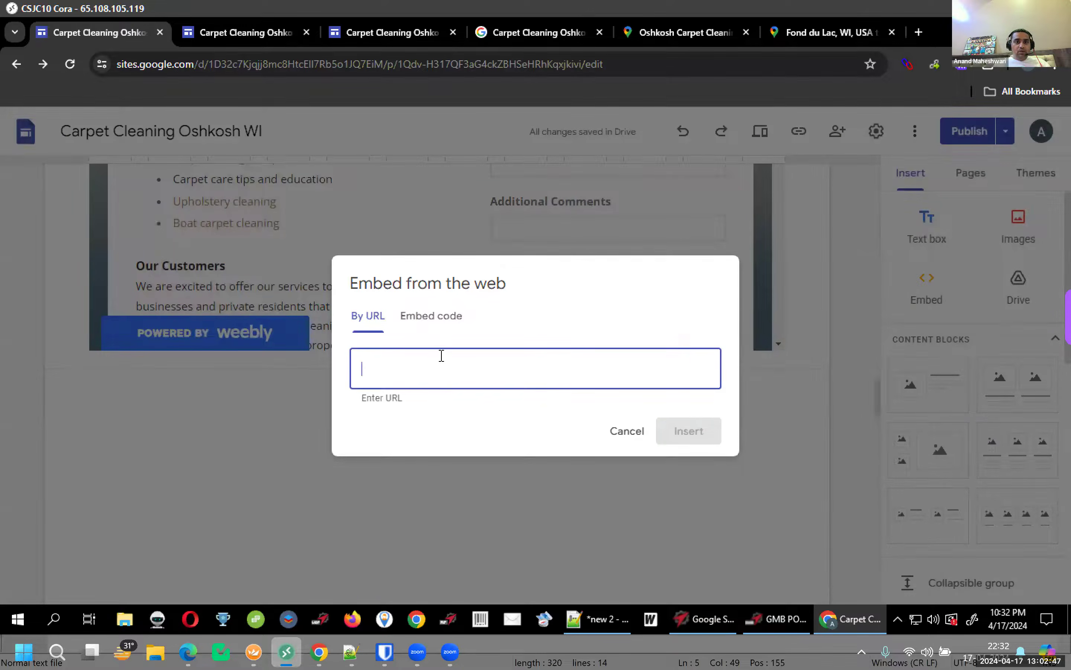
click(438, 319)
key(ctrl+v)
Change the map width from 600 to 100%, insert it, and stretch it full page width
double_click(431, 381)
text(100%)
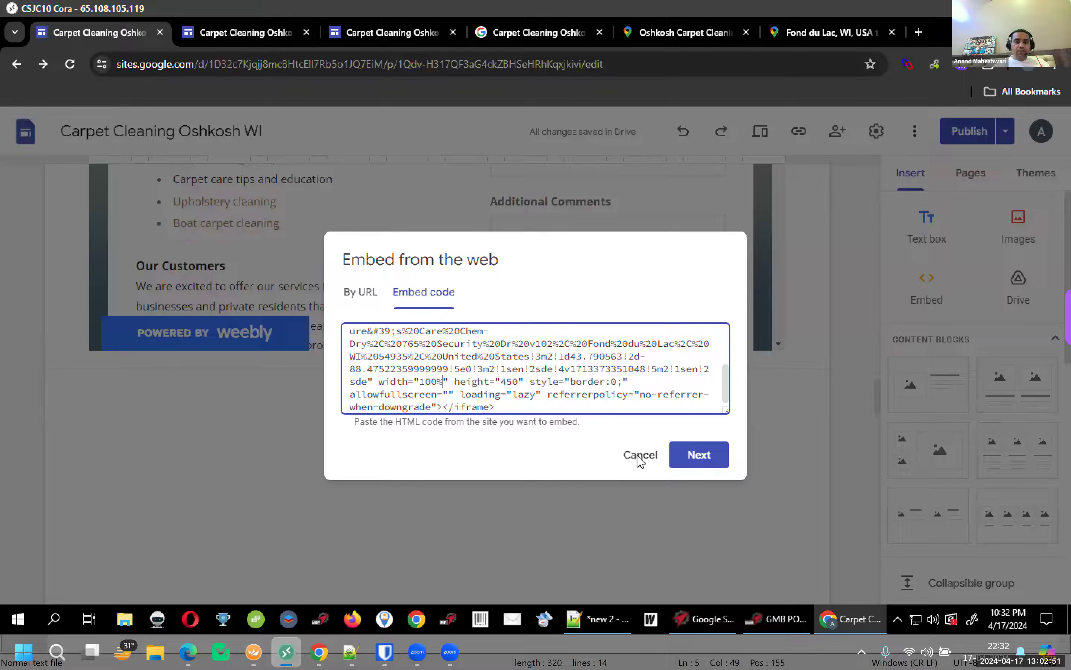
click(694, 461)
click(693, 525)
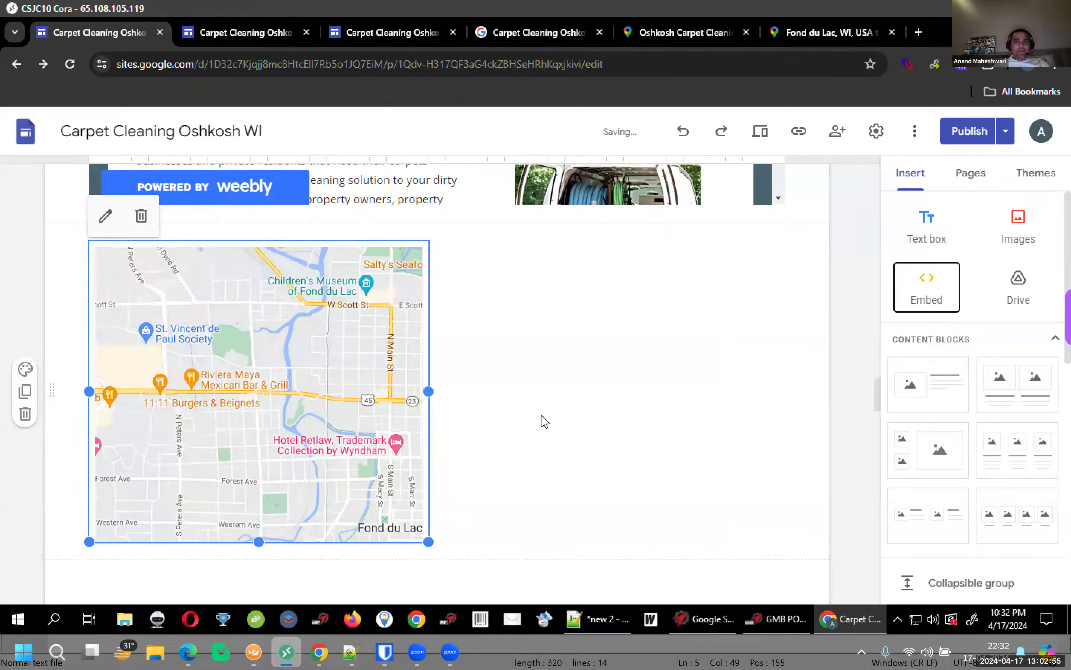
scroll(453, 420, down, 3)
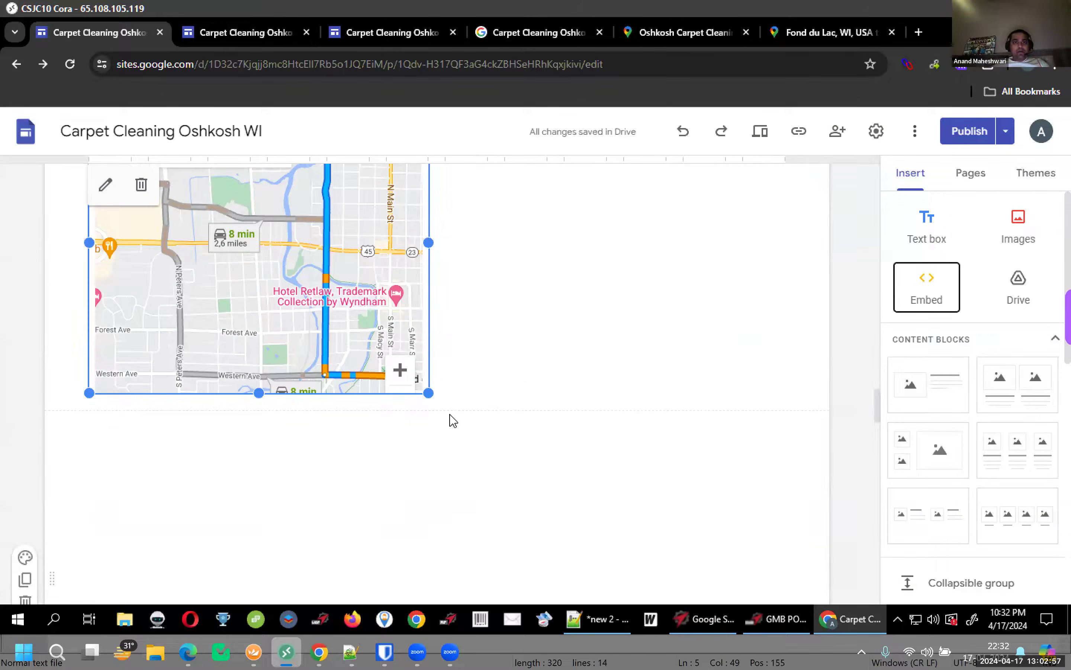
drag(429, 242, 837, 249)
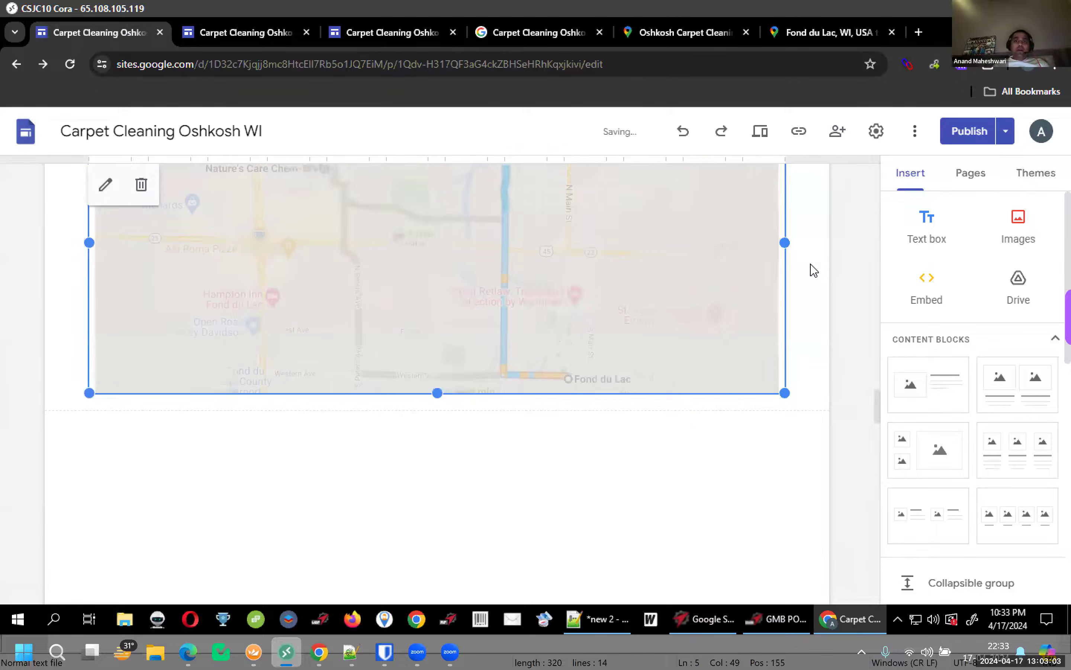
click(955, 132)
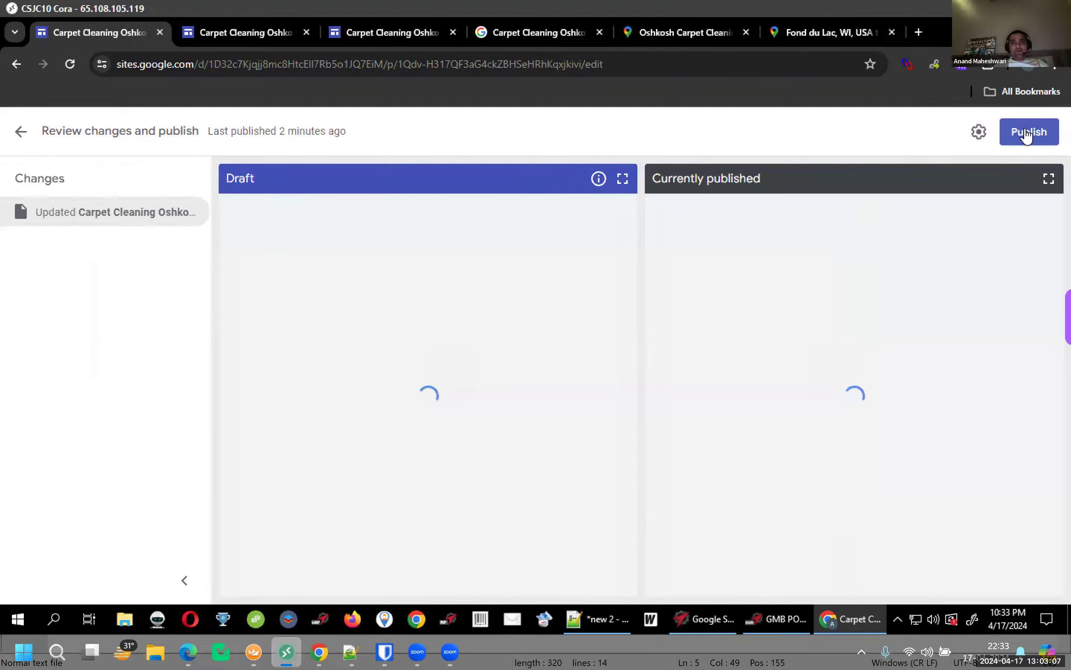
Publish the changes and reload the live site to confirm the Fond du Lac route map
click(1027, 133)
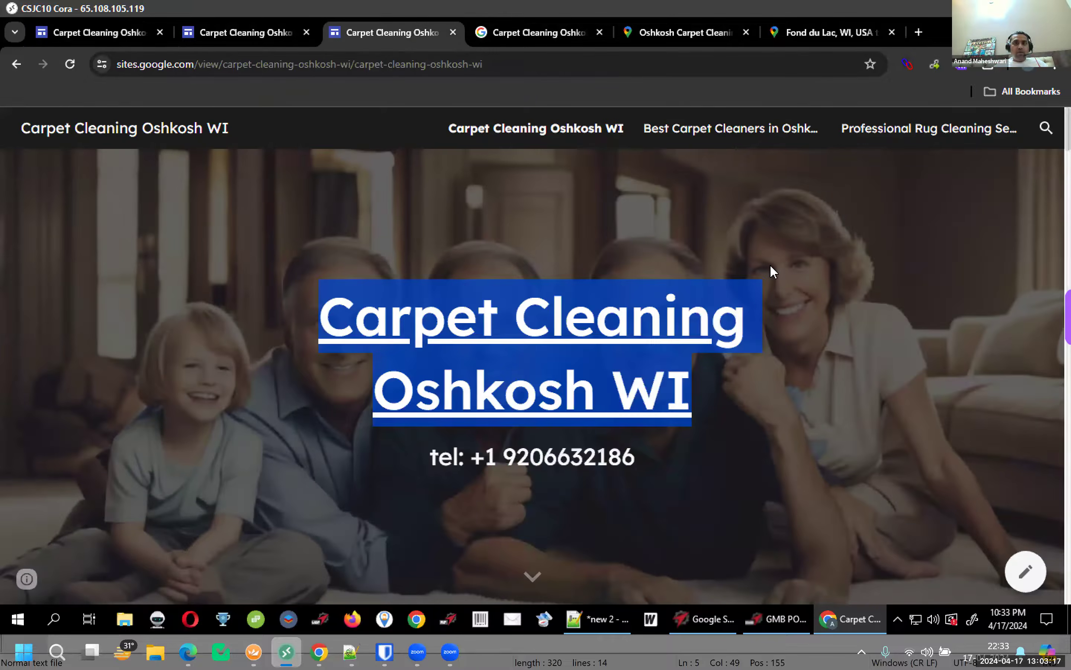
scroll(770, 264, down, 8)
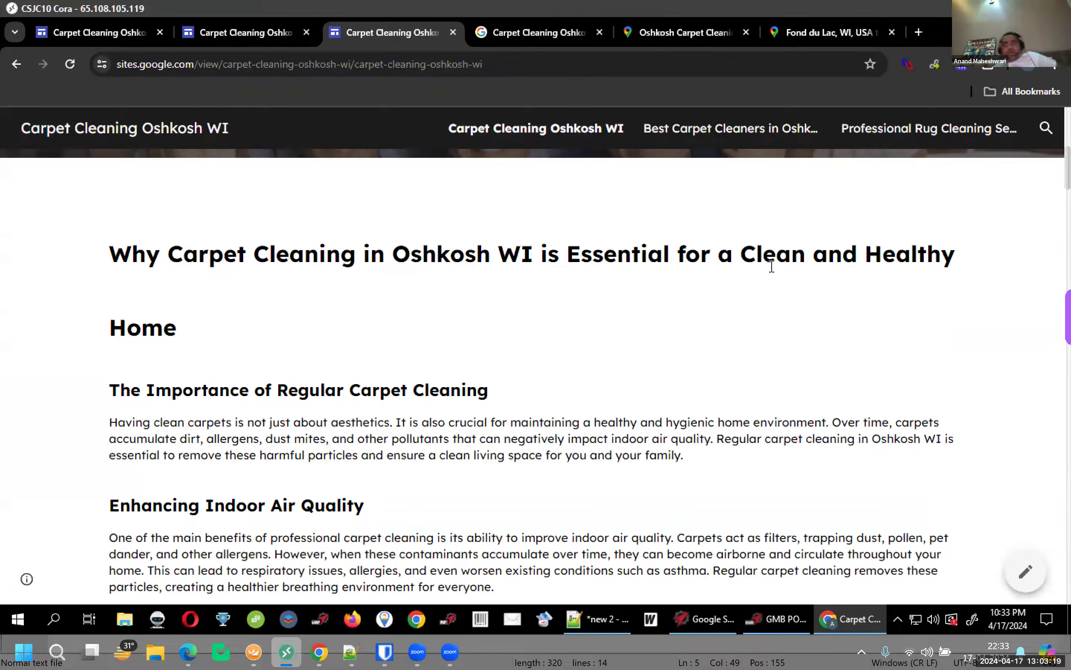
scroll(772, 266, down, 12)
scroll(772, 266, down, 5)
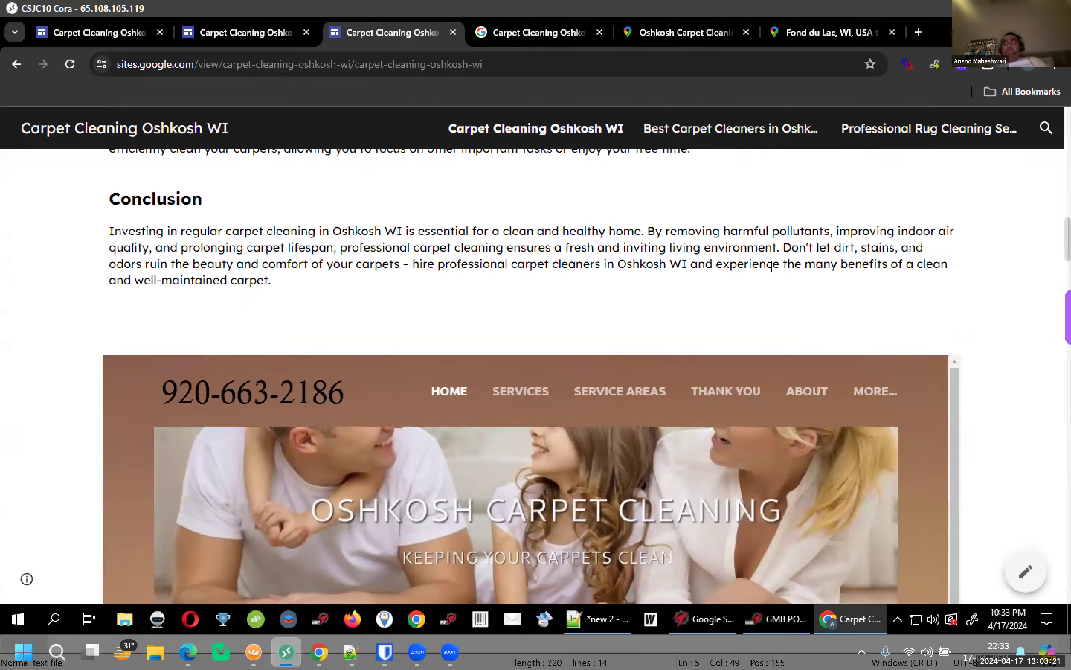
key(F5)
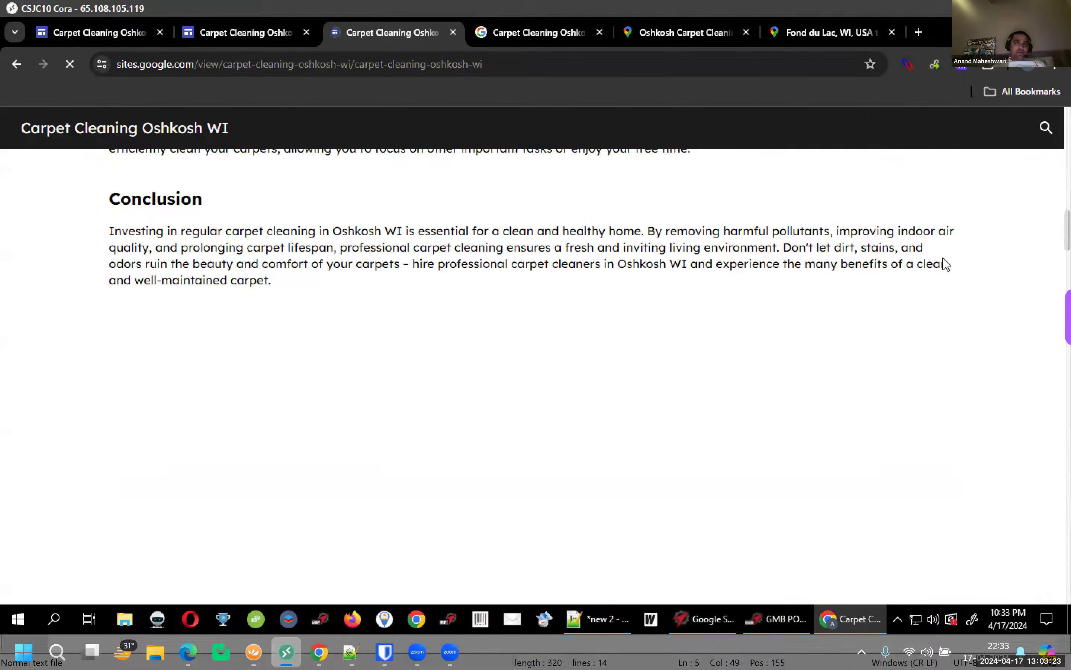
scroll(1036, 354, down, 15)
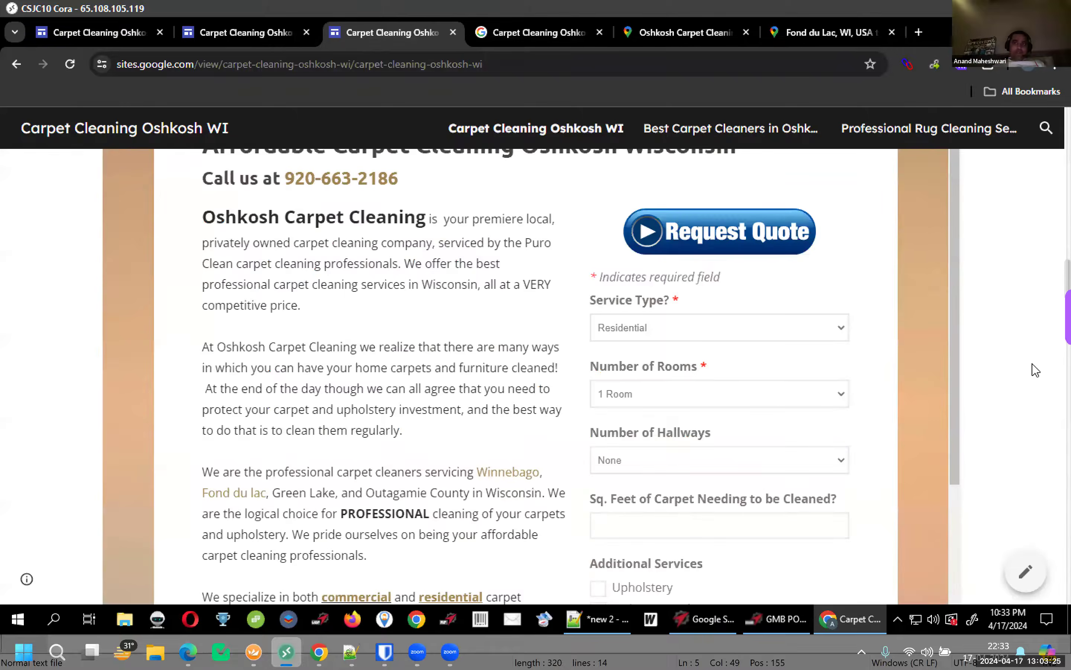
scroll(1013, 414, down, 20)
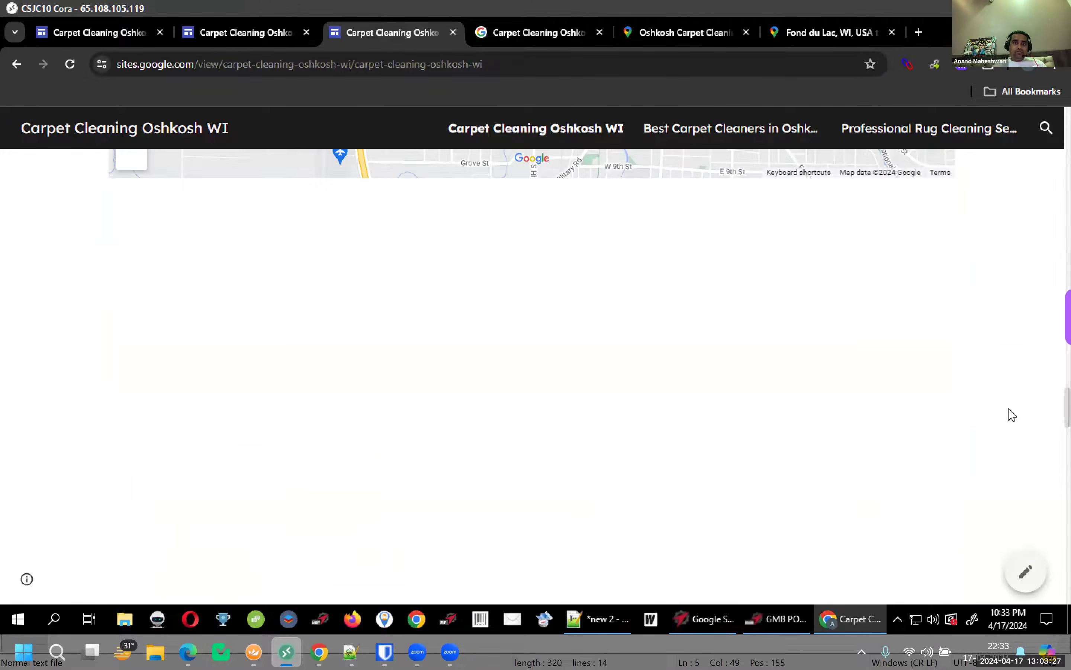
scroll(1021, 359, up, 6)
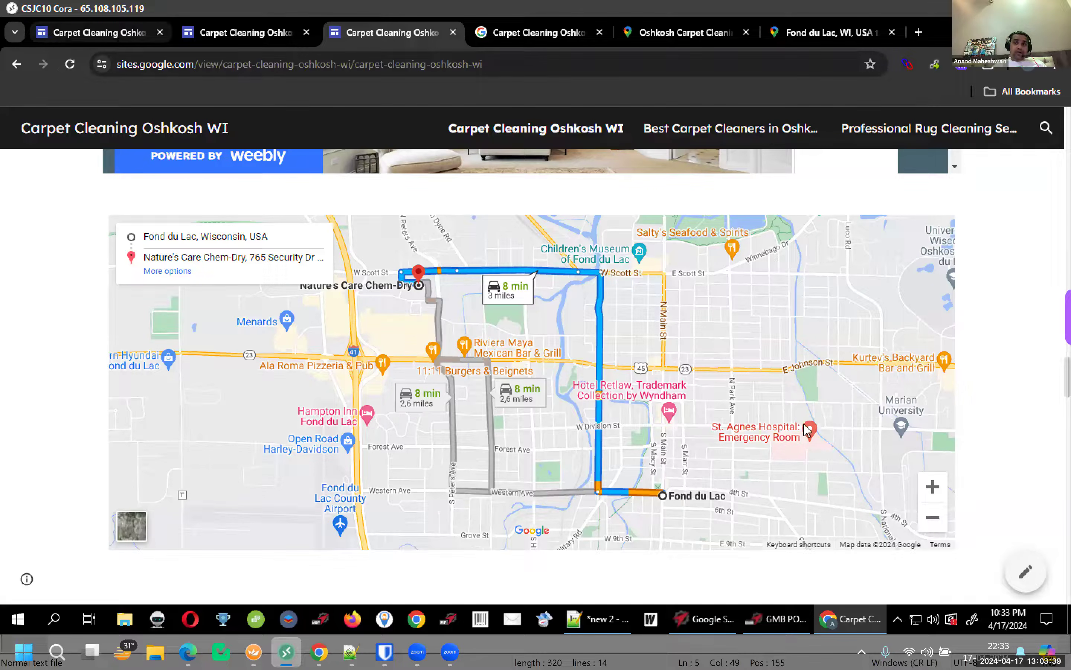
key(ctrl+1)
click(924, 290)
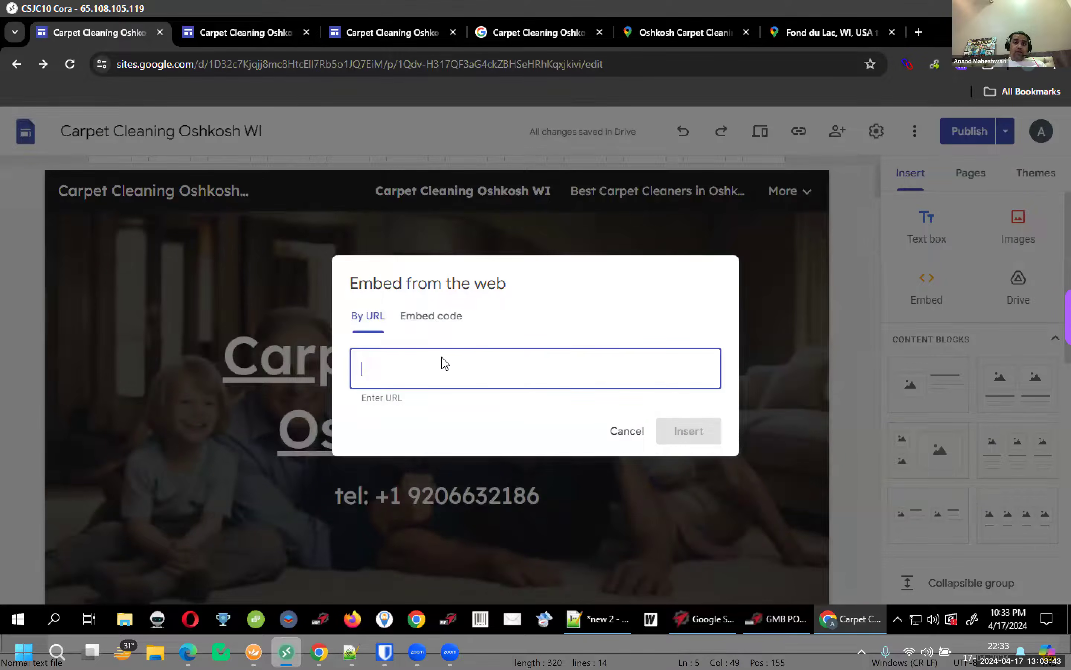
click(432, 315)
text(code3)
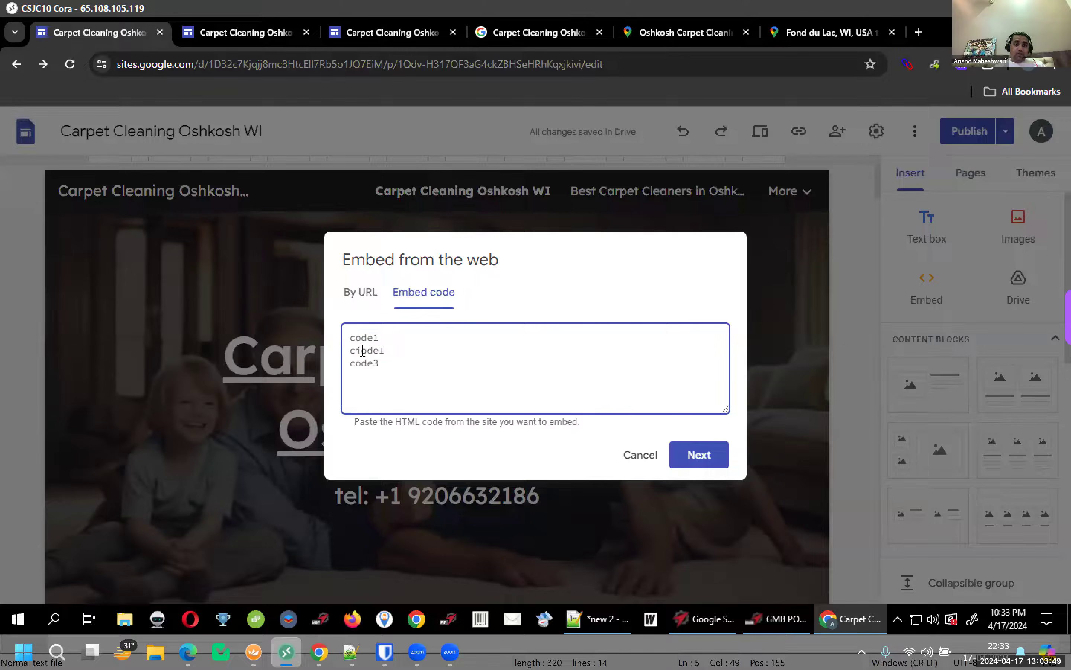
double_click(362, 351)
text(code2)
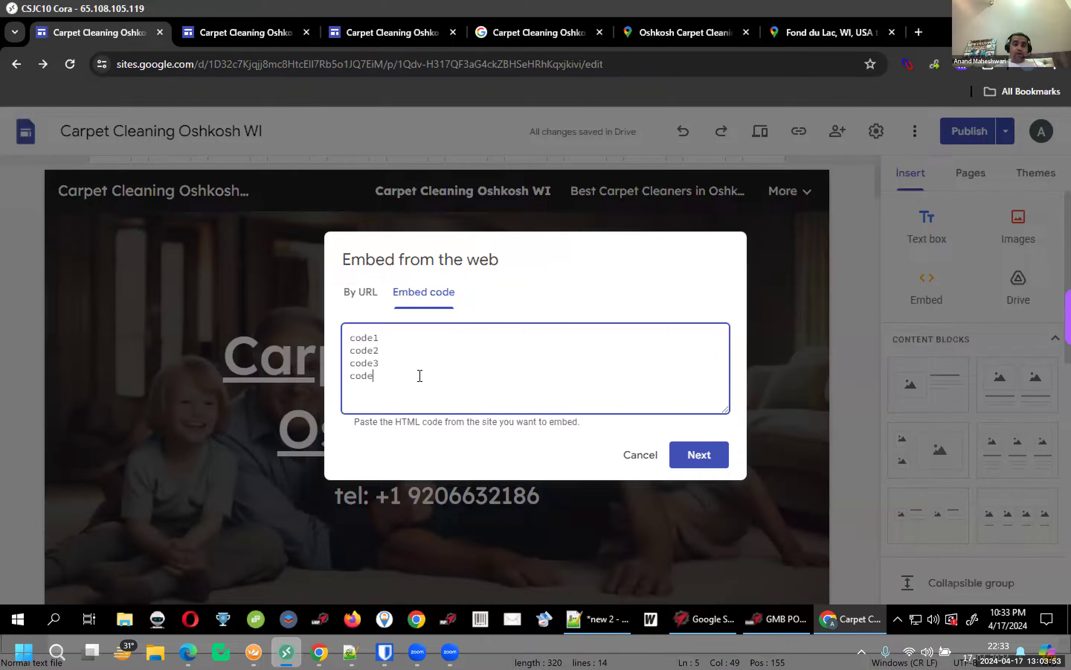
text(5)
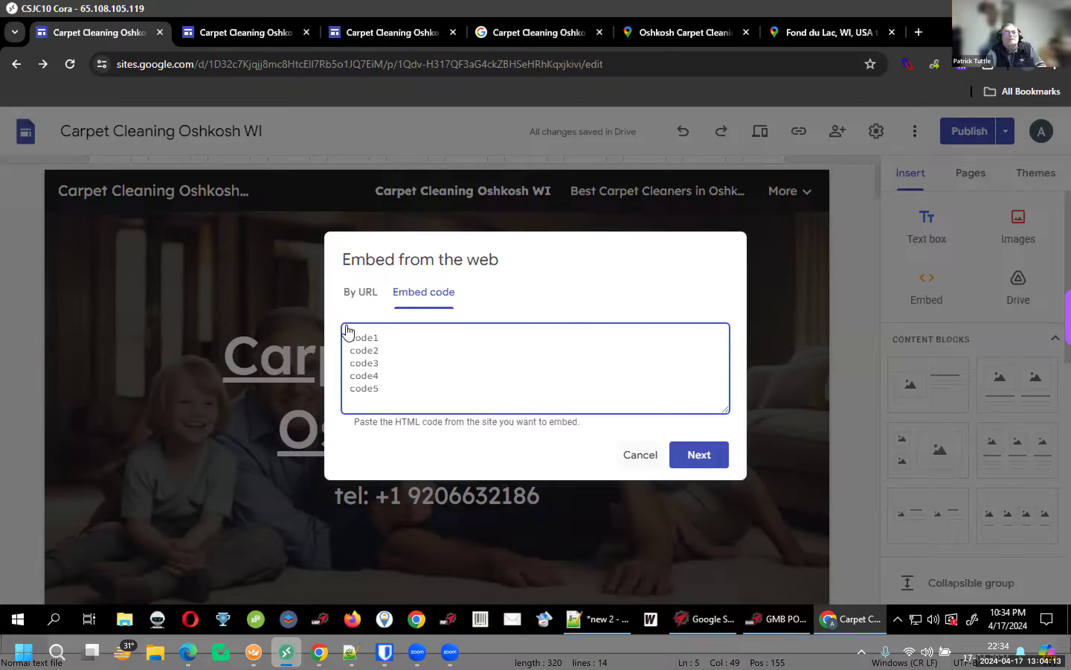
click(641, 457)
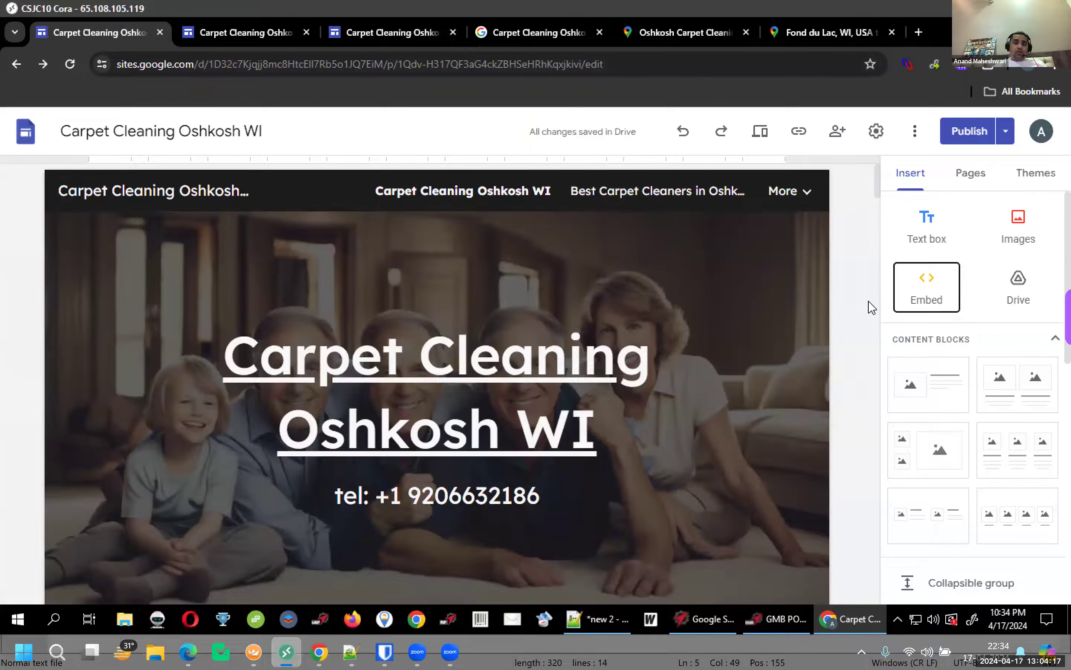
scroll(872, 307, down, 8)
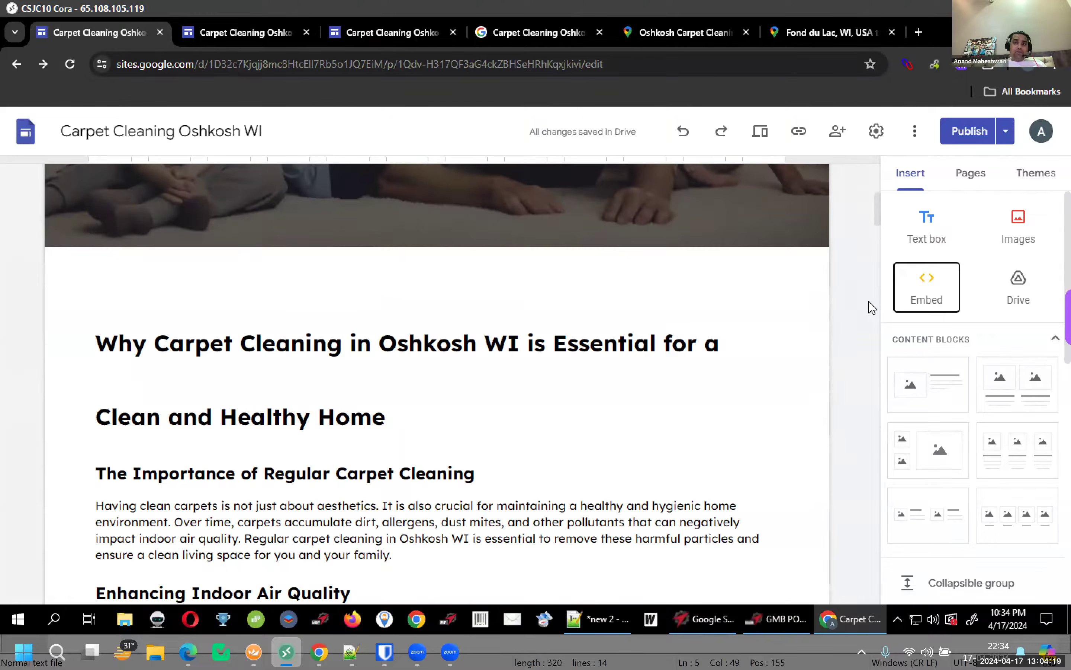
click(1048, 182)
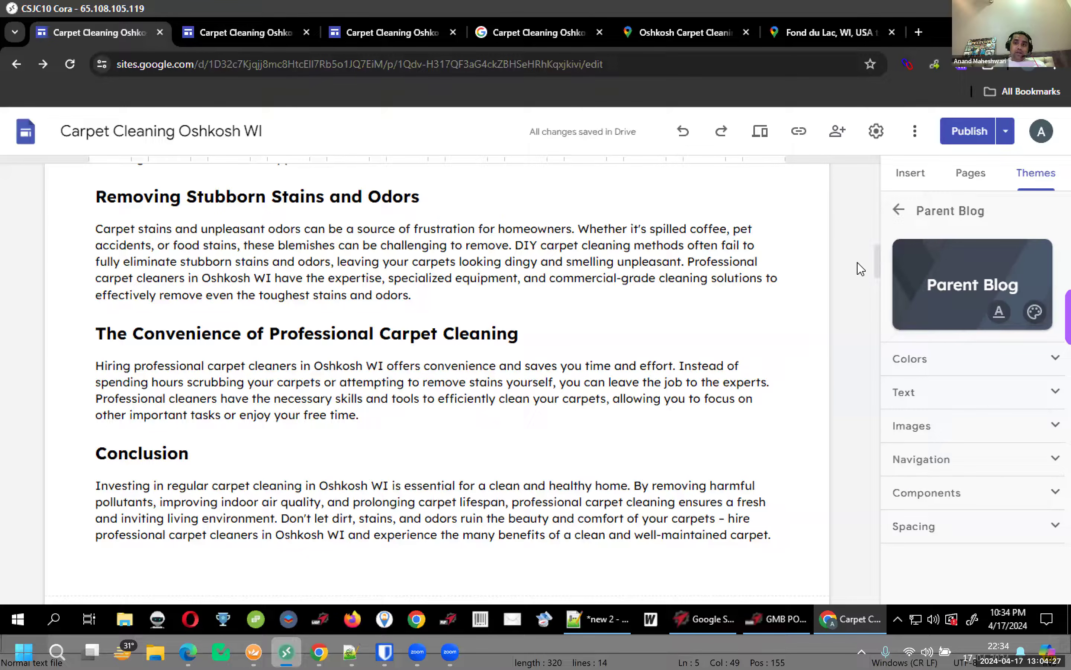
scroll(859, 268, up, 15)
scroll(856, 268, down, 3)
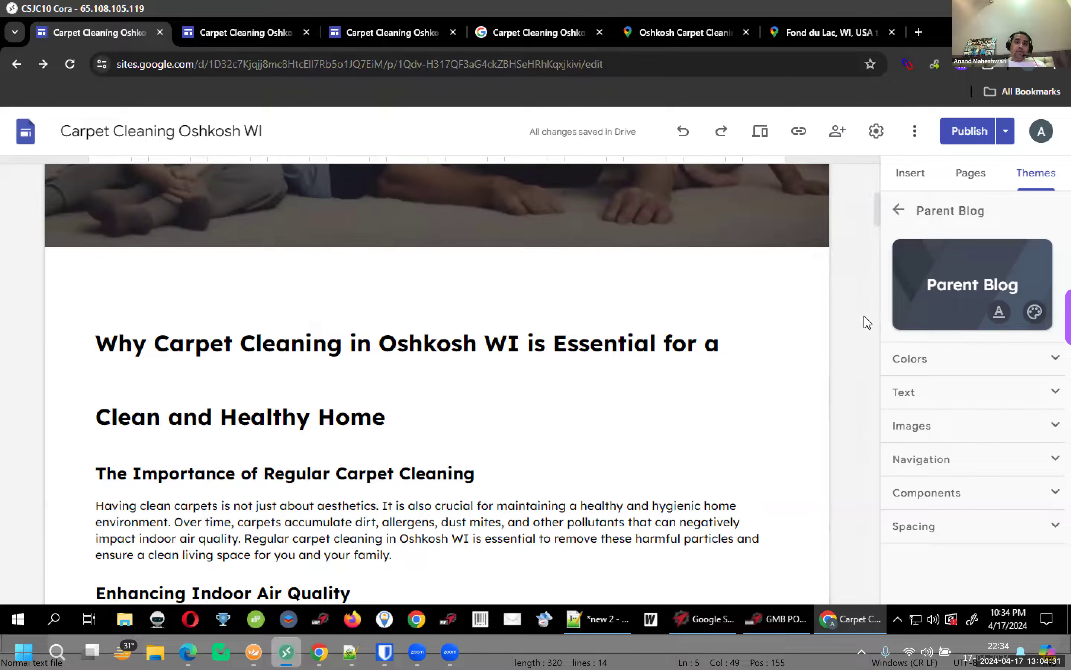
scroll(865, 319, down, 10)
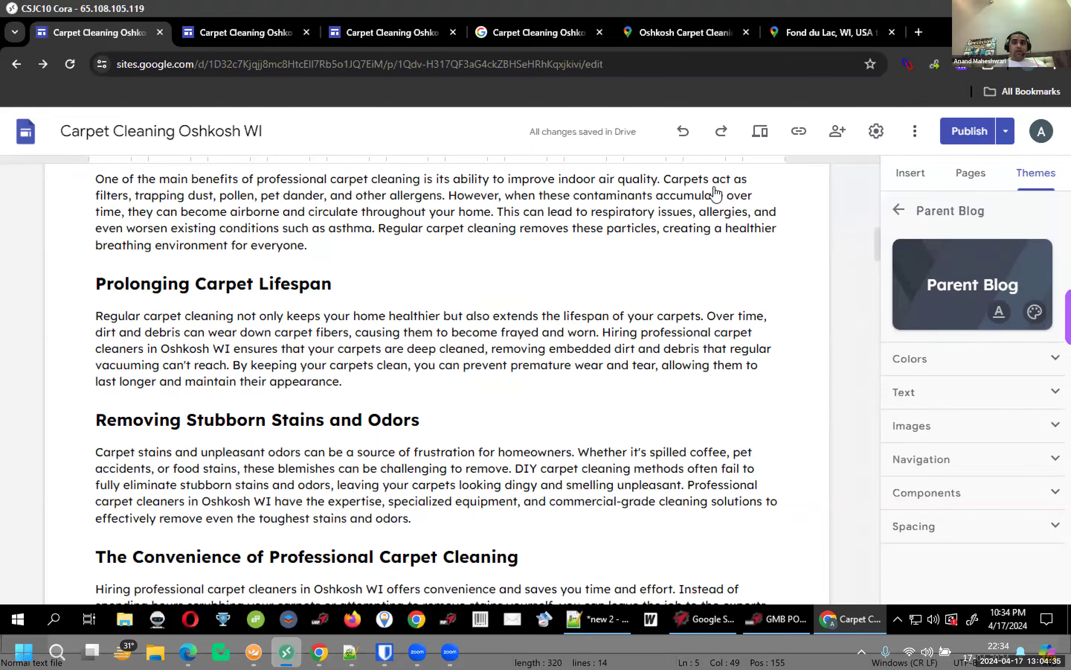
scroll(713, 193, up, 10)
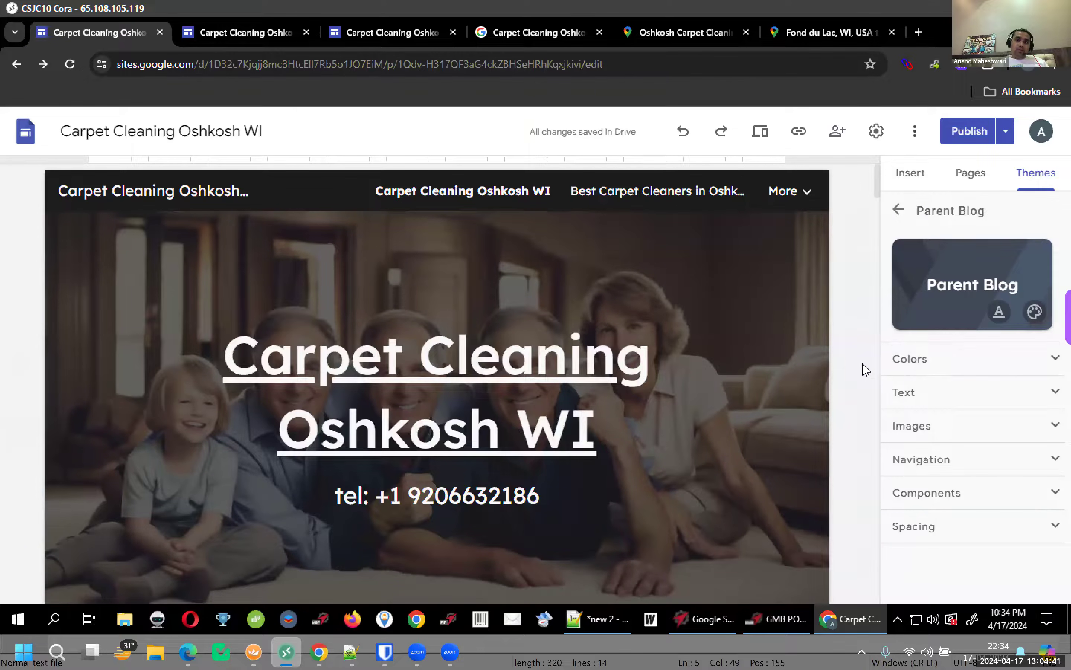
scroll(866, 371, down, 10)
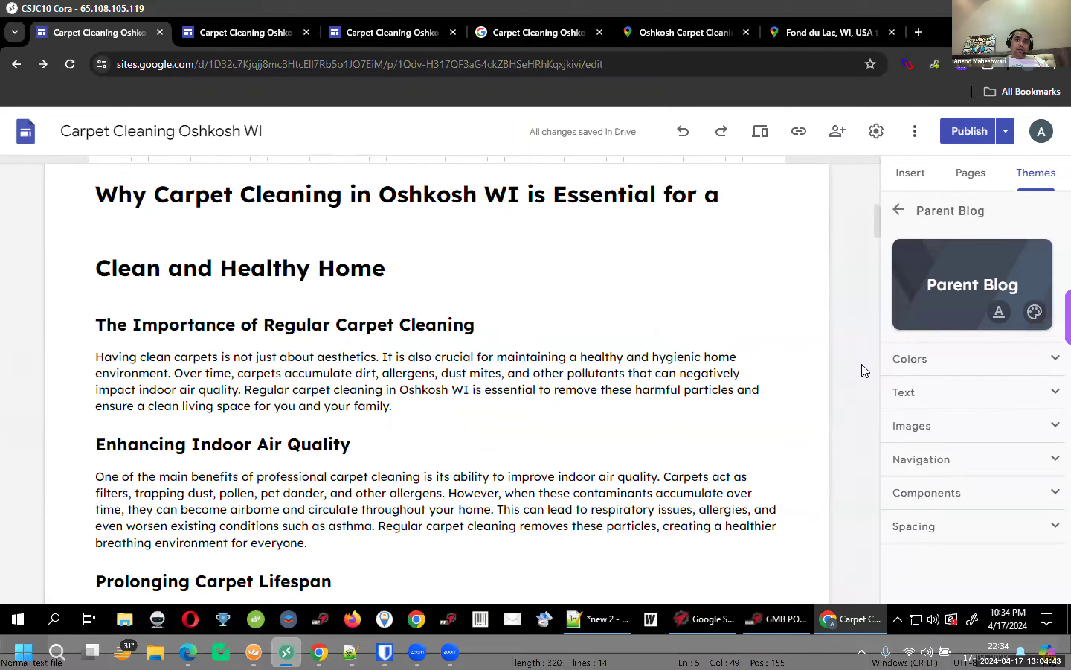
scroll(866, 371, down, 15)
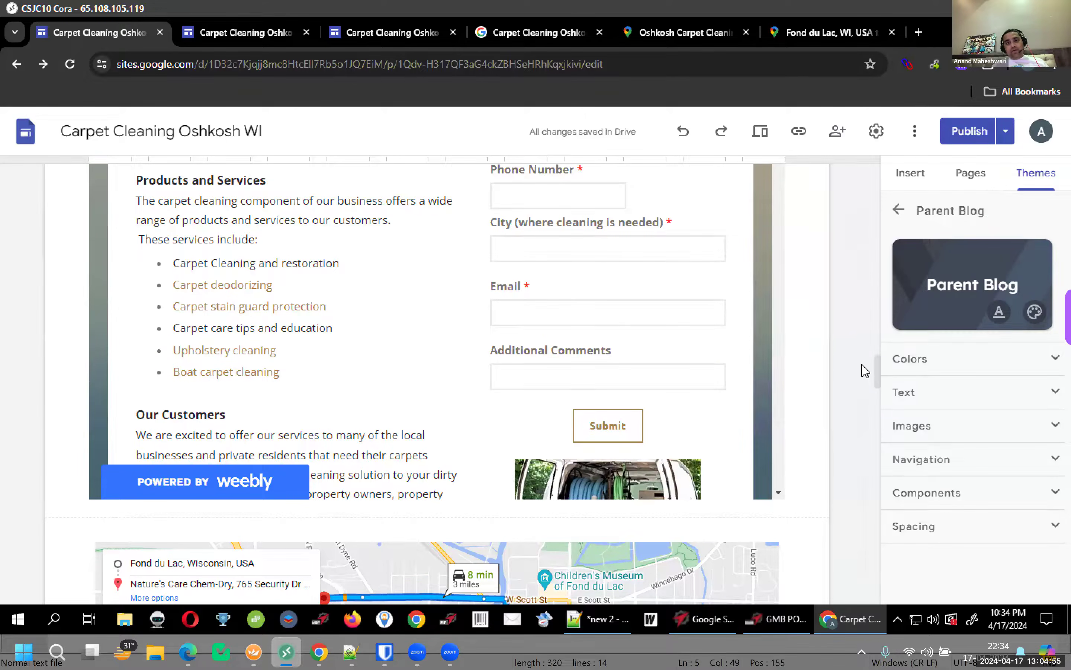
scroll(866, 371, down, 10)
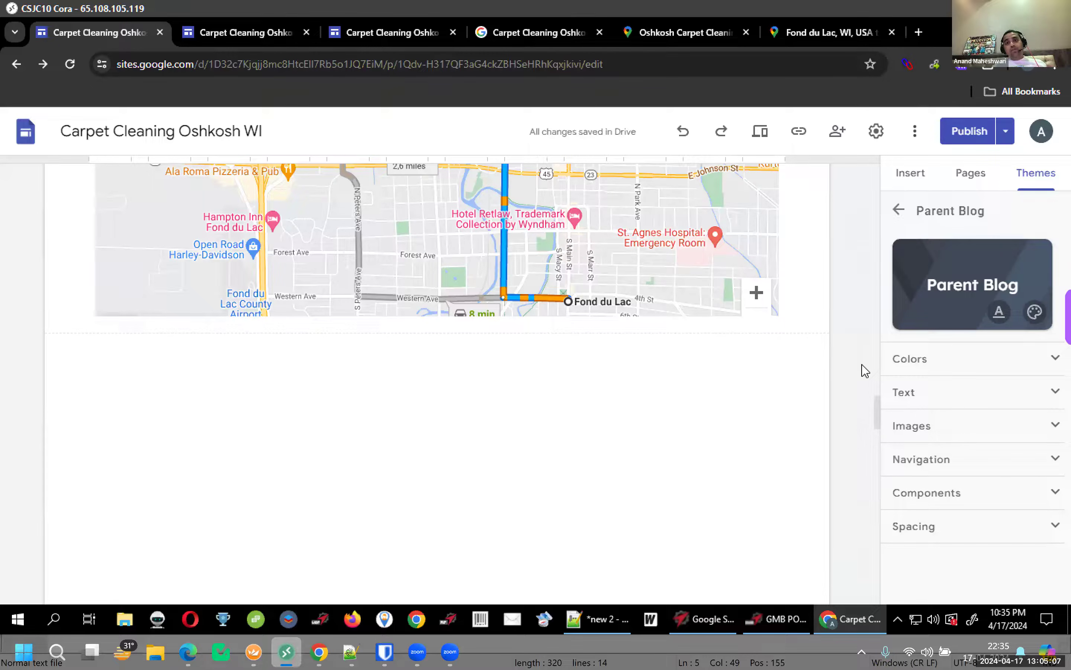
scroll(859, 365, up, 5)
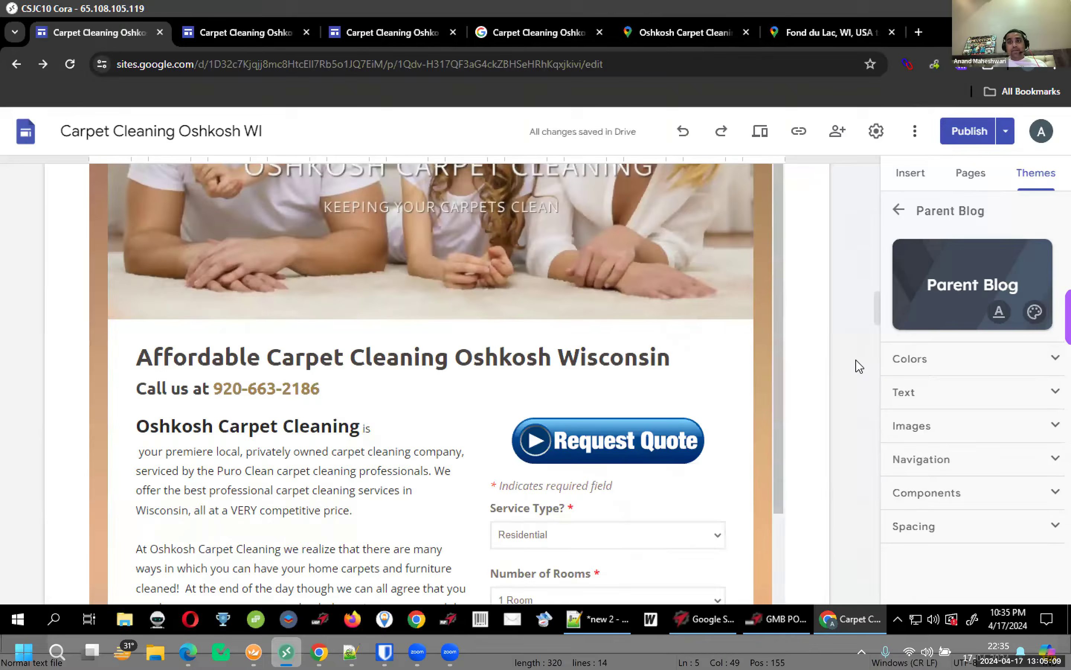
scroll(859, 365, up, 15)
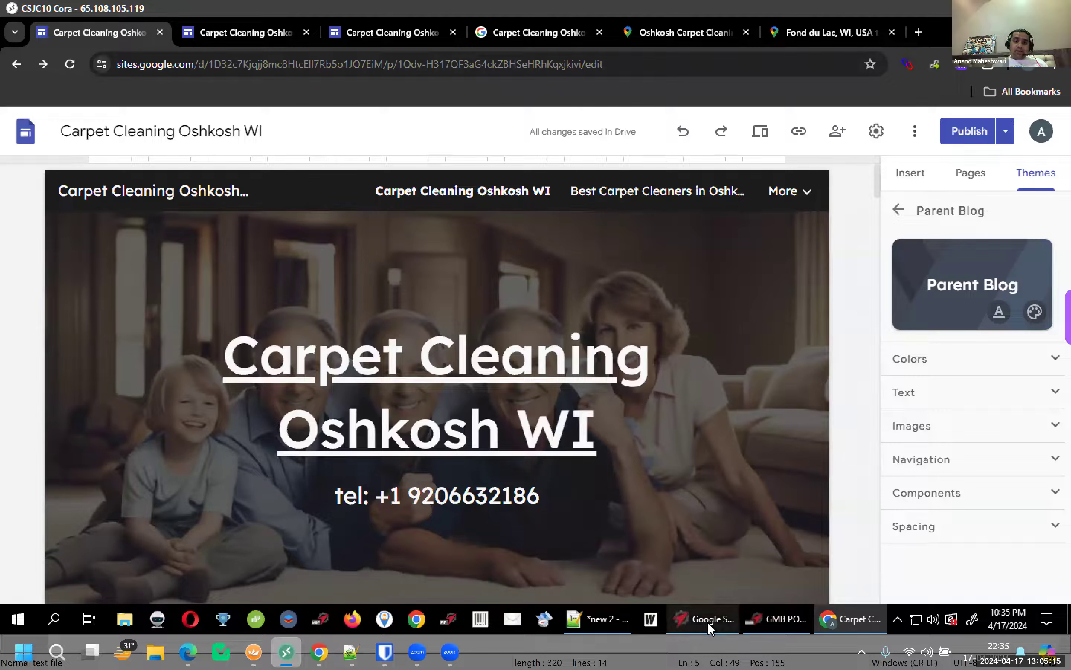
On the NAP tab, tick all five contact-detail checkboxes for the Contact Us article
key(alt+Tab)
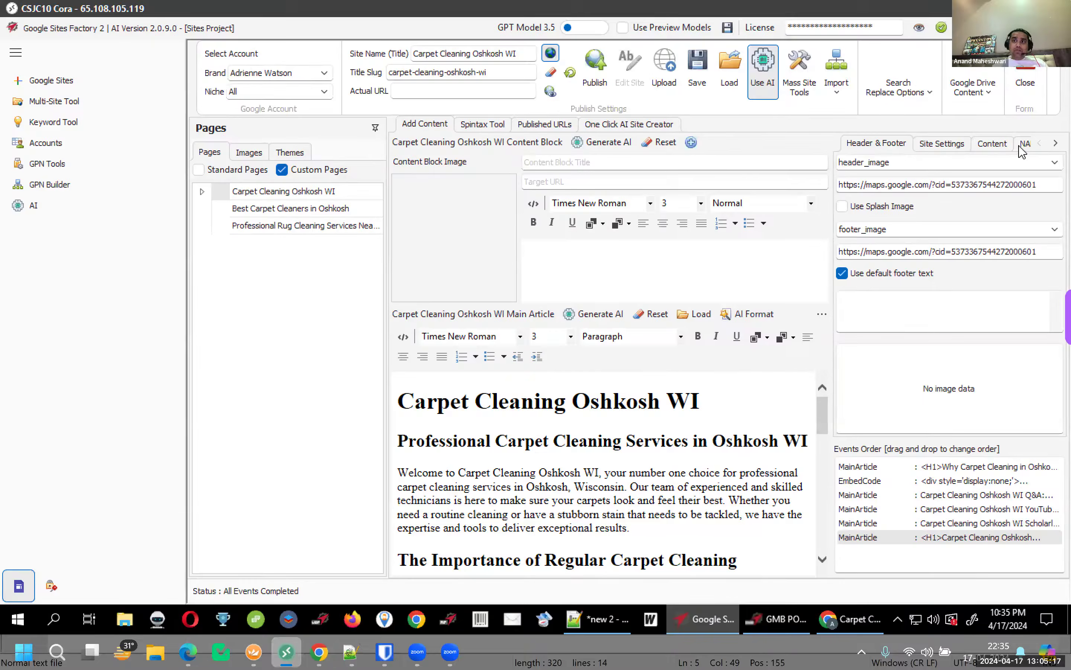
click(1023, 144)
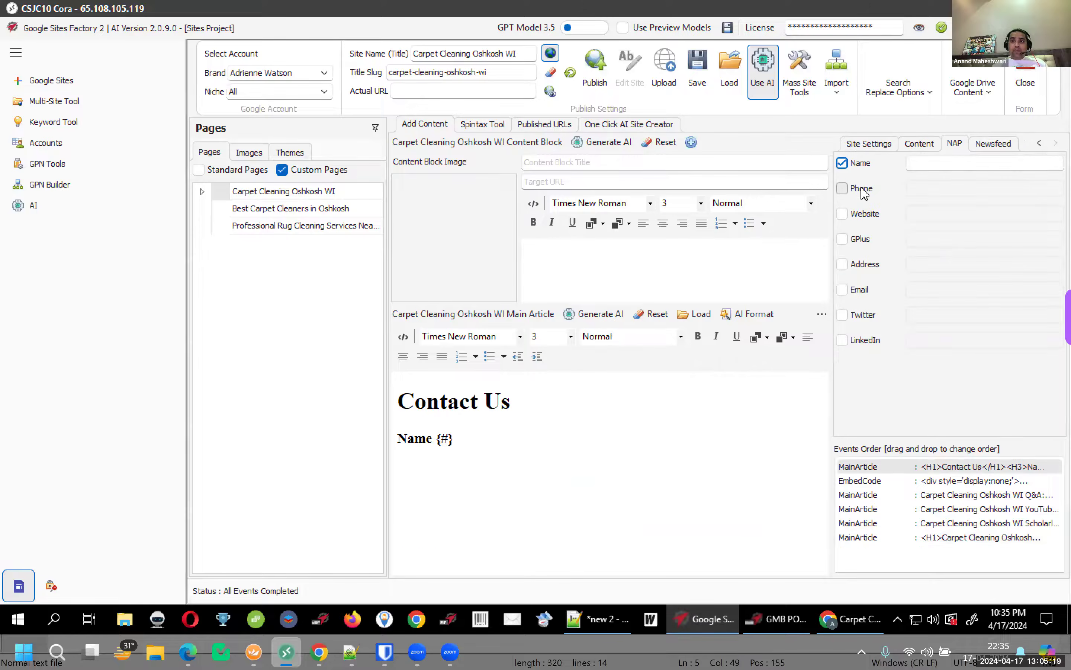
click(843, 214)
click(859, 241)
click(863, 261)
click(861, 289)
click(864, 313)
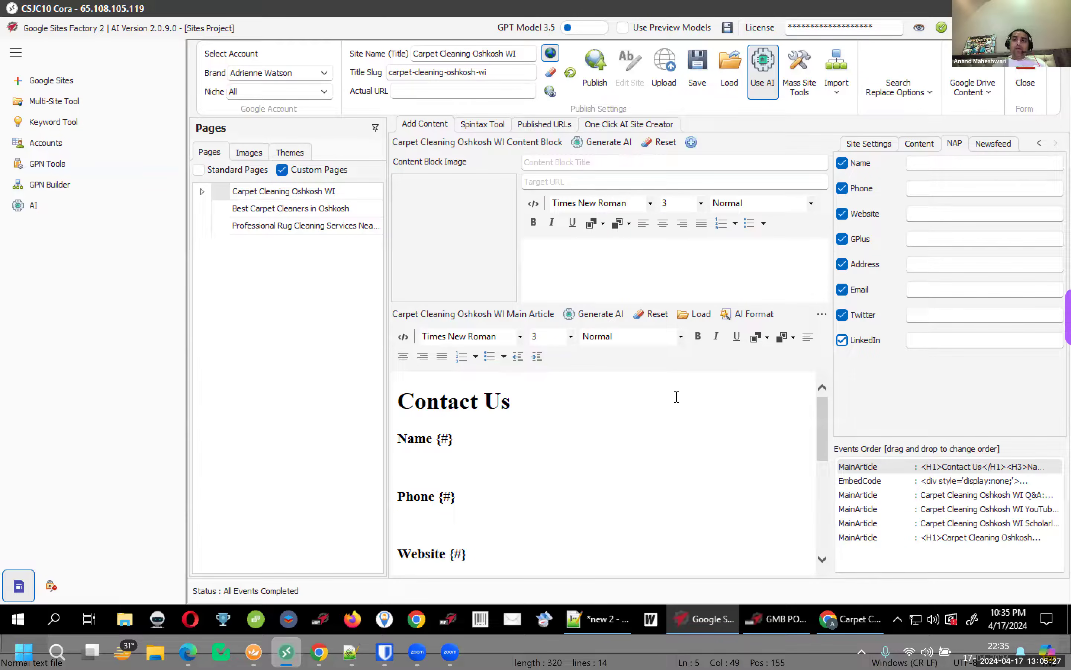
Enter 'Carpet Cleaning', copied from the site name, as the newsfeed keyword
click(988, 147)
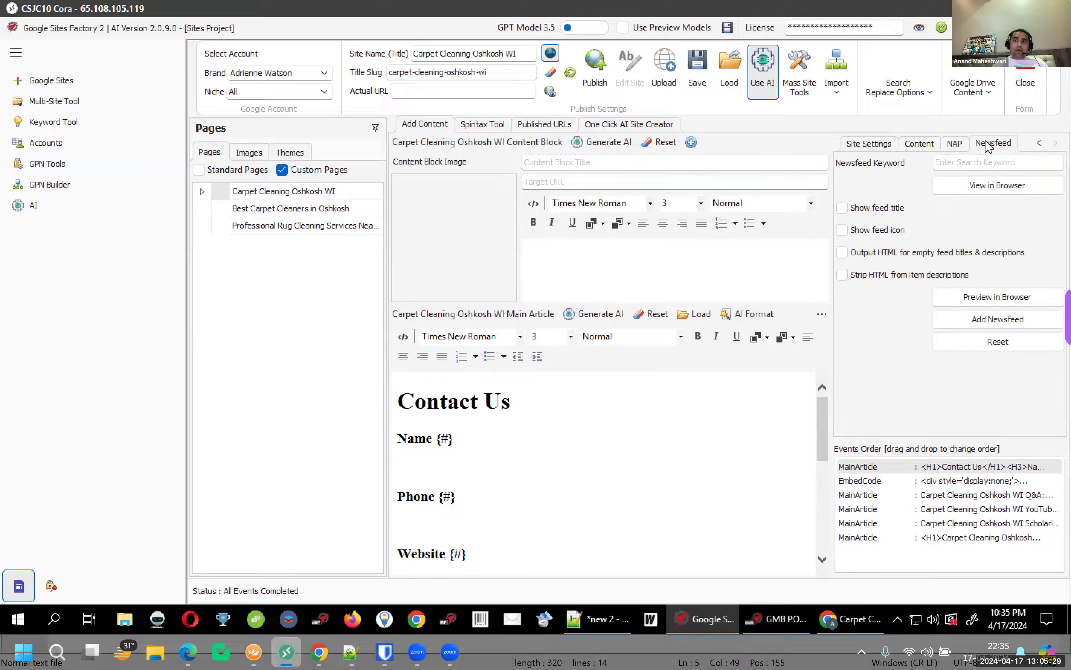
click(963, 163)
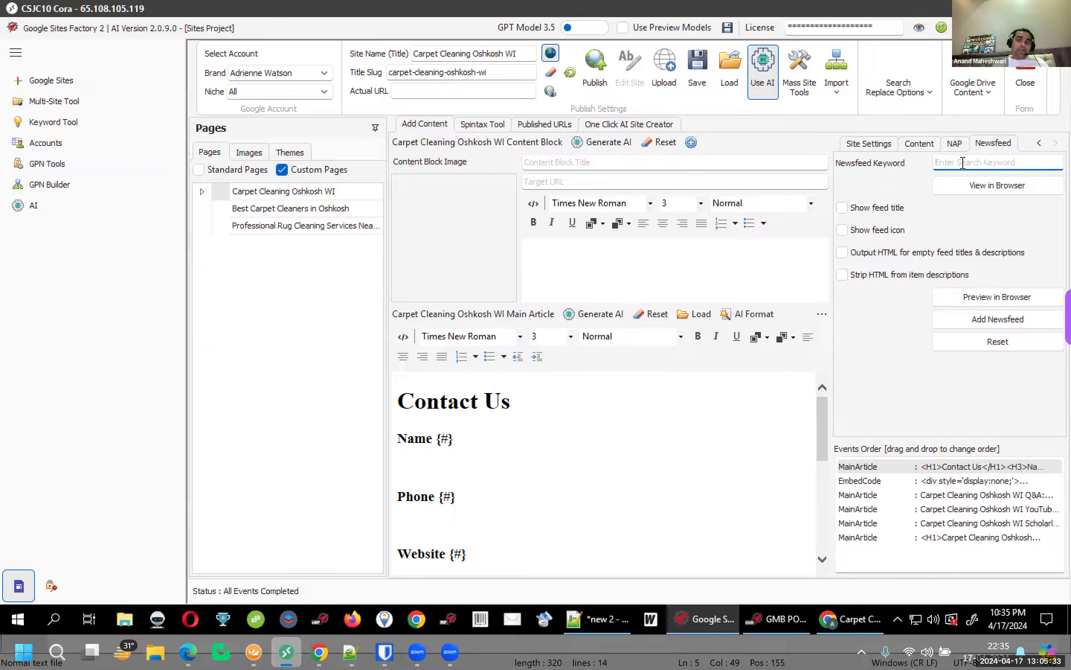
drag(473, 54, 538, 54)
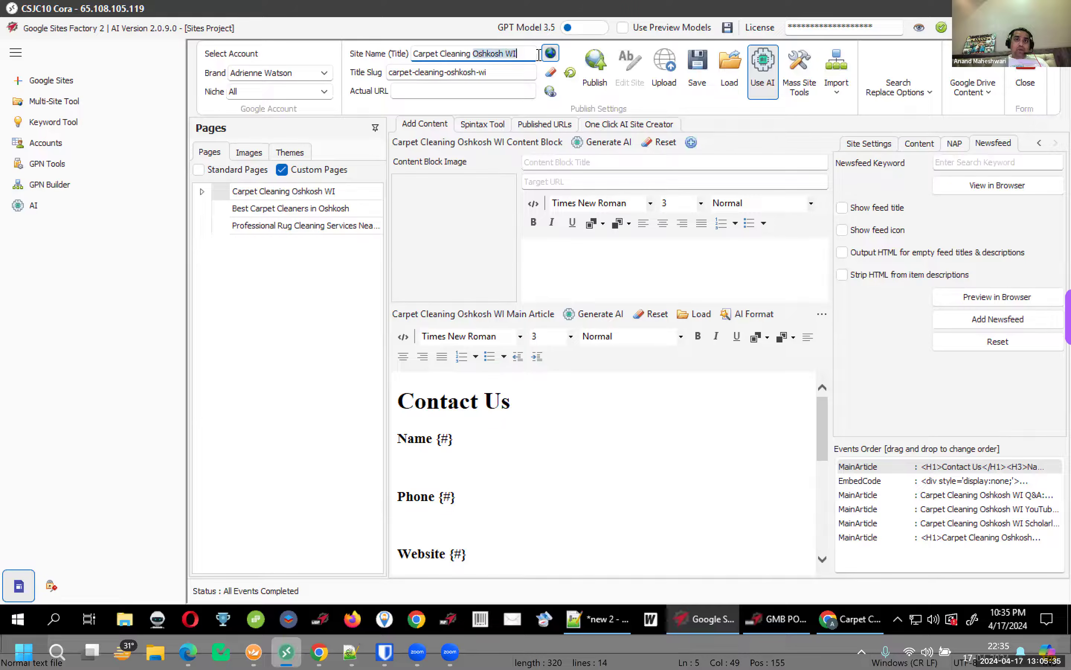
click(451, 53)
drag(414, 53, 459, 53)
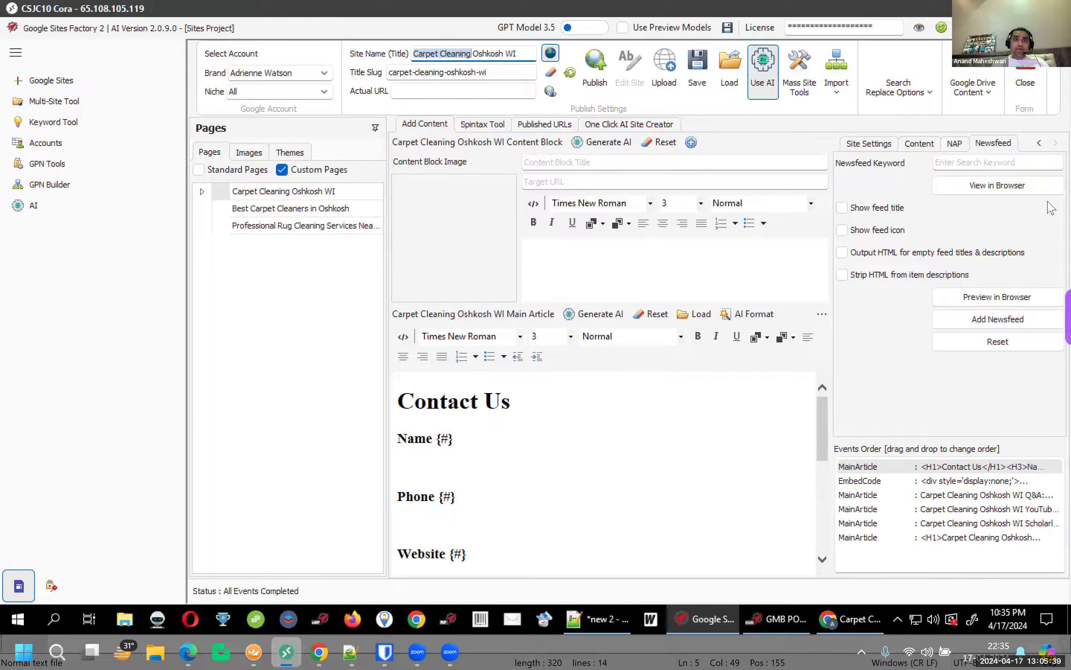
click(1018, 164)
text(Carpet Cleaning)
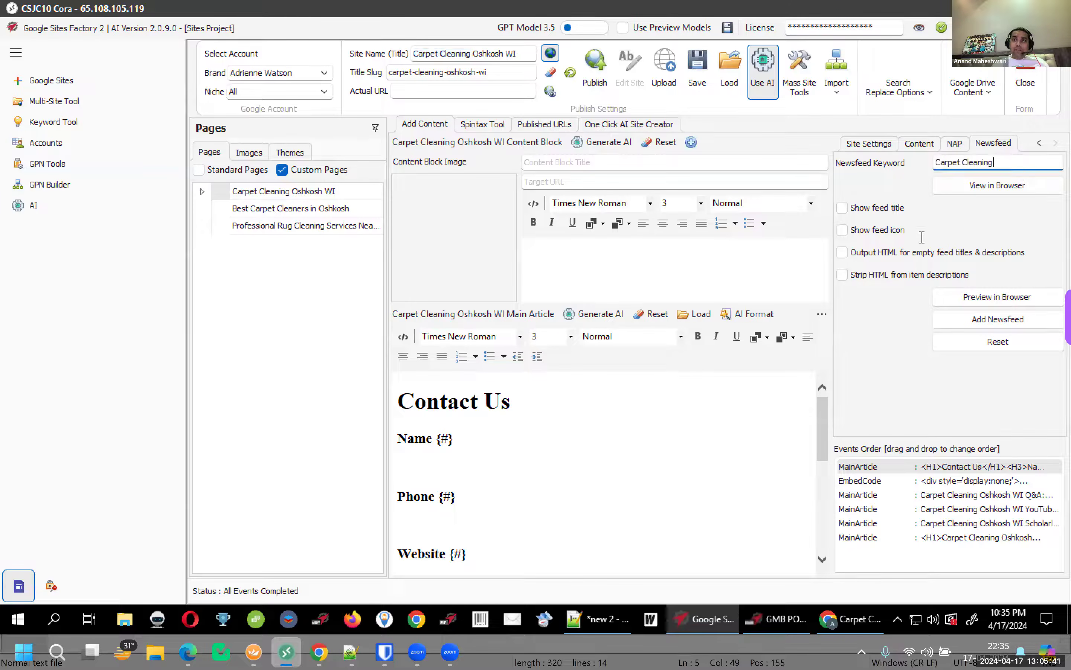
Preview the Carpet Cleaning newsfeed in the browser, then add it to the site content
click(987, 297)
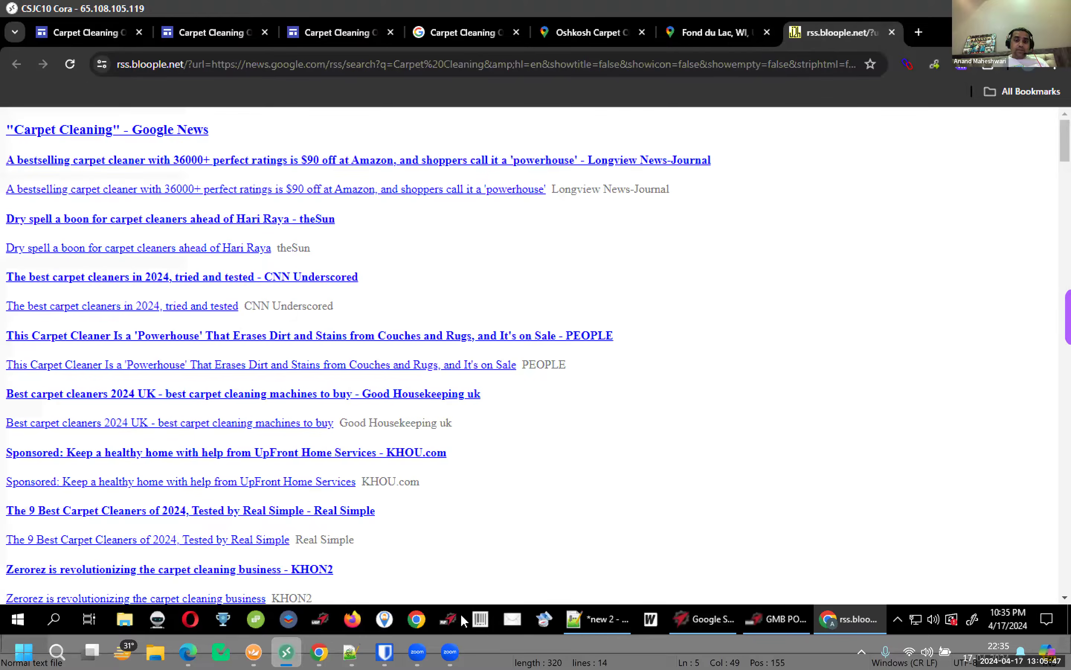
key(ctrl+w)
click(717, 628)
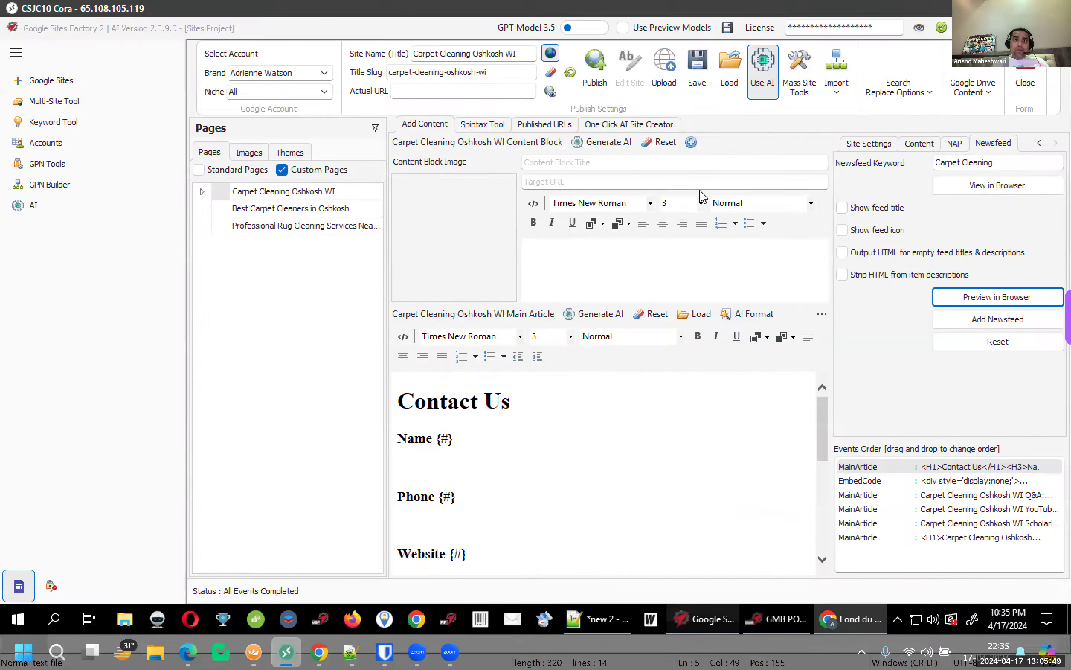
click(996, 323)
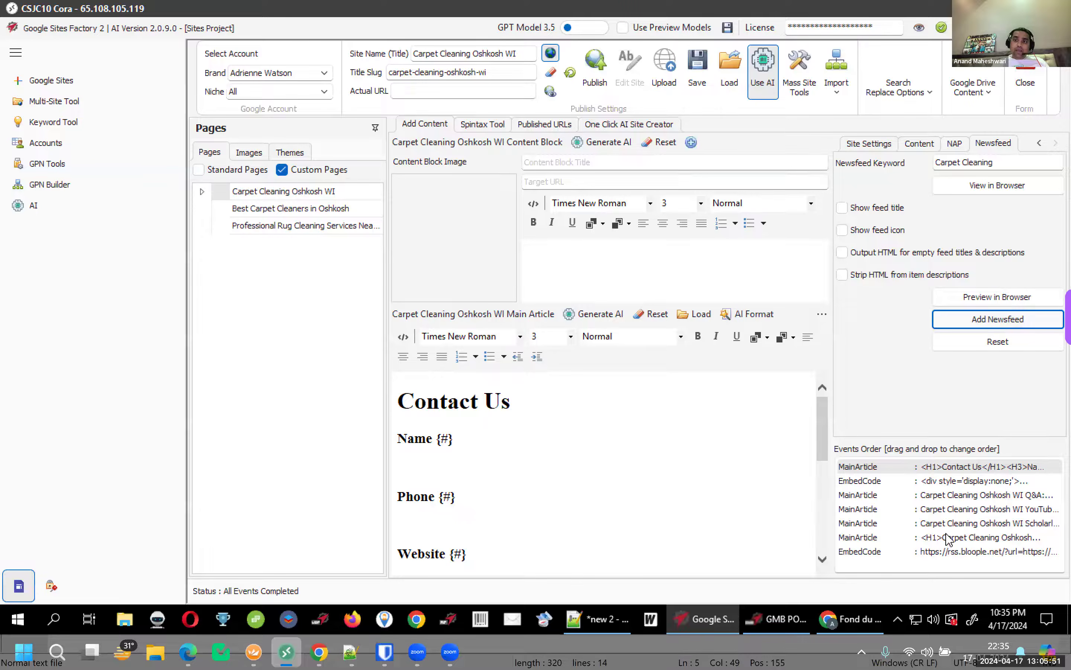
click(943, 554)
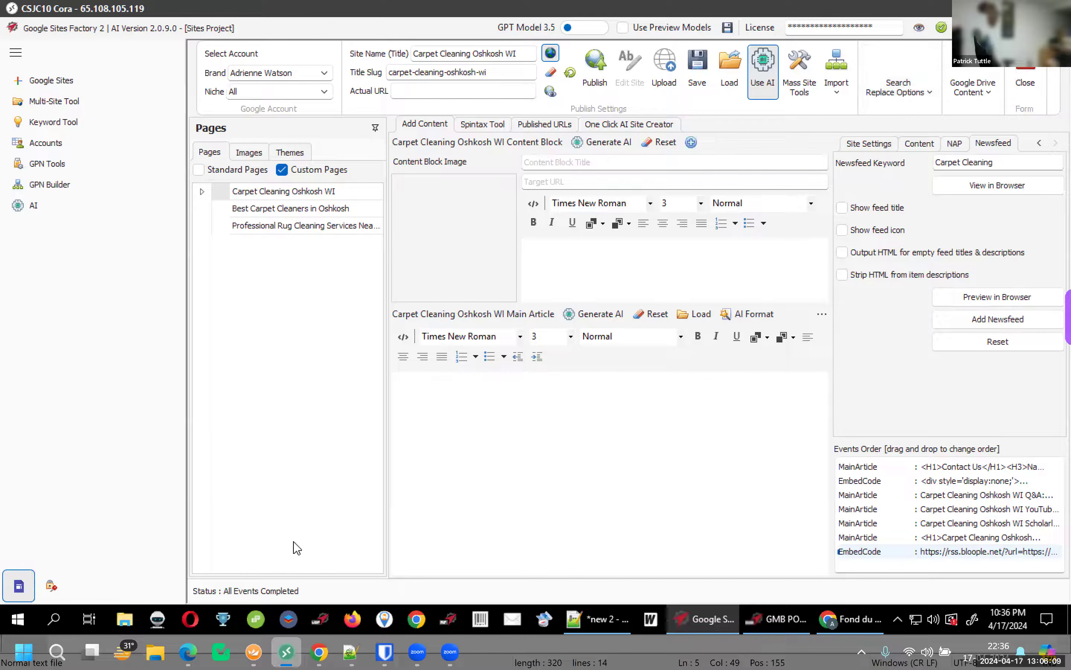
click(679, 449)
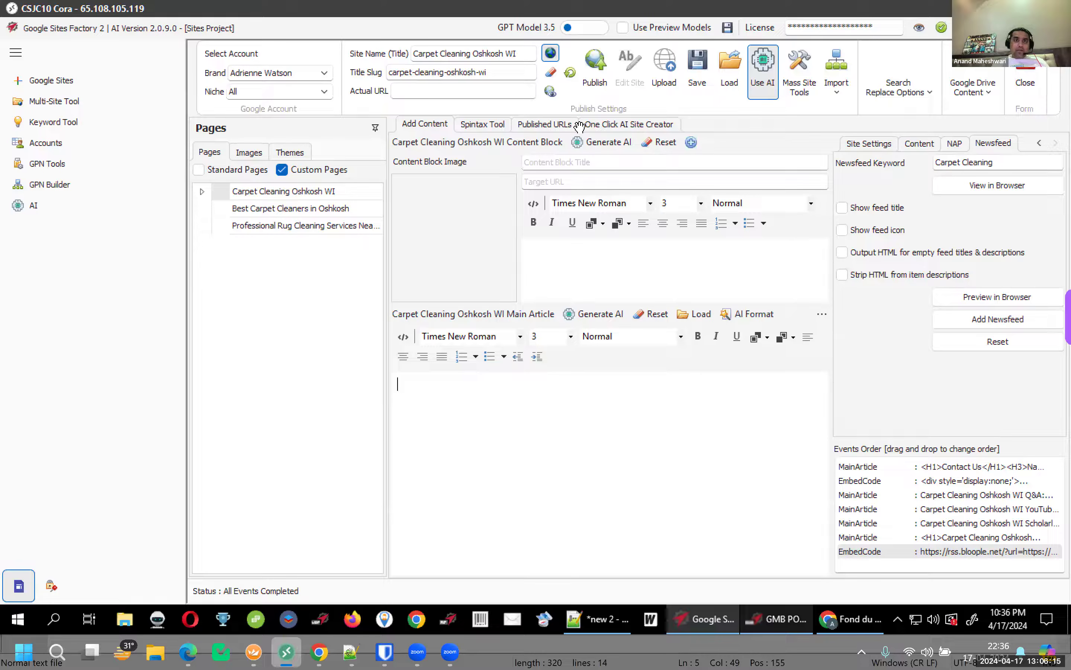
key(alt+Tab)
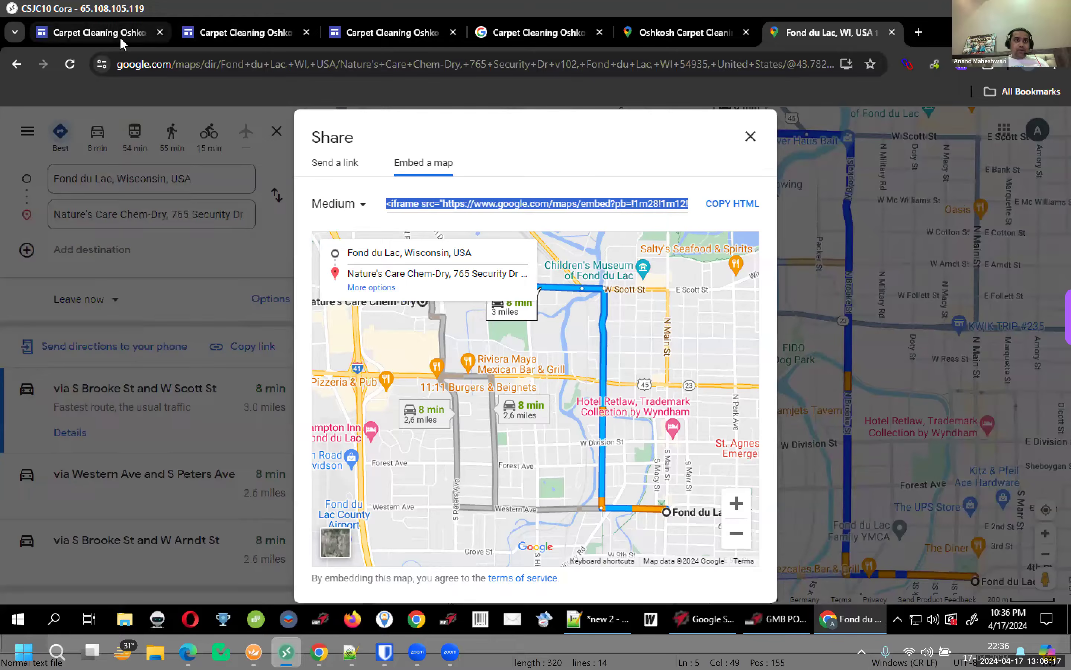
click(119, 36)
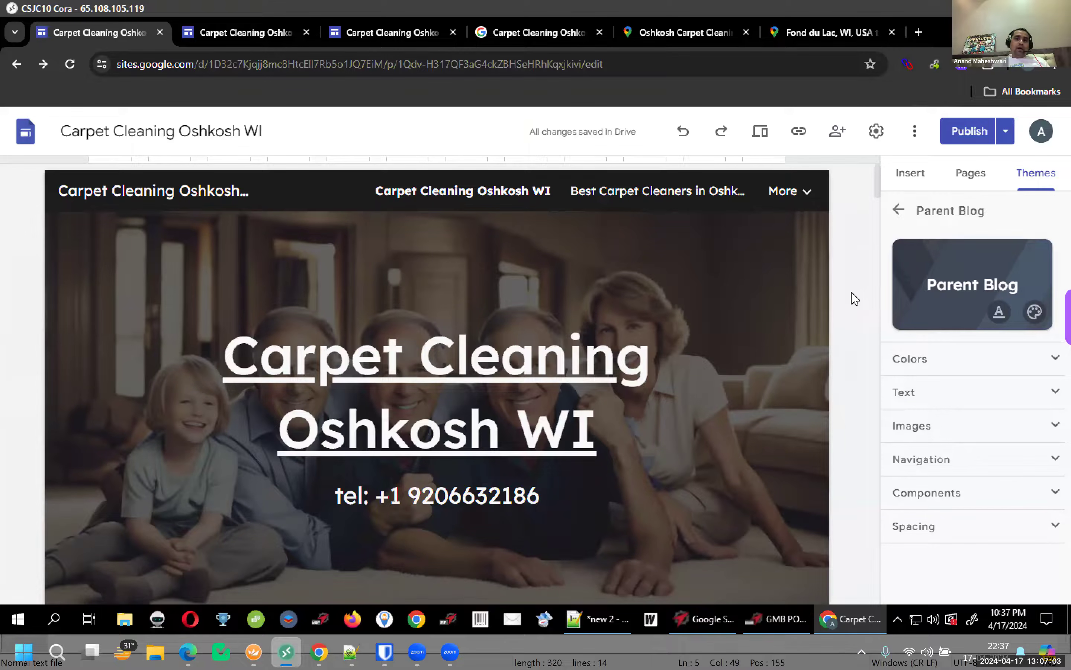
mouse_move(690, 297)
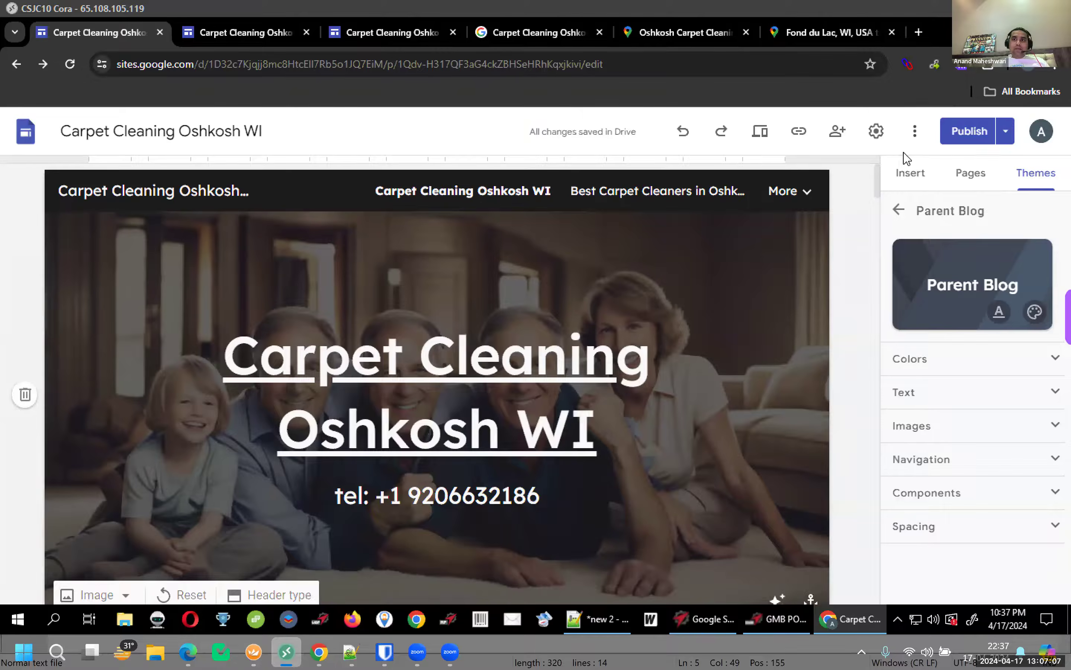
key(alt+Tab)
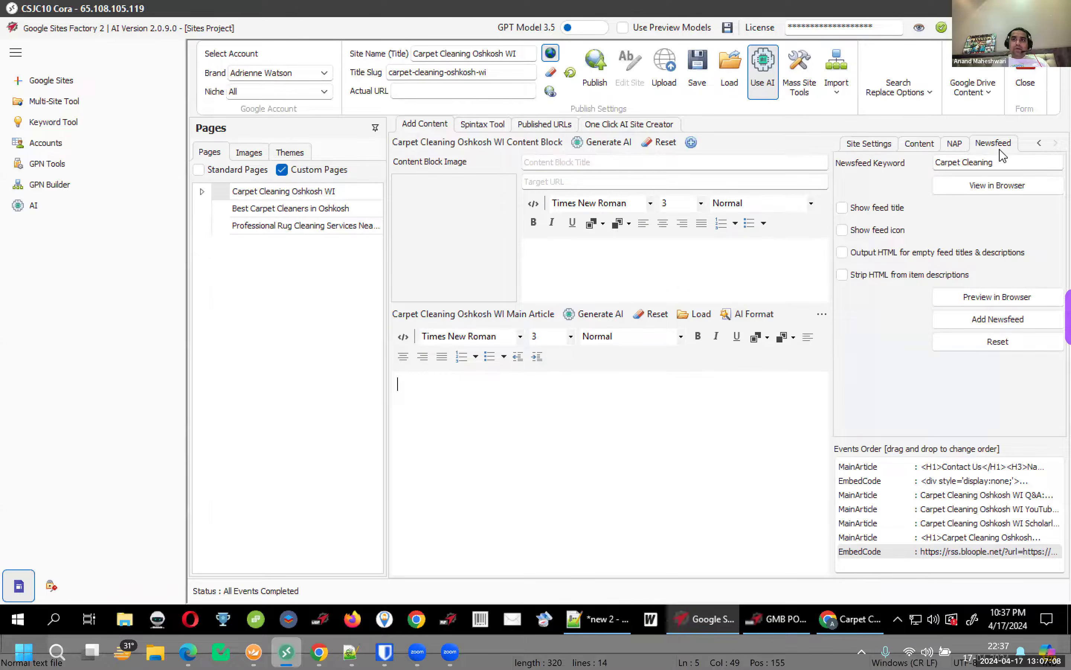
Set the announcement banner message 'For best deals and offers', button 'Call us today' and the contact page link
click(918, 143)
click(879, 143)
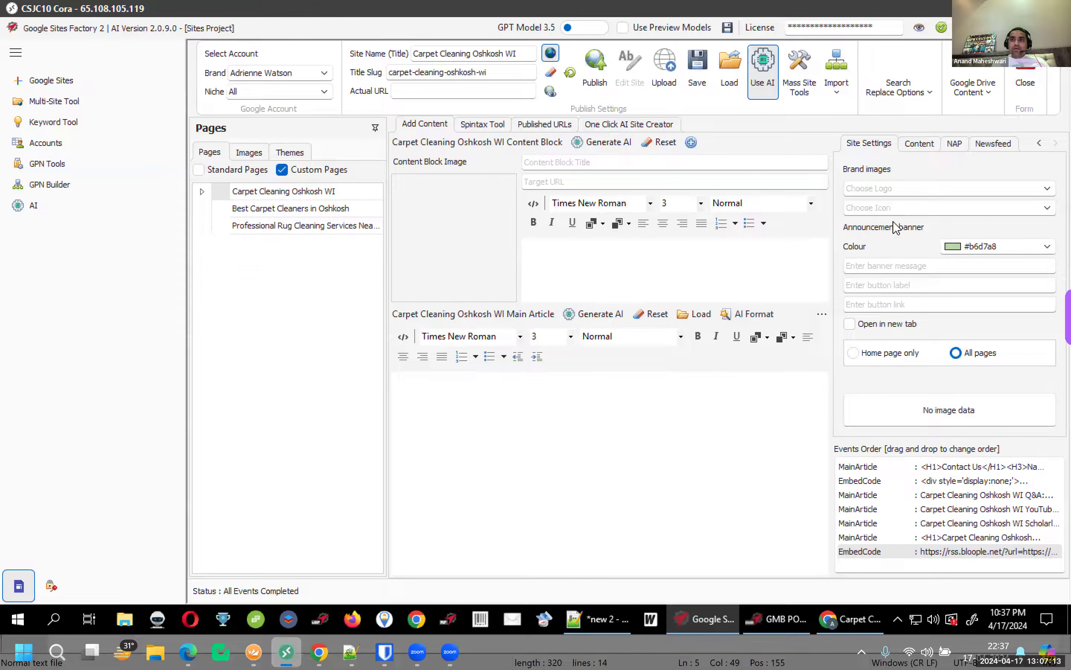
click(883, 265)
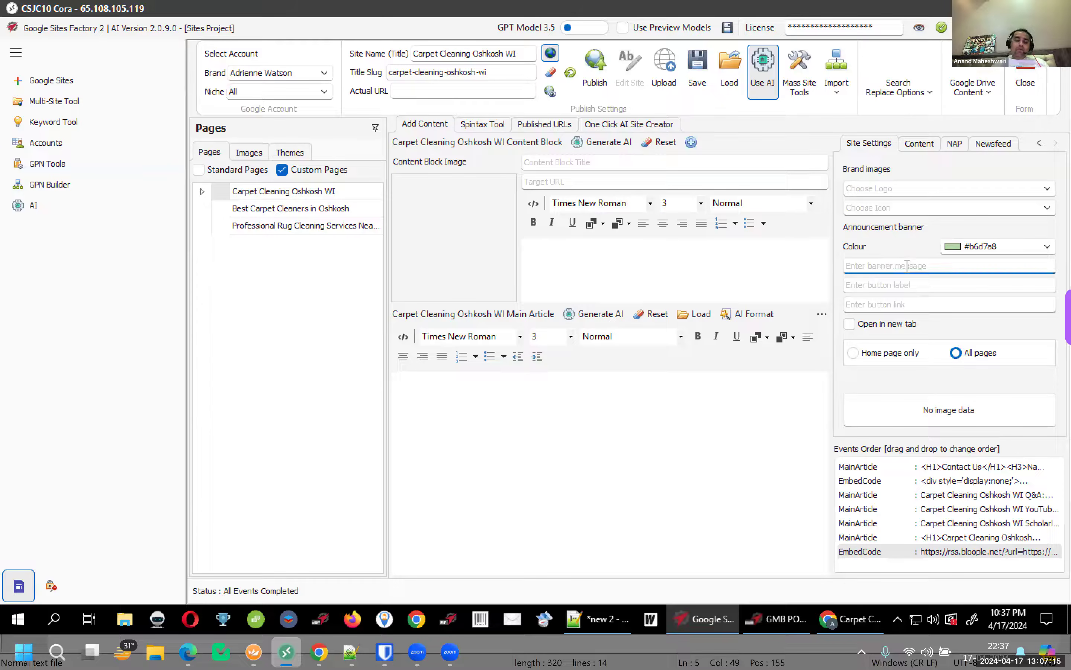
text(For best deals and offers)
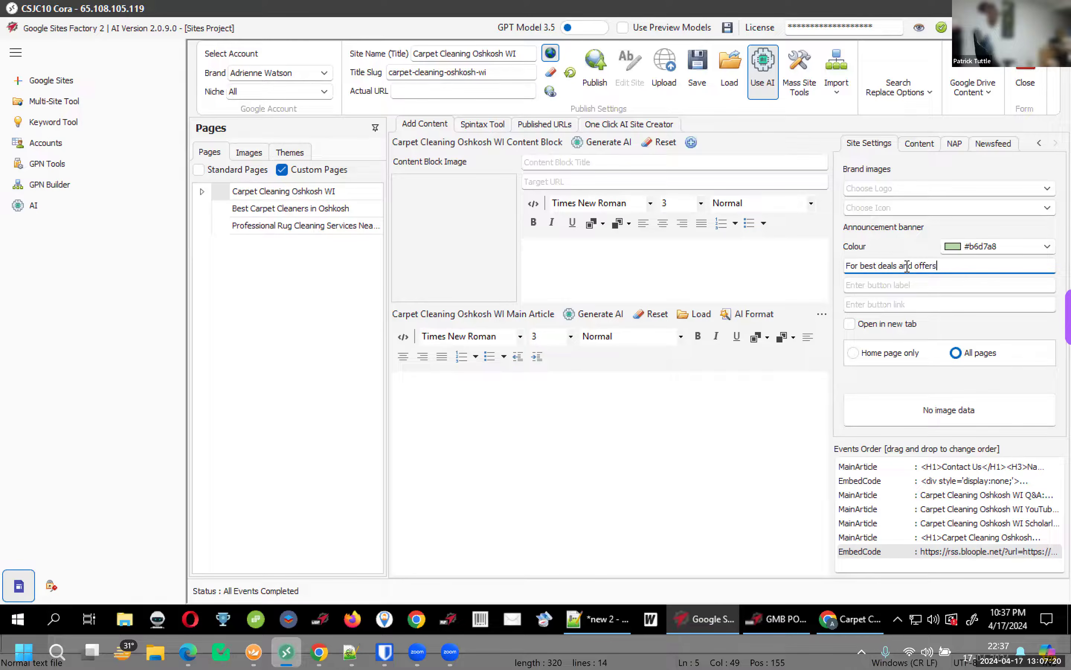
key(Tab)
text(Call us t)
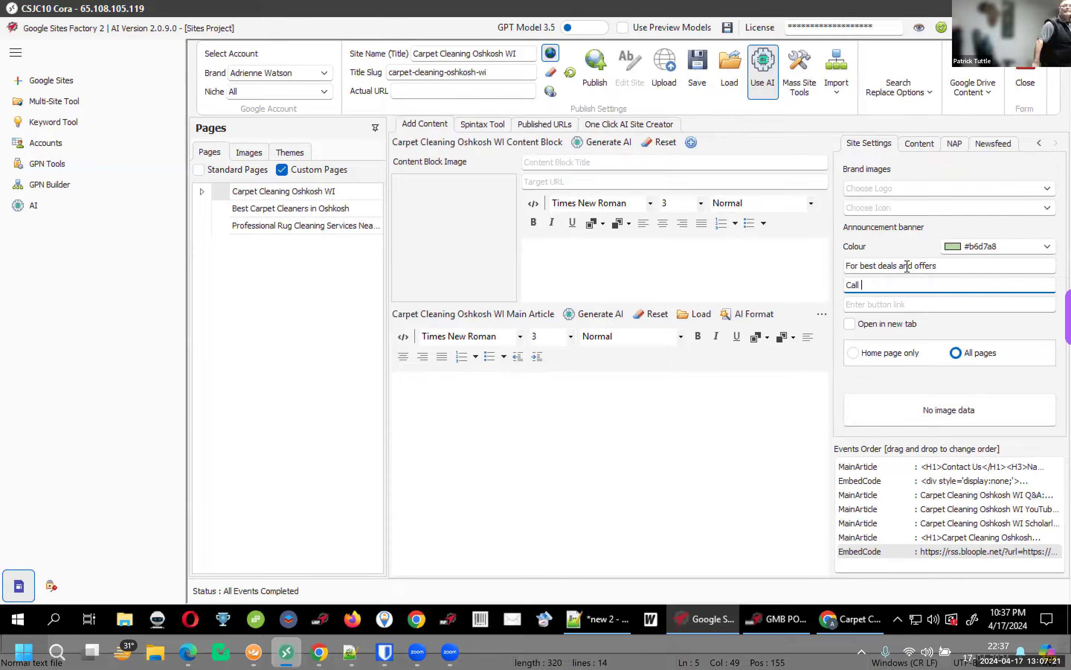
click(908, 303)
text(contact us )
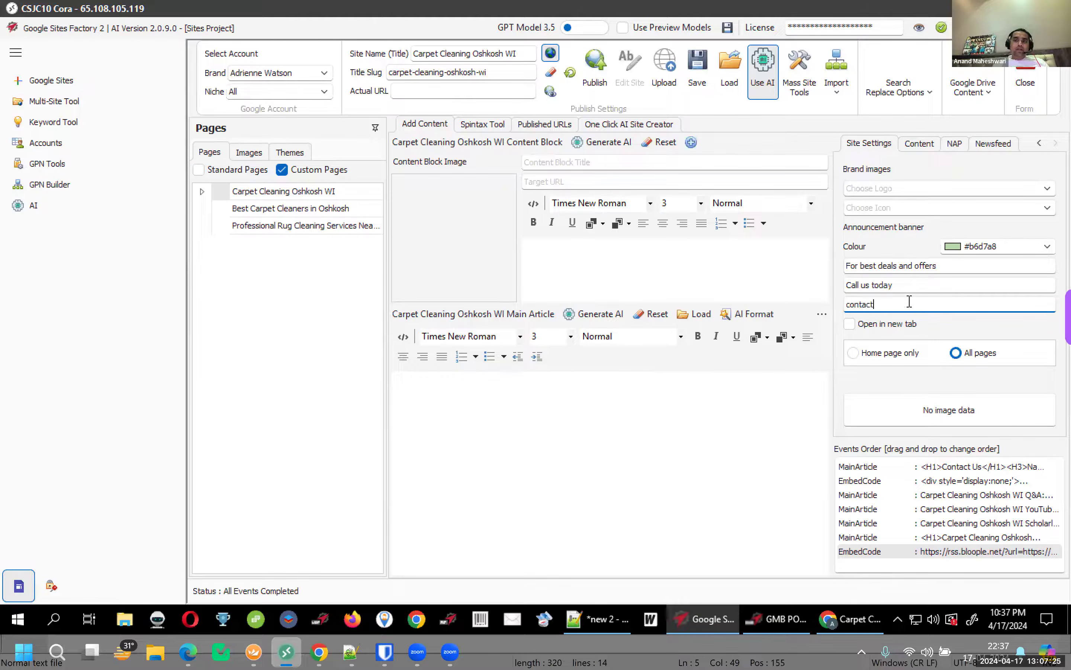
text(page url)
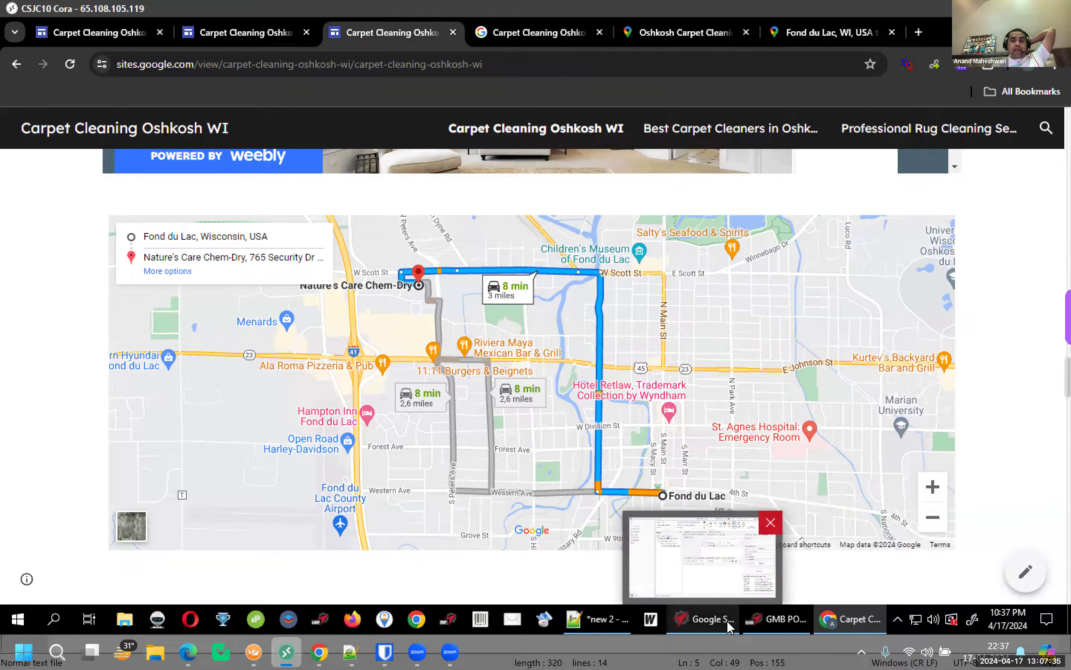
Scroll to the top of the published Carpet Cleaning Oshkosh WI home page to review it
click(730, 625)
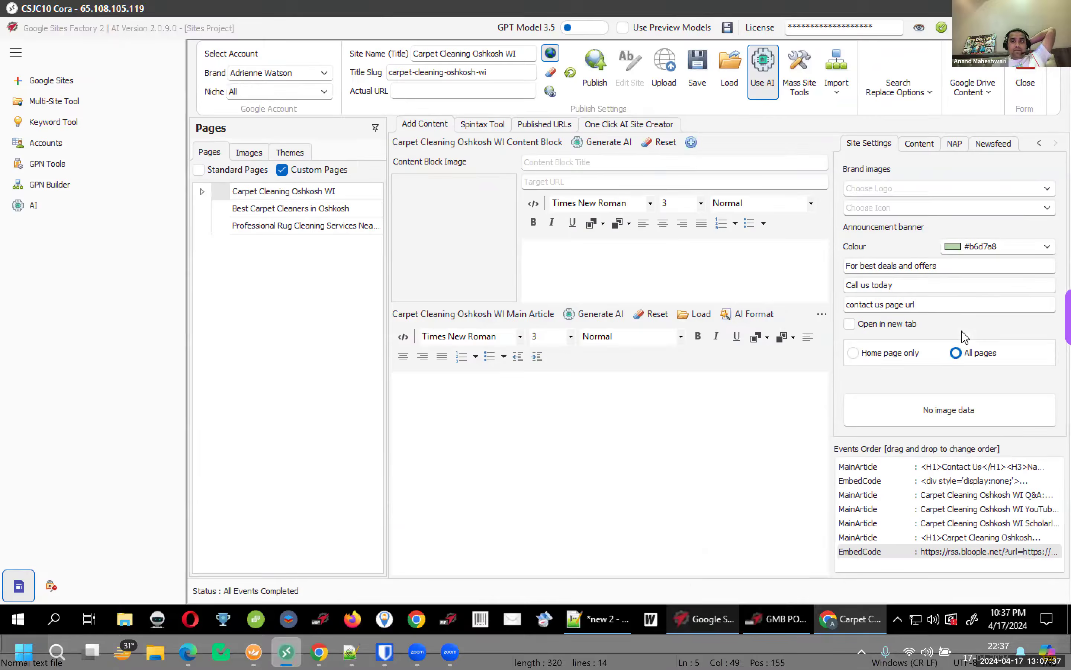
click(824, 622)
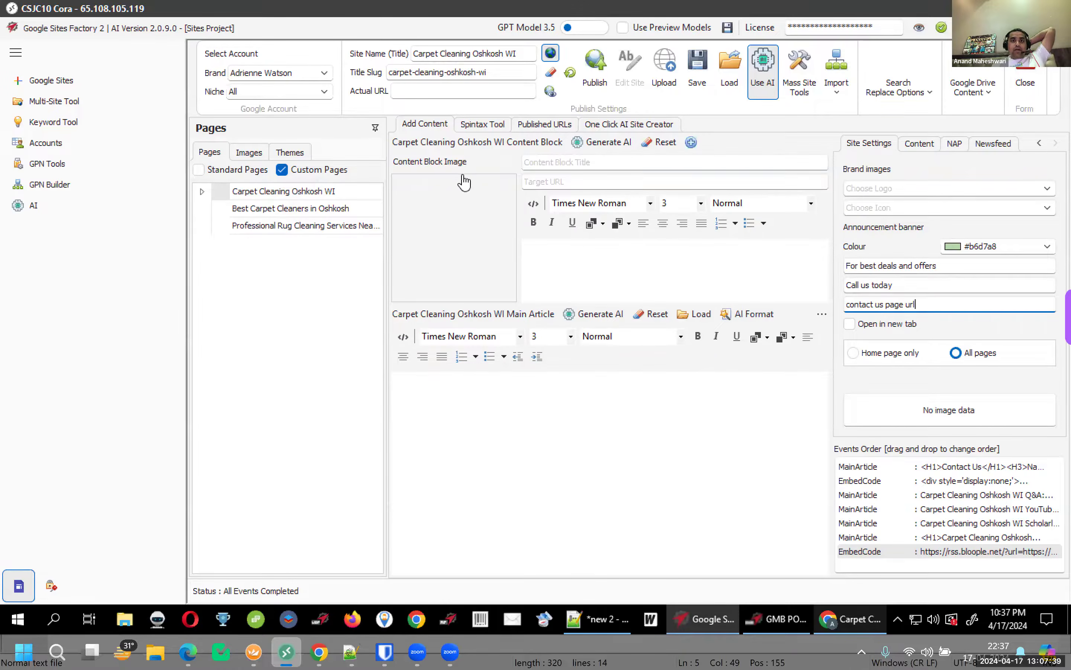
scroll(473, 242, up, 5)
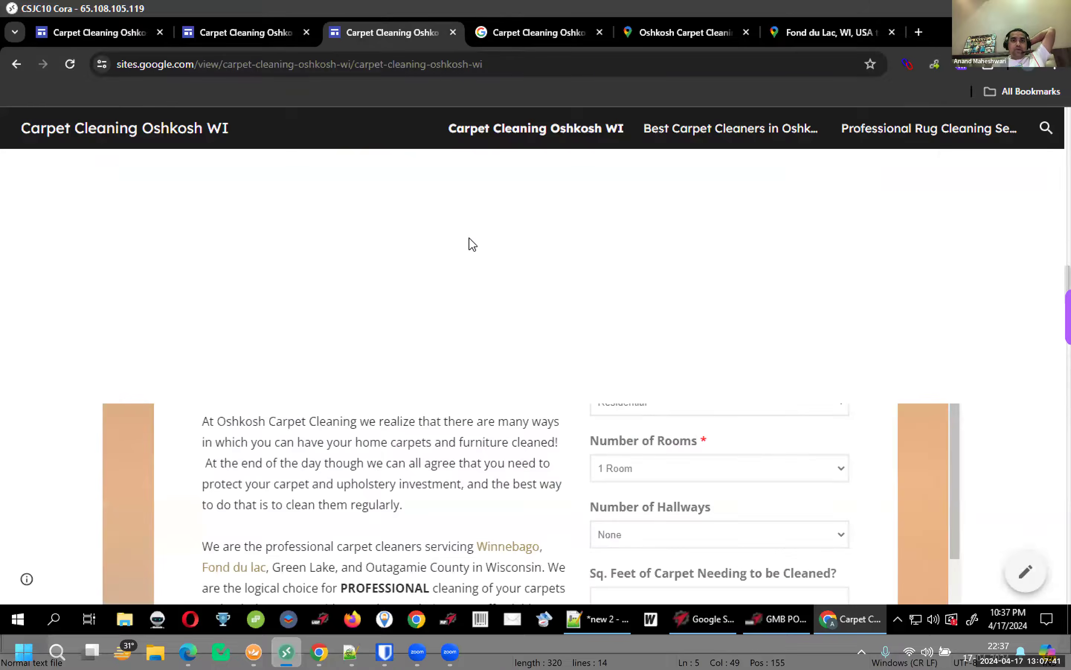
scroll(389, 330, up, 10)
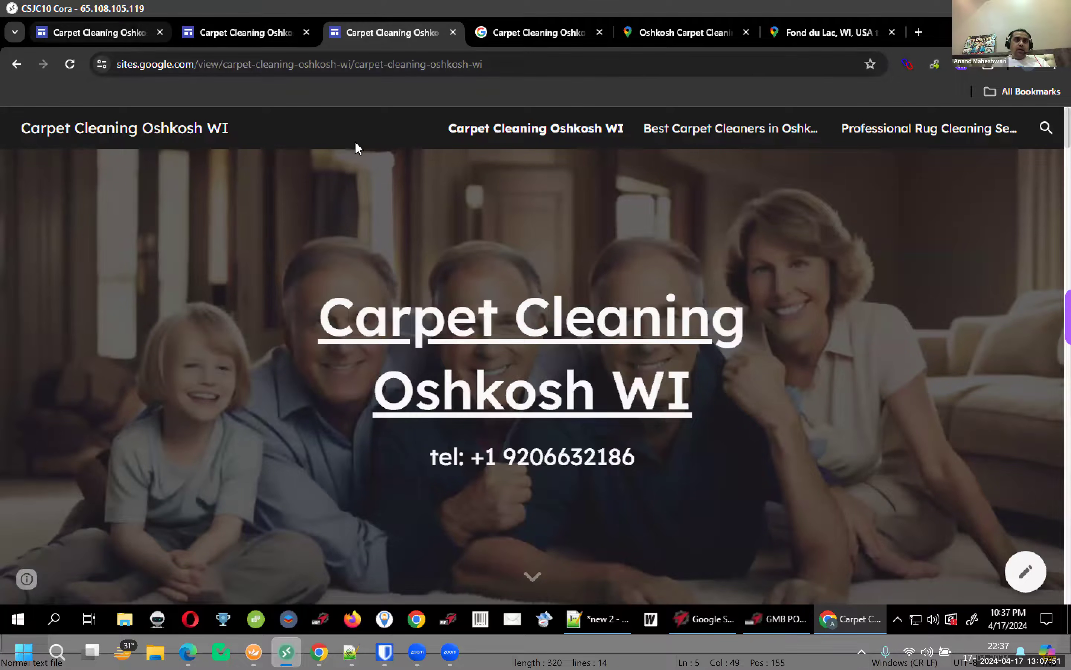
key(ctrl+1)
Turn on the announcement banner with message 'For the best deal and offers' and button 'Call us today!'
click(877, 133)
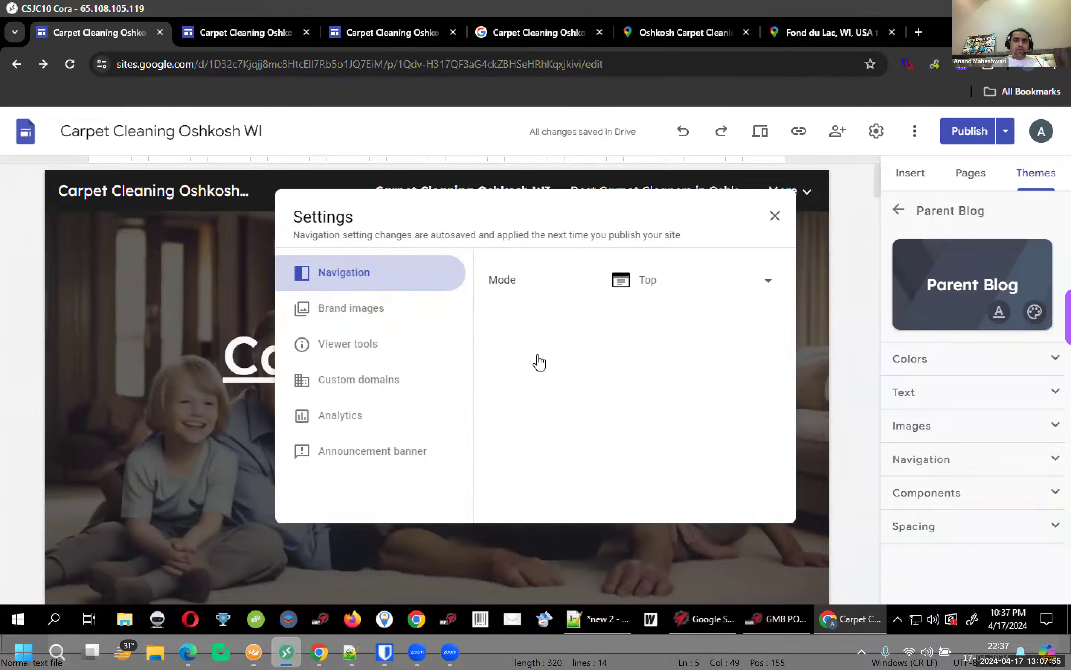
click(359, 451)
click(760, 337)
click(624, 463)
text(For the best deal and offers cal)
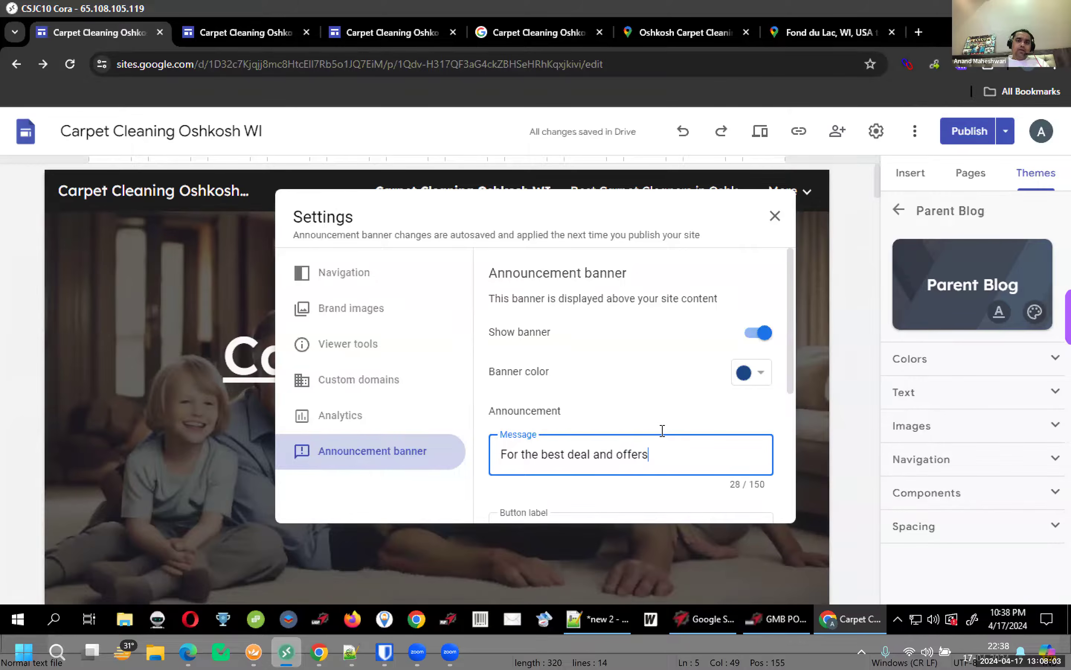
scroll(662, 431, down, 5)
click(590, 313)
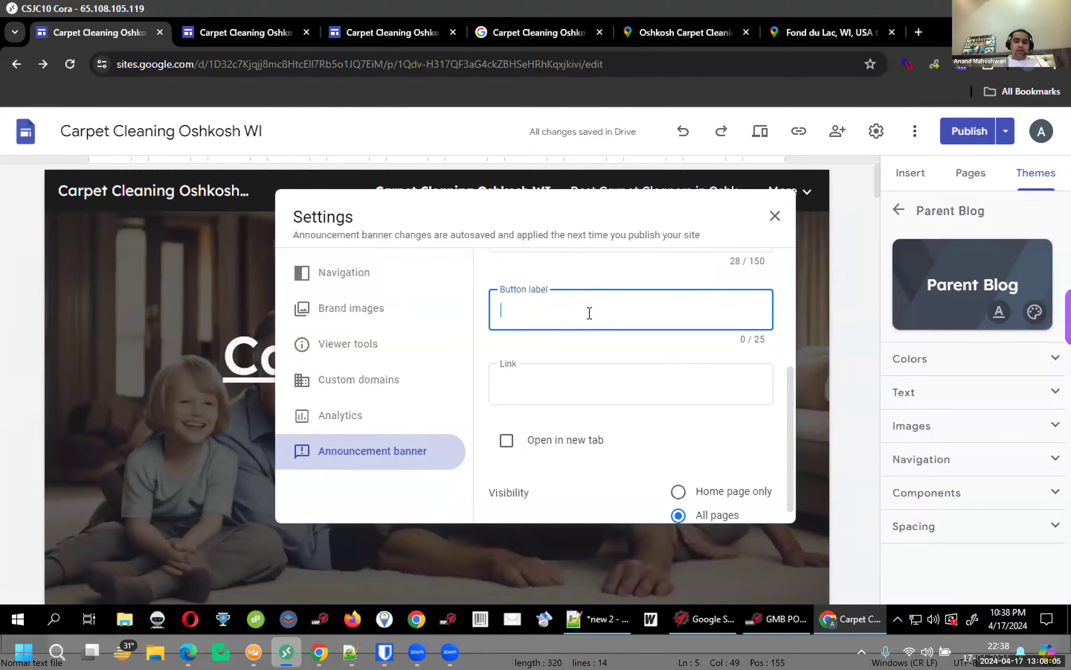
text(Call us today!)
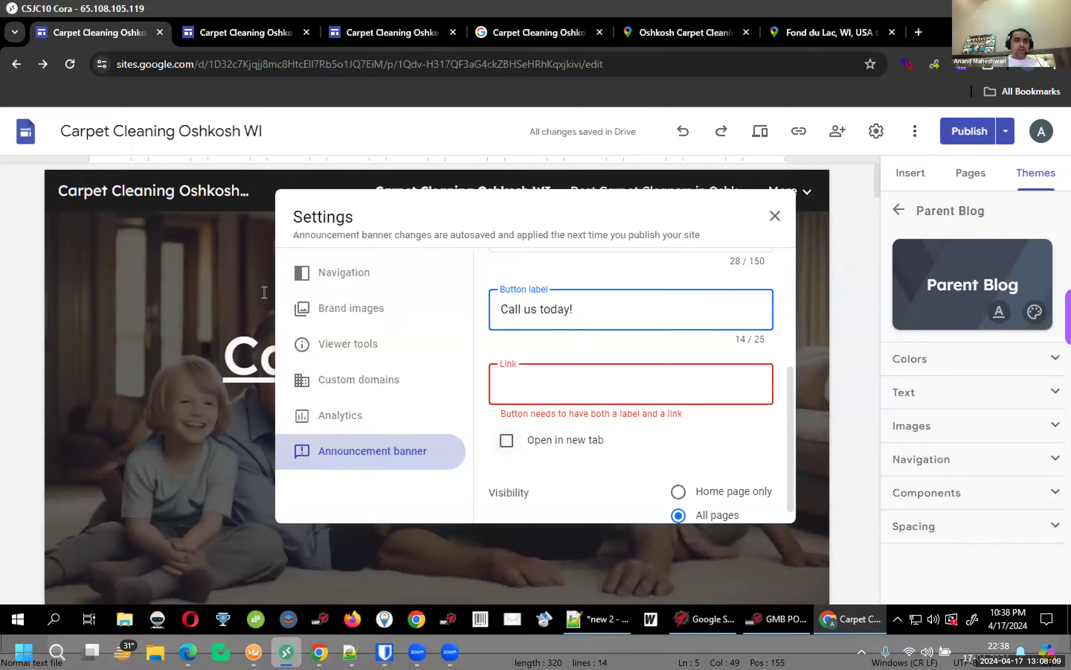
Set the banner button link to the Google Maps place URL from the notes and close settings
click(571, 624)
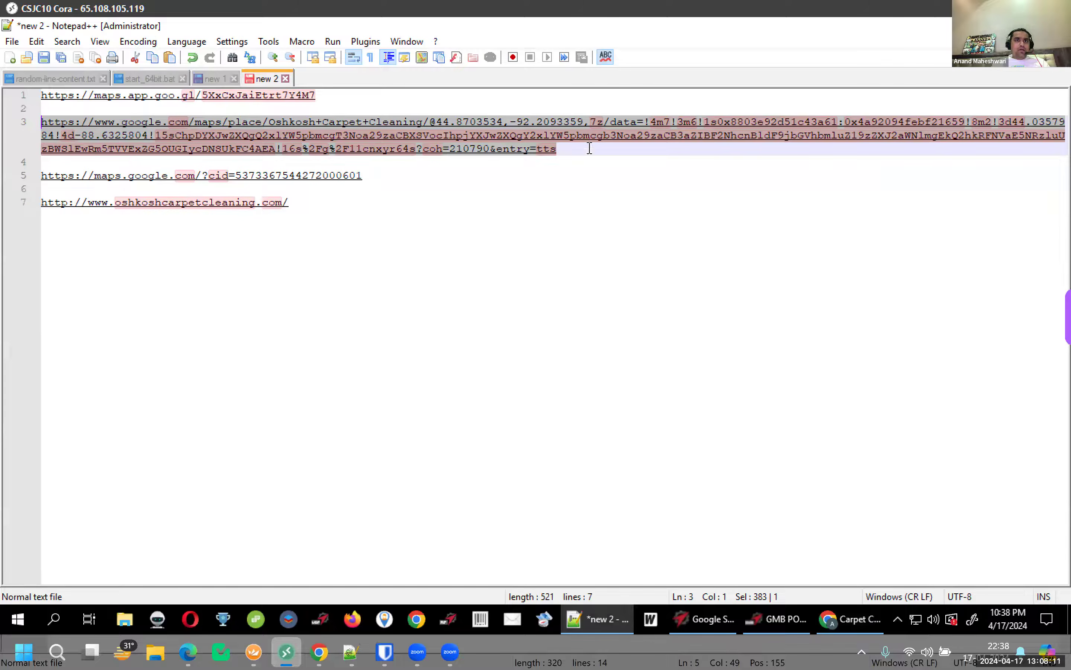
key(shift+Up)
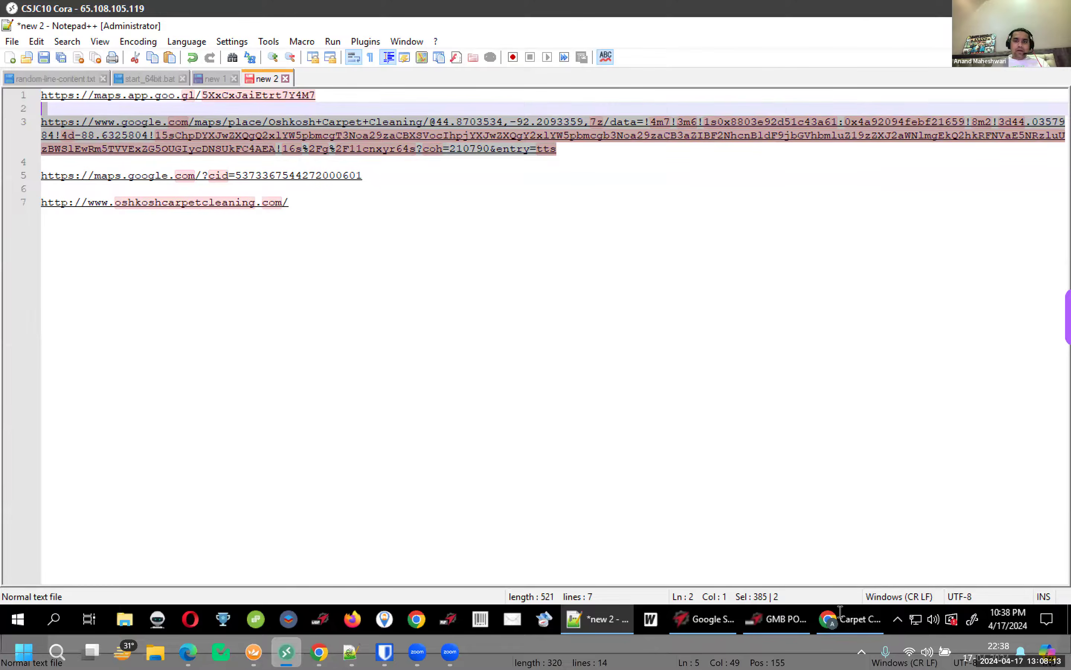
click(836, 619)
click(638, 381)
text(https://www.google.com/maps/place/Oshkosh+Carpet+Cleaning/@44.8703534,-92.2093359,7z/data=!4m7!3m6!1s0x8803e92d51c43a61:0x4a92094febf21659!8m2!3d44.0357984!4d-88.6325804!15sChpDYXJwZXQgQ2xlYW5pbmcgT3Noa29zaCBXSVocIhpjYXJwZXQgY2xlYW5pbmcgb3Noa29zaCB3aZIBF2NhcnBldF9jbGVhbmluZ19zZXJ2aWNlmgEkQ2hkRFNVaE5NRzluUzBWS1EwRm5TVVExZG5OUGIycDNSUkFC4AEA!16s%2Fg%2F11cnxyr64s?coh=210790&entry=tts)
scroll(664, 450, down, 1)
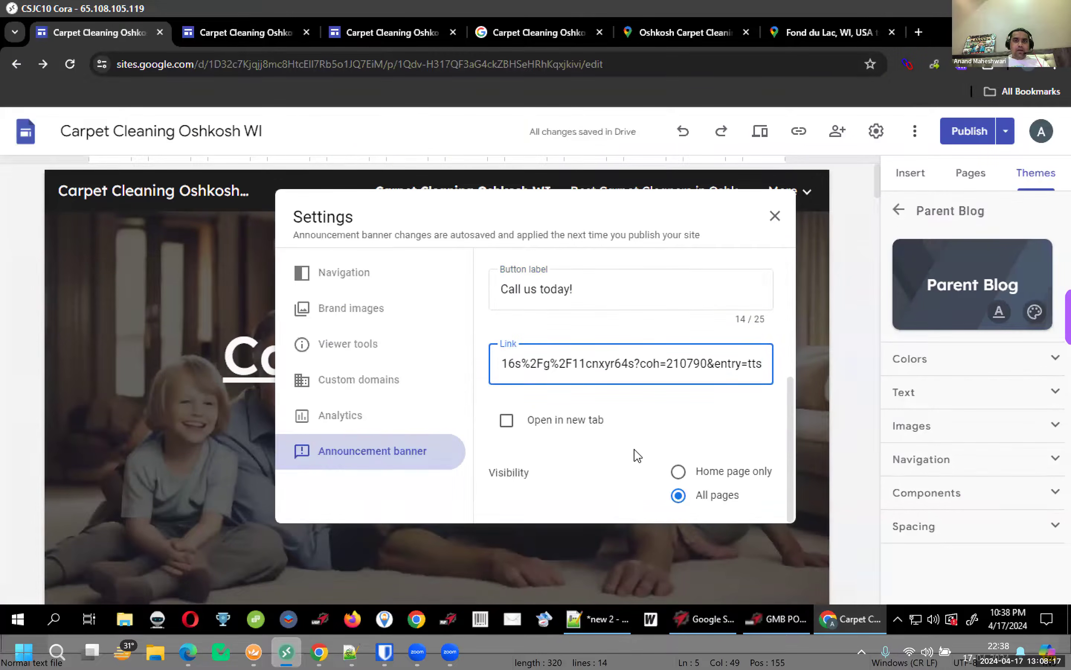
scroll(636, 456, up, 5)
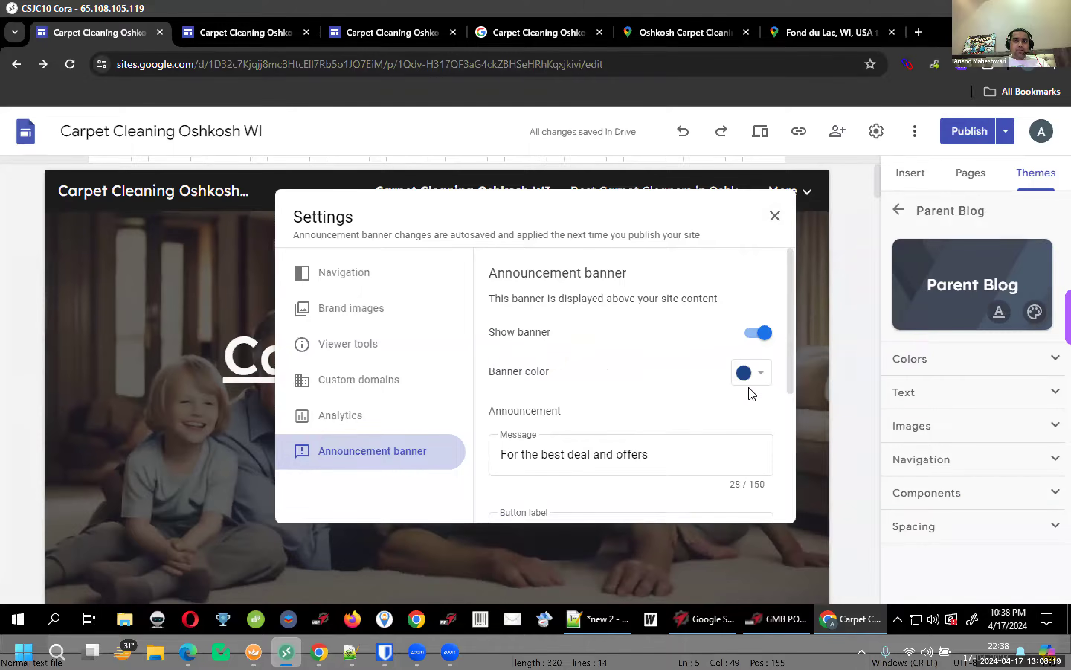
scroll(757, 380, down, 5)
click(776, 219)
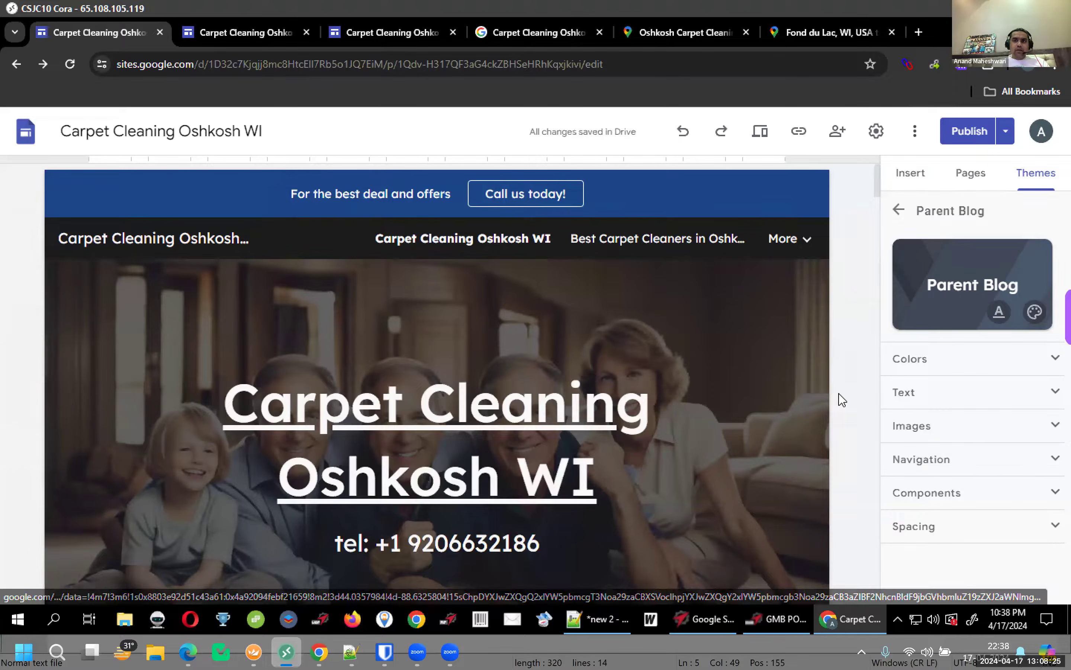
Select the phrase 'professional carpet cleaning' in the Enhancing Indoor Air Quality paragraph
scroll(842, 399, down, 10)
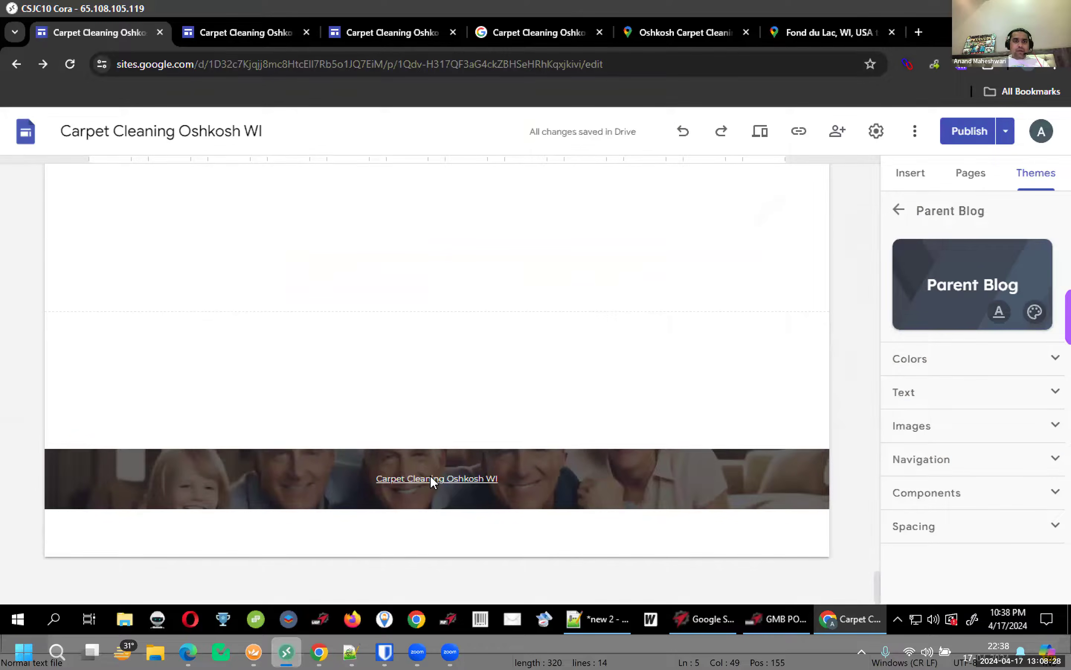
mouse_move(429, 484)
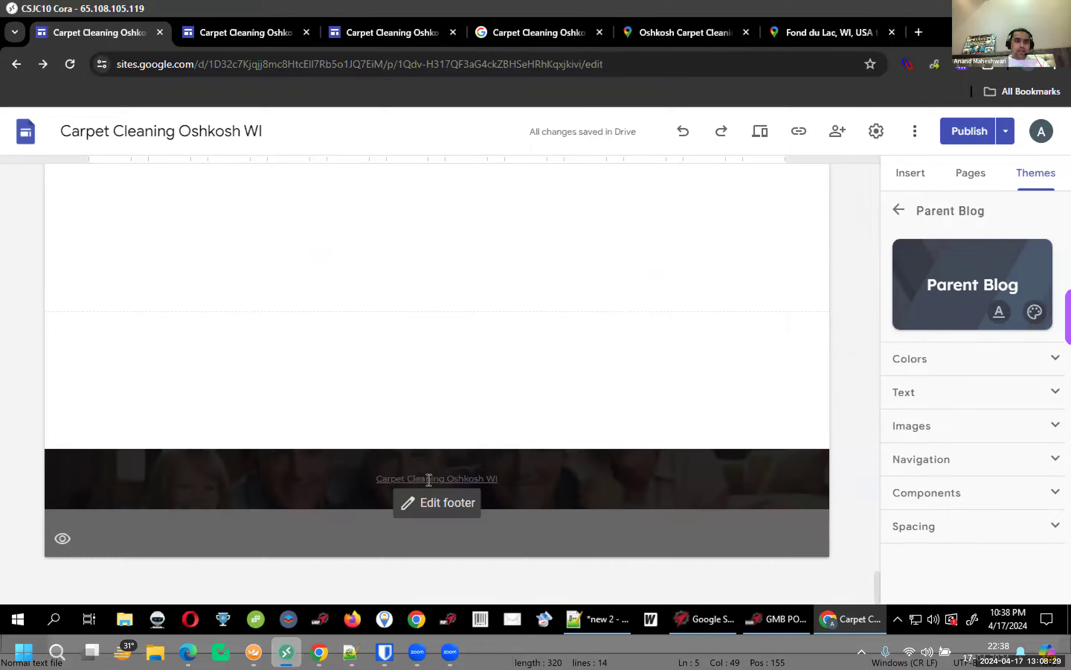
click(429, 479)
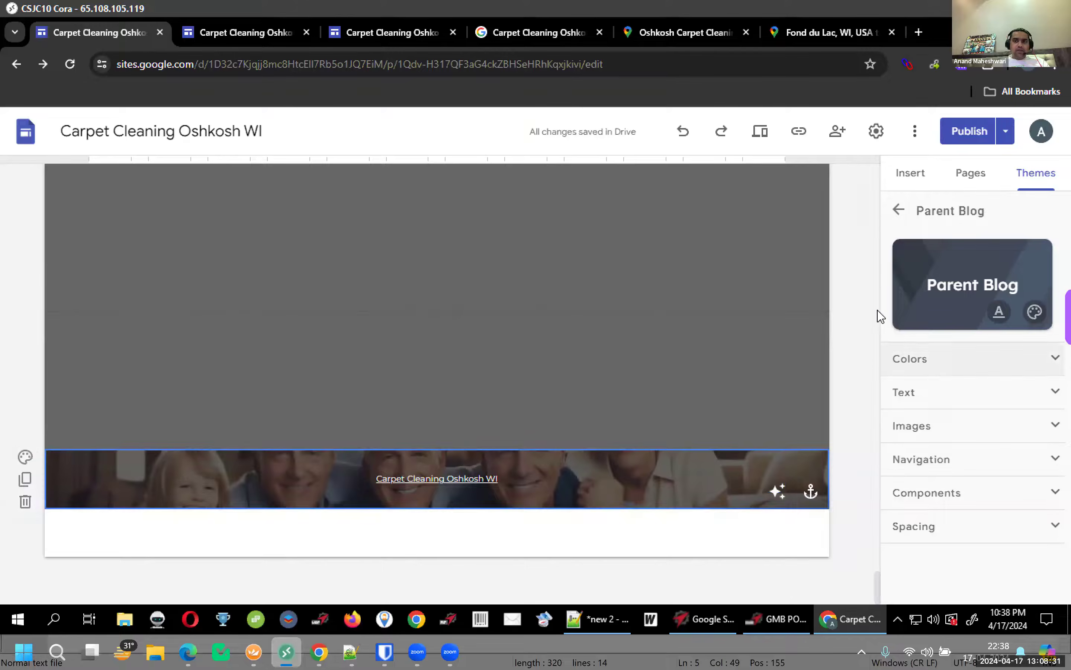
scroll(880, 318, up, 15)
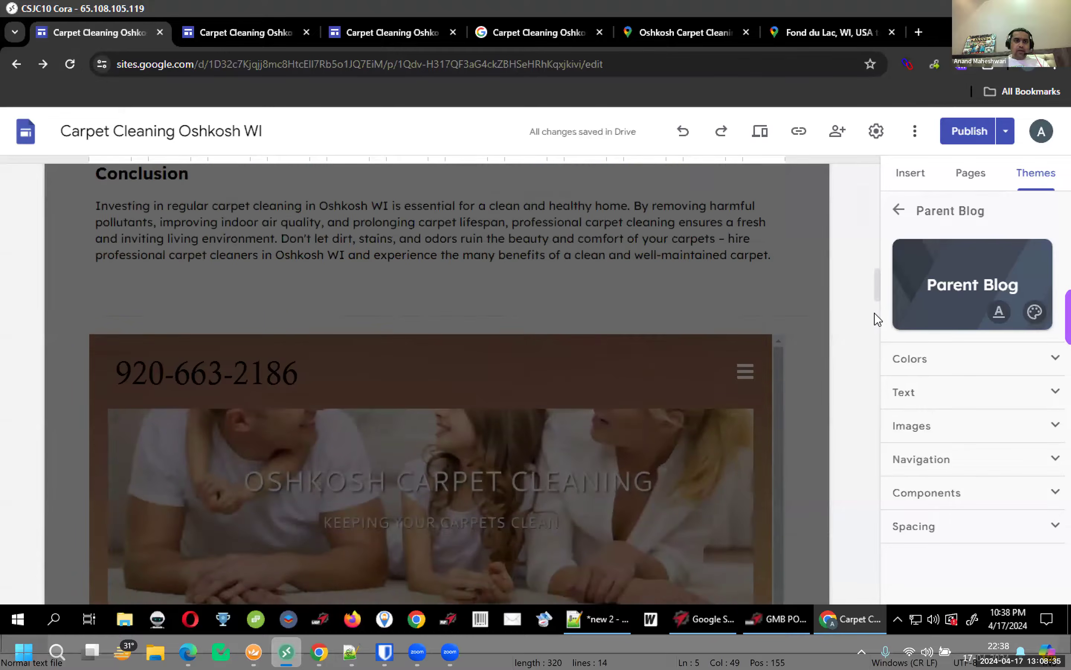
scroll(447, 345, up, 10)
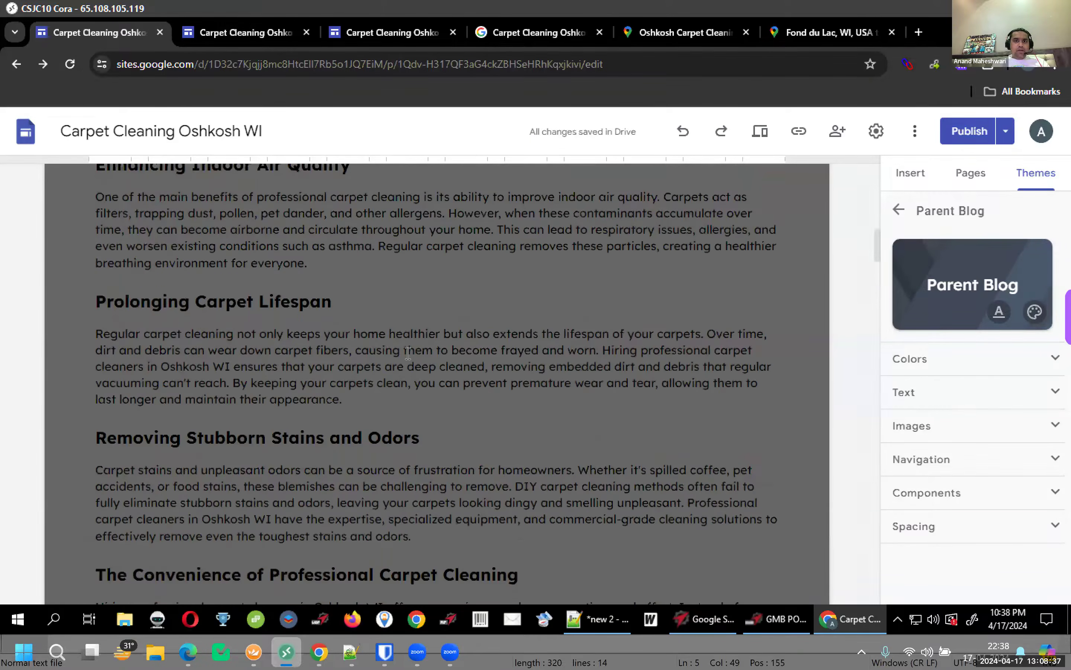
click(408, 353)
scroll(407, 353, up, 5)
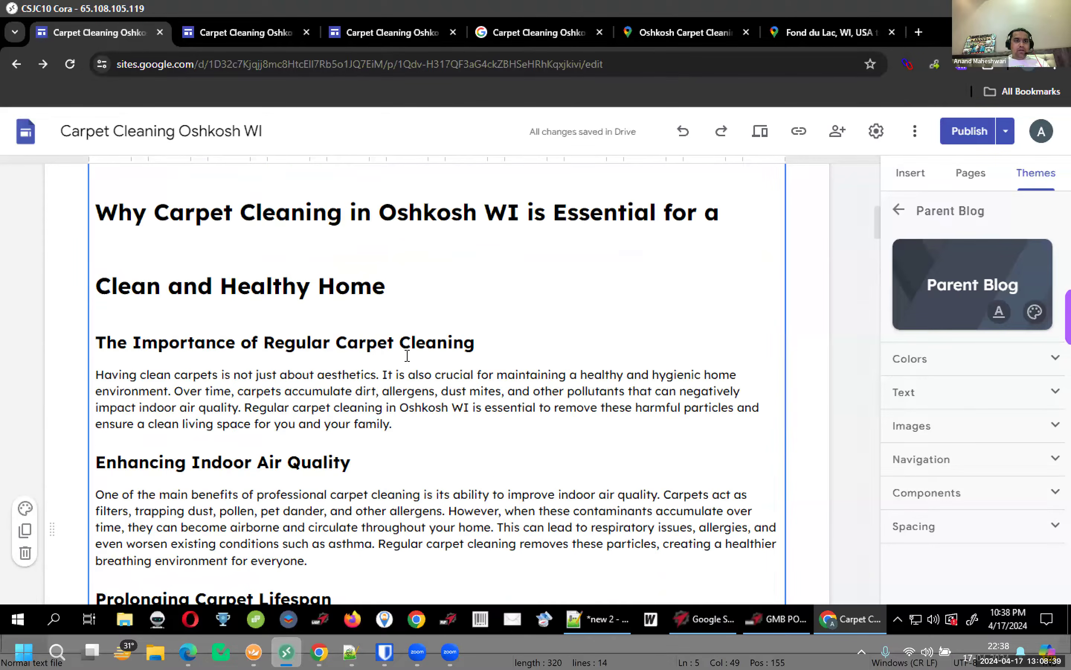
scroll(402, 356, down, 5)
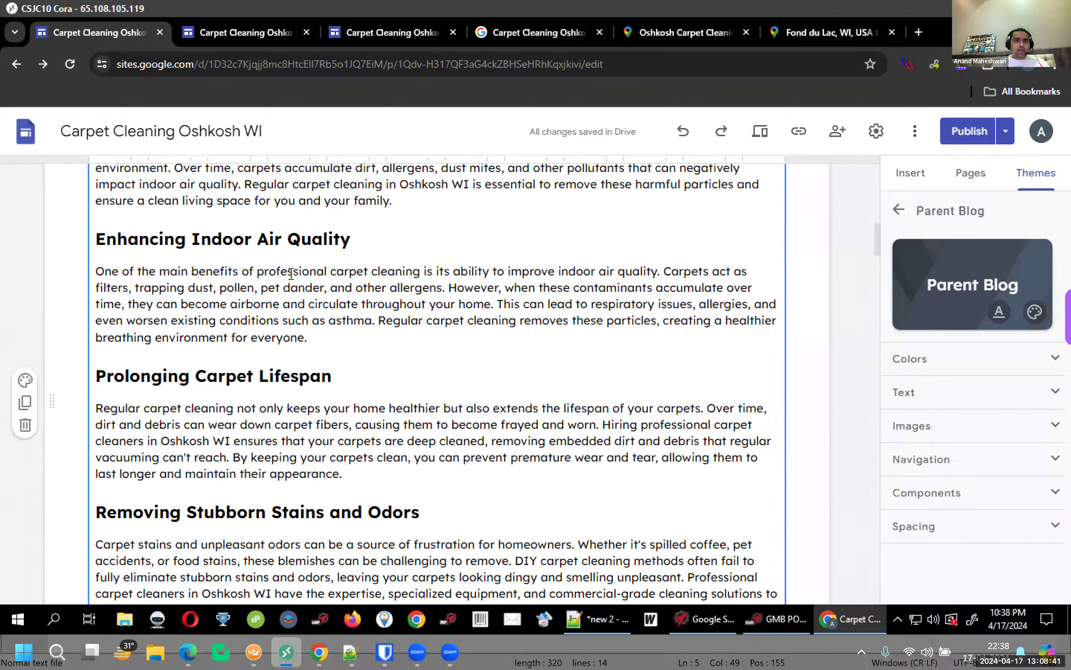
drag(288, 271, 401, 273)
Link the phrase to the short maps.app.goo.gl URL copied from Notepad++
click(477, 184)
key(alt+Tab)
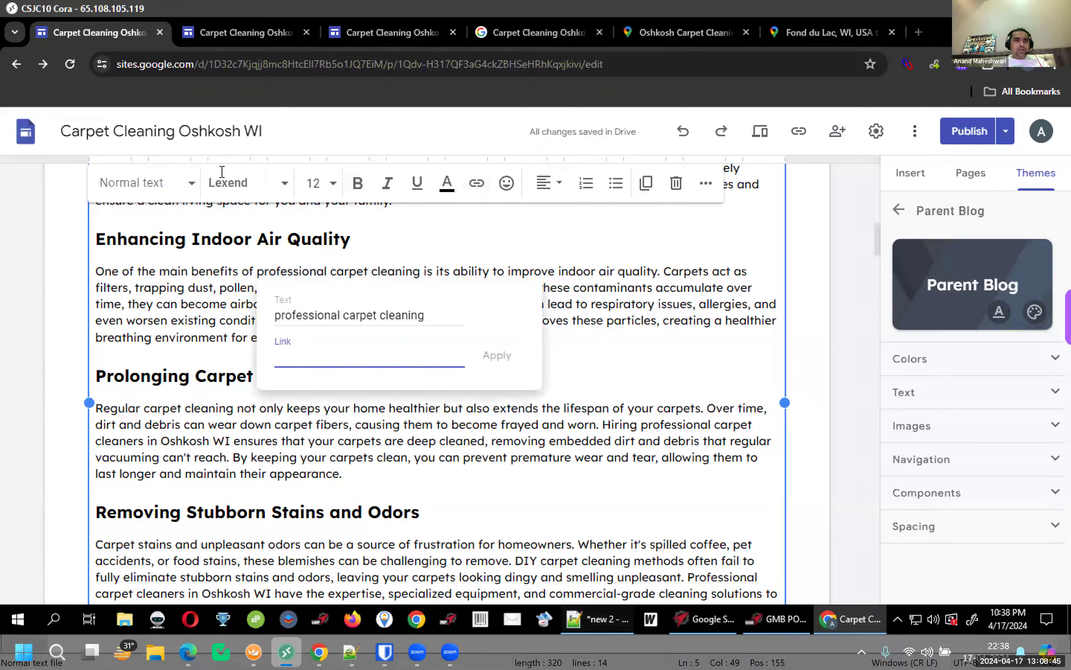
drag(334, 98, 6, 54)
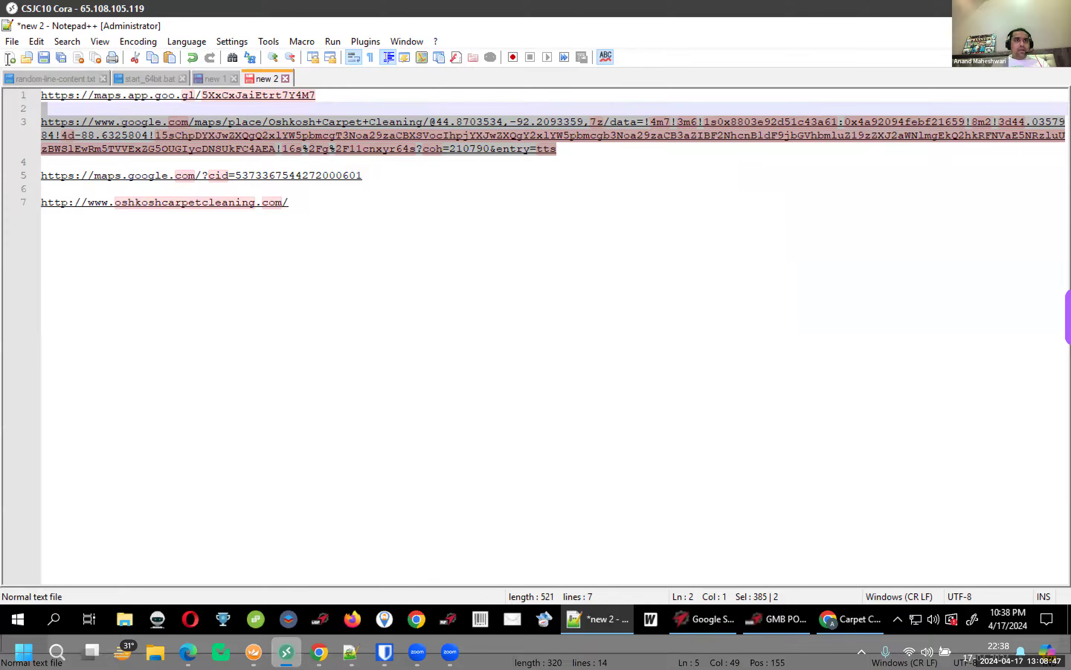
key(ctrl+c)
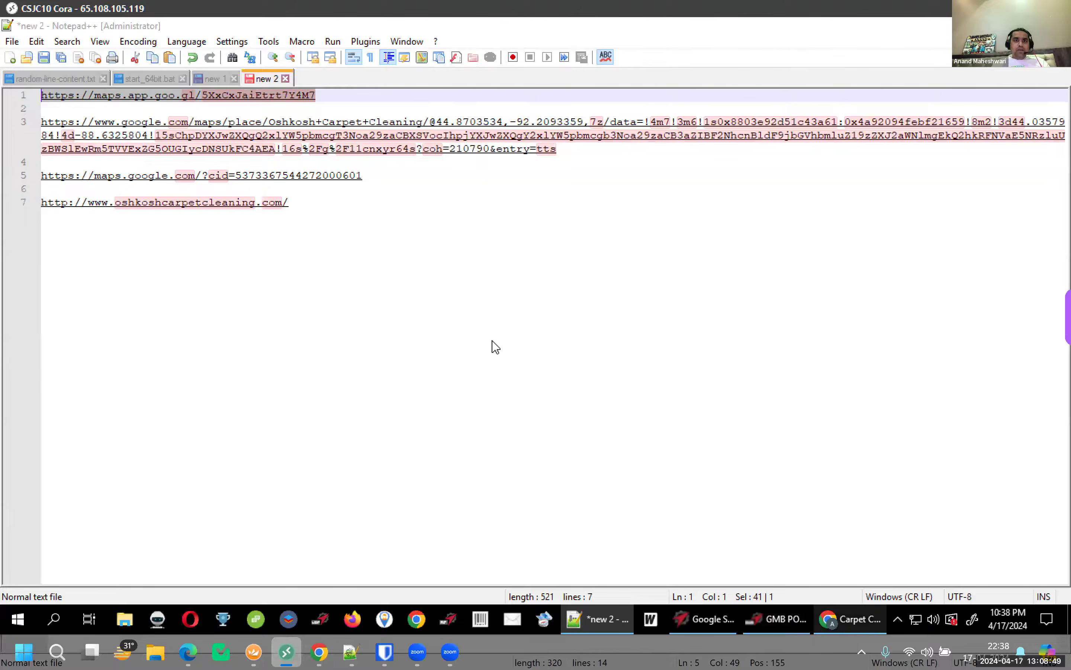
key(alt+Tab)
key(ctrl+v)
click(494, 360)
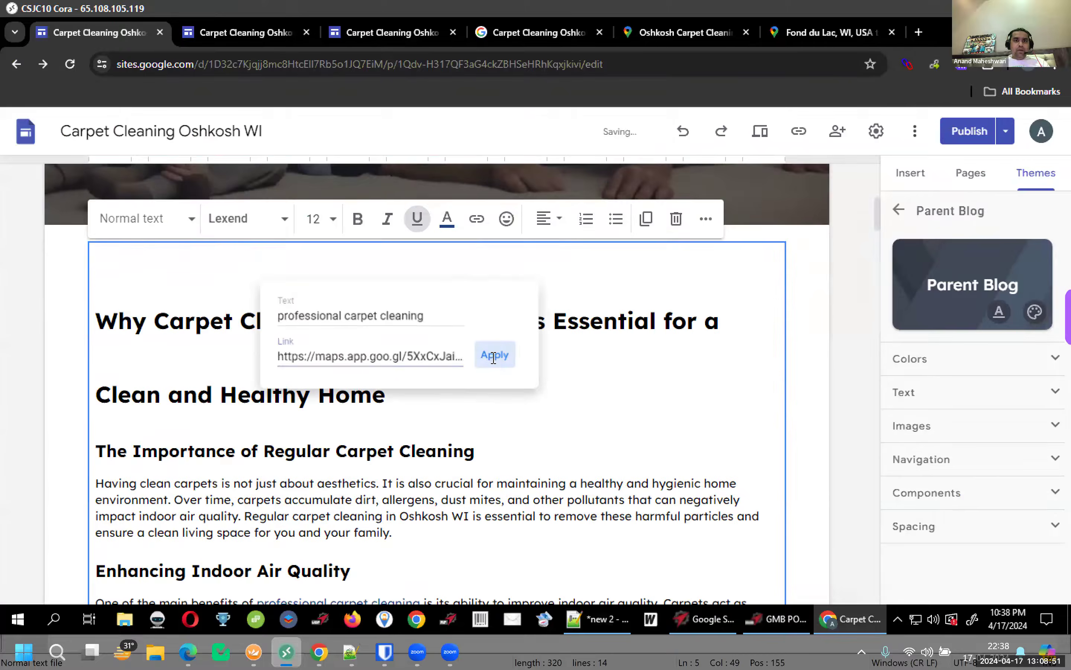
scroll(508, 382, down, 2)
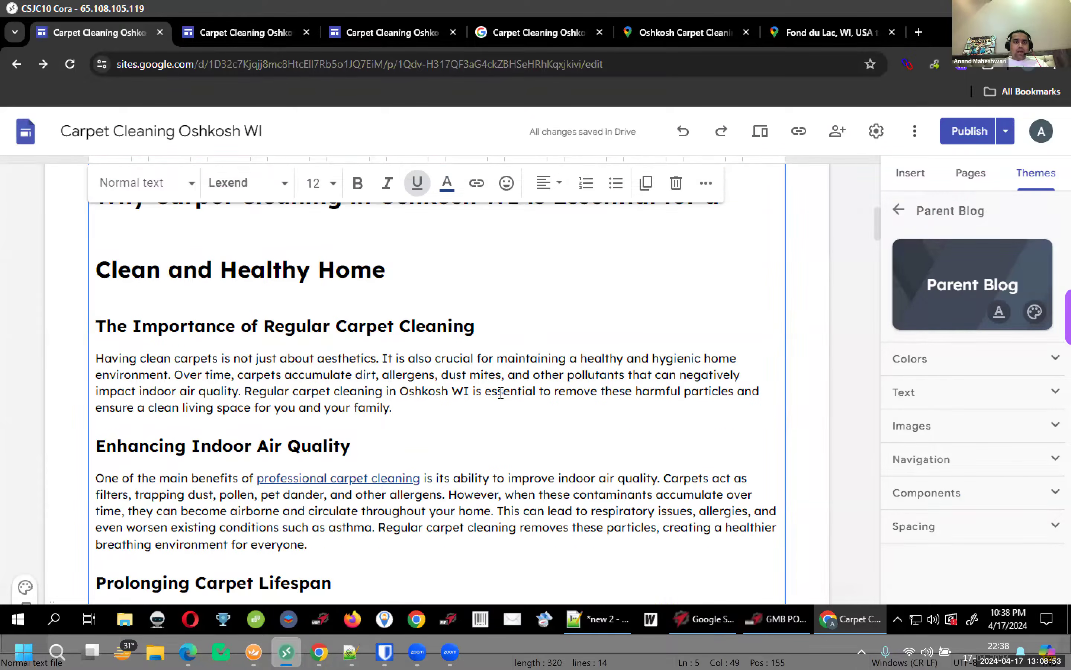
scroll(432, 525, down, 2)
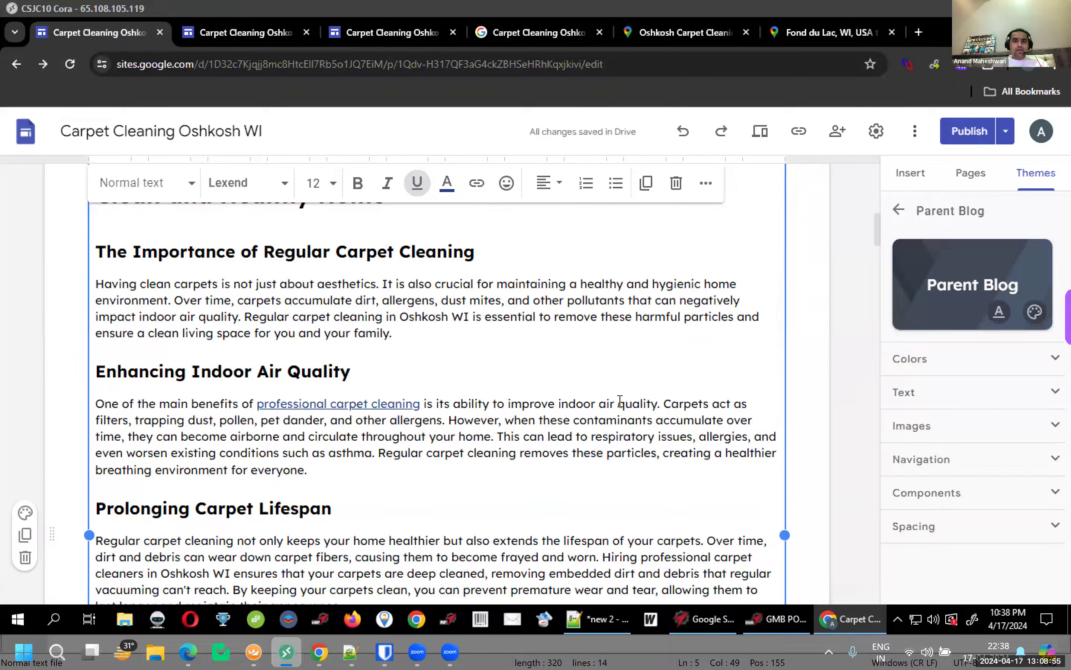
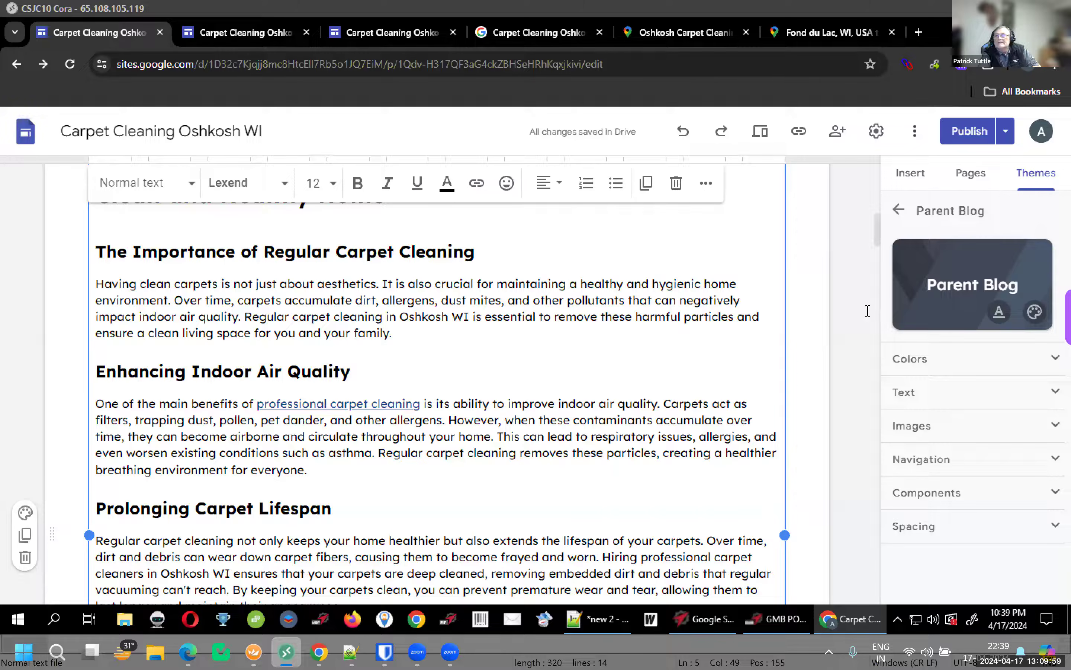
Deselect the text block and scroll through the published Carpet Cleaning Oshkosh WI page
click(855, 331)
click(385, 32)
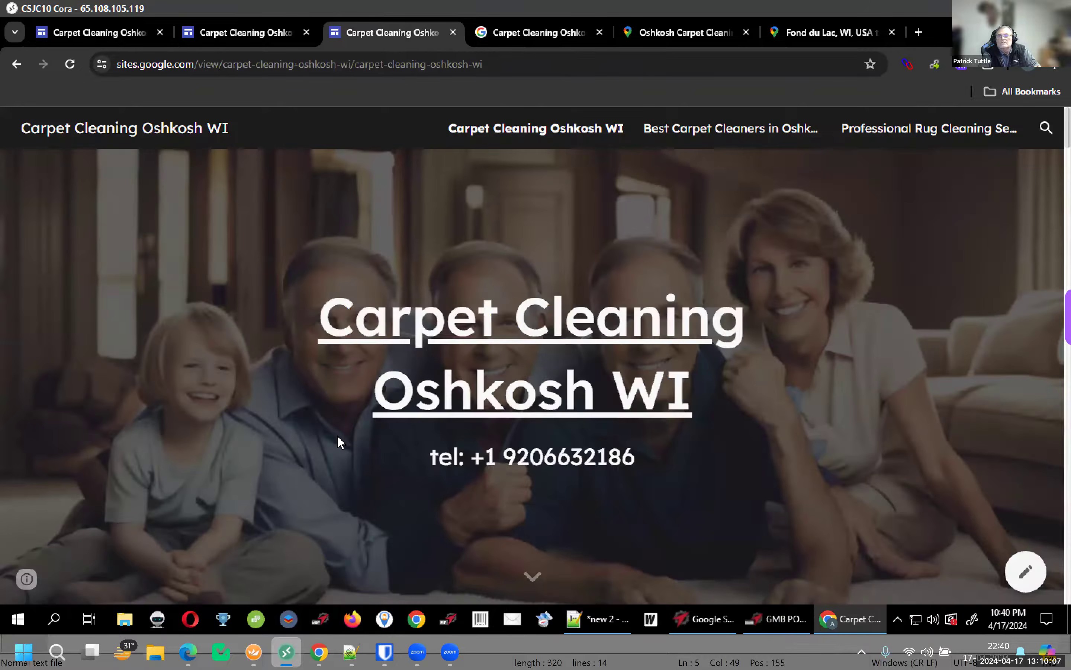
scroll(337, 436, down, 5)
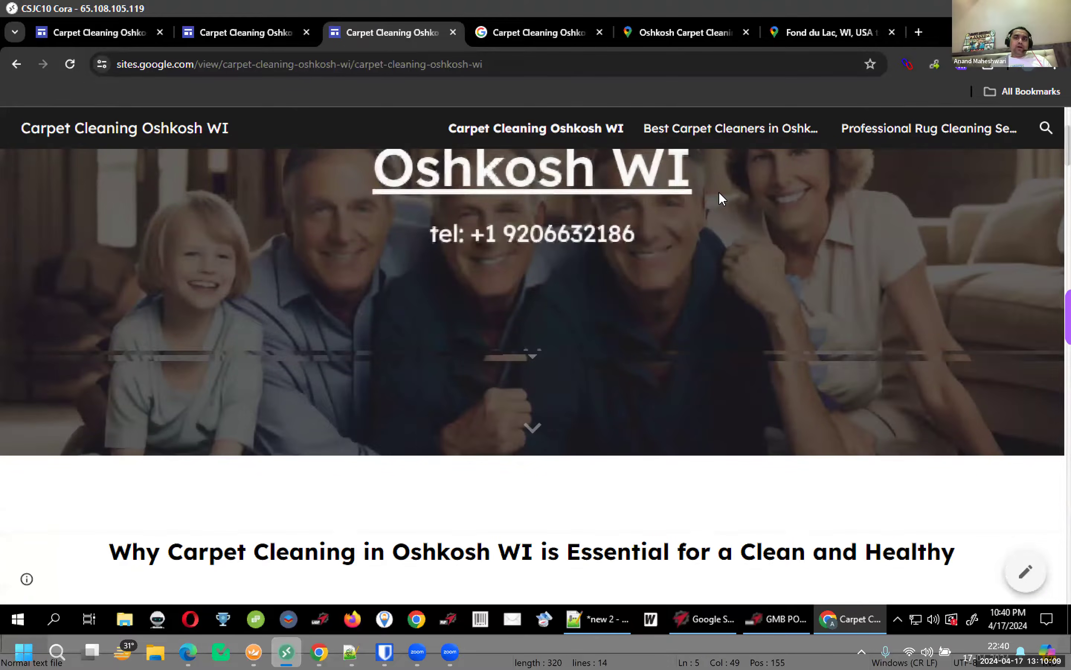
scroll(720, 198, down, 10)
scroll(717, 198, up, 4)
scroll(719, 200, up, 10)
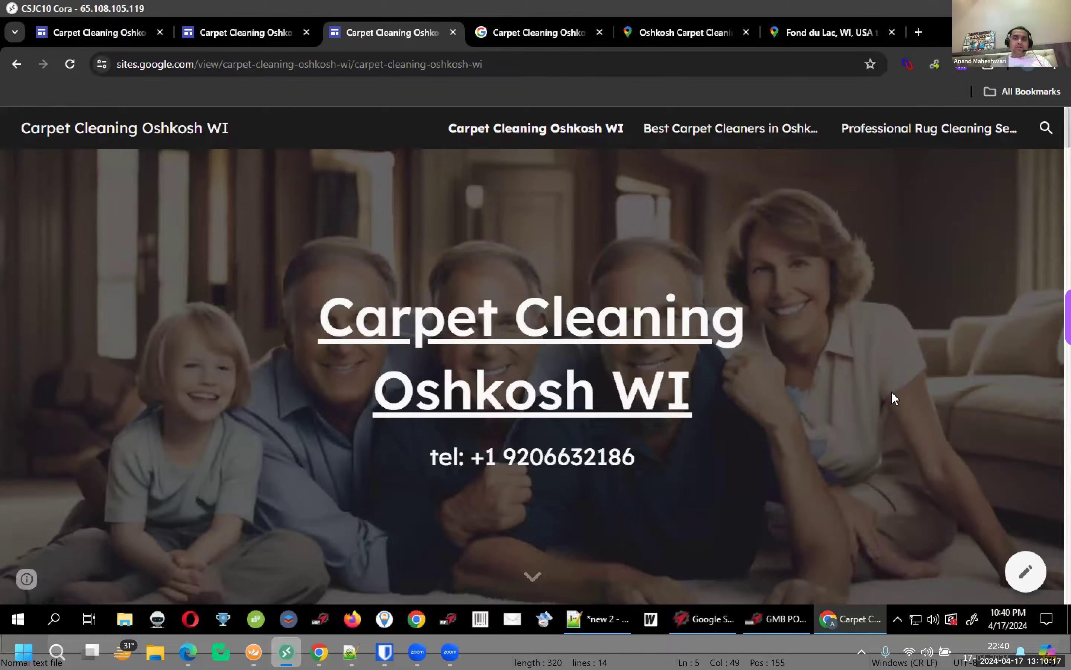
scroll(863, 389, down, 5)
scroll(1012, 413, down, 15)
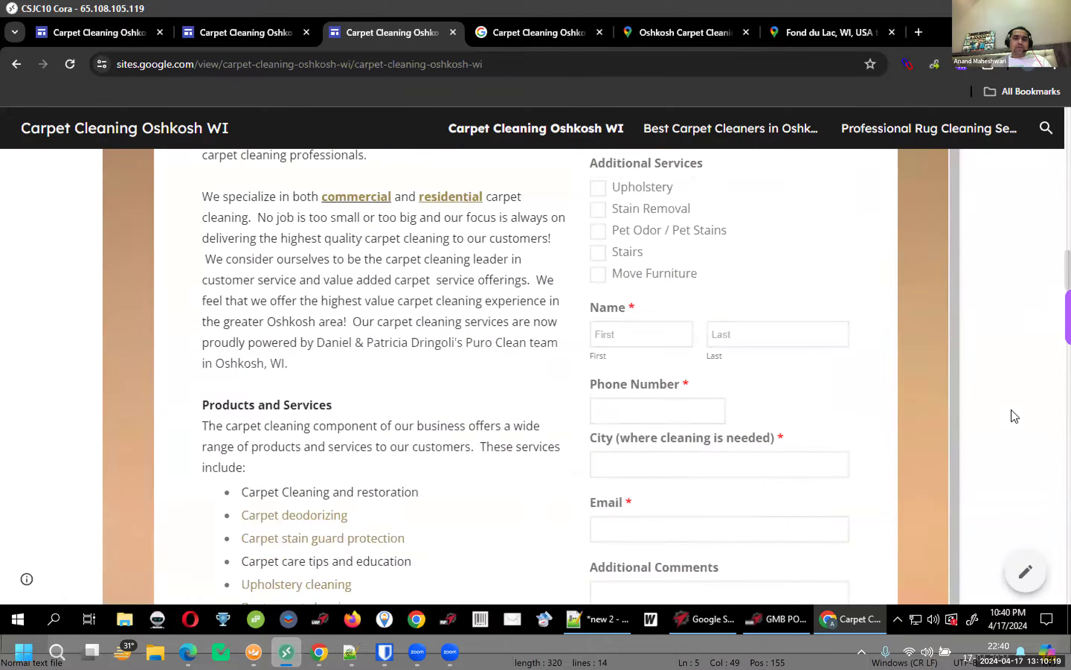
scroll(589, 537, down, 10)
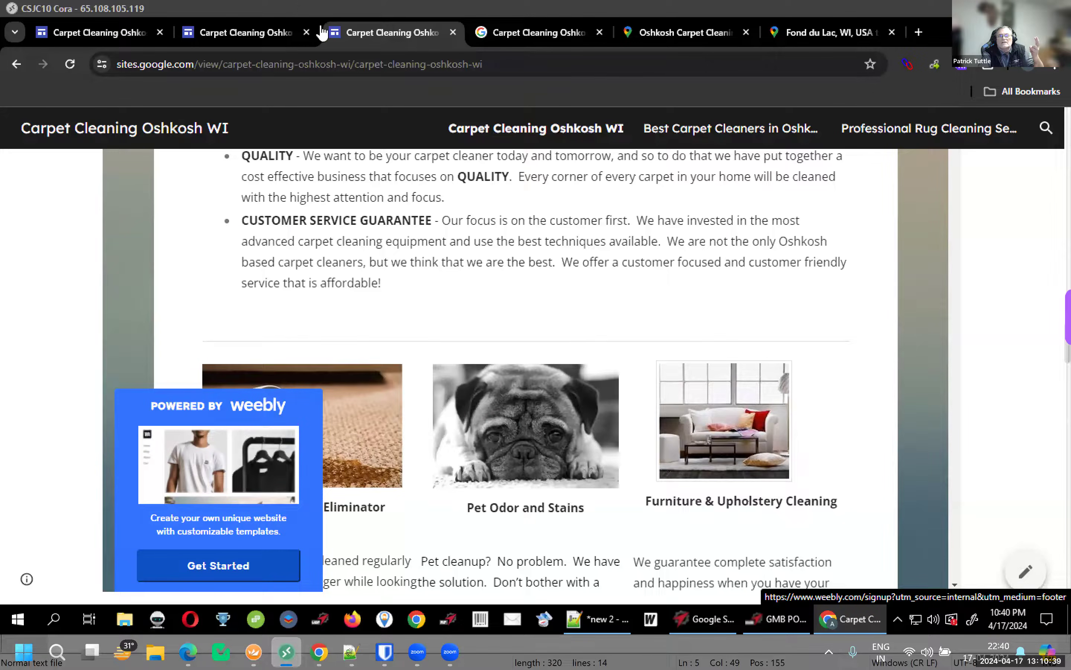
Return to the site editor, then bring up the Google Sites Factory 2 project
click(111, 33)
scroll(81, 437, down, 15)
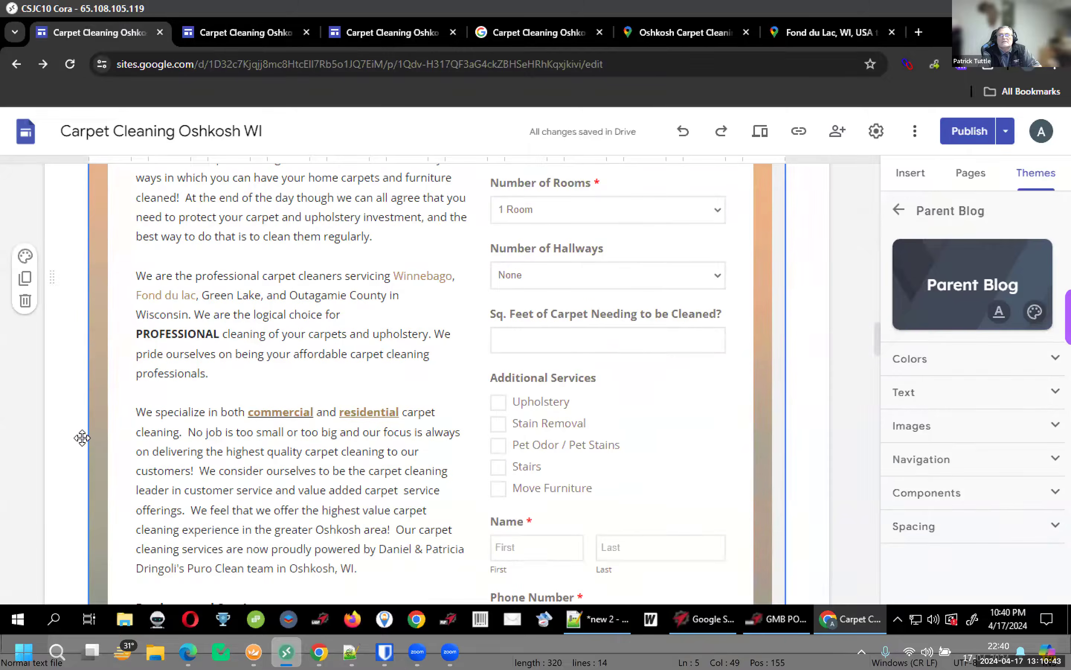
click(735, 627)
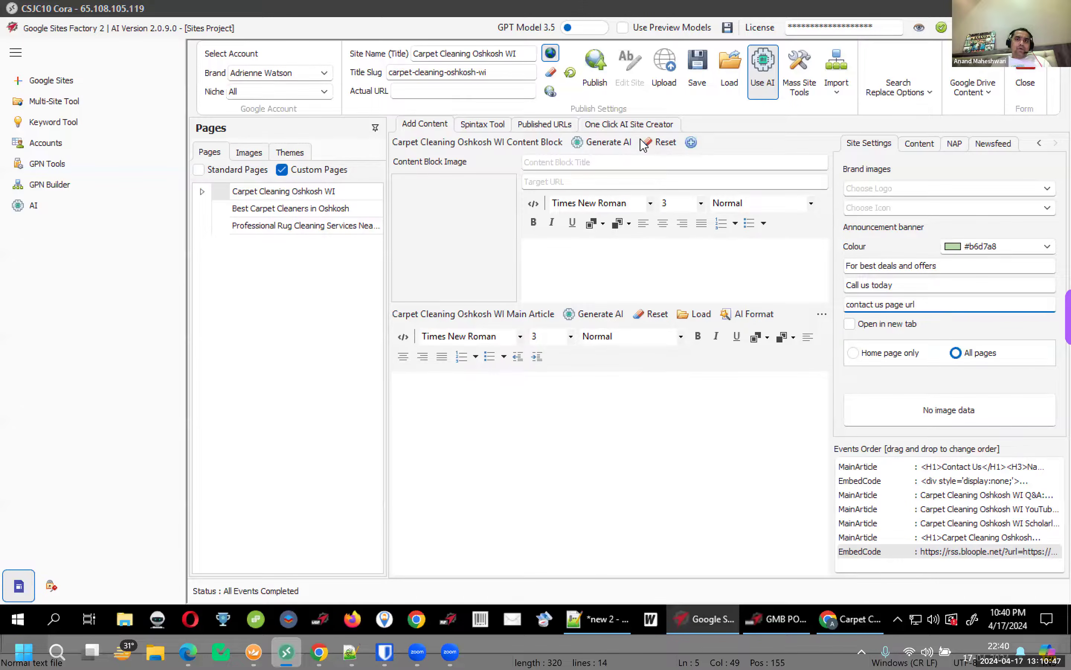
Reveal the One Click AI Site Creator's Extra Elements (Q&A Panel, YouTube, Scholarly Links), then return to Chrome
click(641, 128)
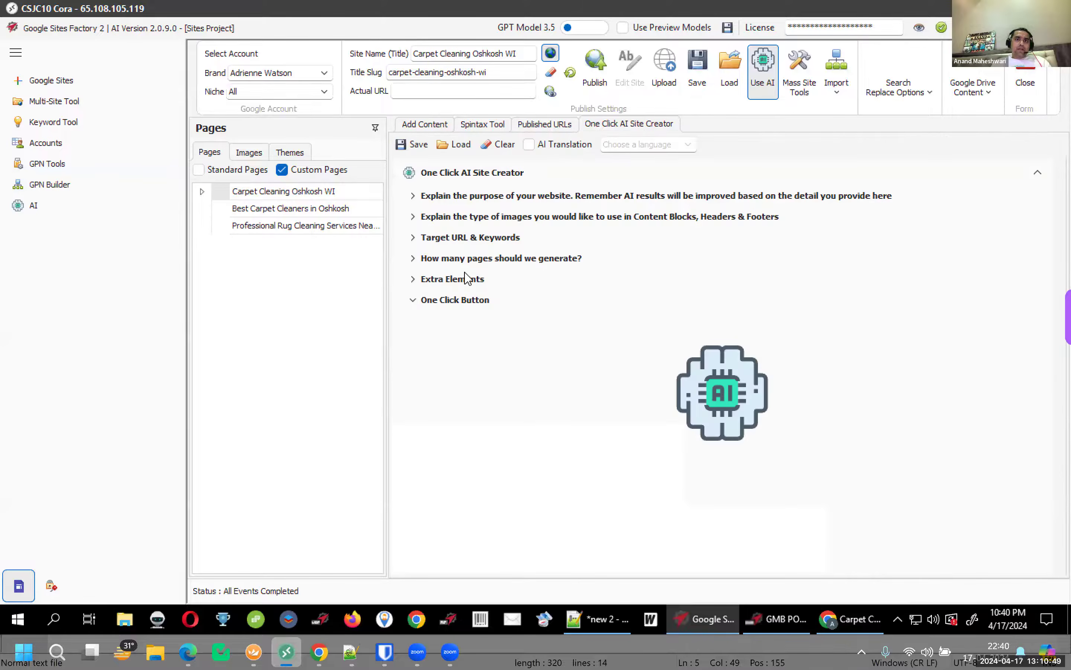
click(412, 286)
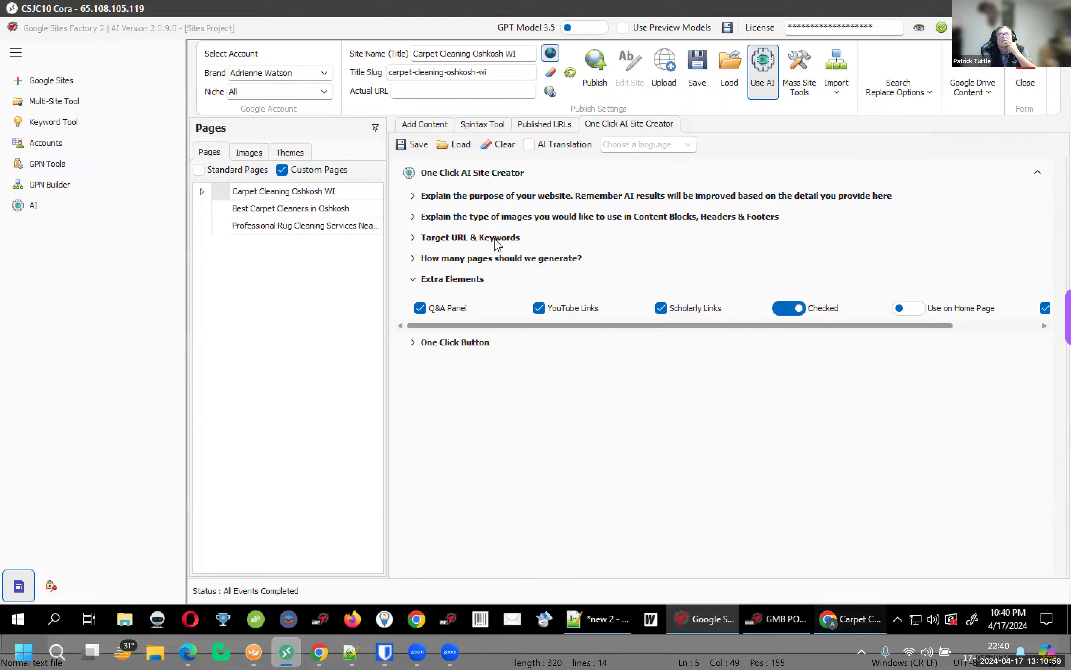
click(850, 619)
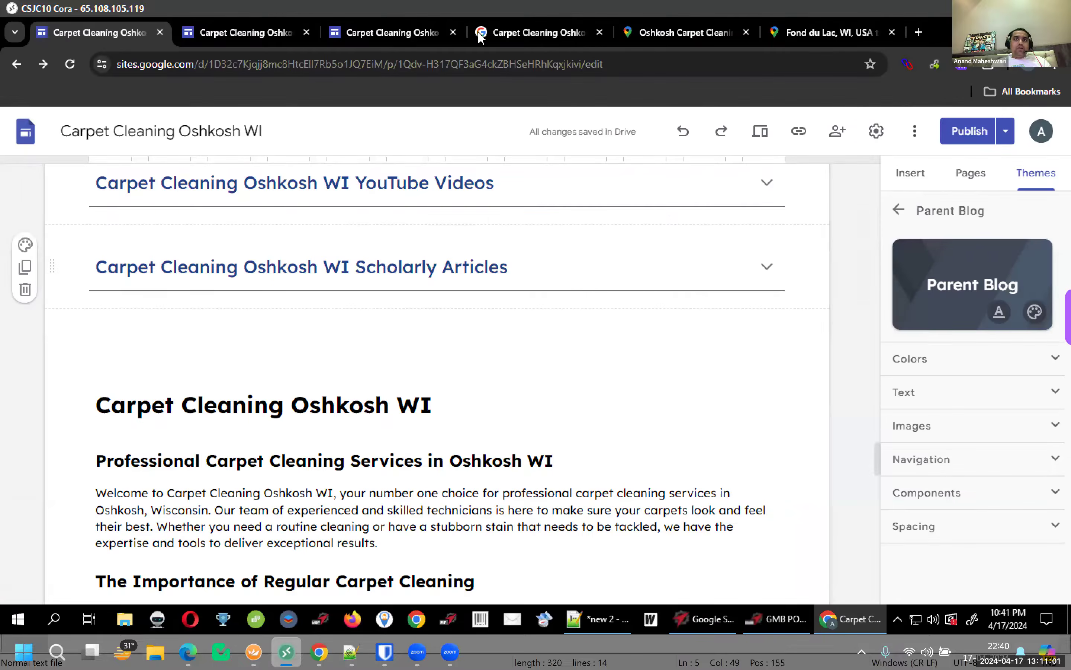
On the published site, scroll the page and briefly expand then collapse the Q&A section
click(381, 32)
scroll(124, 293, down, 15)
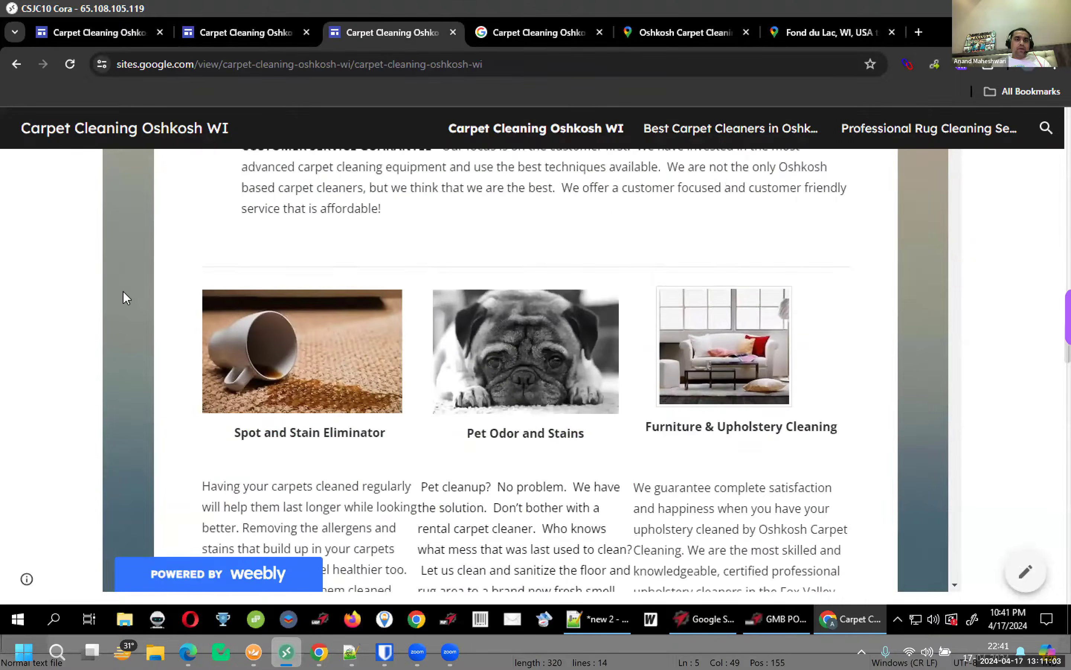
scroll(123, 293, up, 8)
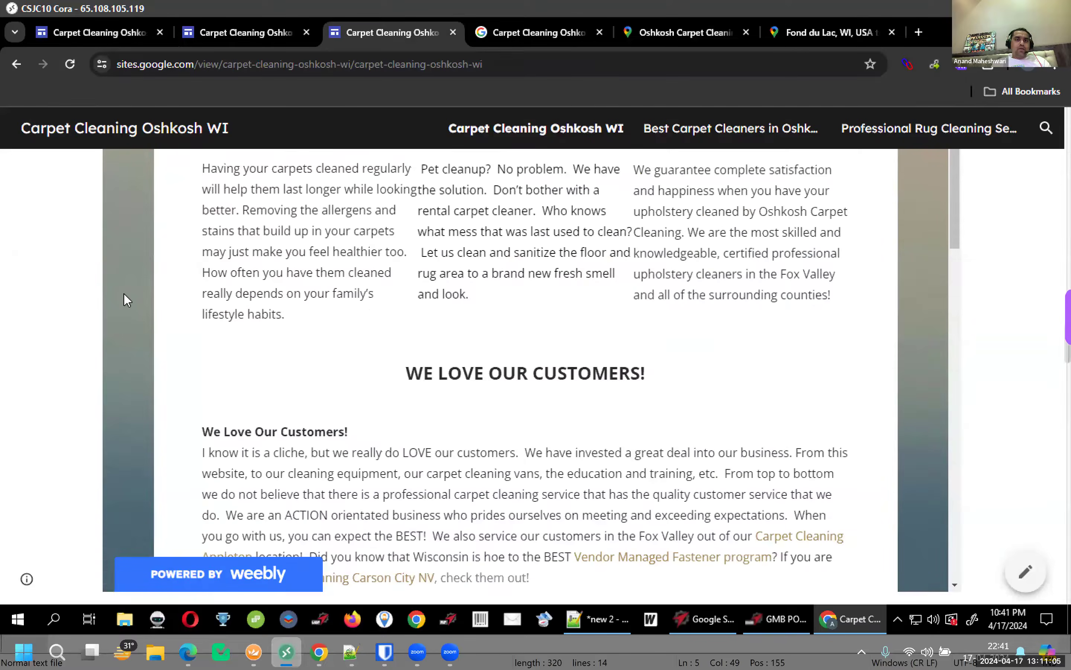
scroll(120, 290, up, 5)
scroll(20, 235, down, 6)
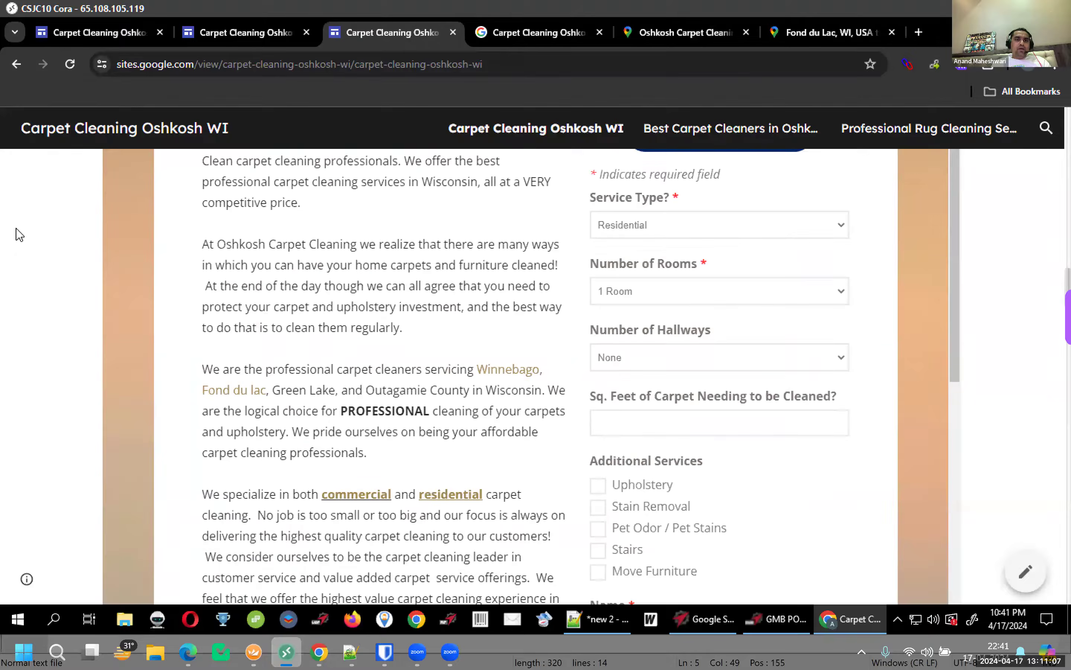
scroll(20, 235, down, 15)
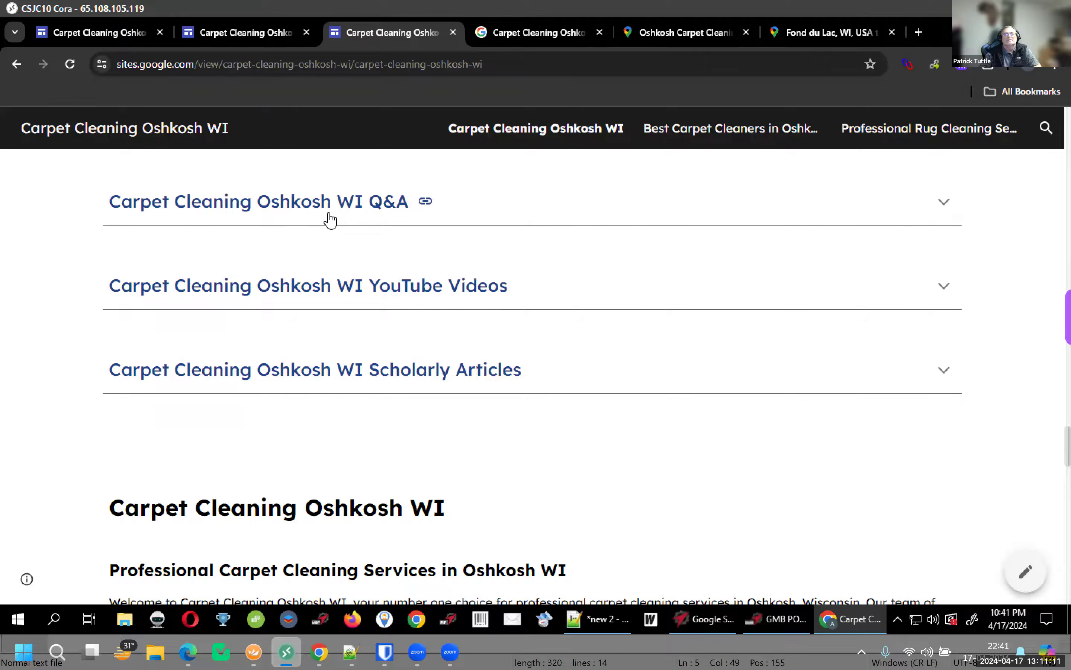
click(331, 217)
click(338, 217)
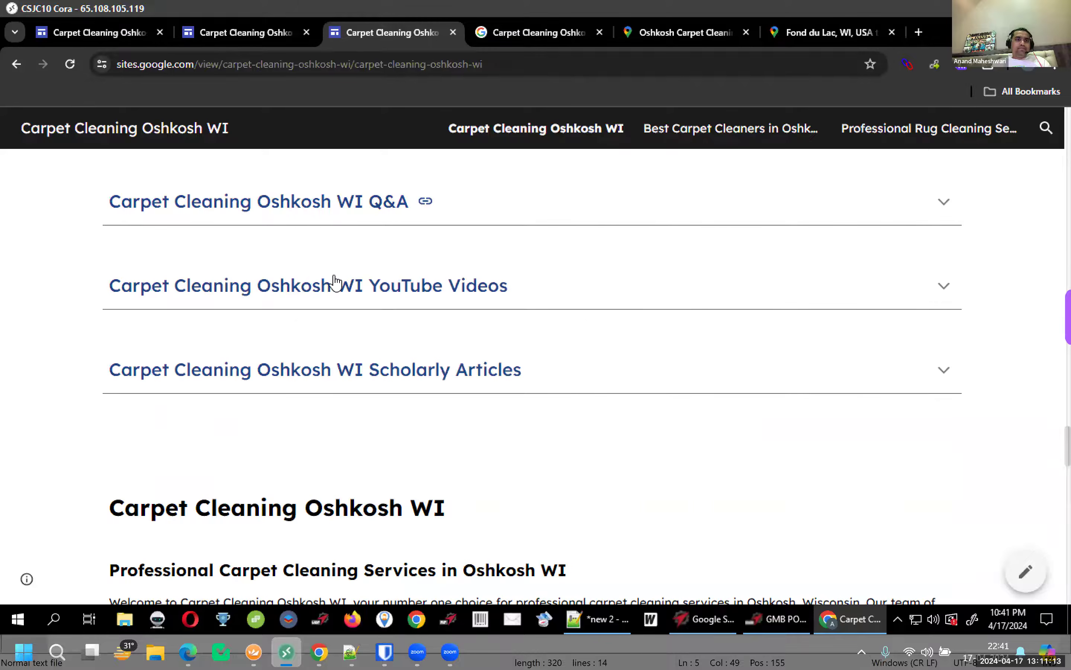
Expand YouTube Videos and preview one video link in a new tab, then close it
click(328, 292)
scroll(328, 292, down, 6)
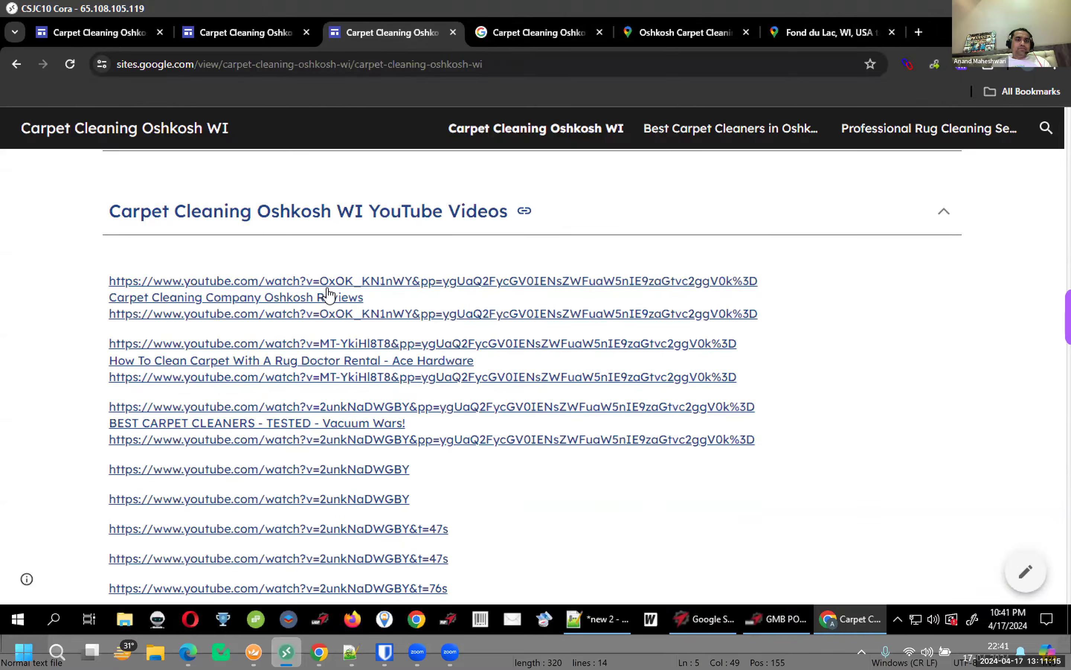
scroll(328, 293, up, 5)
scroll(367, 331, down, 10)
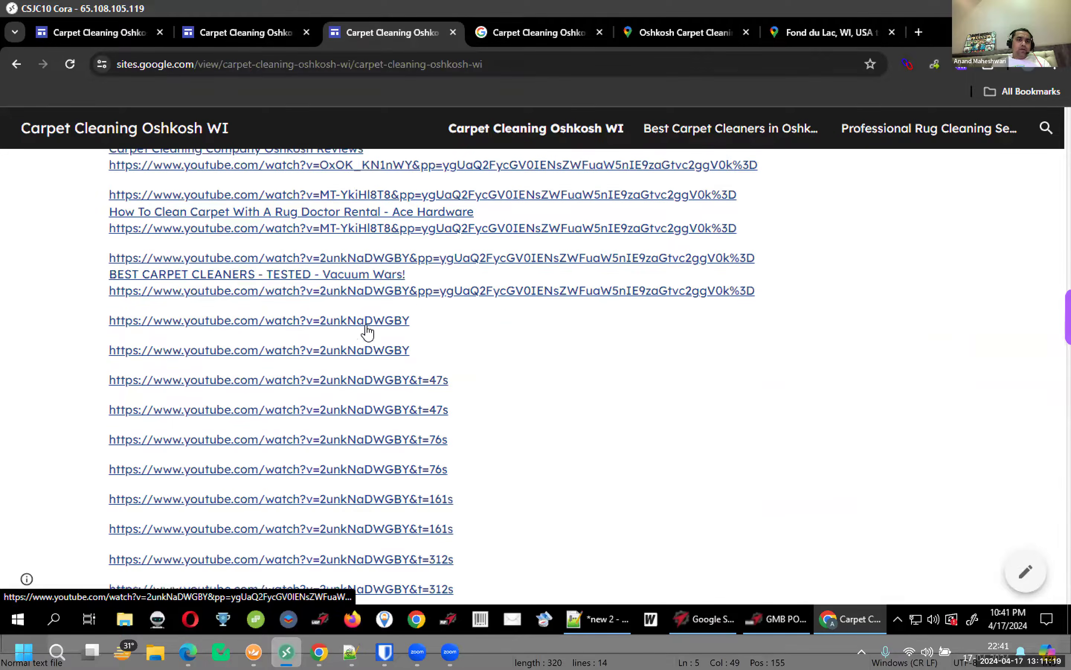
scroll(355, 334, down, 15)
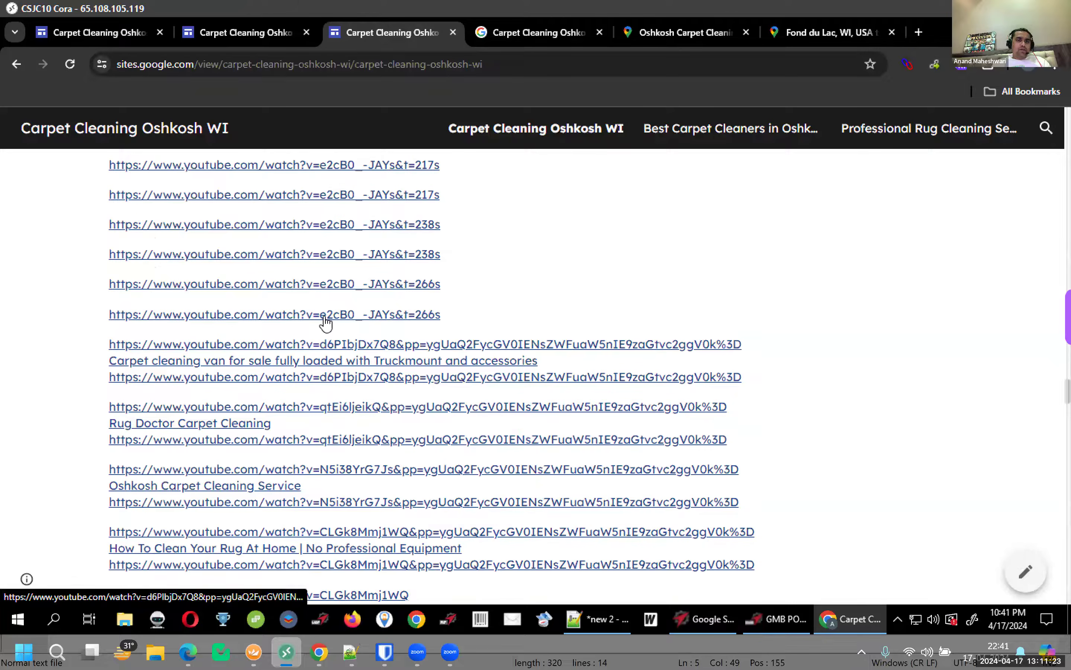
ctrl+click(325, 315)
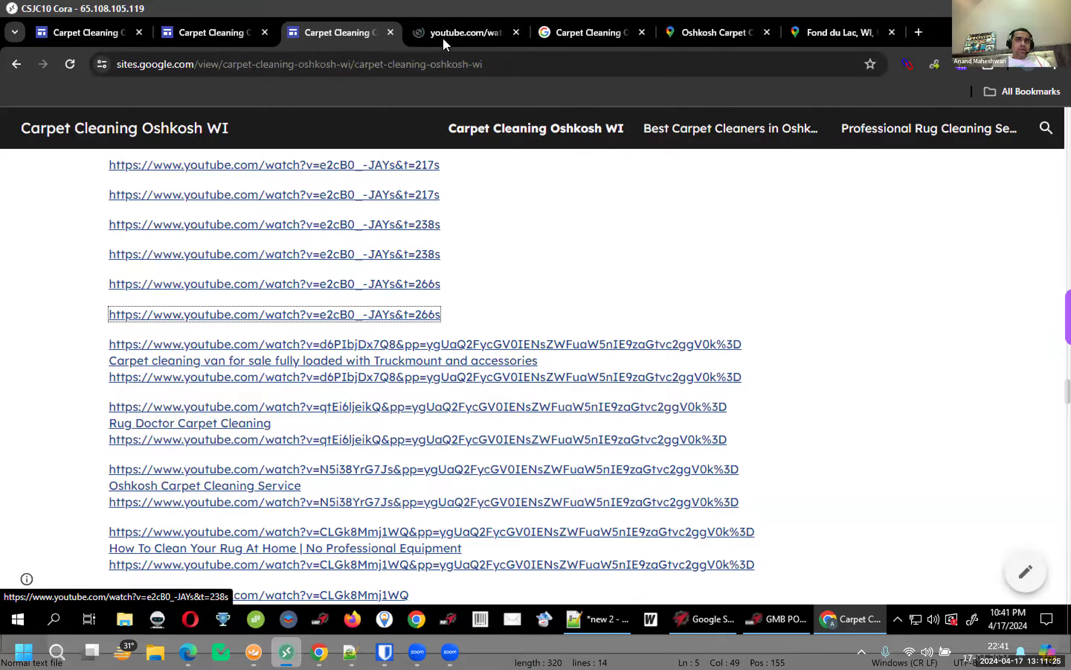
click(445, 40)
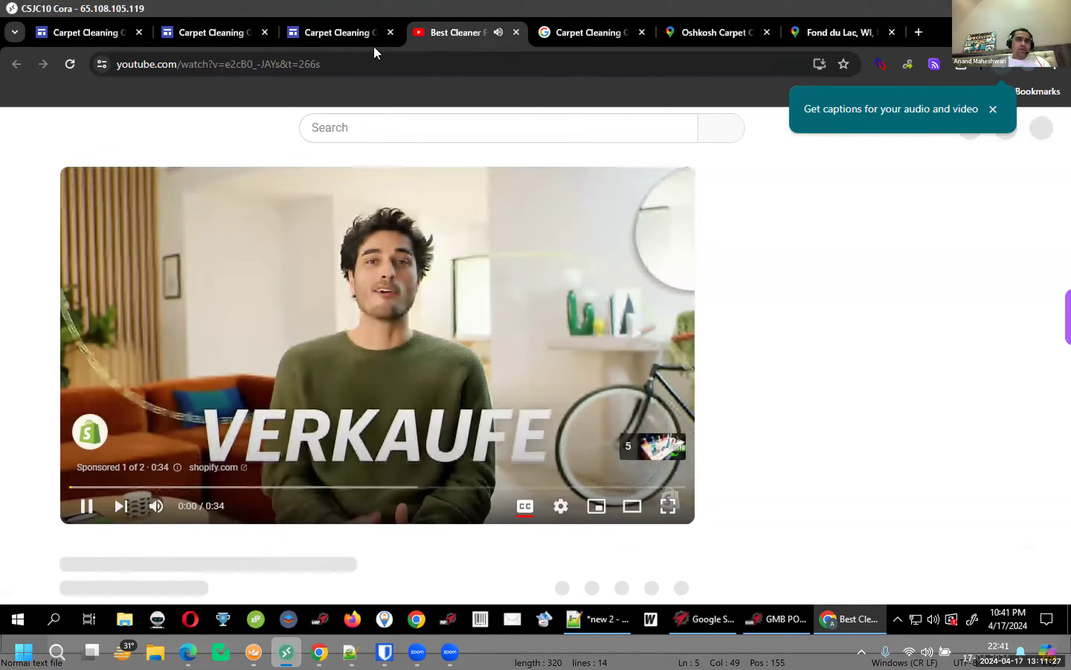
key(ctrl+w)
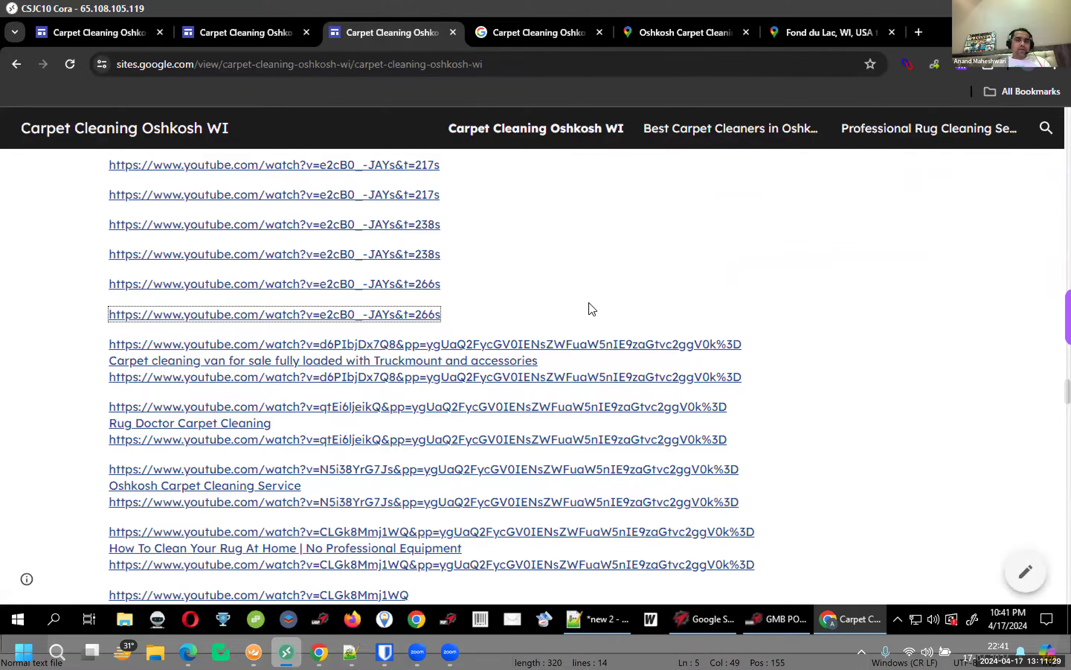
Collapse YouTube Videos and expand the Scholarly Articles section to show its links
scroll(592, 309, down, 15)
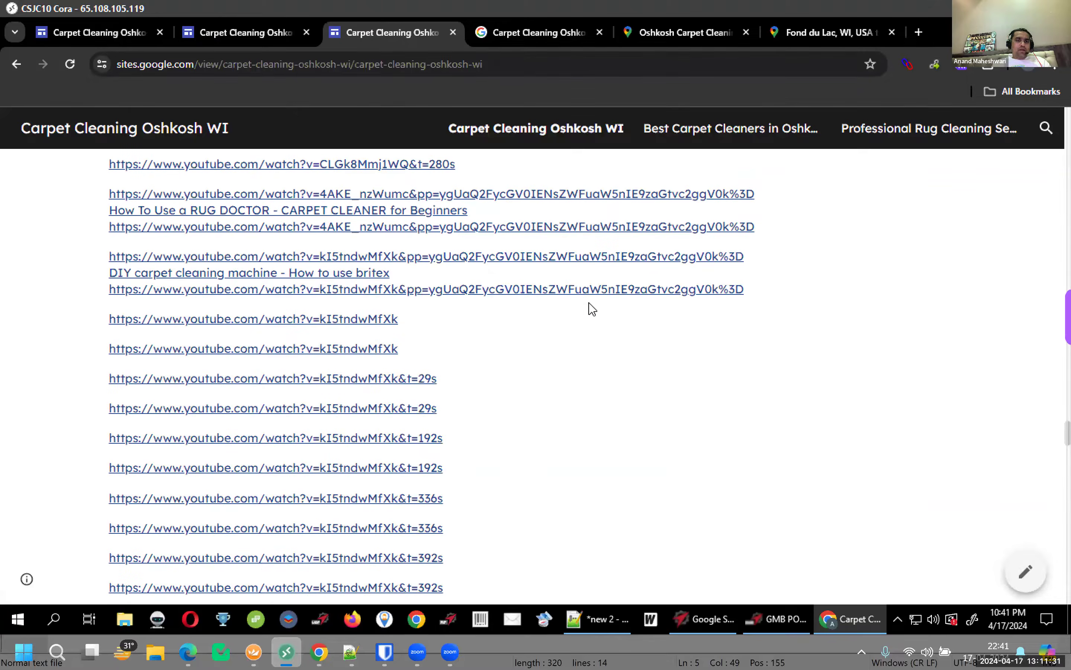
scroll(592, 309, down, 6)
scroll(592, 308, down, 15)
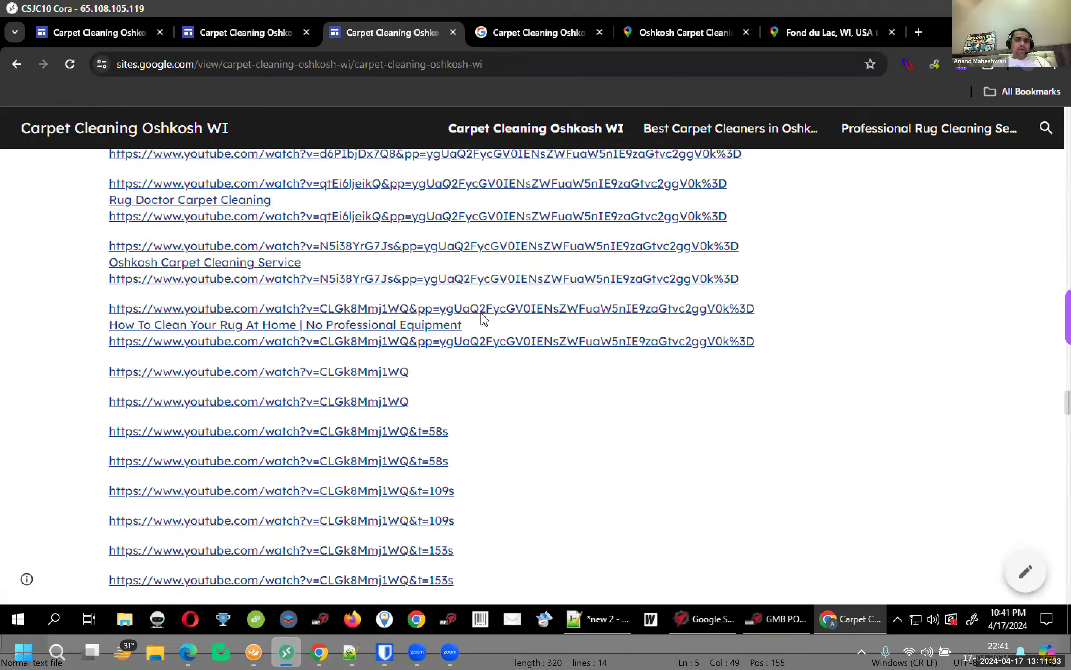
scroll(481, 325, up, 18)
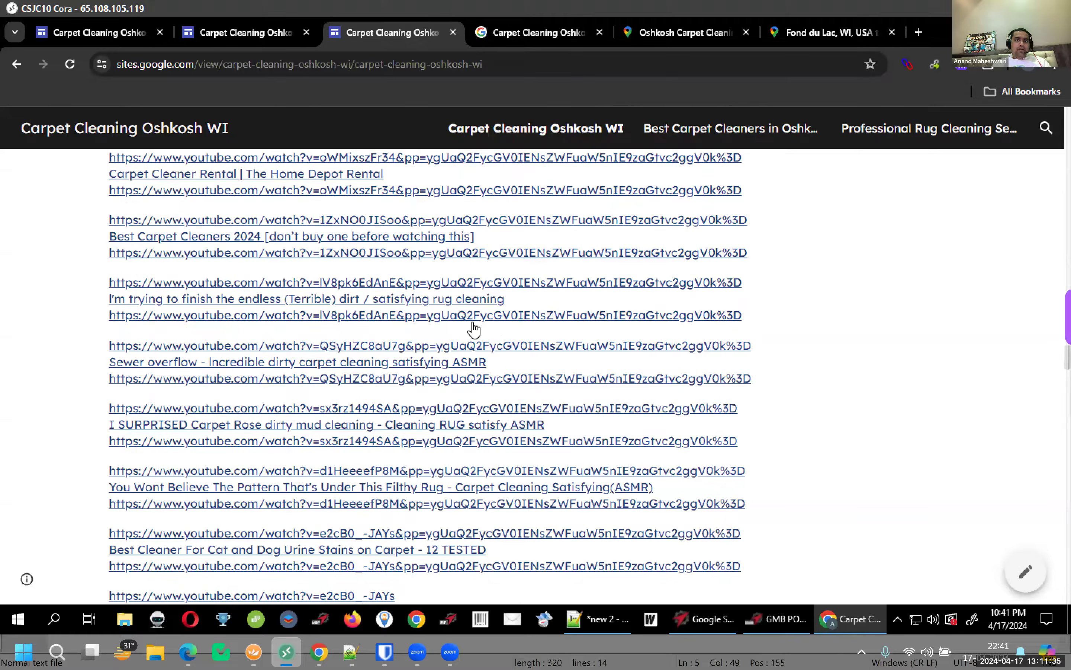
scroll(487, 337, up, 6)
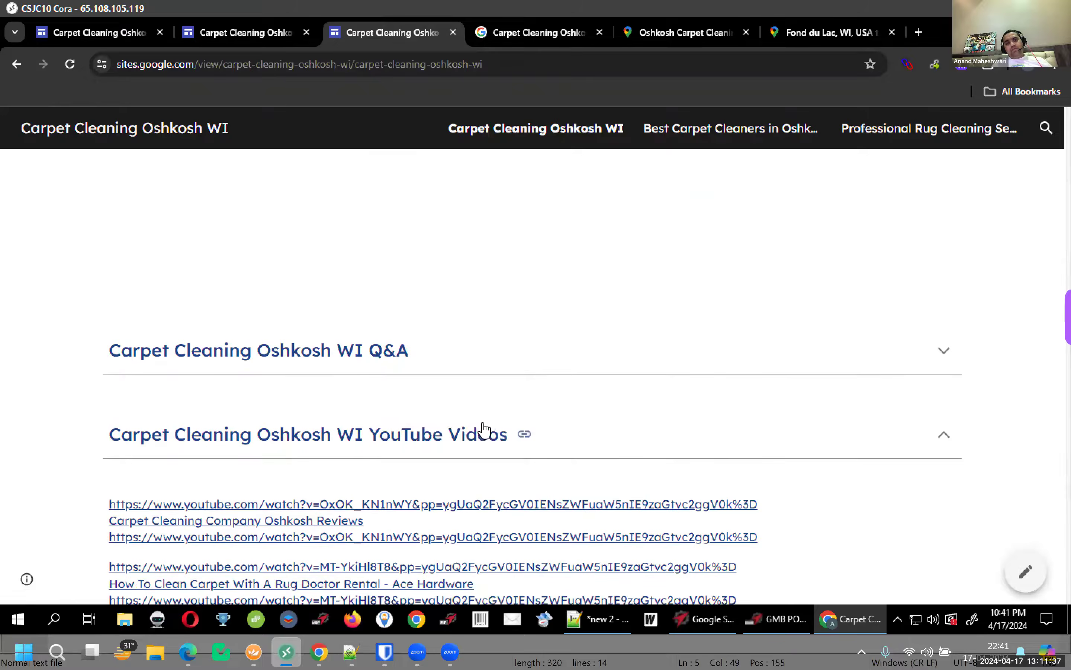
click(242, 375)
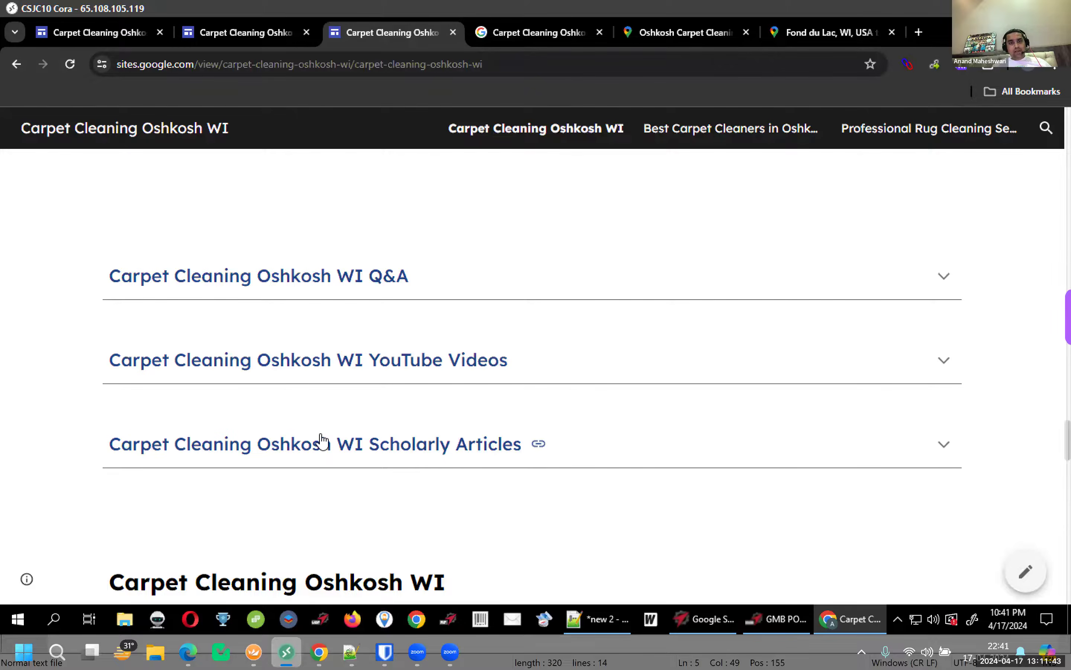
click(319, 438)
scroll(359, 390, down, 6)
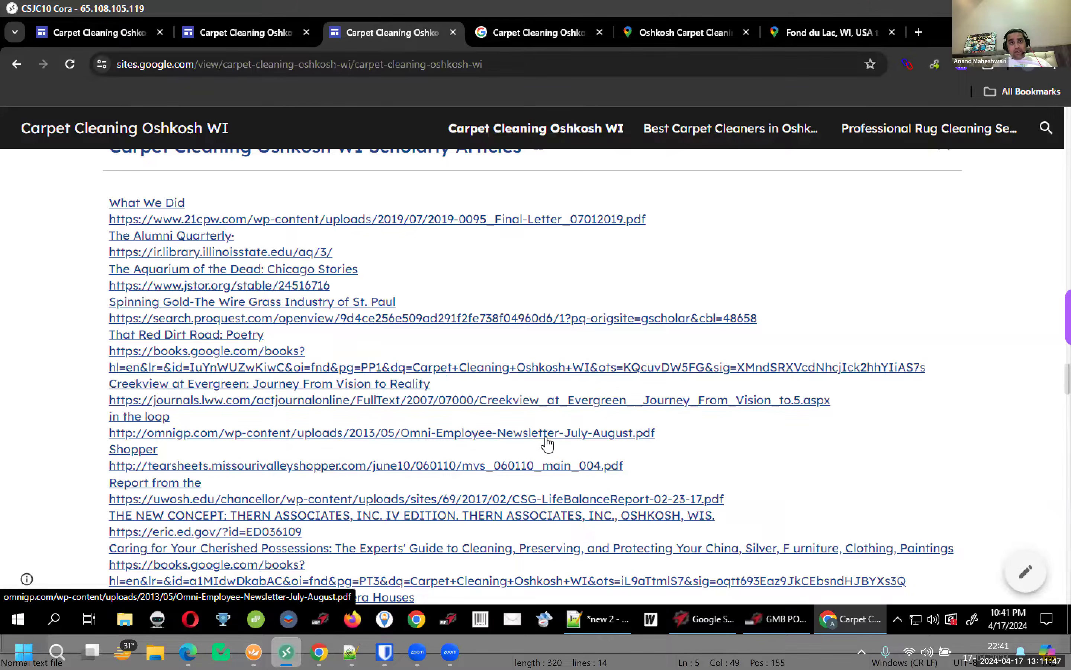
scroll(544, 444, up, 3)
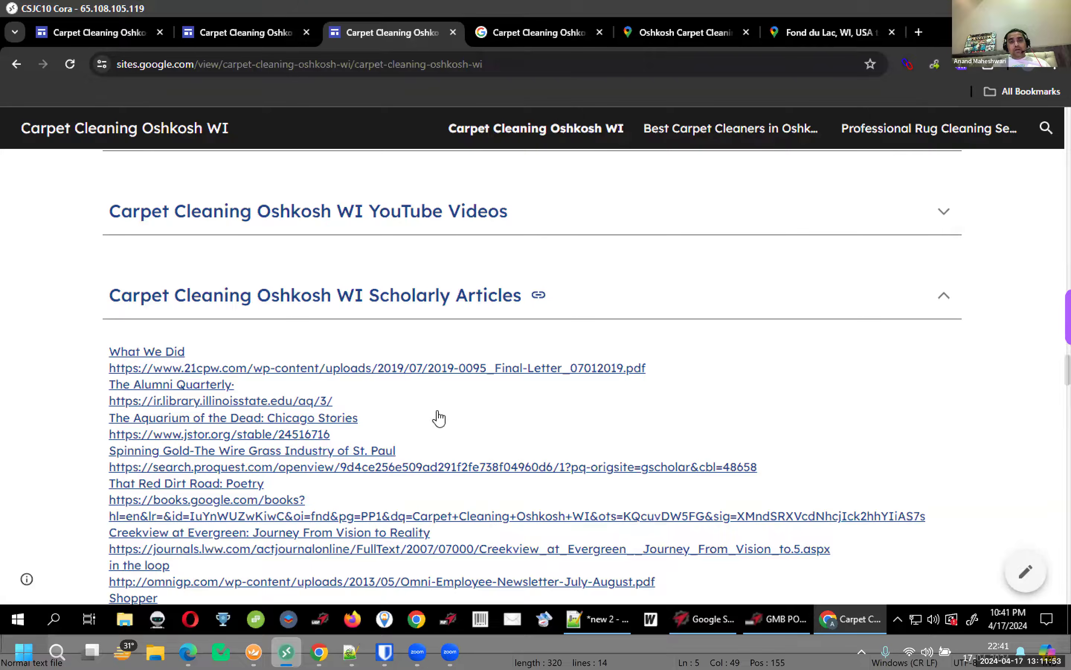
scroll(483, 399, down, 10)
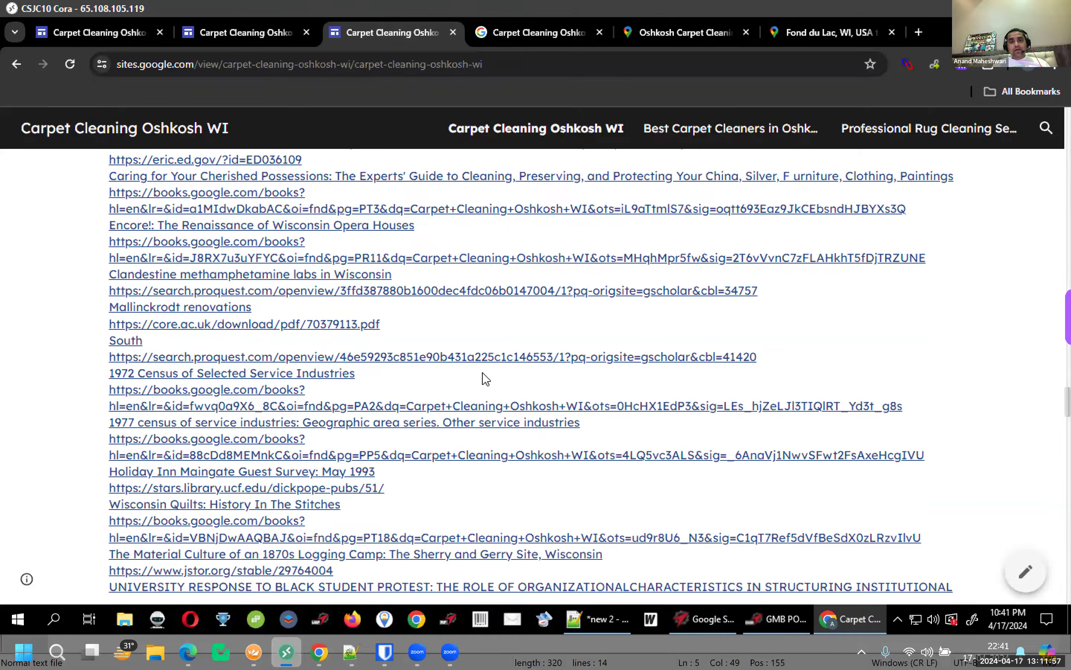
scroll(486, 379, down, 10)
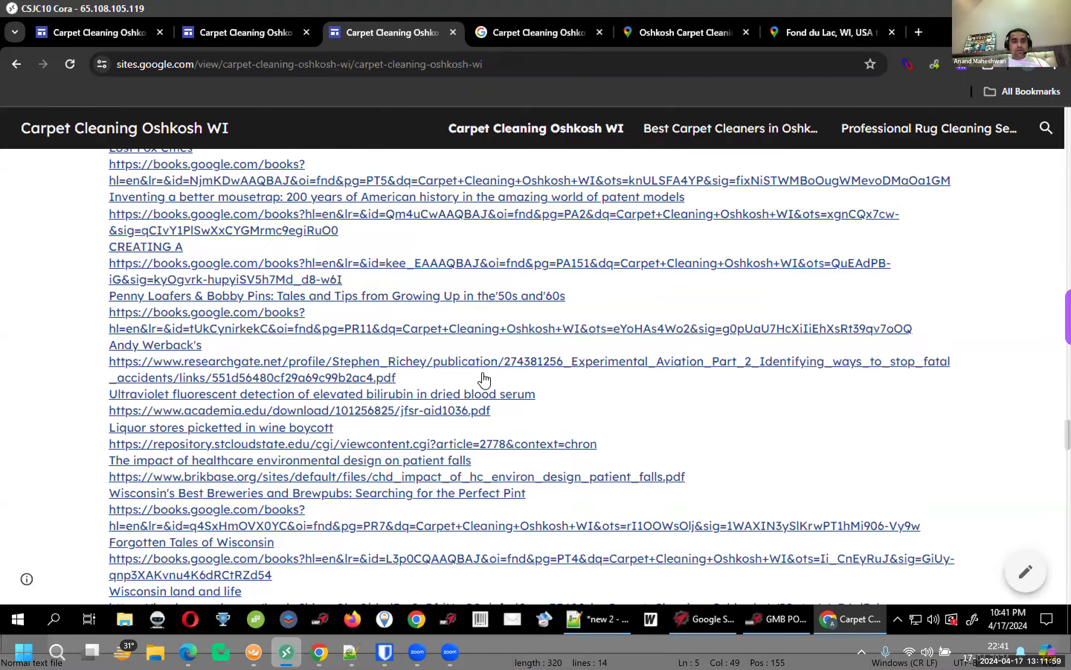
scroll(486, 379, up, 10)
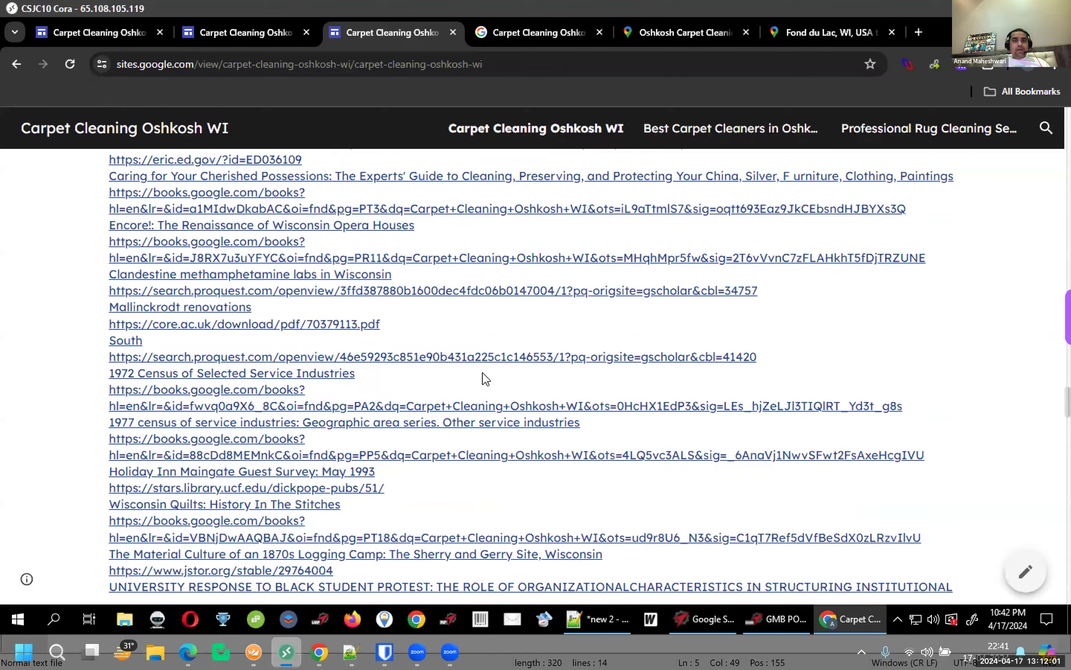
scroll(486, 379, up, 3)
click(424, 454)
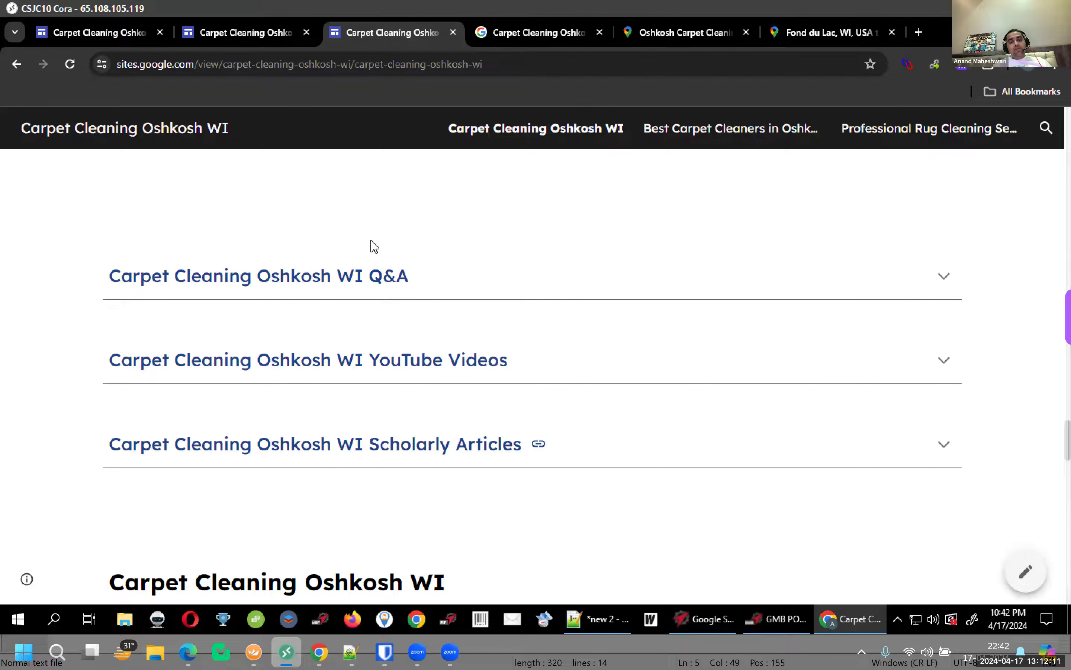
click(385, 465)
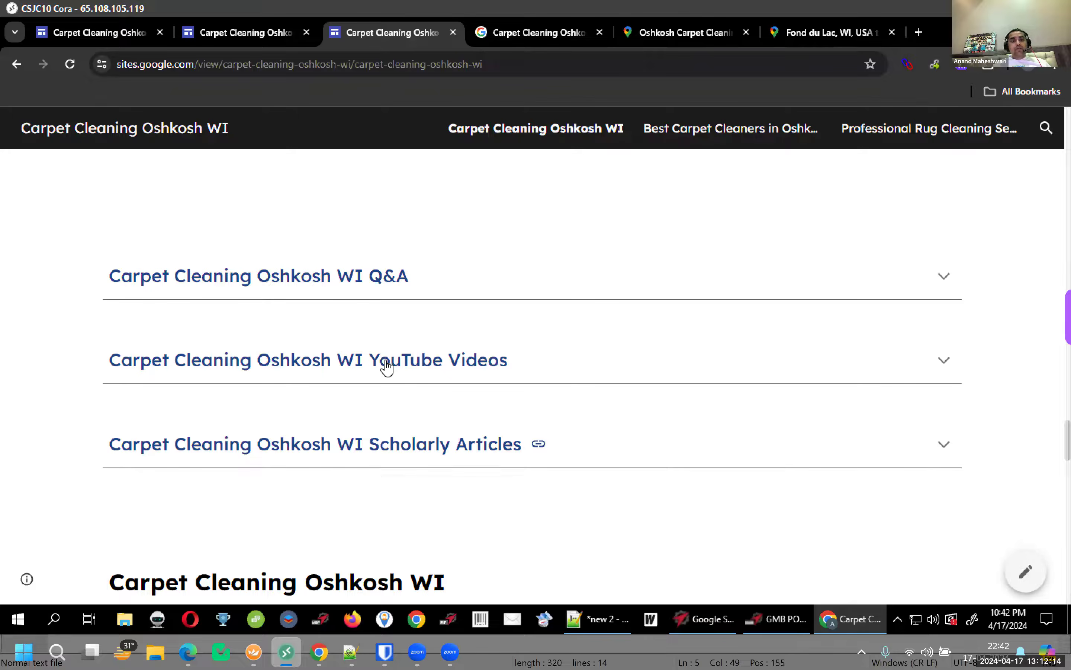
click(376, 282)
click(375, 282)
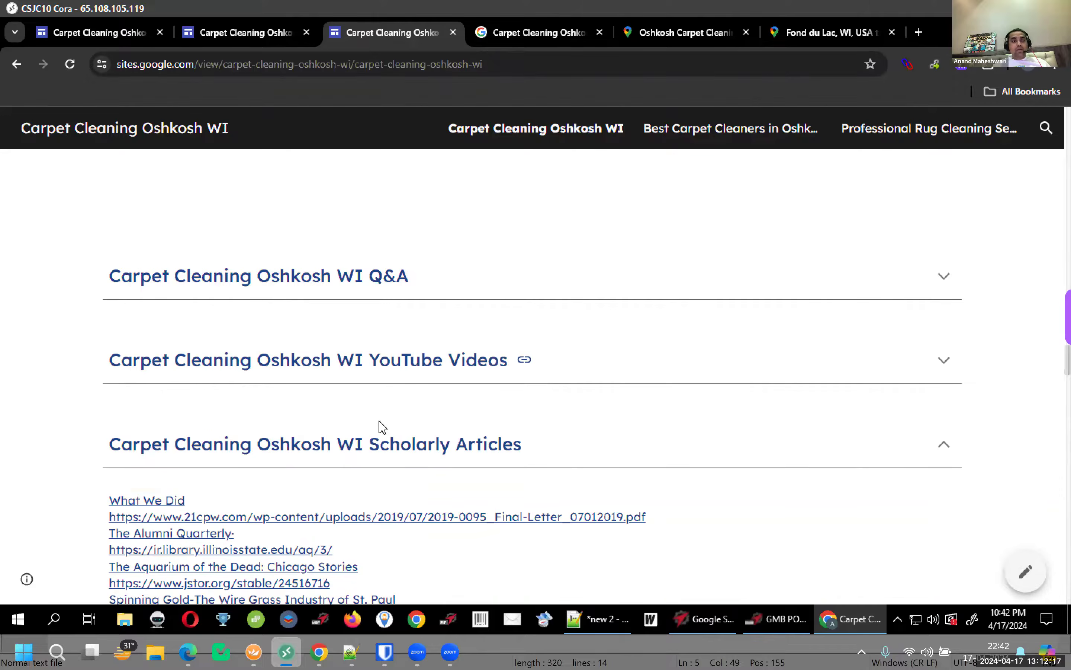
click(376, 451)
scroll(315, 486, down, 2)
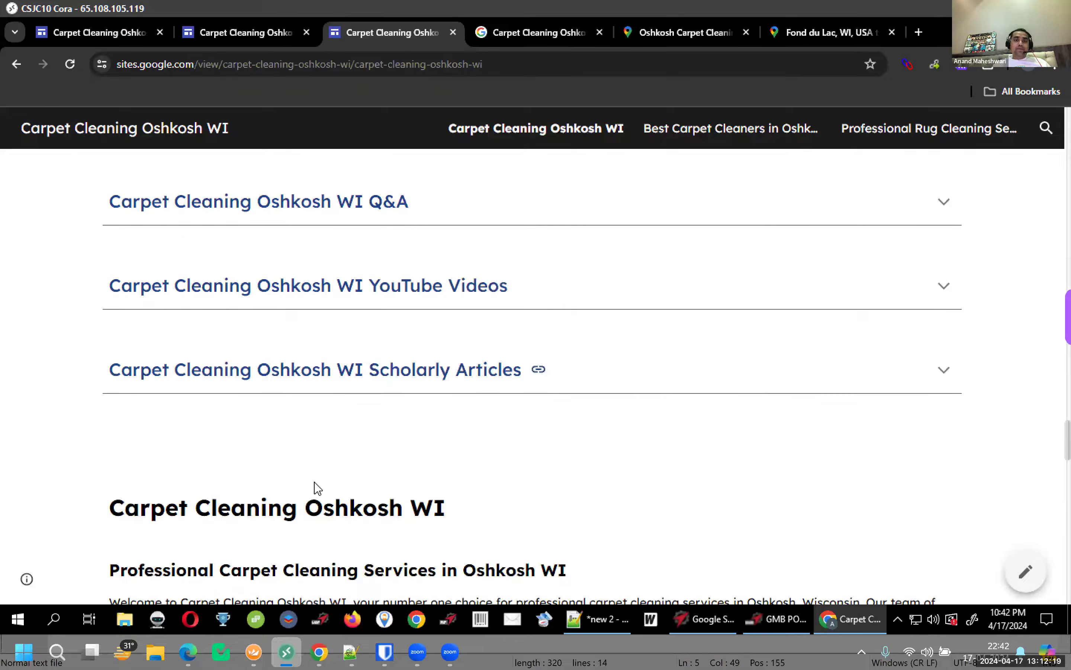
scroll(318, 487, down, 3)
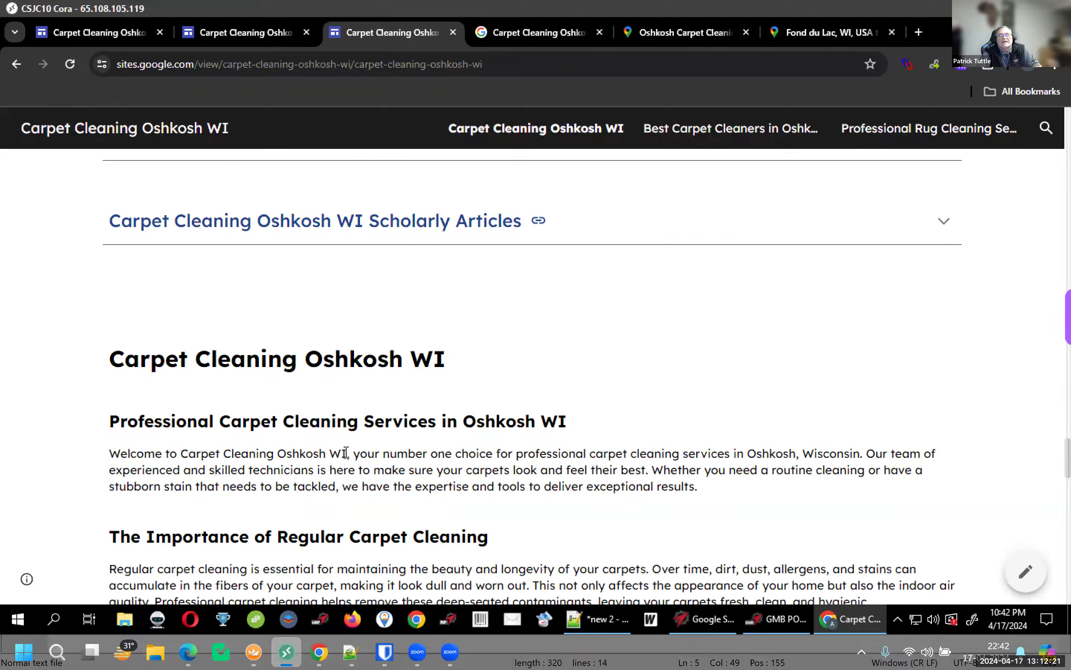
scroll(345, 447, up, 3)
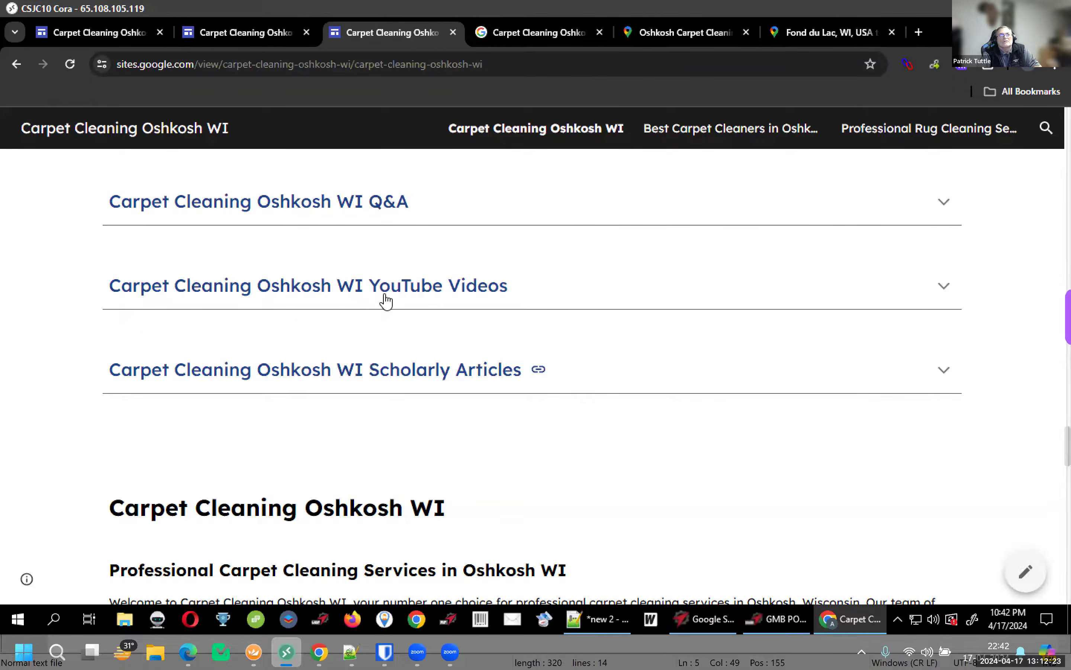
click(314, 374)
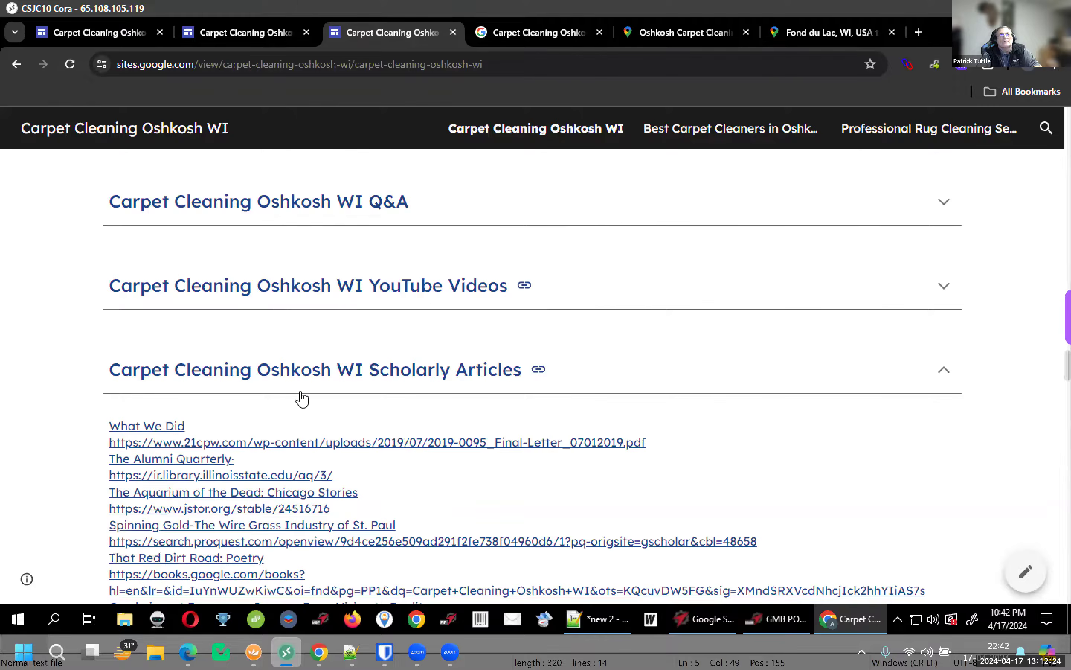
Preview and close the Alumni Quarterly and Spinning Gold ProQuest article links
ctrl+click(219, 476)
click(469, 33)
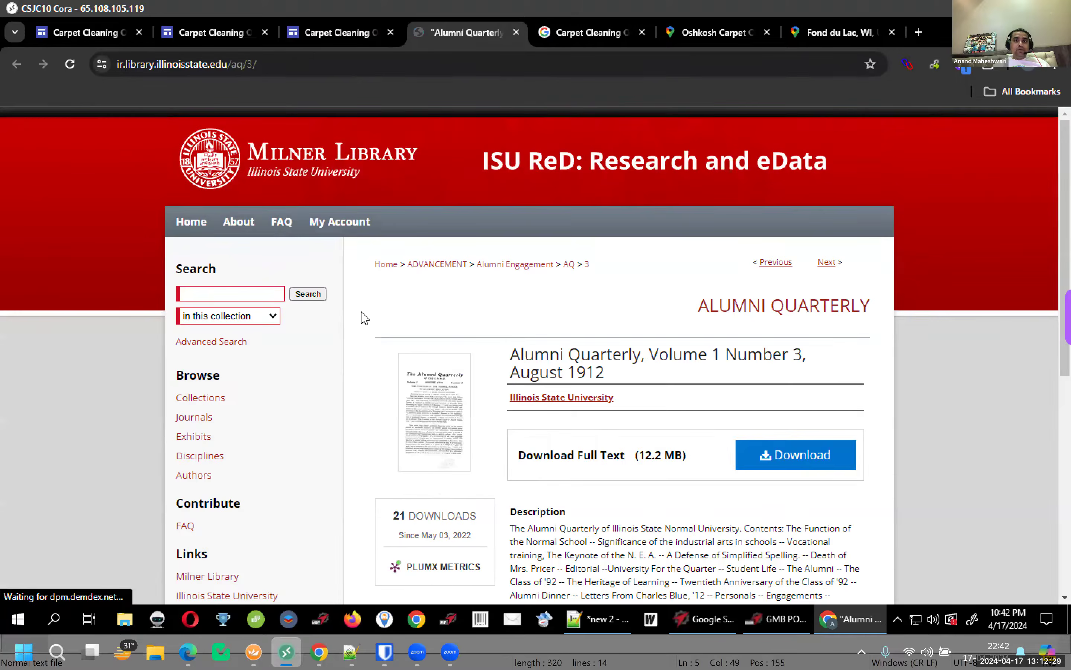
key(ctrl+w)
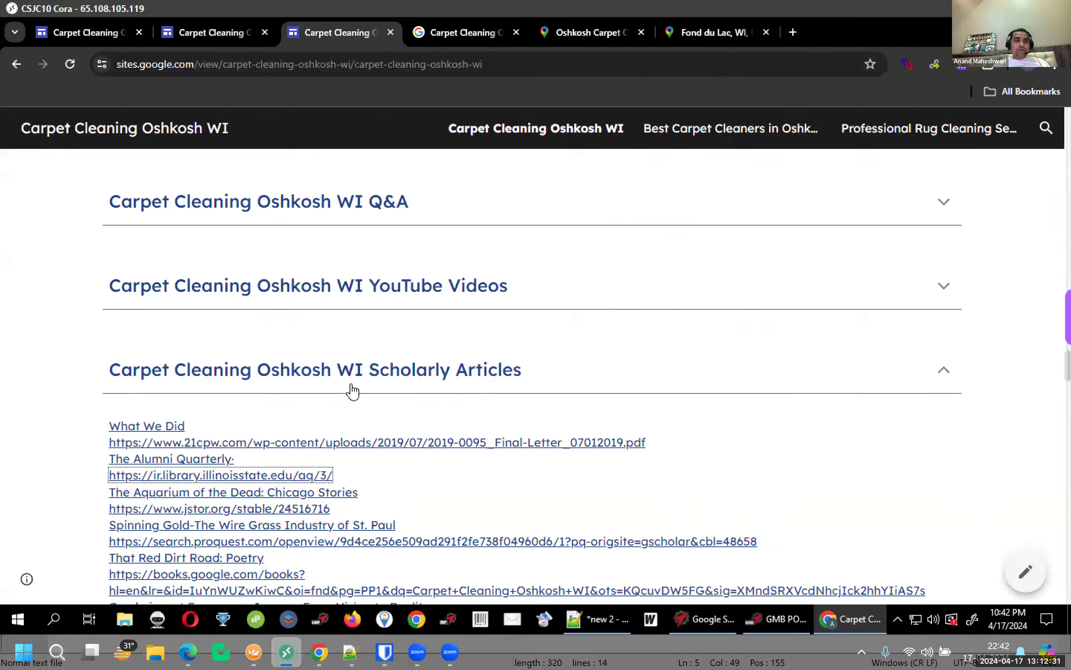
scroll(399, 386, down, 2)
scroll(558, 328, down, 3)
ctrl+click(549, 325)
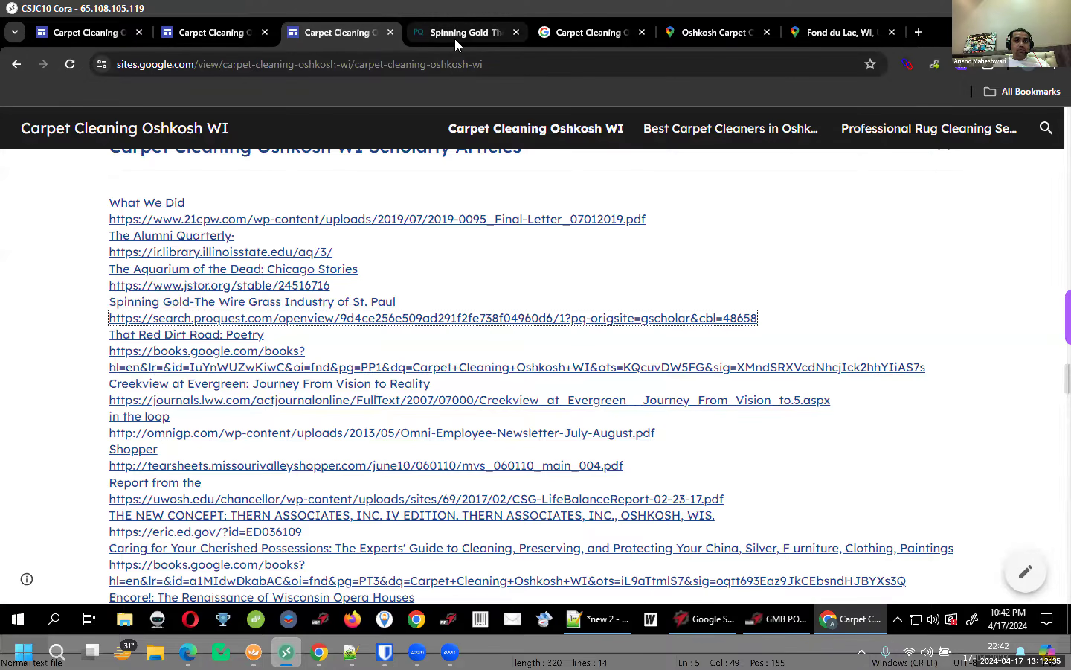
click(454, 37)
key(ctrl+w)
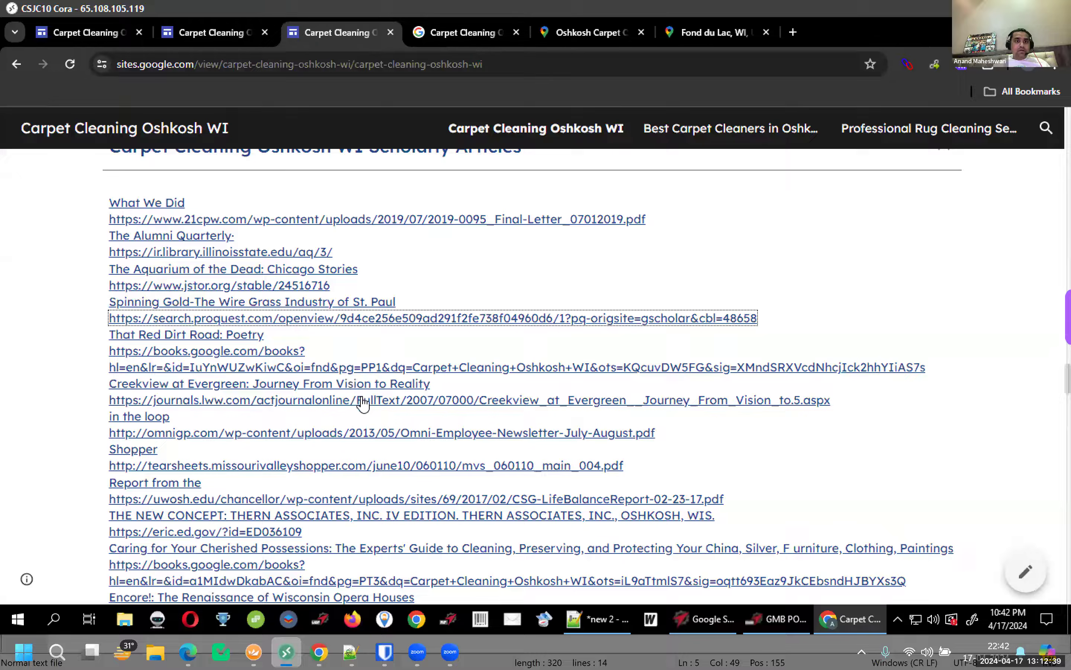
Preview the Omni newsletter PDF, then open the Encore! book and Clandestine methamphetamine labs article tabs
ctrl+click(403, 439)
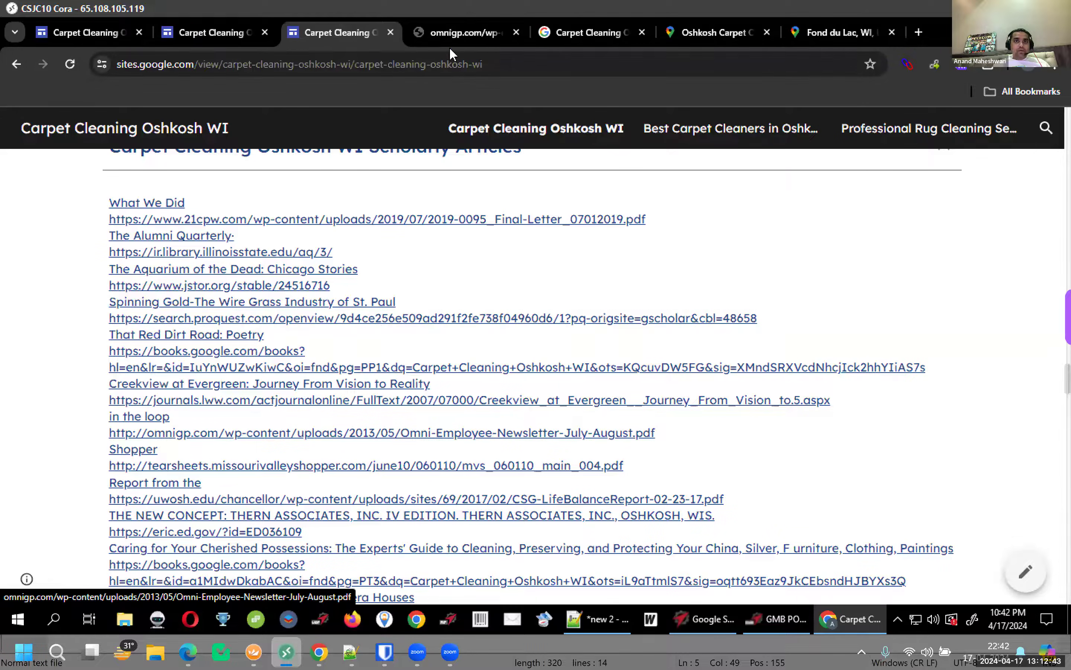
click(453, 39)
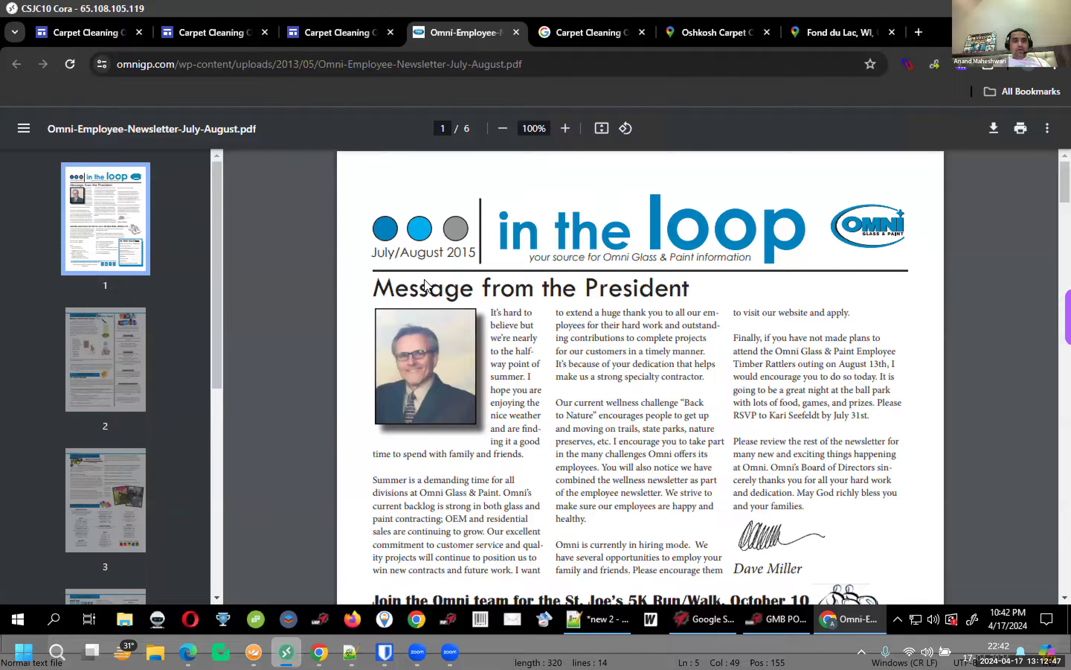
key(ctrl+shift+Tab)
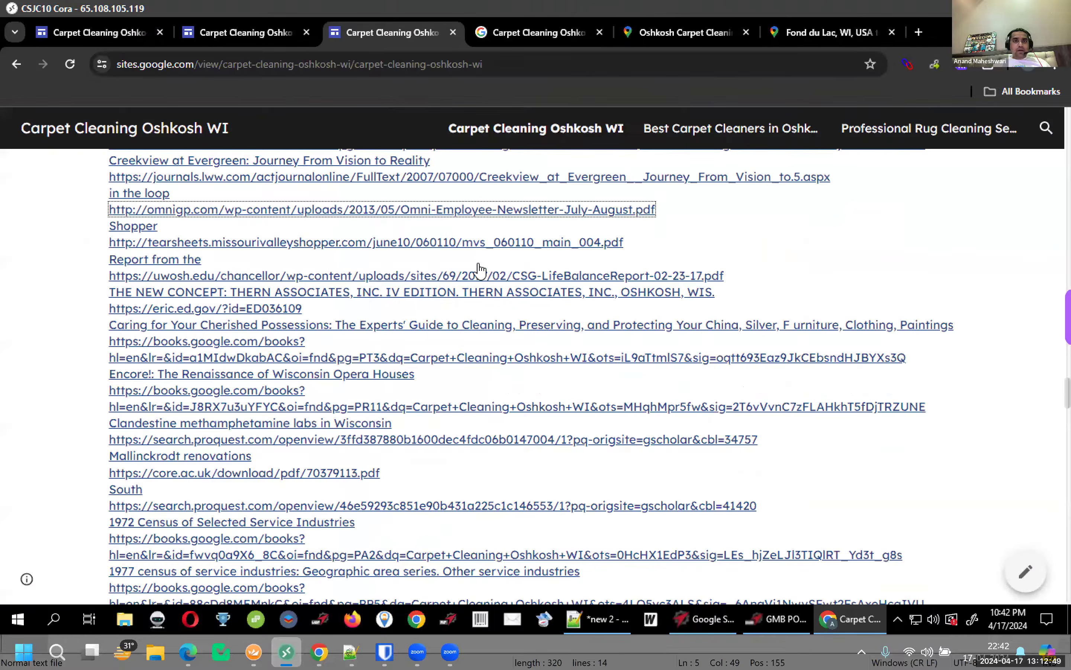
scroll(478, 271, down, 3)
click(441, 36)
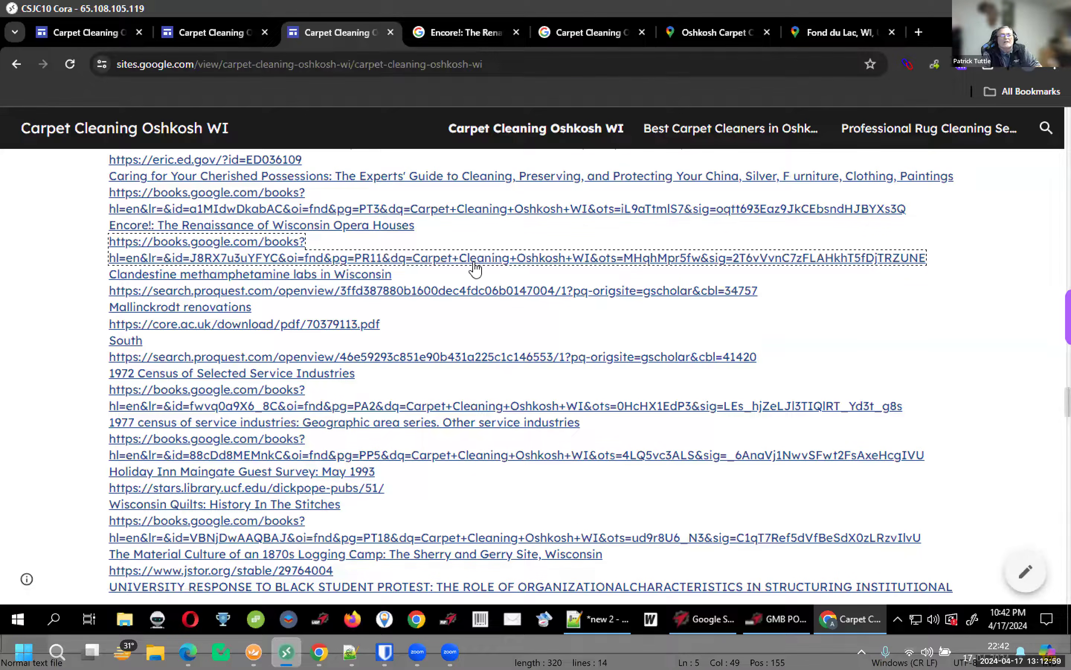
click(463, 29)
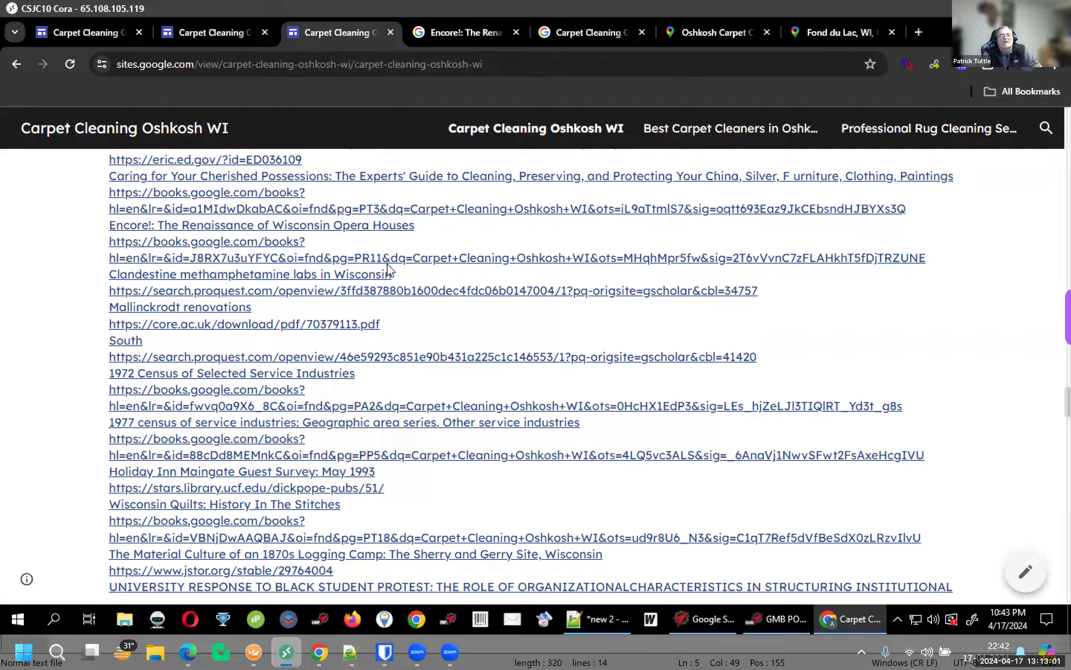
click(321, 37)
ctrl+click(349, 277)
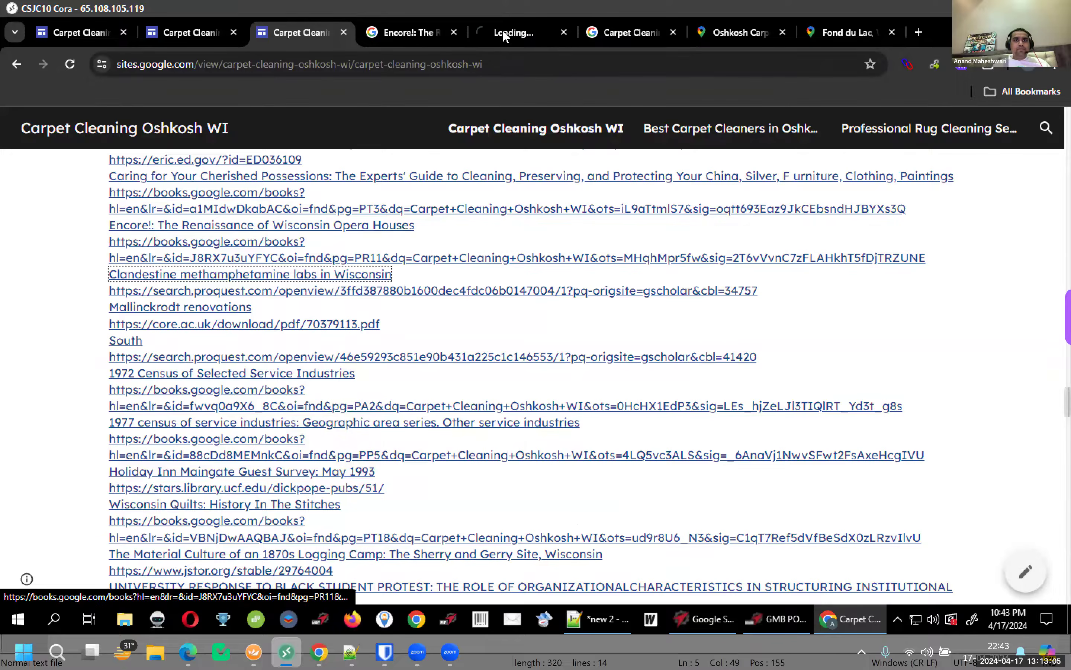
View the Clandestine methamphetamine labs article and accept the ProQuest cookie notice
click(497, 33)
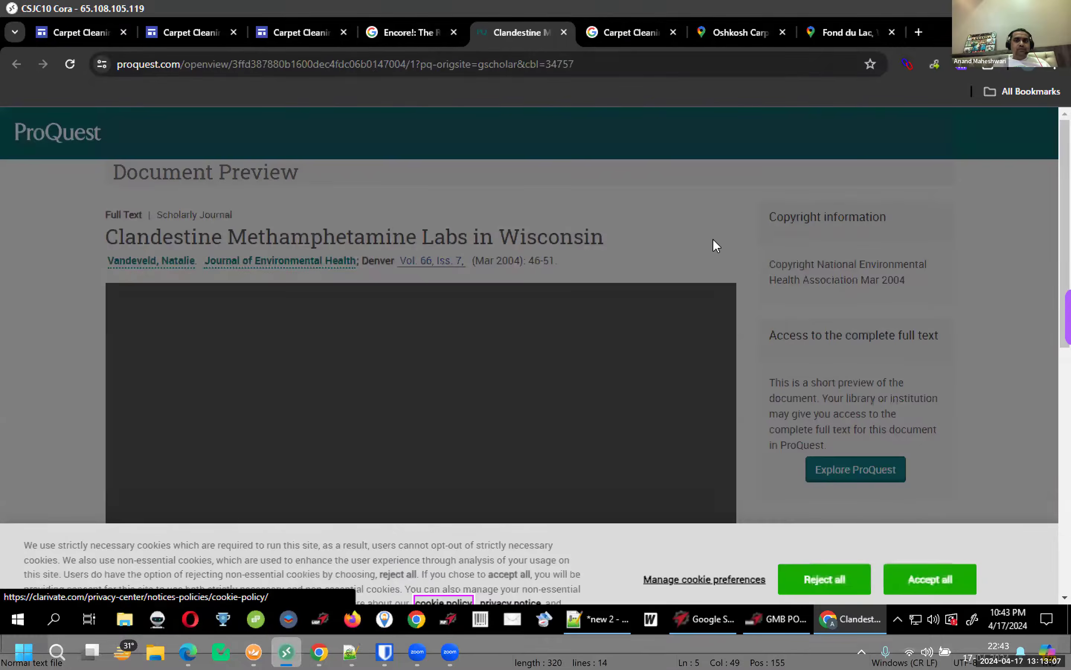
click(883, 554)
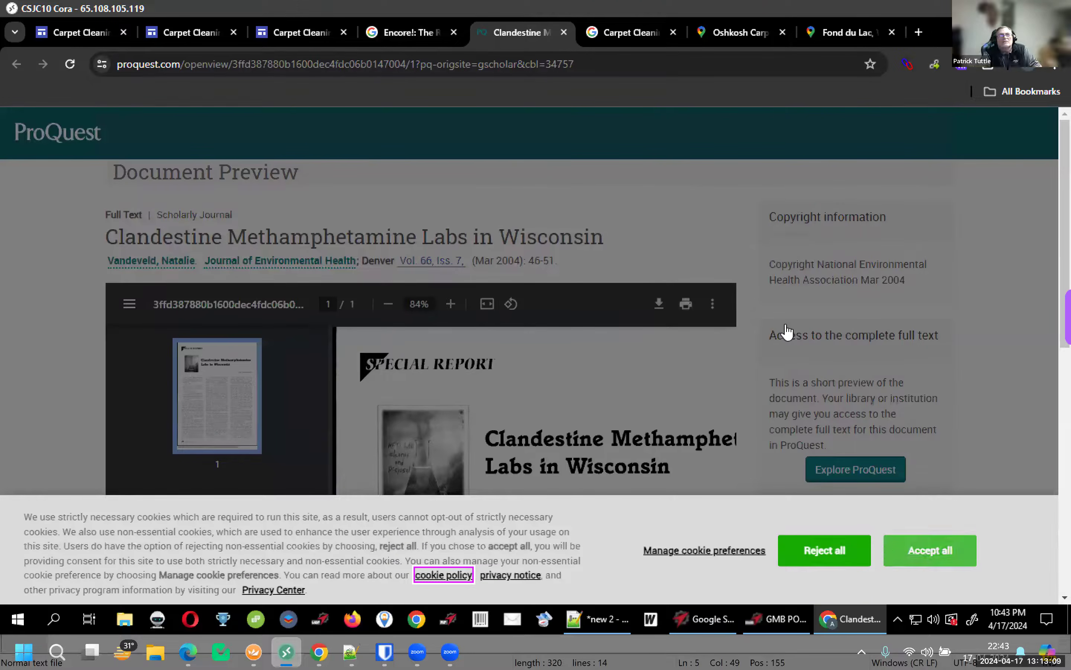
scroll(782, 284, down, 2)
scroll(787, 280, up, 1)
scroll(787, 280, up, 1)
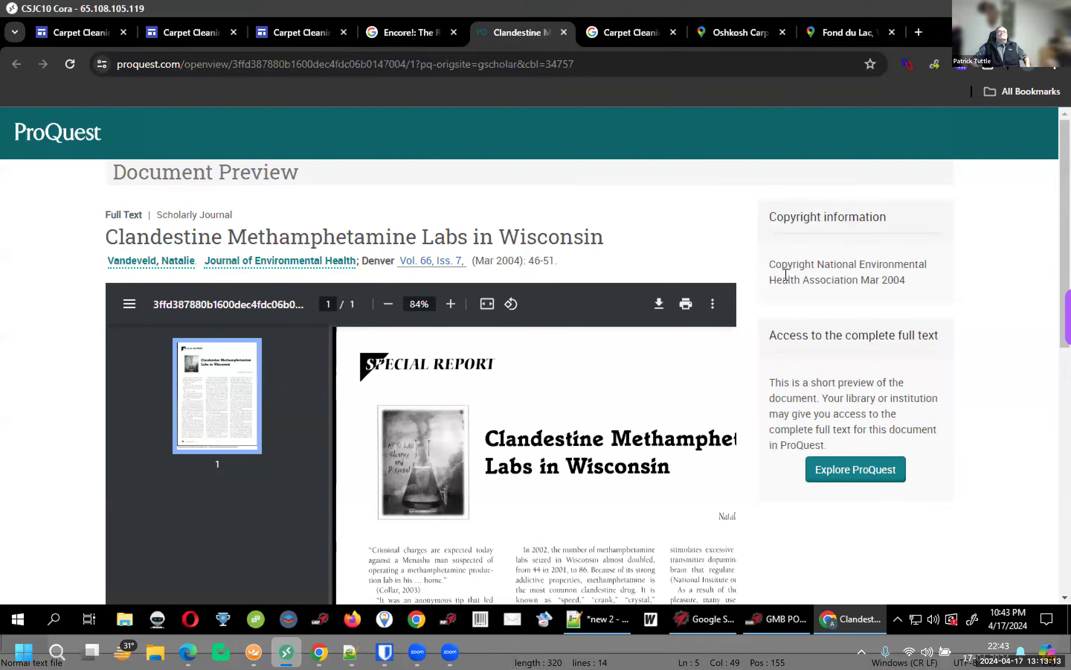
scroll(786, 275, down, 3)
scroll(785, 275, up, 3)
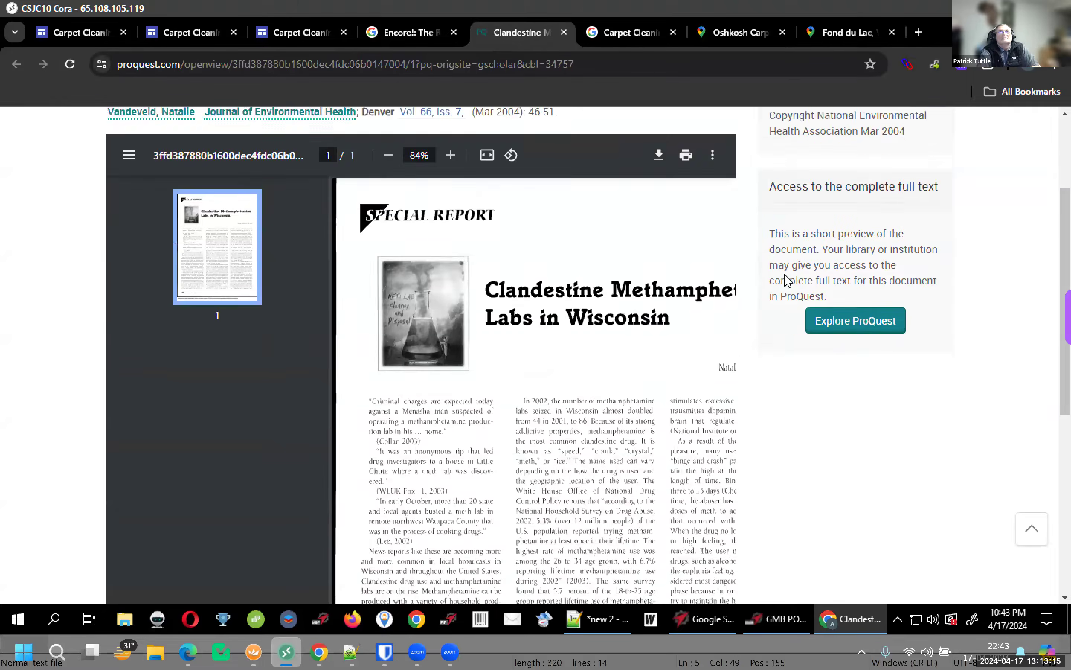
Return to the Encore! book on Google Books and view its Foreword page
click(405, 34)
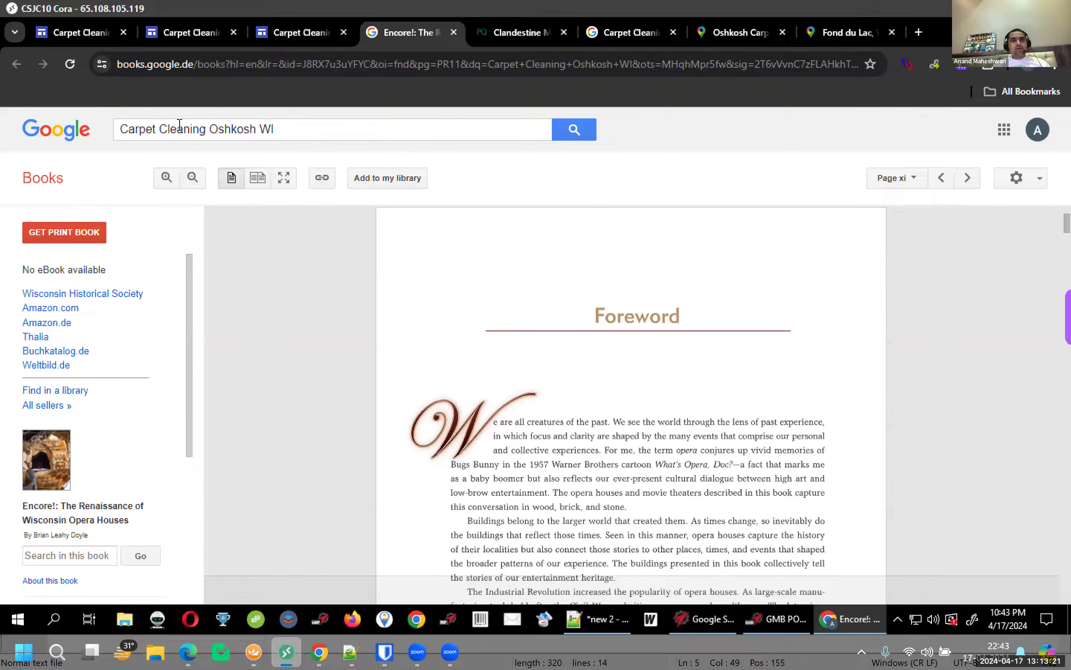
drag(282, 134, 23, 117)
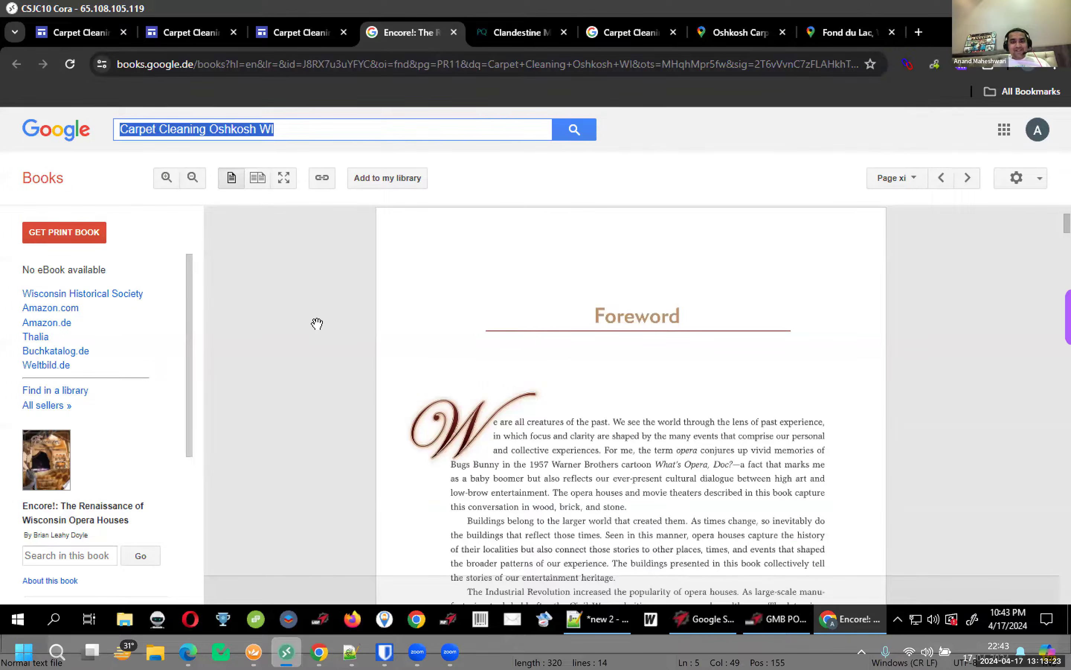
scroll(317, 324, down, 5)
scroll(317, 323, up, 6)
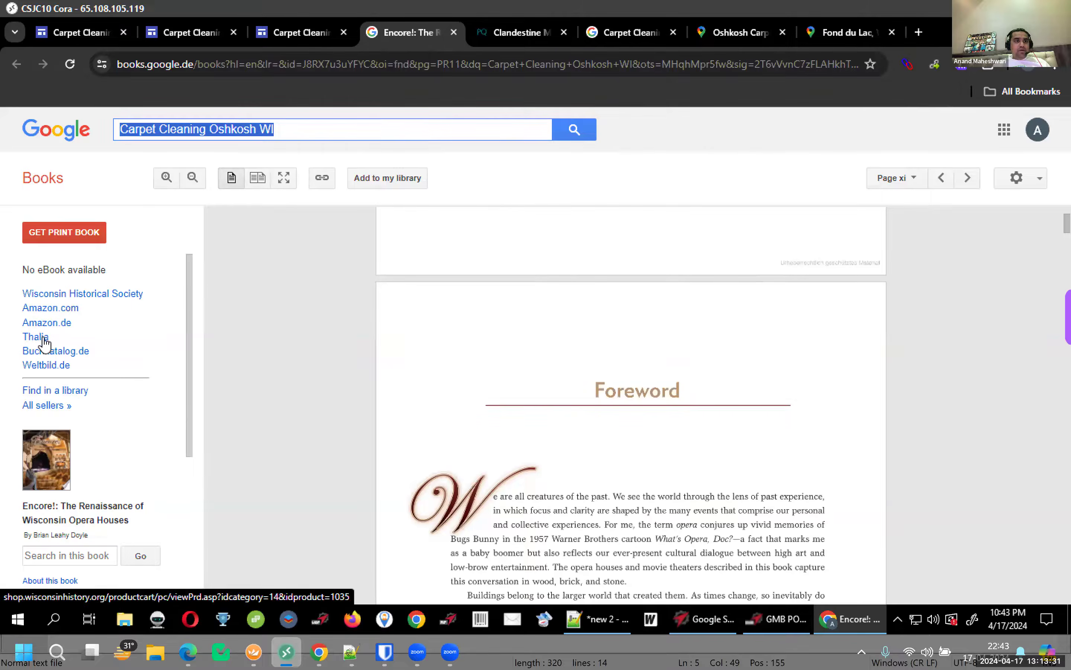
drag(23, 269, 60, 293)
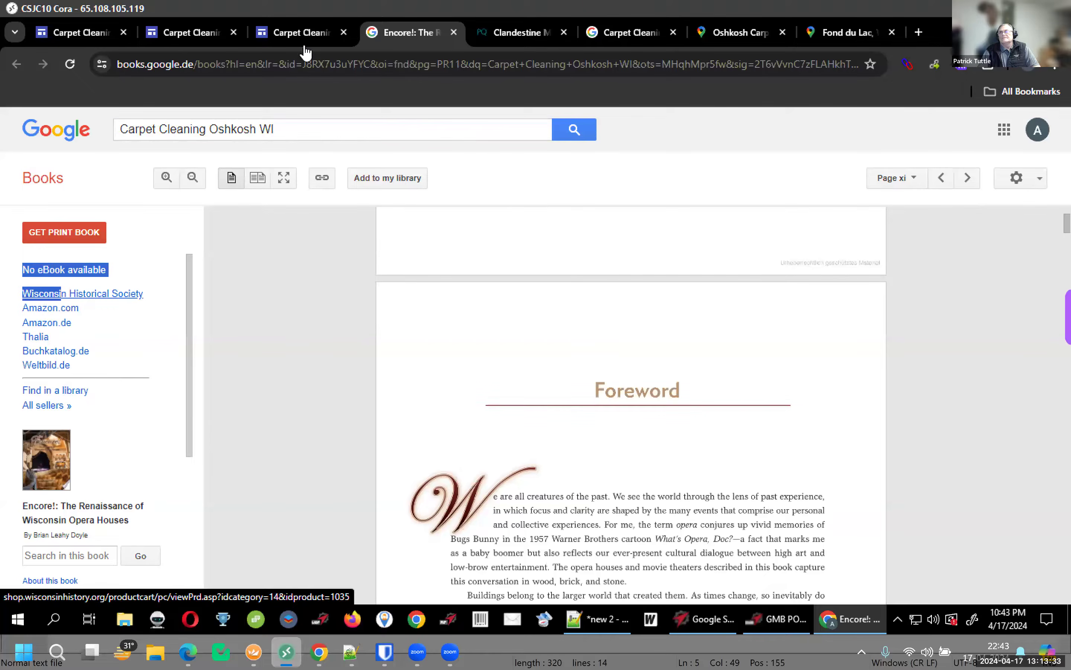
On the published Carpet Cleaning site, expand the YouTube Videos and Q&A accordion sections
click(313, 24)
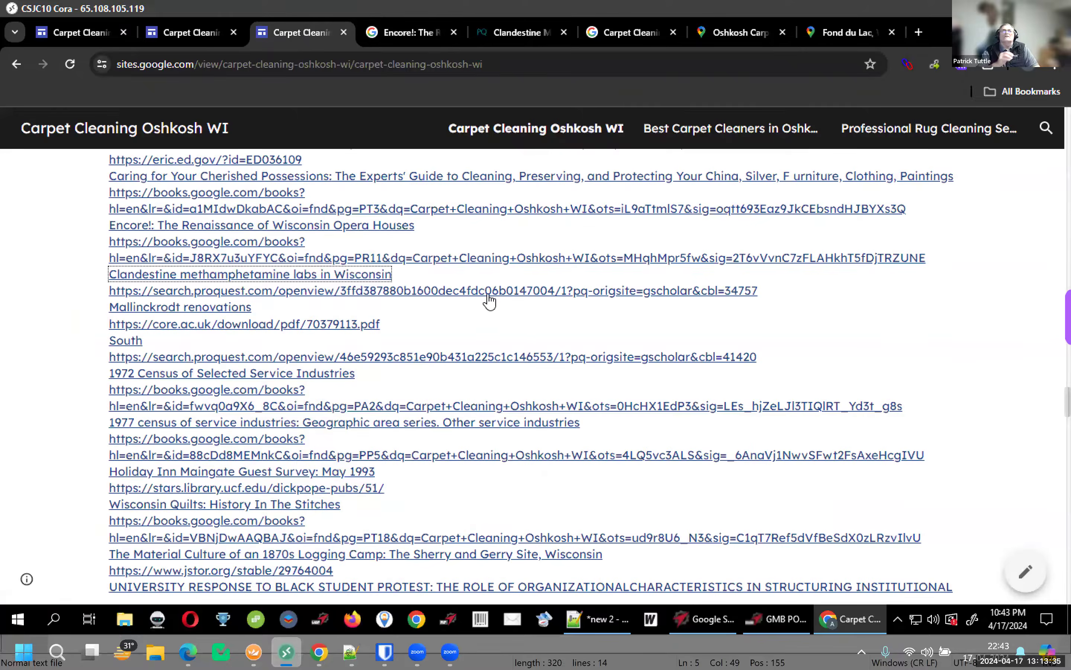
scroll(491, 301, down, 3)
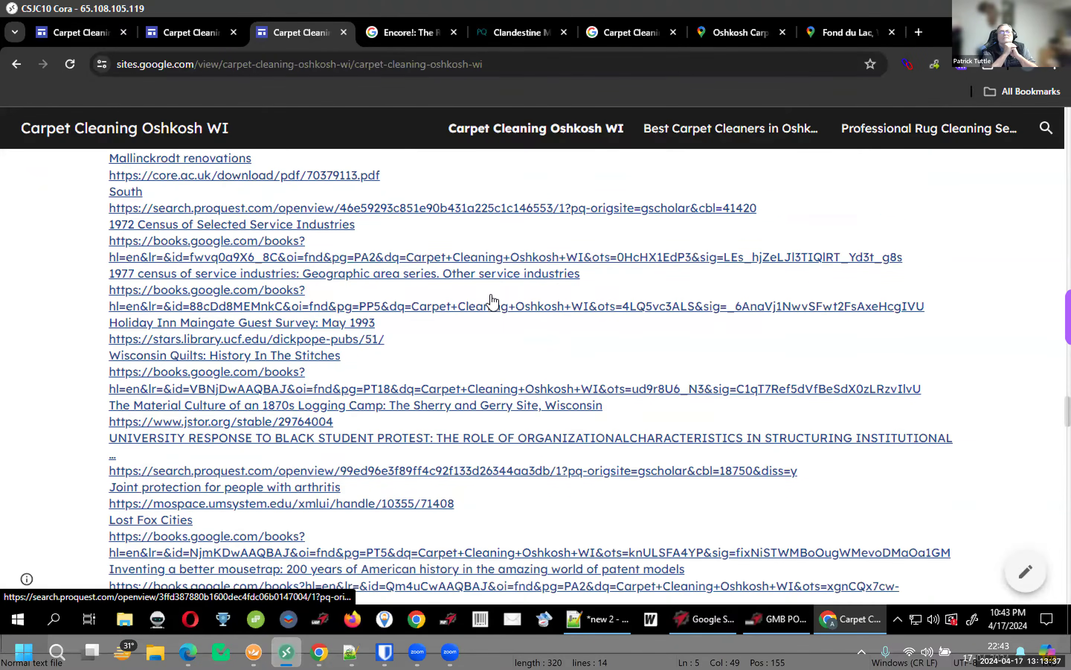
scroll(492, 302, down, 2)
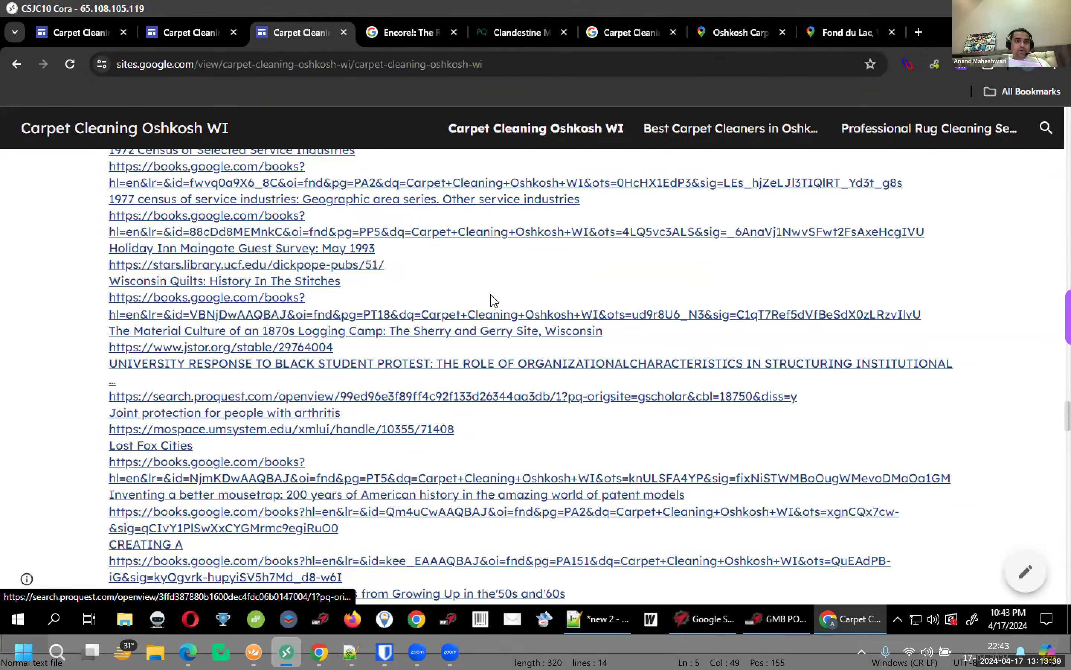
scroll(494, 301, down, 10)
scroll(493, 302, up, 4)
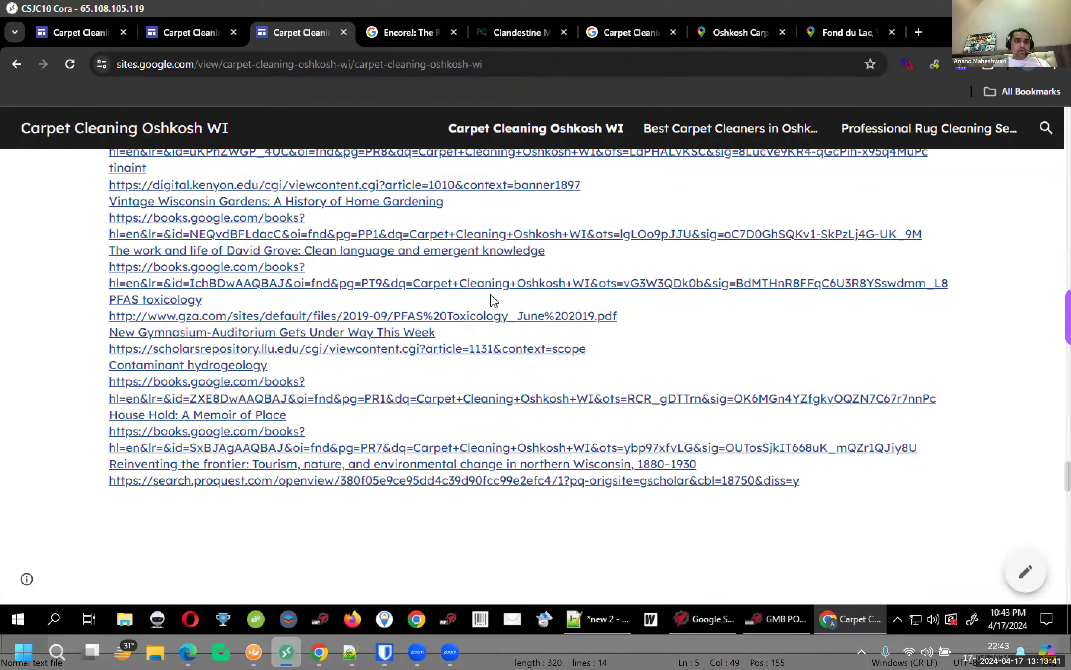
scroll(492, 302, up, 7)
scroll(492, 303, up, 5)
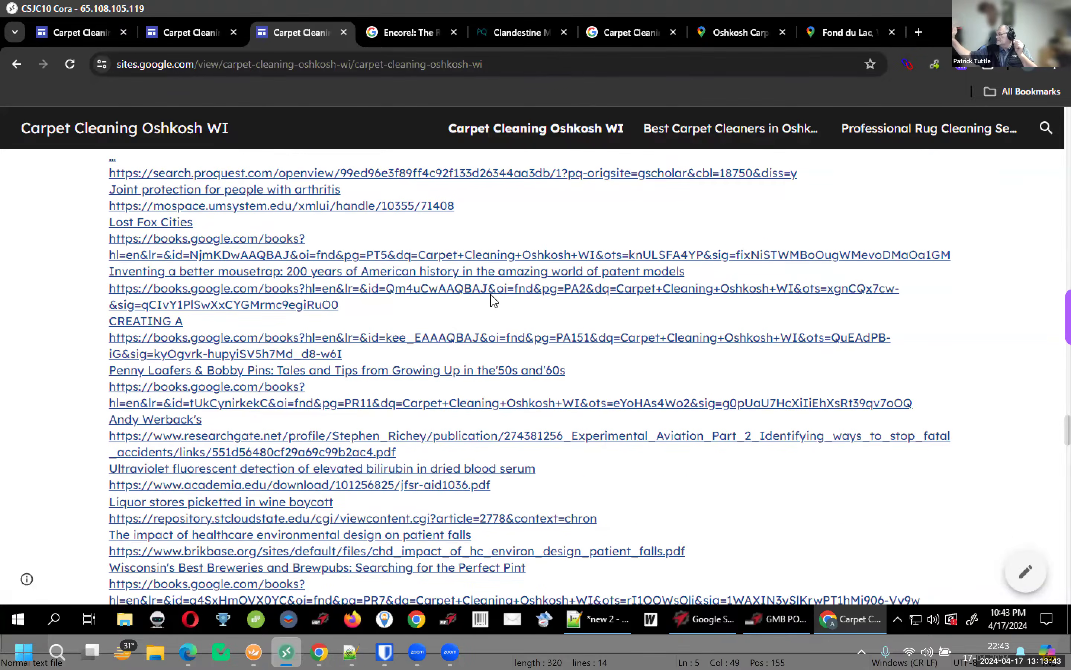
scroll(493, 302, up, 5)
scroll(493, 303, up, 10)
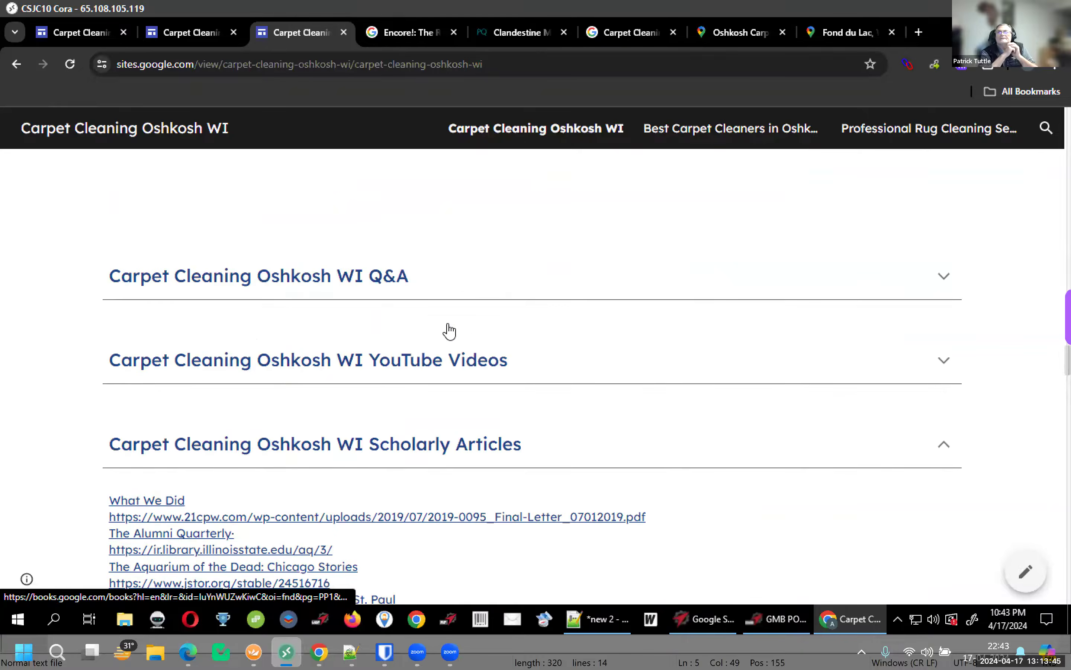
click(405, 365)
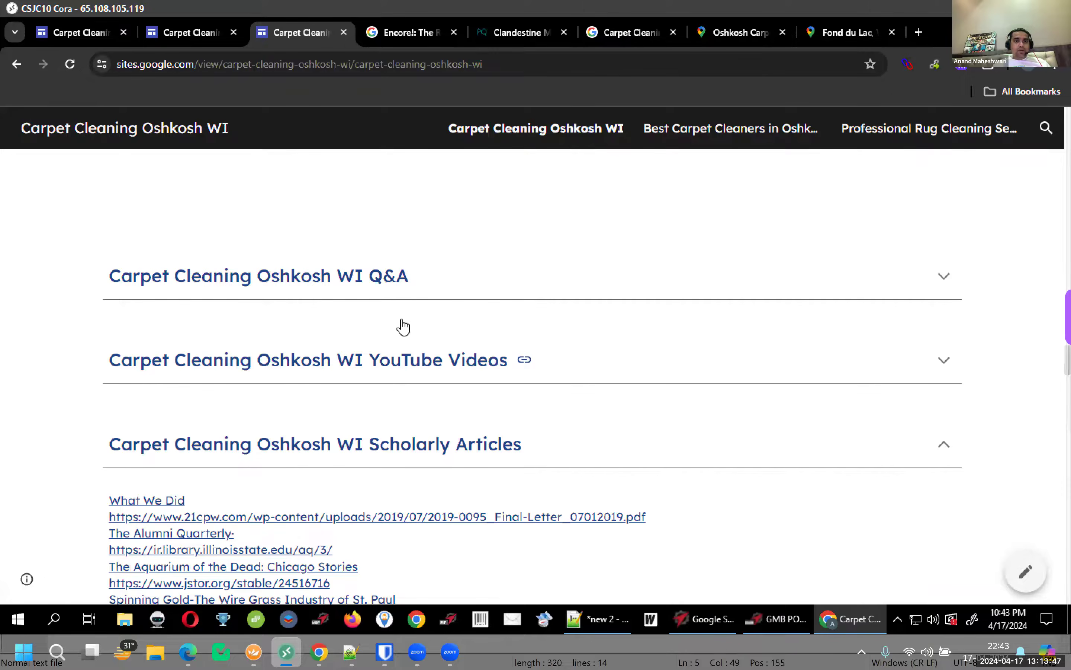
click(390, 289)
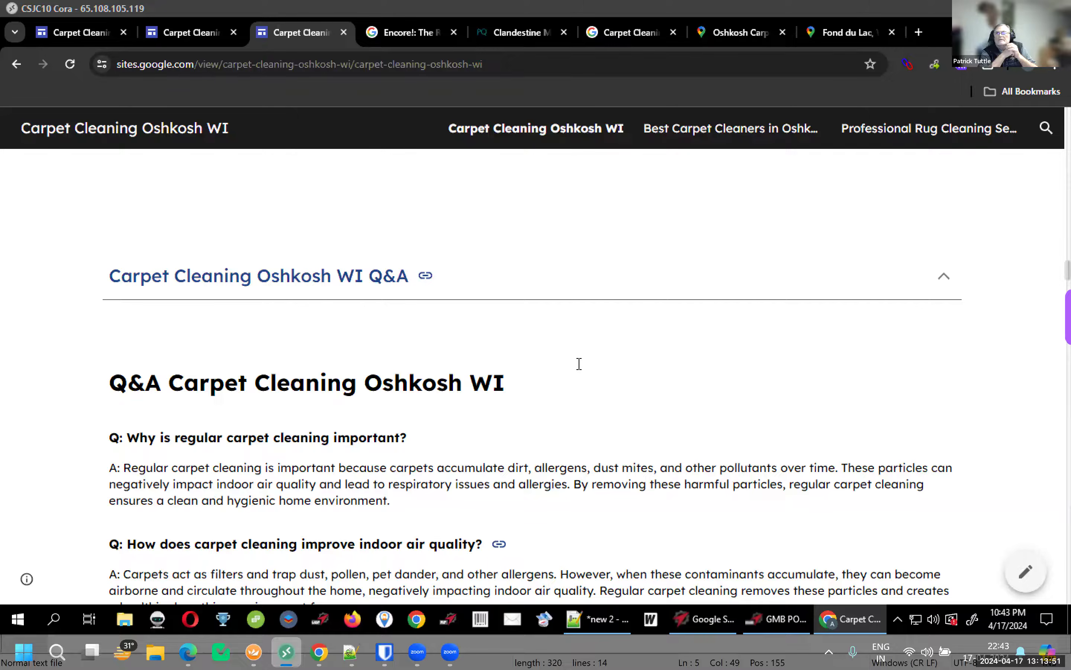
mouse_move(319, 651)
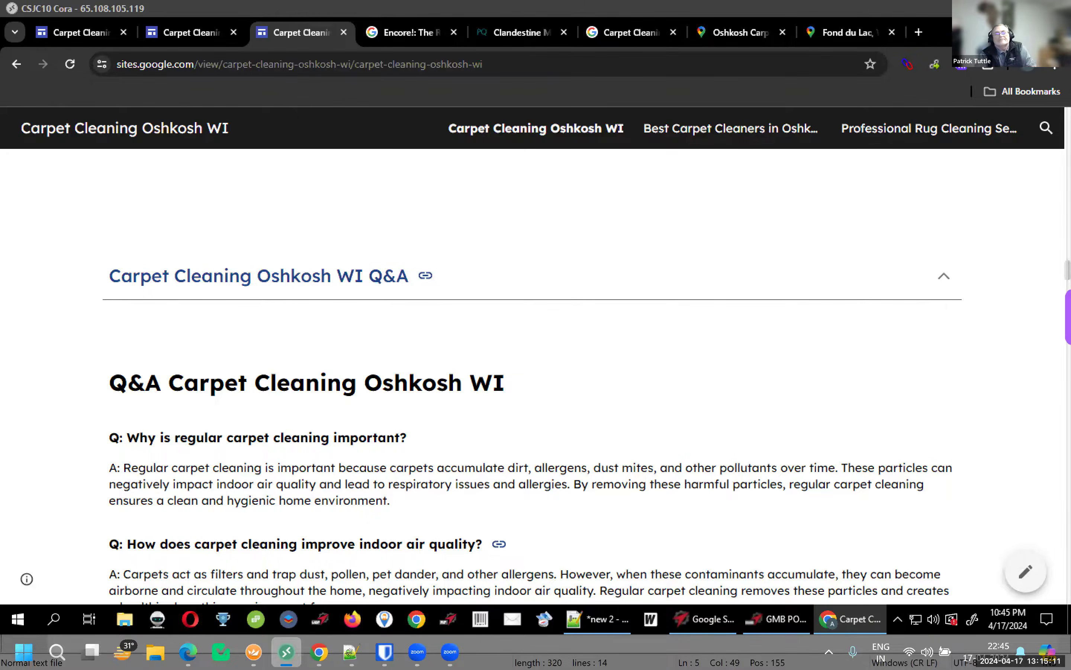
click(319, 651)
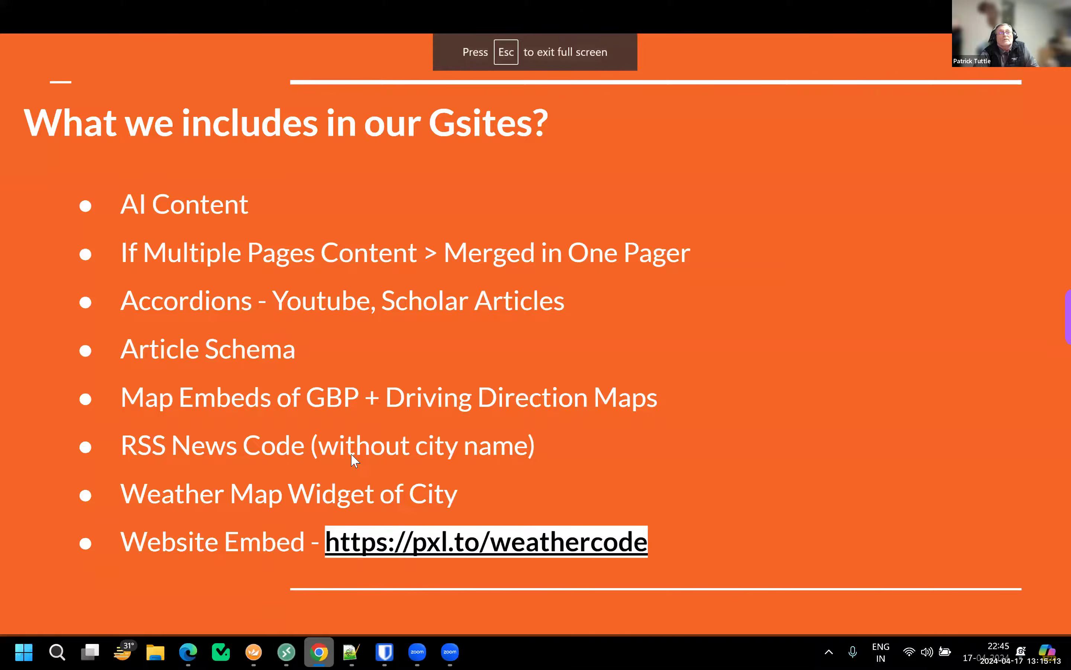
Step through slides to Example Run and Whats New!!!!, back to Deal Time, then exit full screen
key(Right)
key(Right)
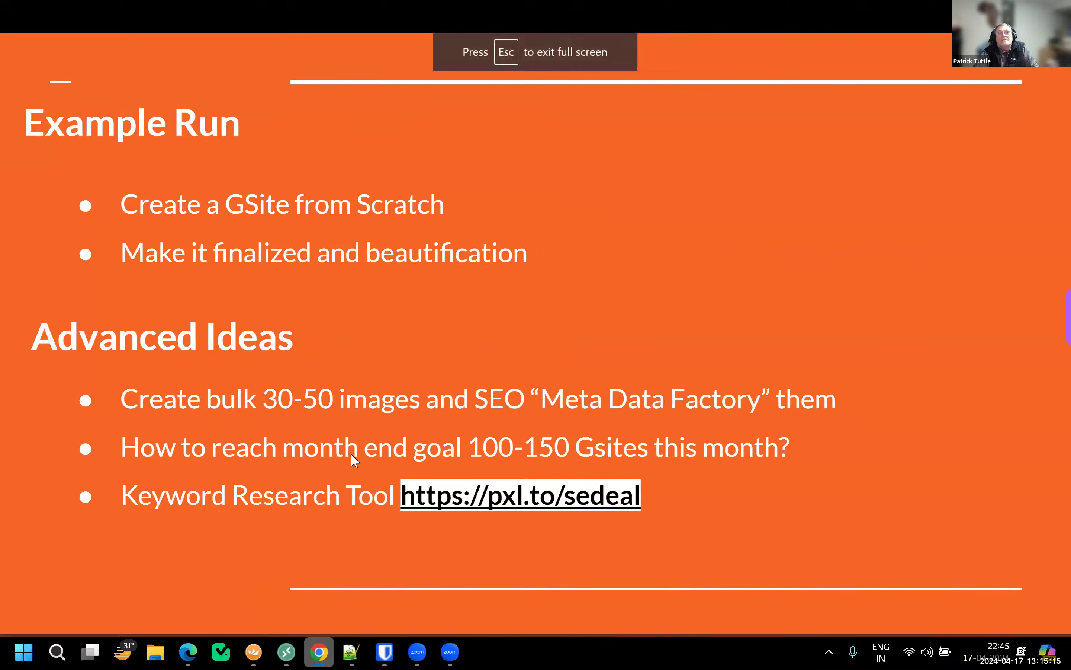
key(Right)
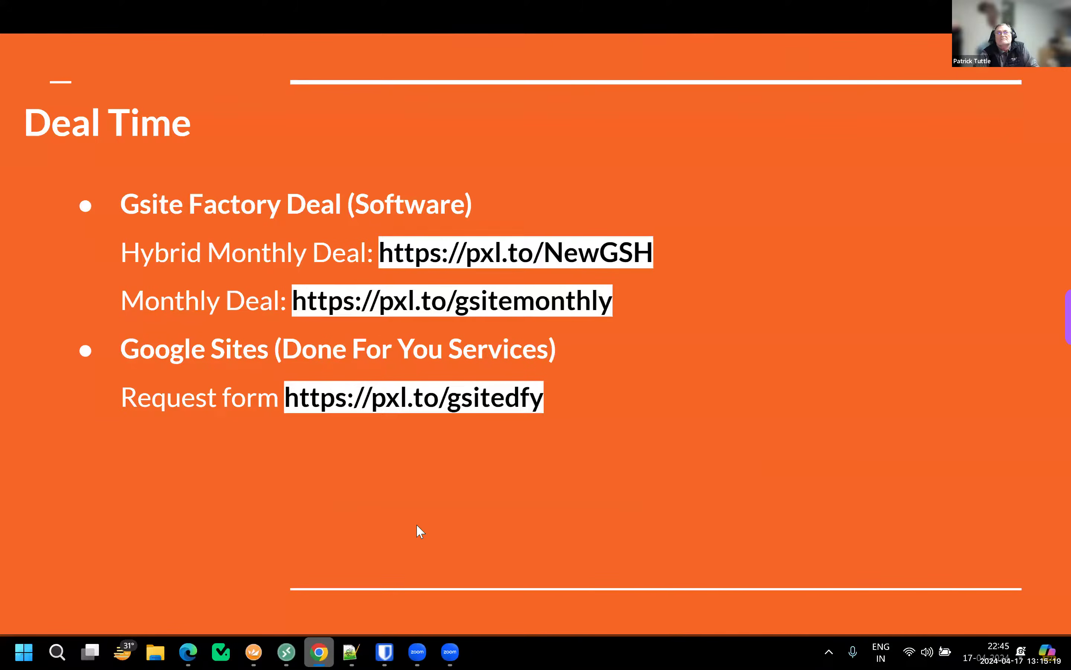
click(450, 652)
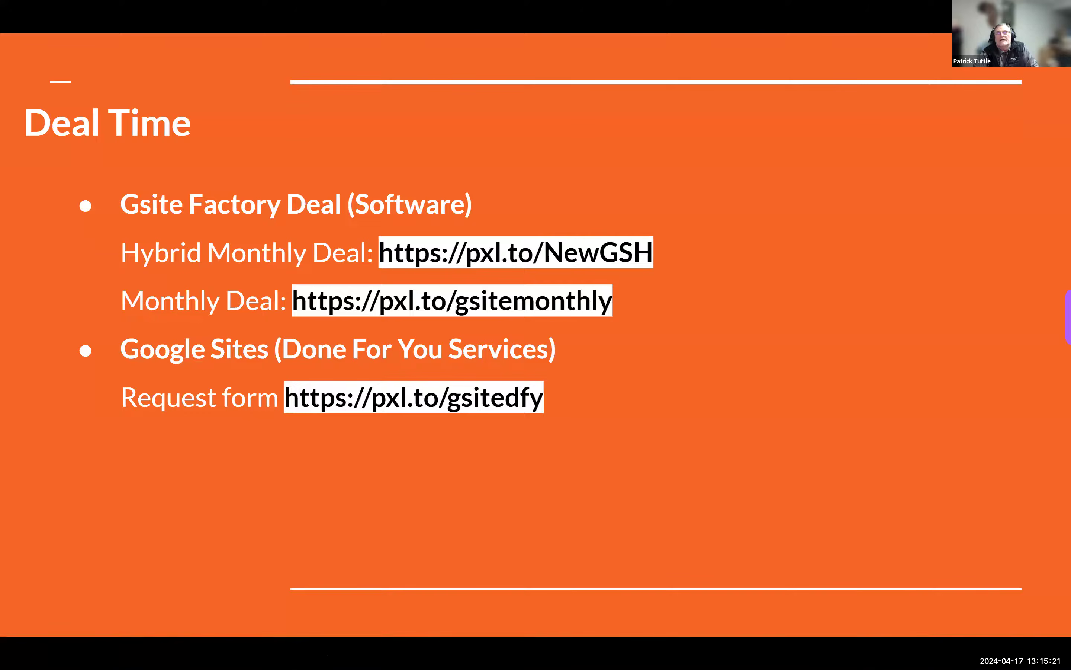
right_click(335, 412)
click(325, 402)
right_click(323, 404)
click(324, 420)
click(324, 434)
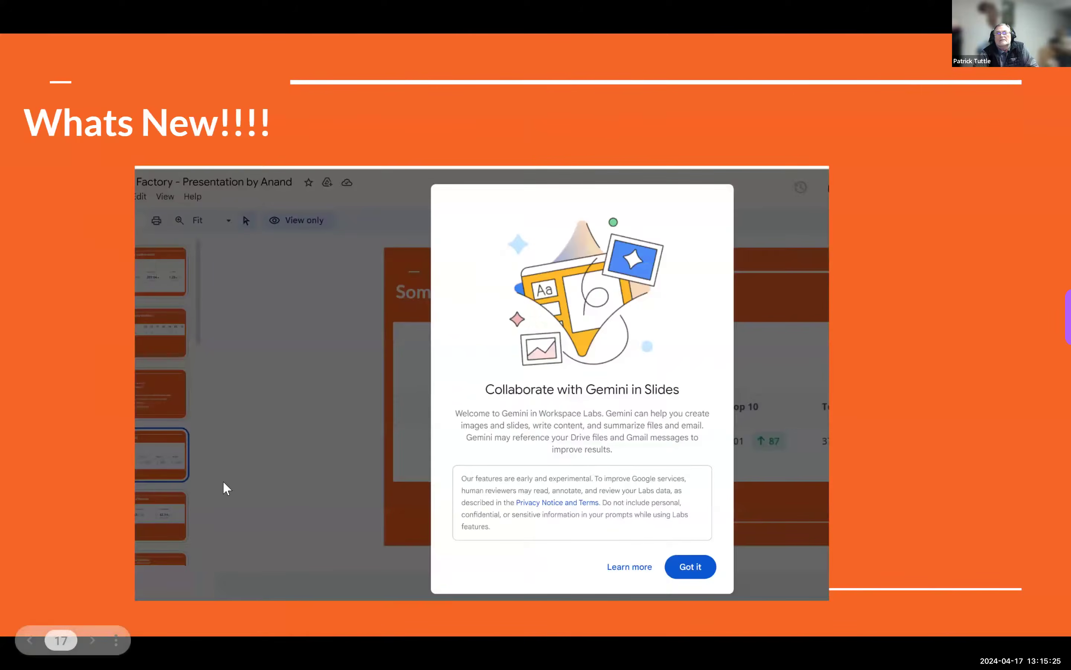
key(Left)
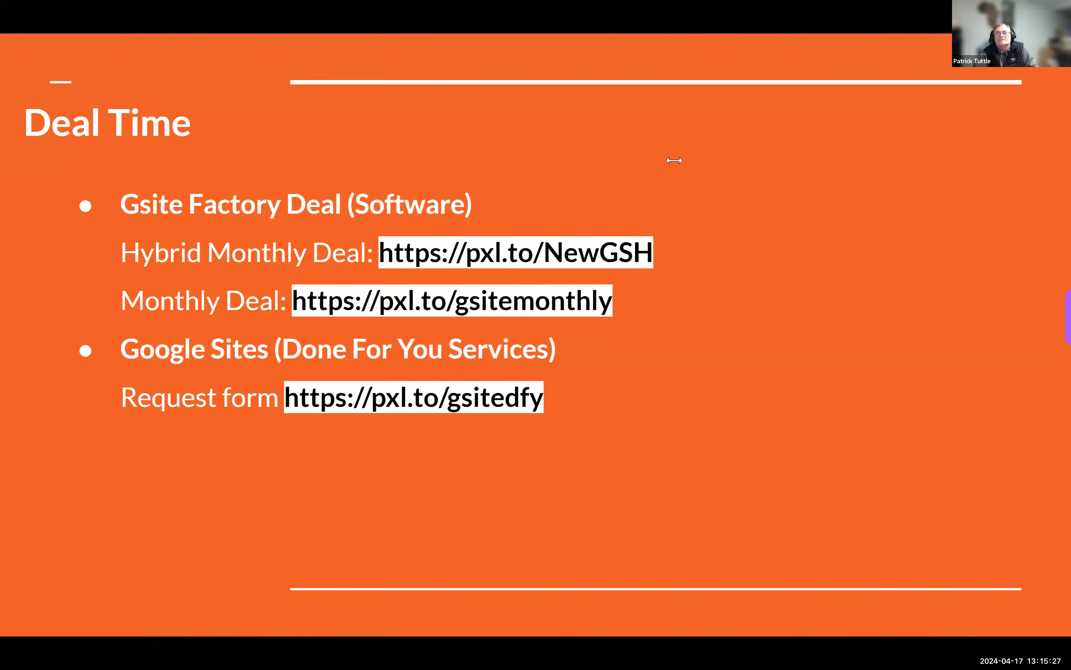
right_click(417, 398)
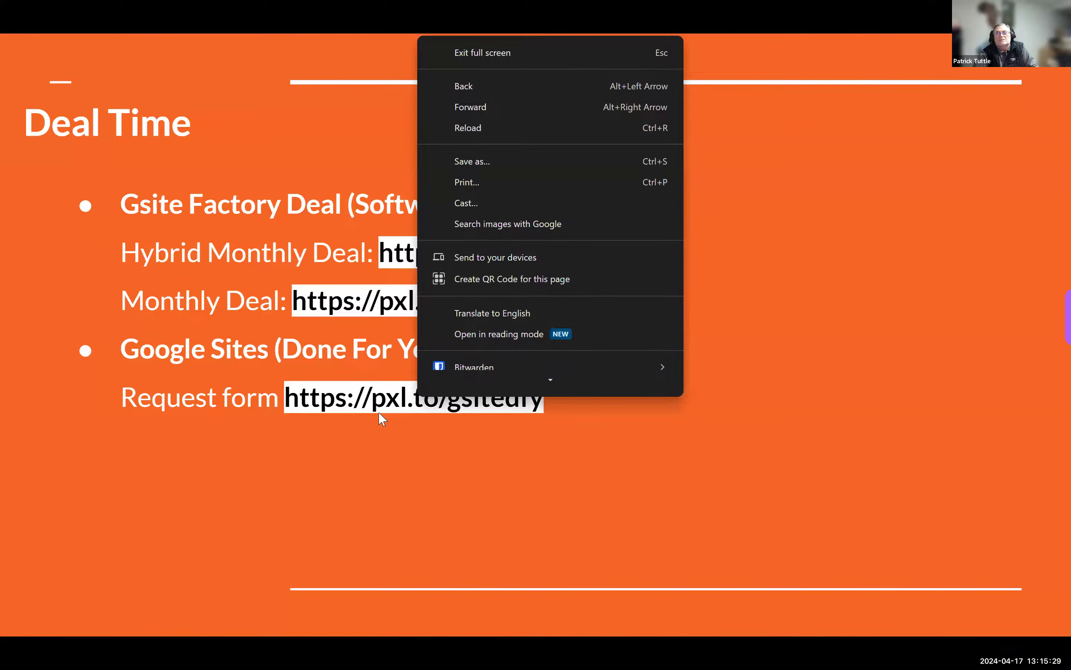
key(Escape)
key(Escape)
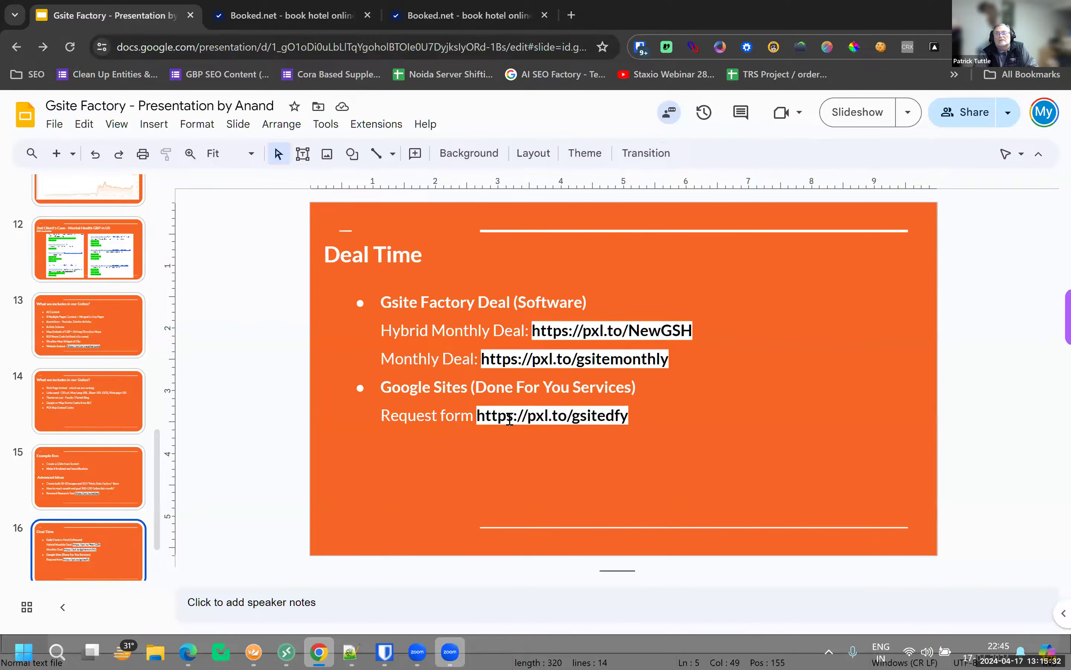
Select the deal links text on the Deal Time slide, then return to the remote desktop site
click(515, 417)
drag(477, 417, 573, 419)
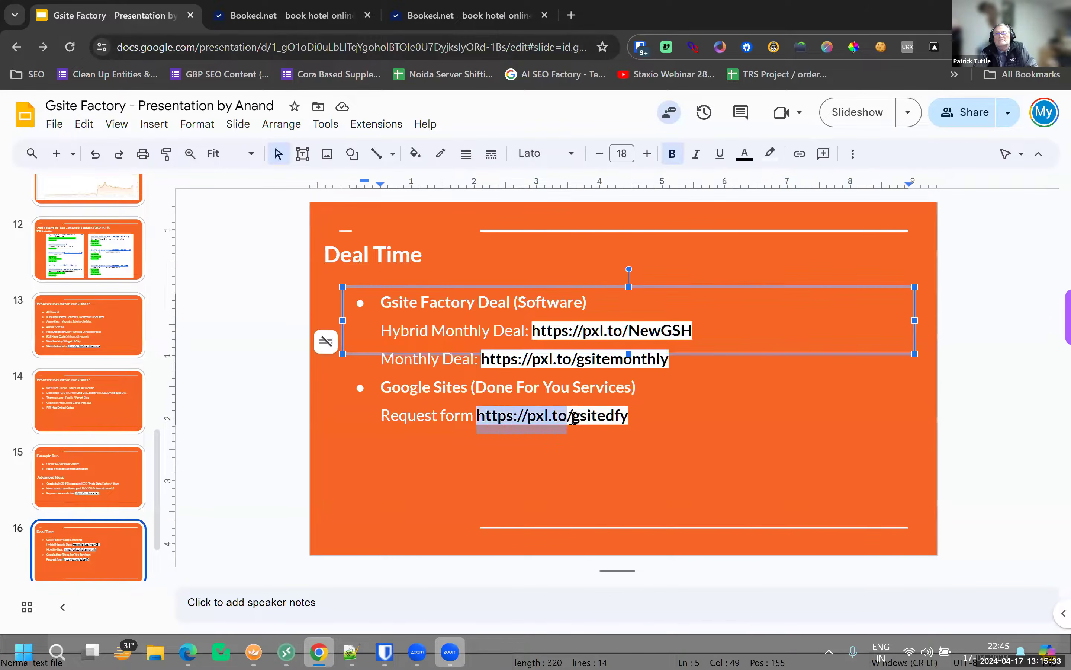
drag(378, 302, 659, 419)
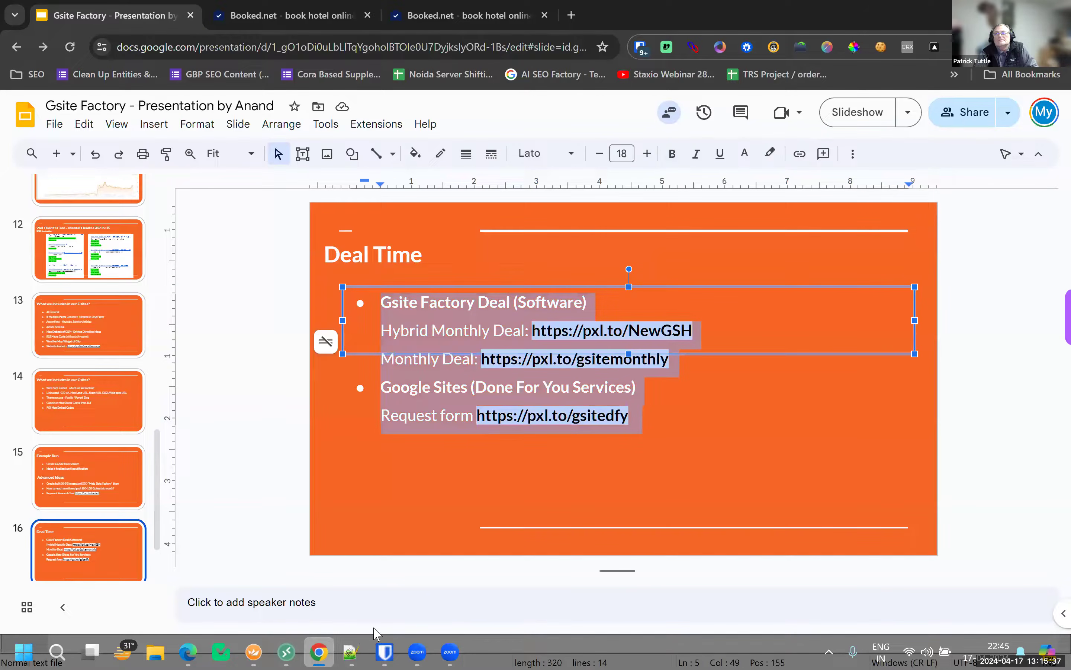
click(508, 495)
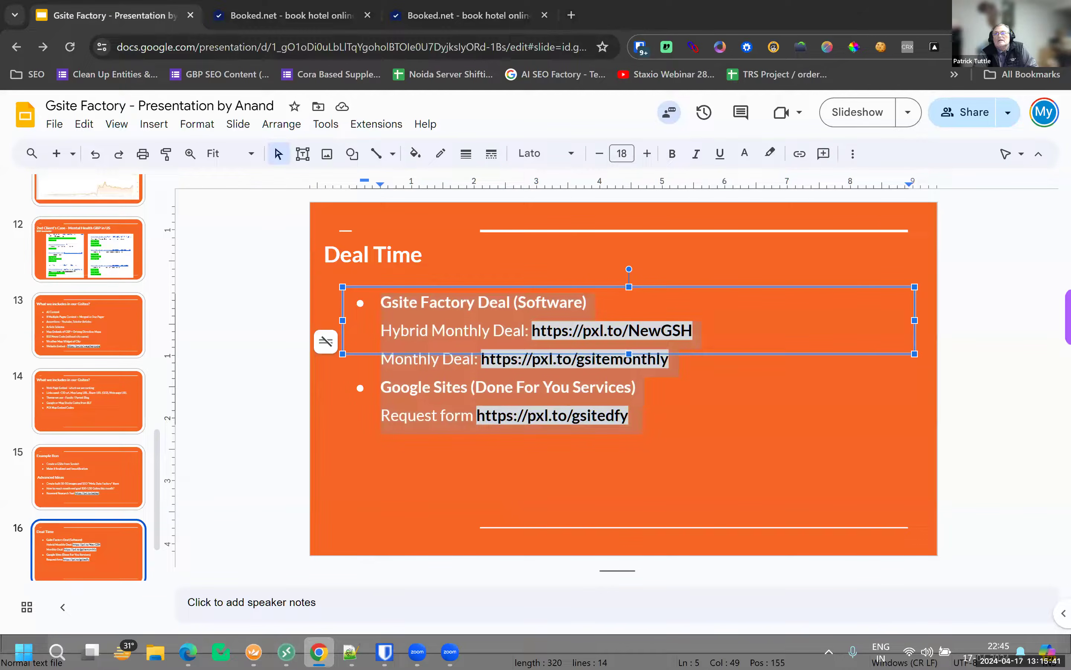
click(286, 652)
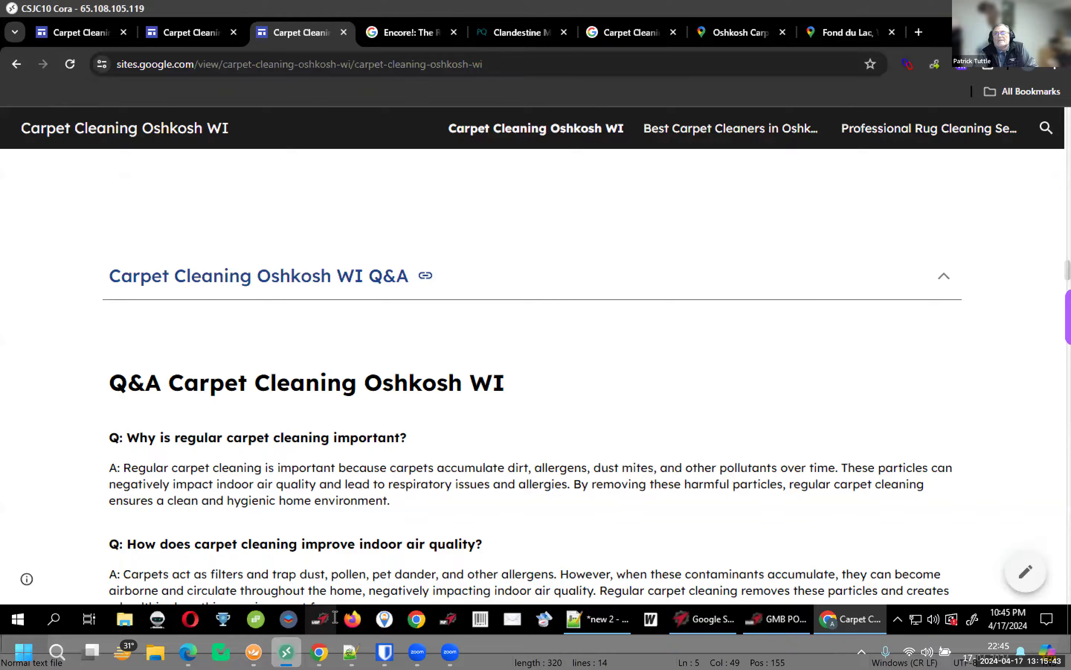
Accept the Zoom prompt to download the Smart Virtual Background package while the Q&A stays open
mouse_move(335, 617)
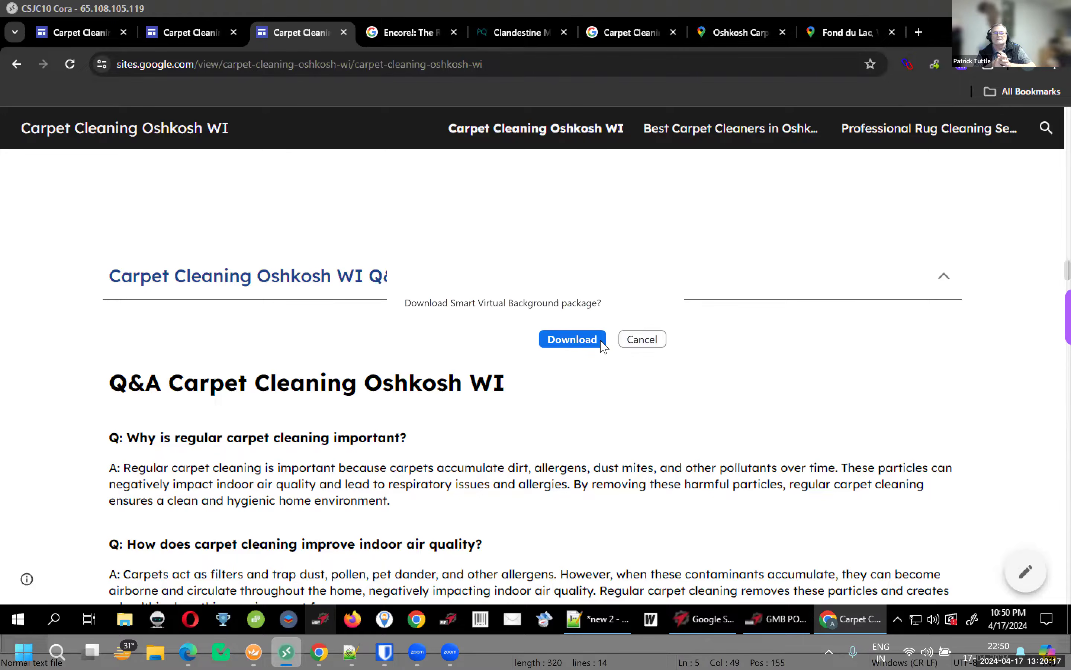
click(601, 341)
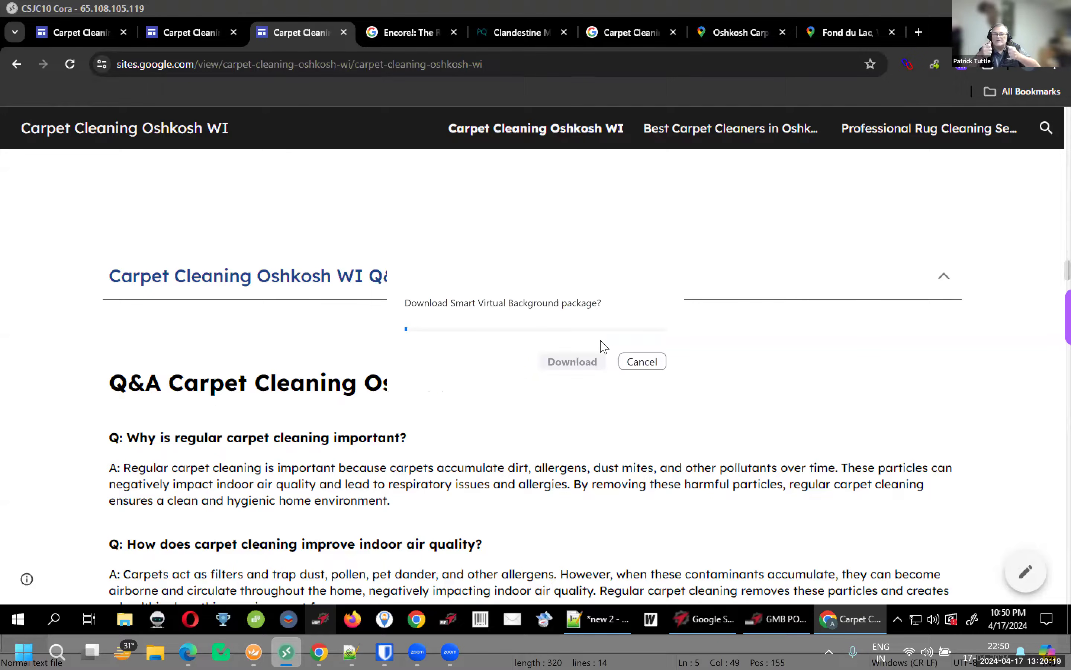